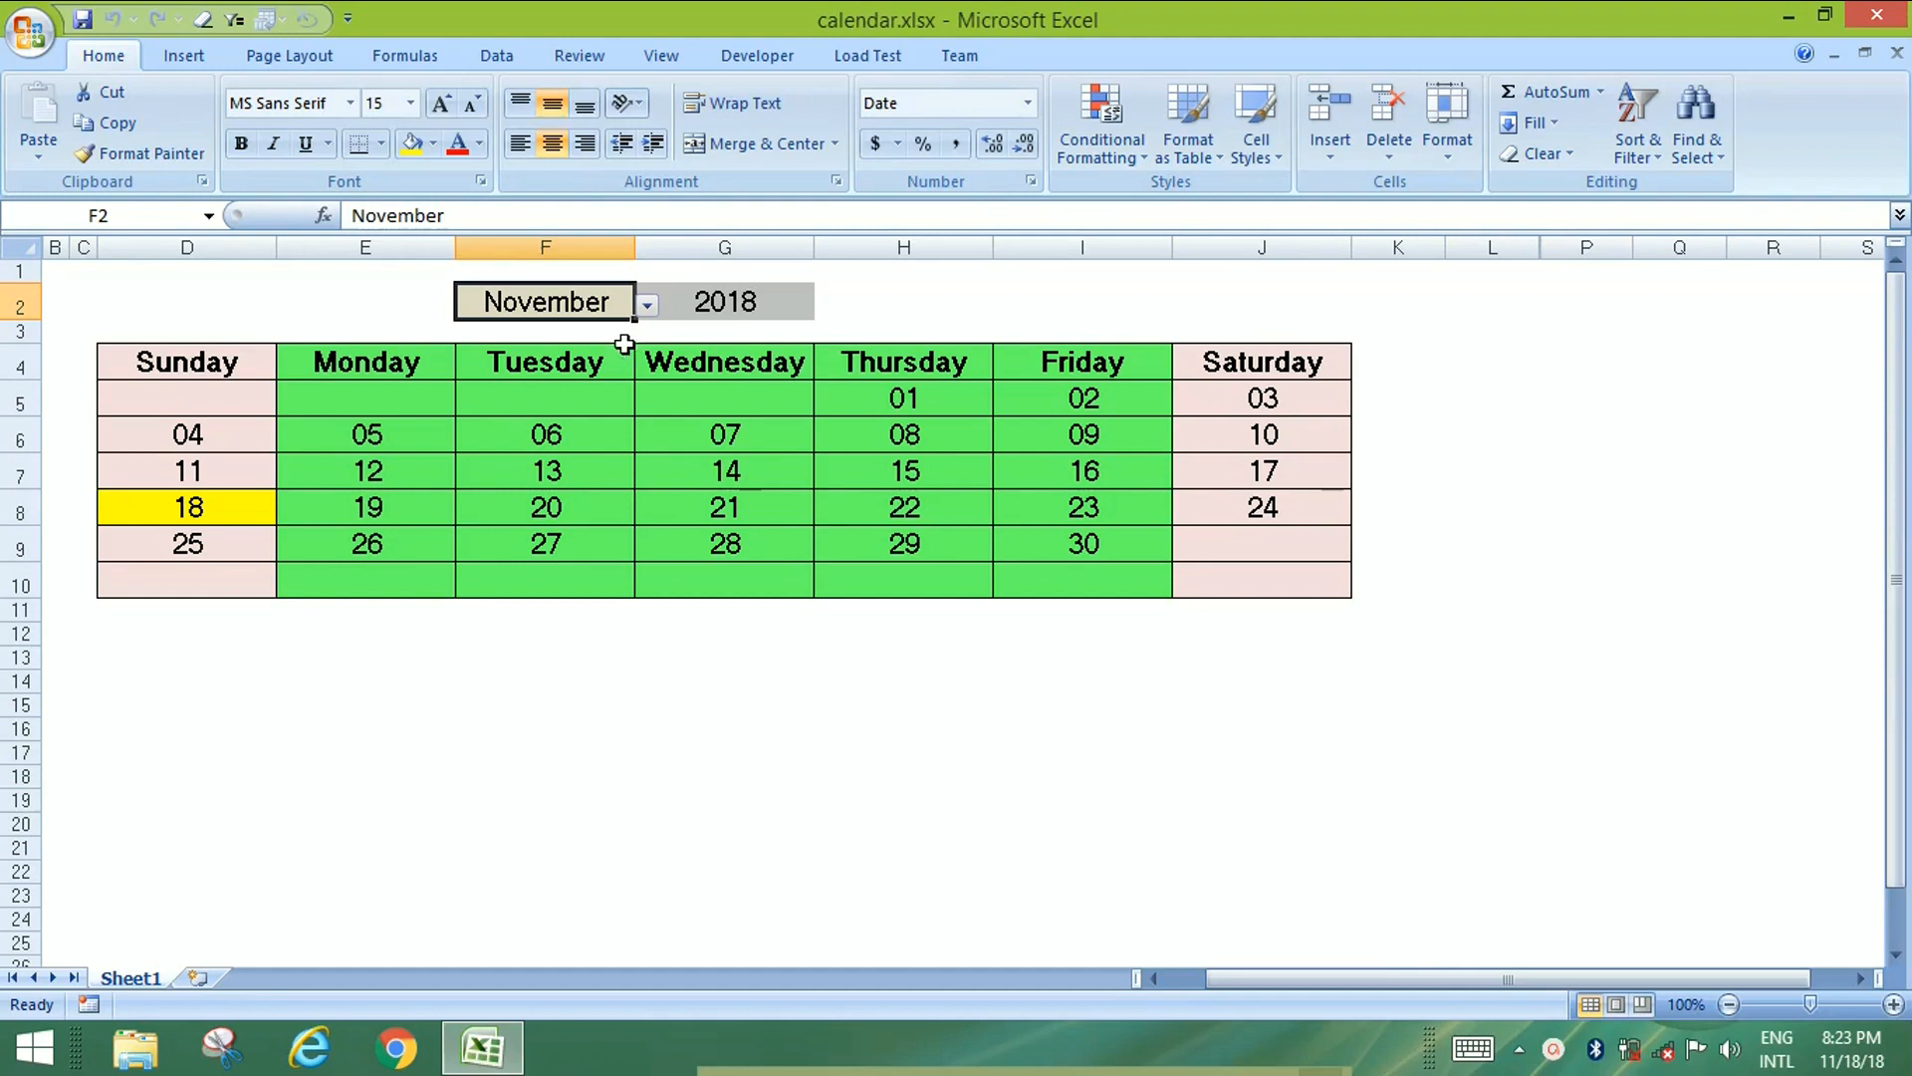
Set the finished calendar's month to January and its year to 2014.
left_click(647, 304)
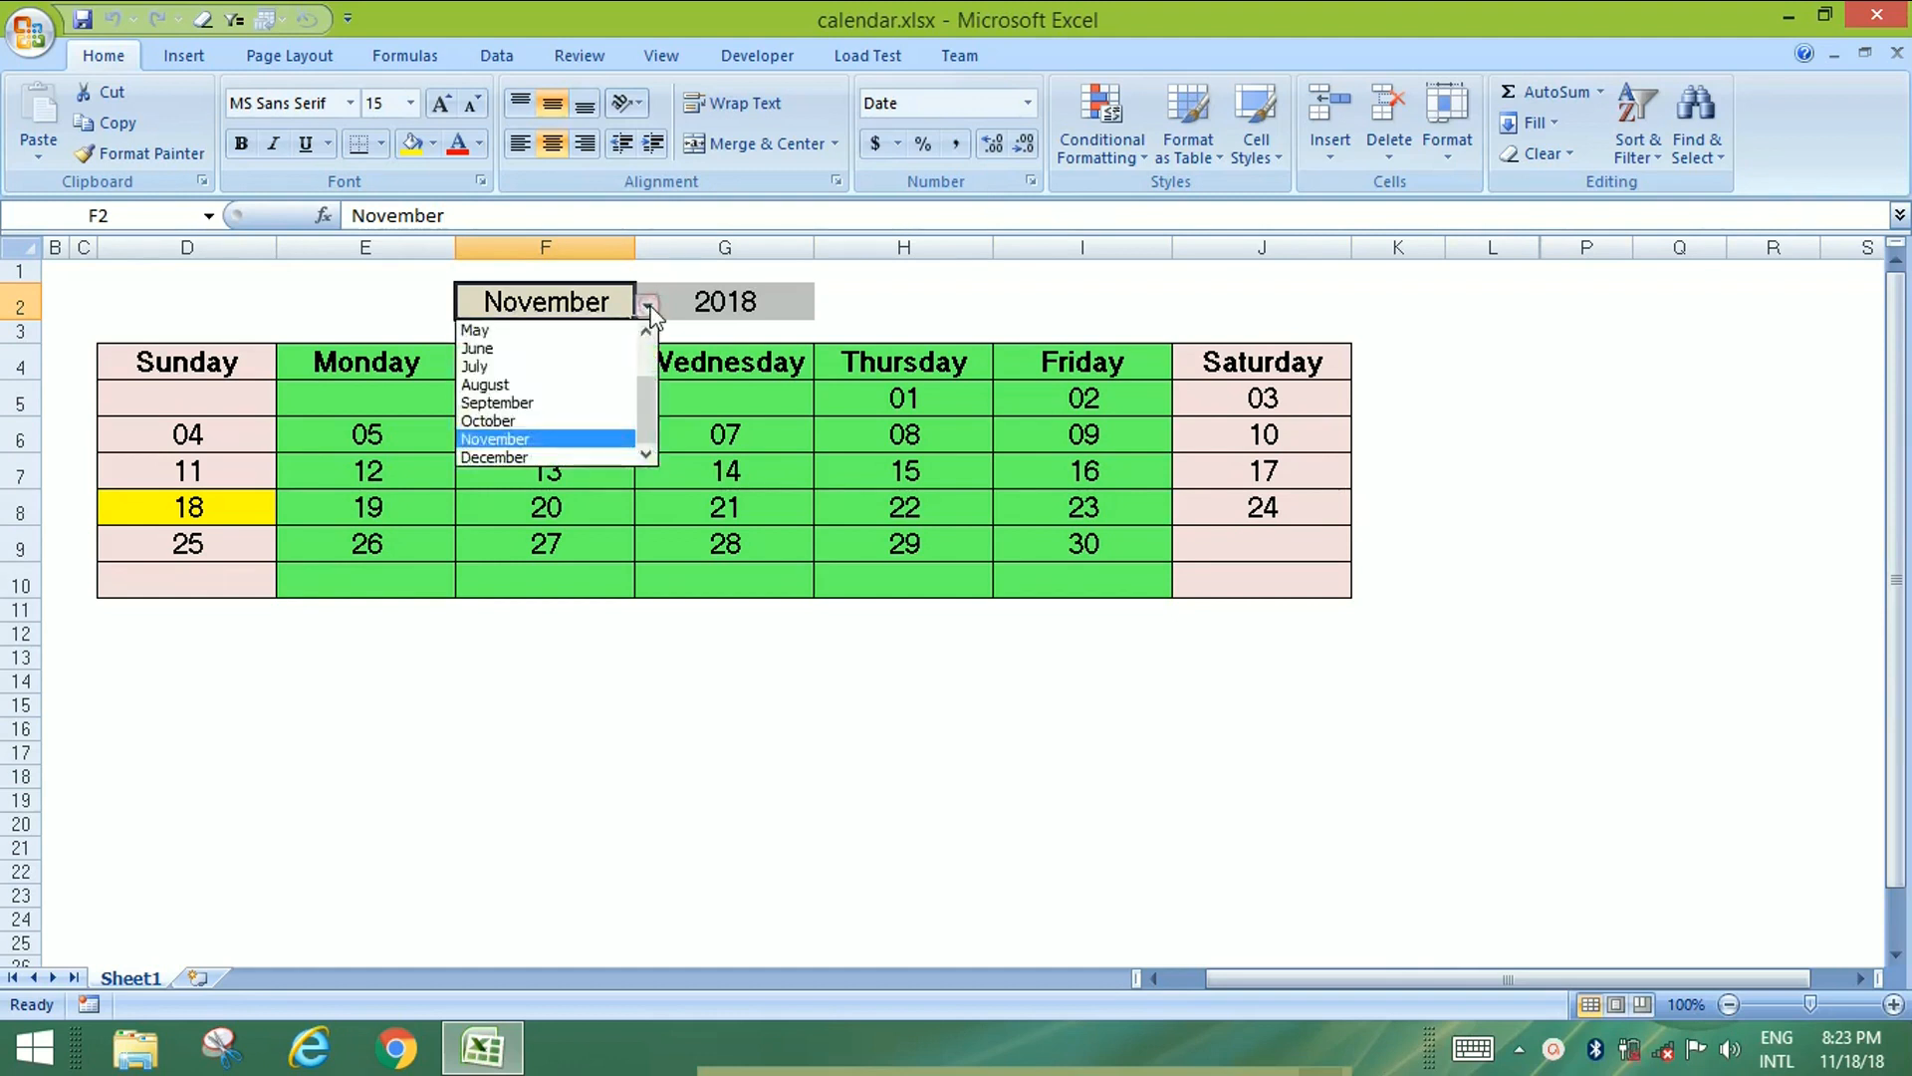
left_click_drag(646, 408, 642, 373)
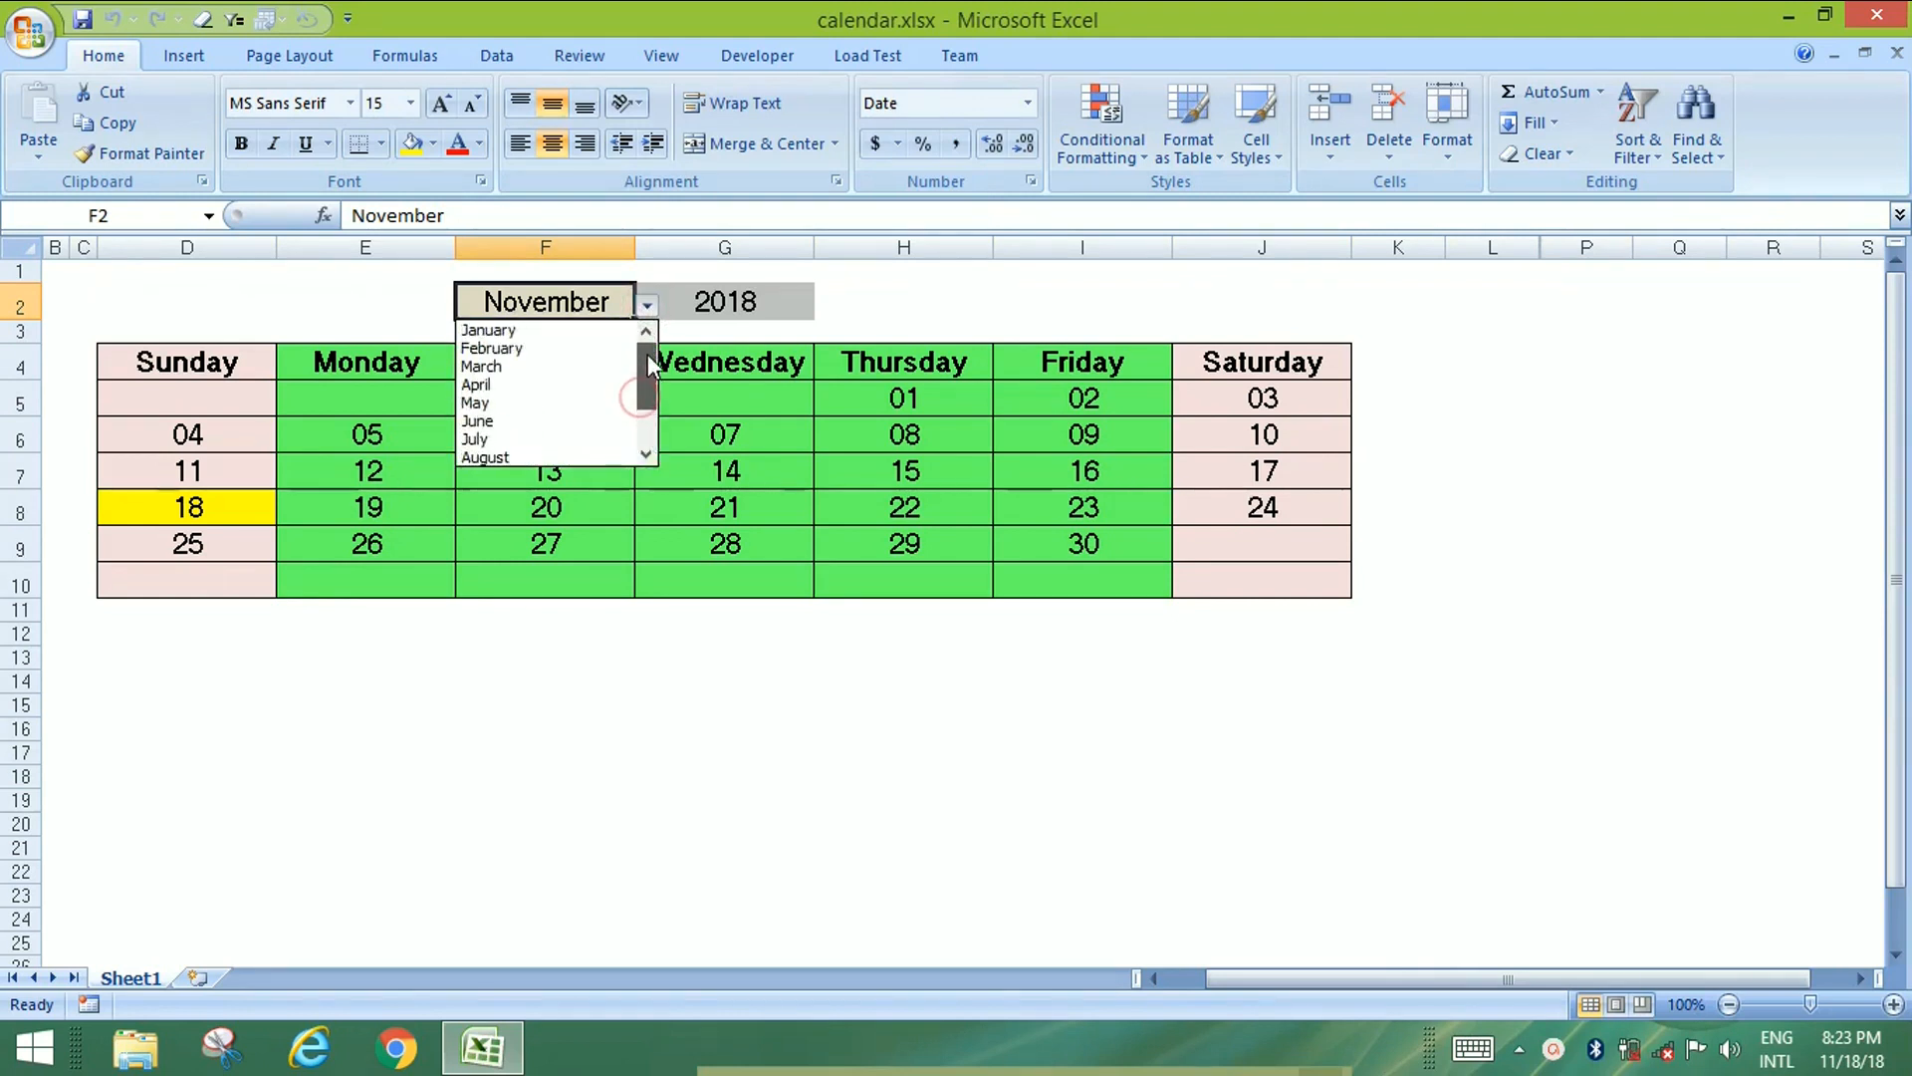
left_click(584, 332)
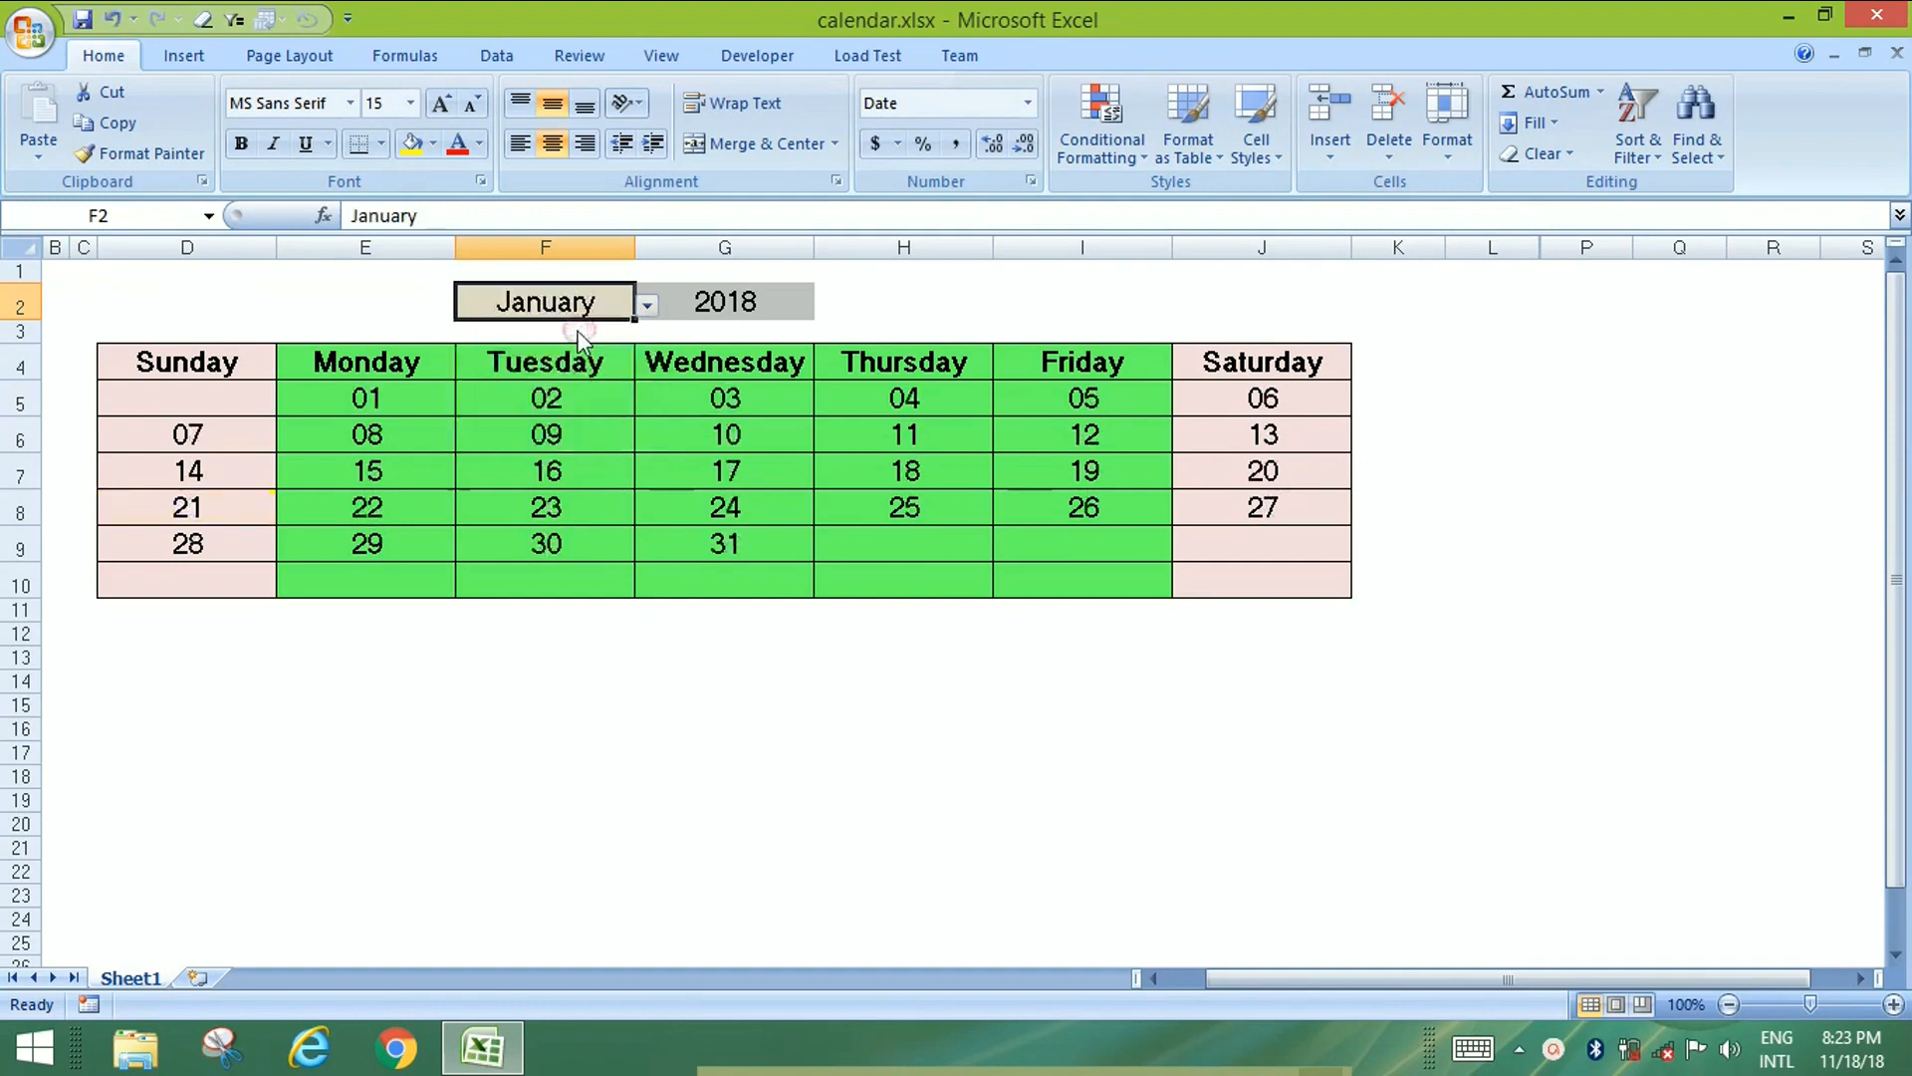
left_click(721, 309)
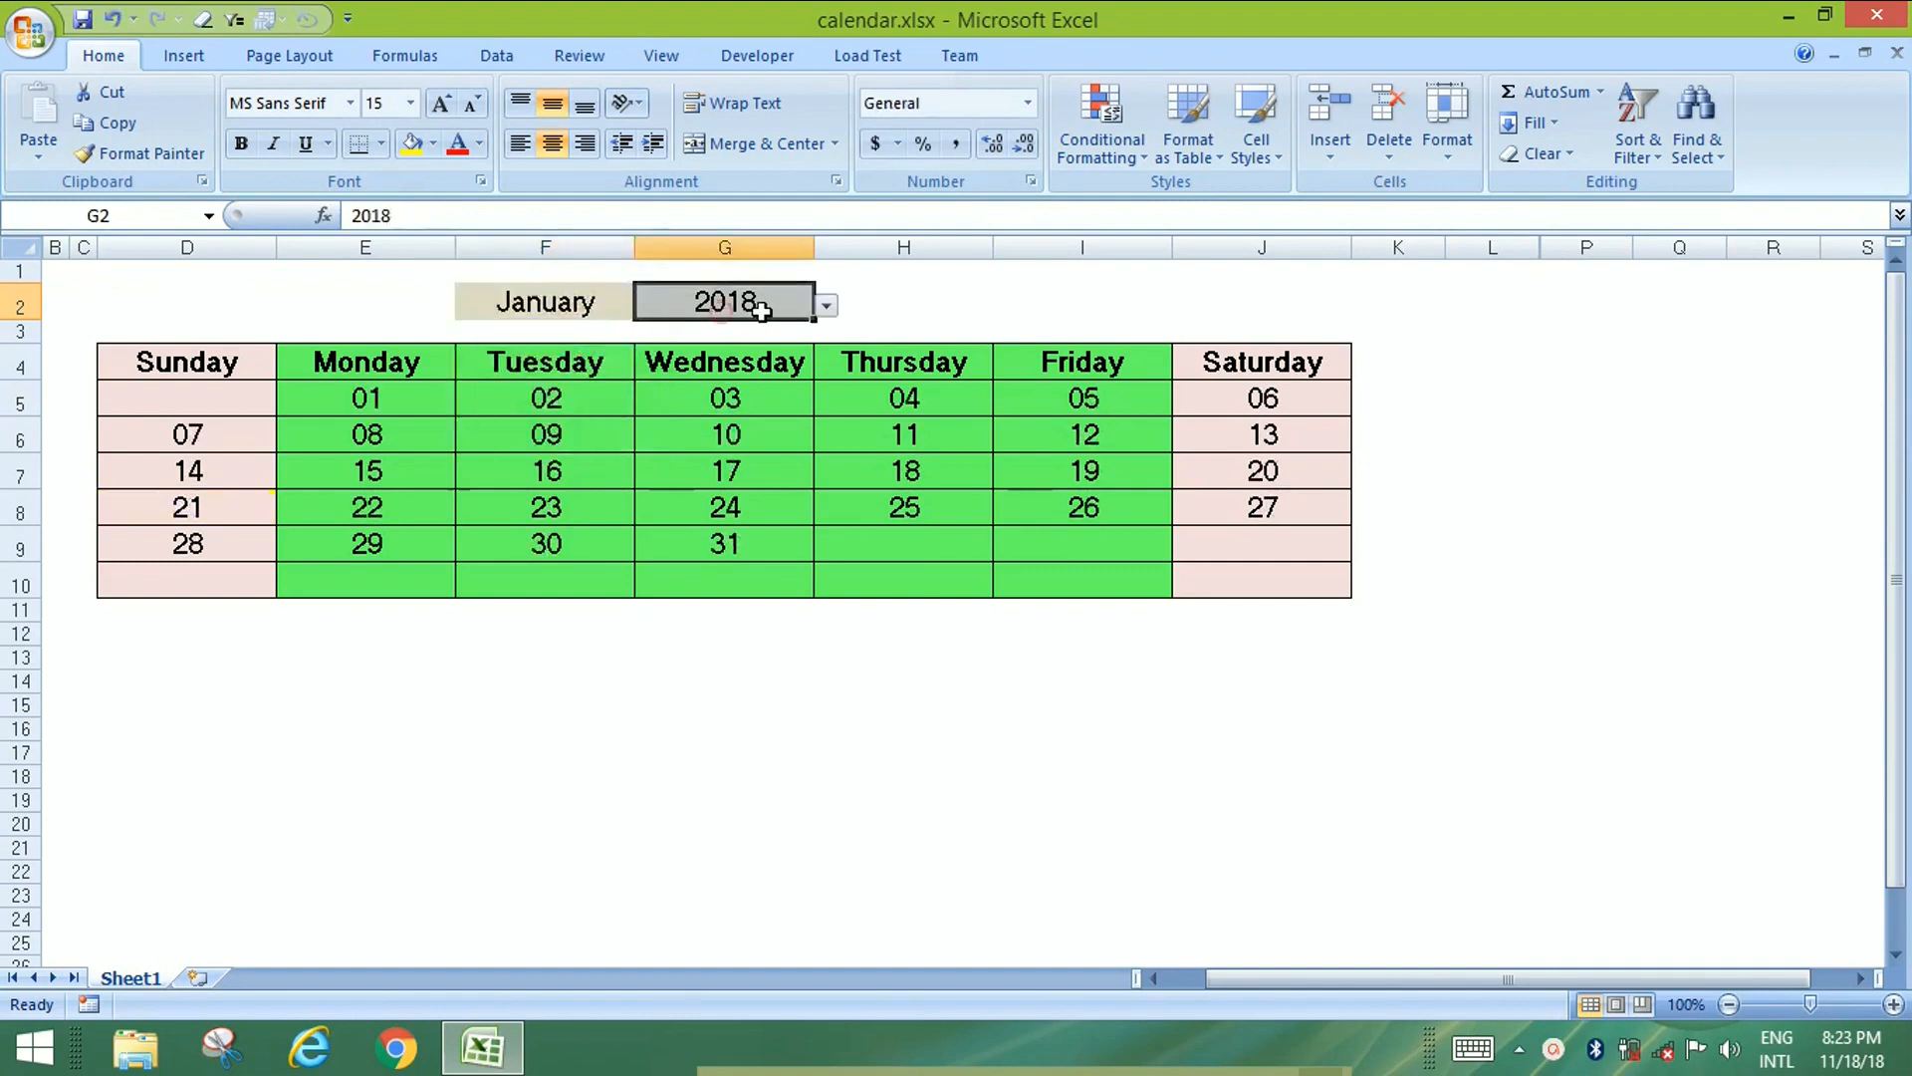
left_click(827, 309)
left_click(767, 329)
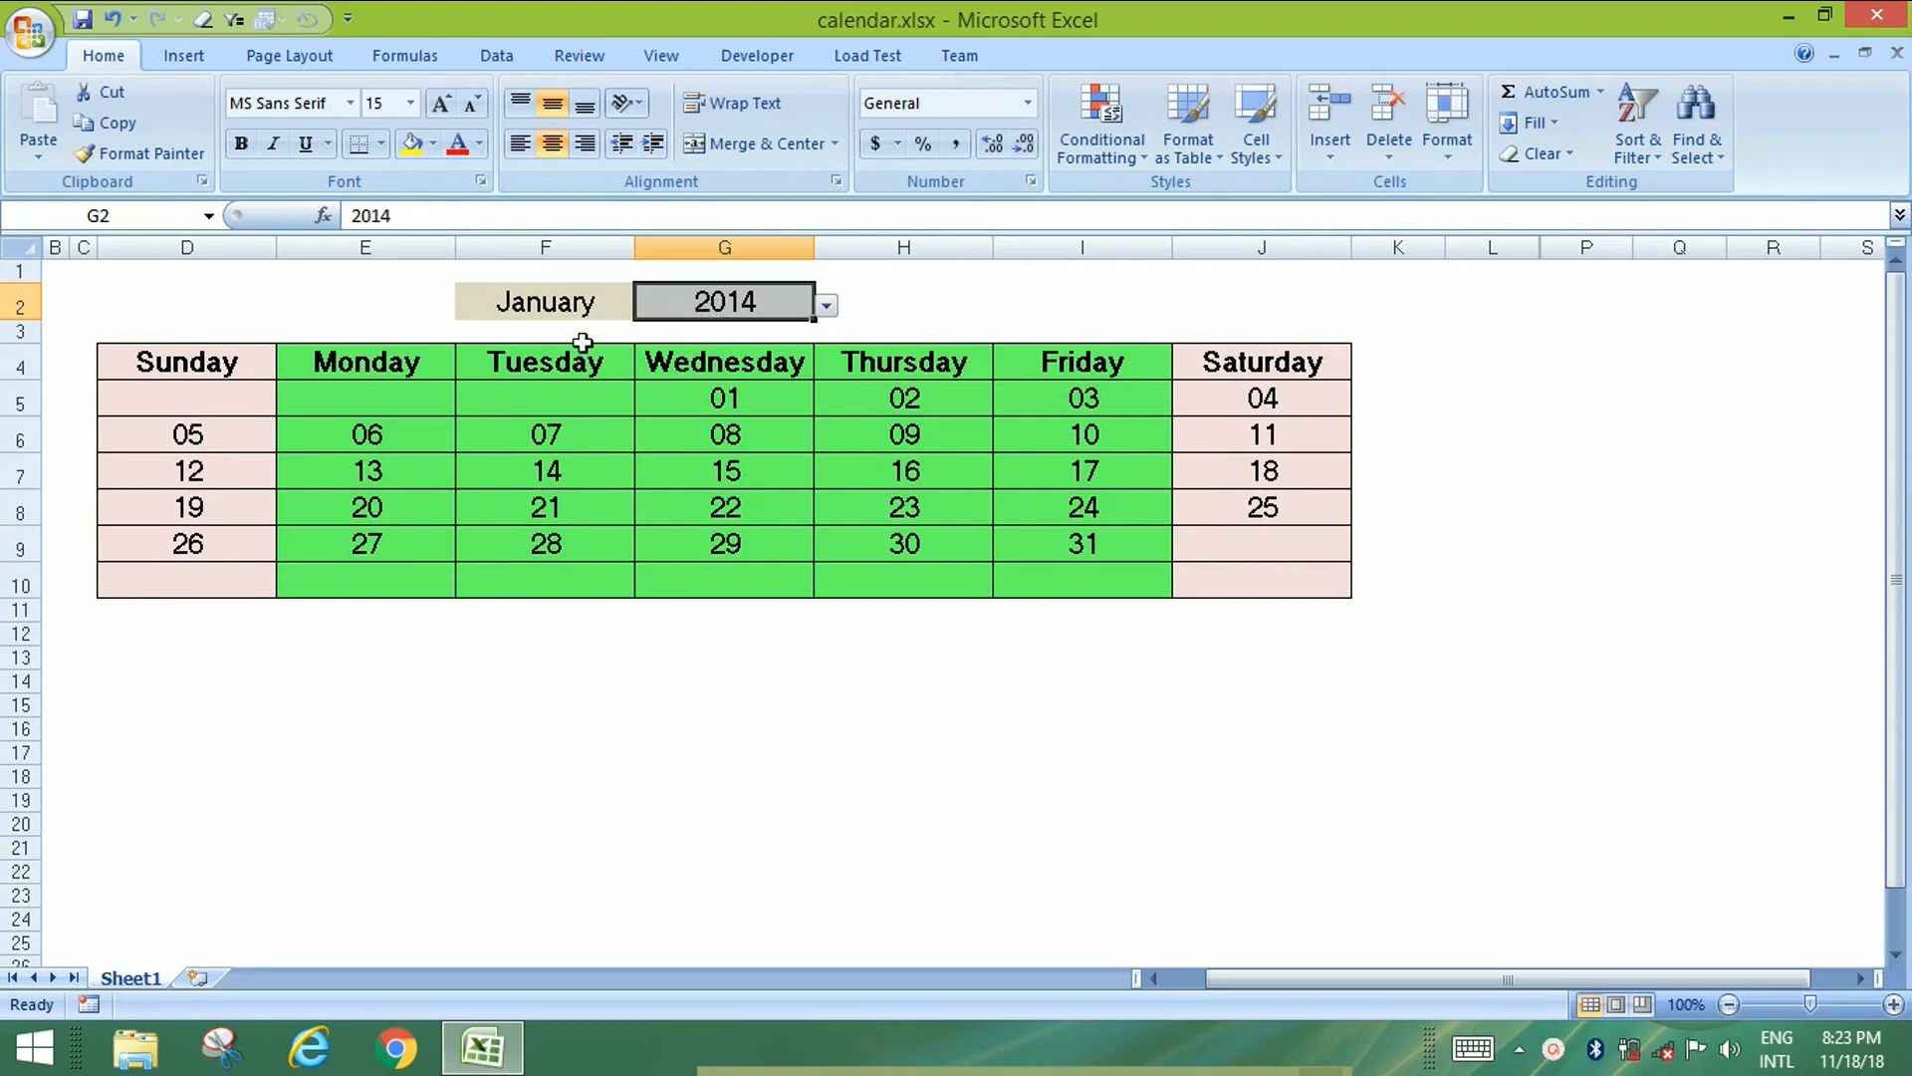
left_click(510, 303)
left_click(719, 311)
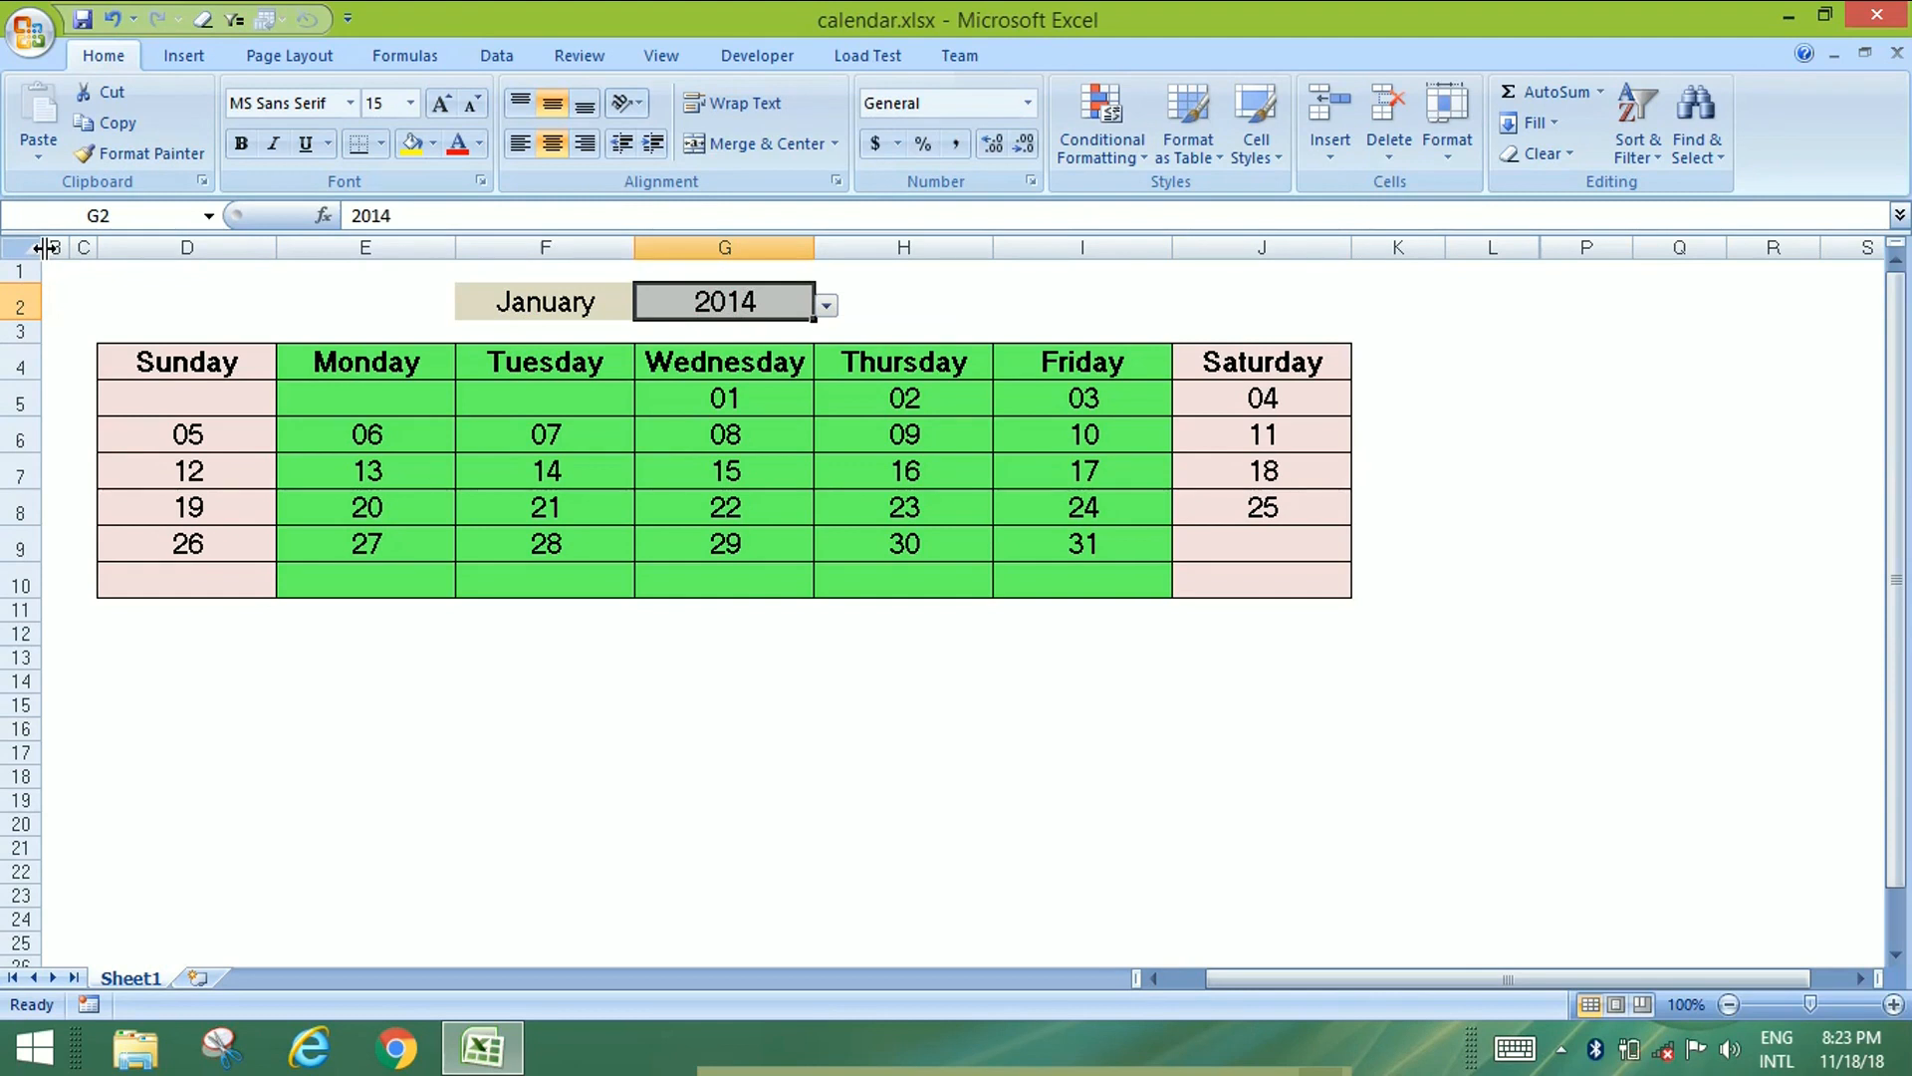
Reveal hidden column A and the hidden columns between L and P to examine the date formula and the month and year lists.
left_click_drag(44, 248, 192, 261)
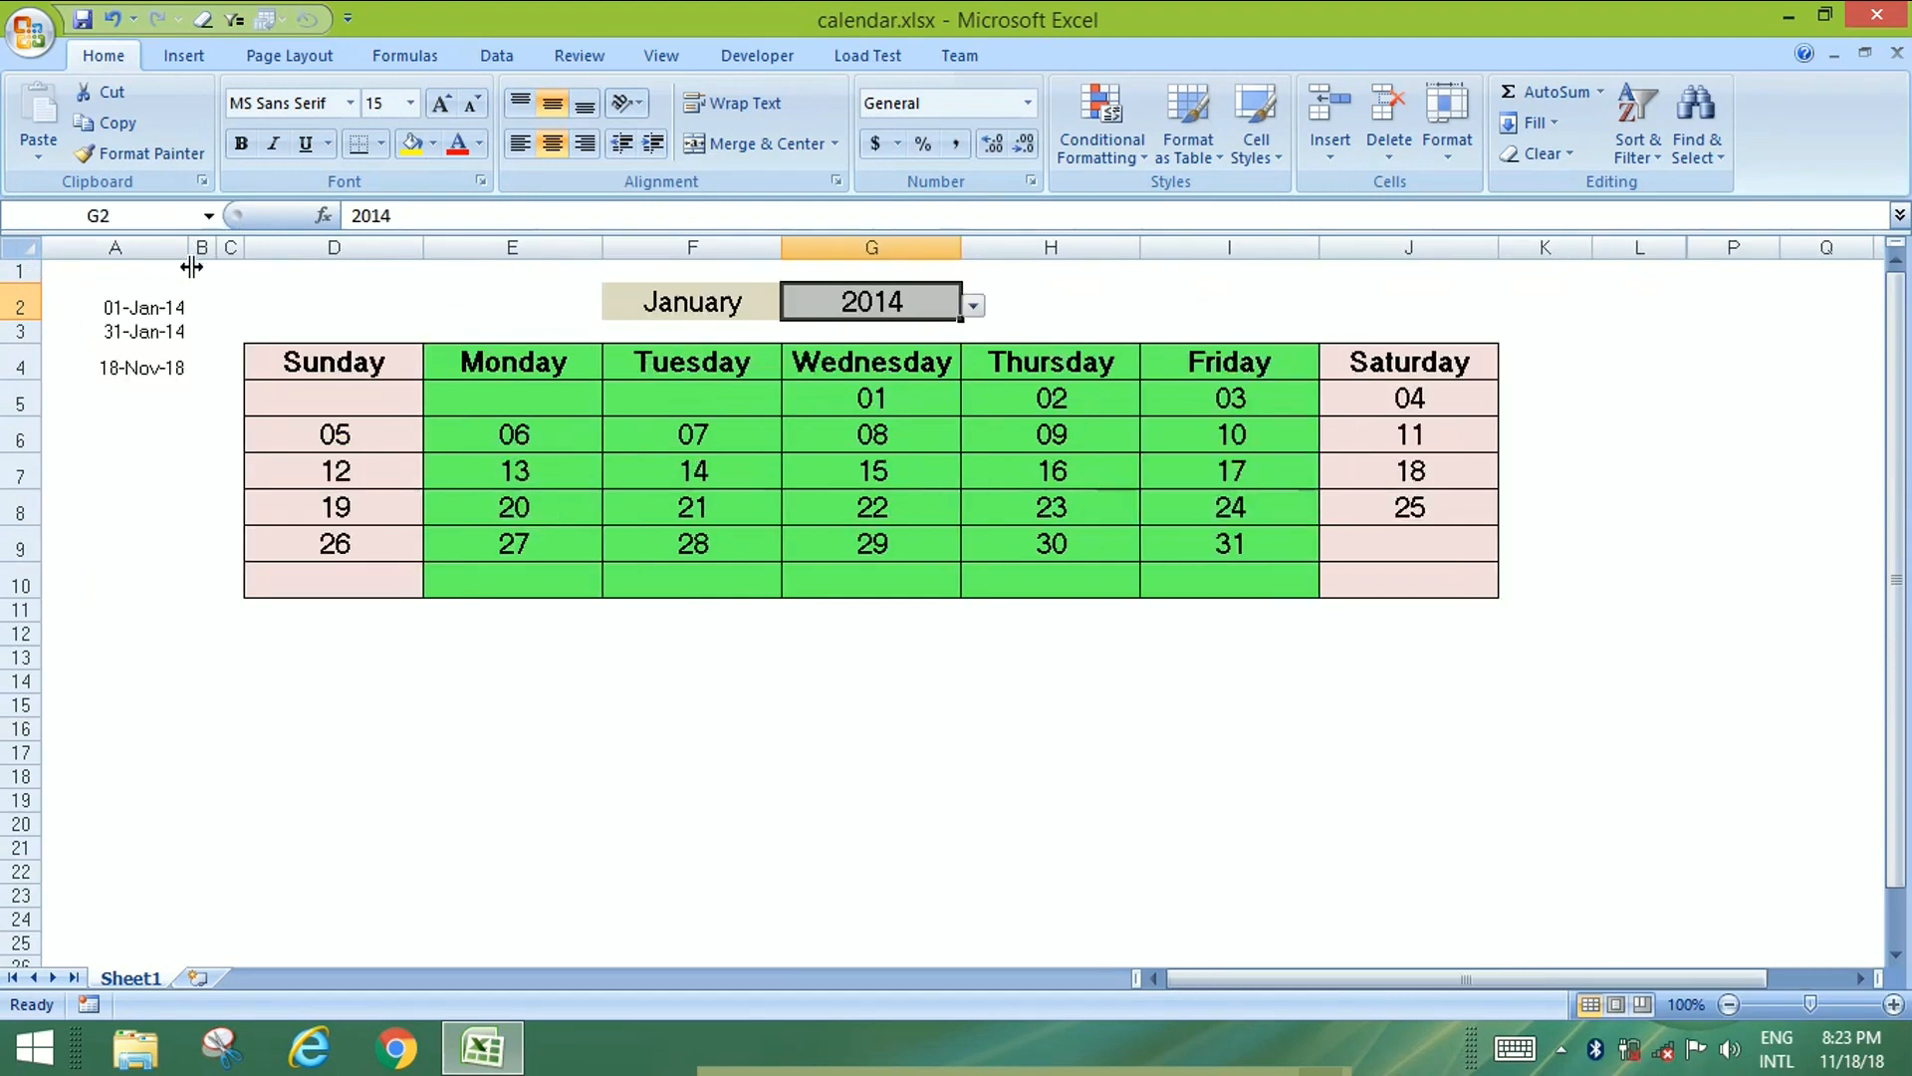
left_click(136, 309)
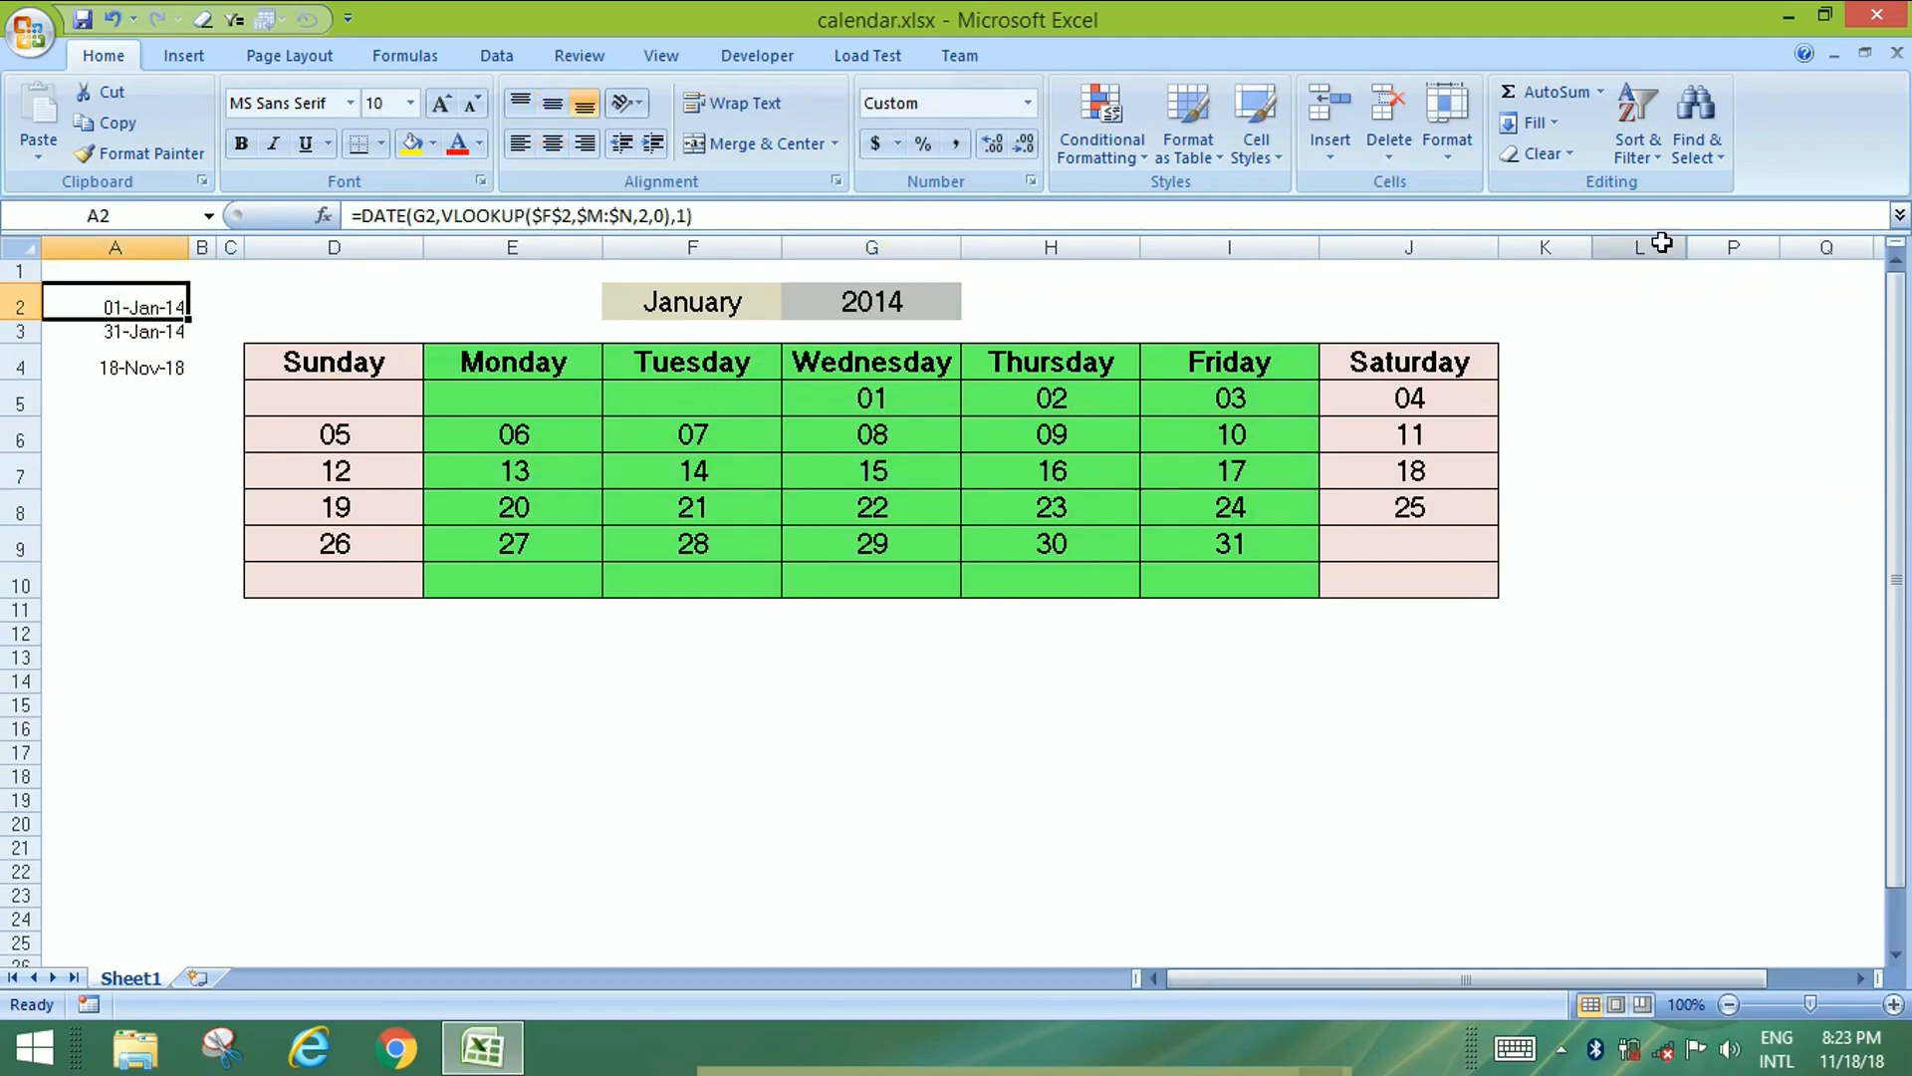
left_click_drag(1661, 245, 1709, 244)
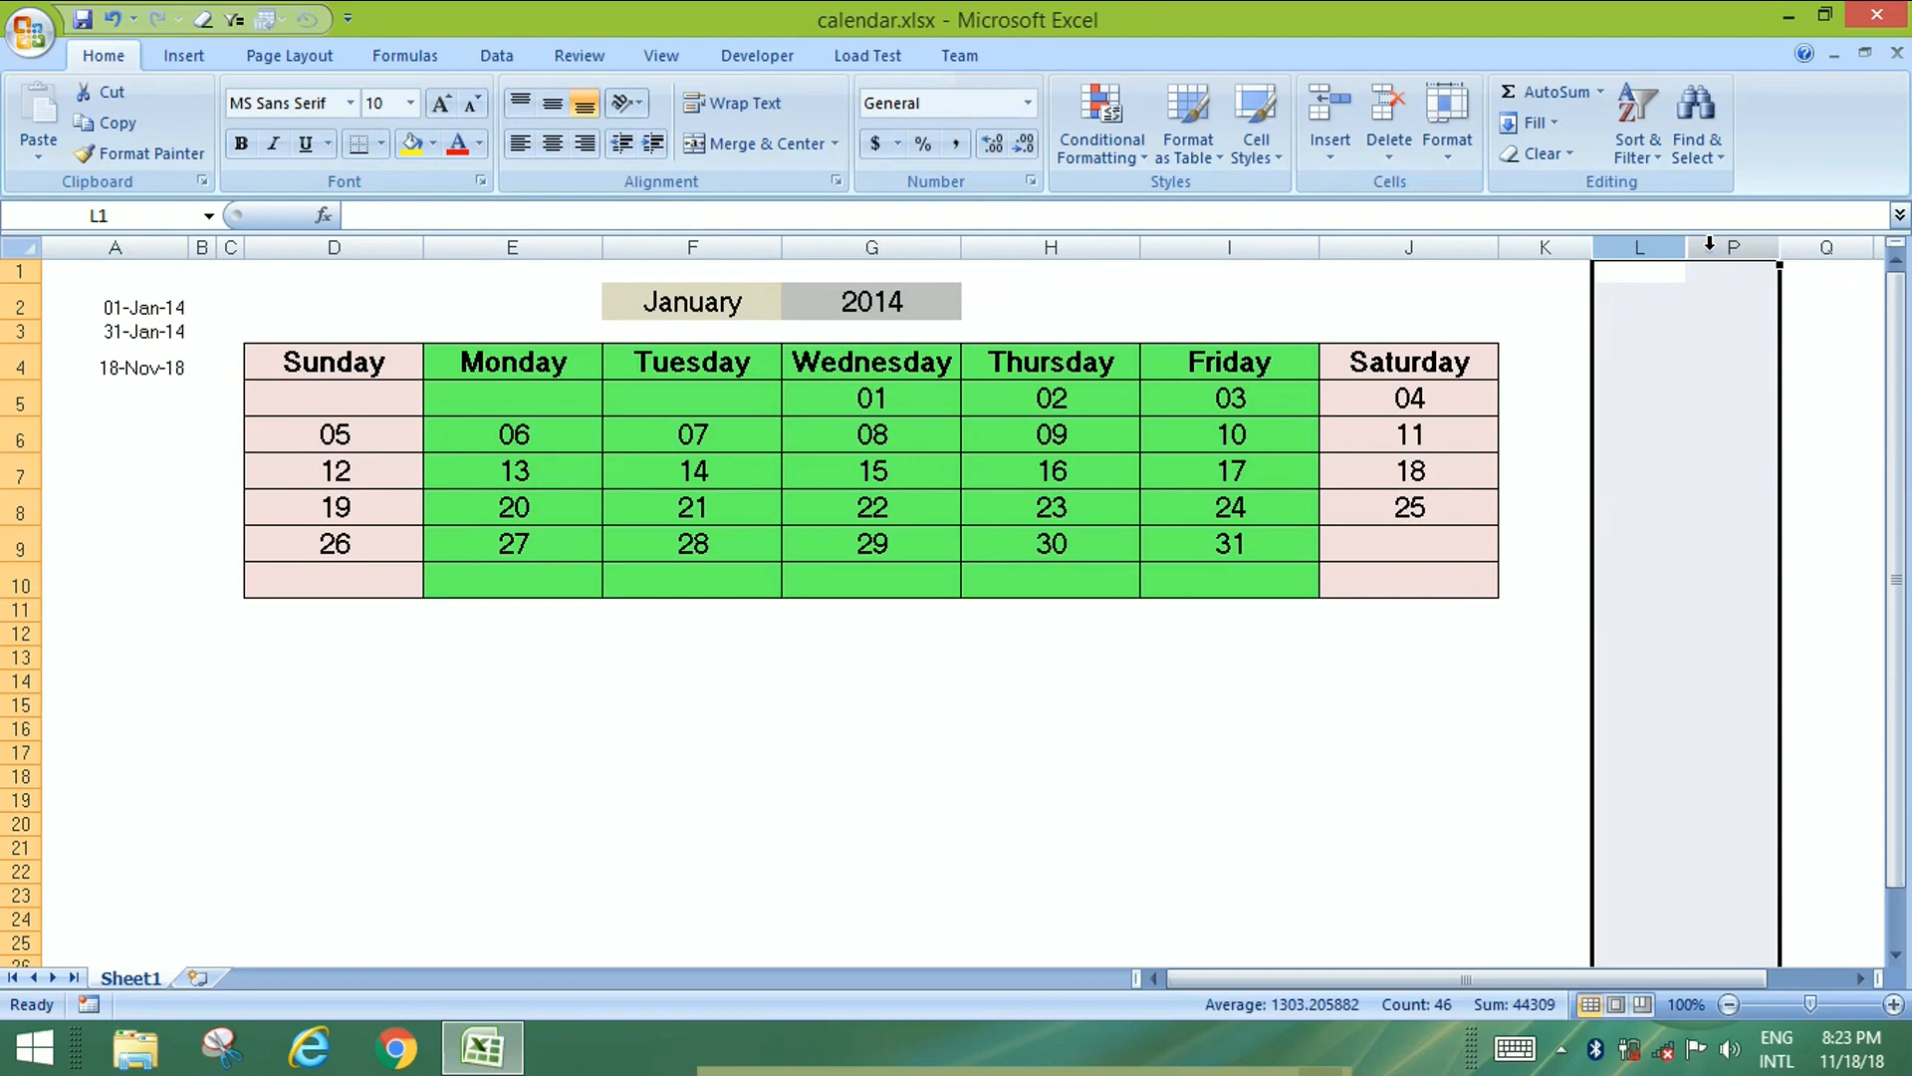
right_click(1709, 244)
left_click(1462, 581)
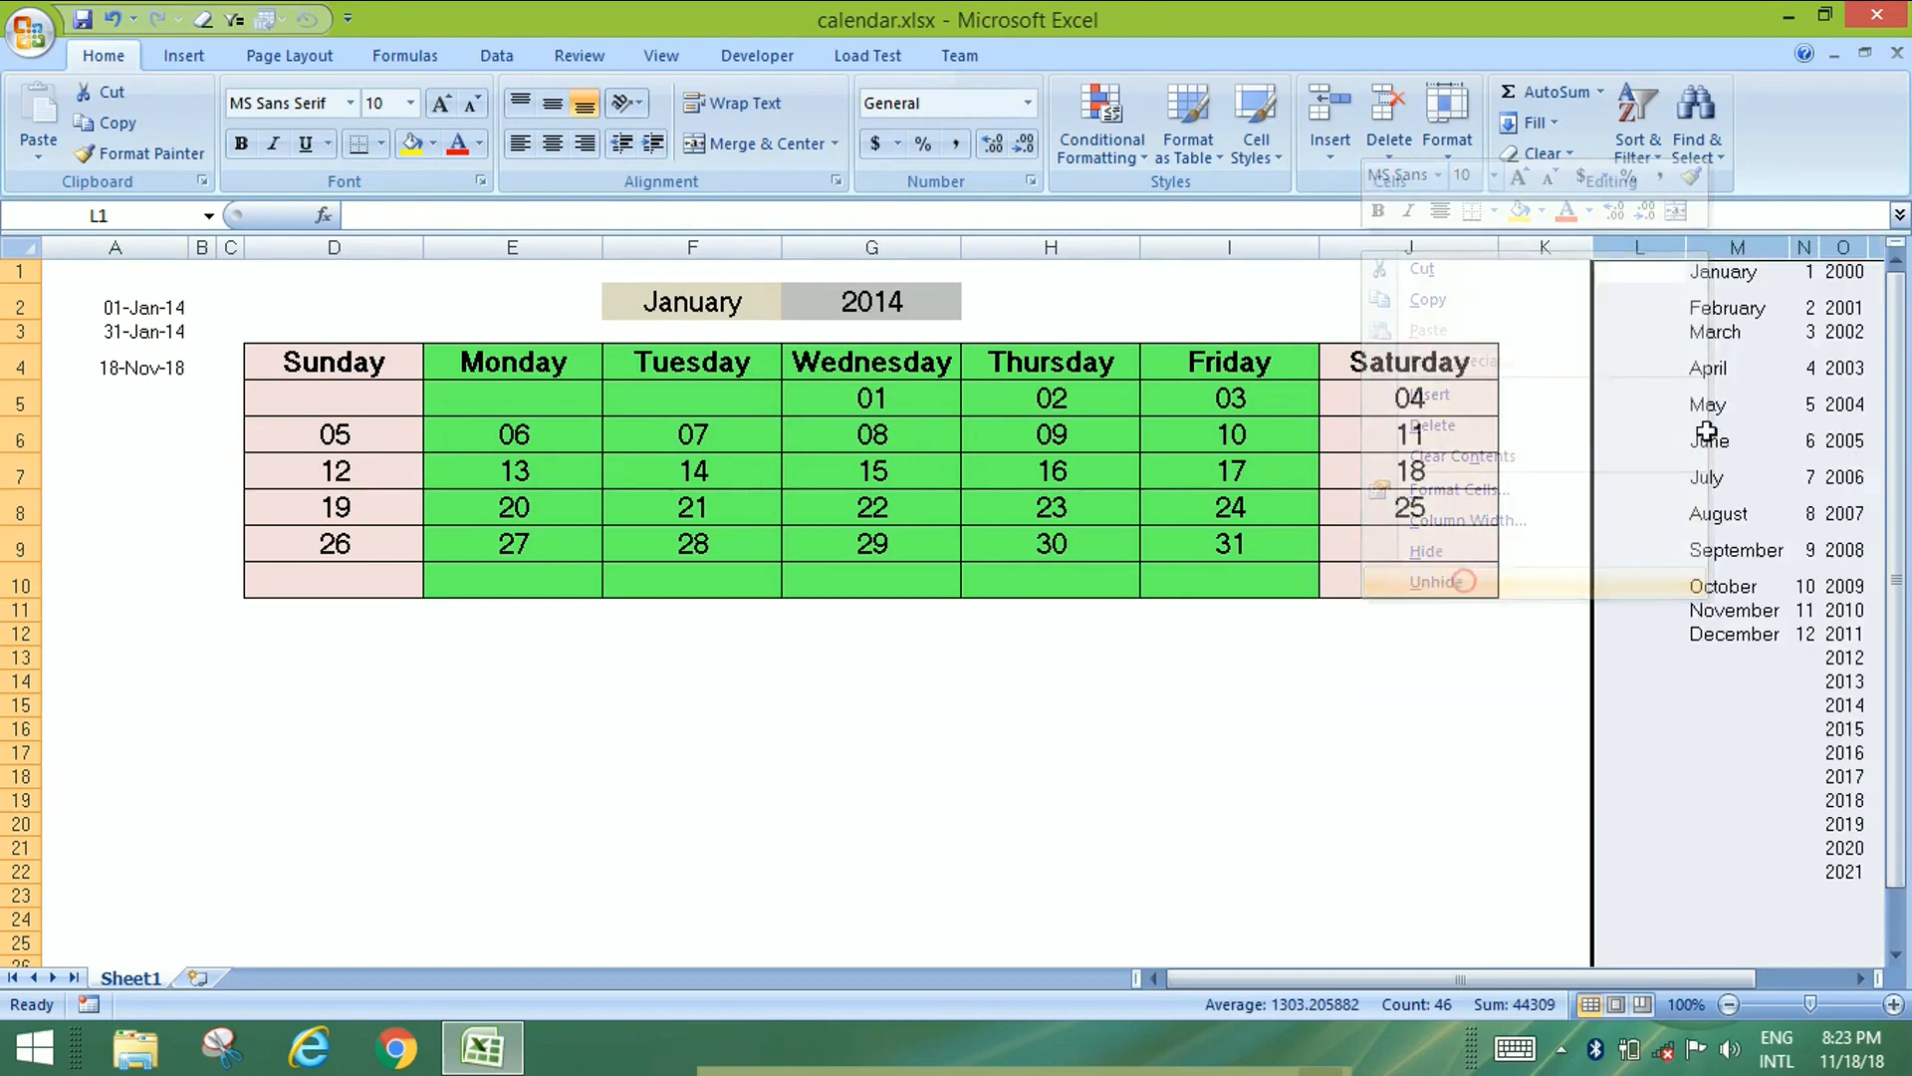
left_click(1738, 271)
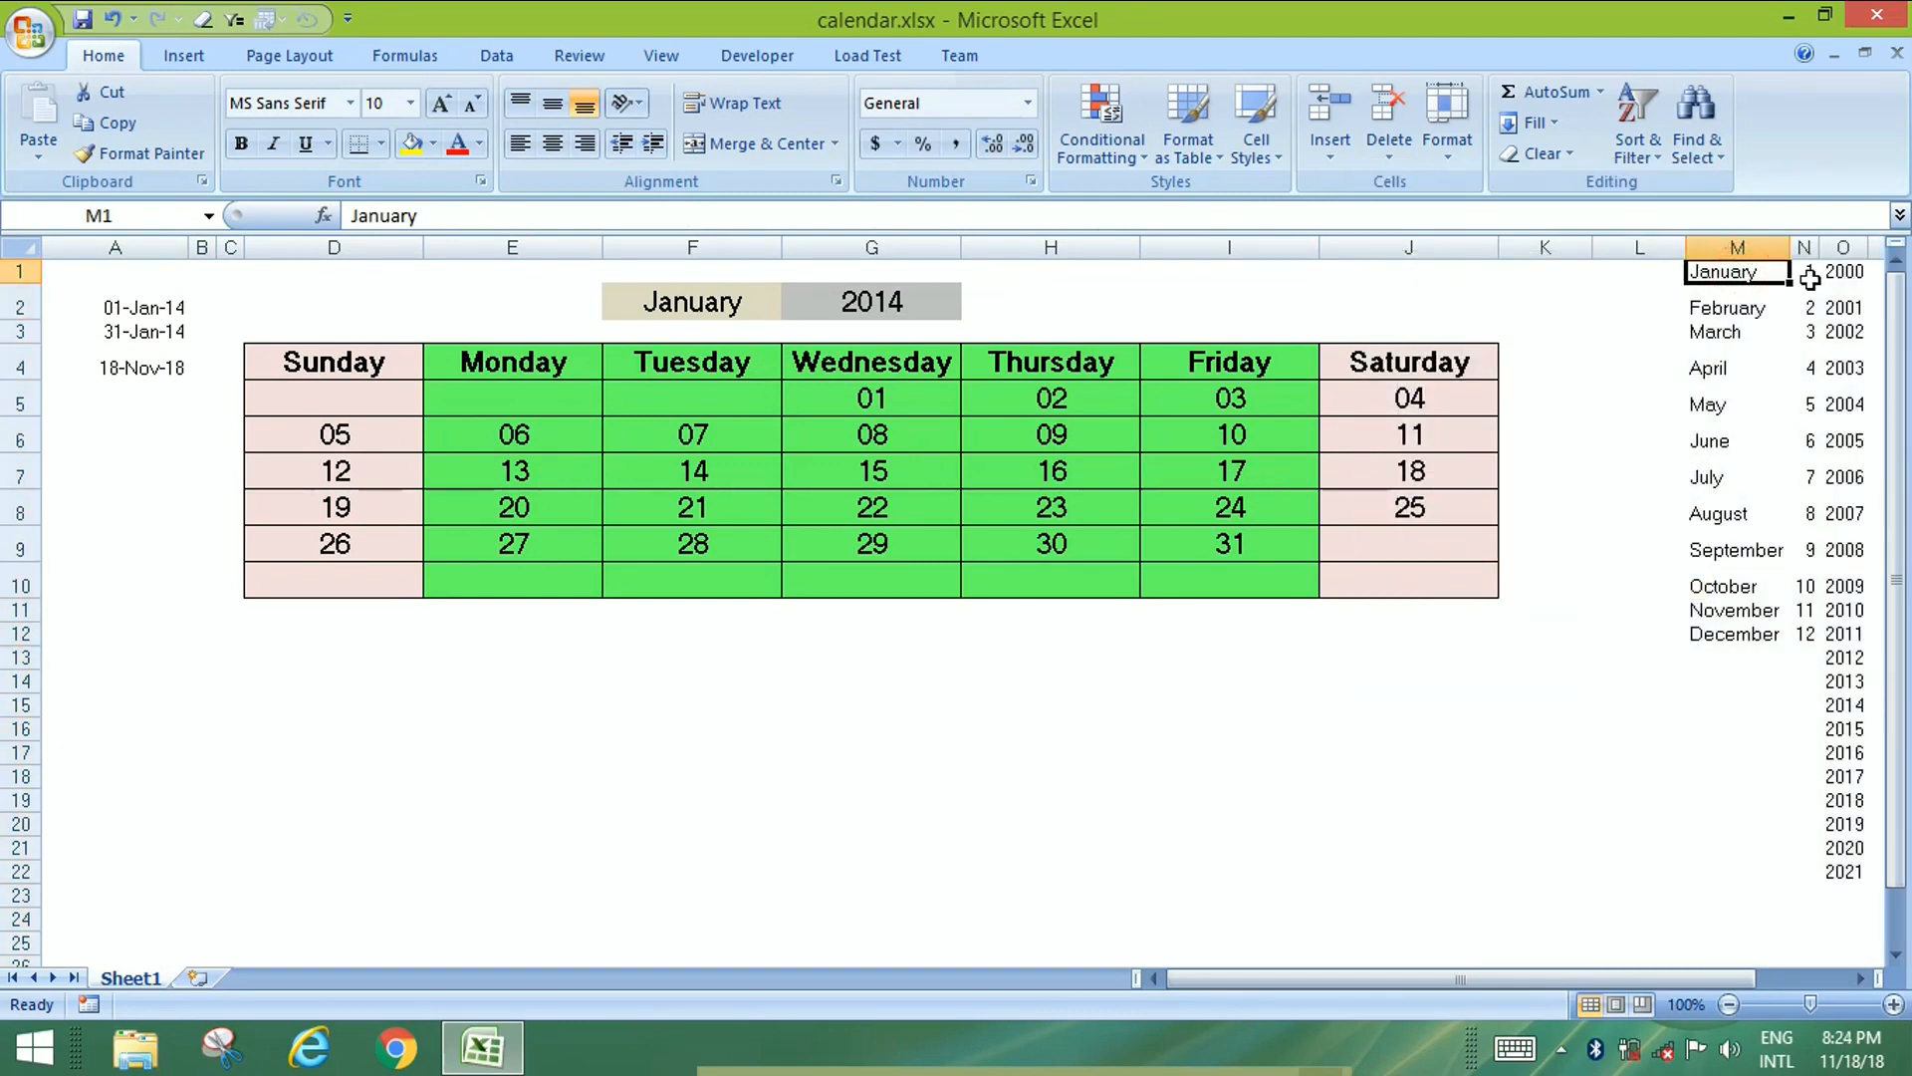
left_click(1843, 271)
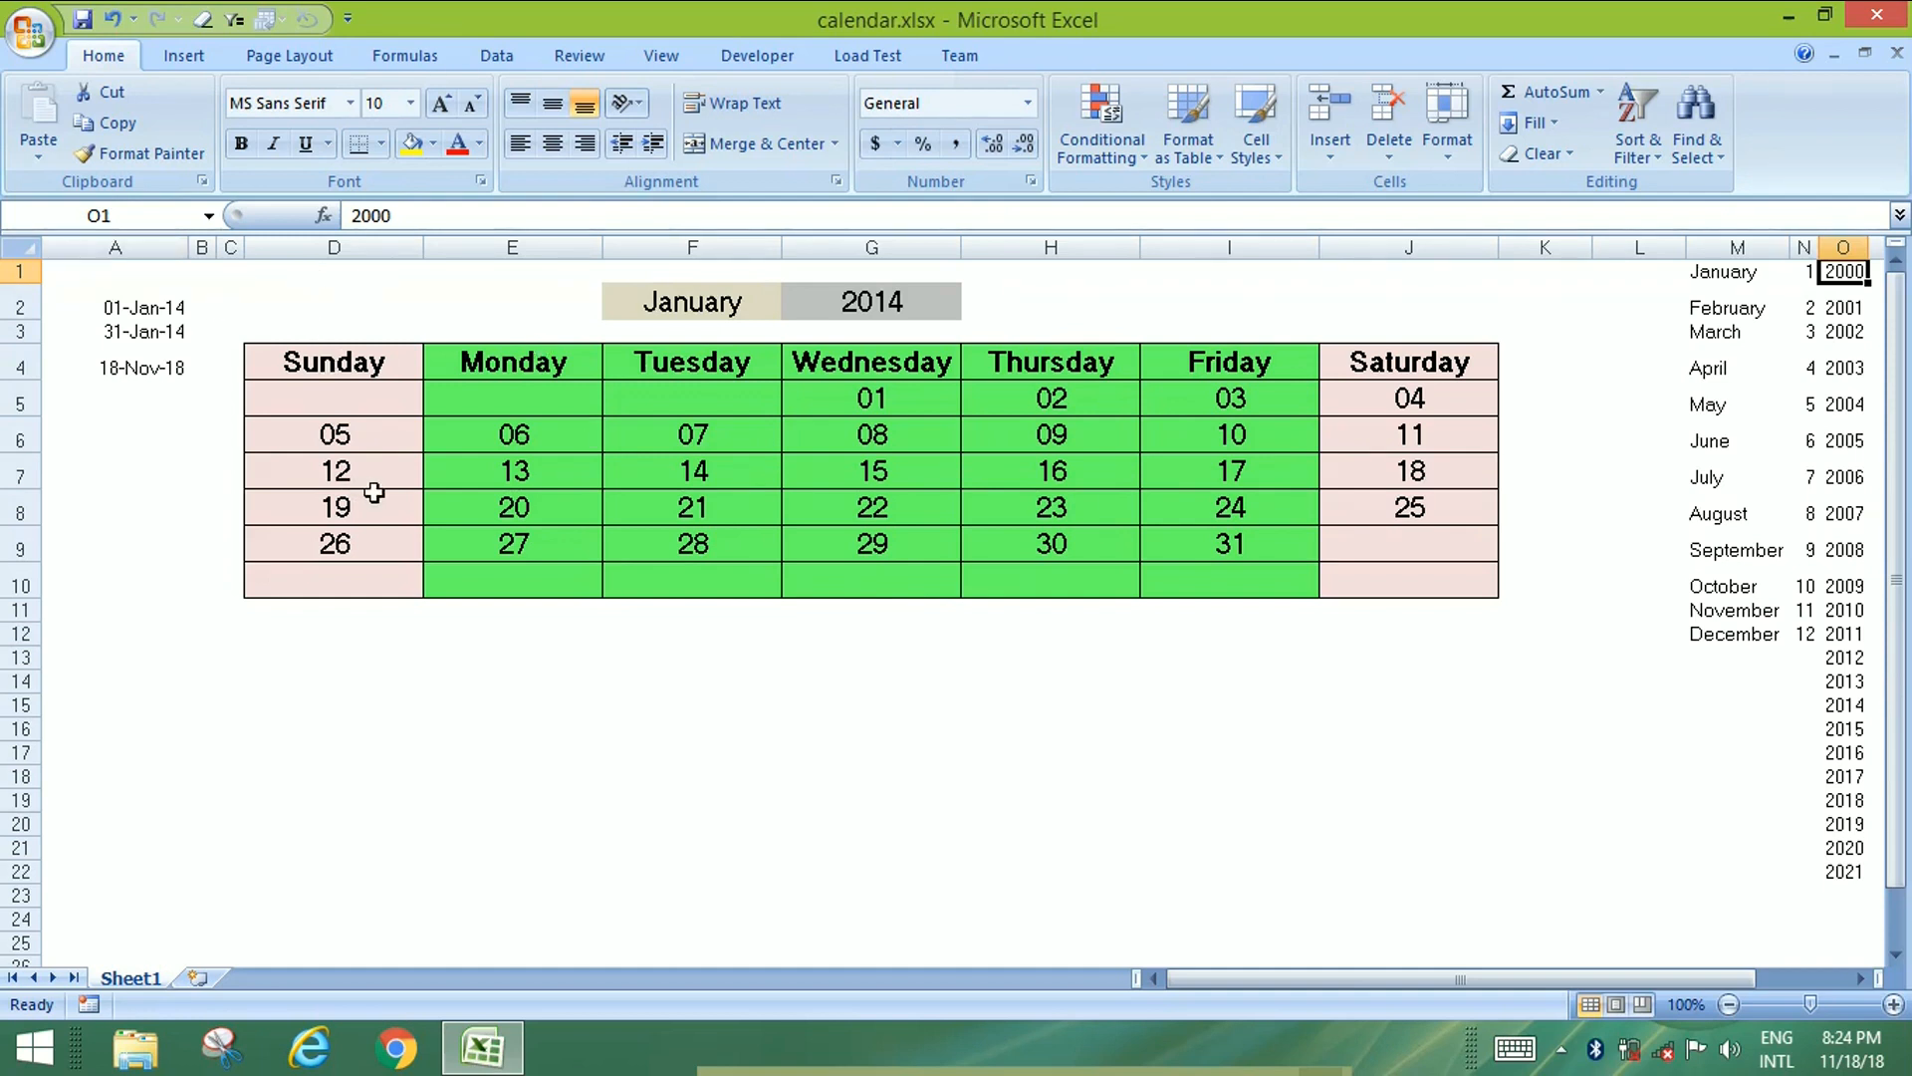
Create a new workbook and fill M1:M12 with the month names January to December.
key("ctrl+n")
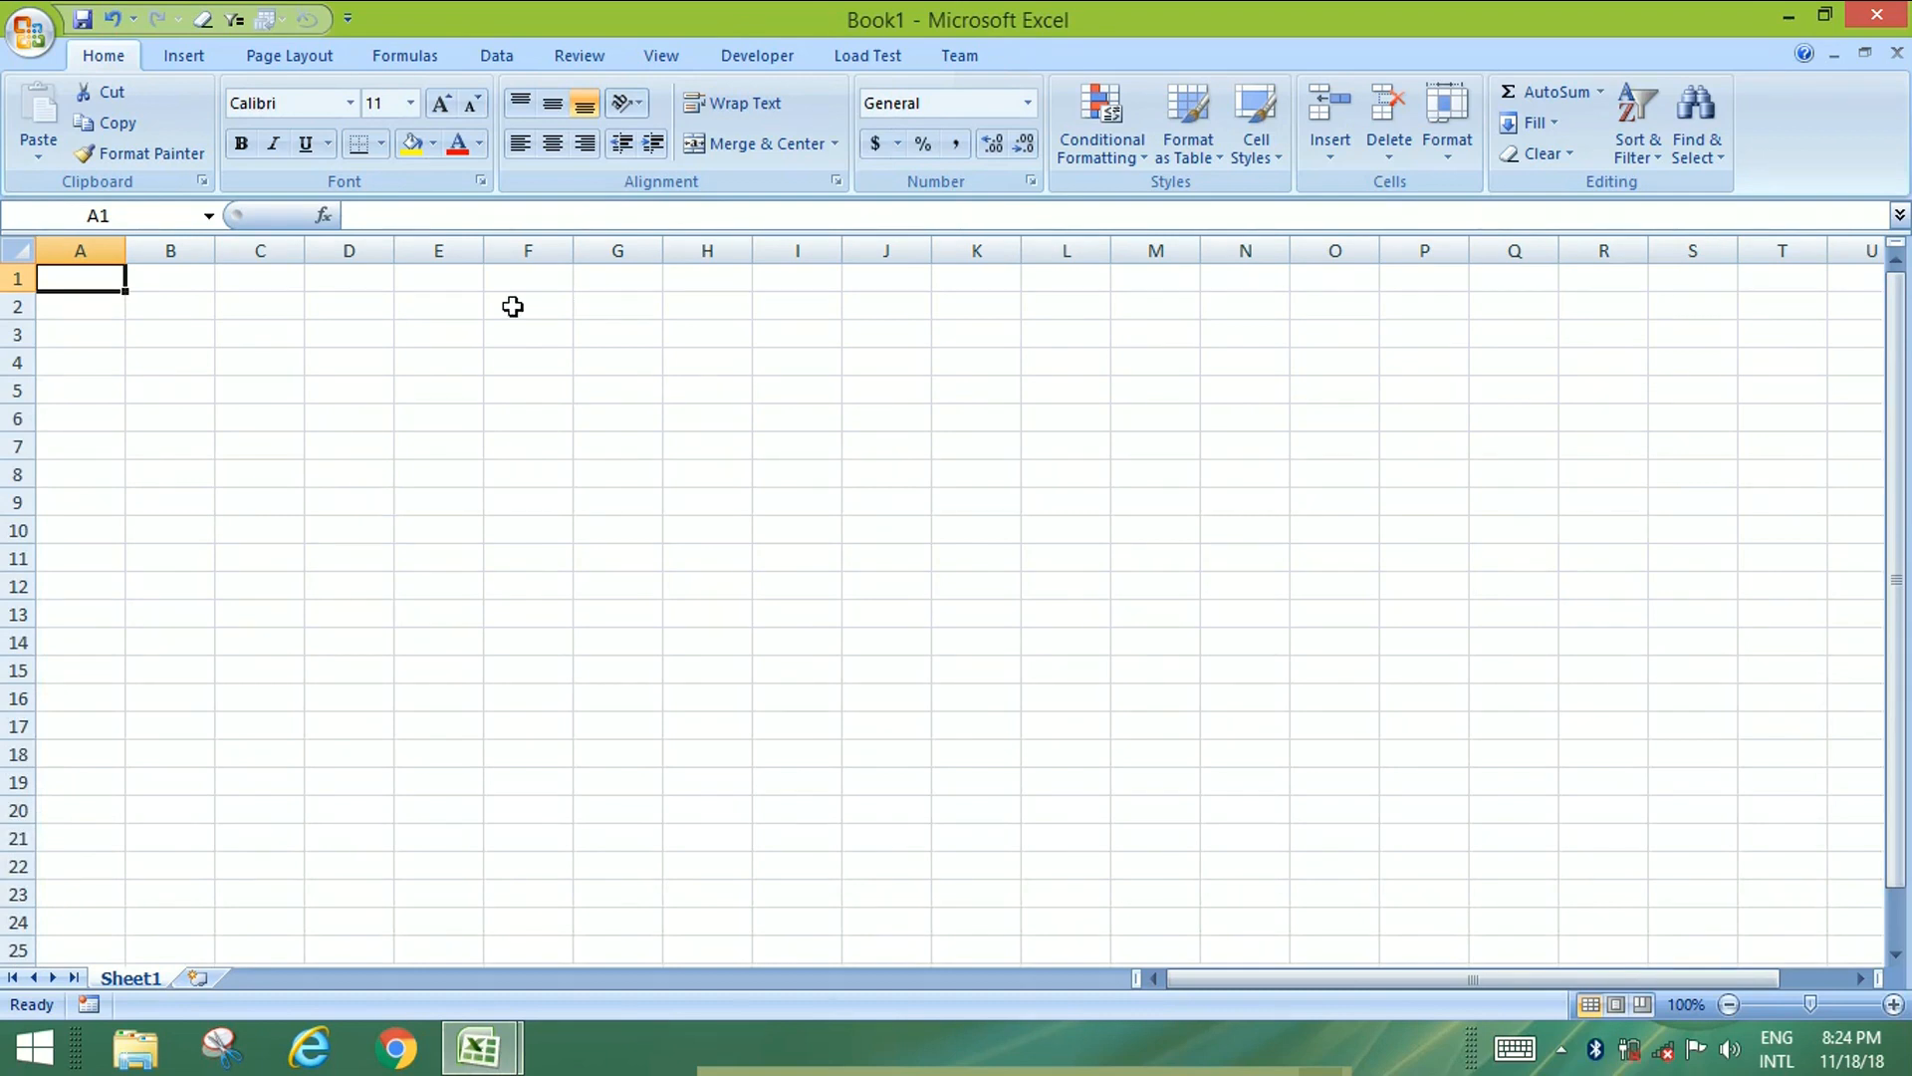
left_click(1164, 277)
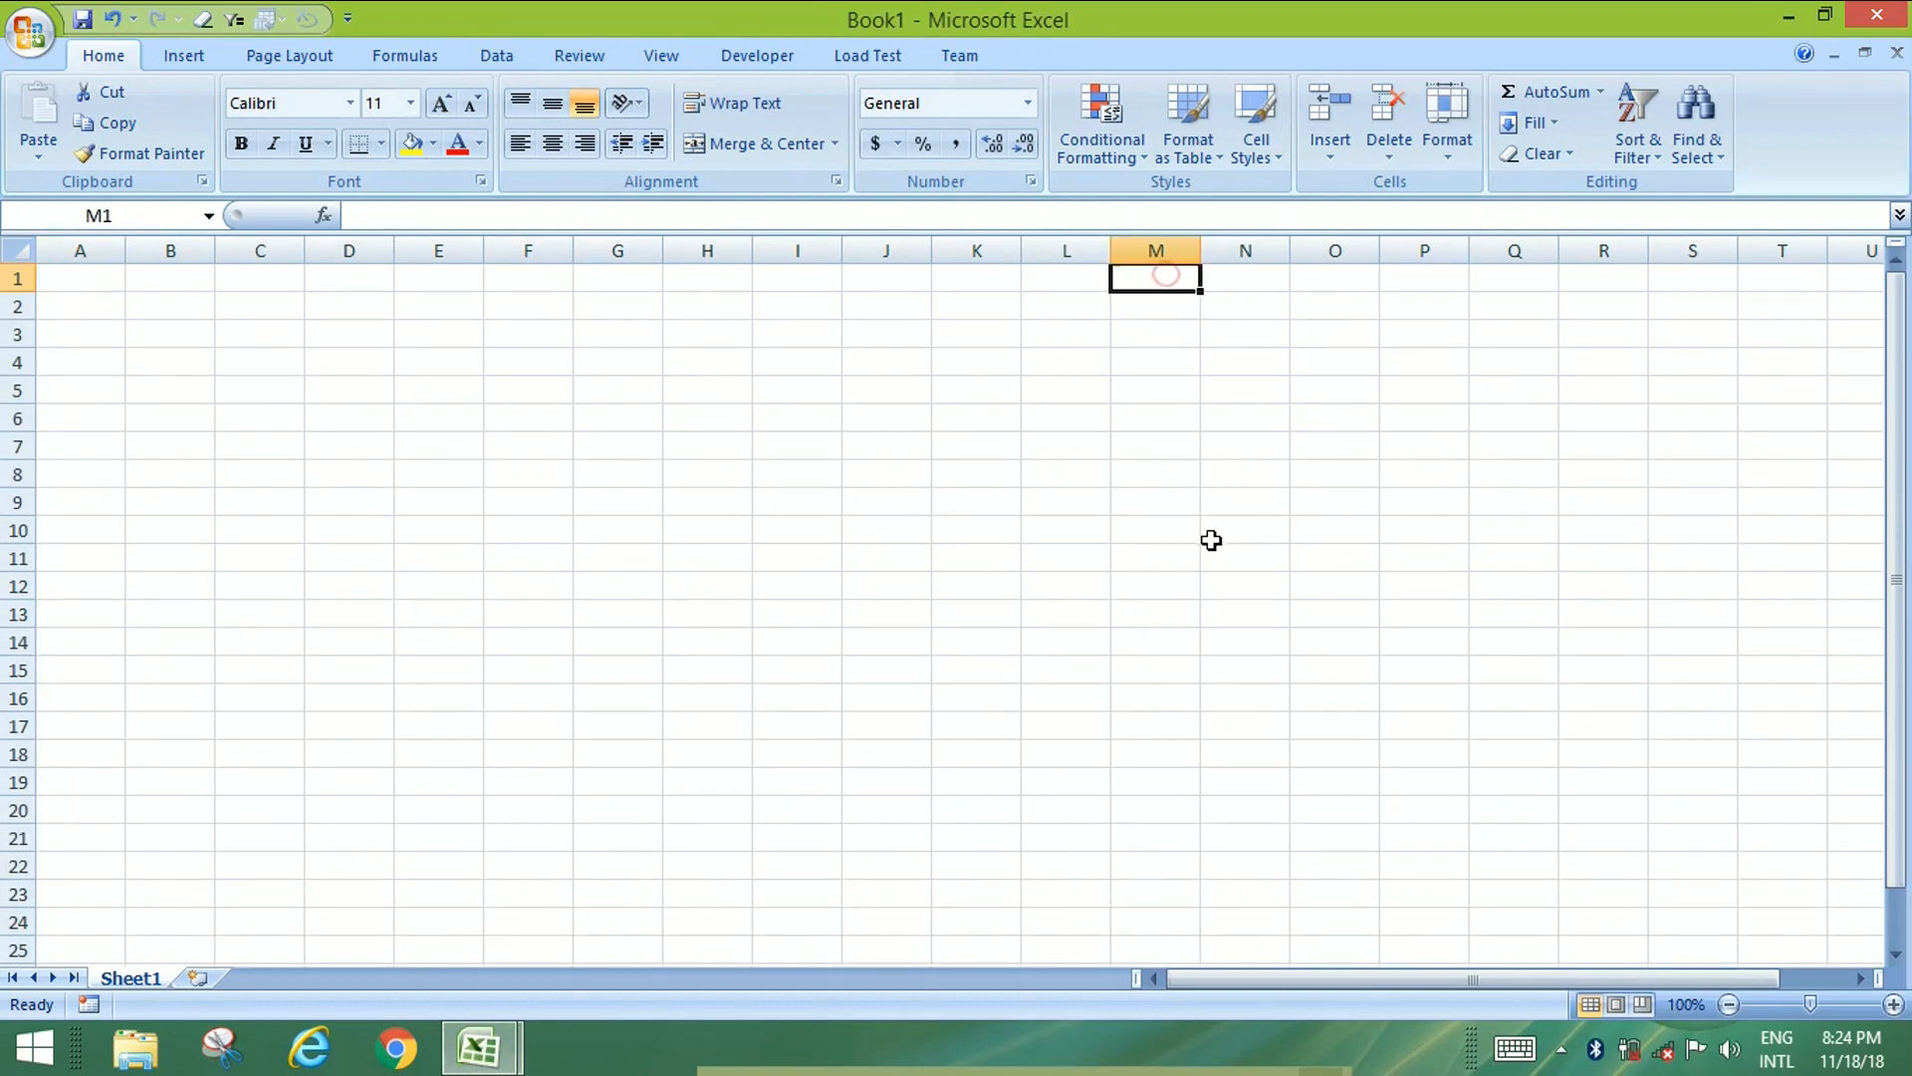
type("January")
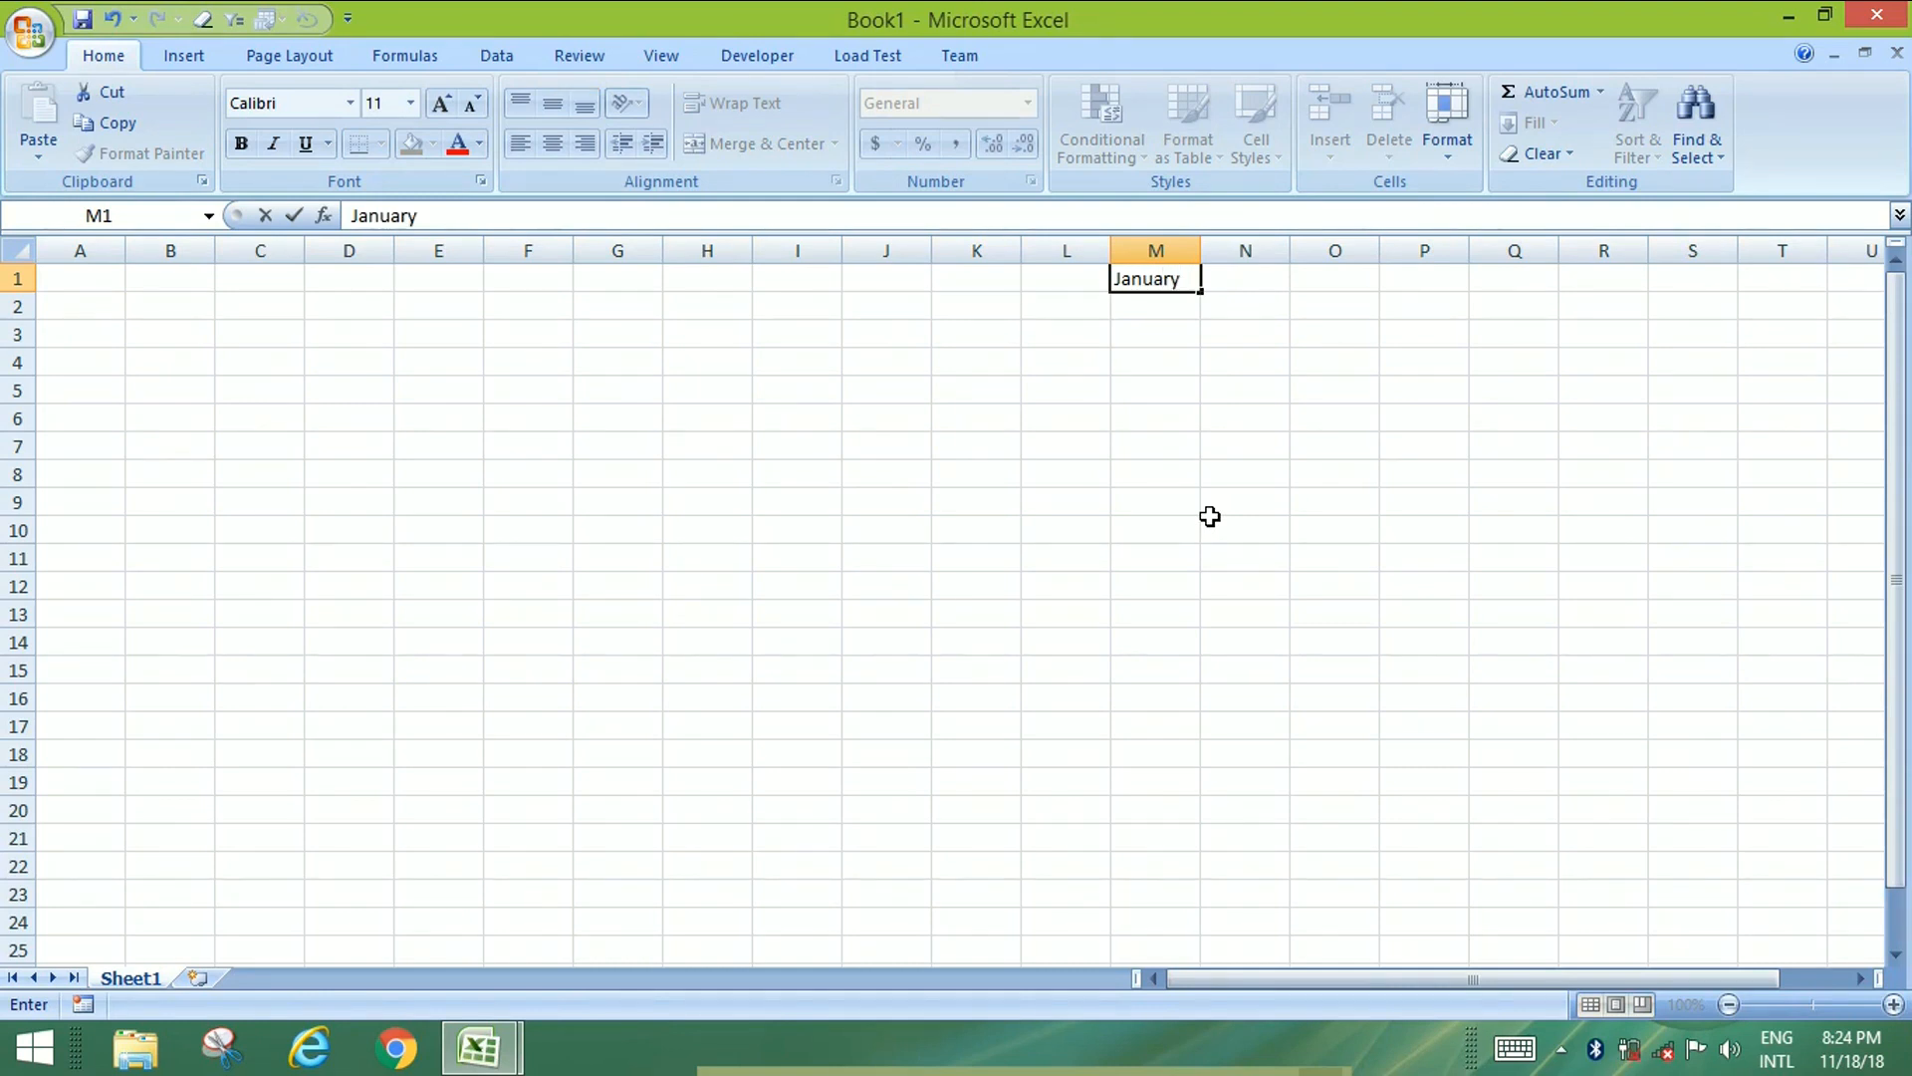
key("Return")
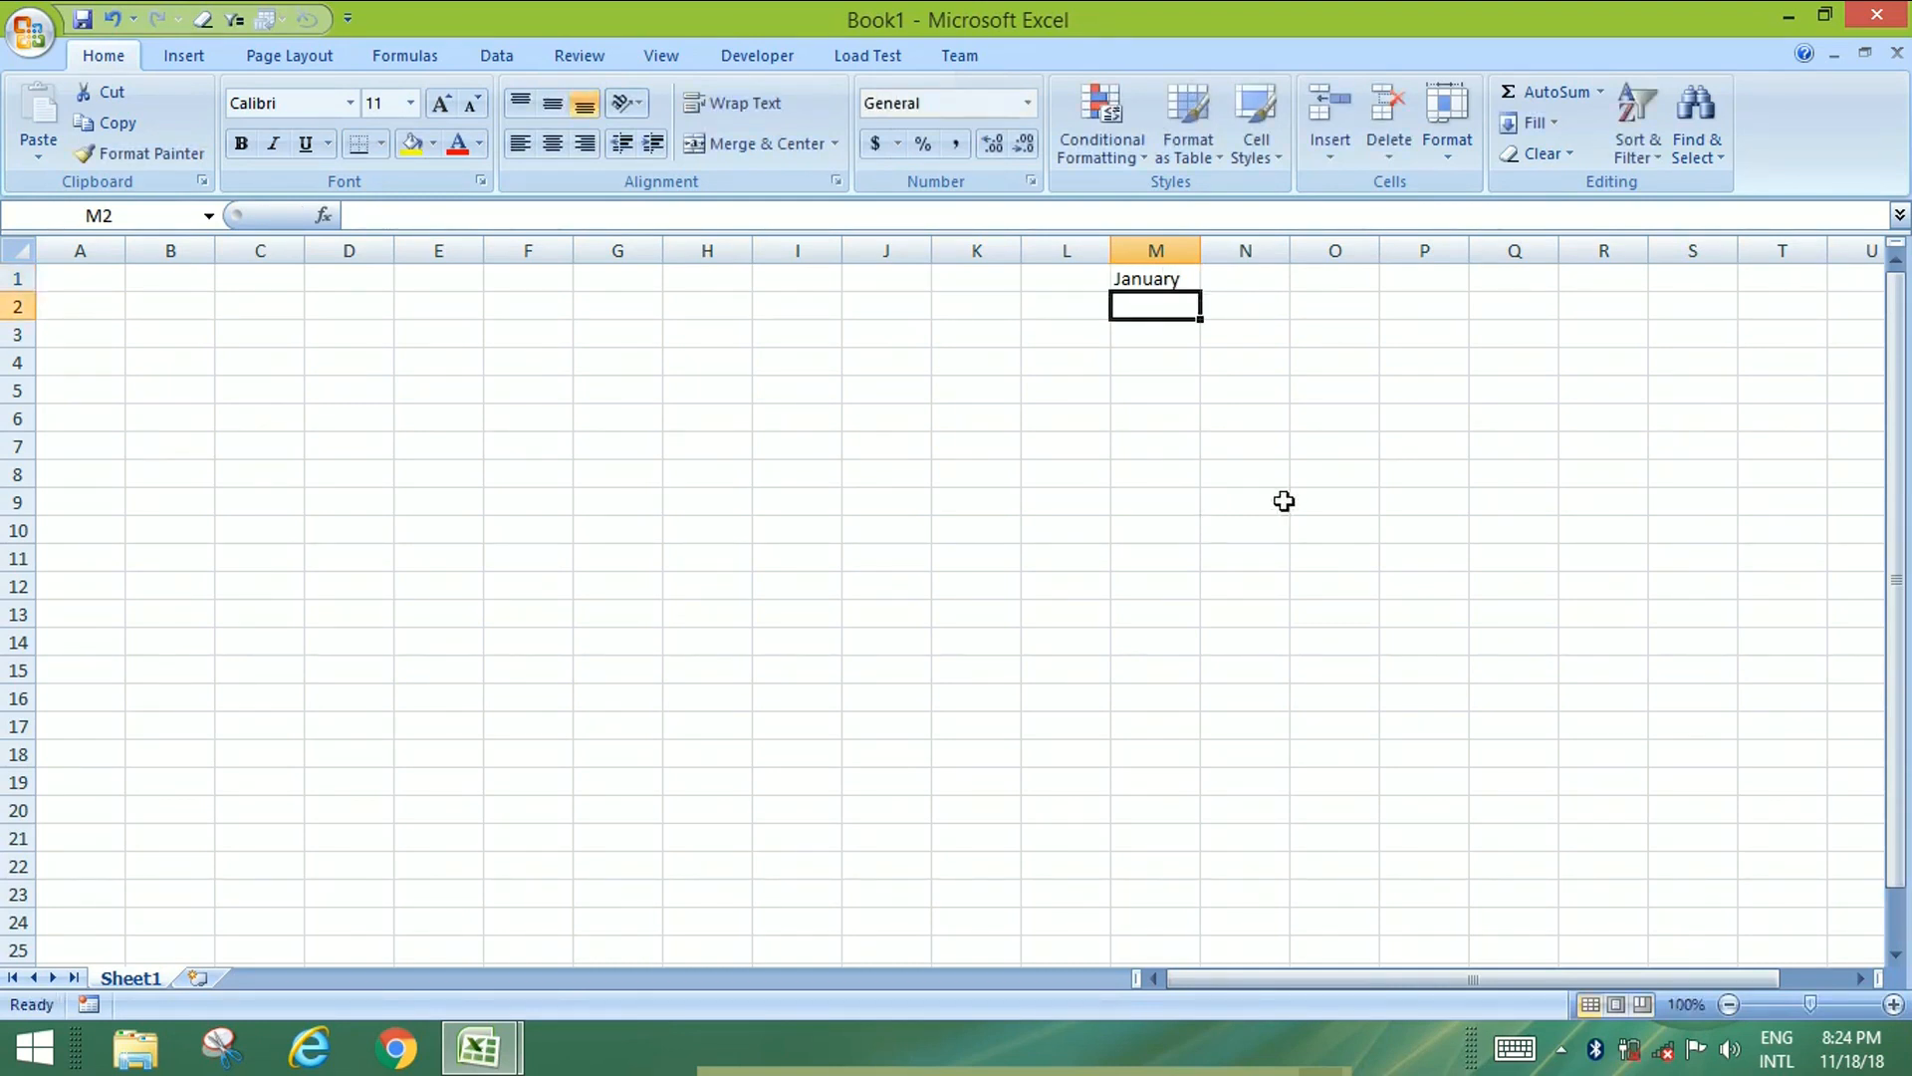
left_click(1190, 284)
left_click_drag(1196, 295, 1209, 614)
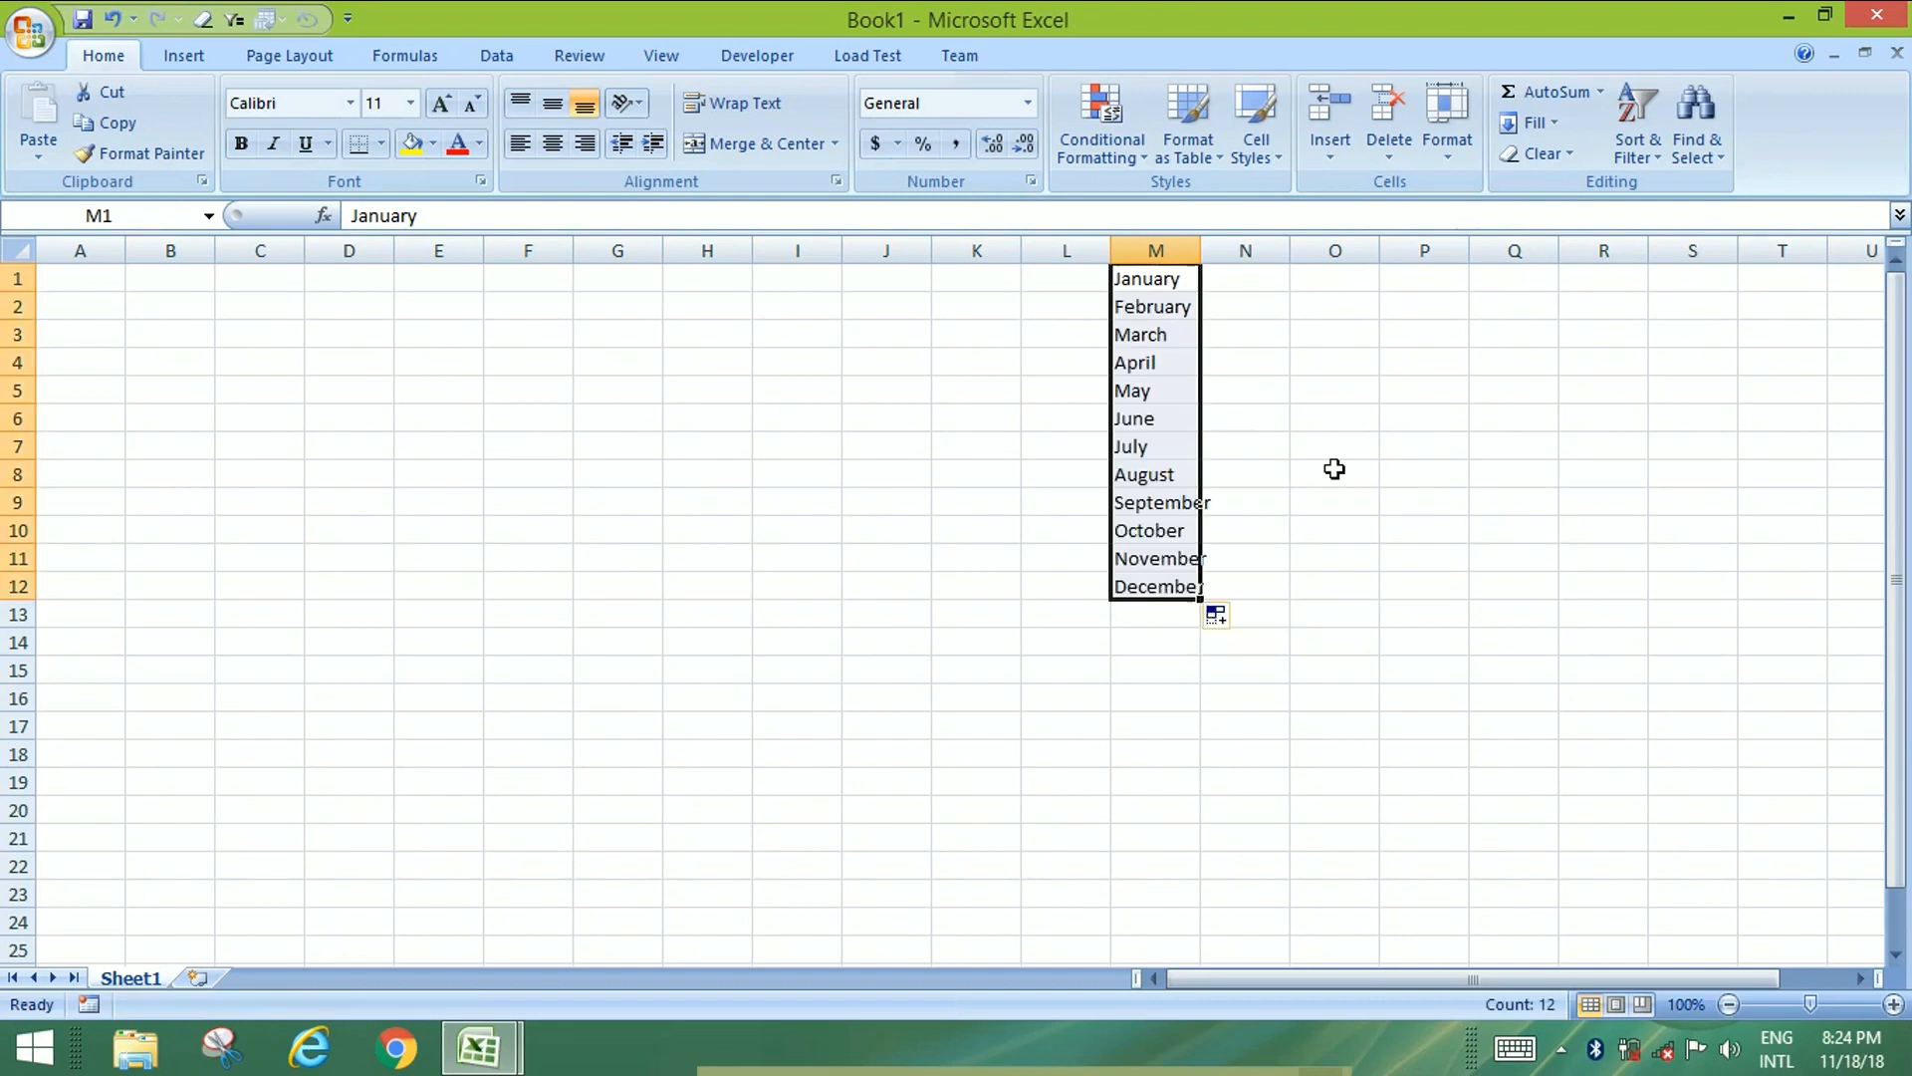
Number the months in N1:N12 with the series 1 to 12.
left_click(1263, 283)
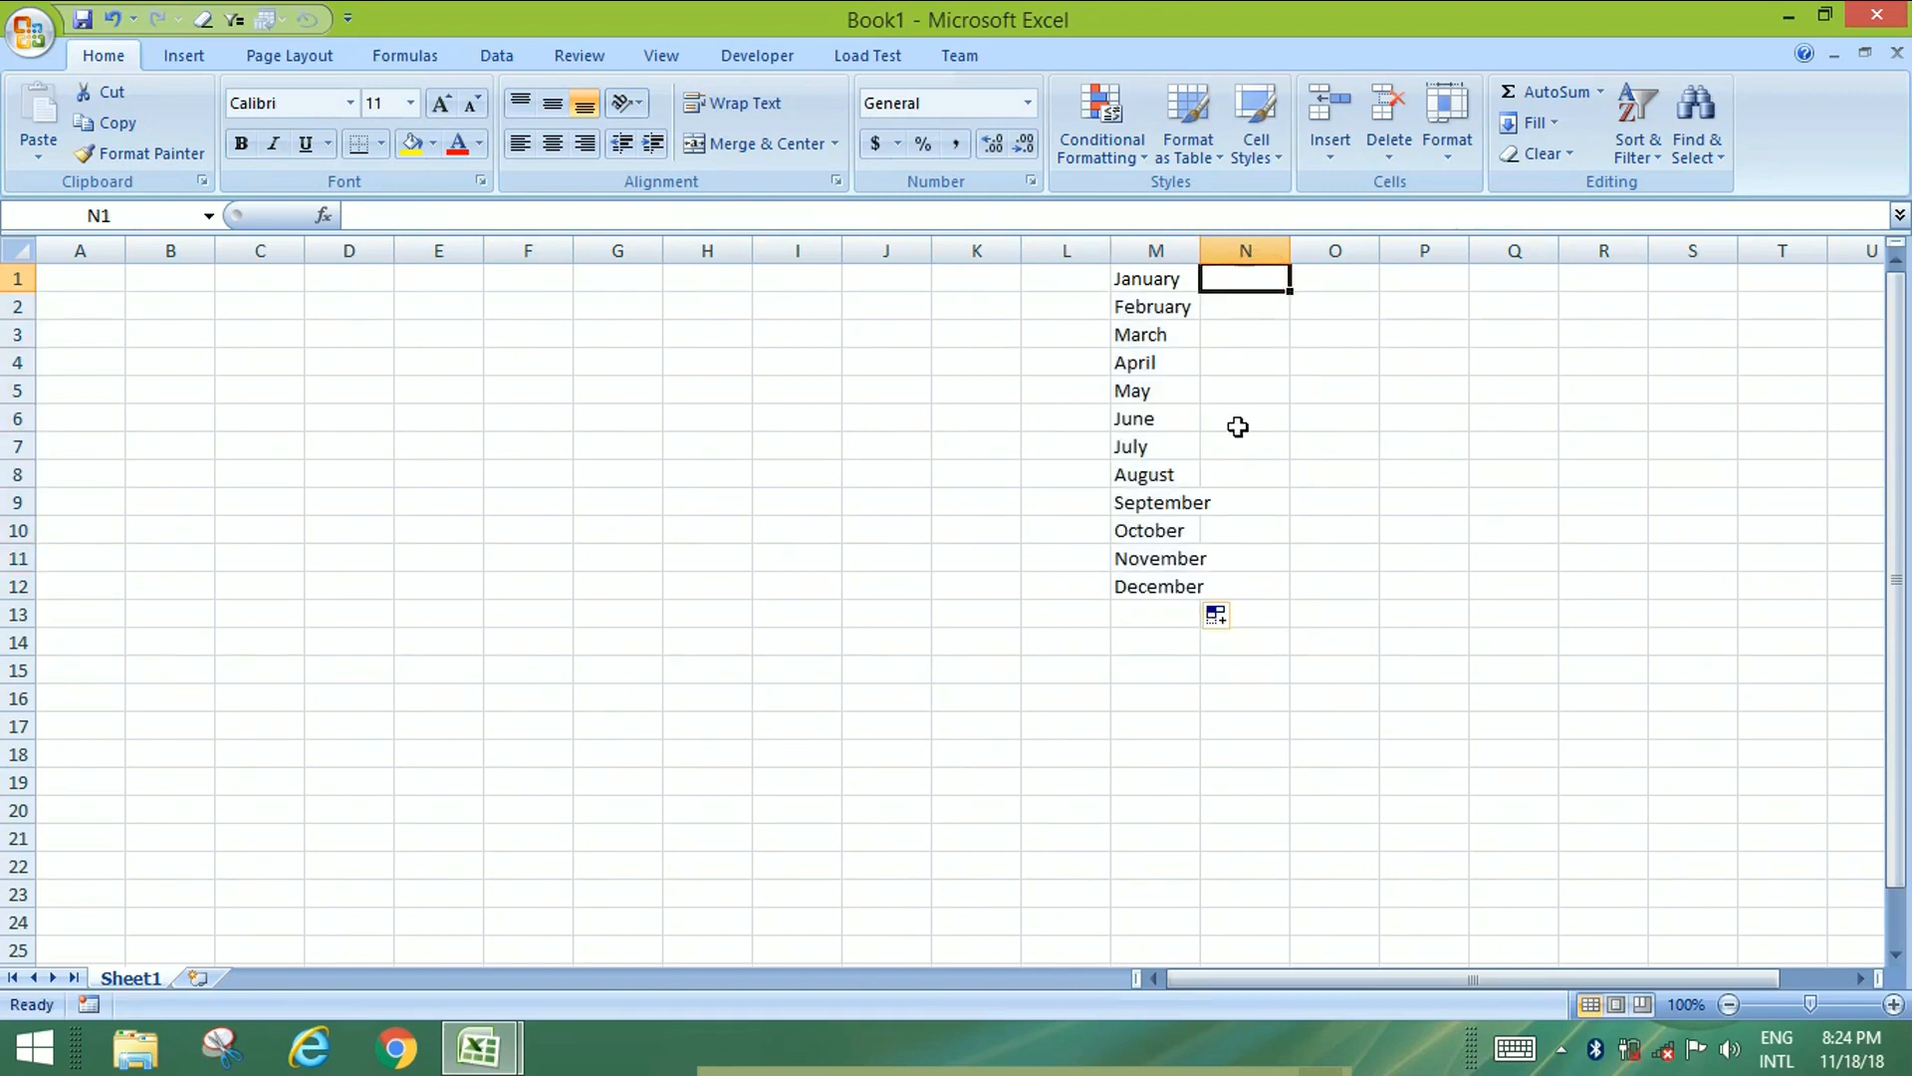
type("1")
key("Return")
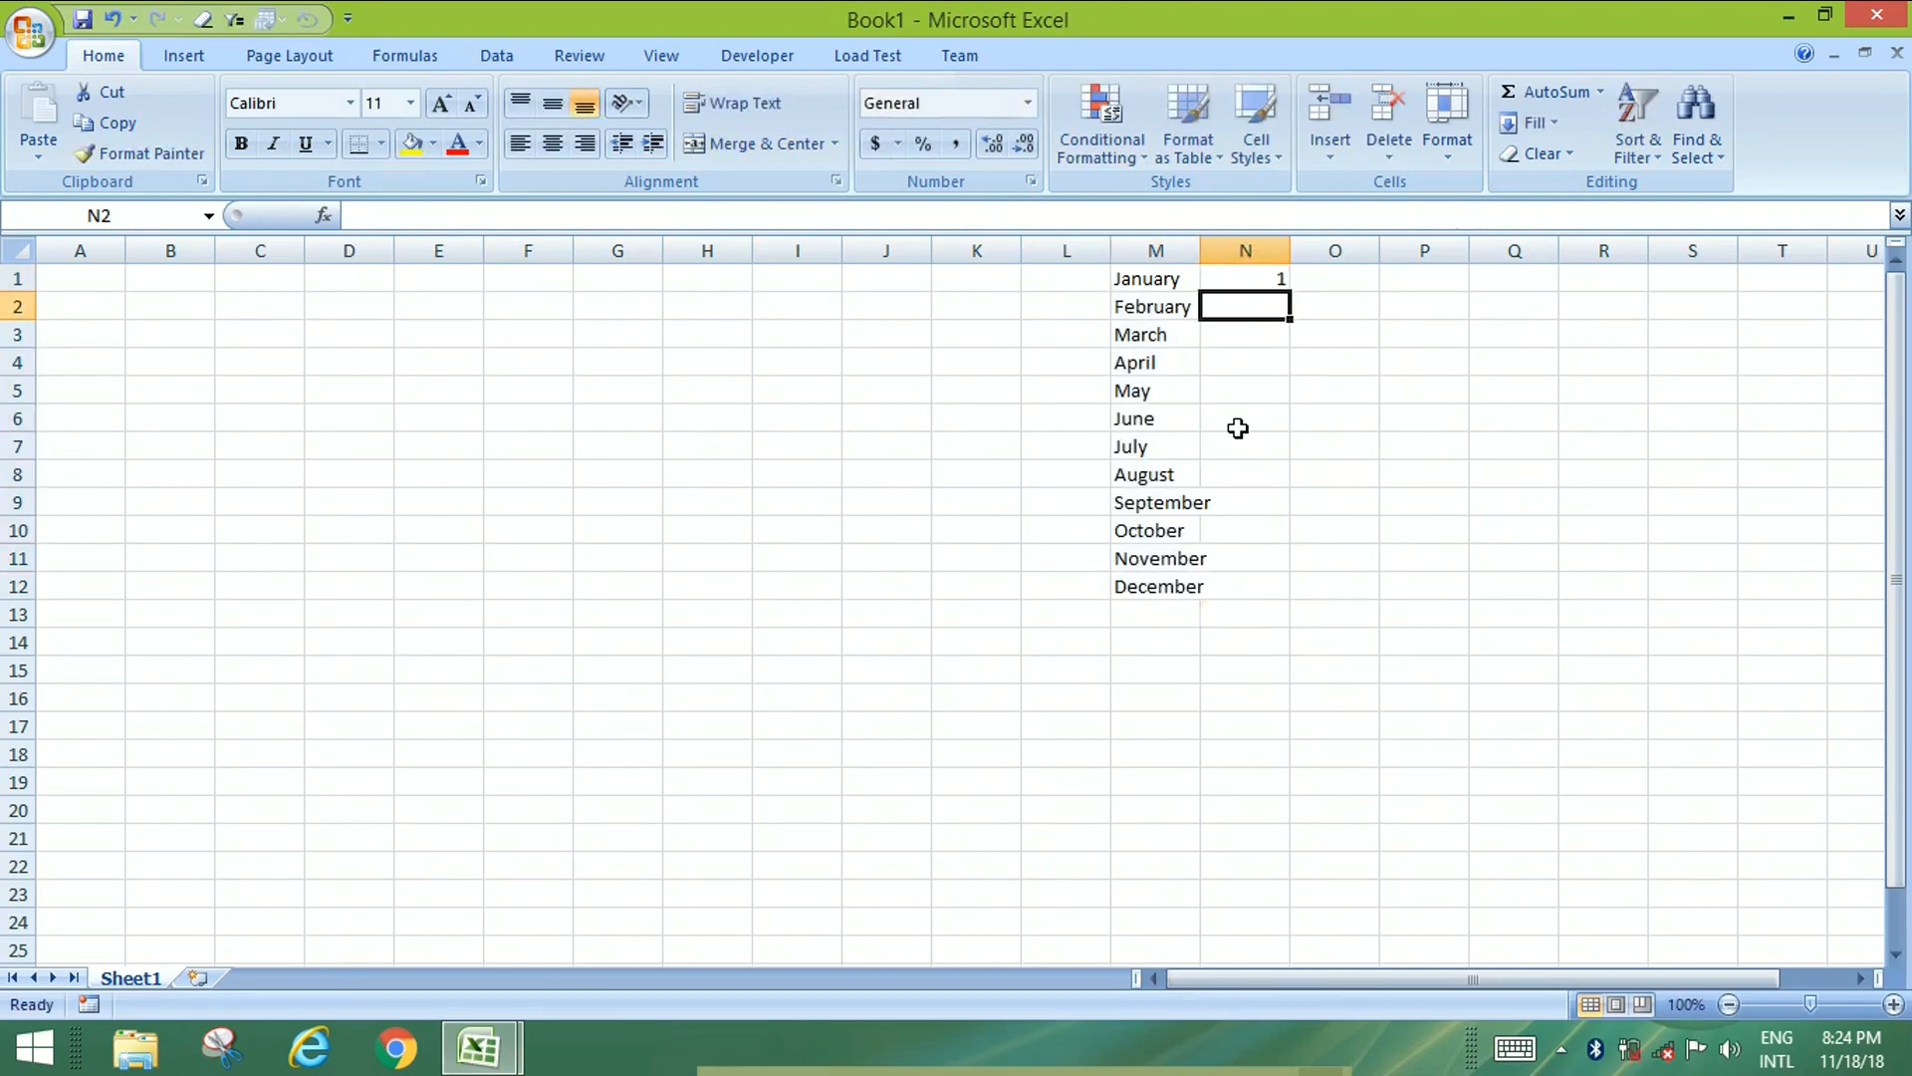
type("2")
key("Return")
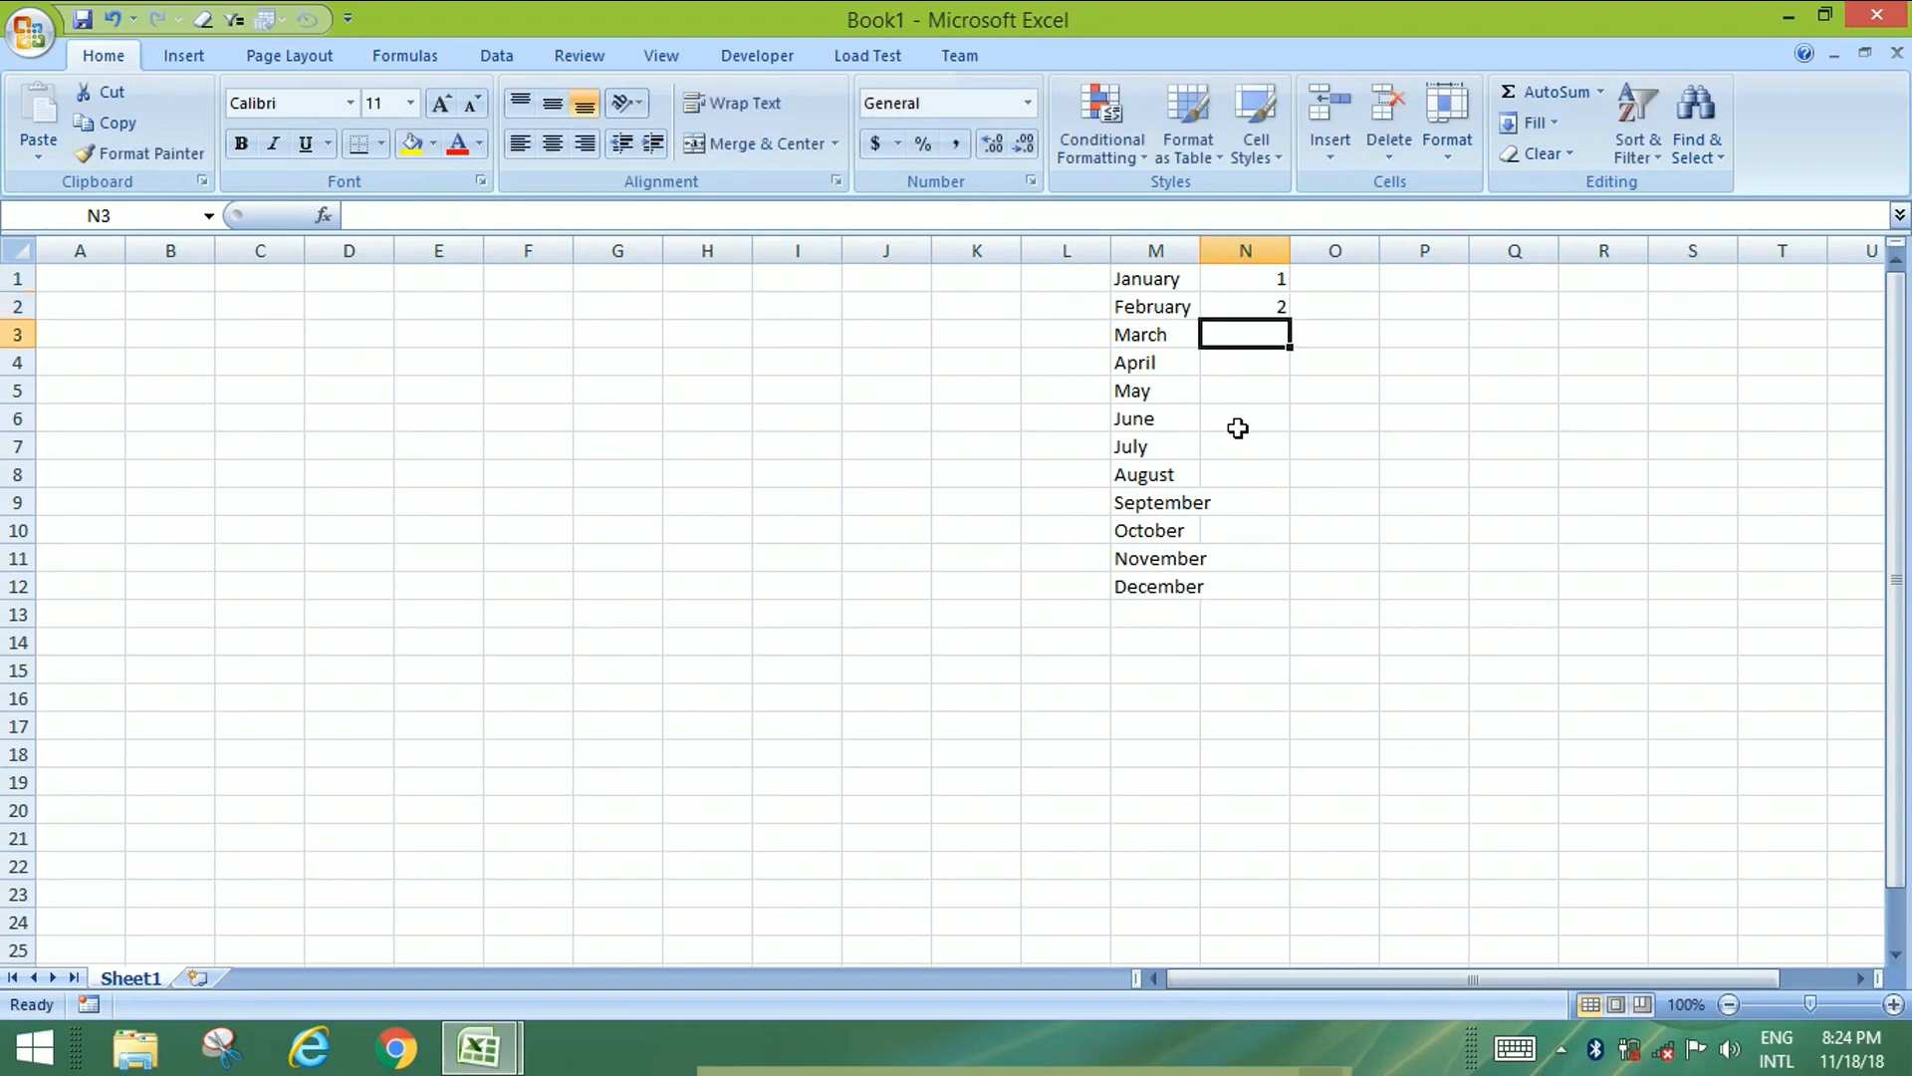
left_click_drag(1263, 279, 1285, 596)
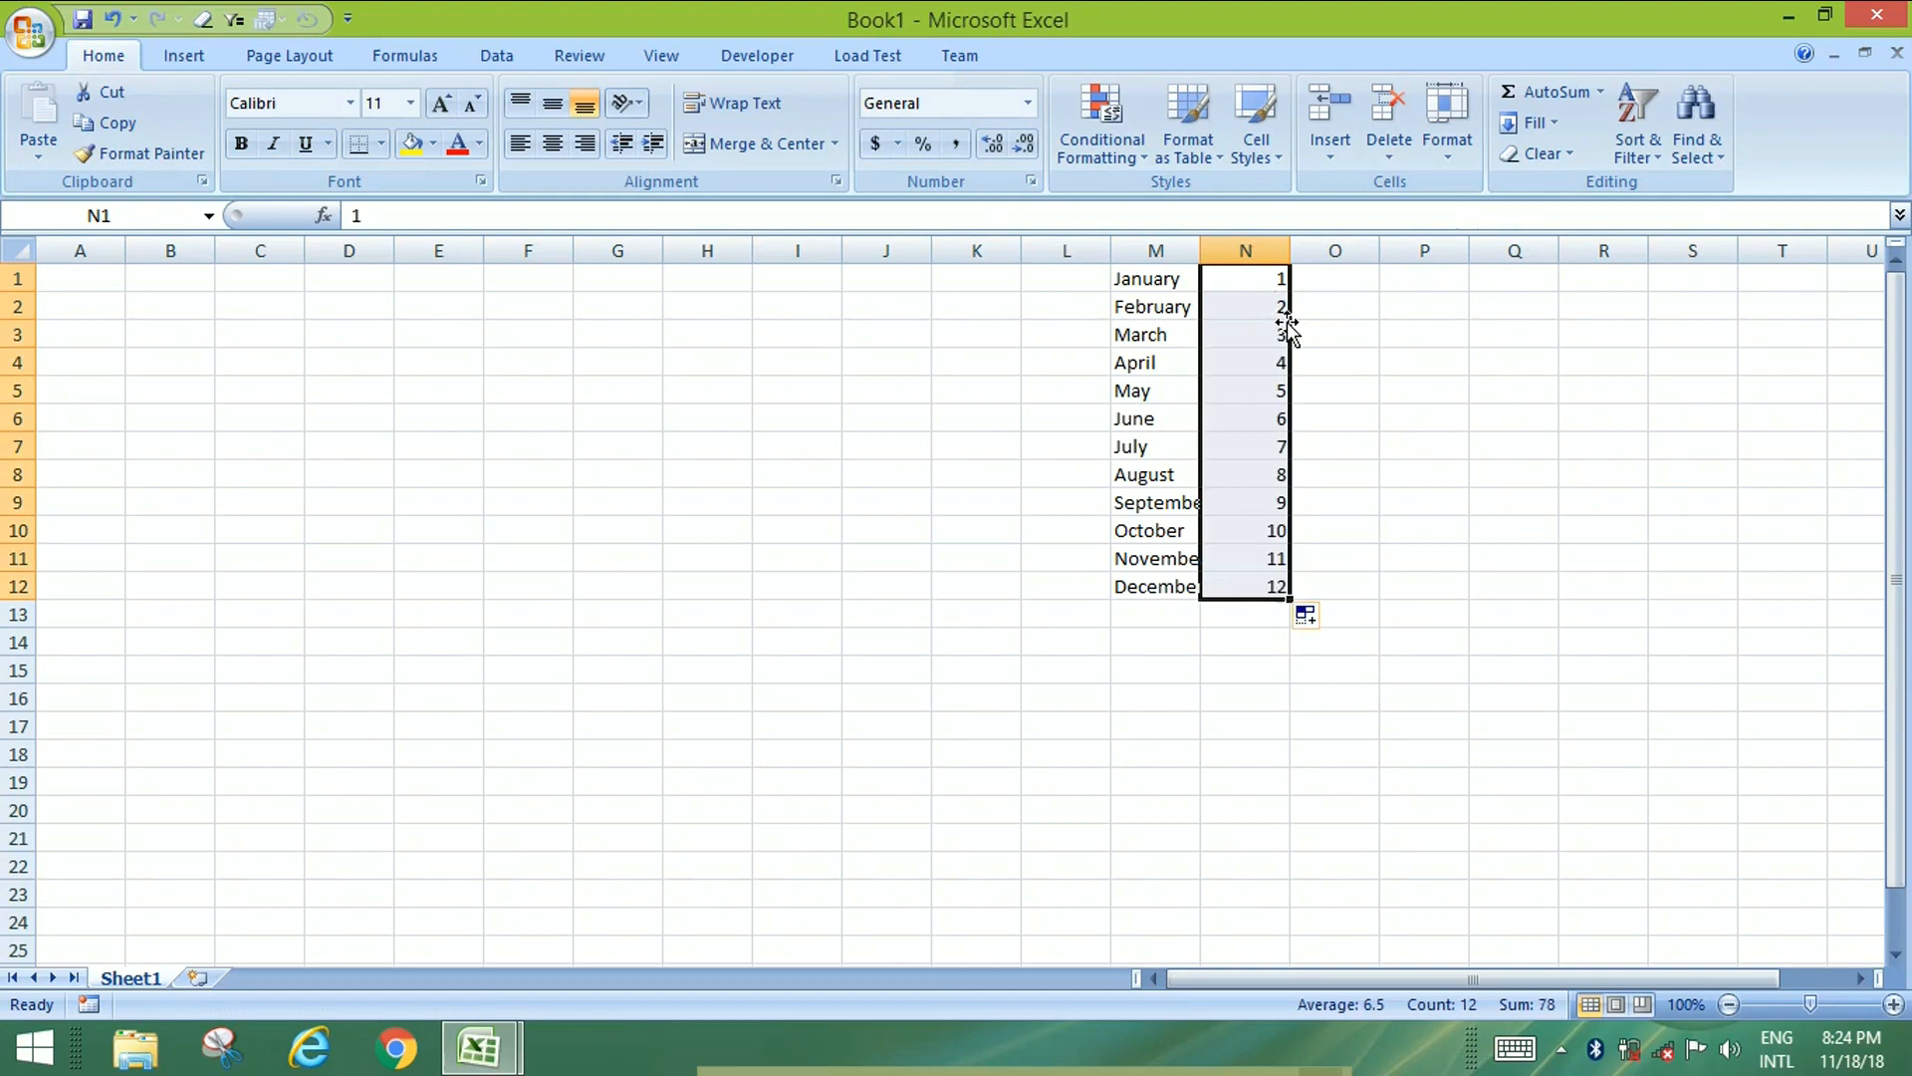
Fill column O from O1 downward with the years 2000 to 2025.
left_click(1357, 284)
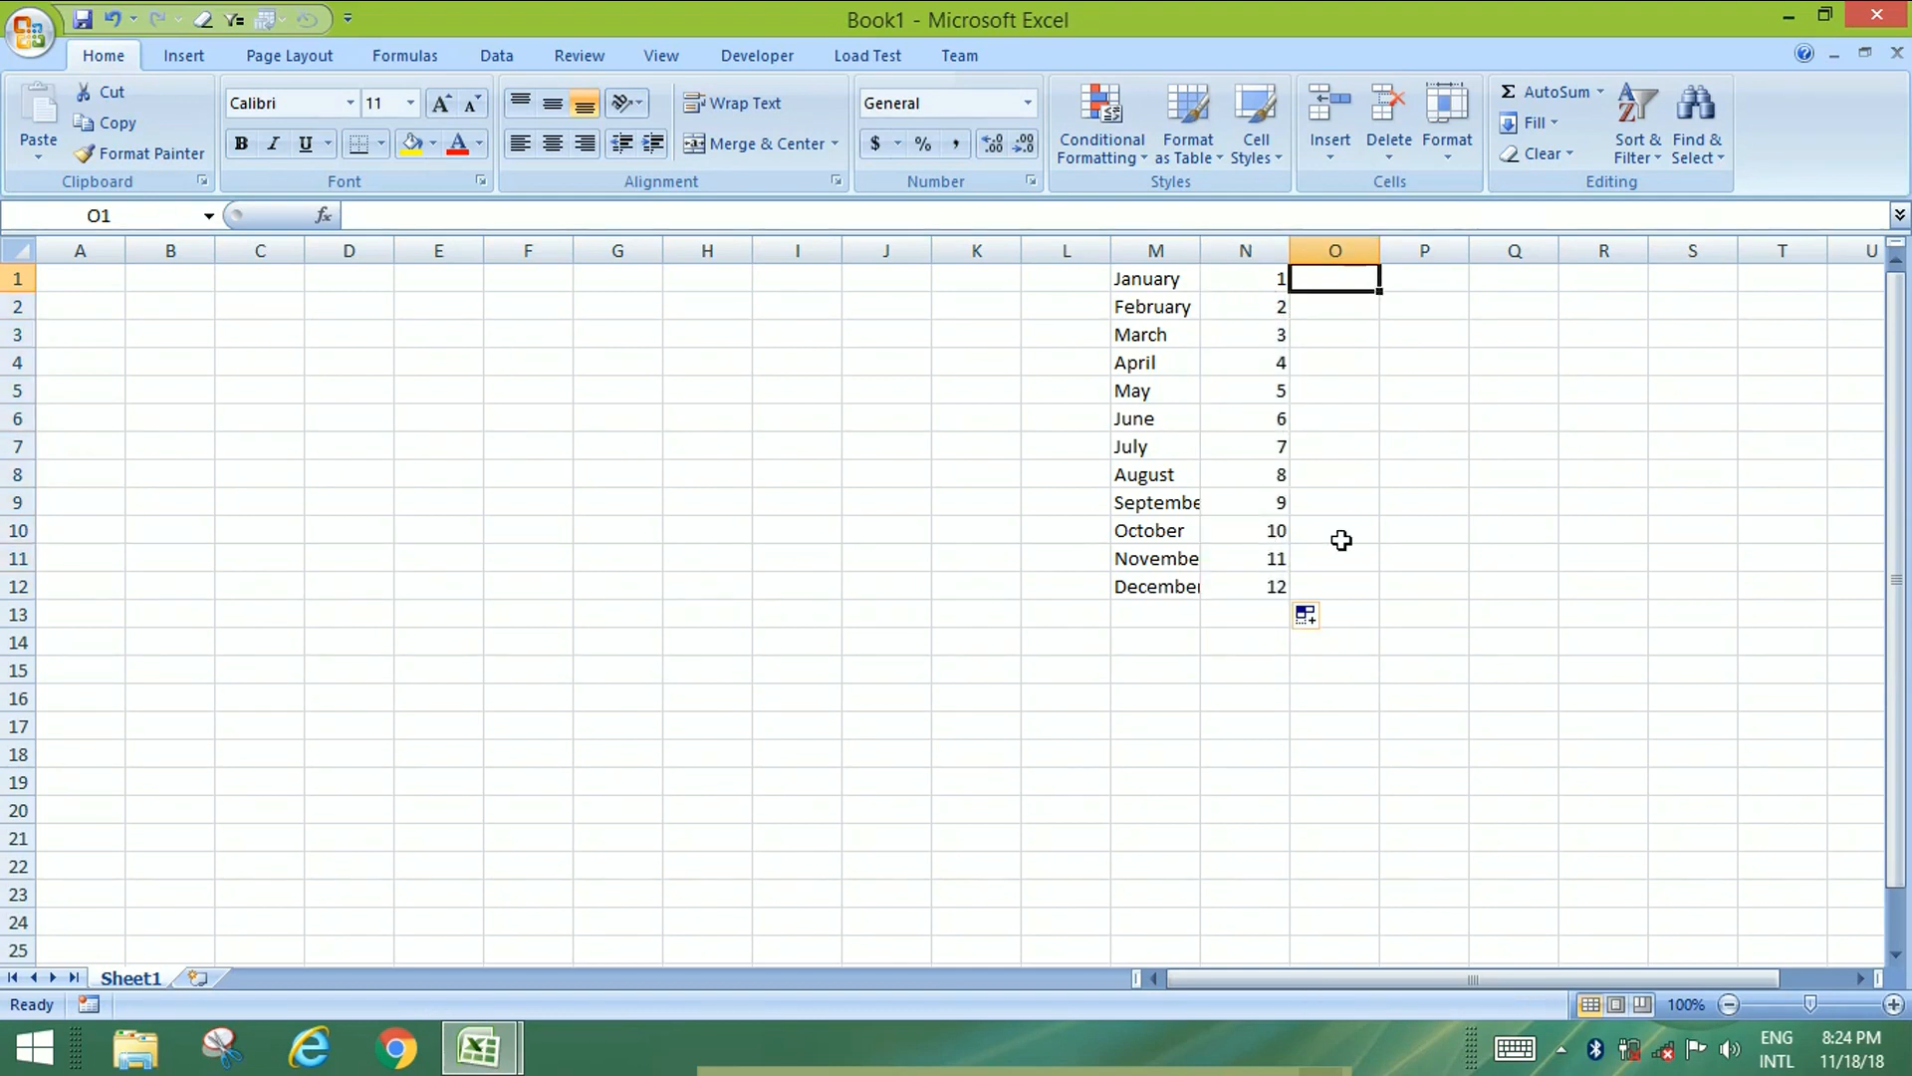
type("2000")
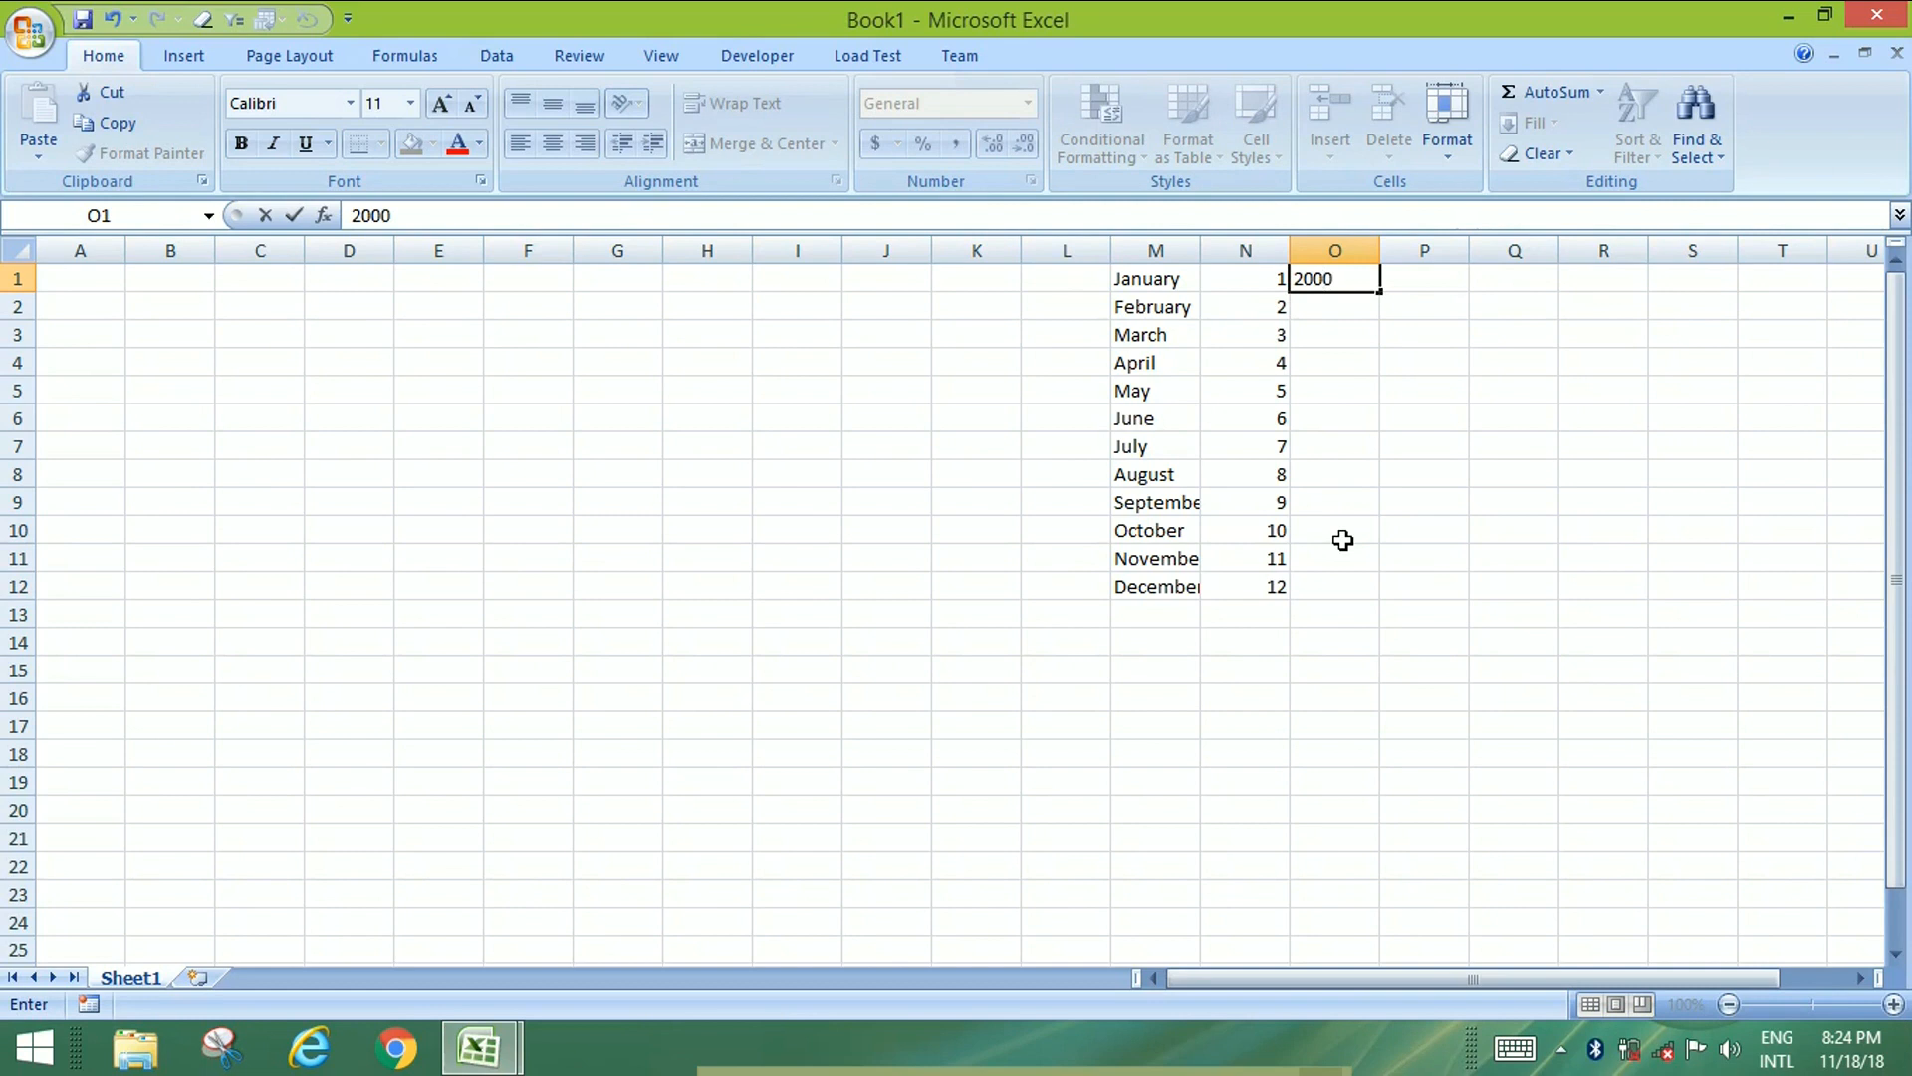
key("Return")
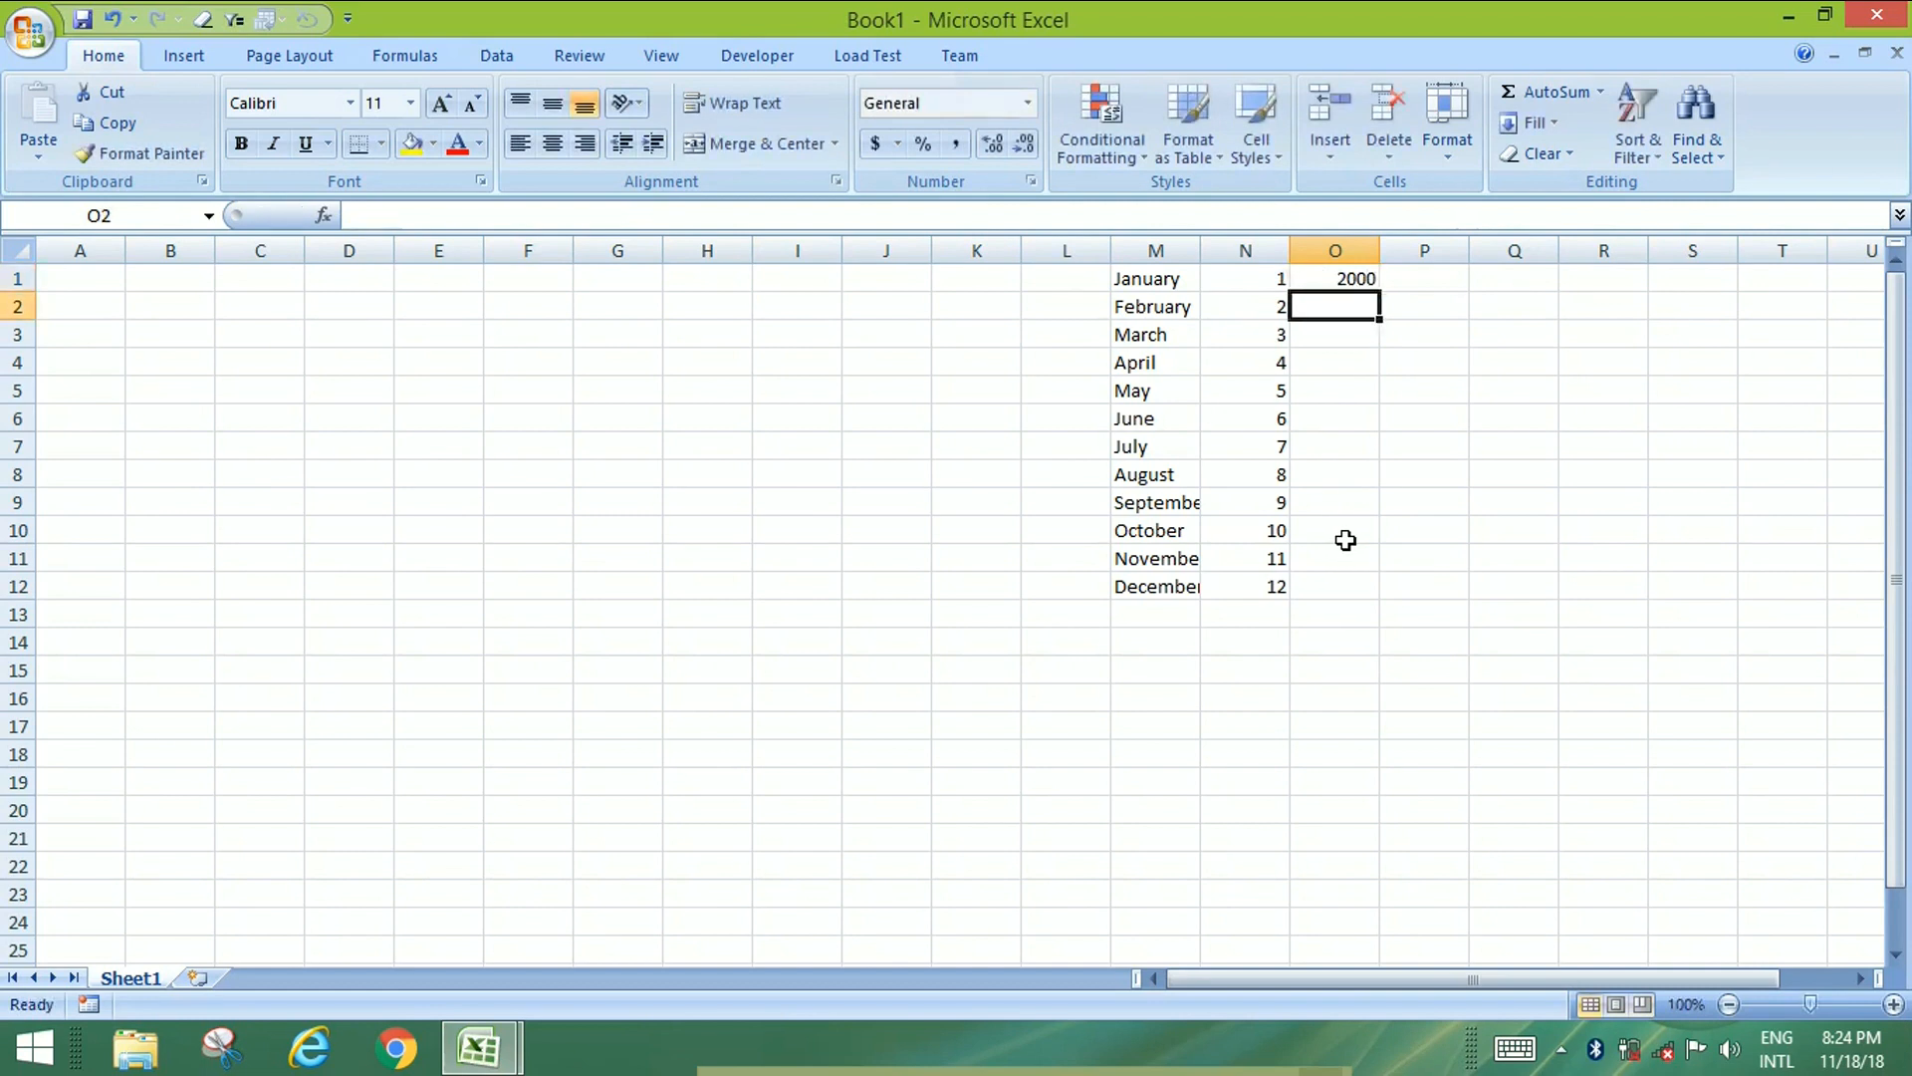
type("2001")
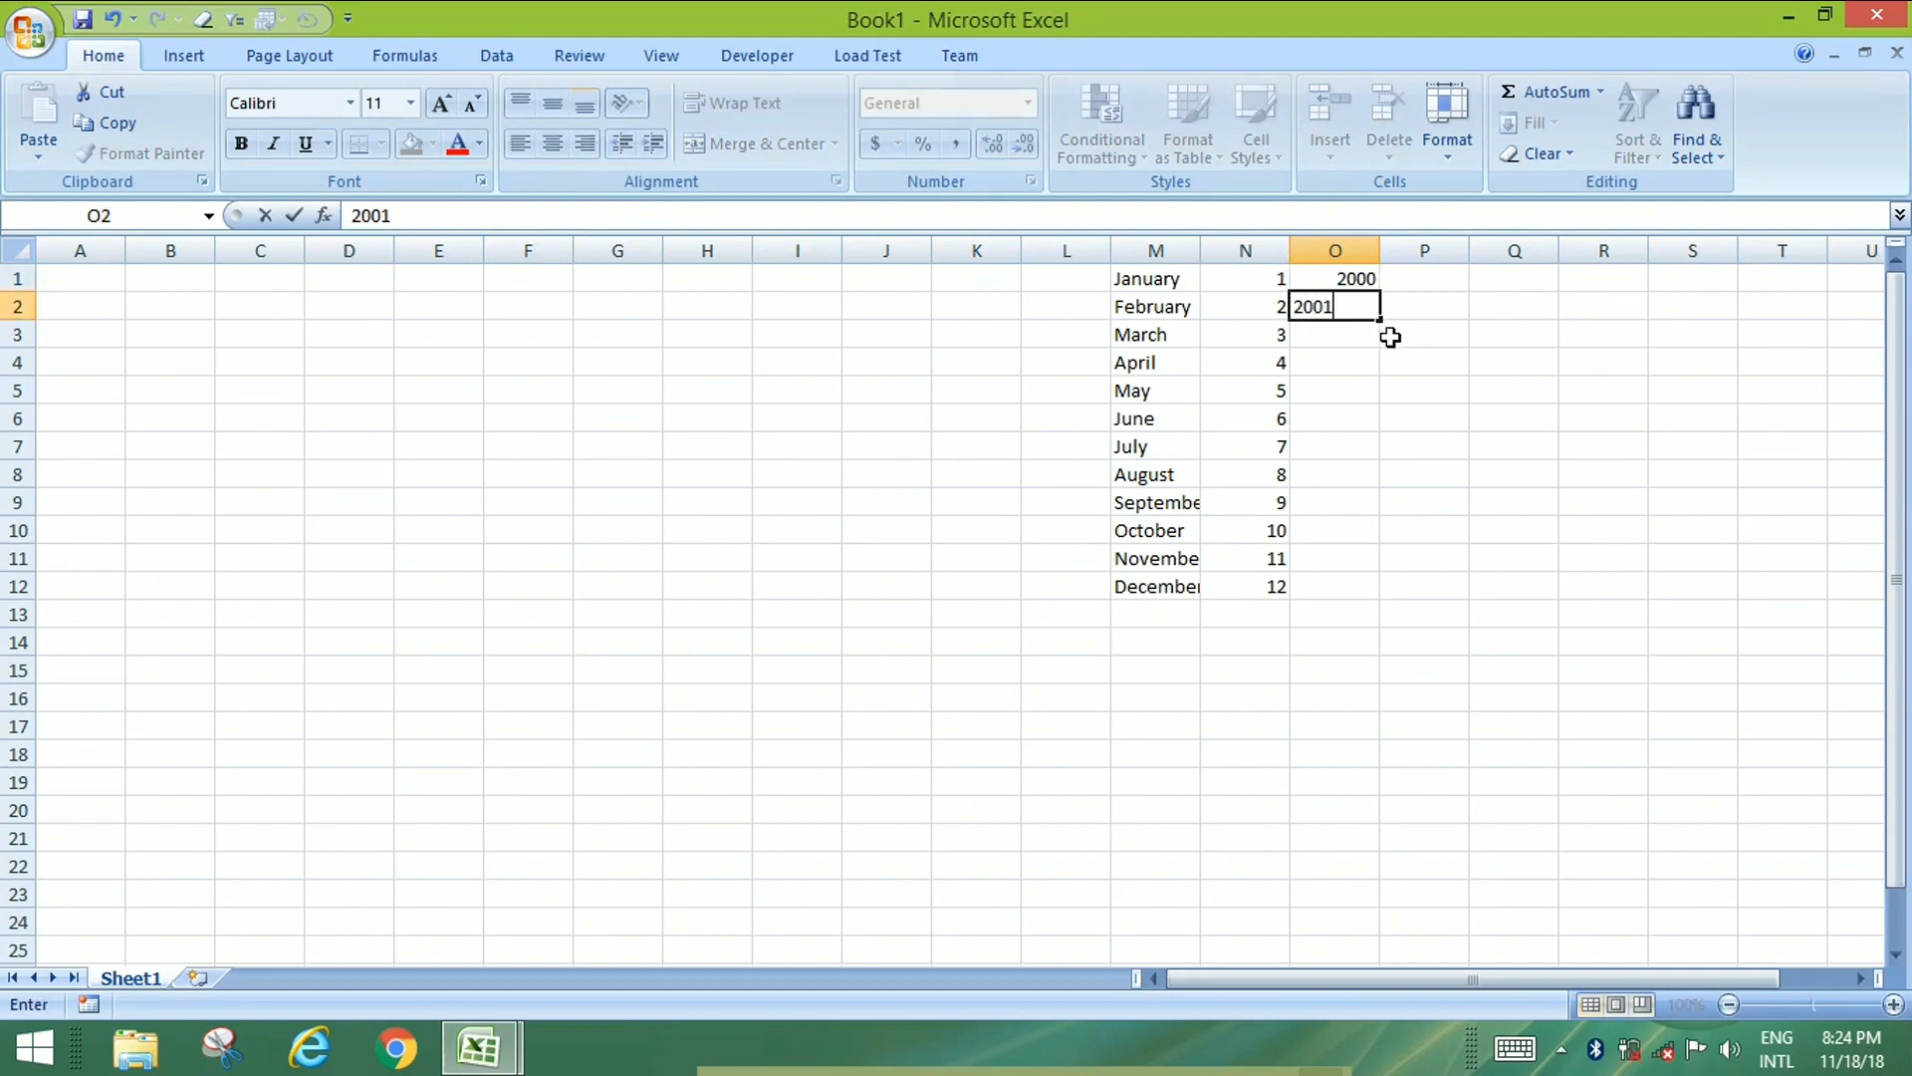
key("Return")
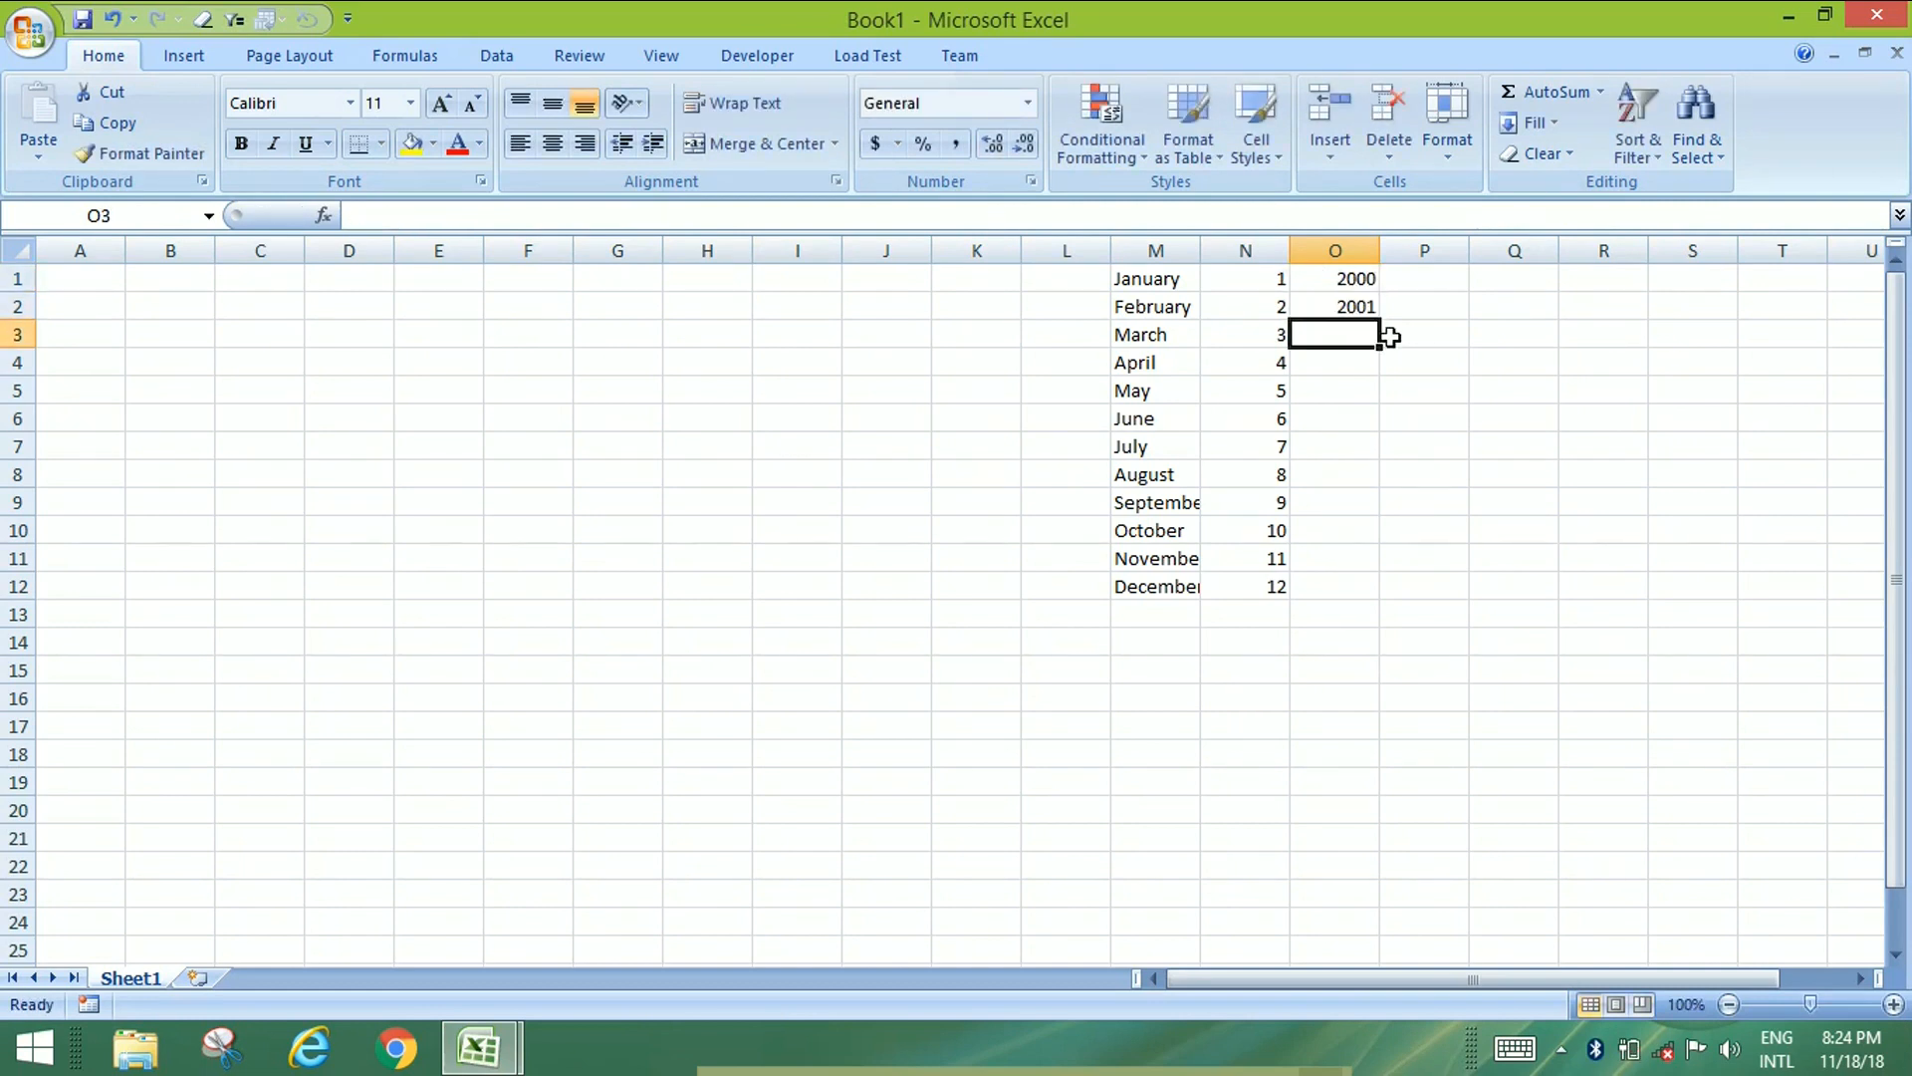
left_click(1360, 281)
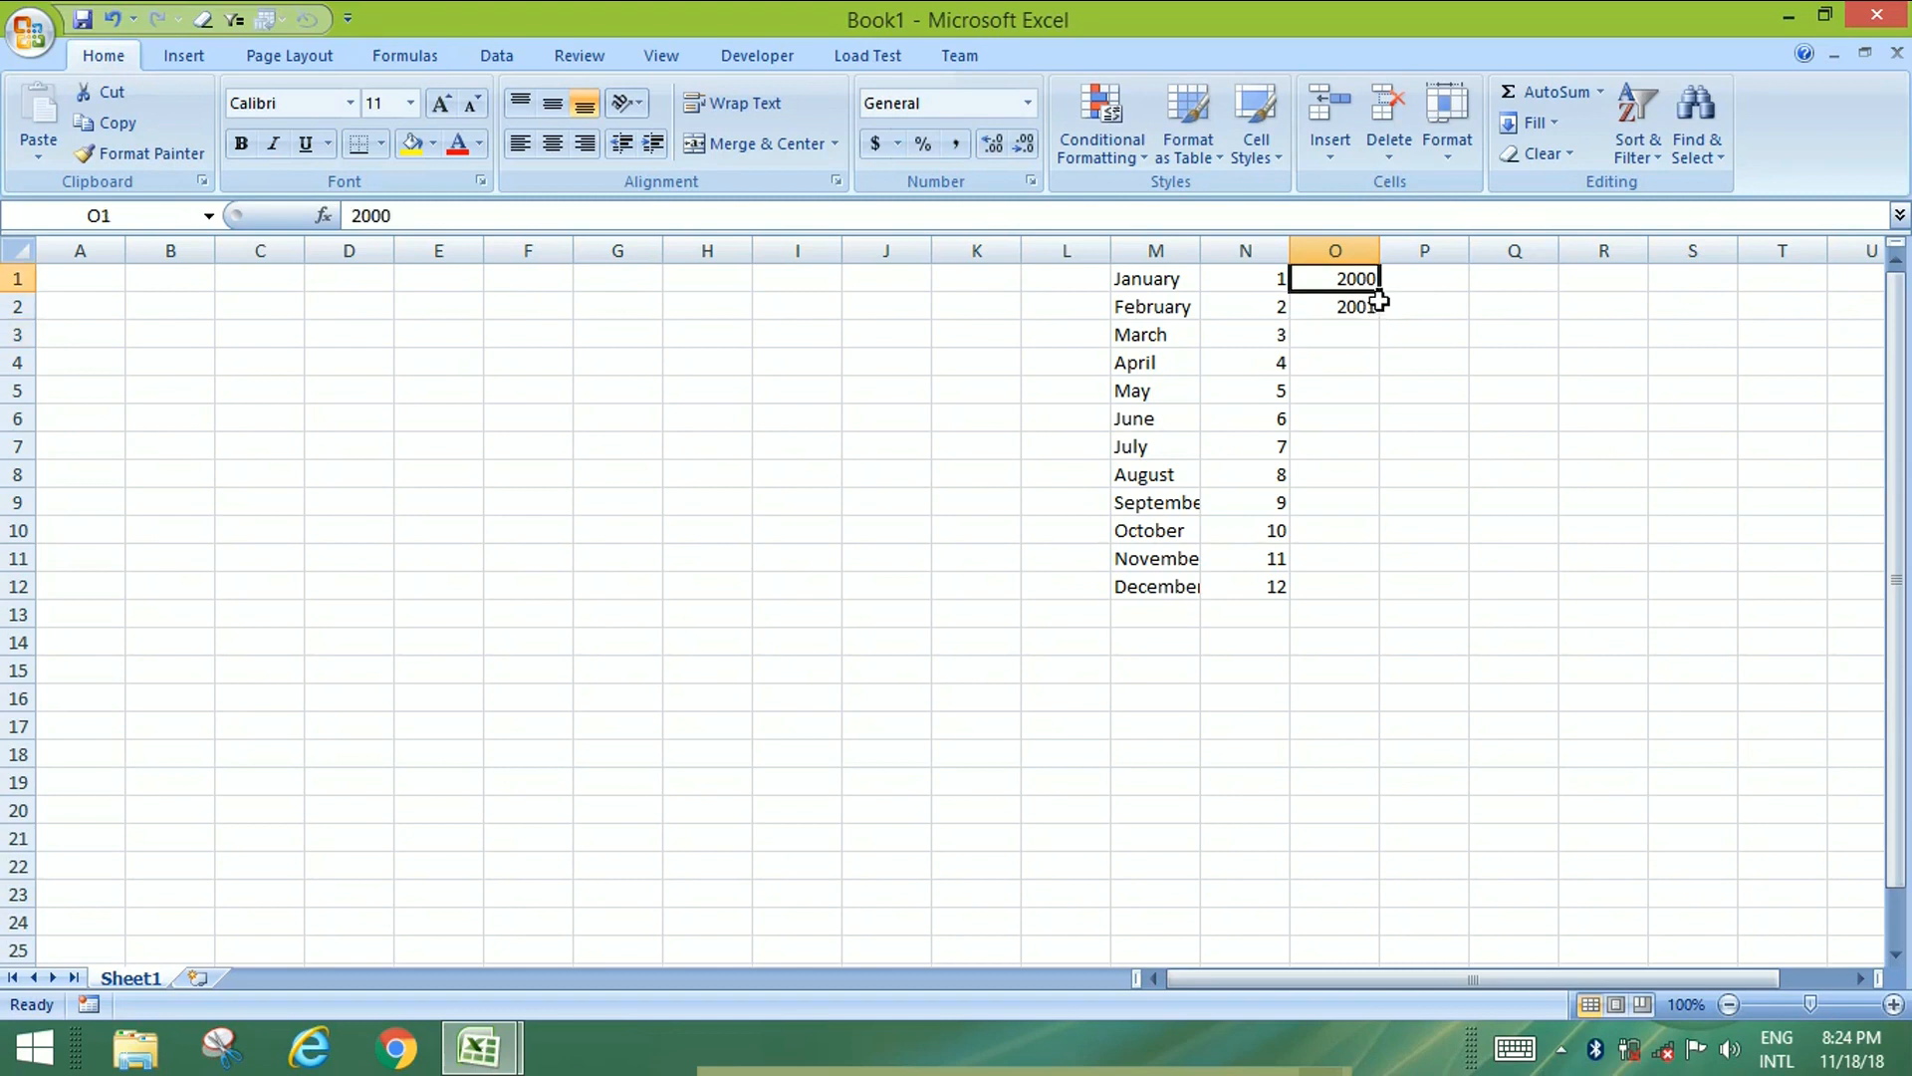
left_click_drag(1345, 290, 1389, 894)
scroll(1514, 535, "up", 1)
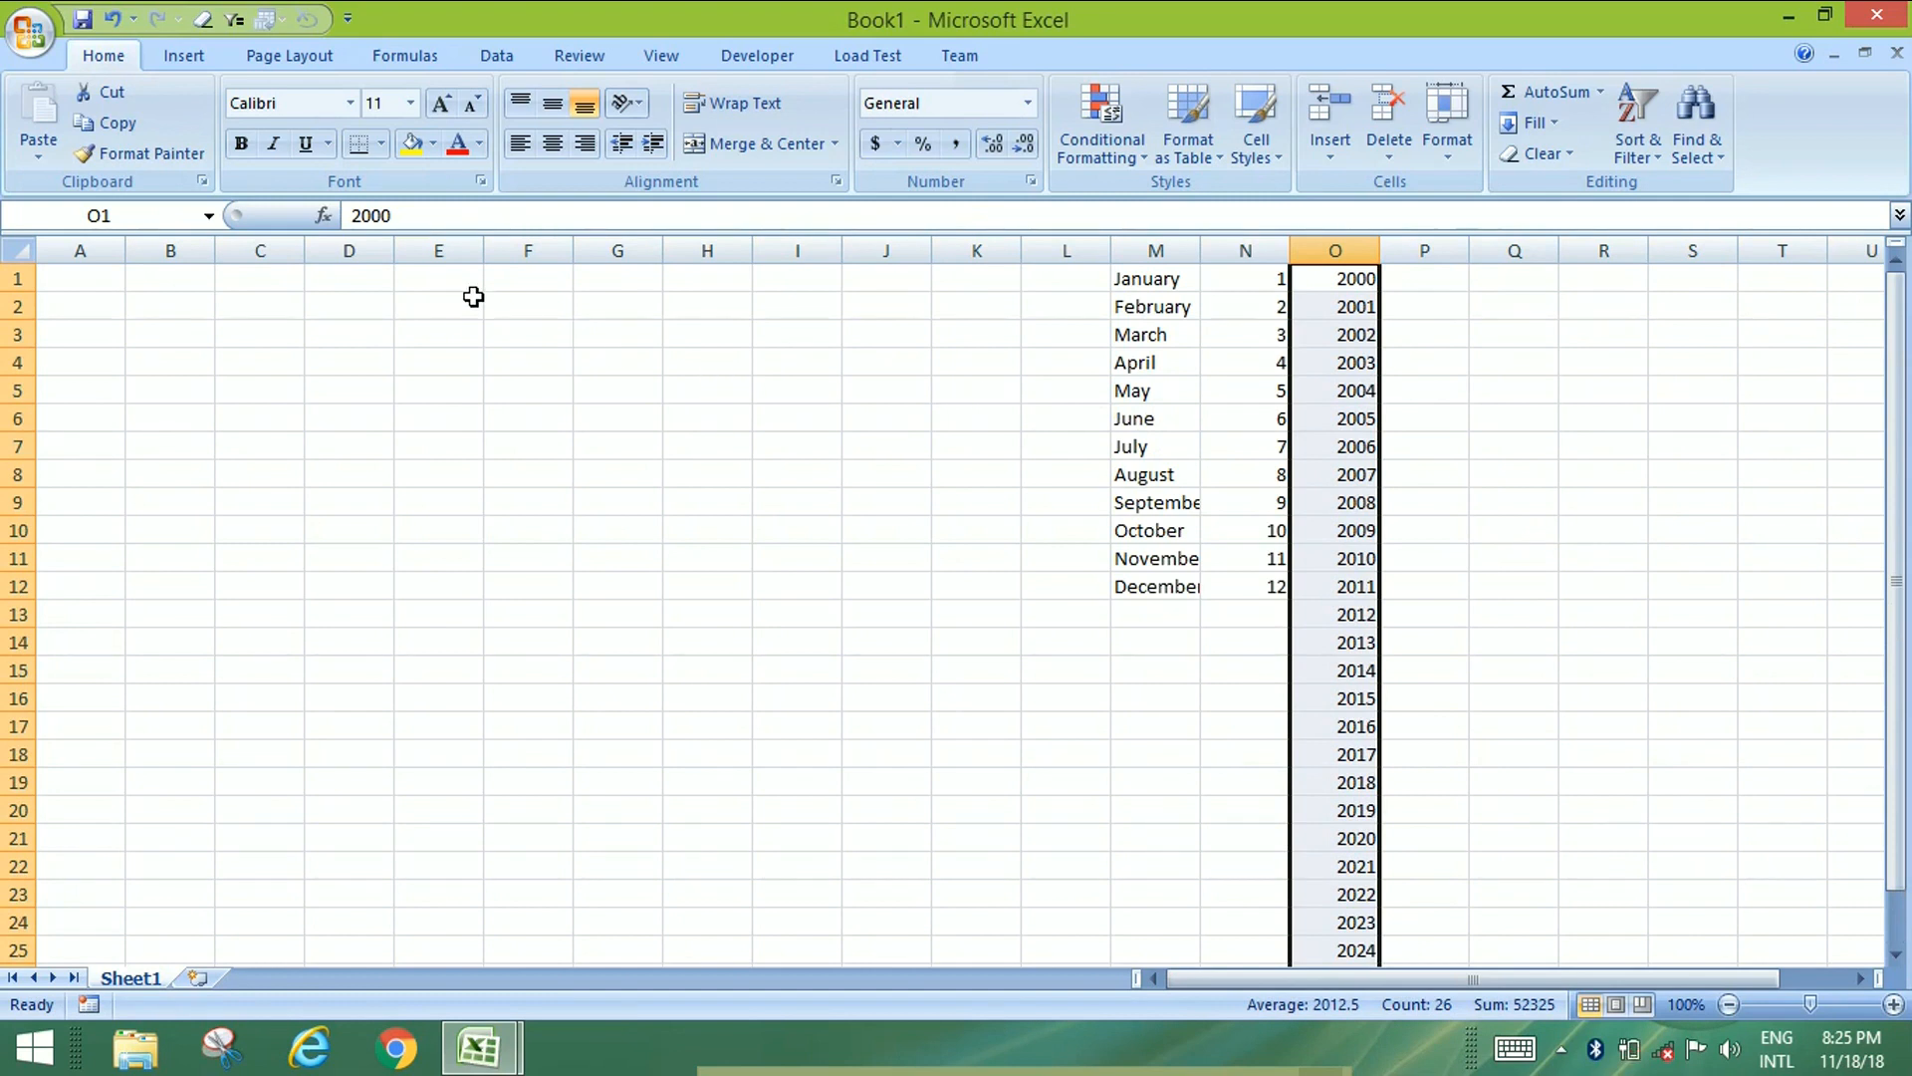
Add a List data validation to cell D2 with the month names =$M$1:$M$12 as its source.
left_click(383, 310)
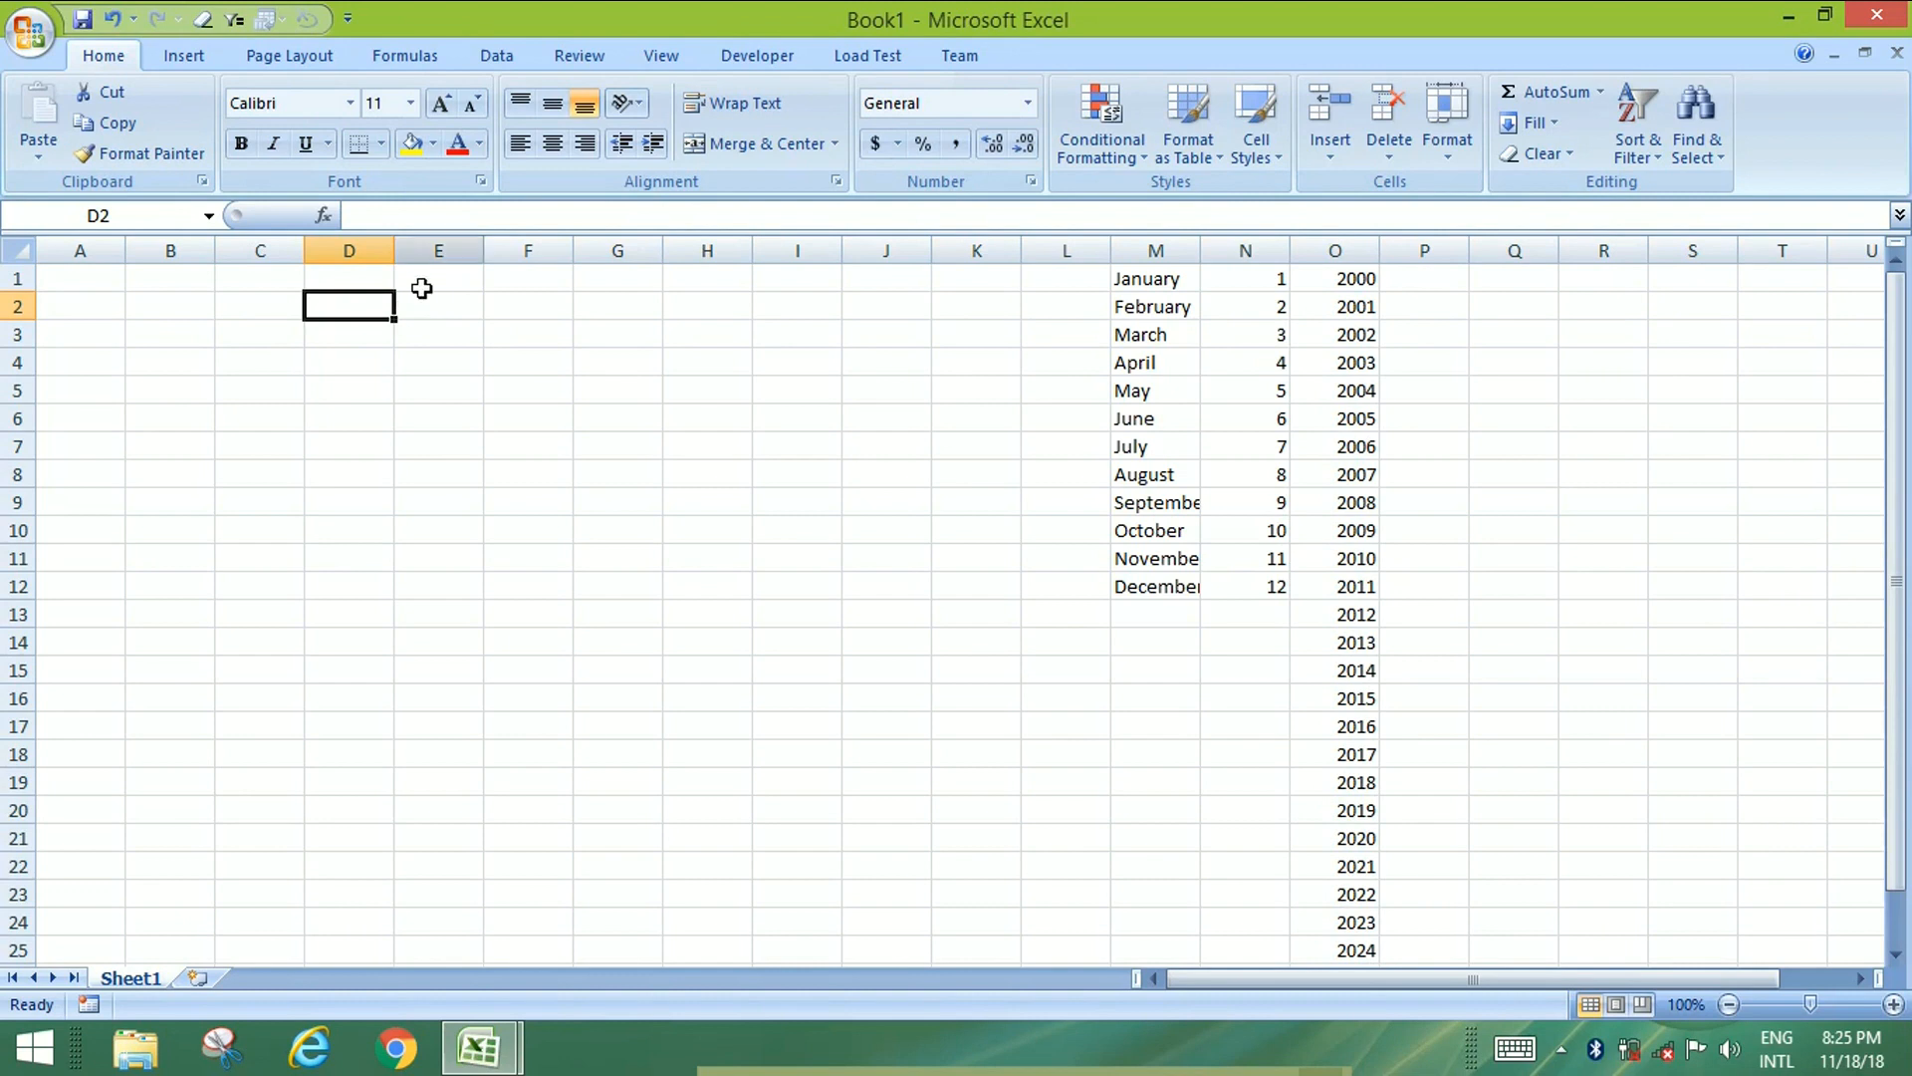
left_click(503, 56)
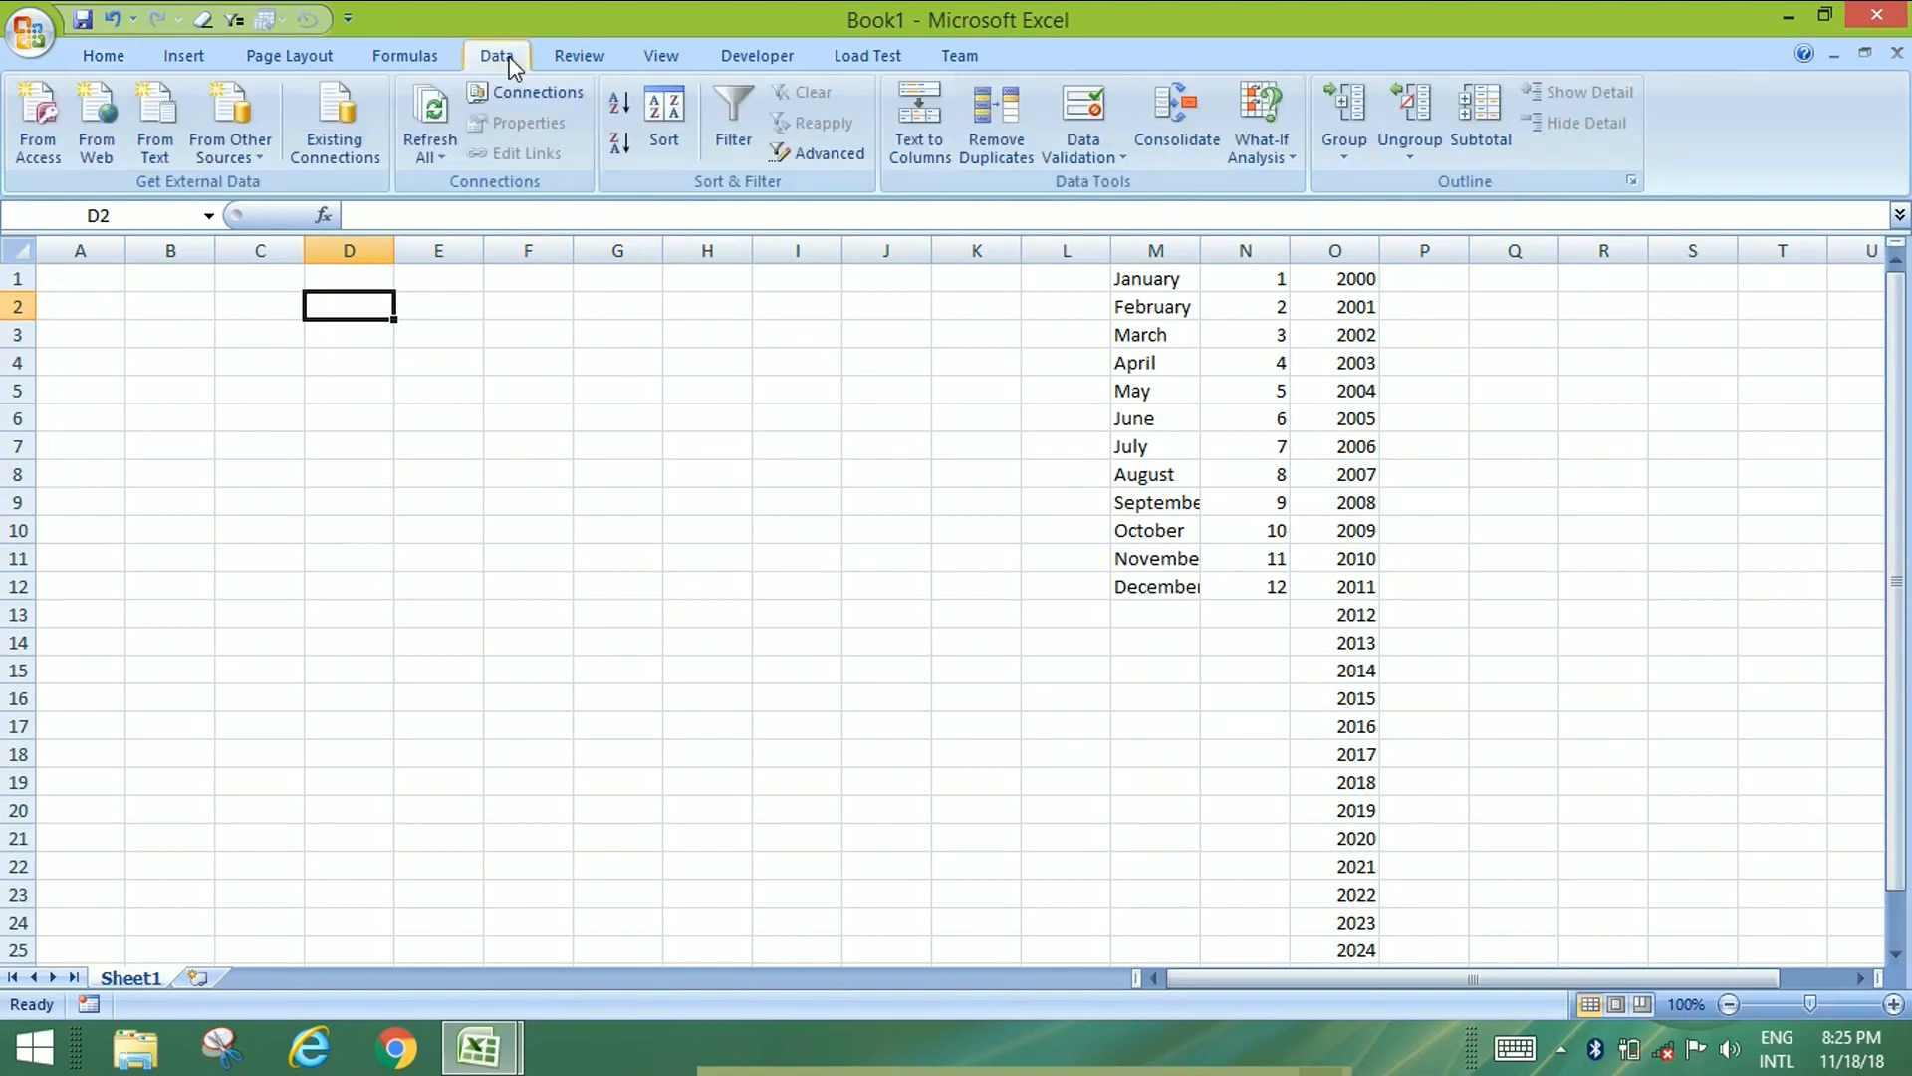
left_click(1101, 154)
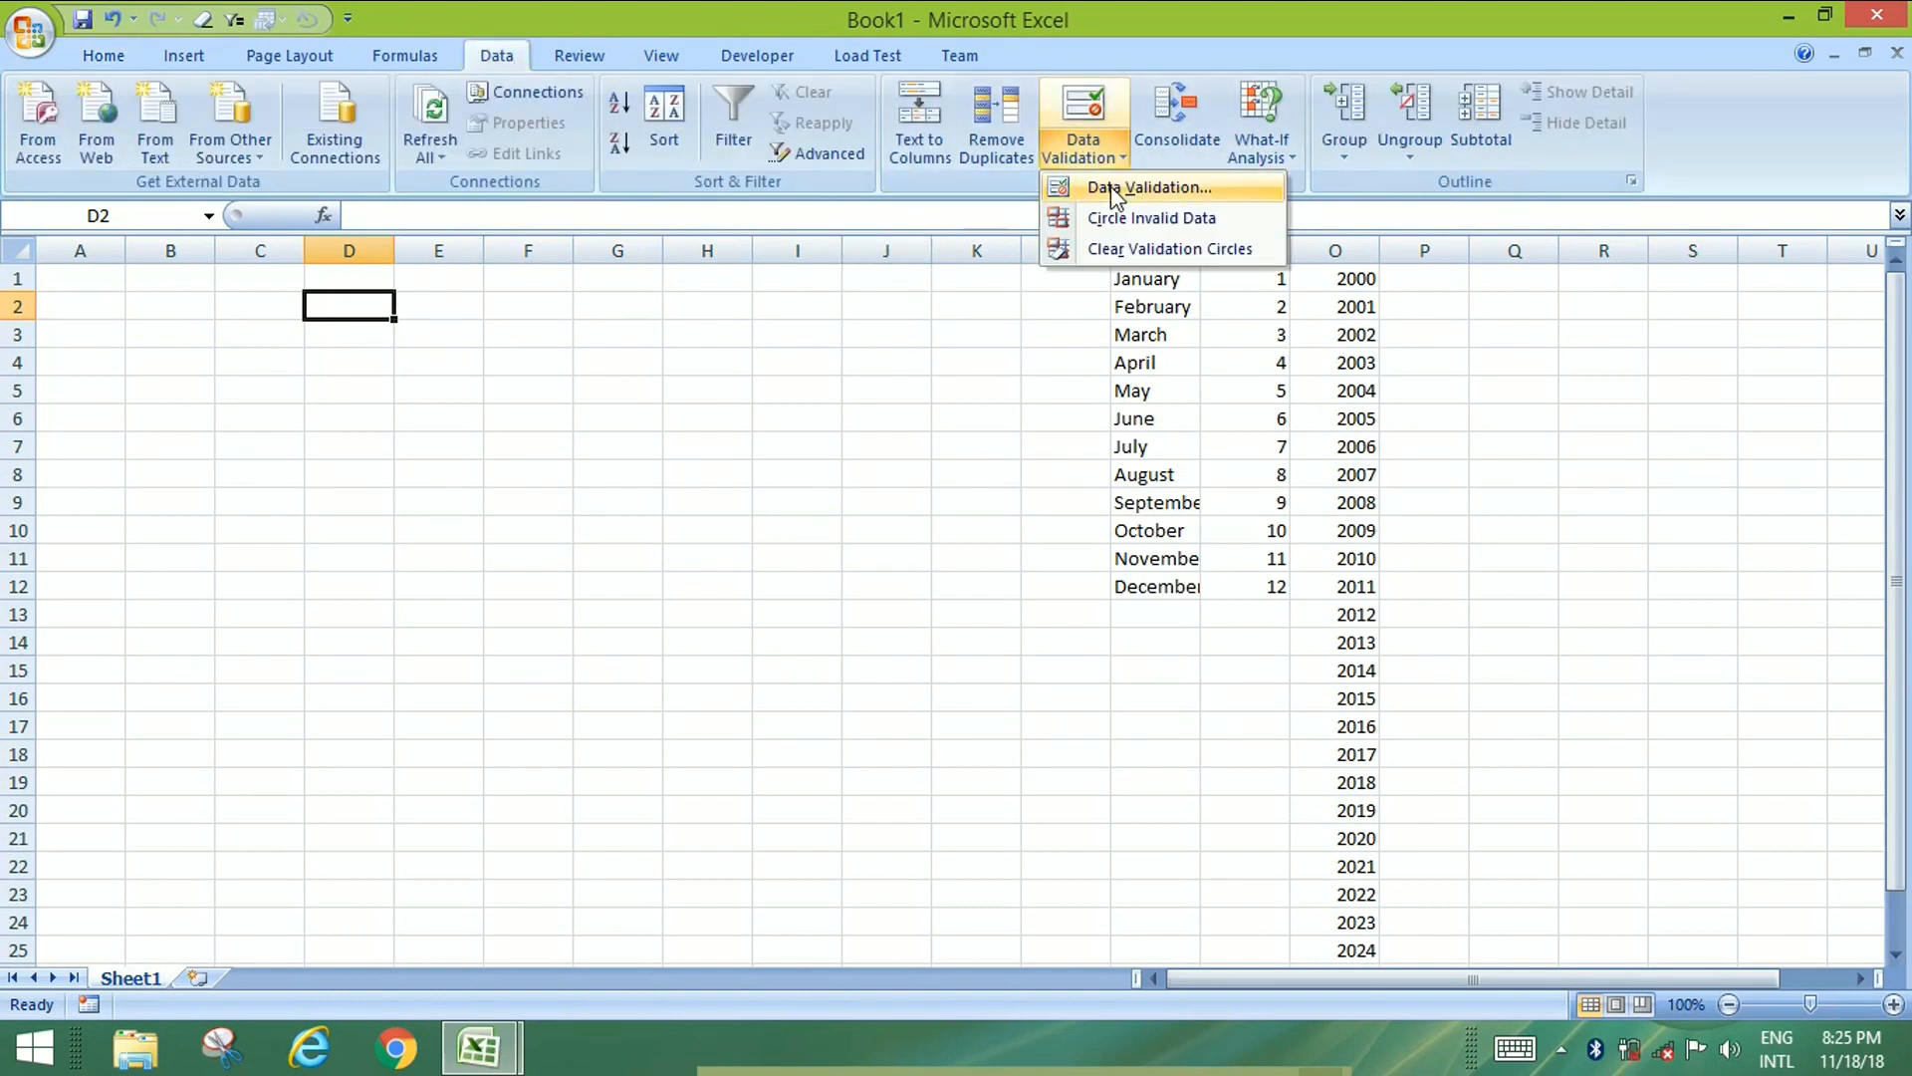
left_click(1111, 195)
left_click(271, 443)
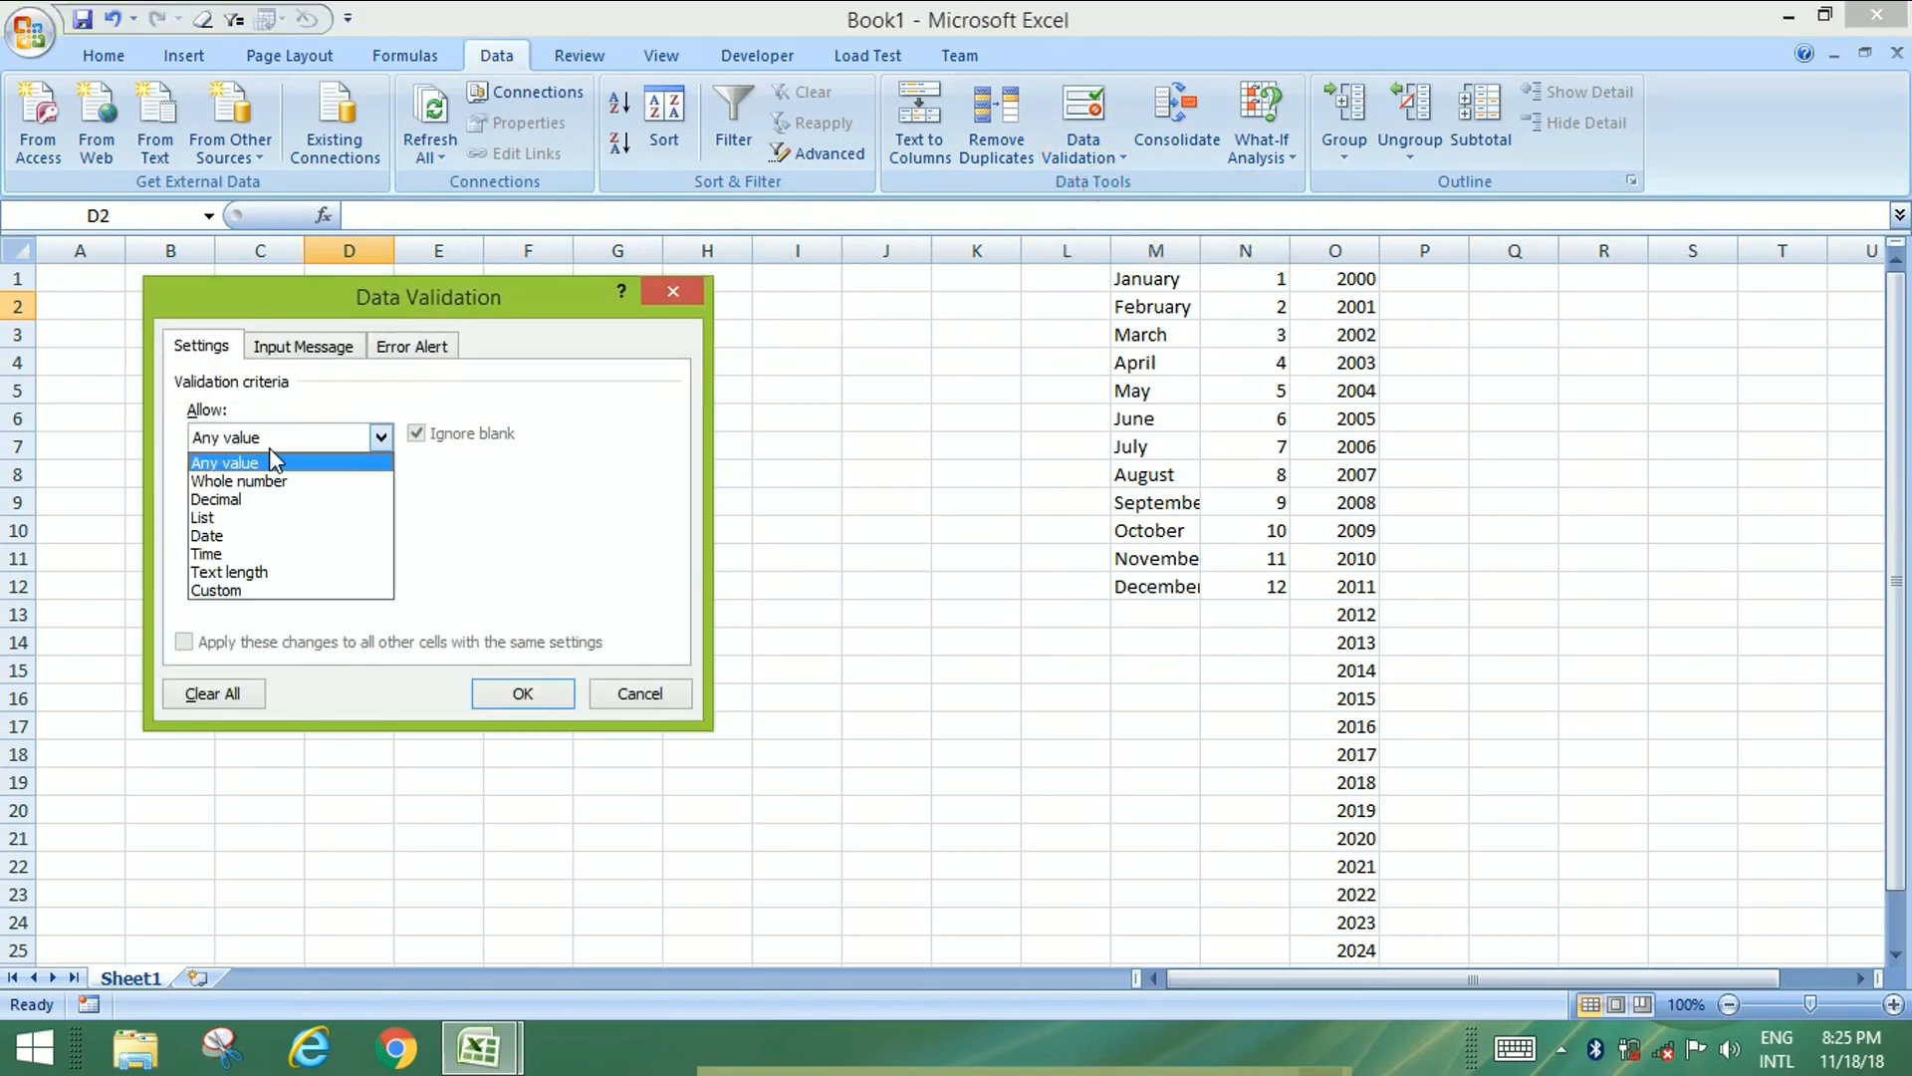
left_click(287, 518)
left_click(243, 548)
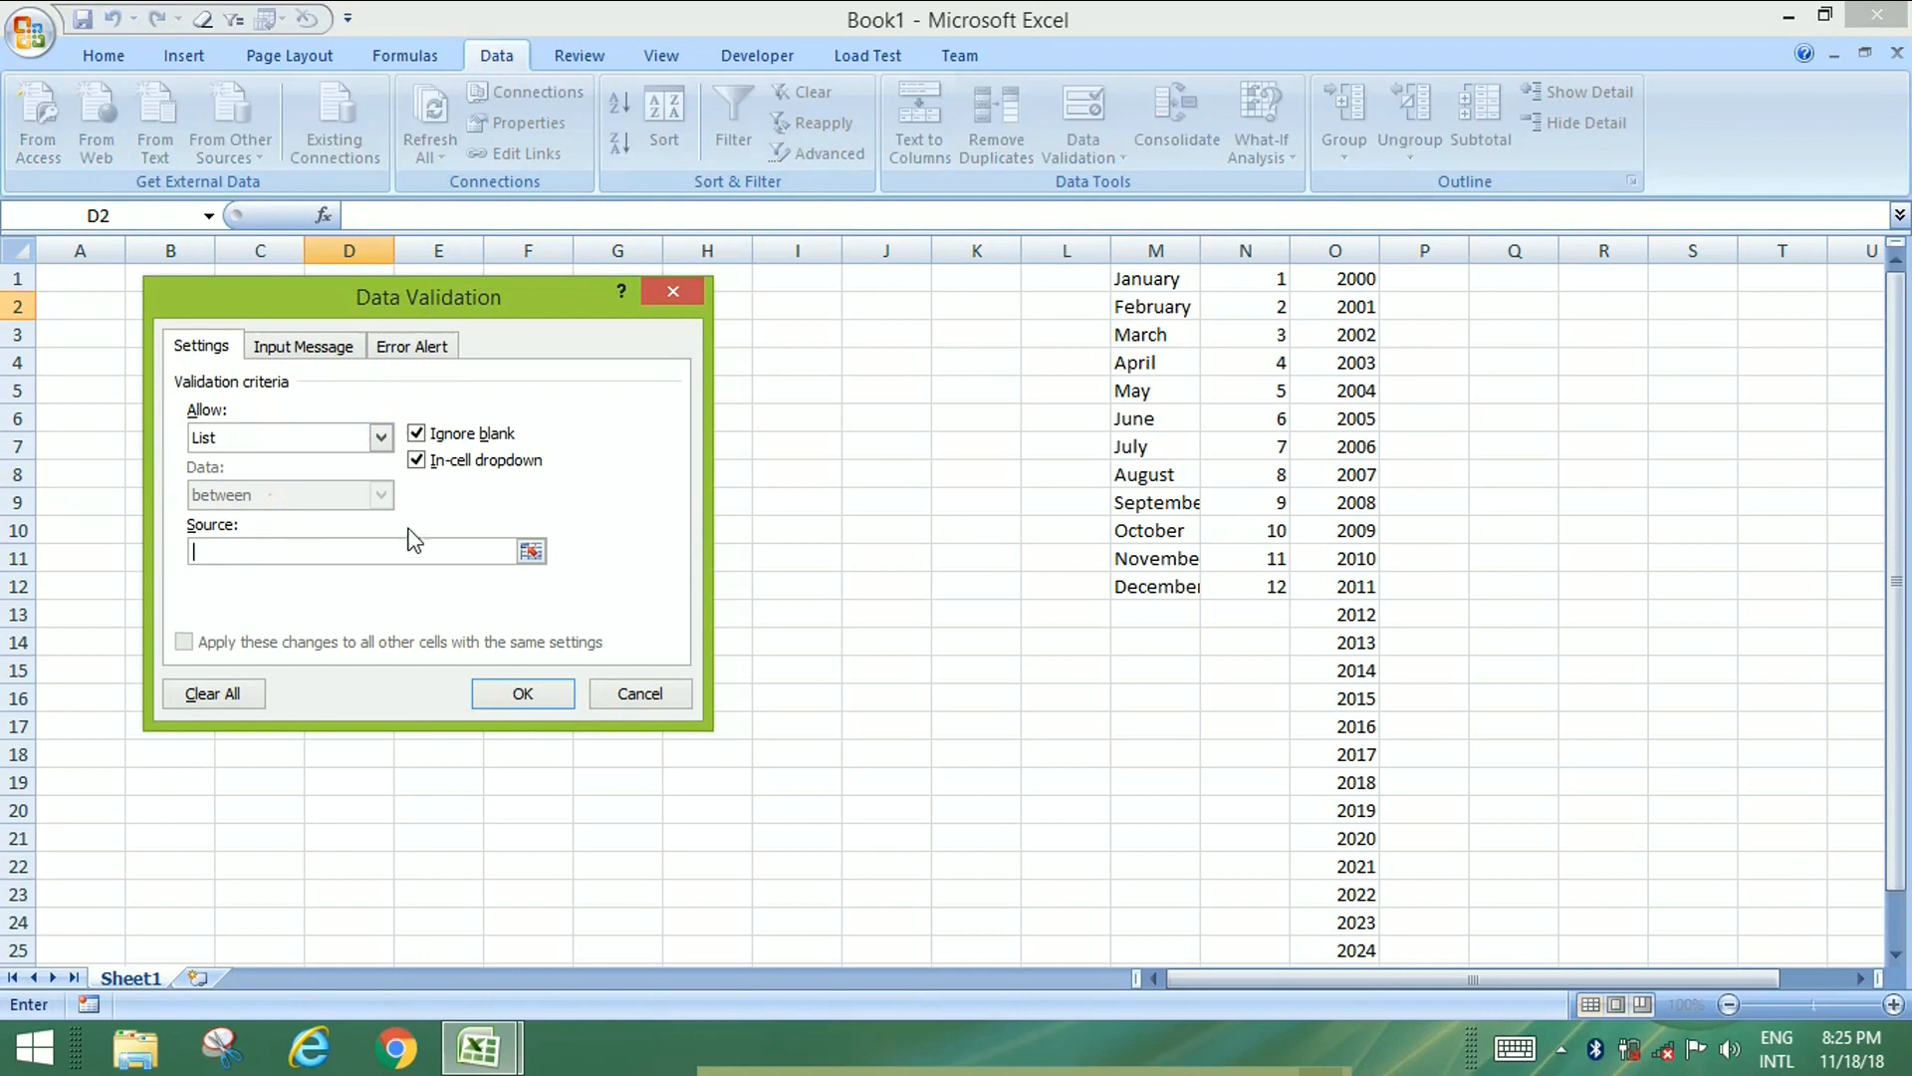
left_click_drag(1155, 281, 1180, 588)
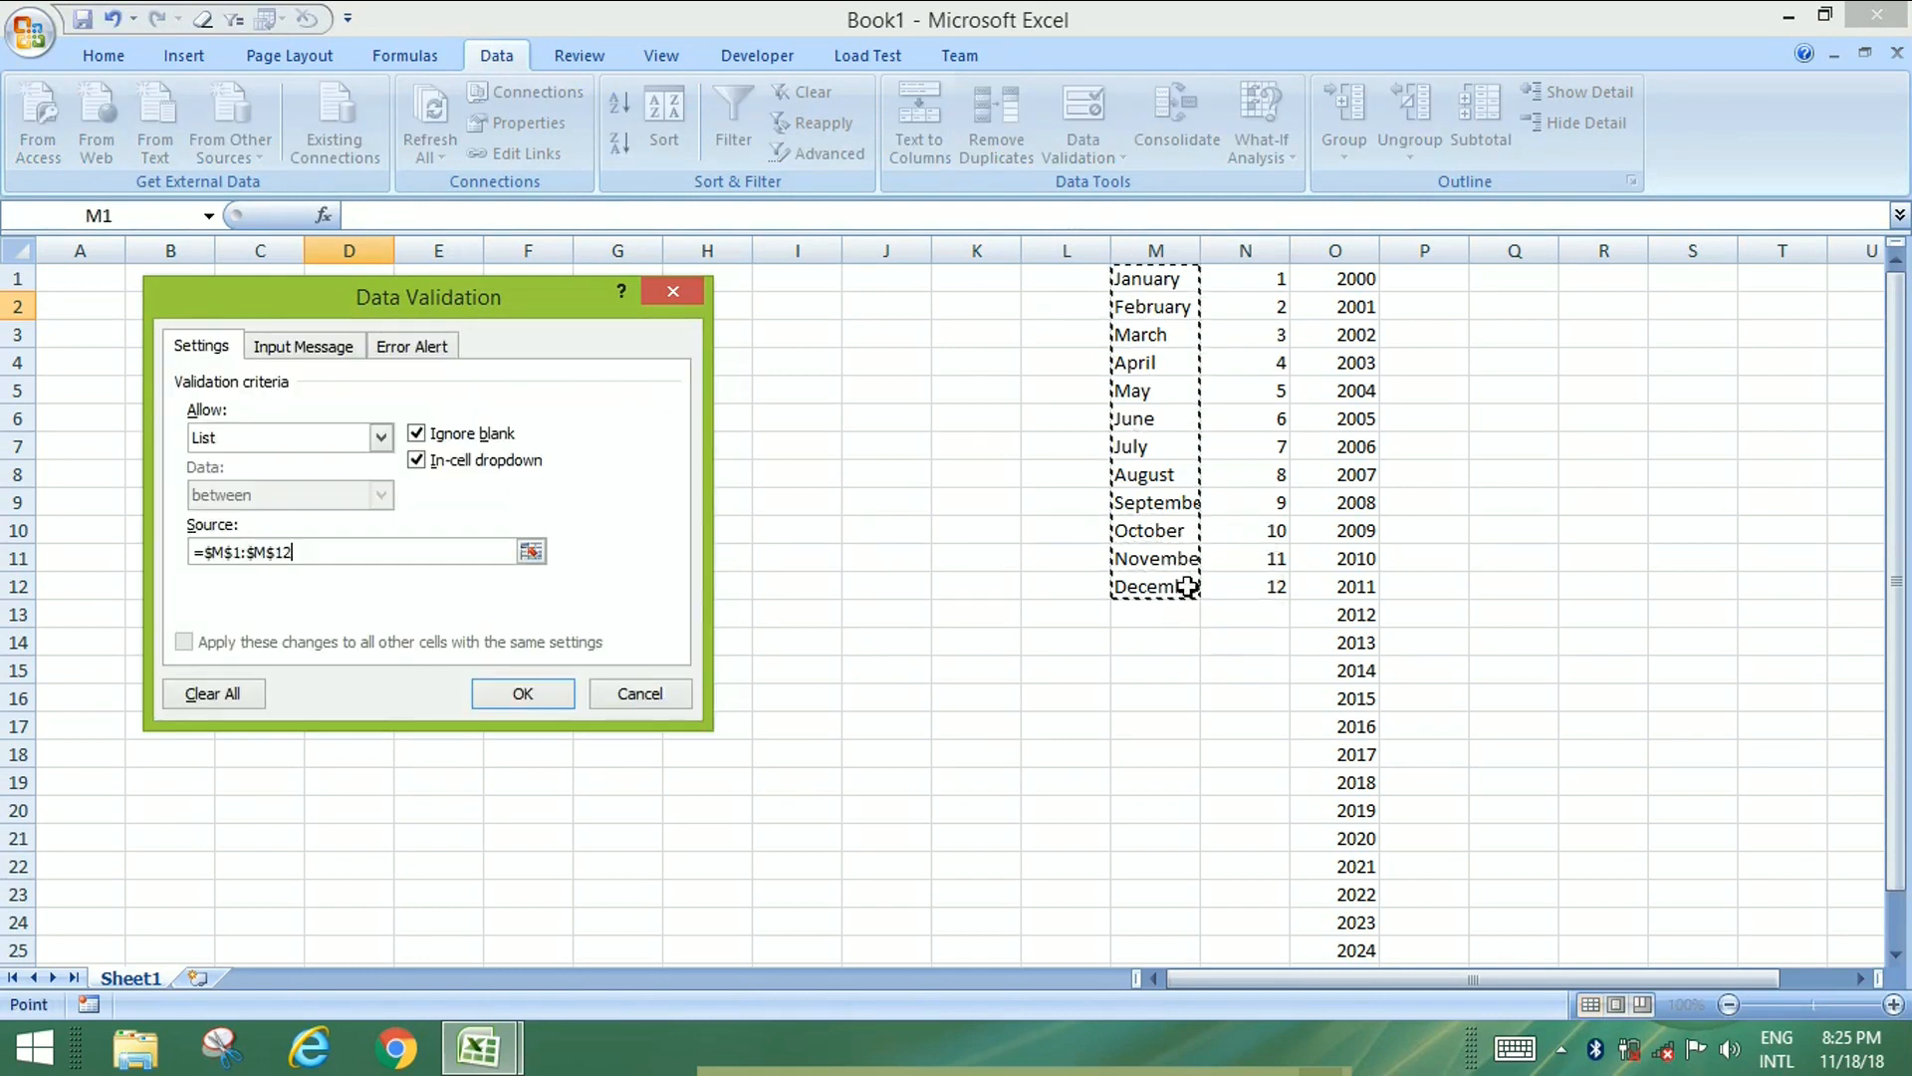
left_click(540, 699)
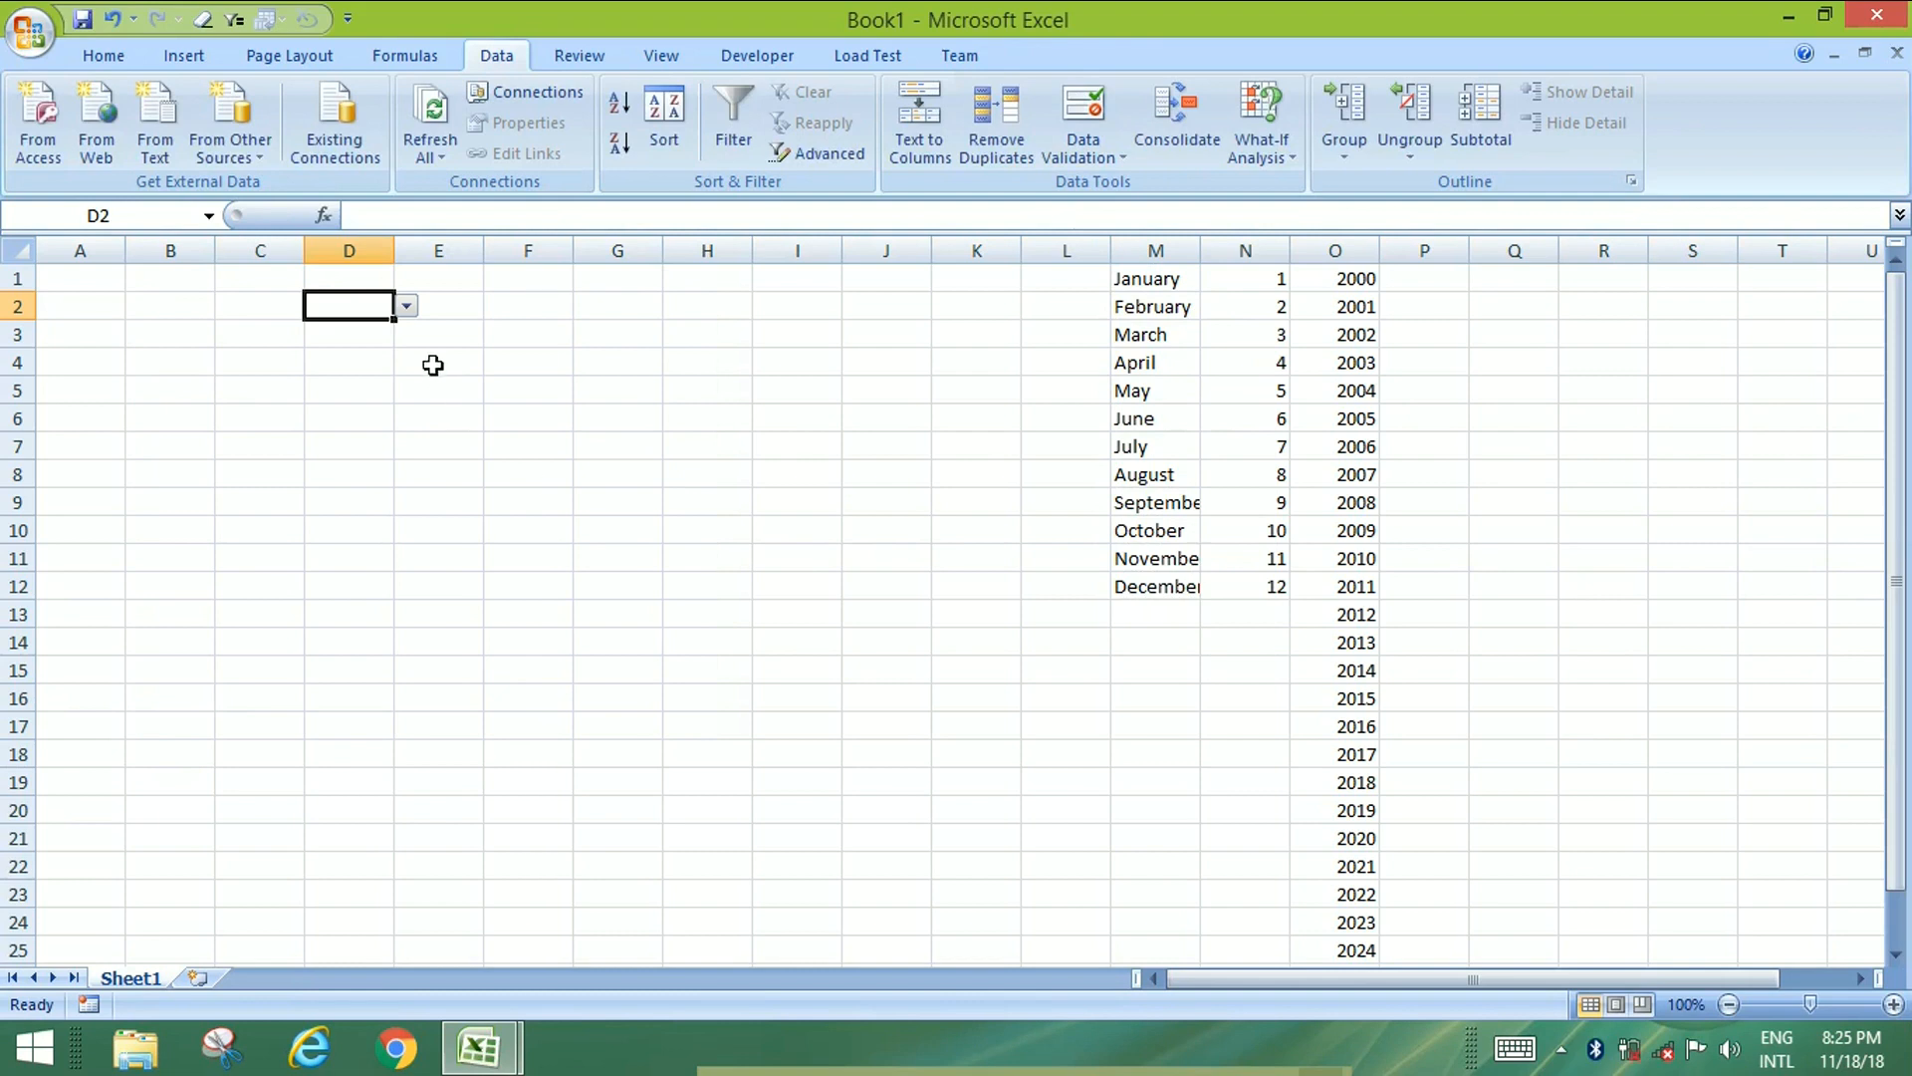
Choose November from the month drop-down list in cell D2.
left_click(406, 310)
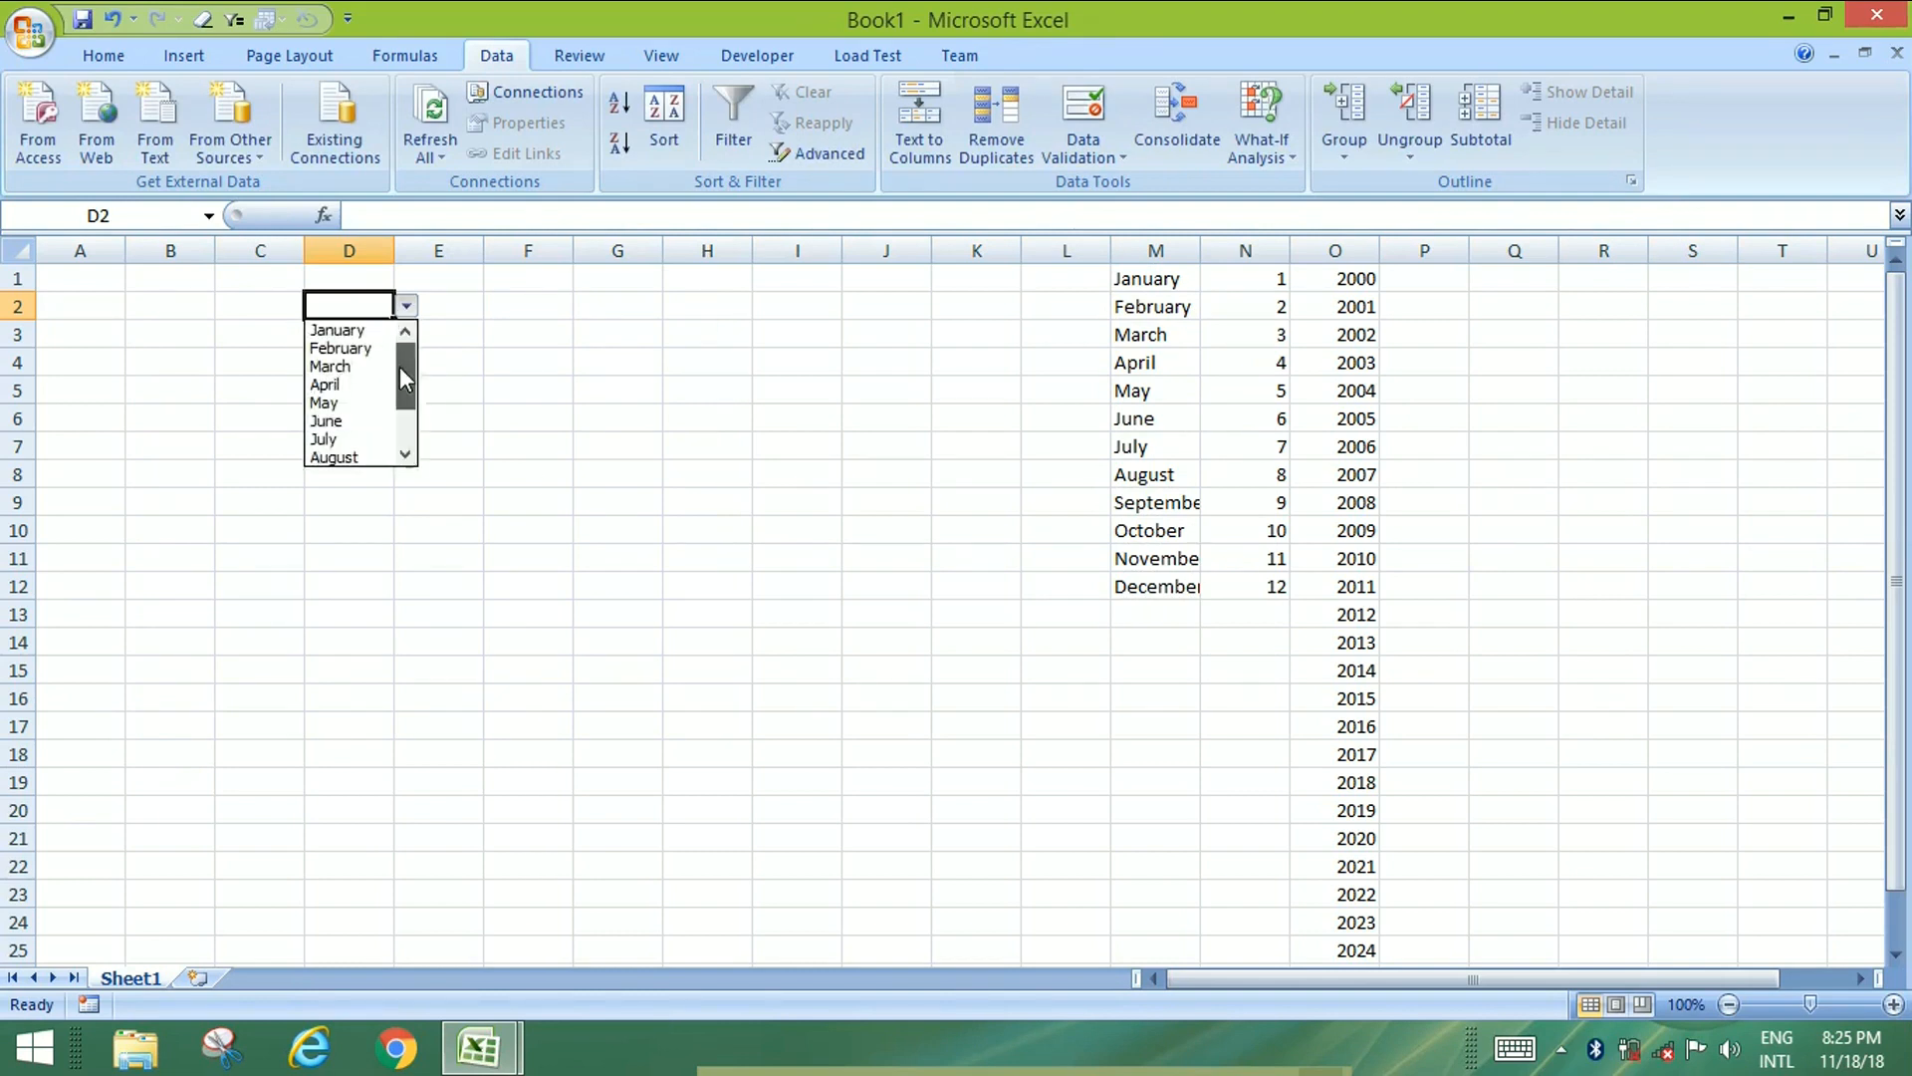
left_click_drag(395, 380, 402, 326)
left_click(407, 456)
left_click(406, 455)
left_click(406, 455)
left_click(406, 455)
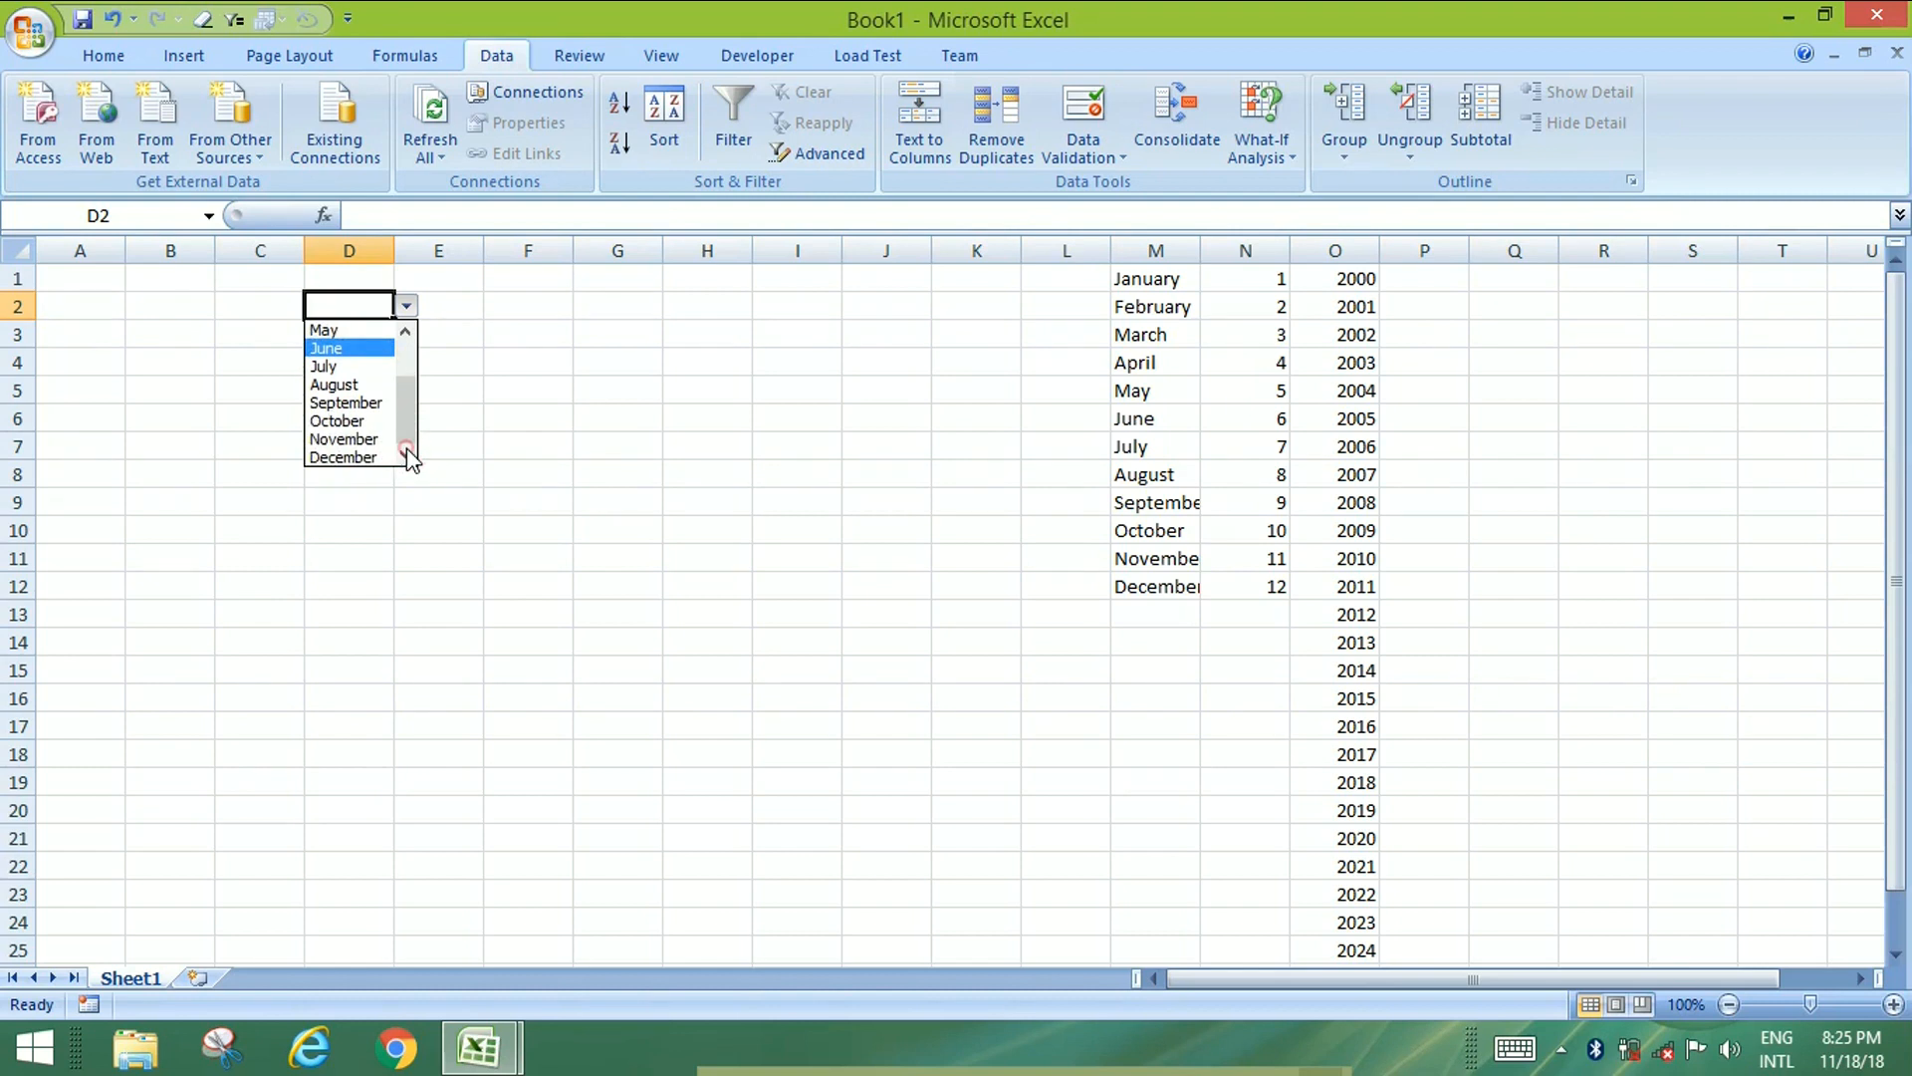
left_click(376, 439)
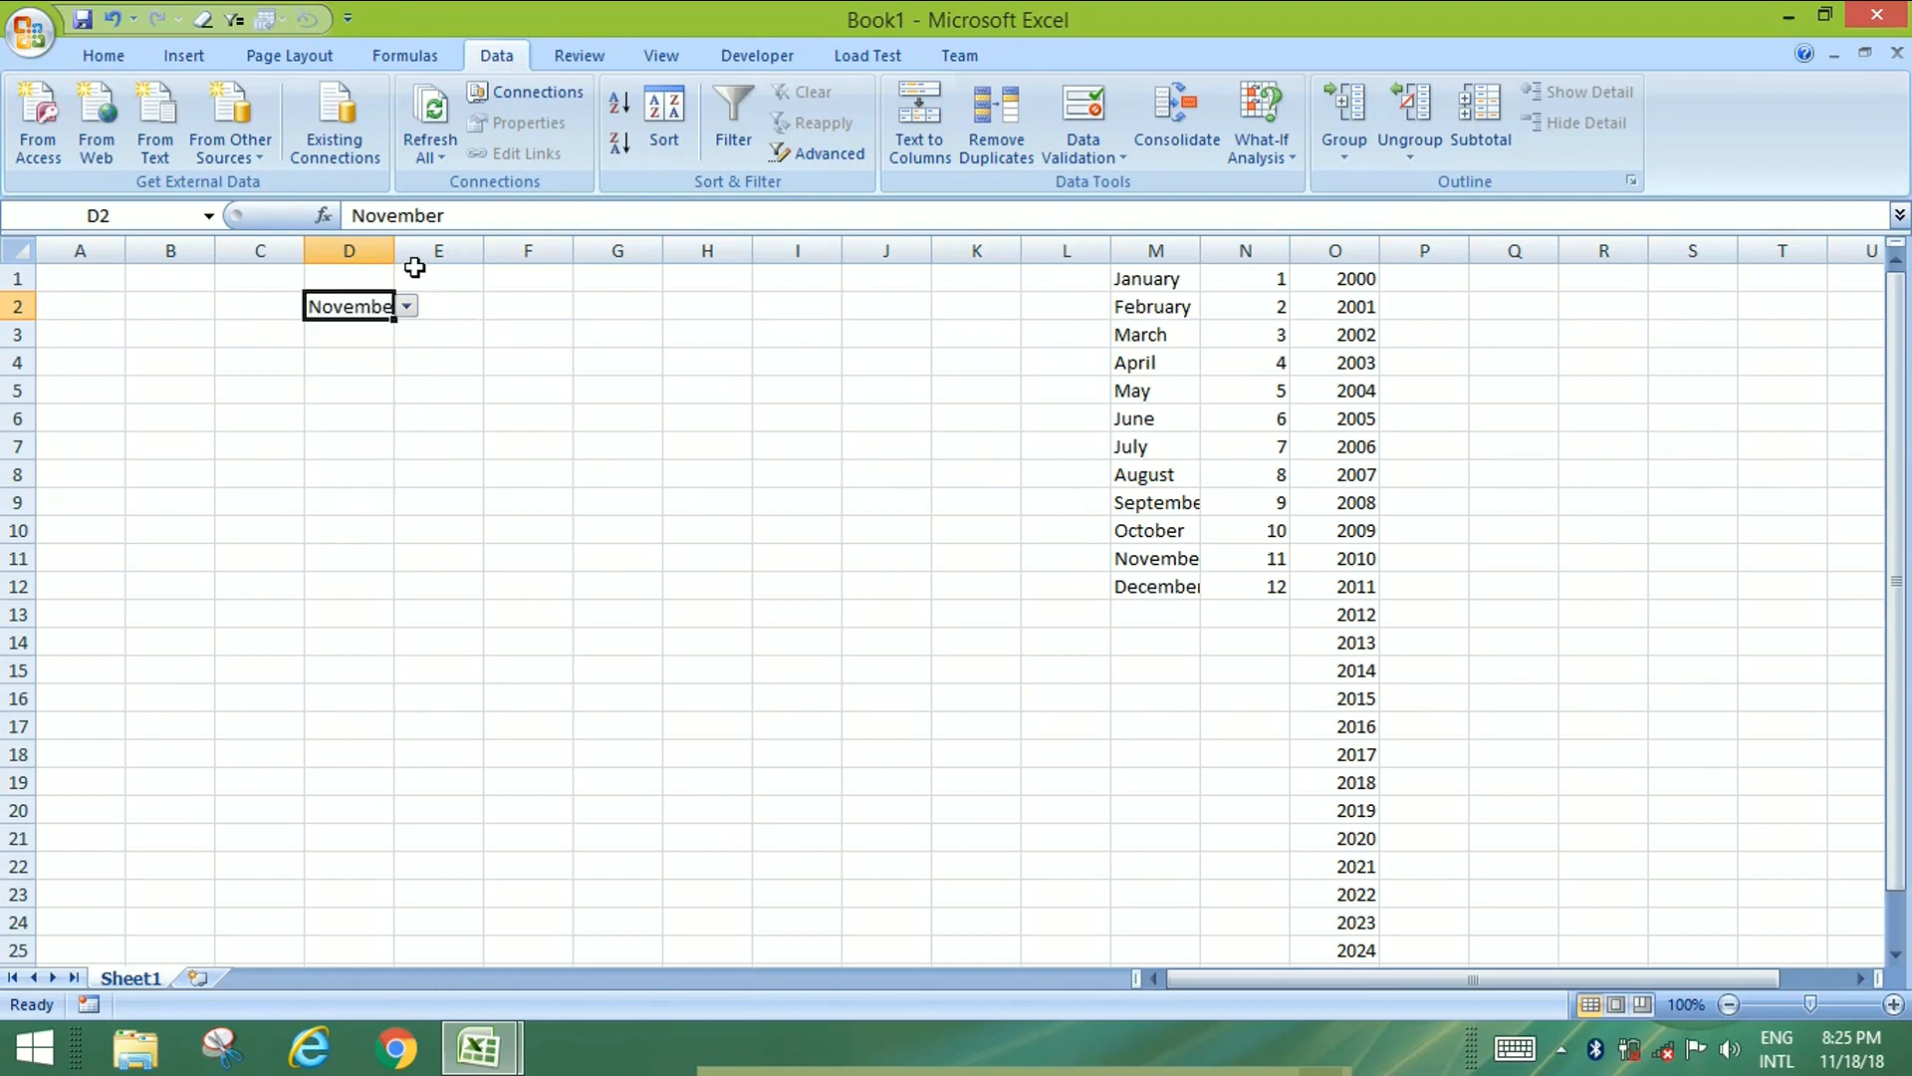
Widen columns D and E to give the month and year selection cells more room.
left_click_drag(395, 251, 443, 246)
left_click(498, 301)
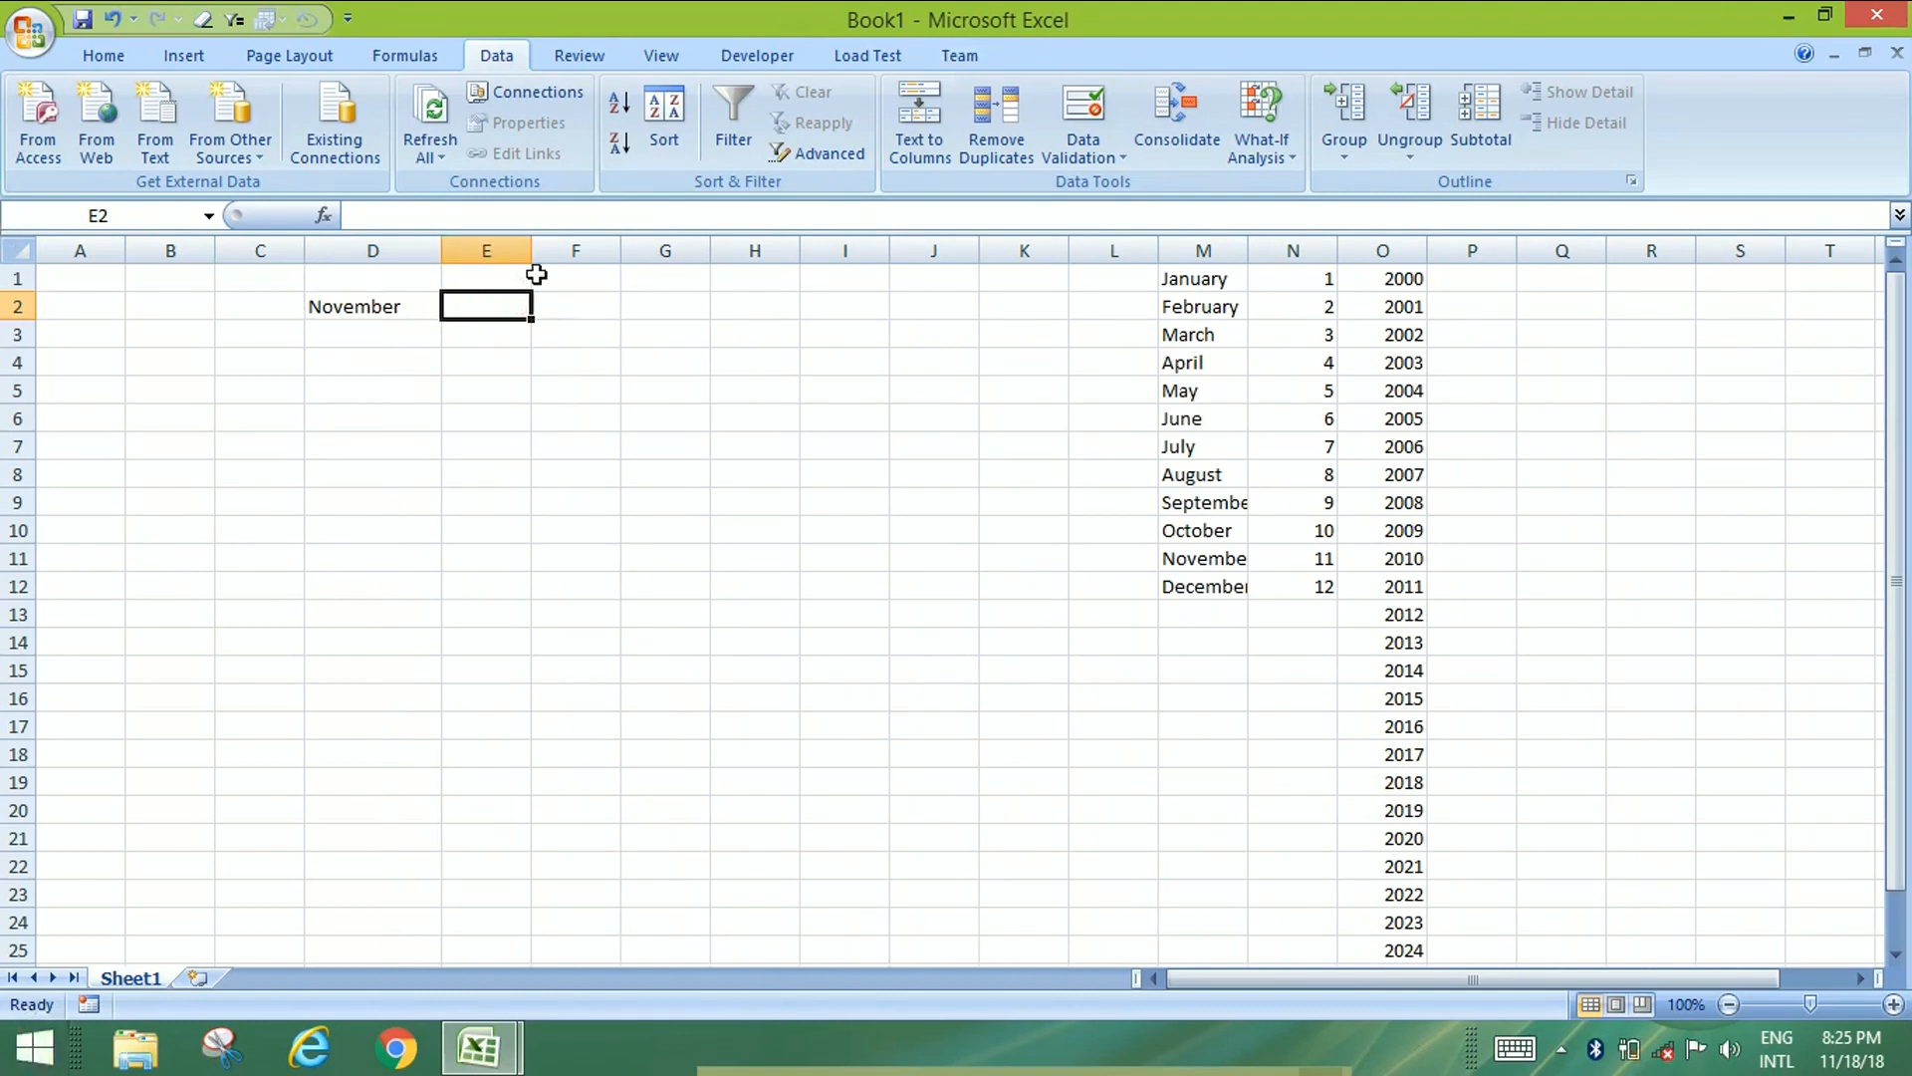
left_click_drag(535, 251, 604, 251)
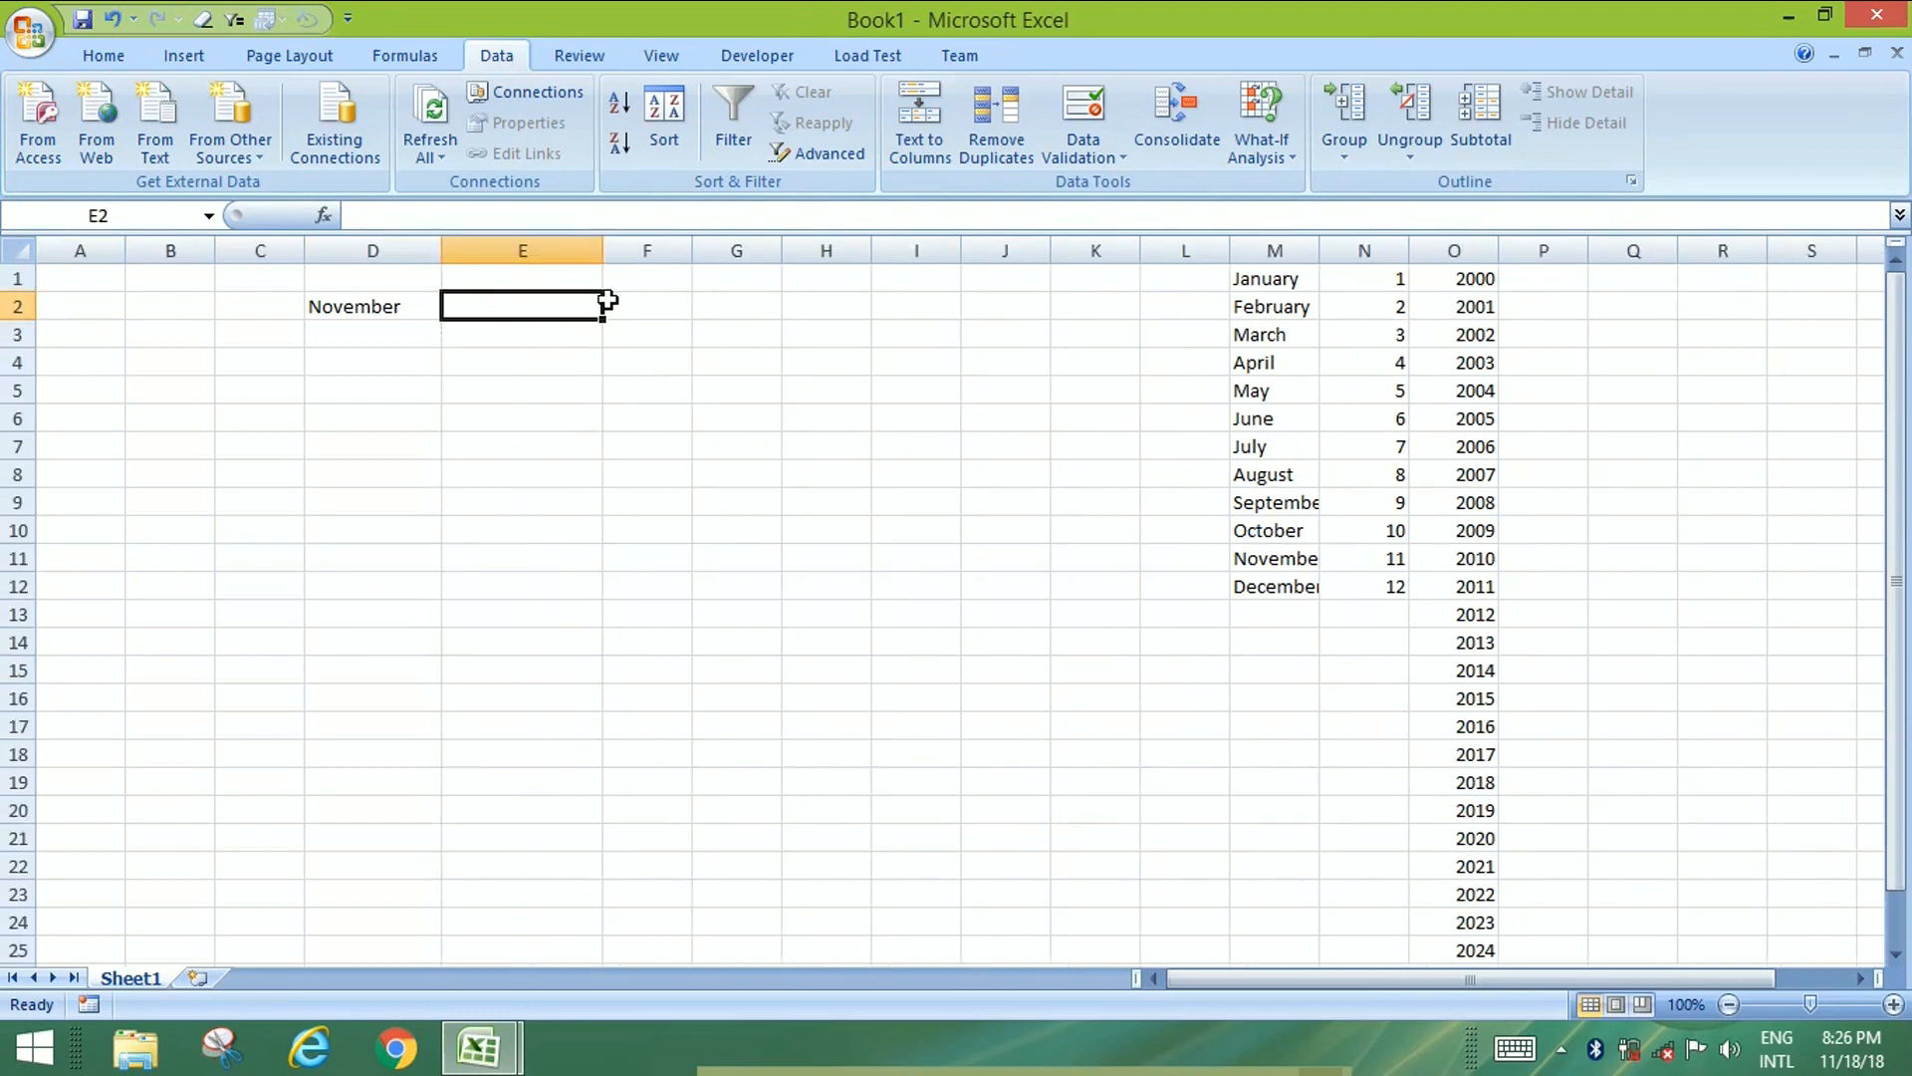
Add a List data validation to cell E2 with the years =$O$1:$O$26 as its source.
left_click(1090, 165)
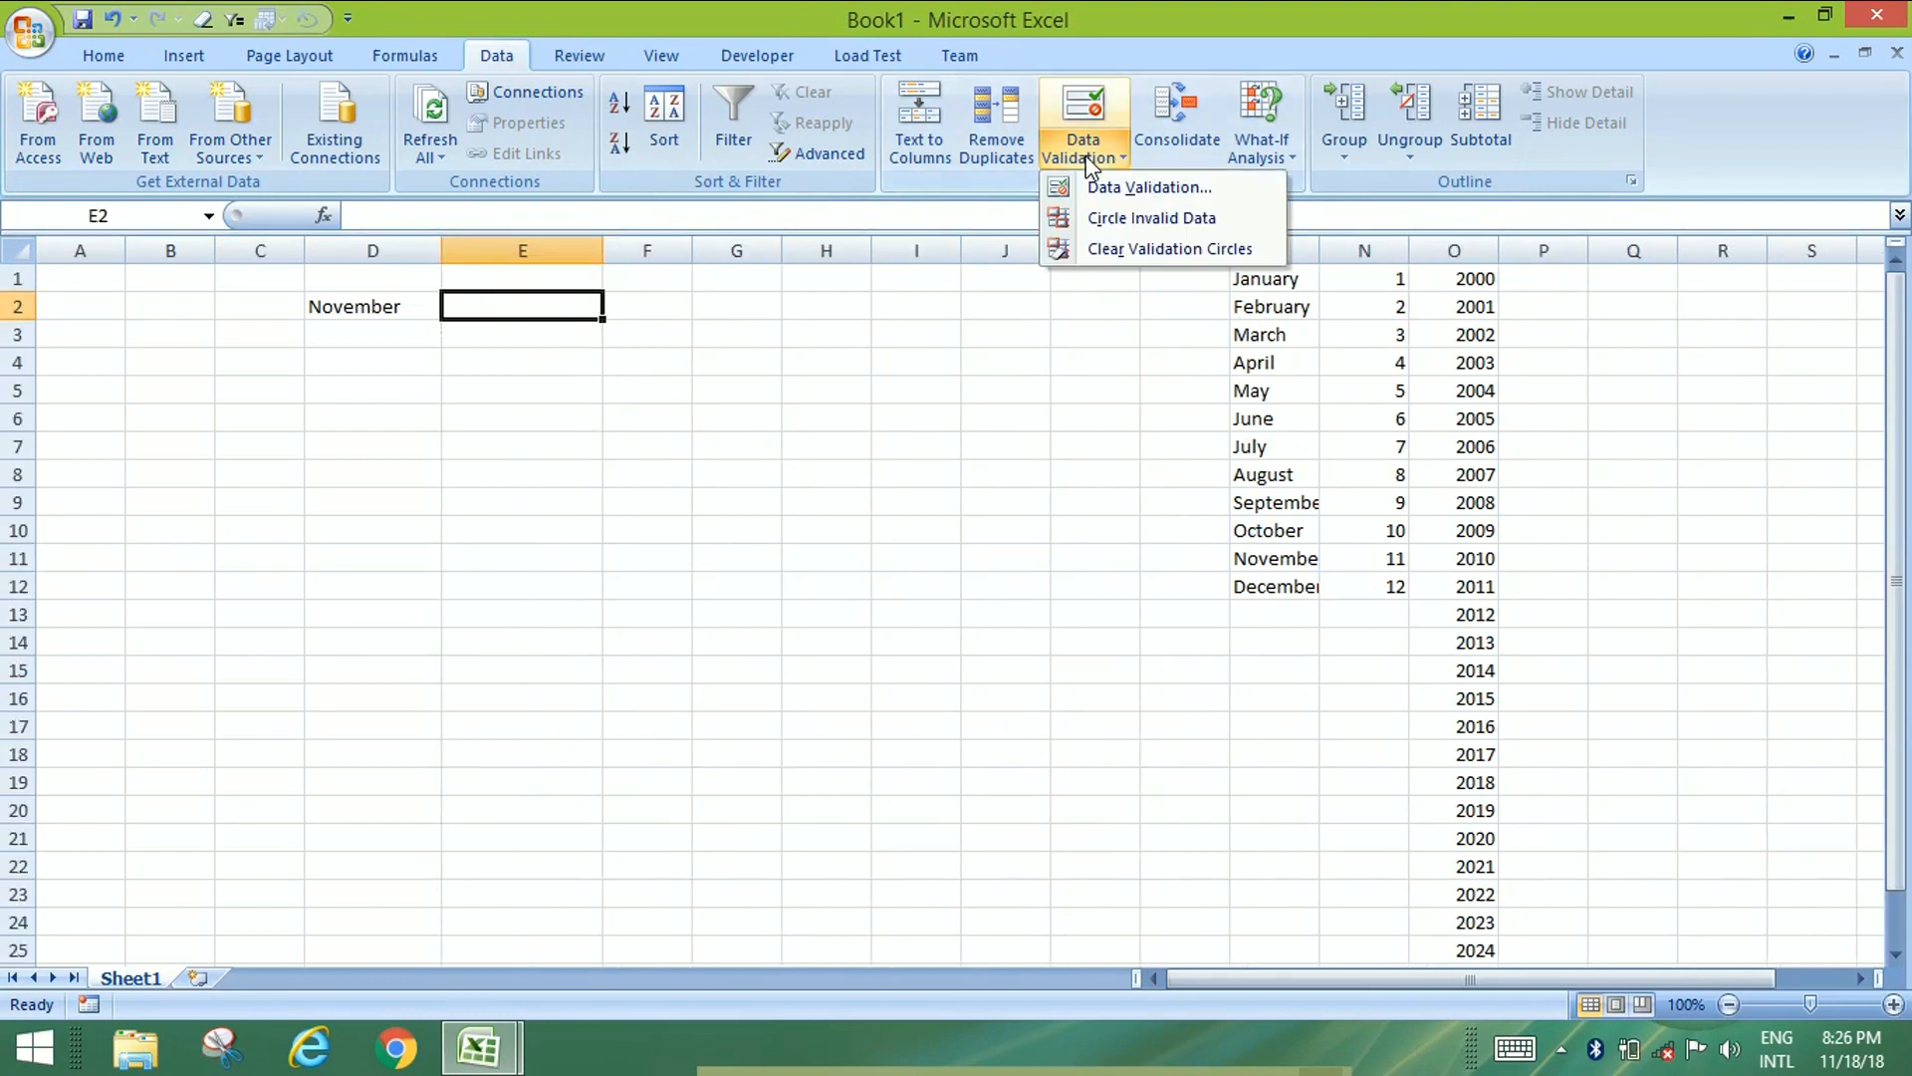
left_click(1107, 184)
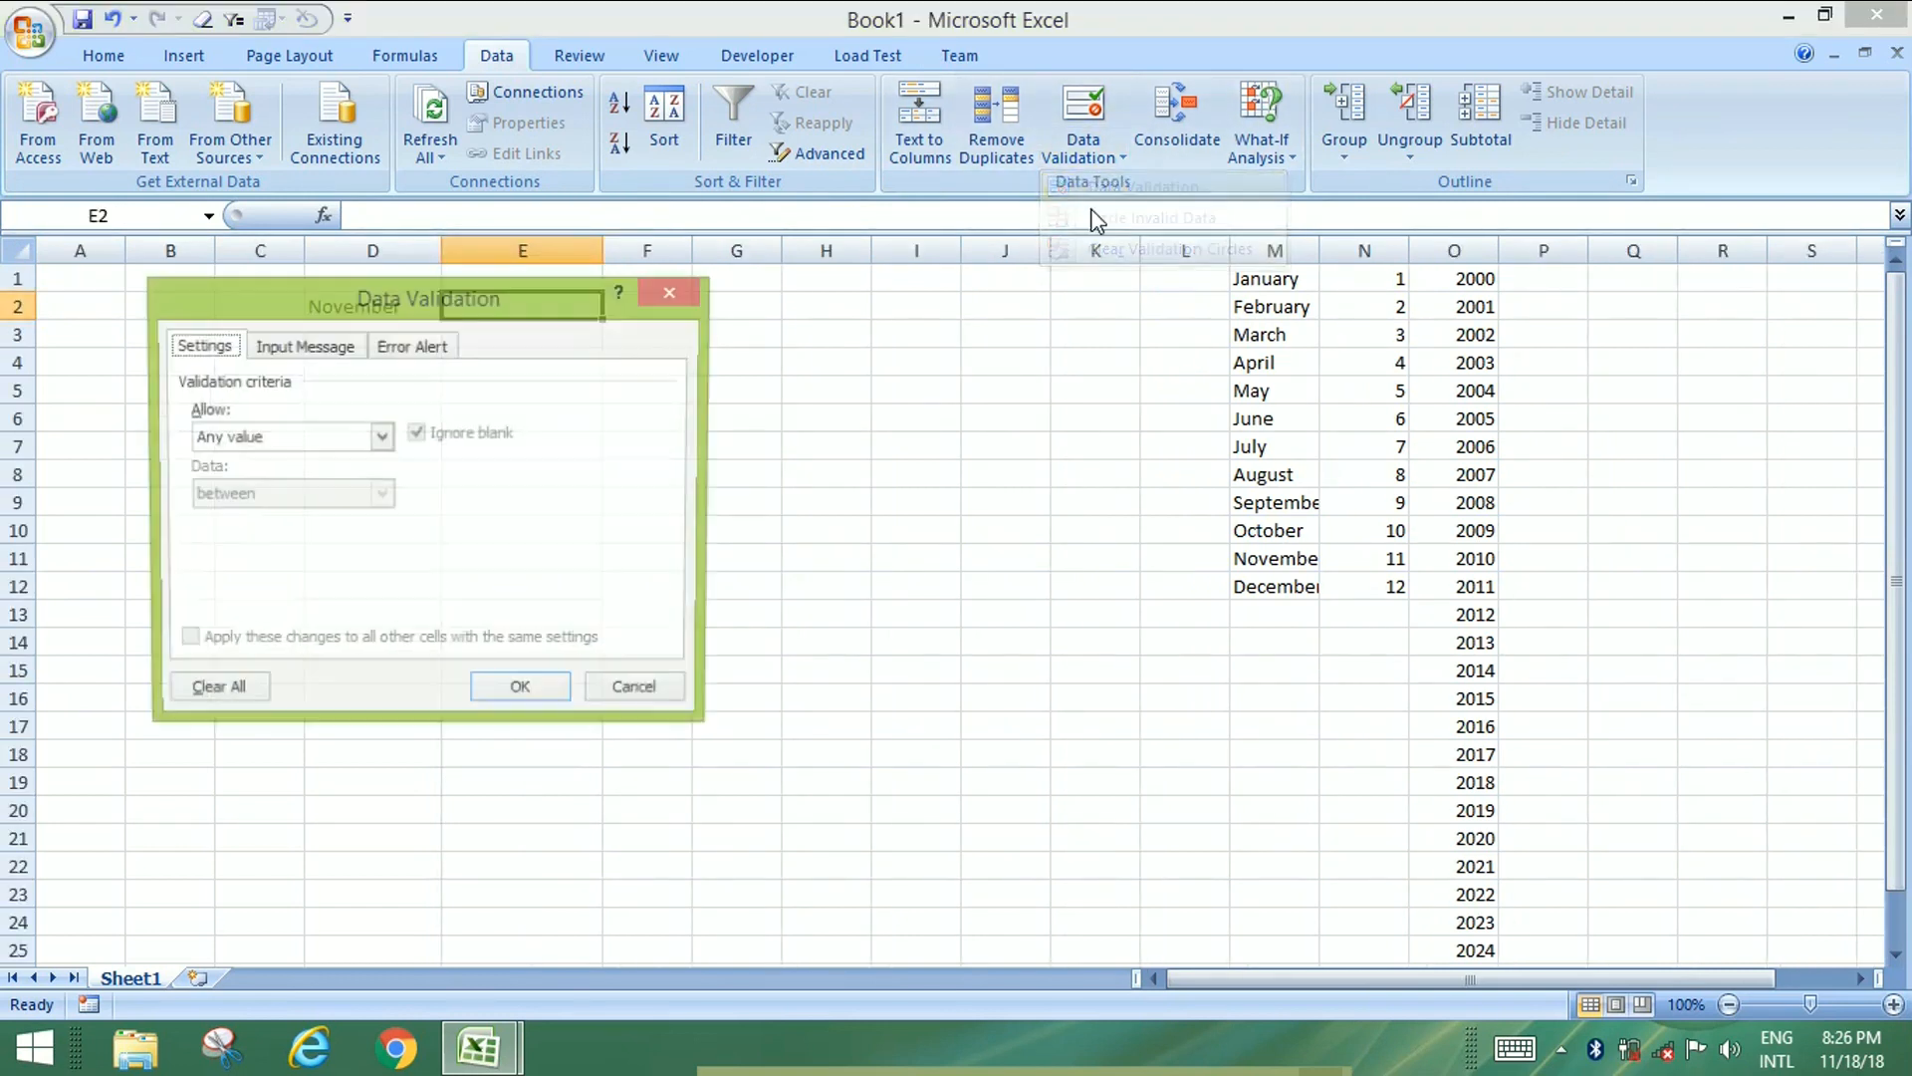
left_click(289, 436)
left_click(277, 518)
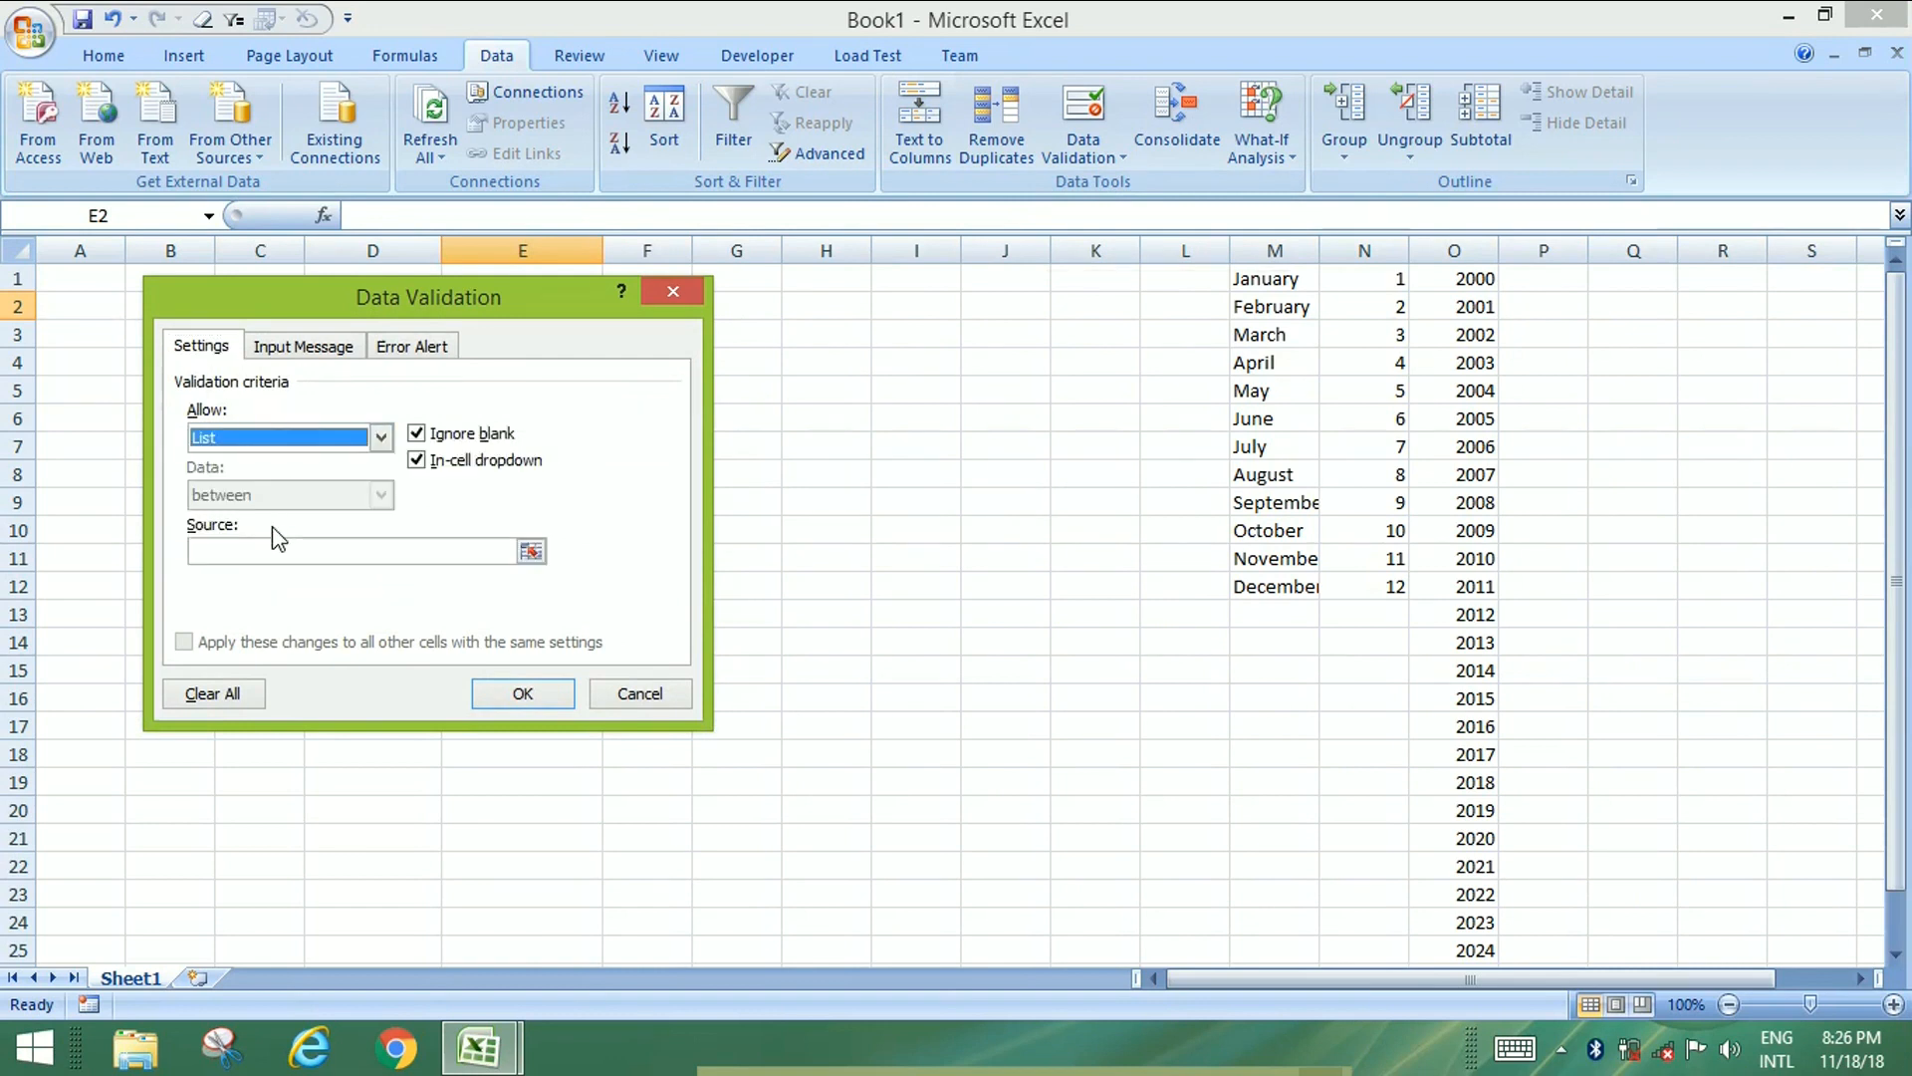
left_click(240, 550)
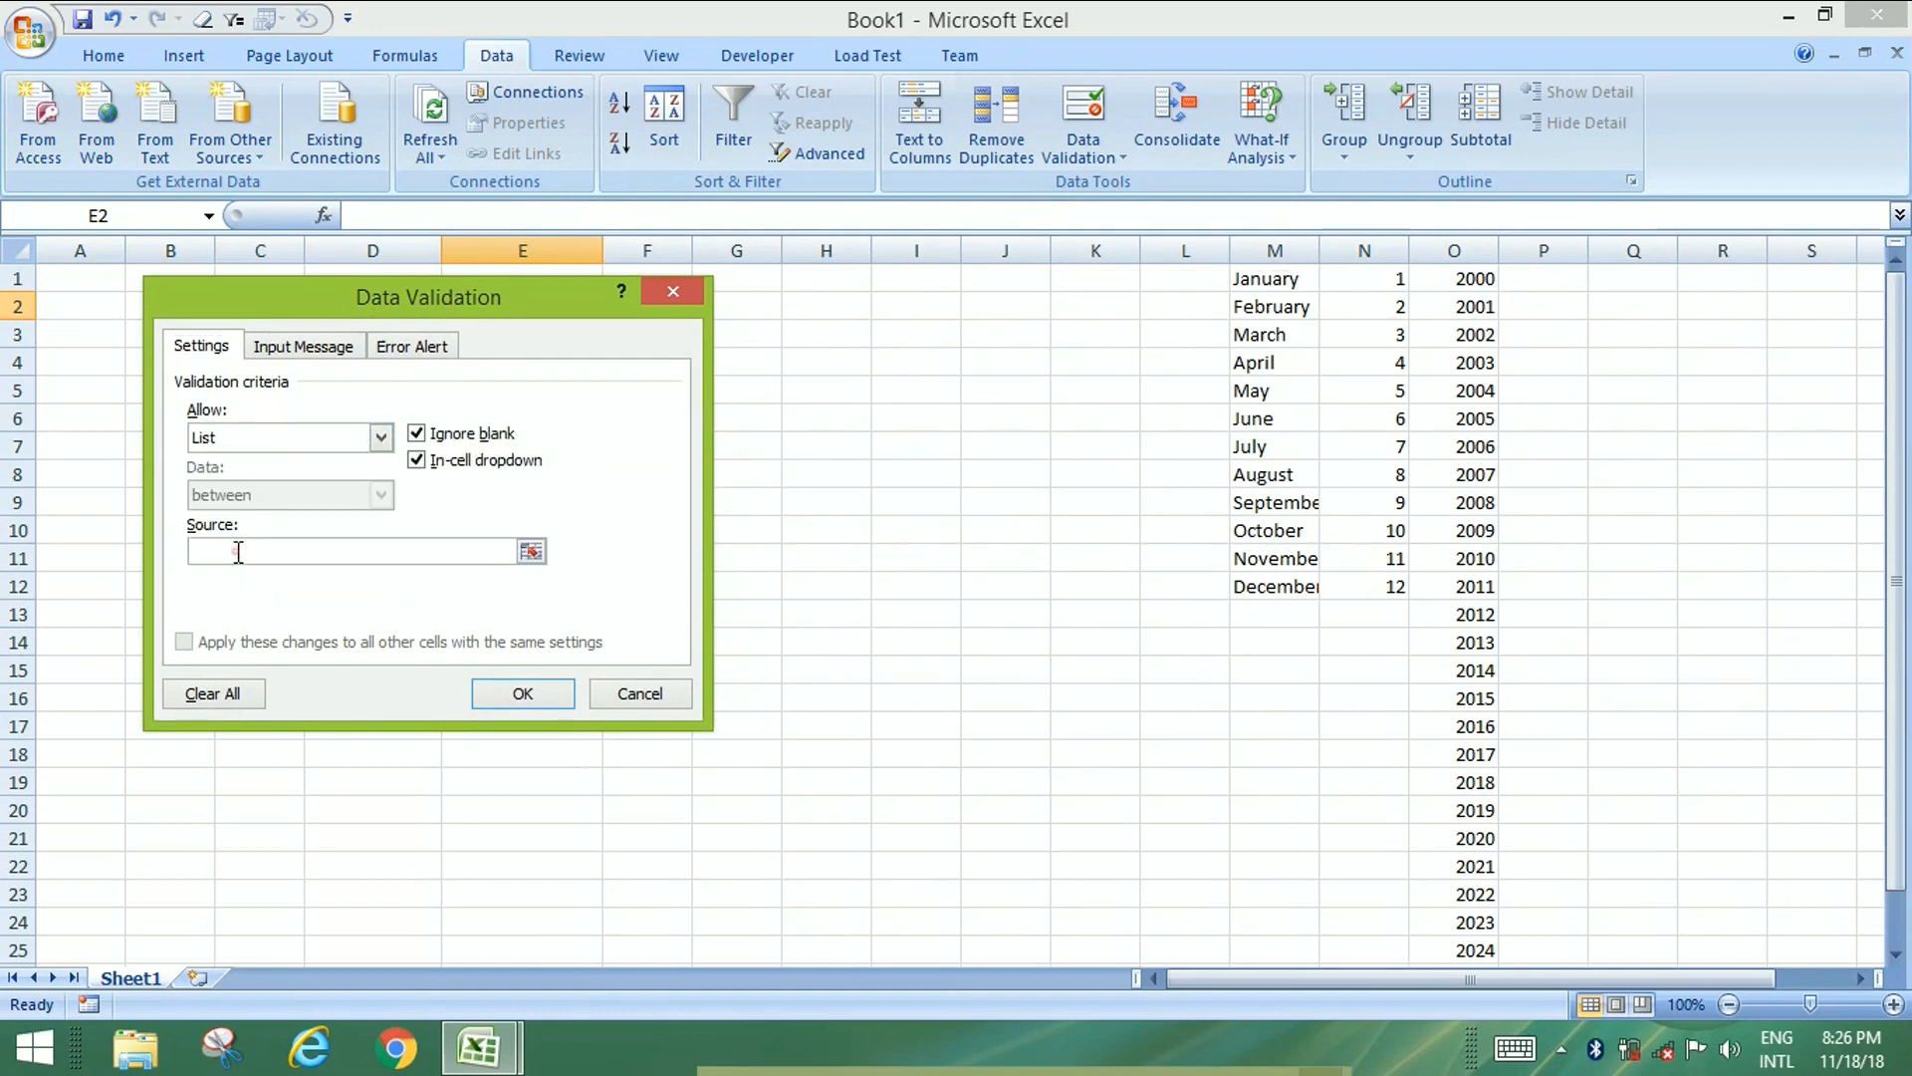
left_click(1481, 282)
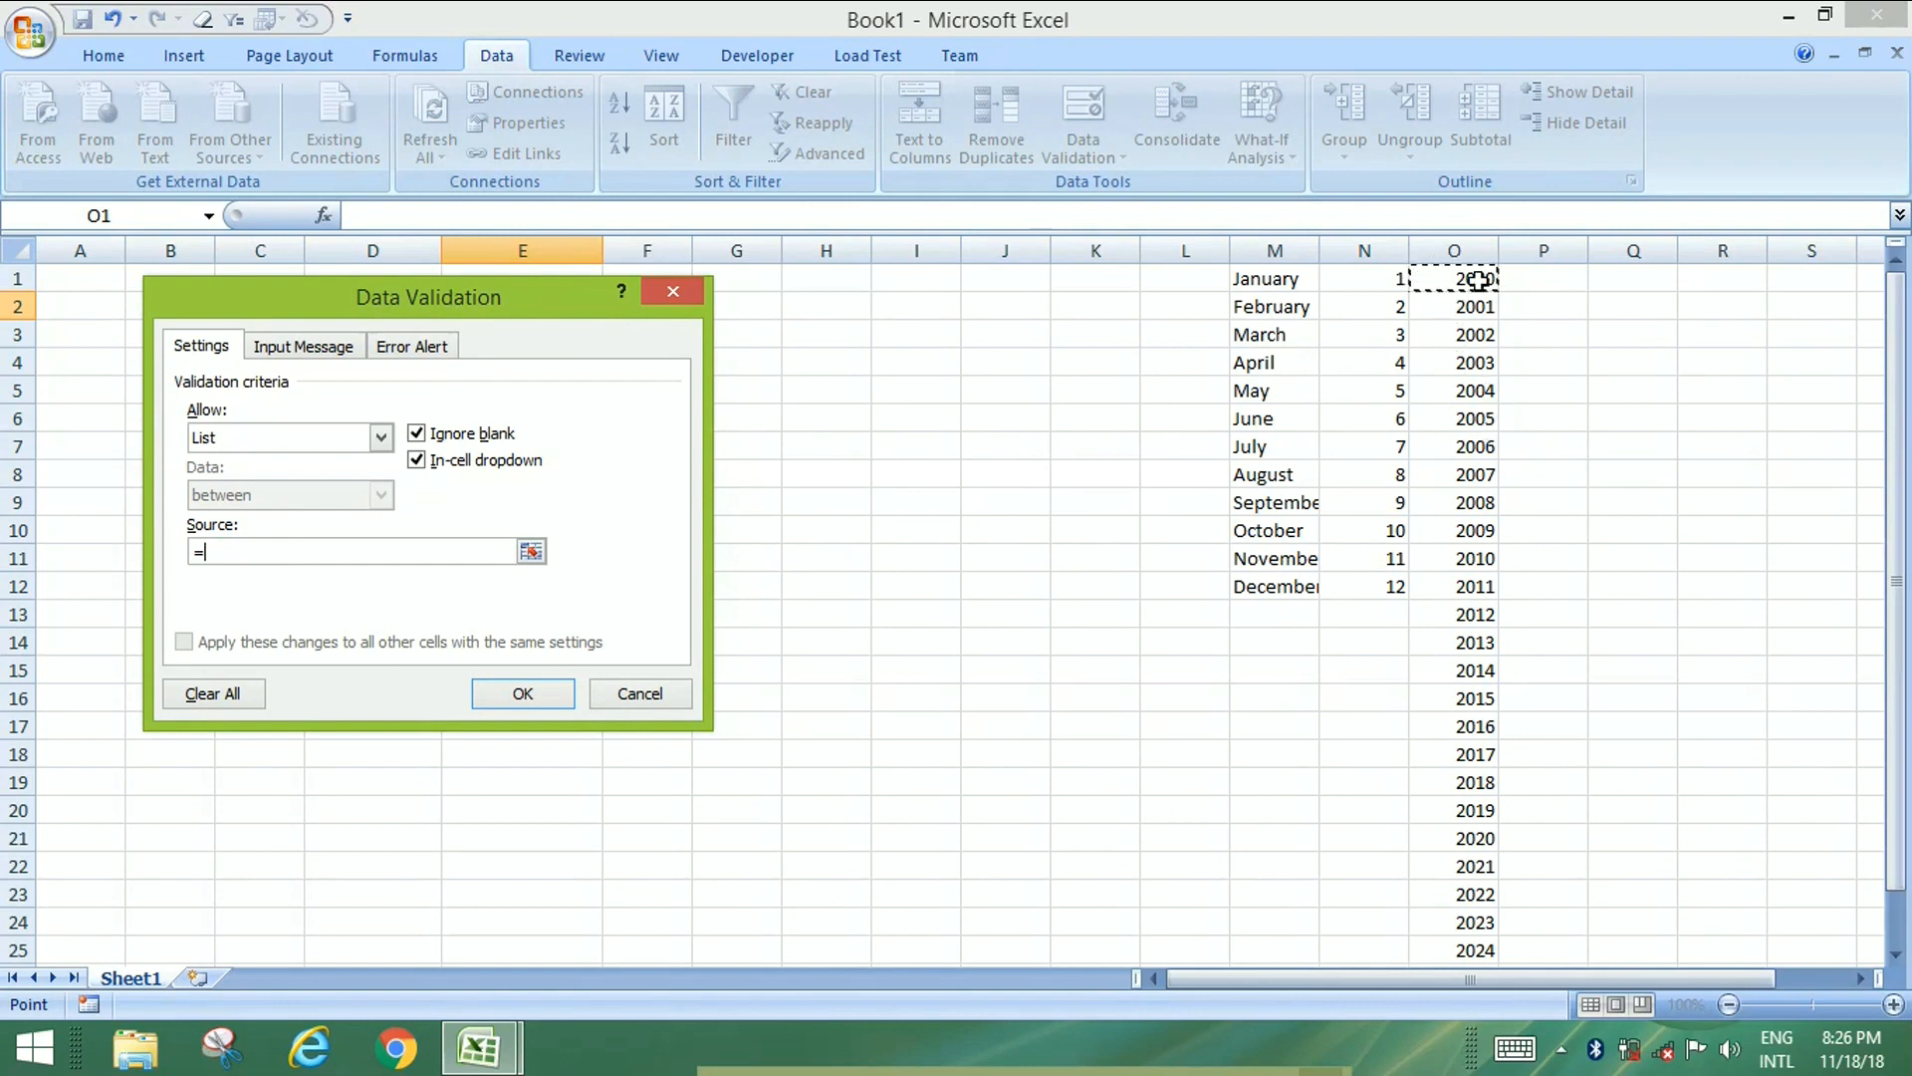
left_click_drag(1470, 280, 1475, 920)
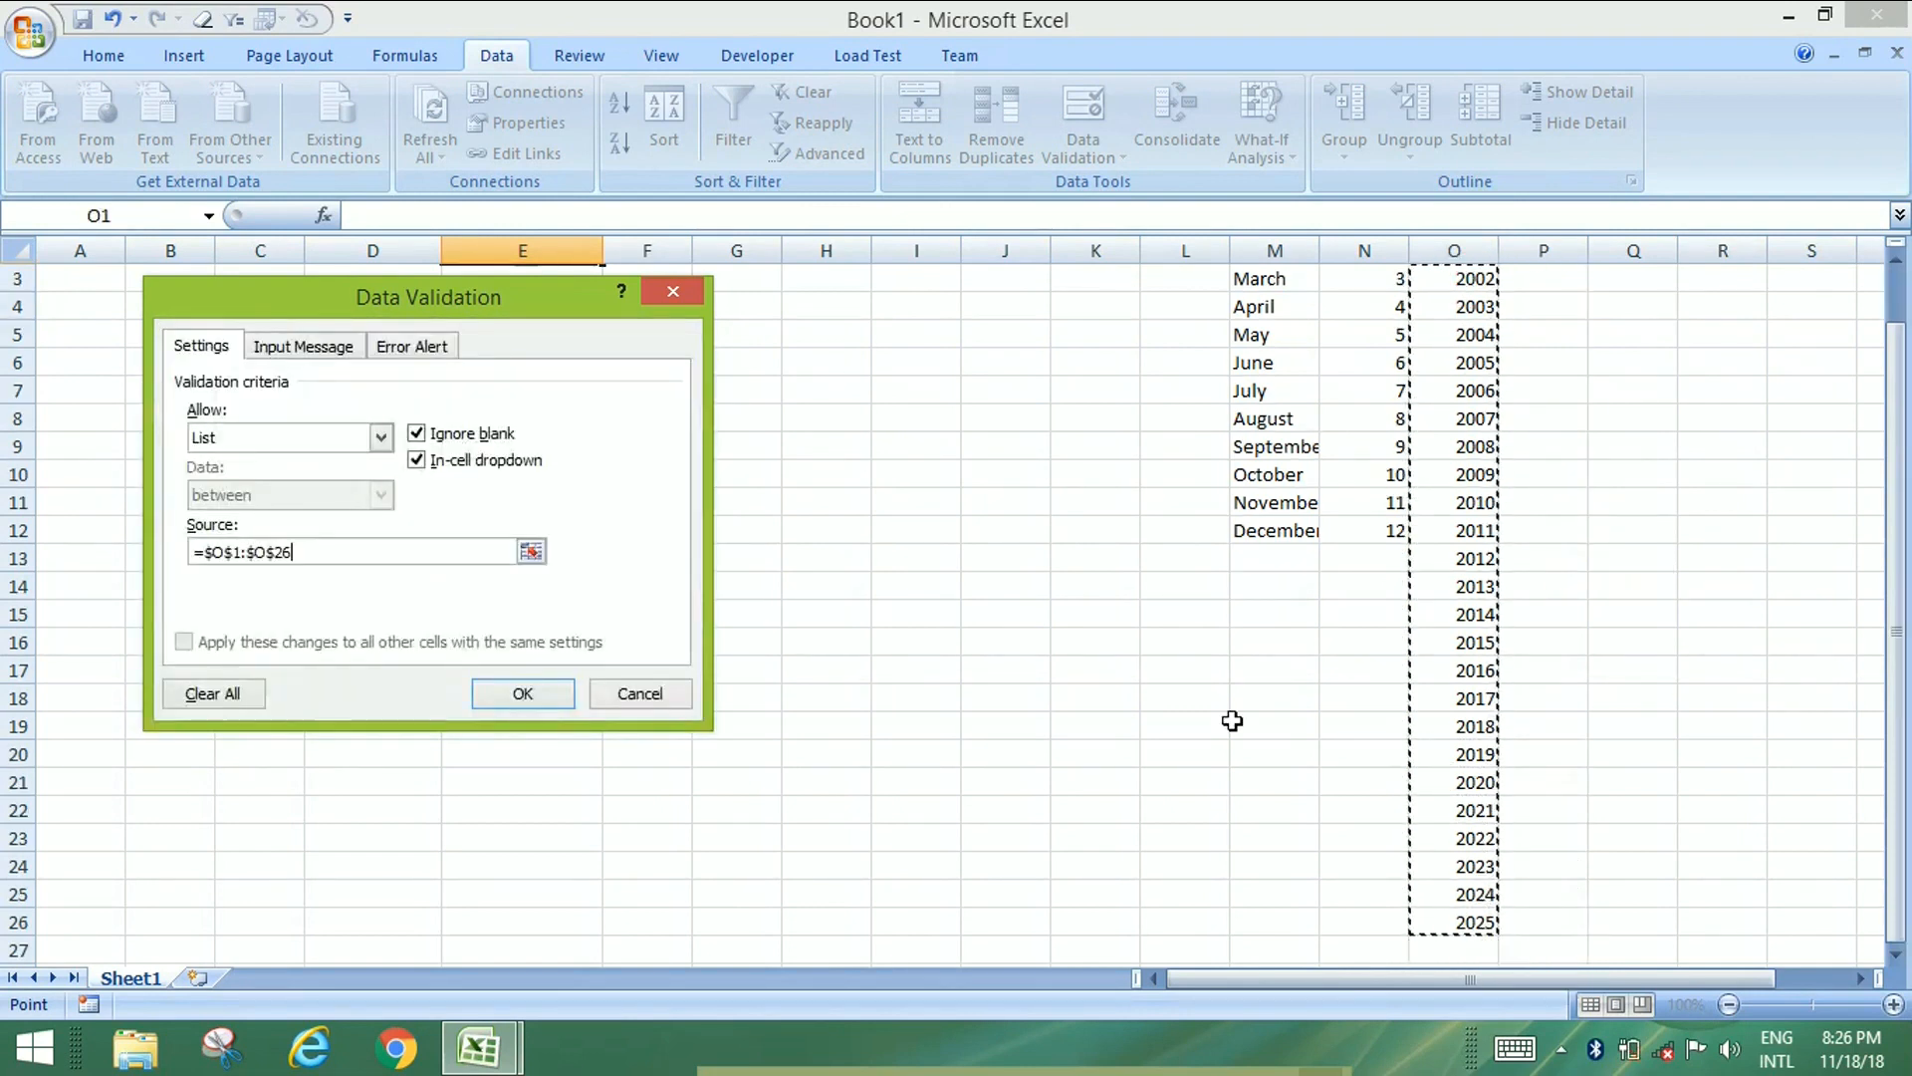
left_click(523, 693)
scroll(525, 509, "up", 1)
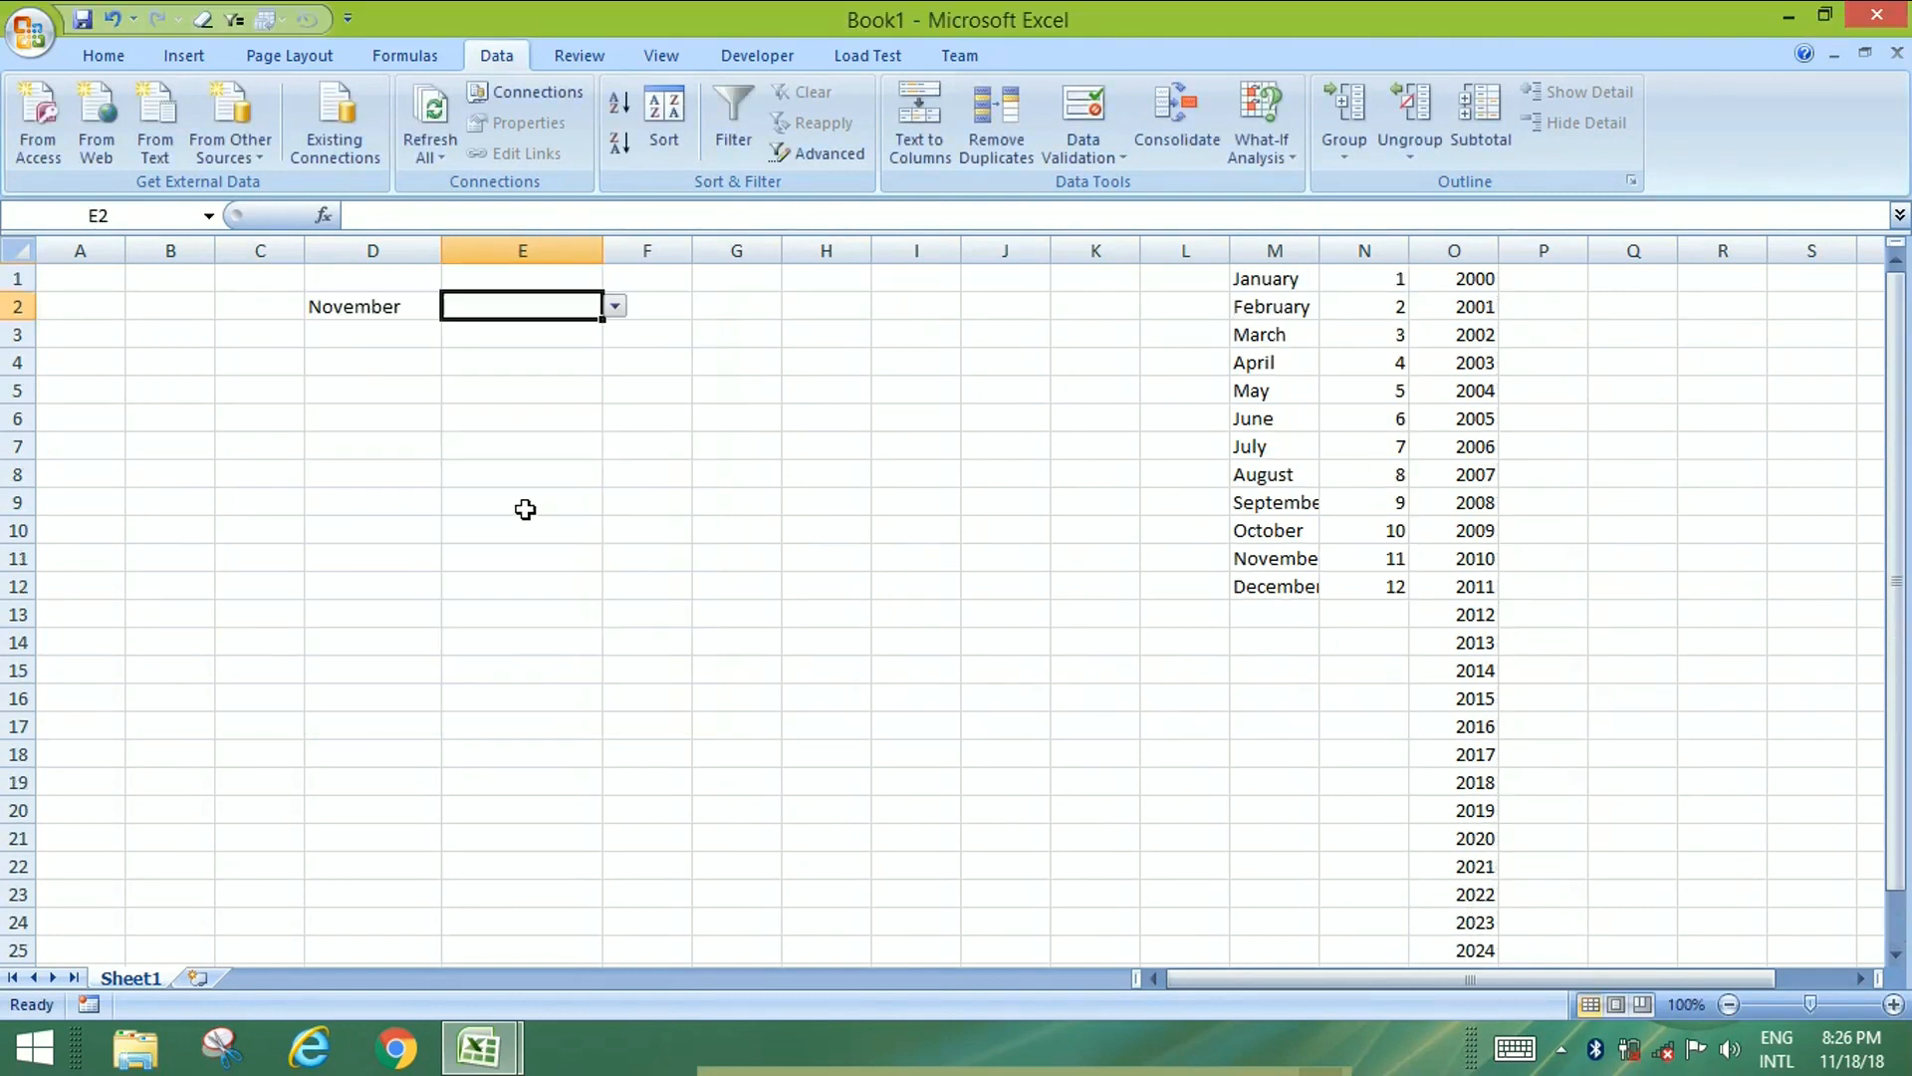
Choose 2018 from the year drop-down list in cell E2.
left_click(615, 308)
left_click_drag(622, 373, 626, 460)
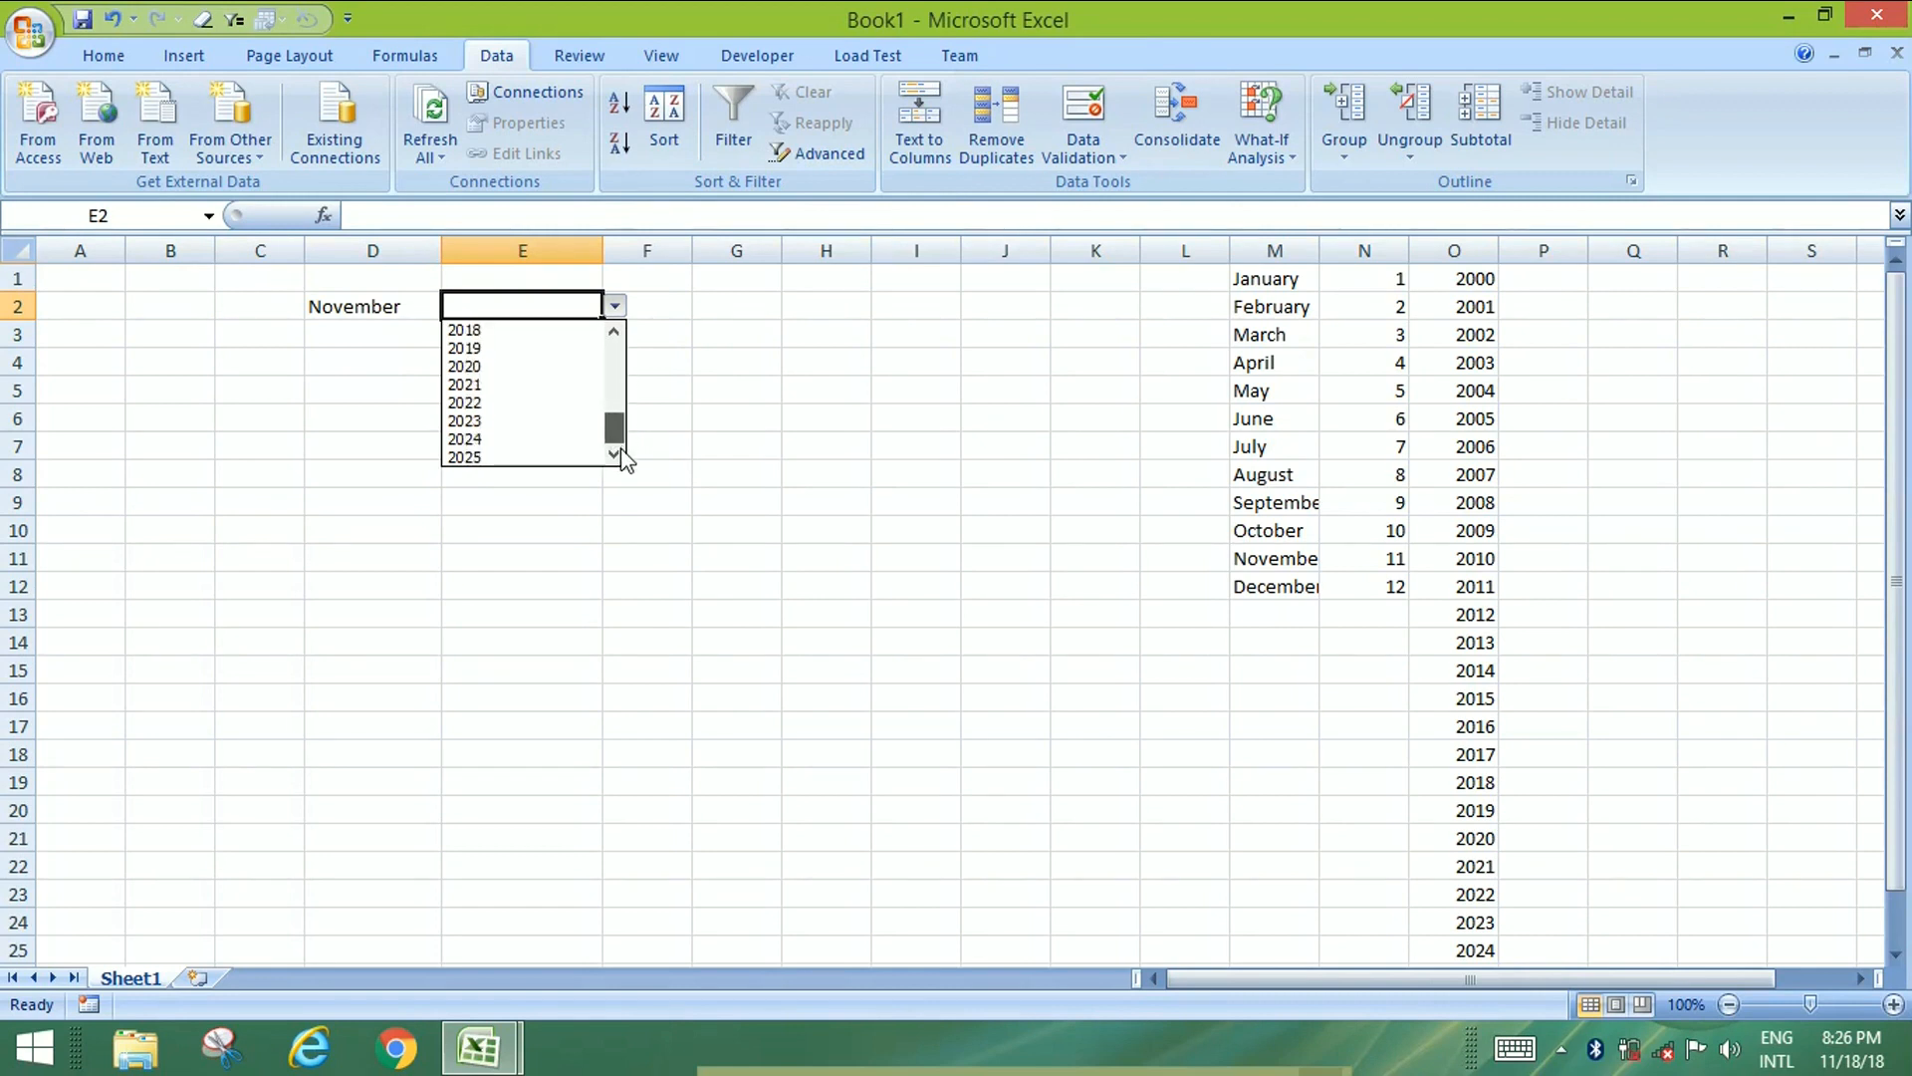
left_click(516, 331)
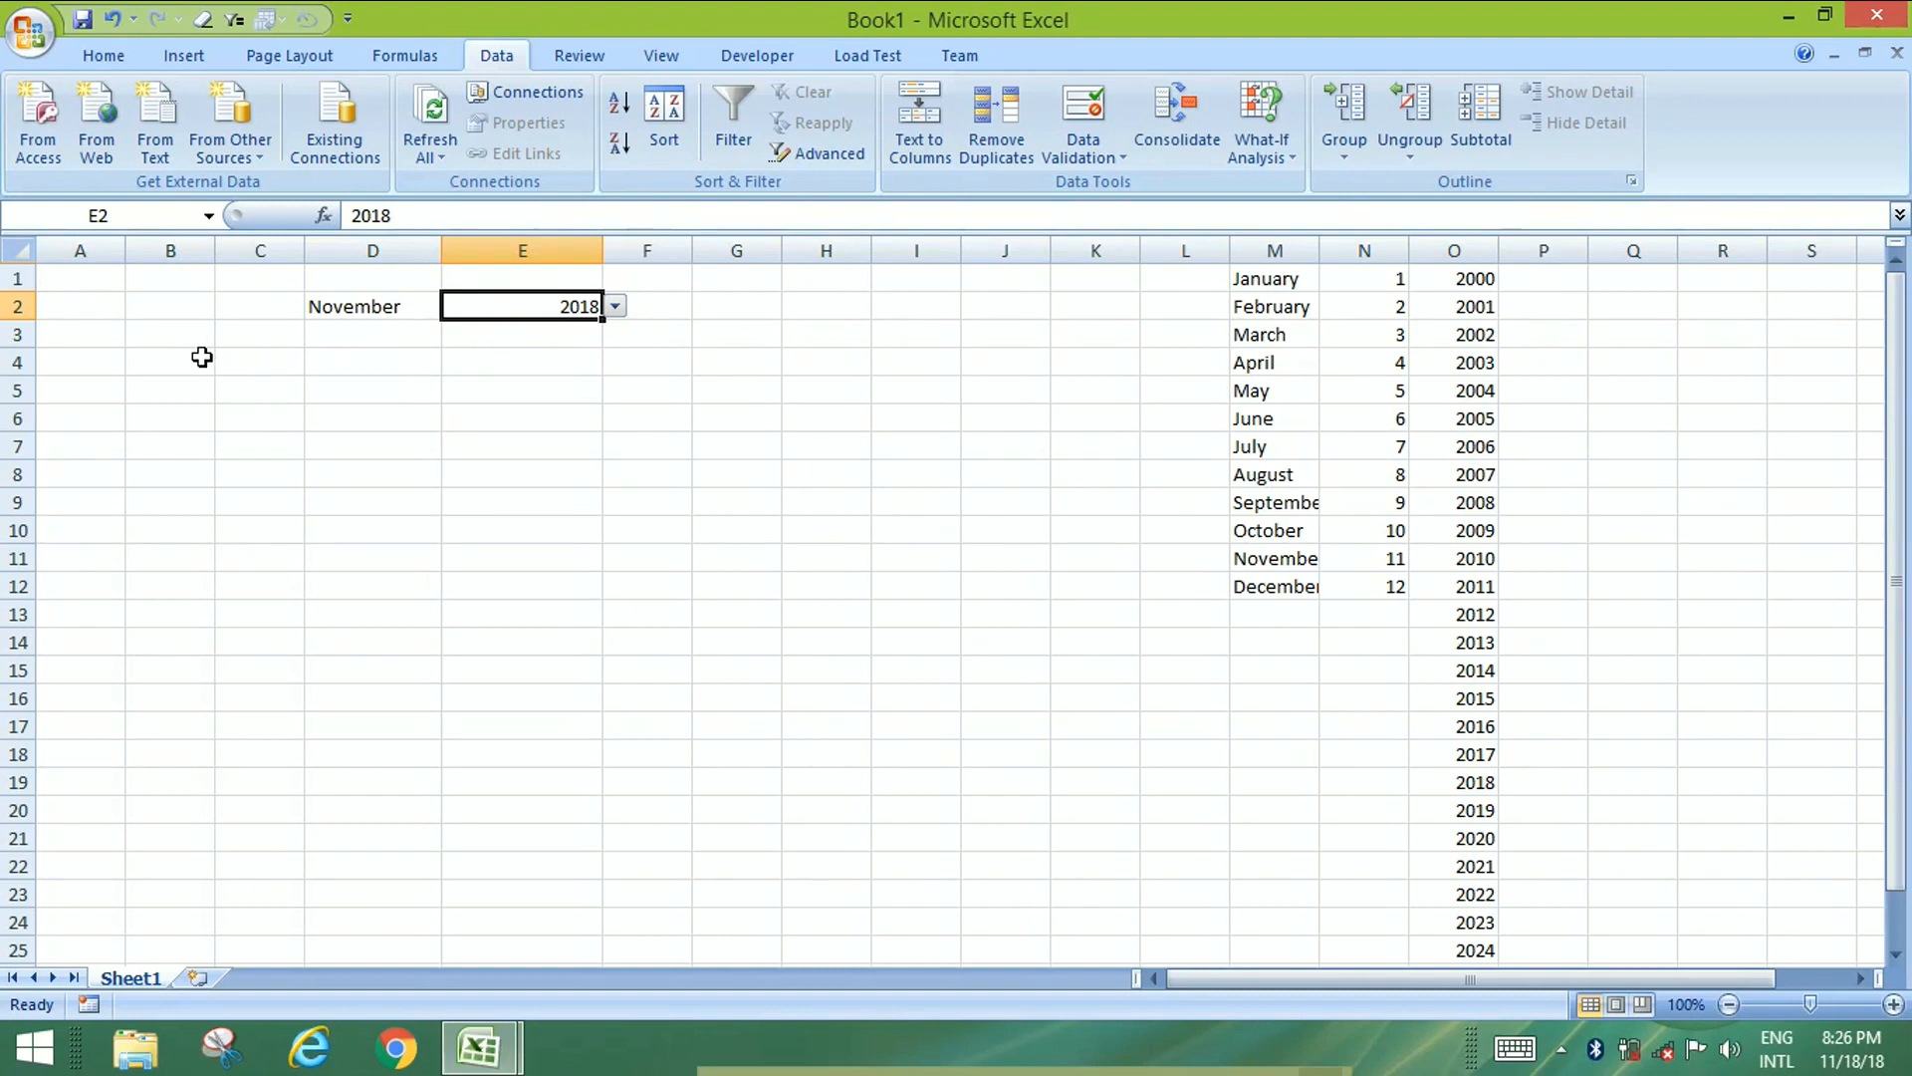
Begin a DATE formula in cell A2 with E2 as its year argument.
left_click(63, 311)
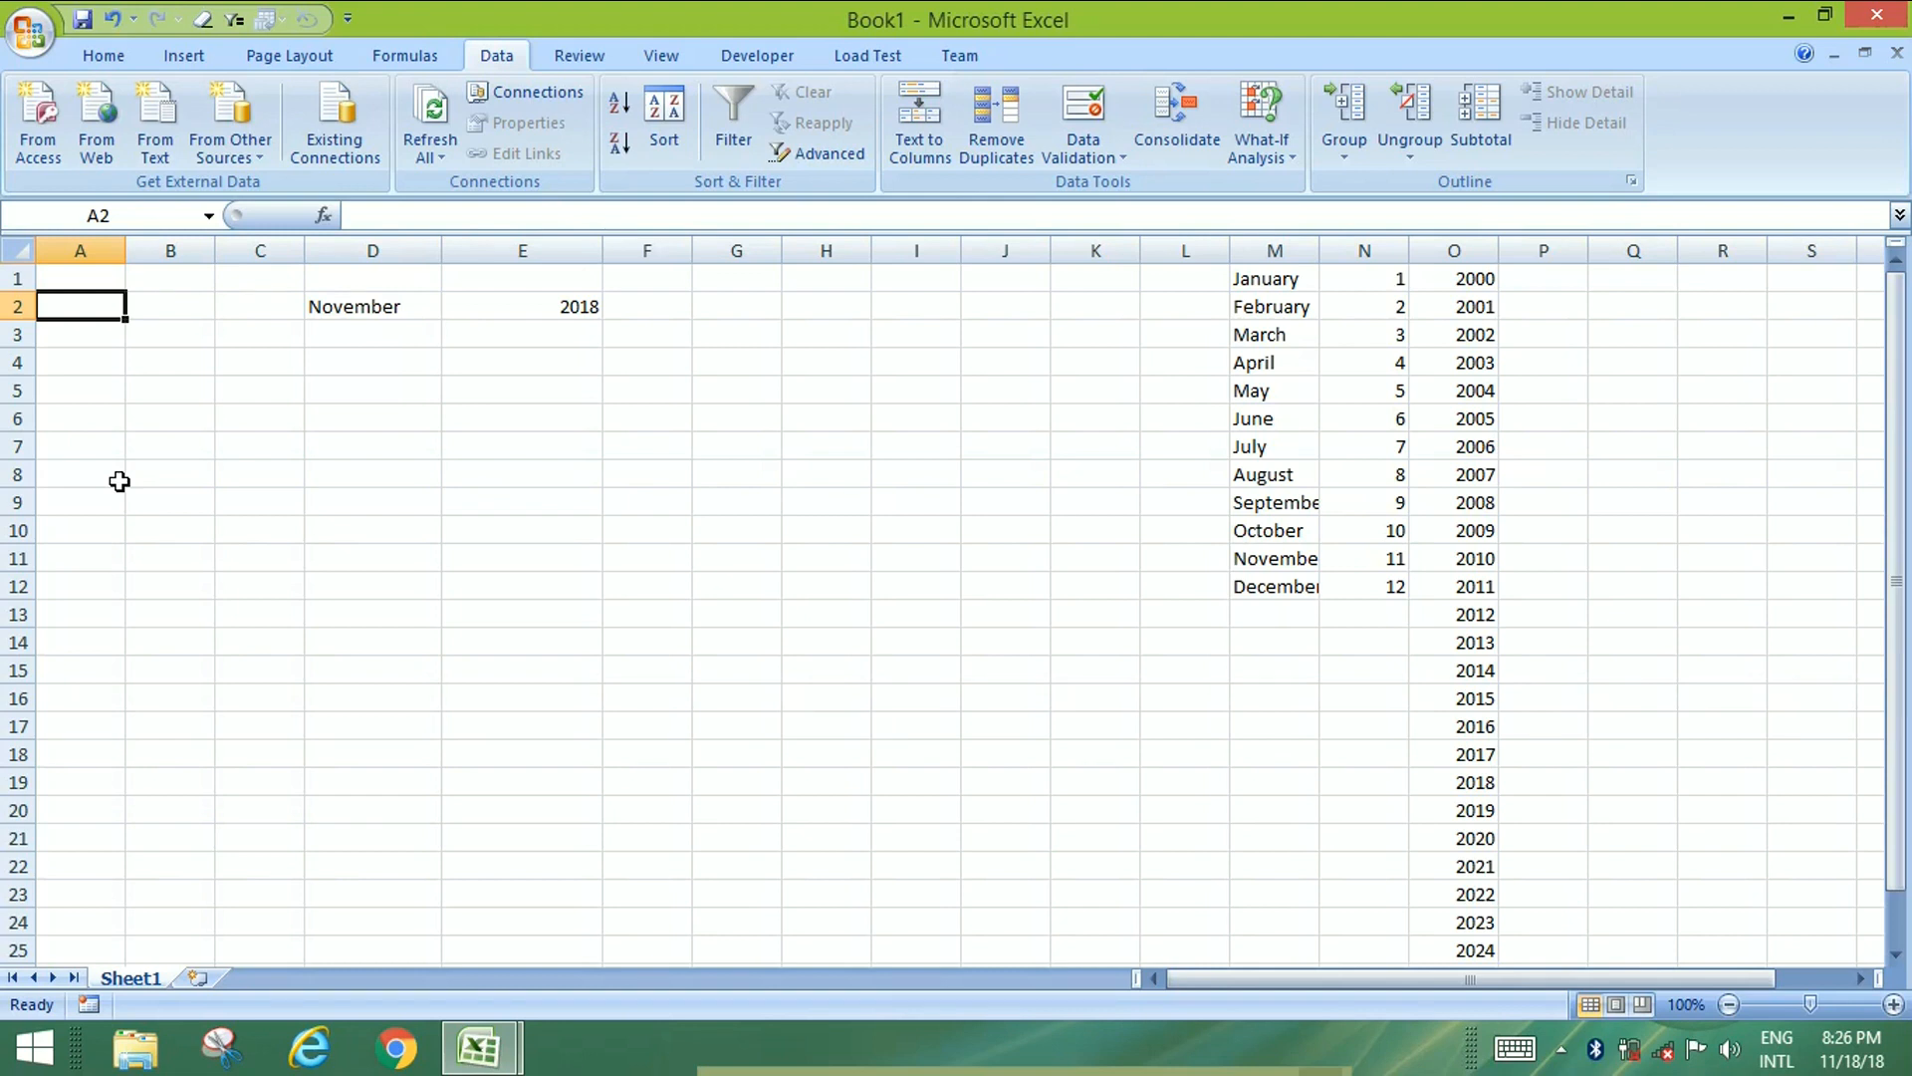
type("=")
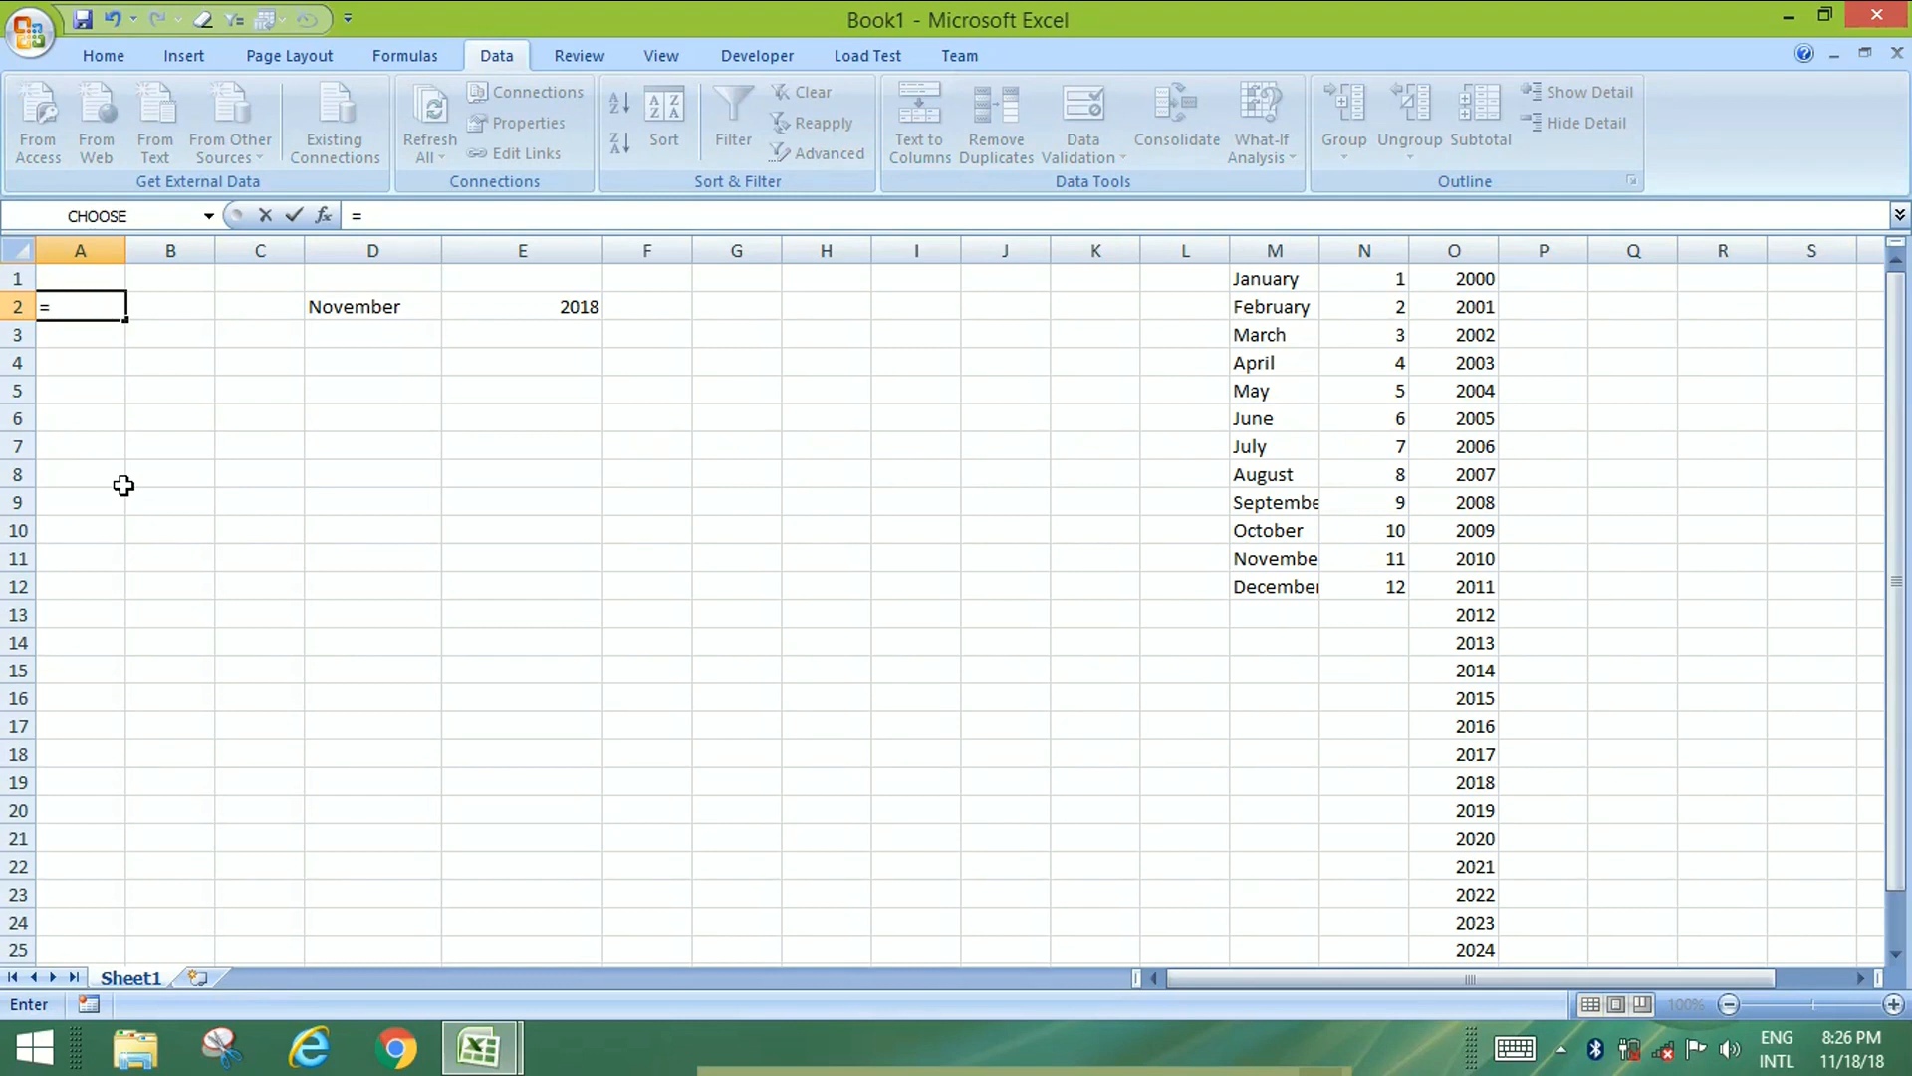
type("date(")
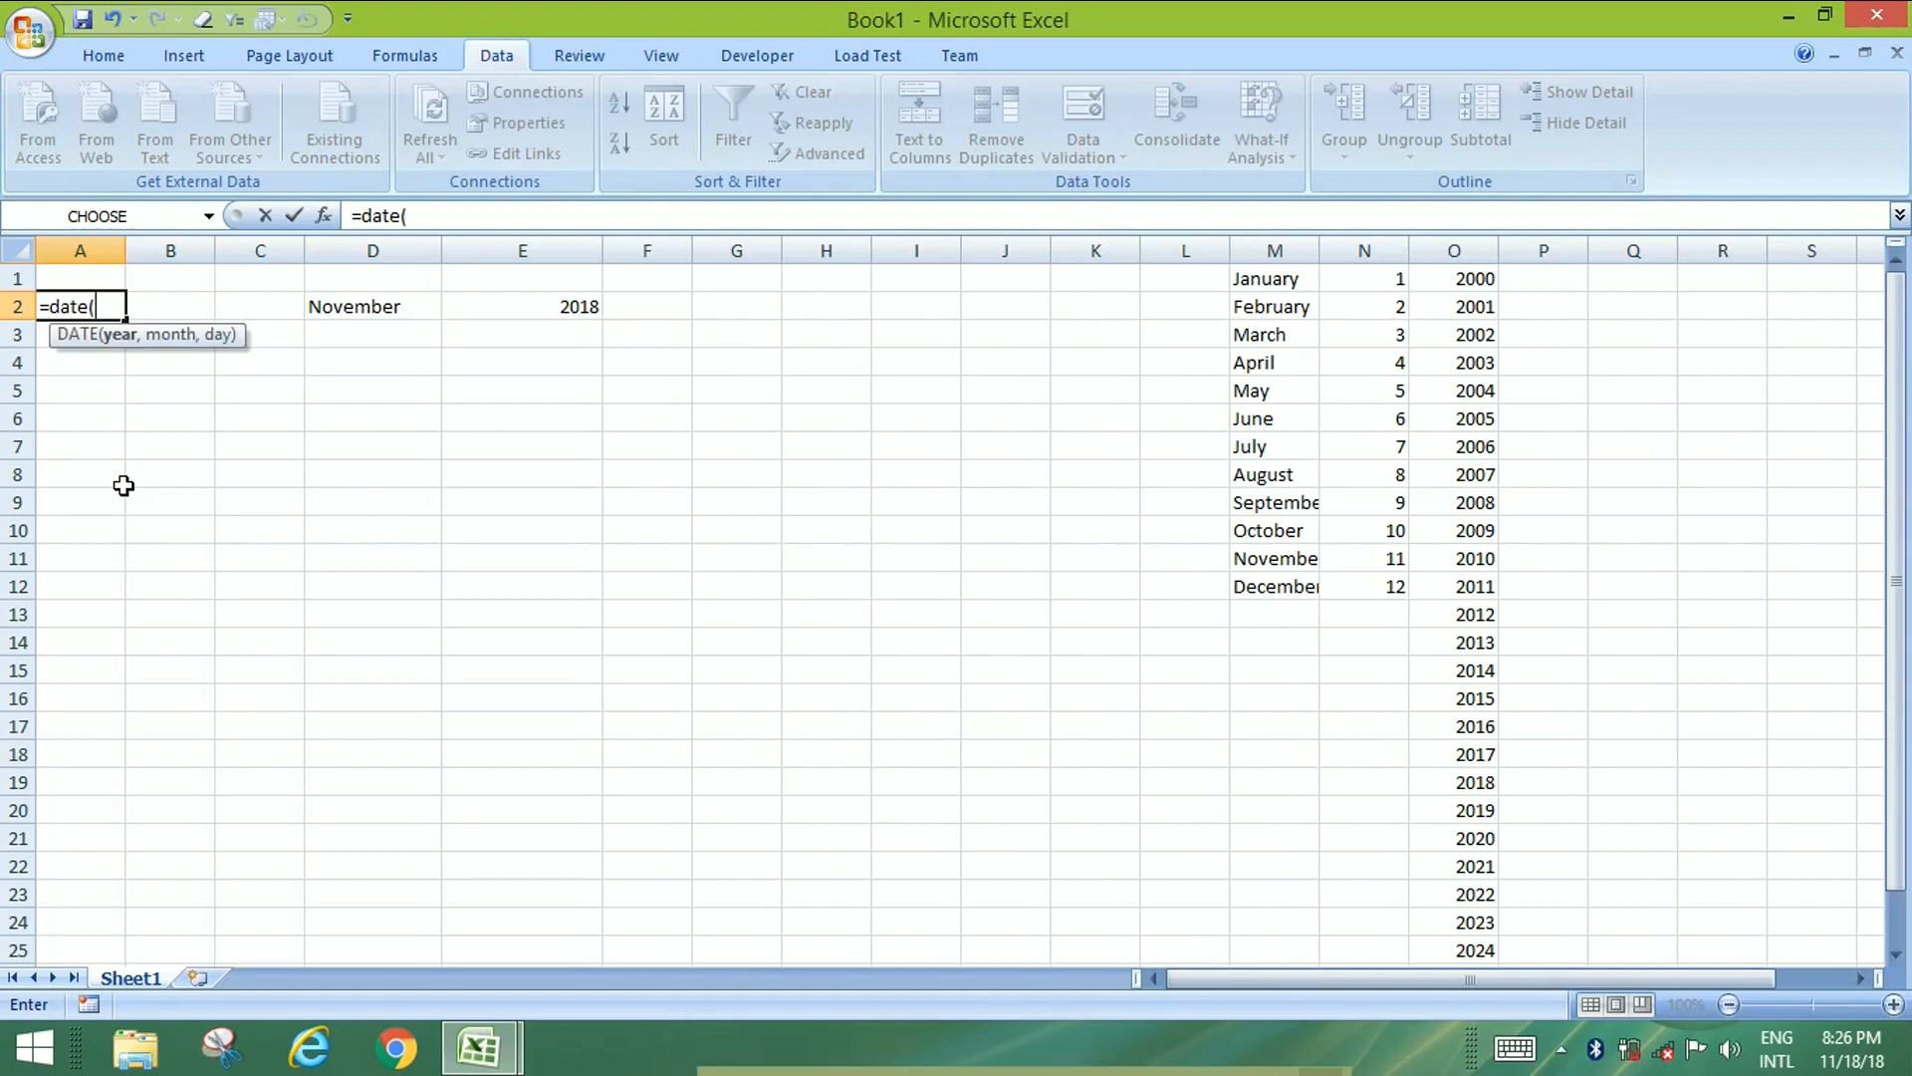
key("Right")
key("Right")
key("Right")
key("Right")
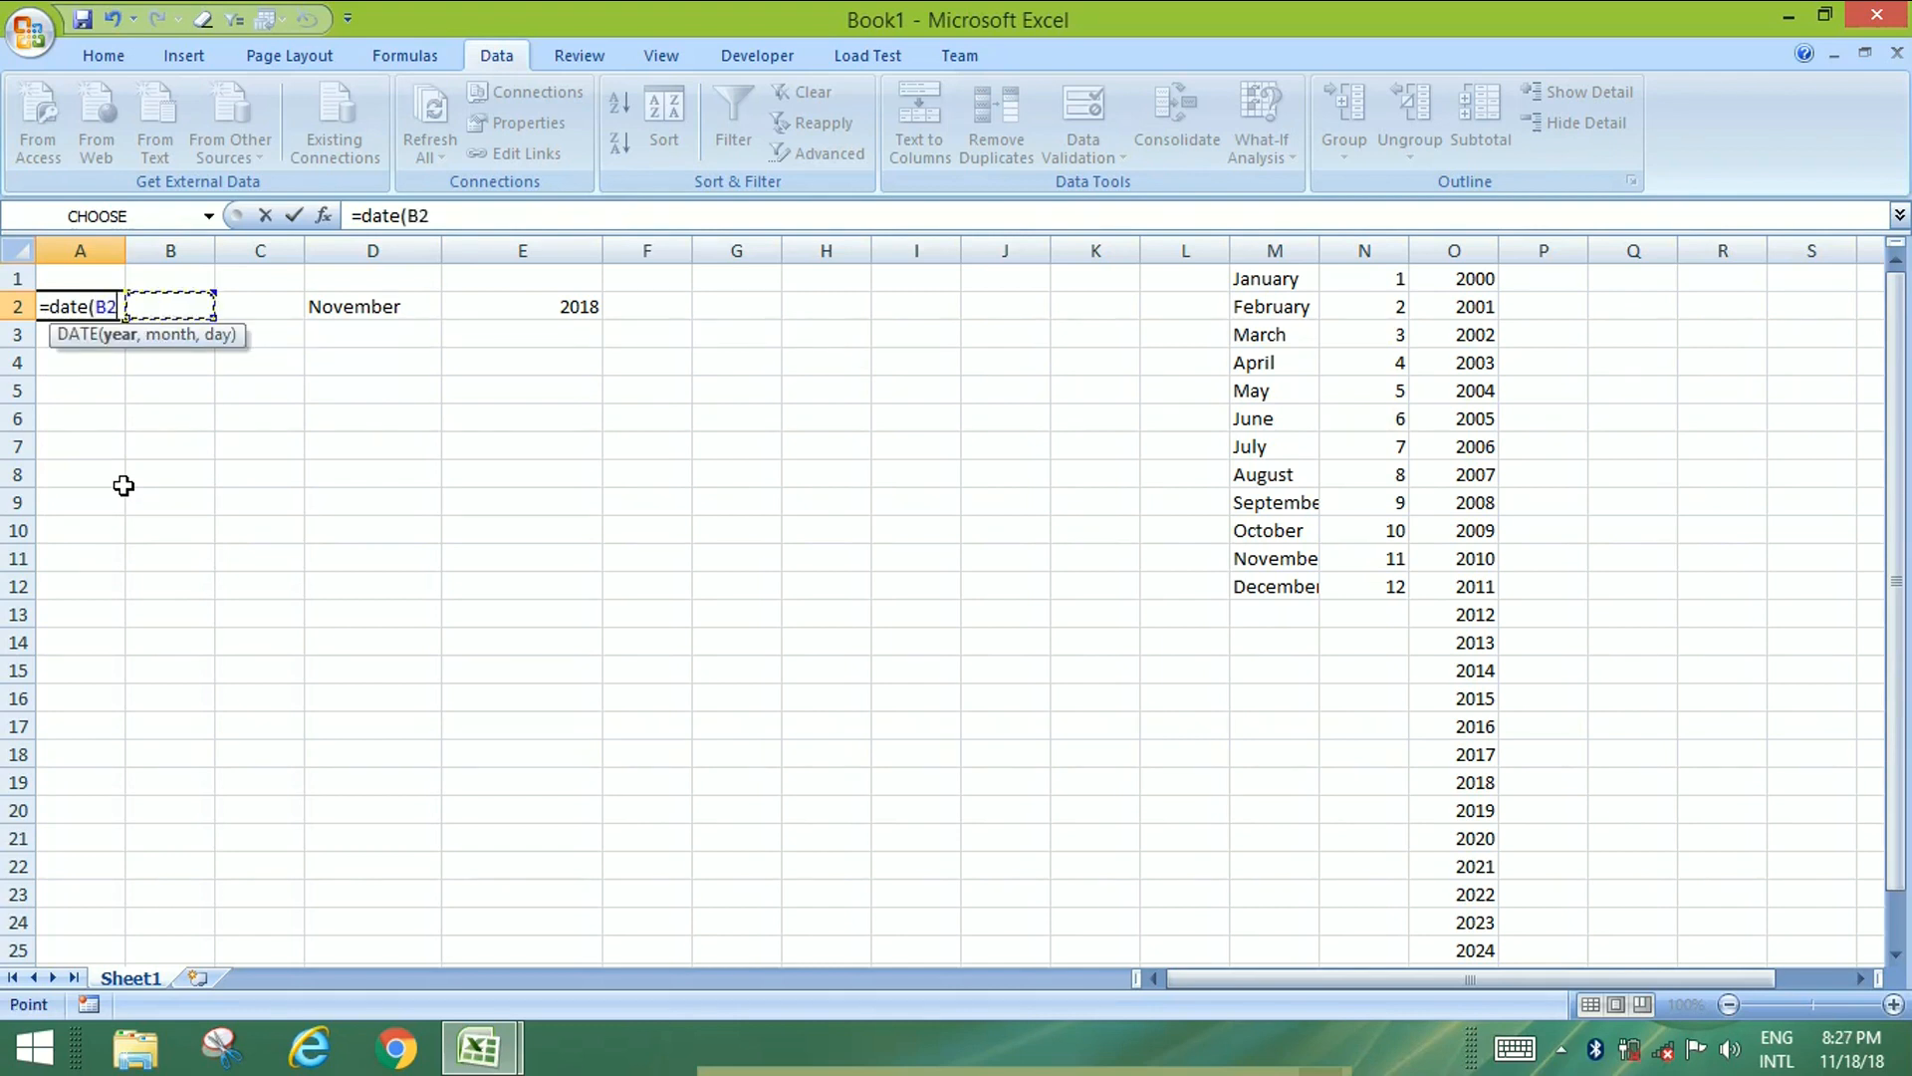
type(",")
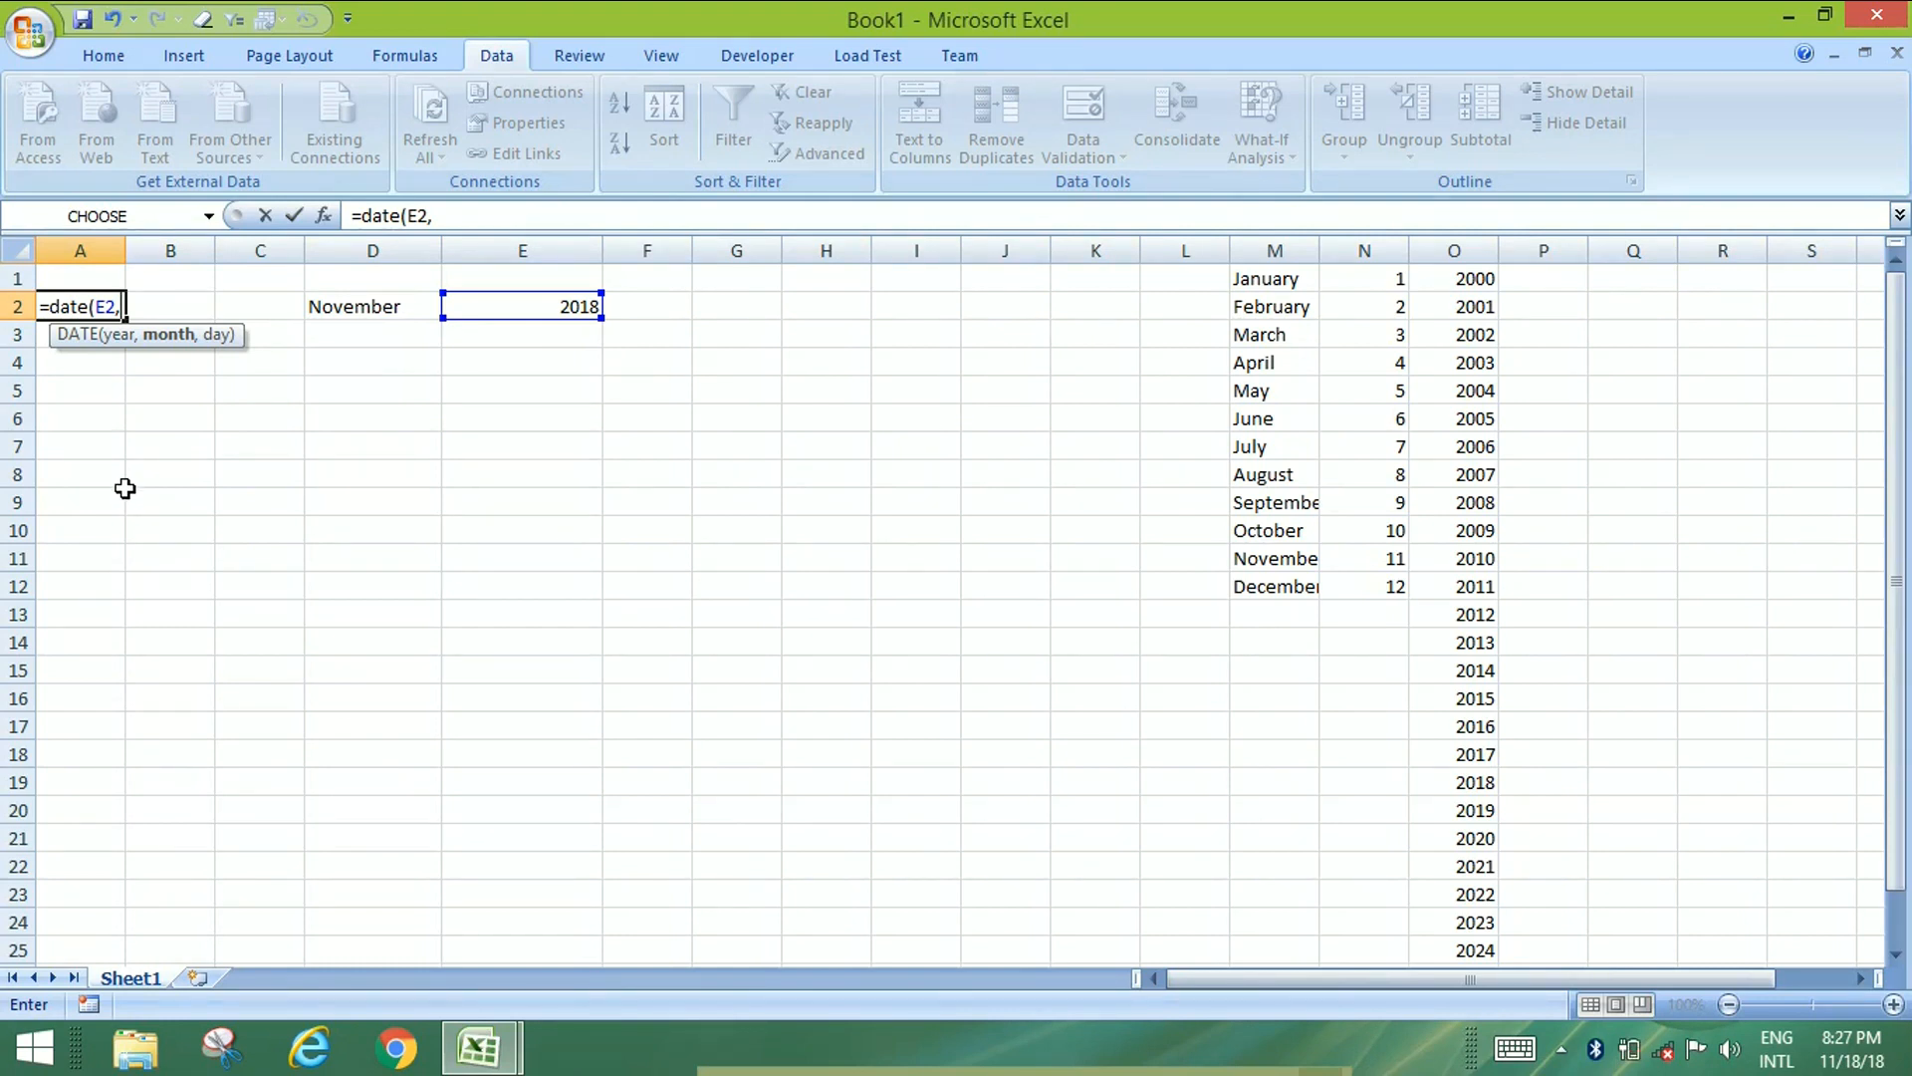
Complete the DATE formula in A2 with VLOOKUP(D2,$M:$N,2,0) as the month and 1 as the day.
type("vl")
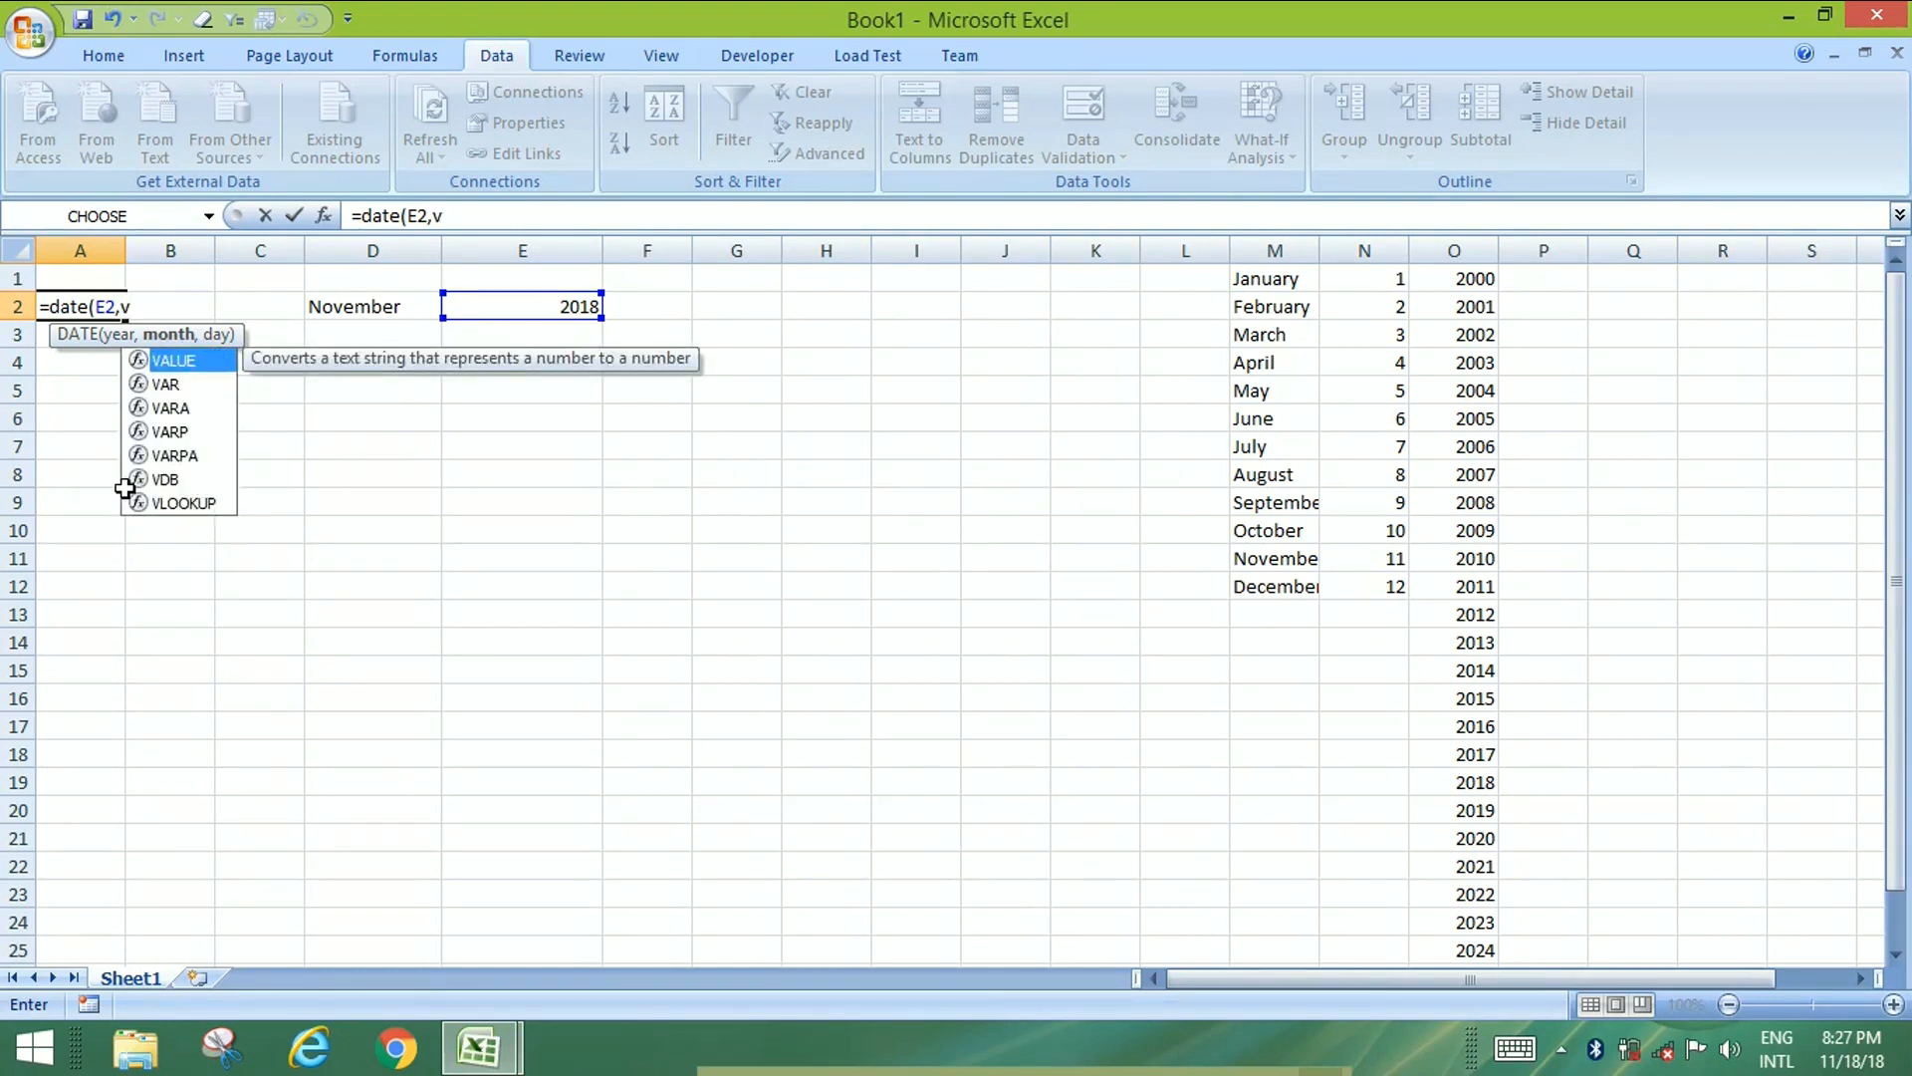
key("Tab")
key("Right")
key("Right")
key("Right")
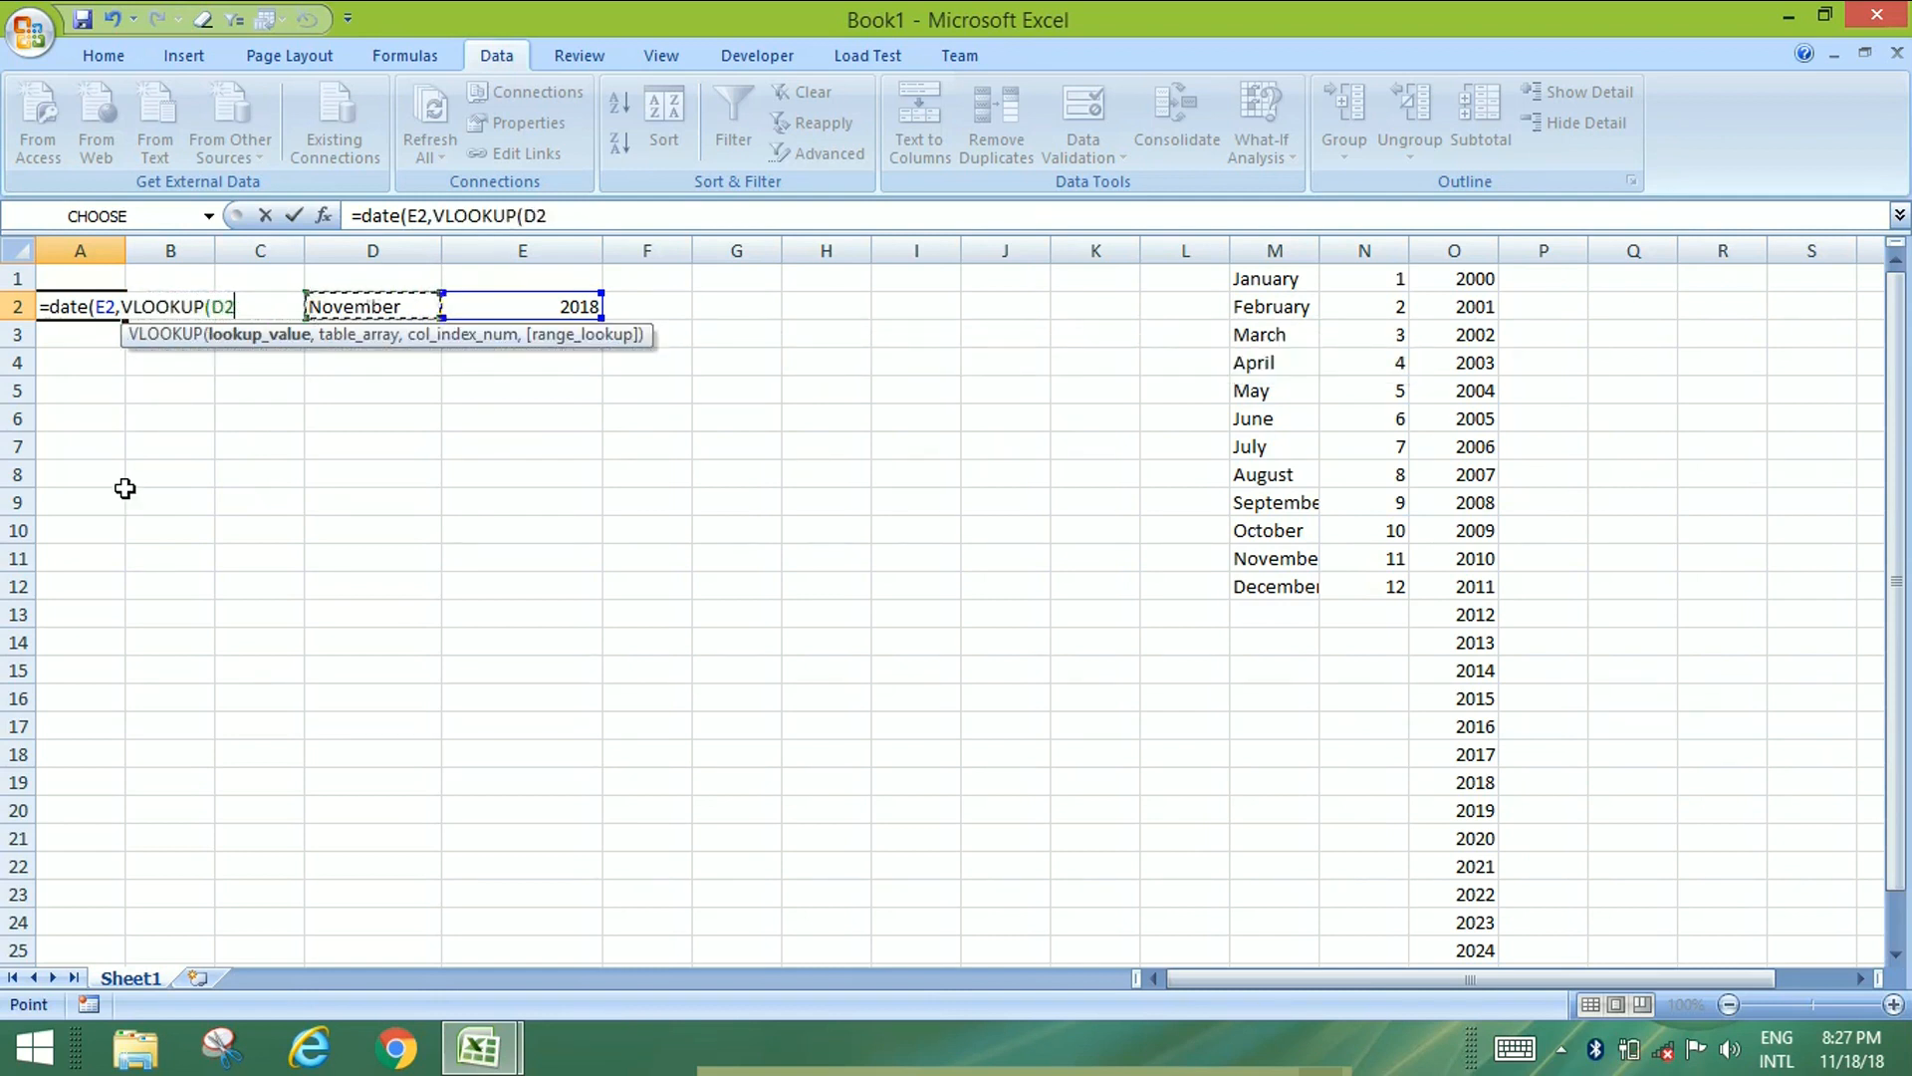
type(",")
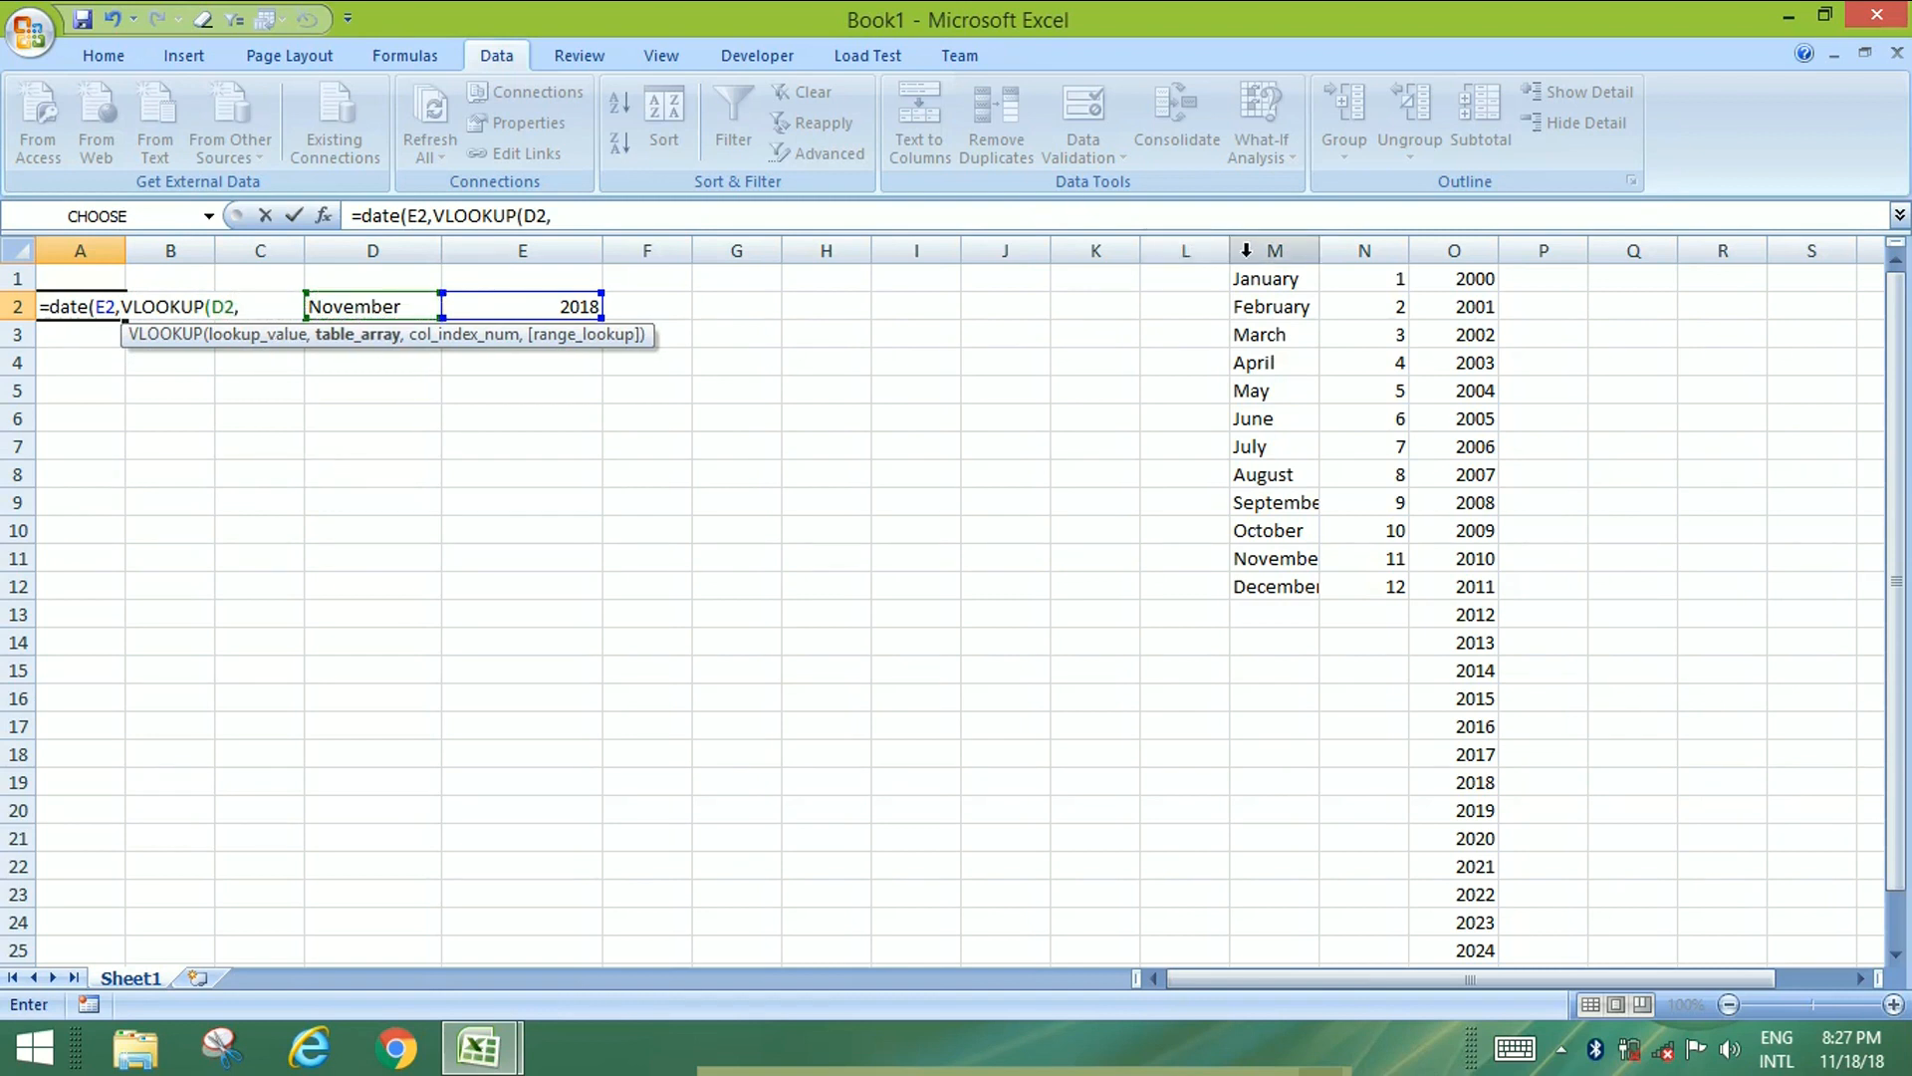
left_click_drag(1262, 248, 1355, 249)
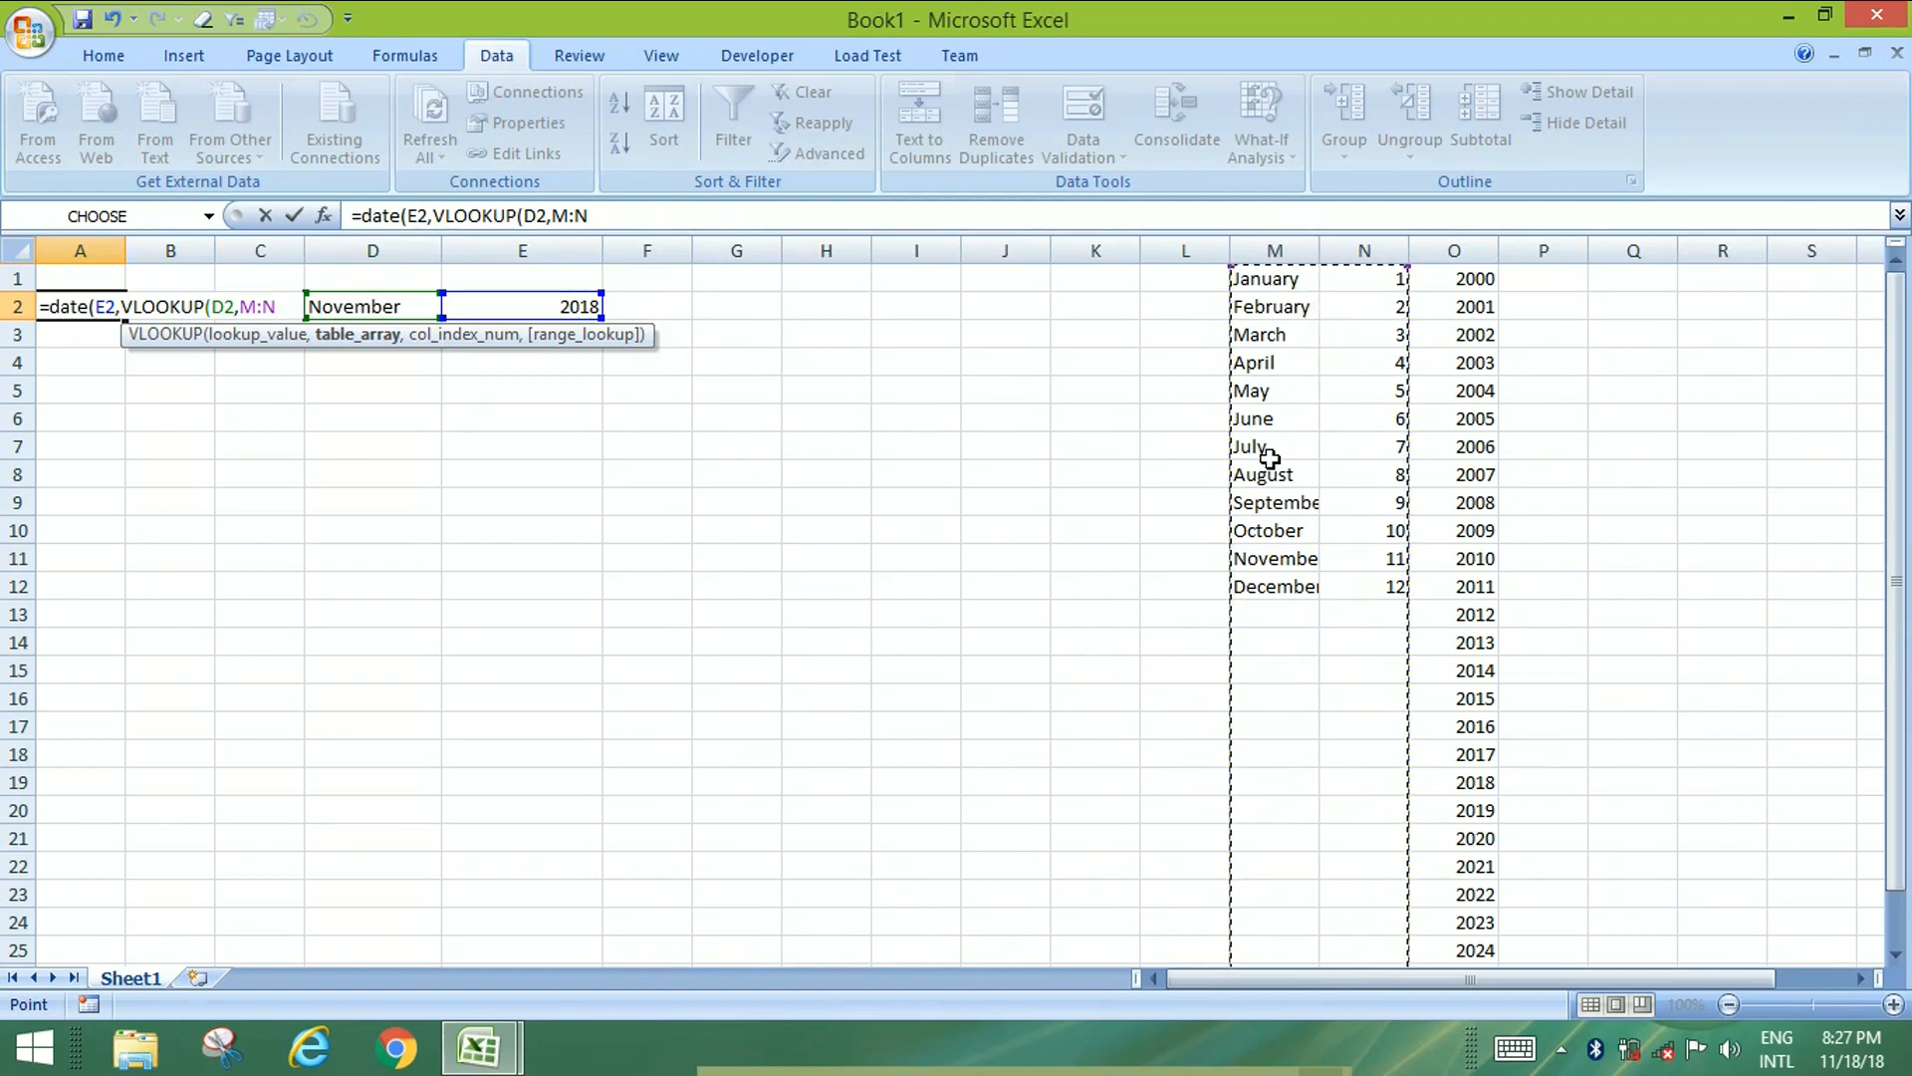
key("F4")
type(",")
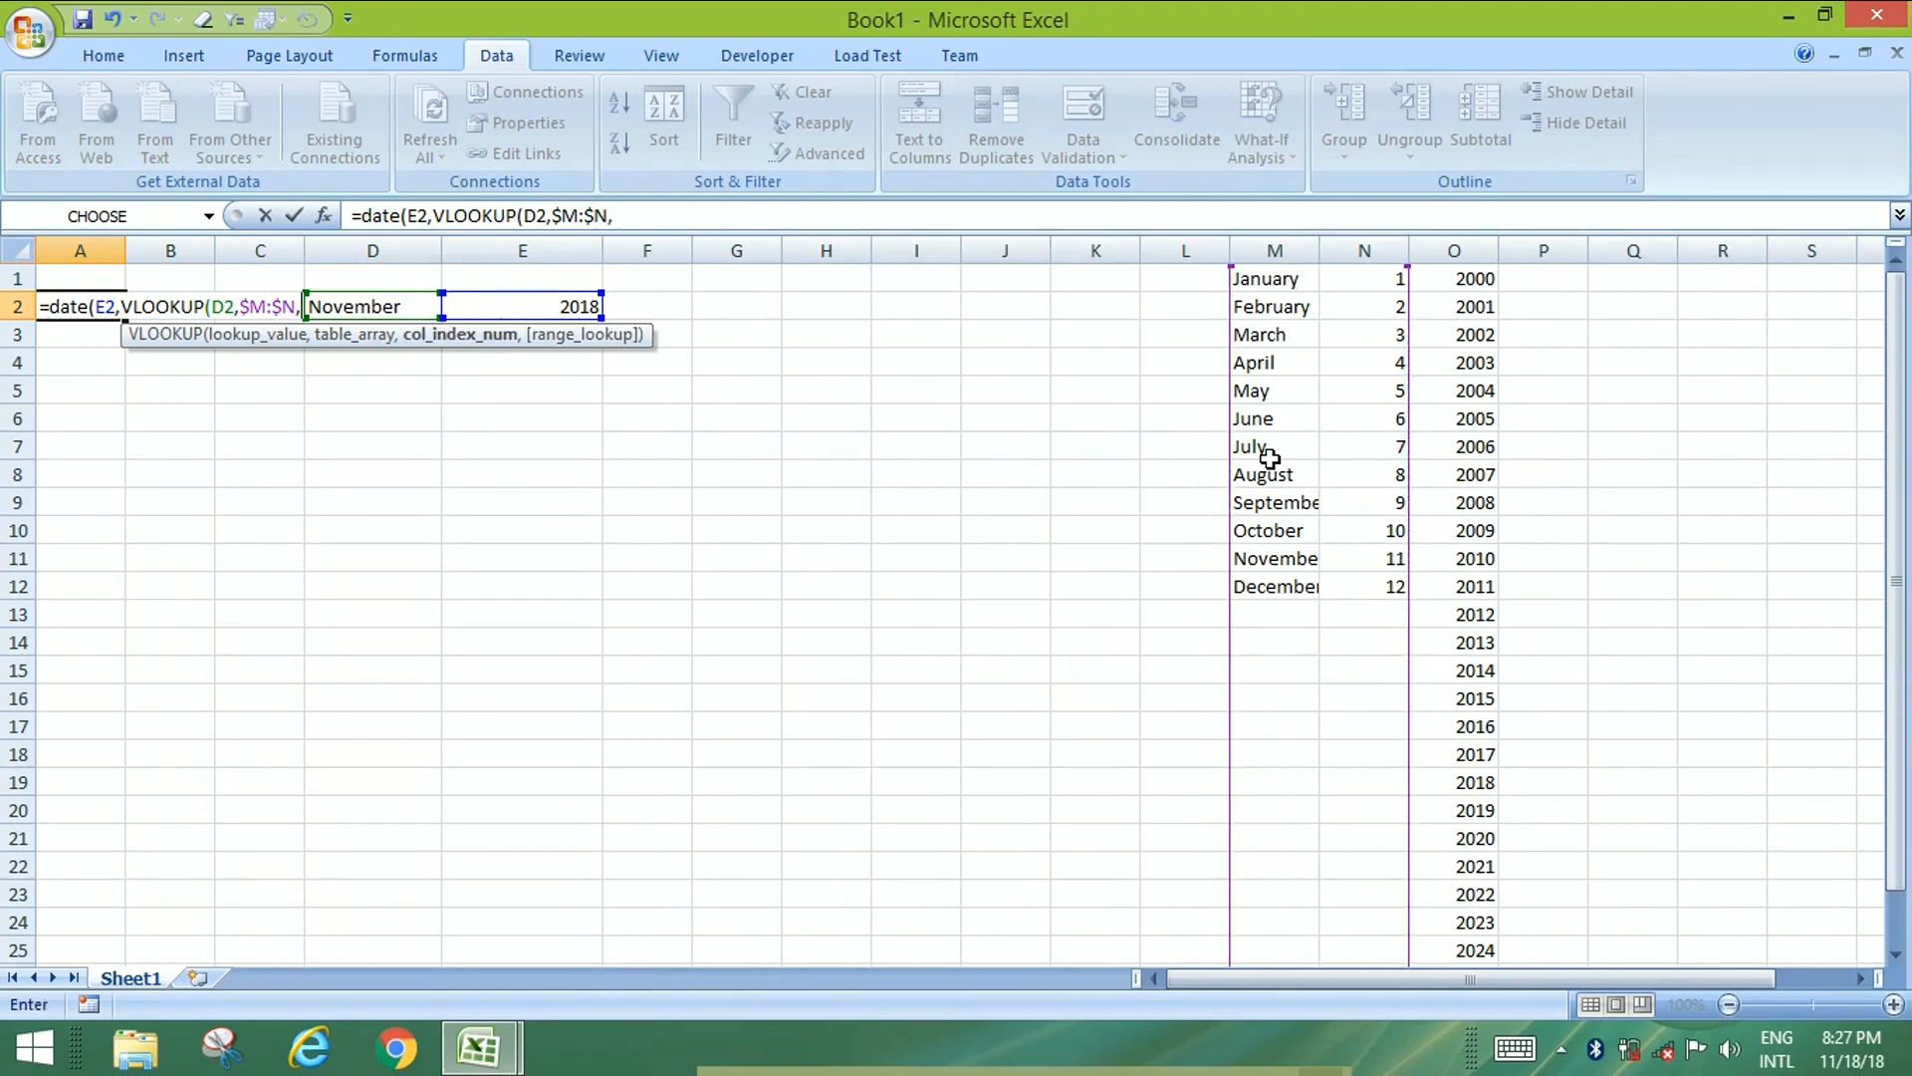
type("2,")
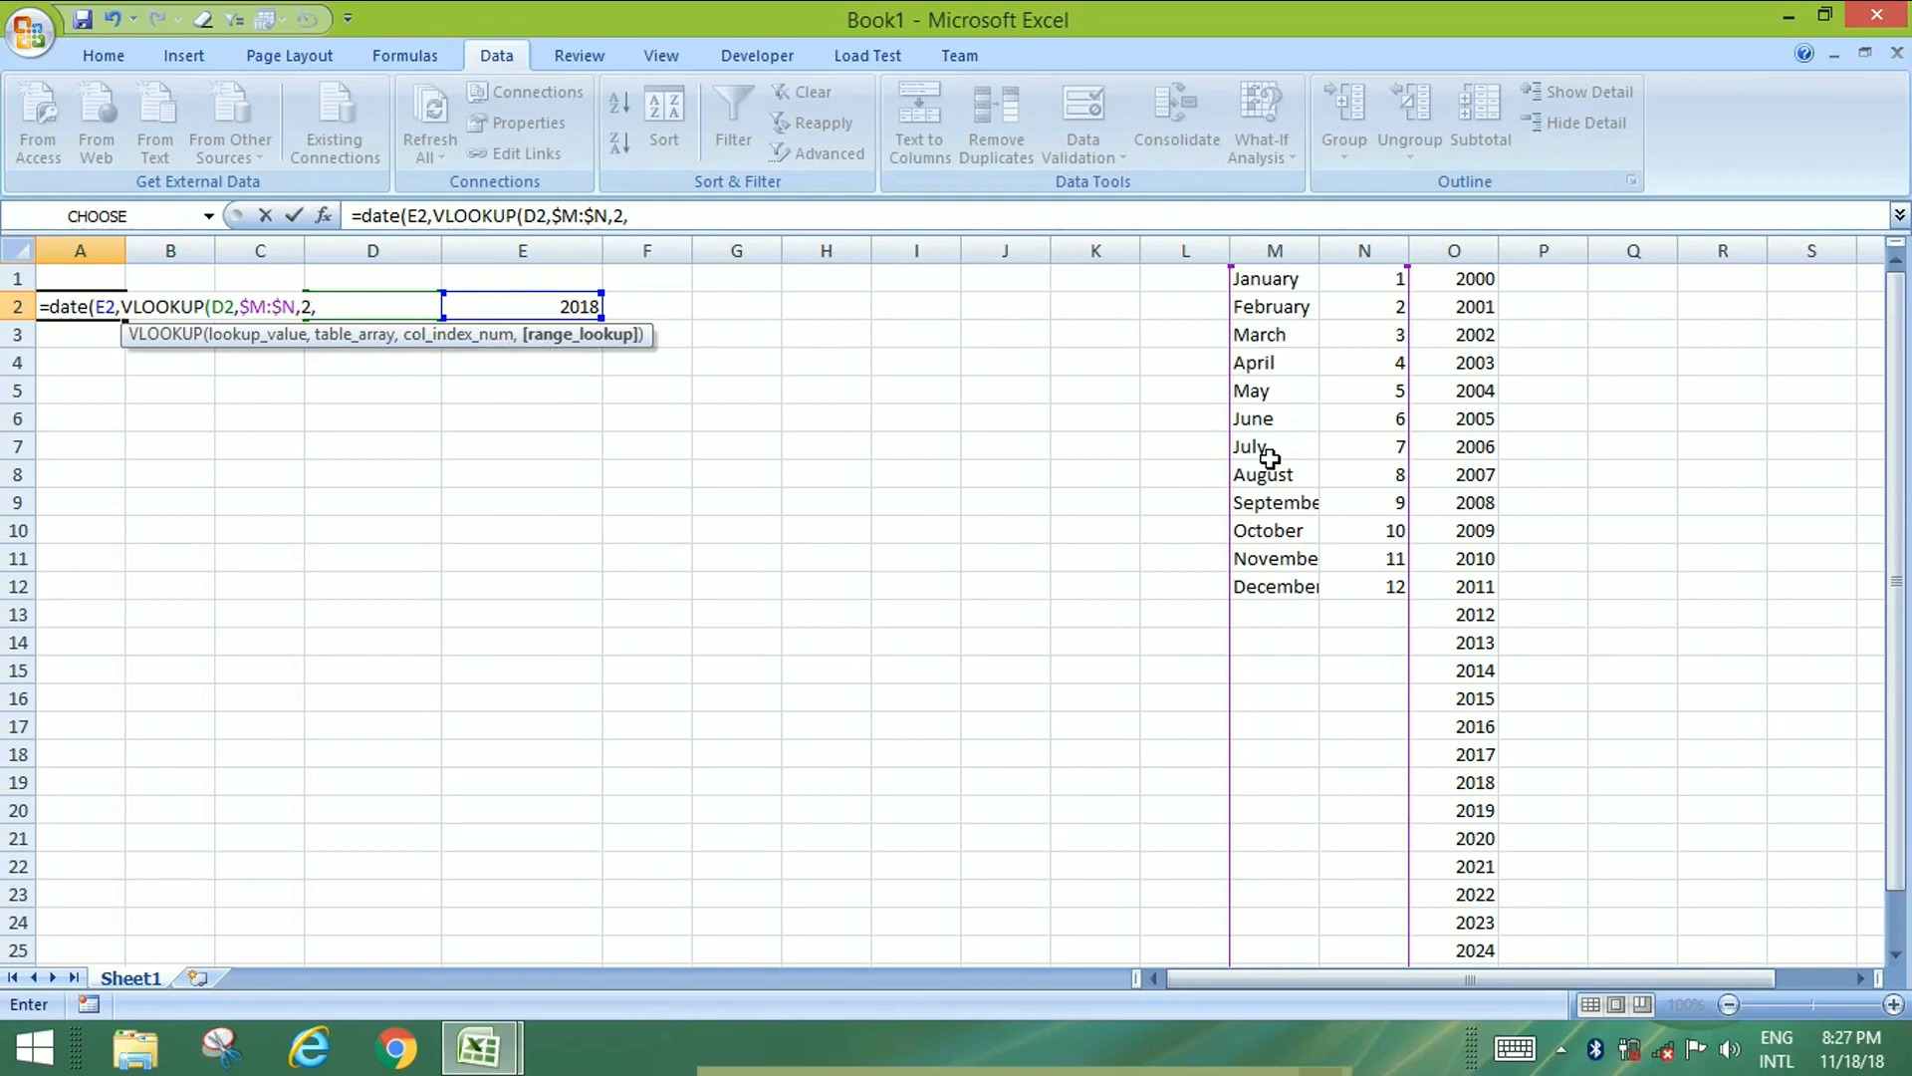
type("0)")
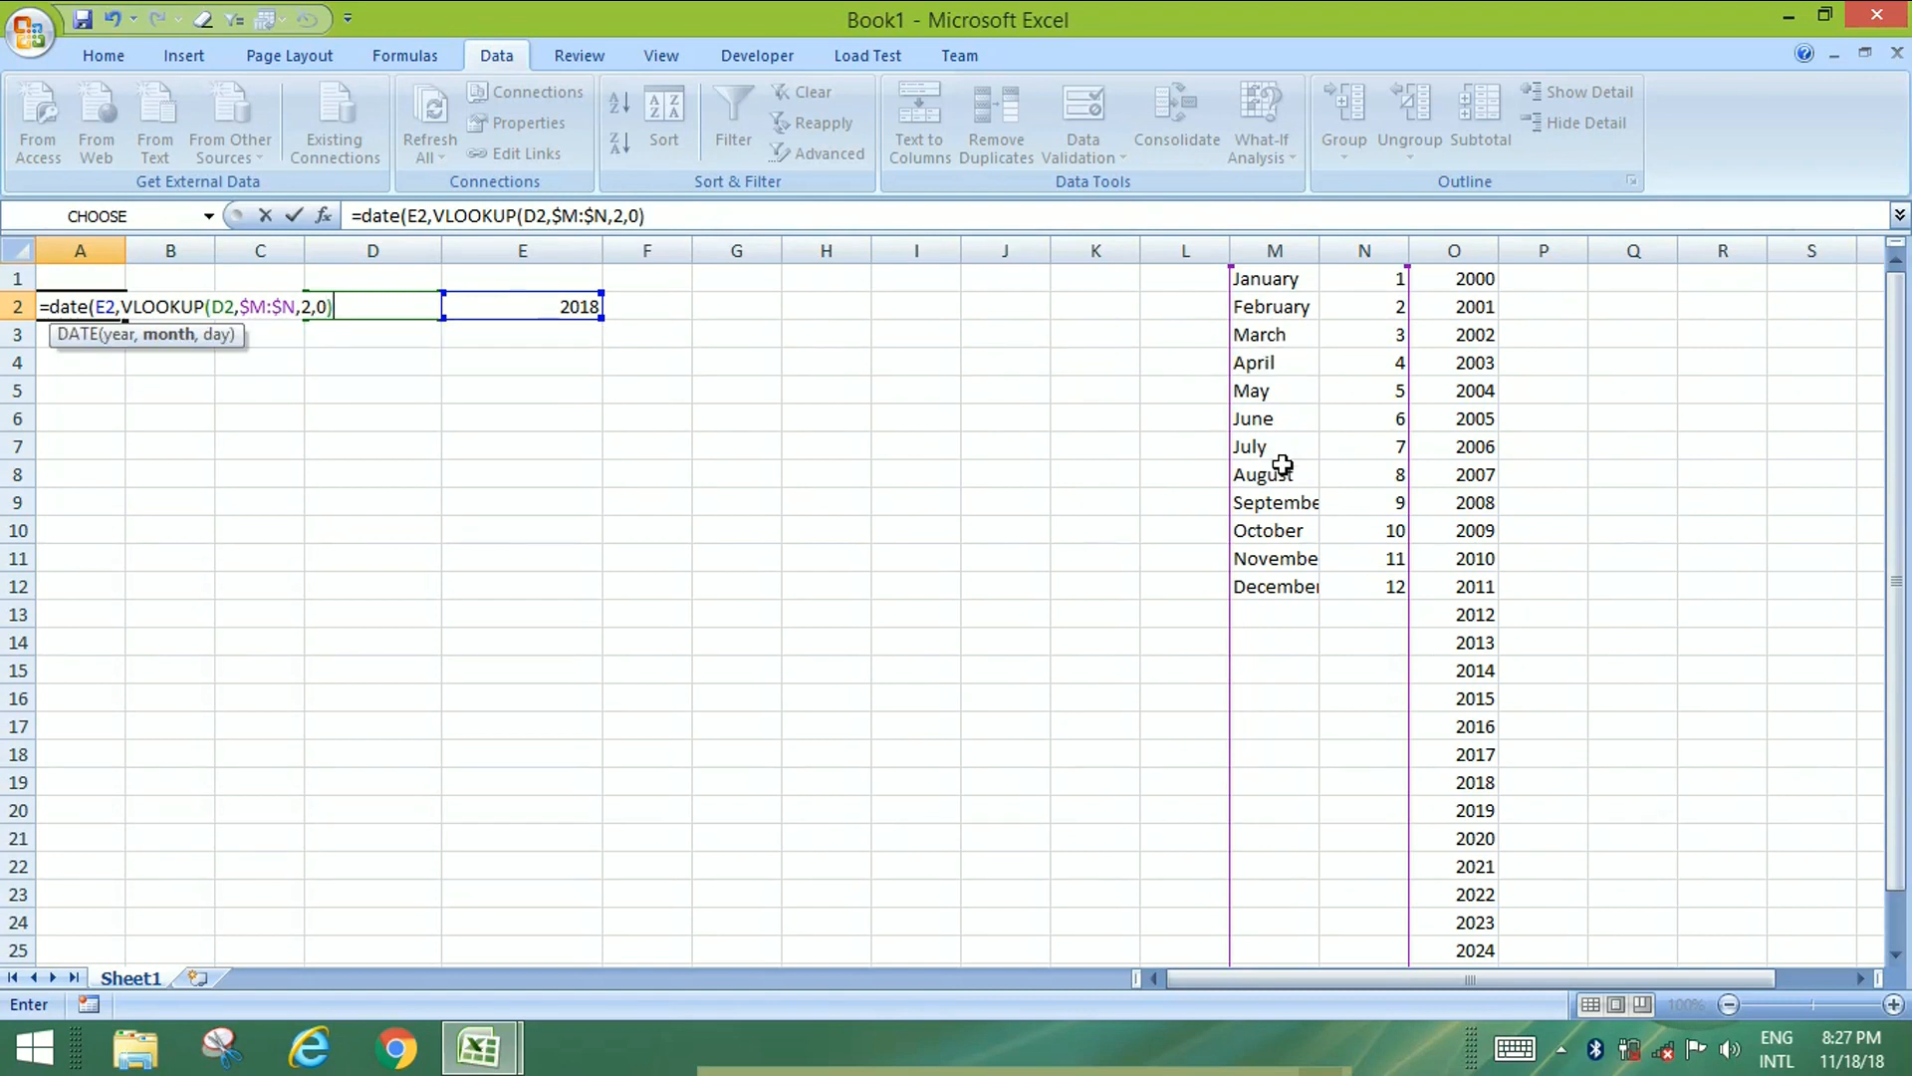
type(",1)")
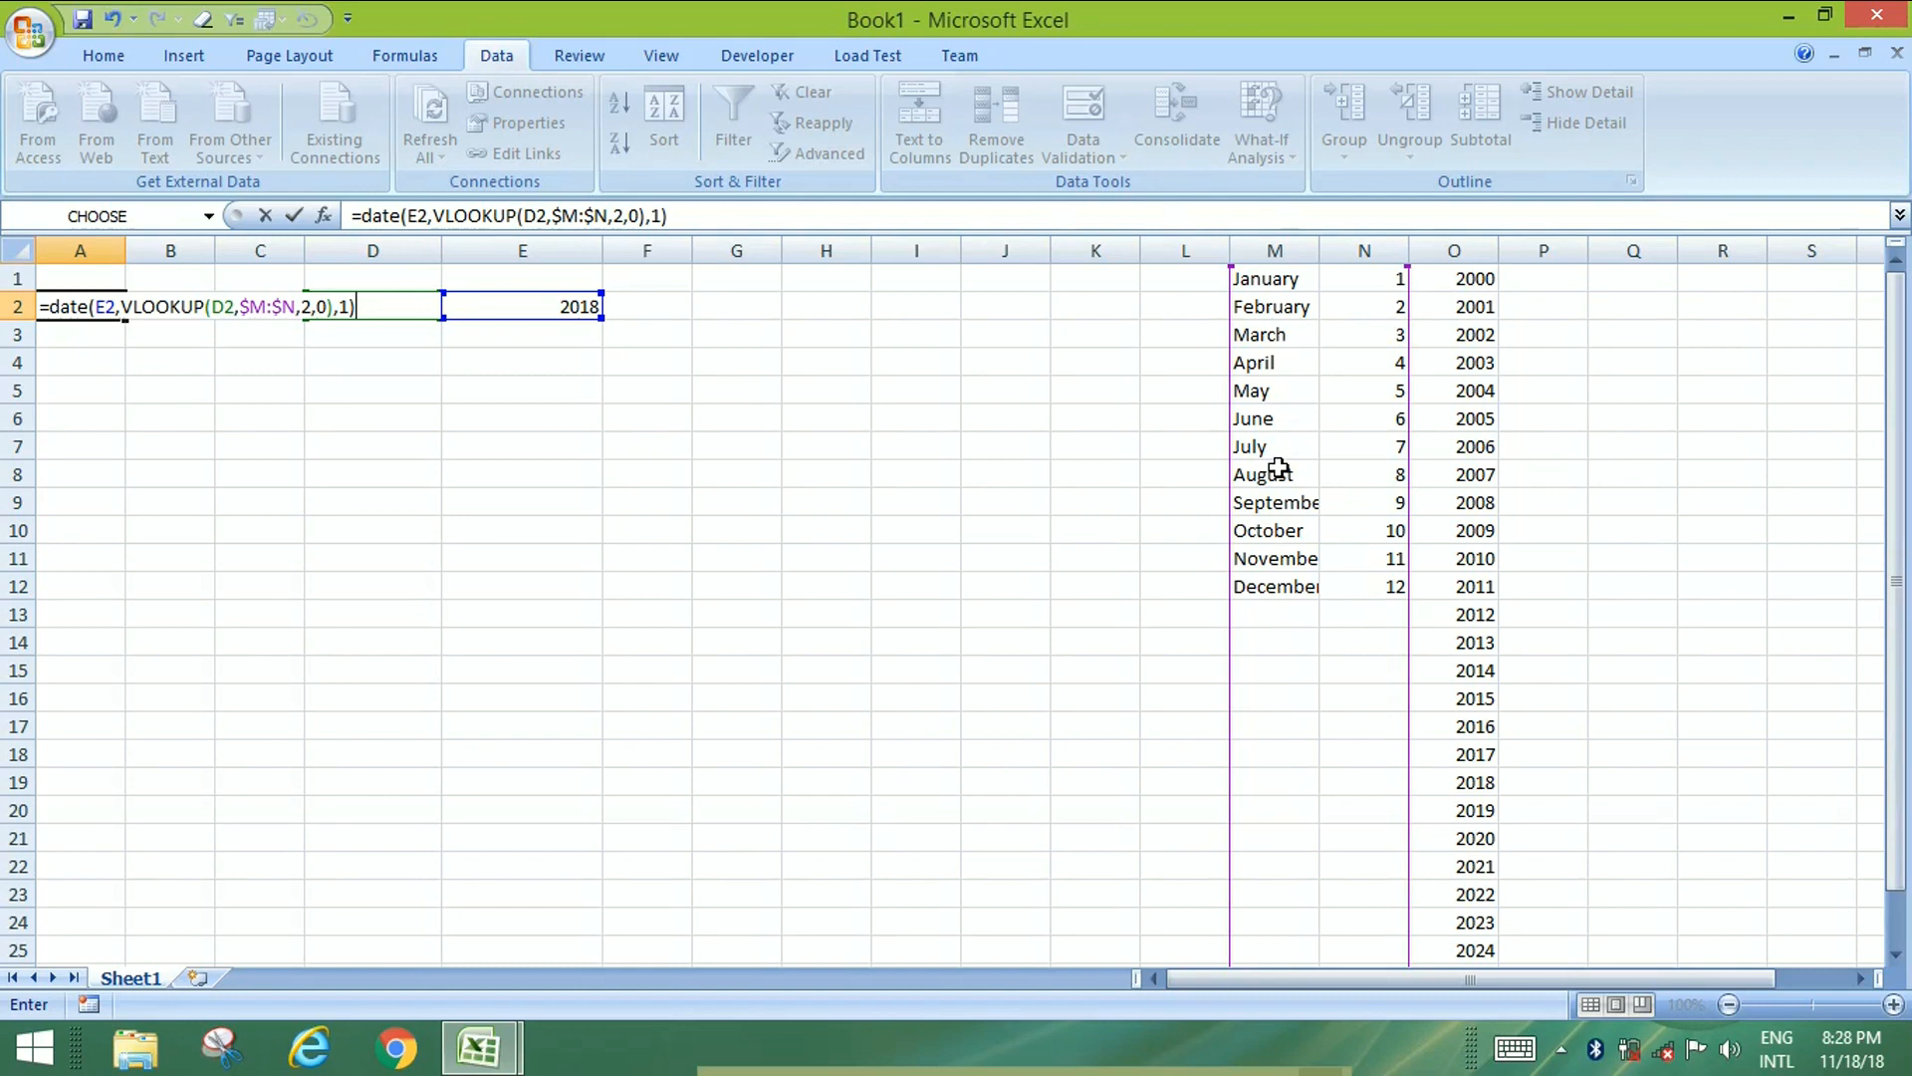
key("Return")
key("Up")
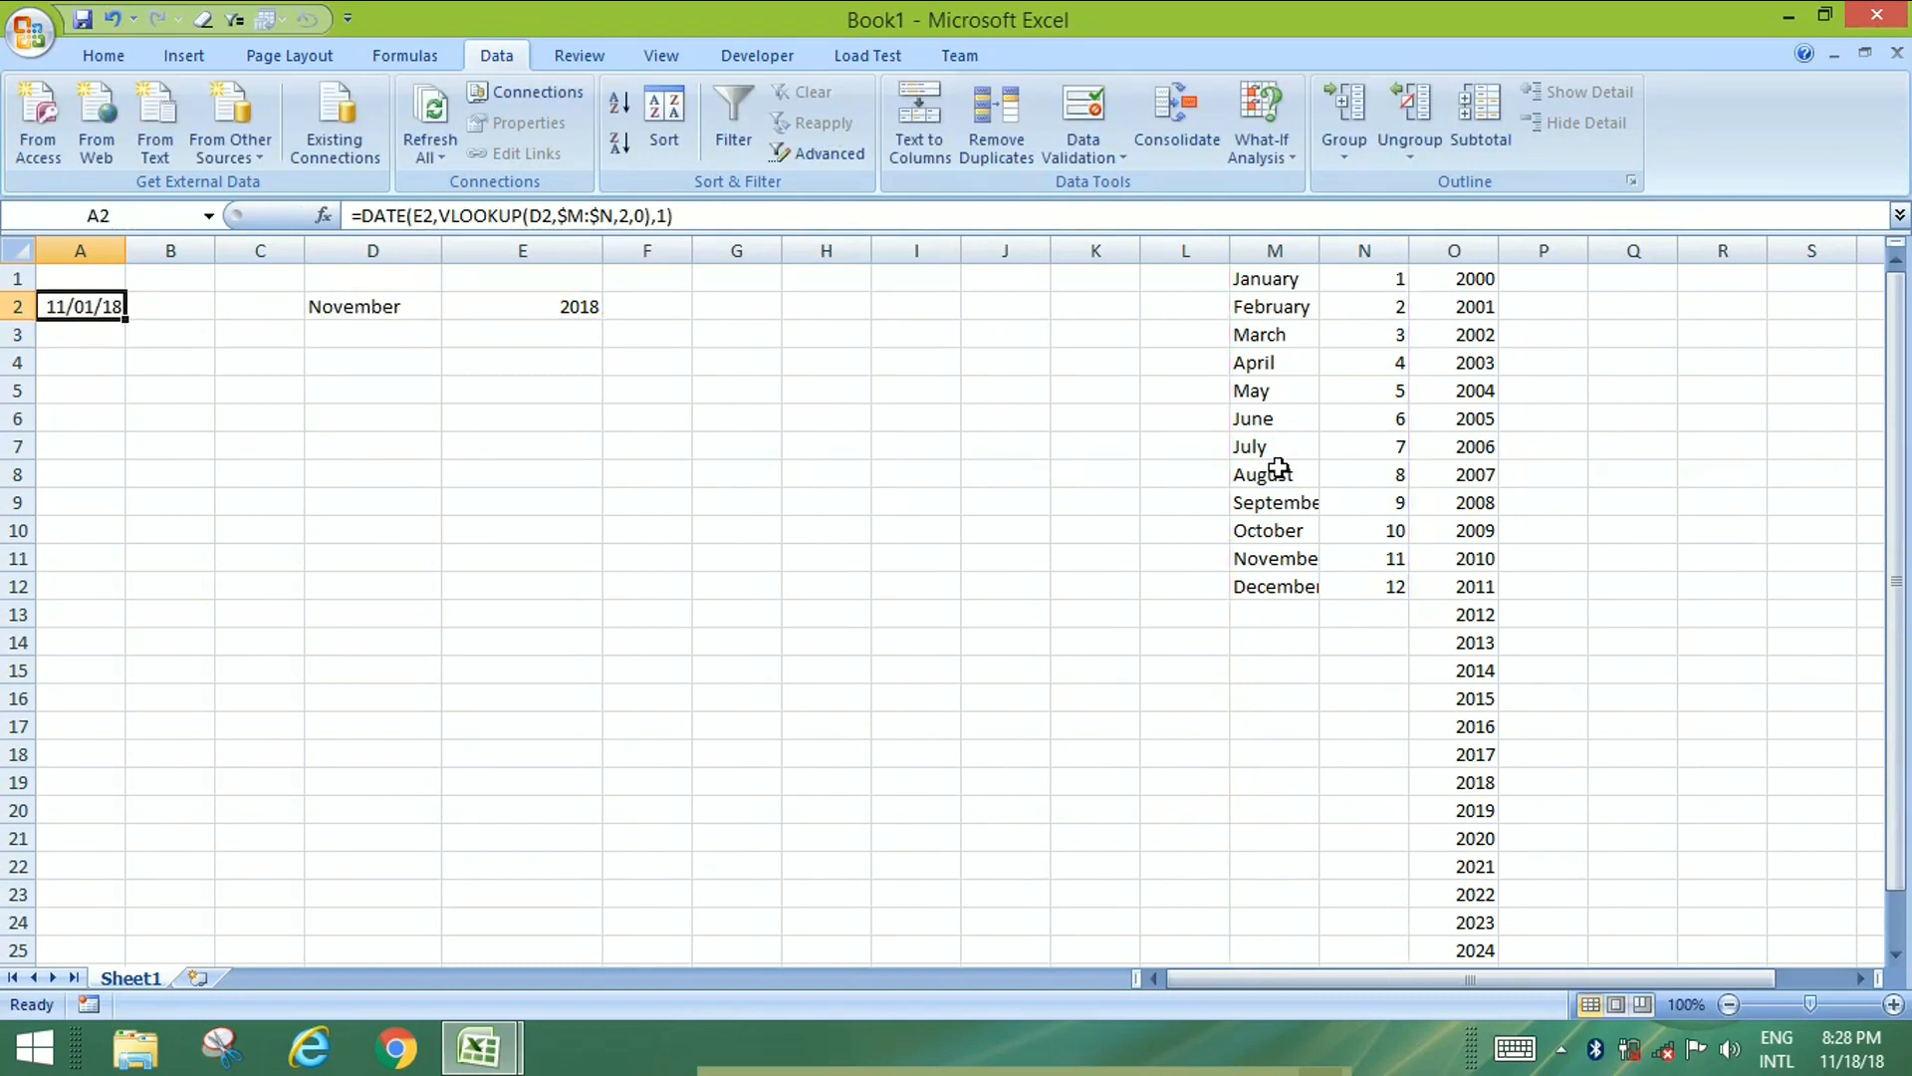
Enter =EOMONTH(A2,0) in cell A3 to calculate the last day of the selected month.
key("Down")
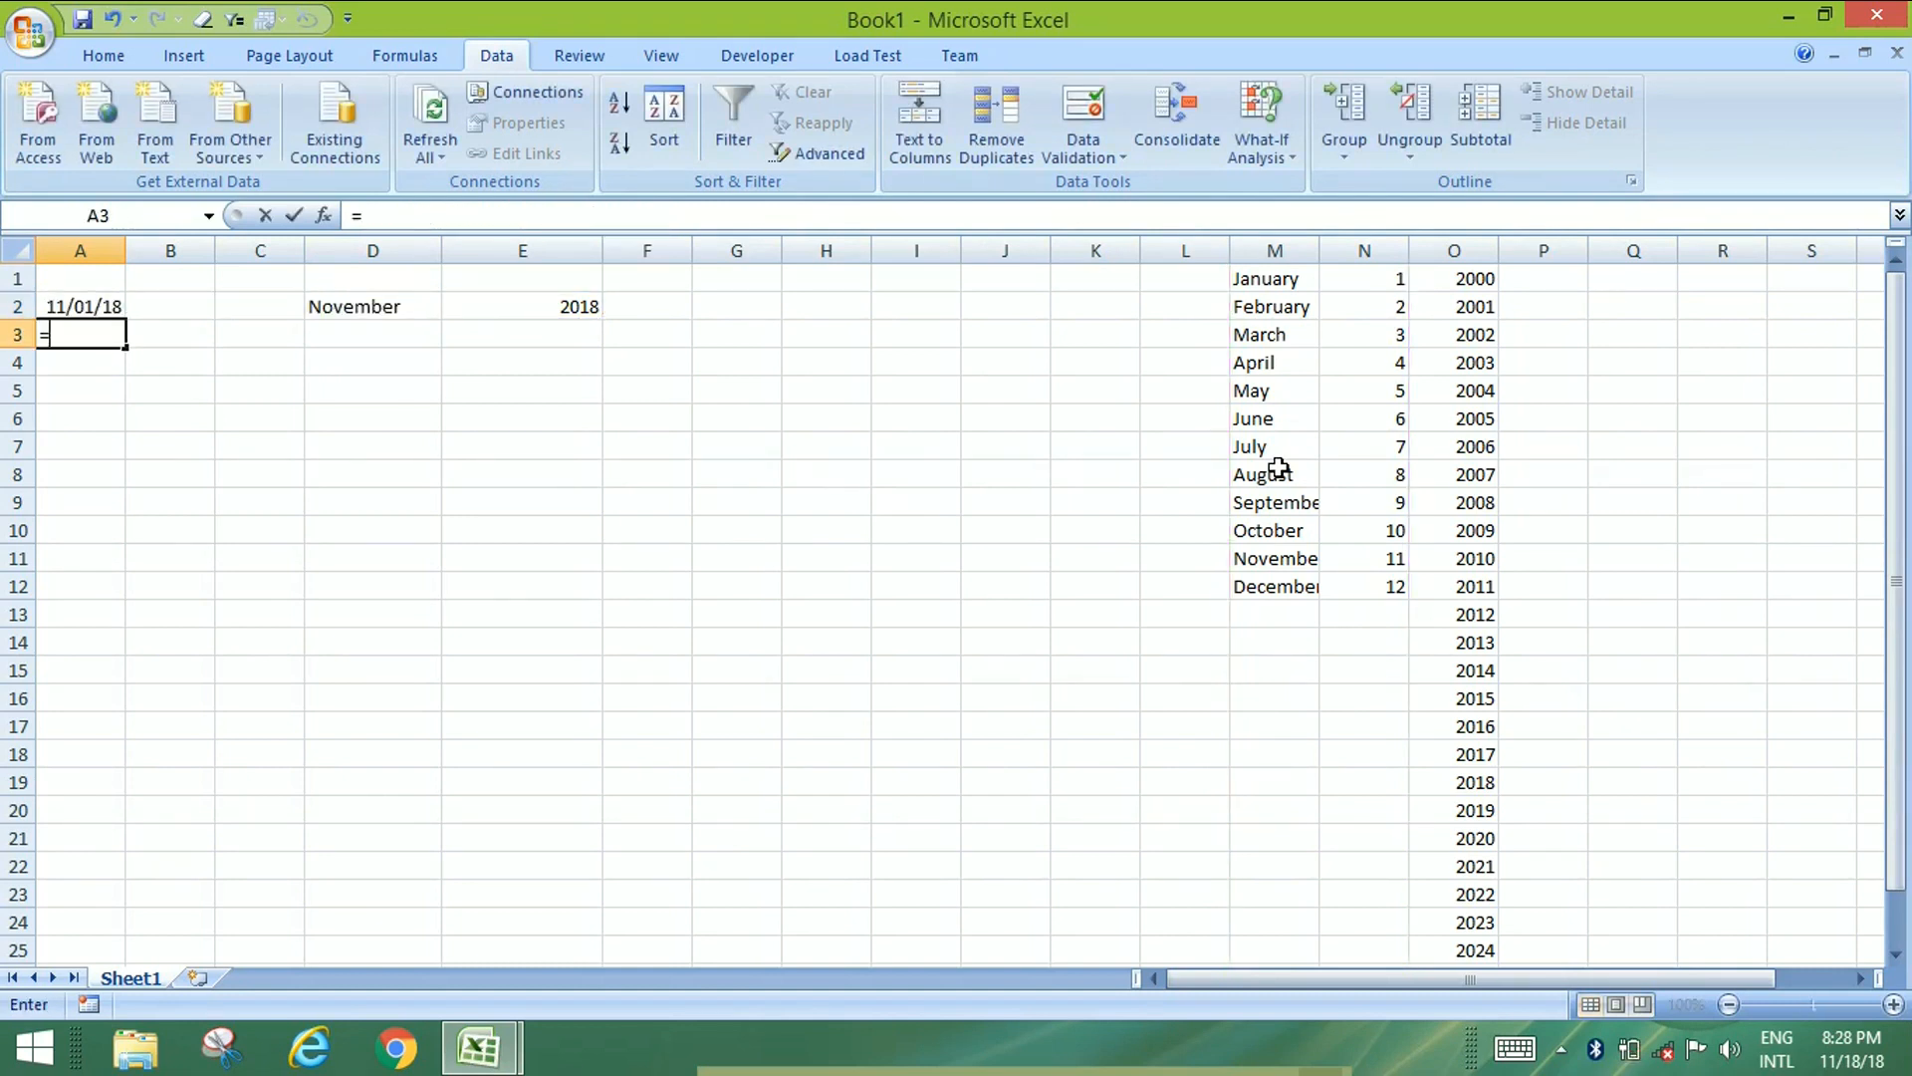
type("=eom")
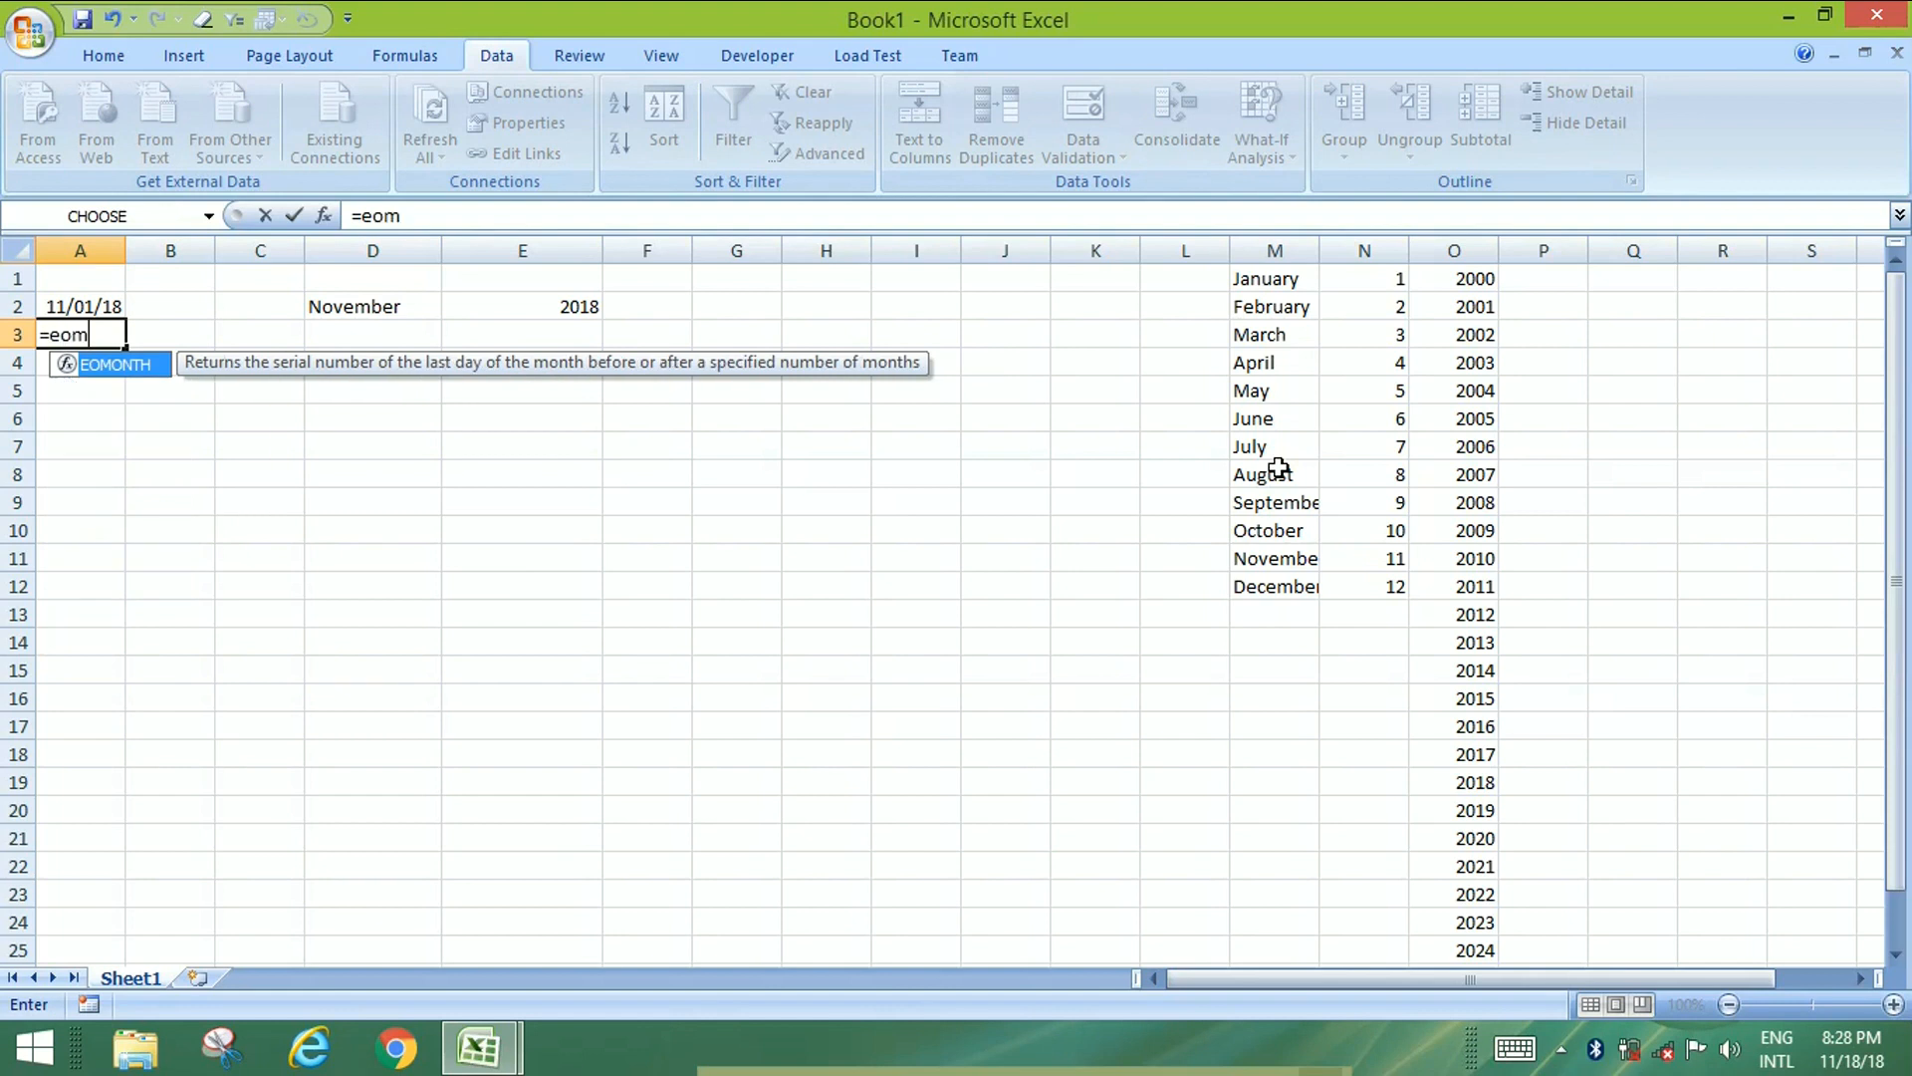
type("onth(")
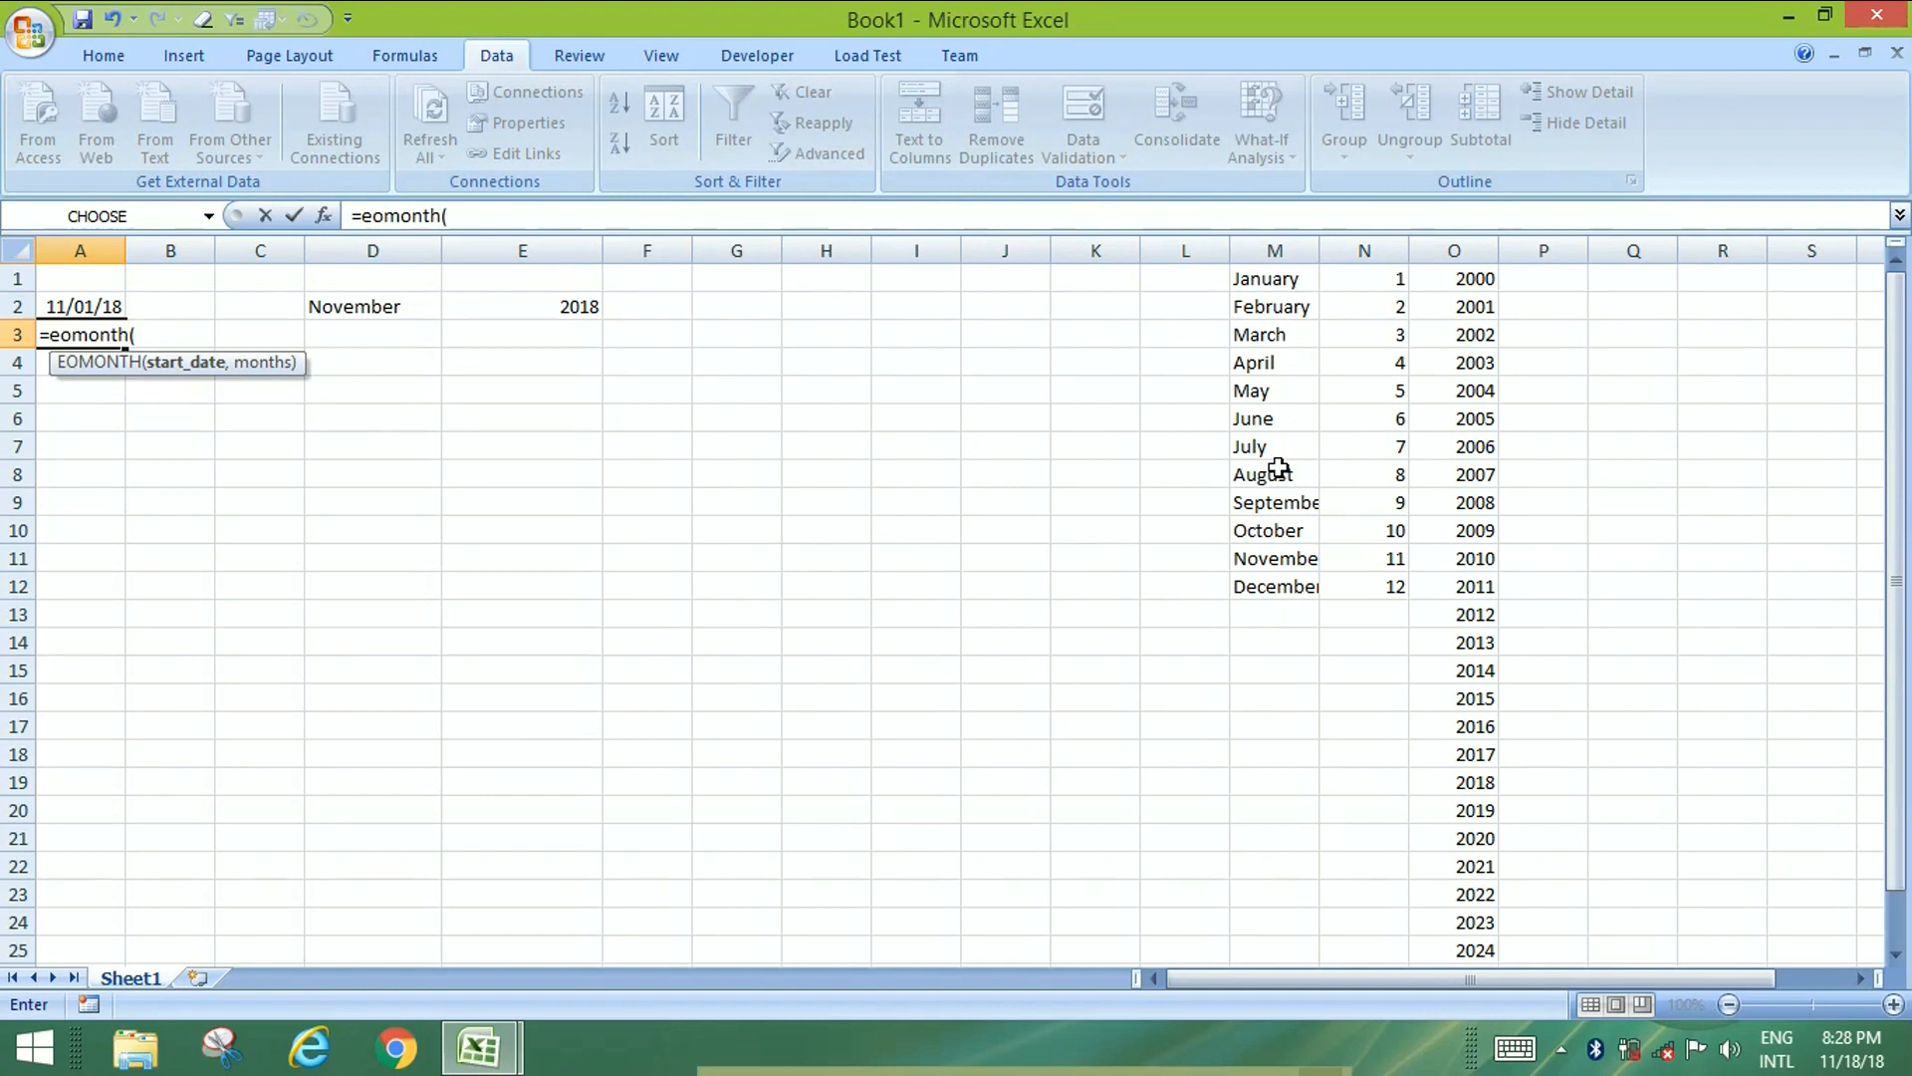
key("Up")
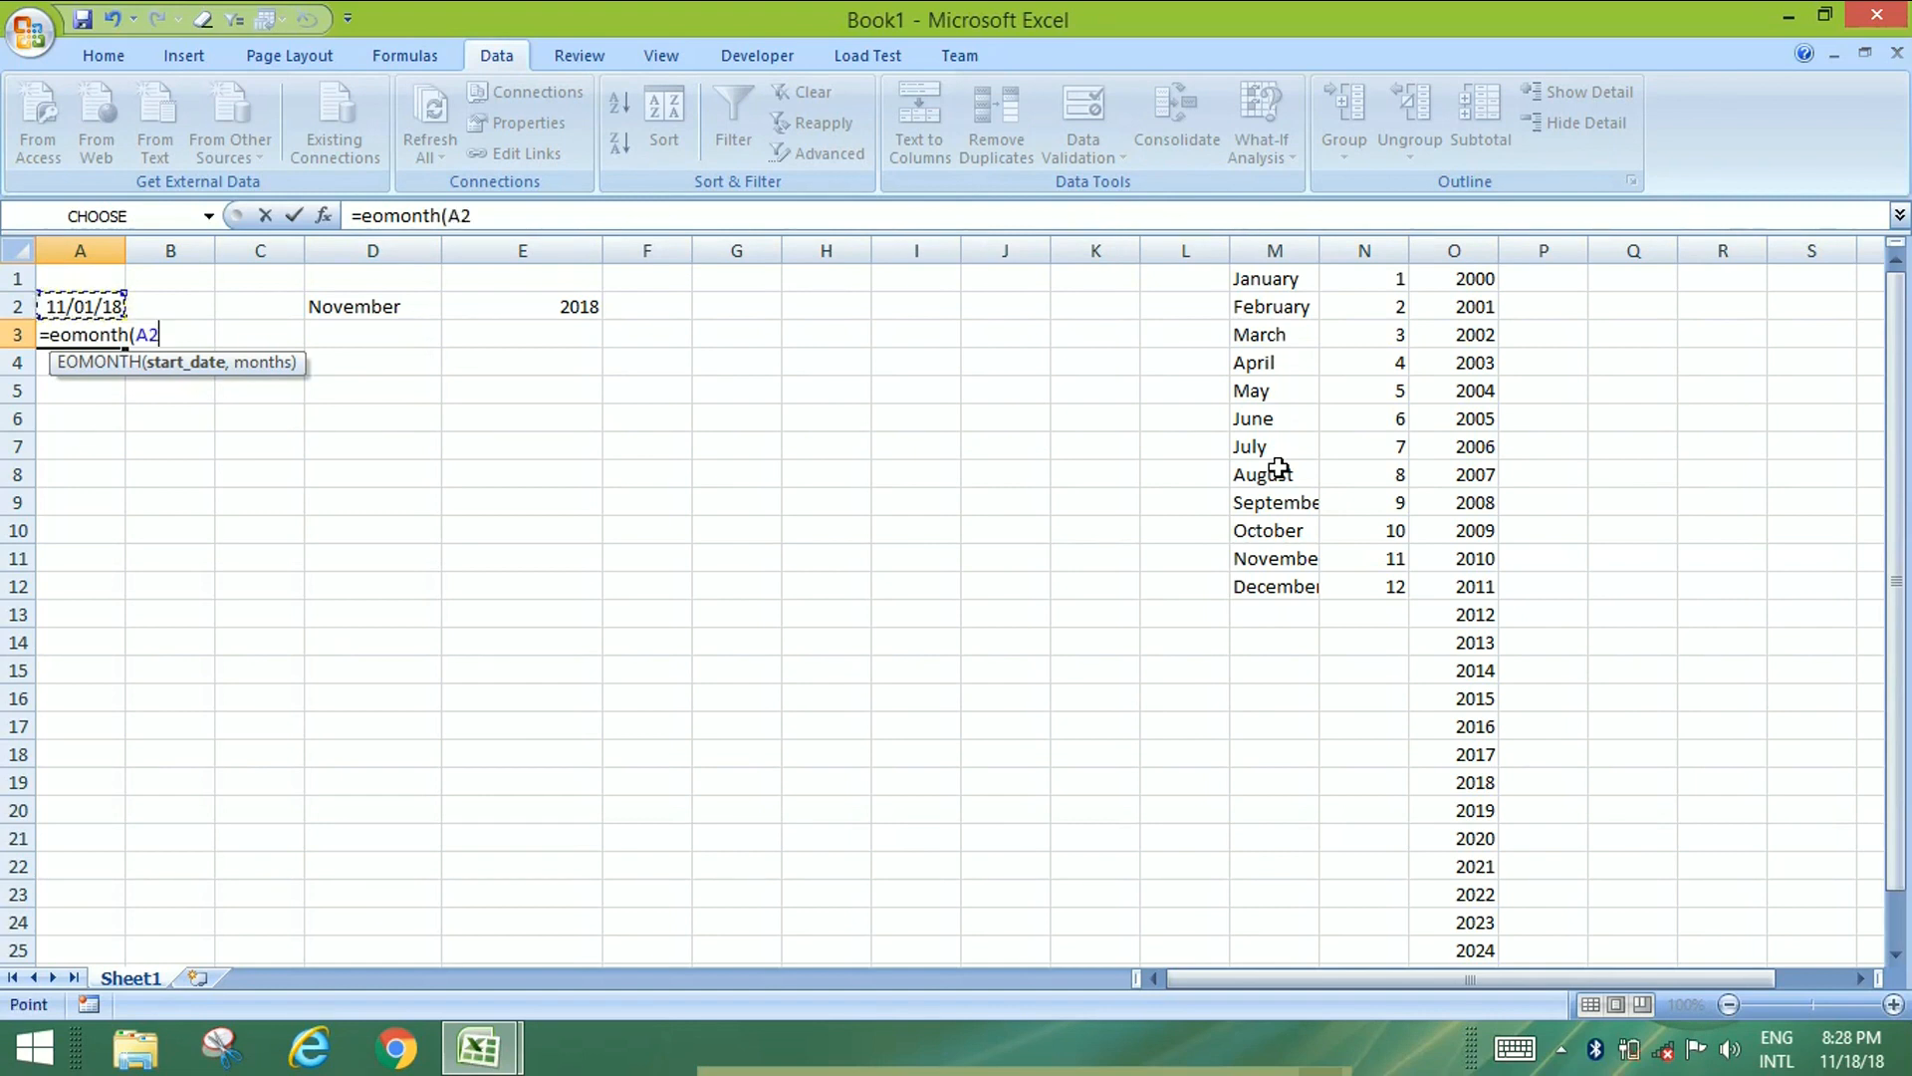
type(",0")
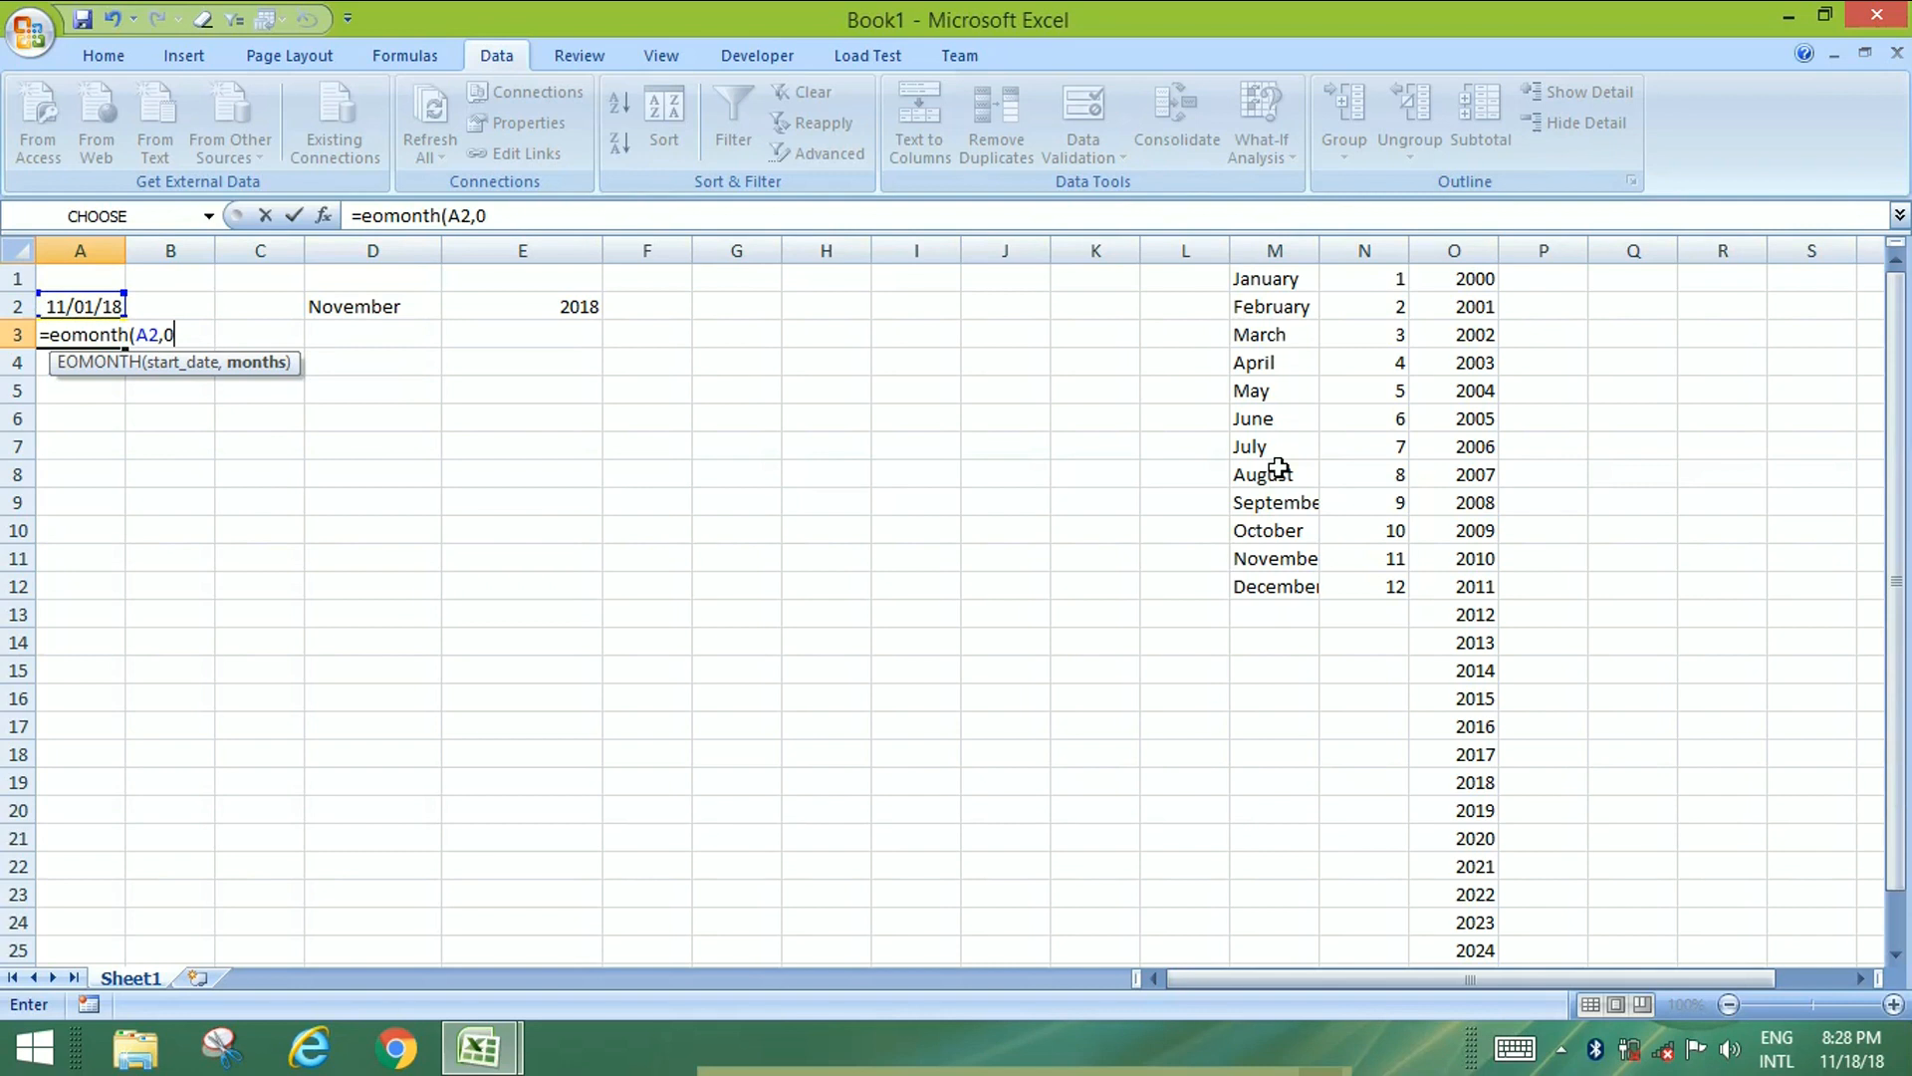
type(")")
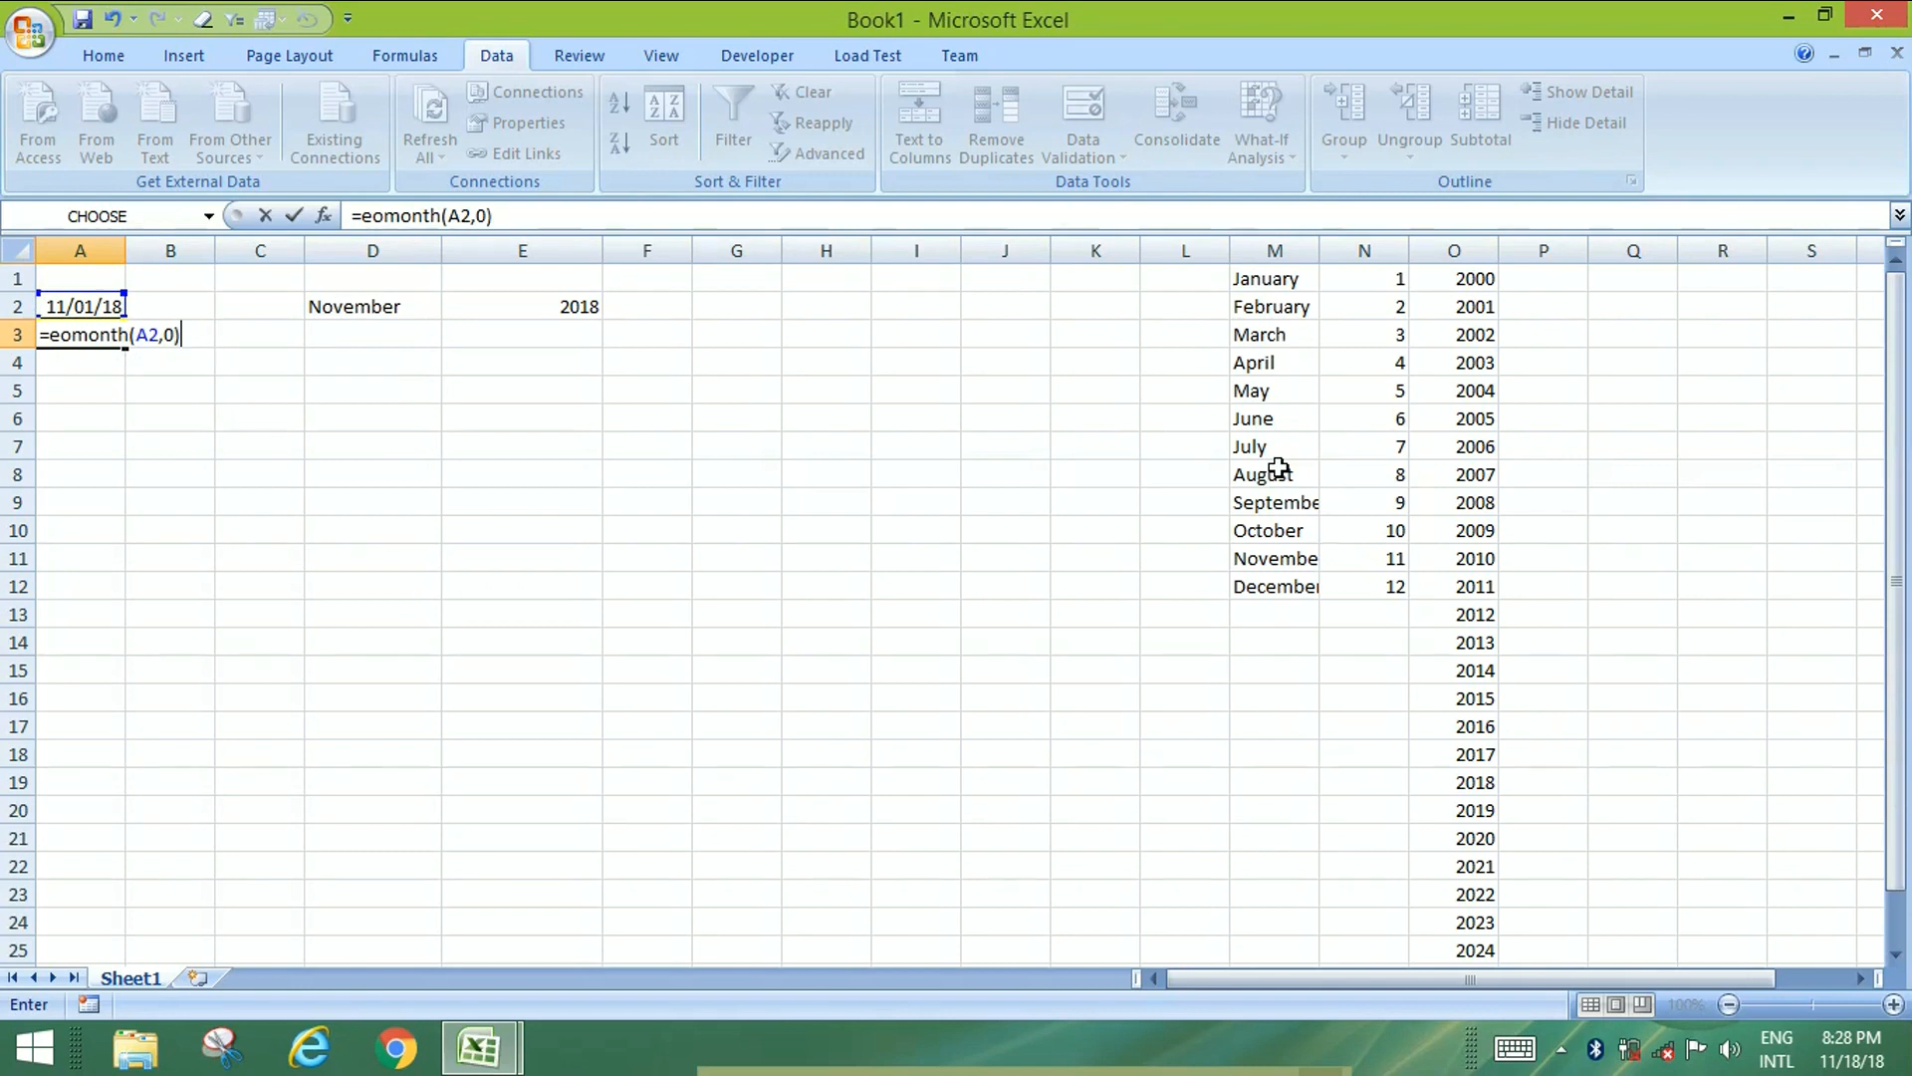
key("Return")
key("Up")
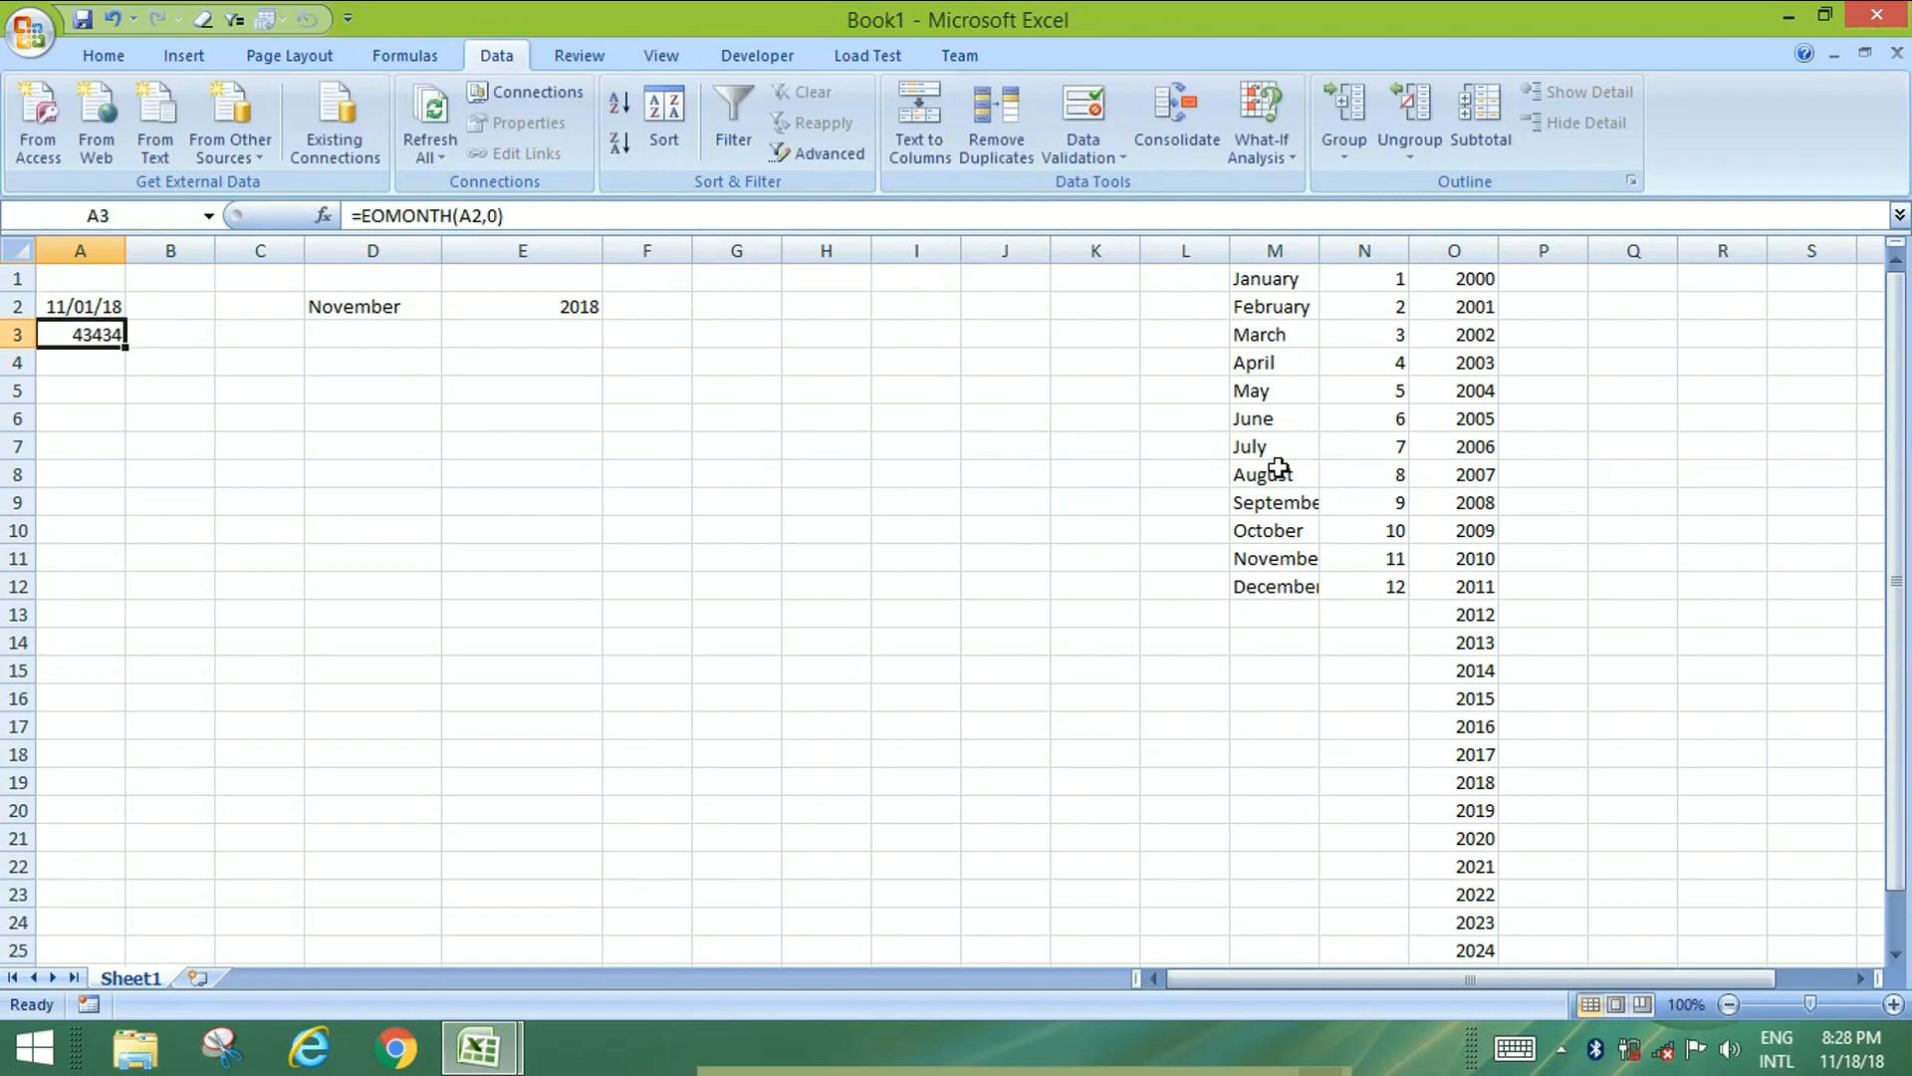
Format the end-of-month date in A3 and the start-of-month date in A2 in day-month-year style, like 30-Nov-18.
key("ctrl+shift+3")
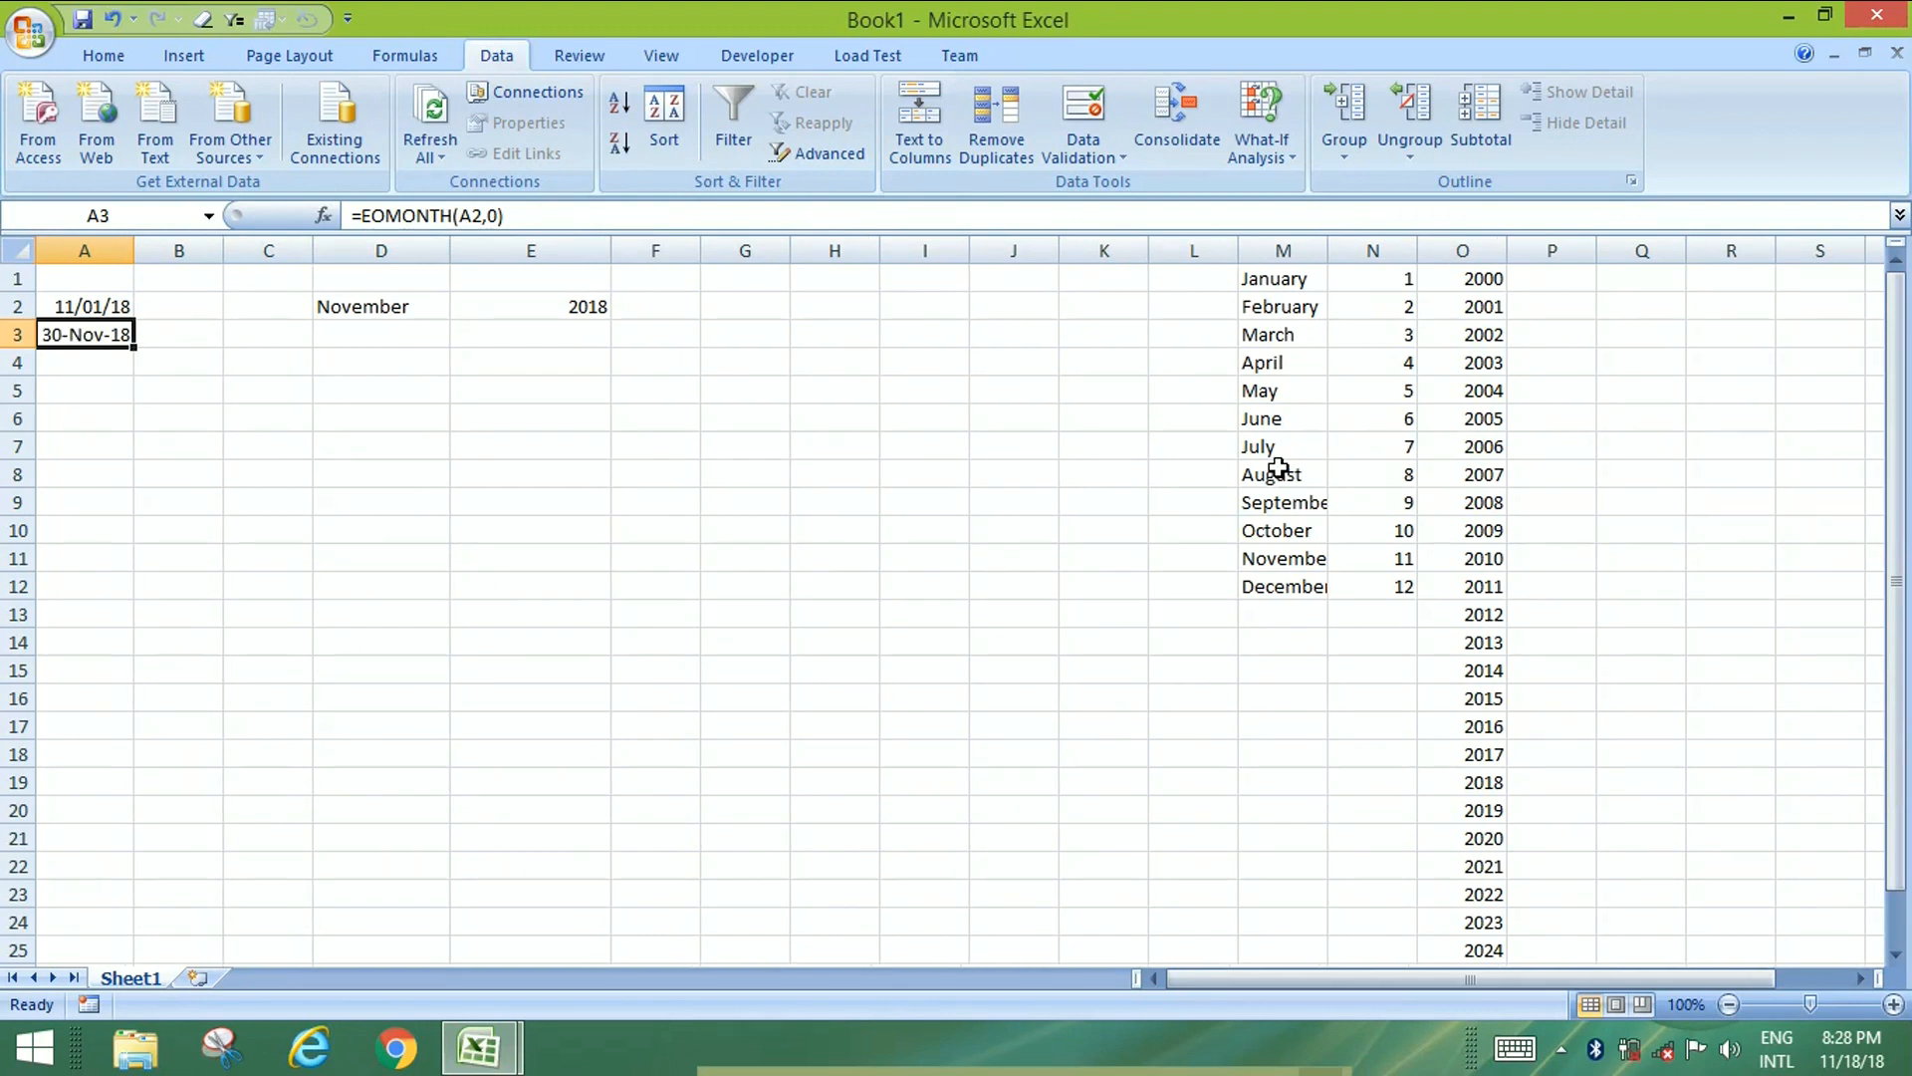
key("Up")
key("ctrl+shift+3")
Enter =TODAY() in cell A4 and format it in the same day-month-year date style.
key("Down")
key("Down")
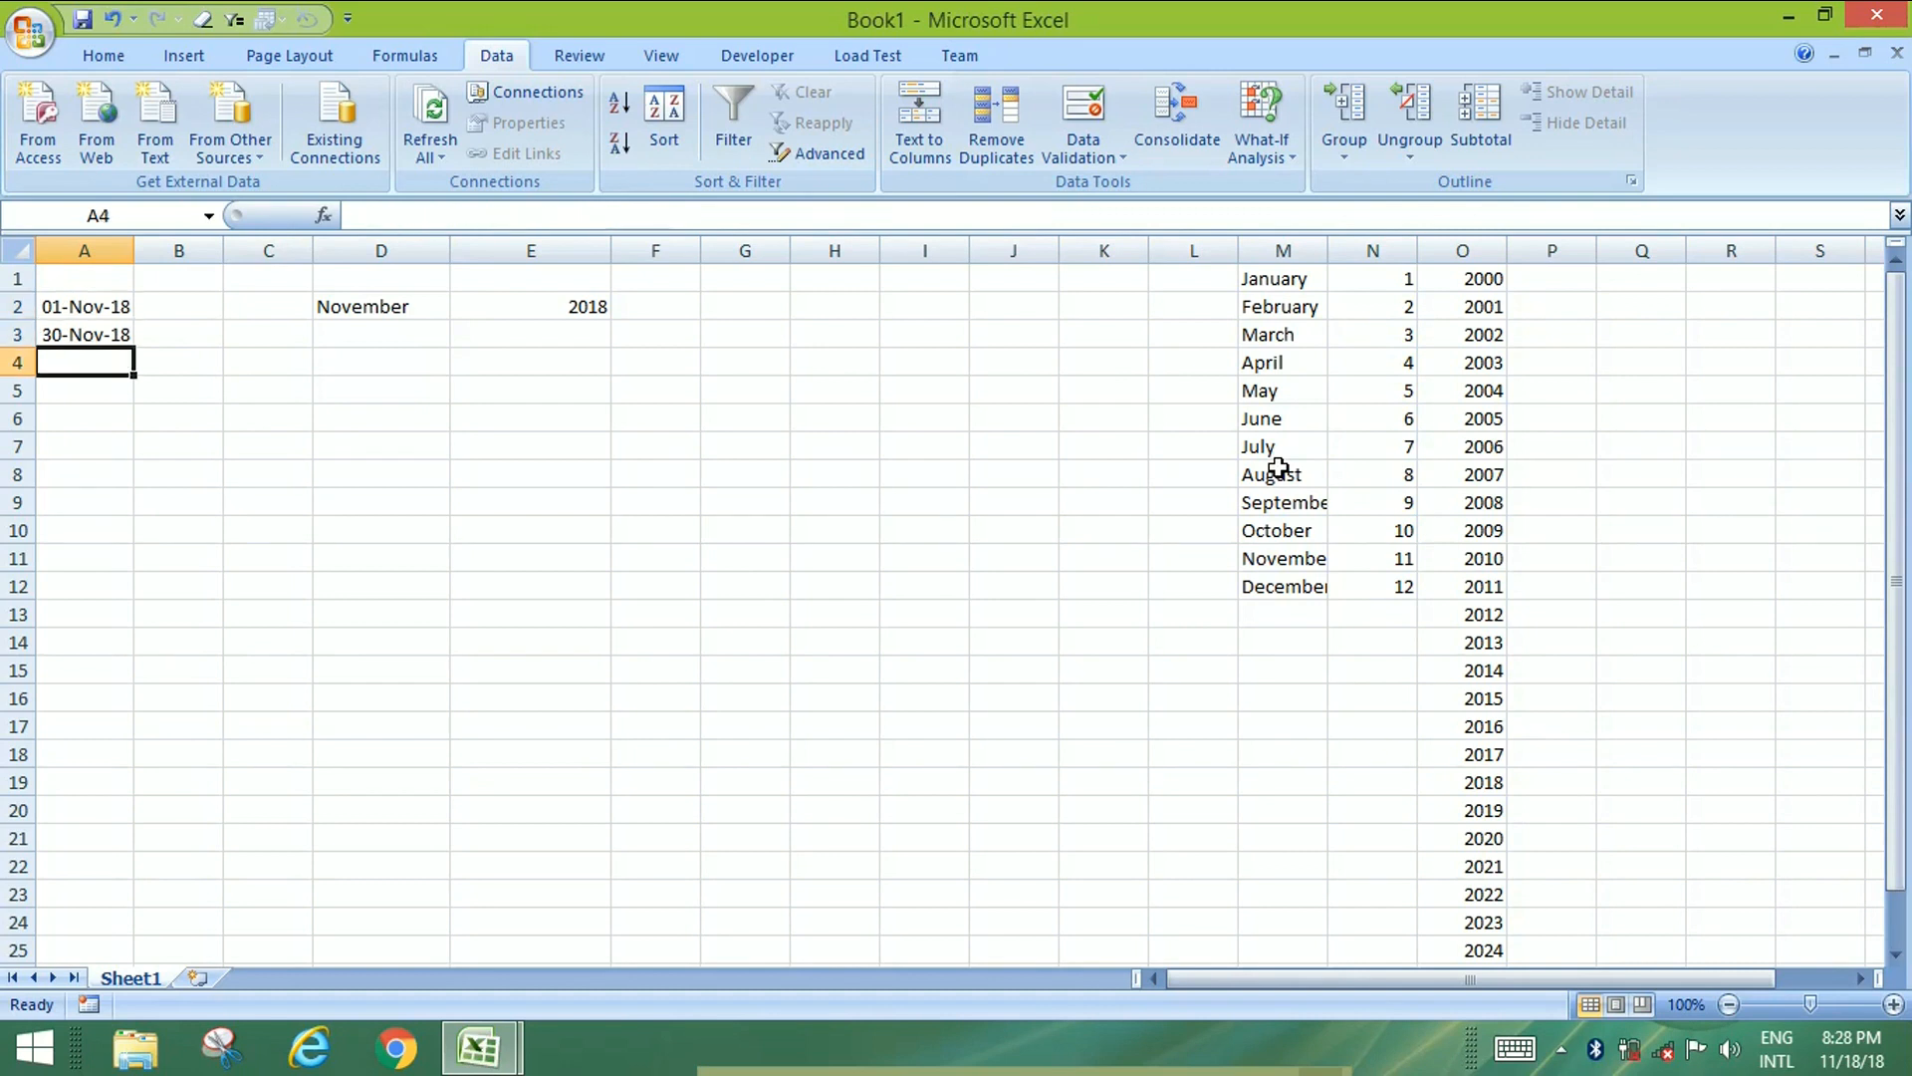
type("=toda")
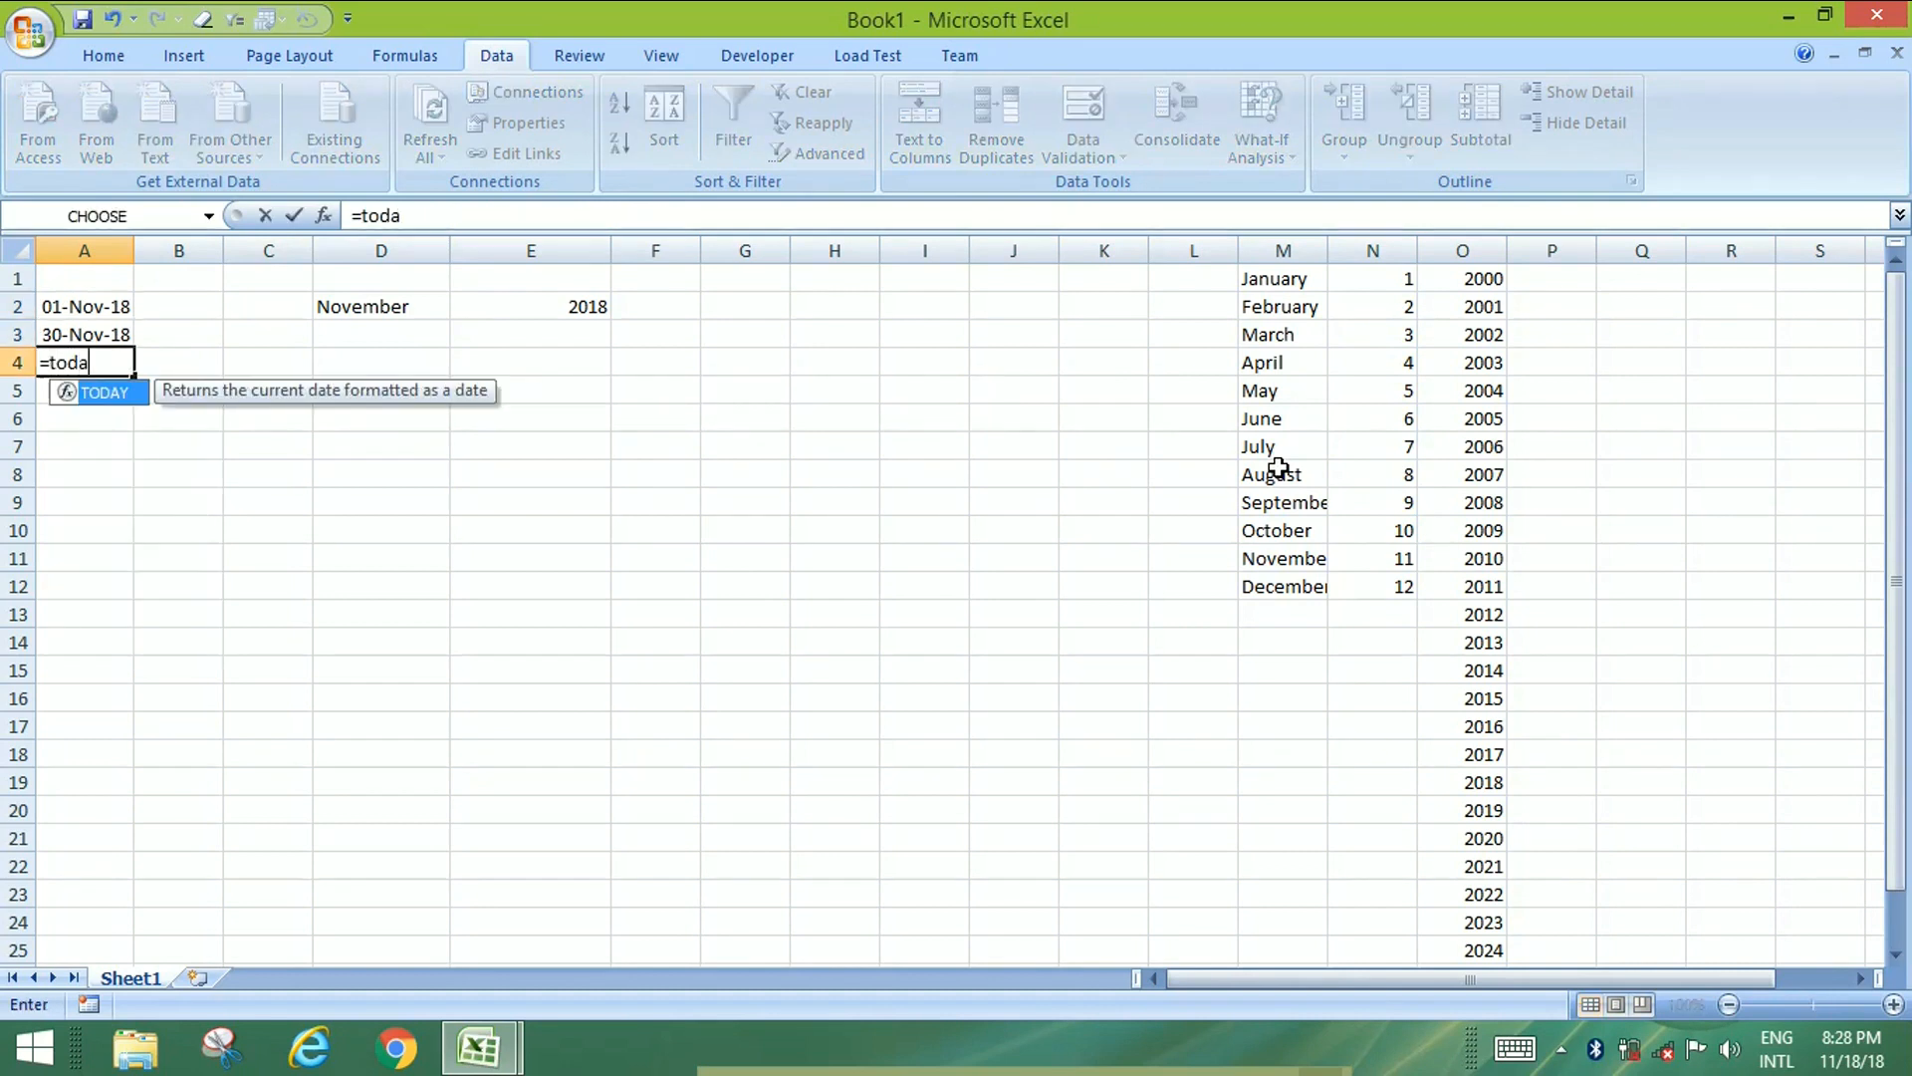
type("y(")
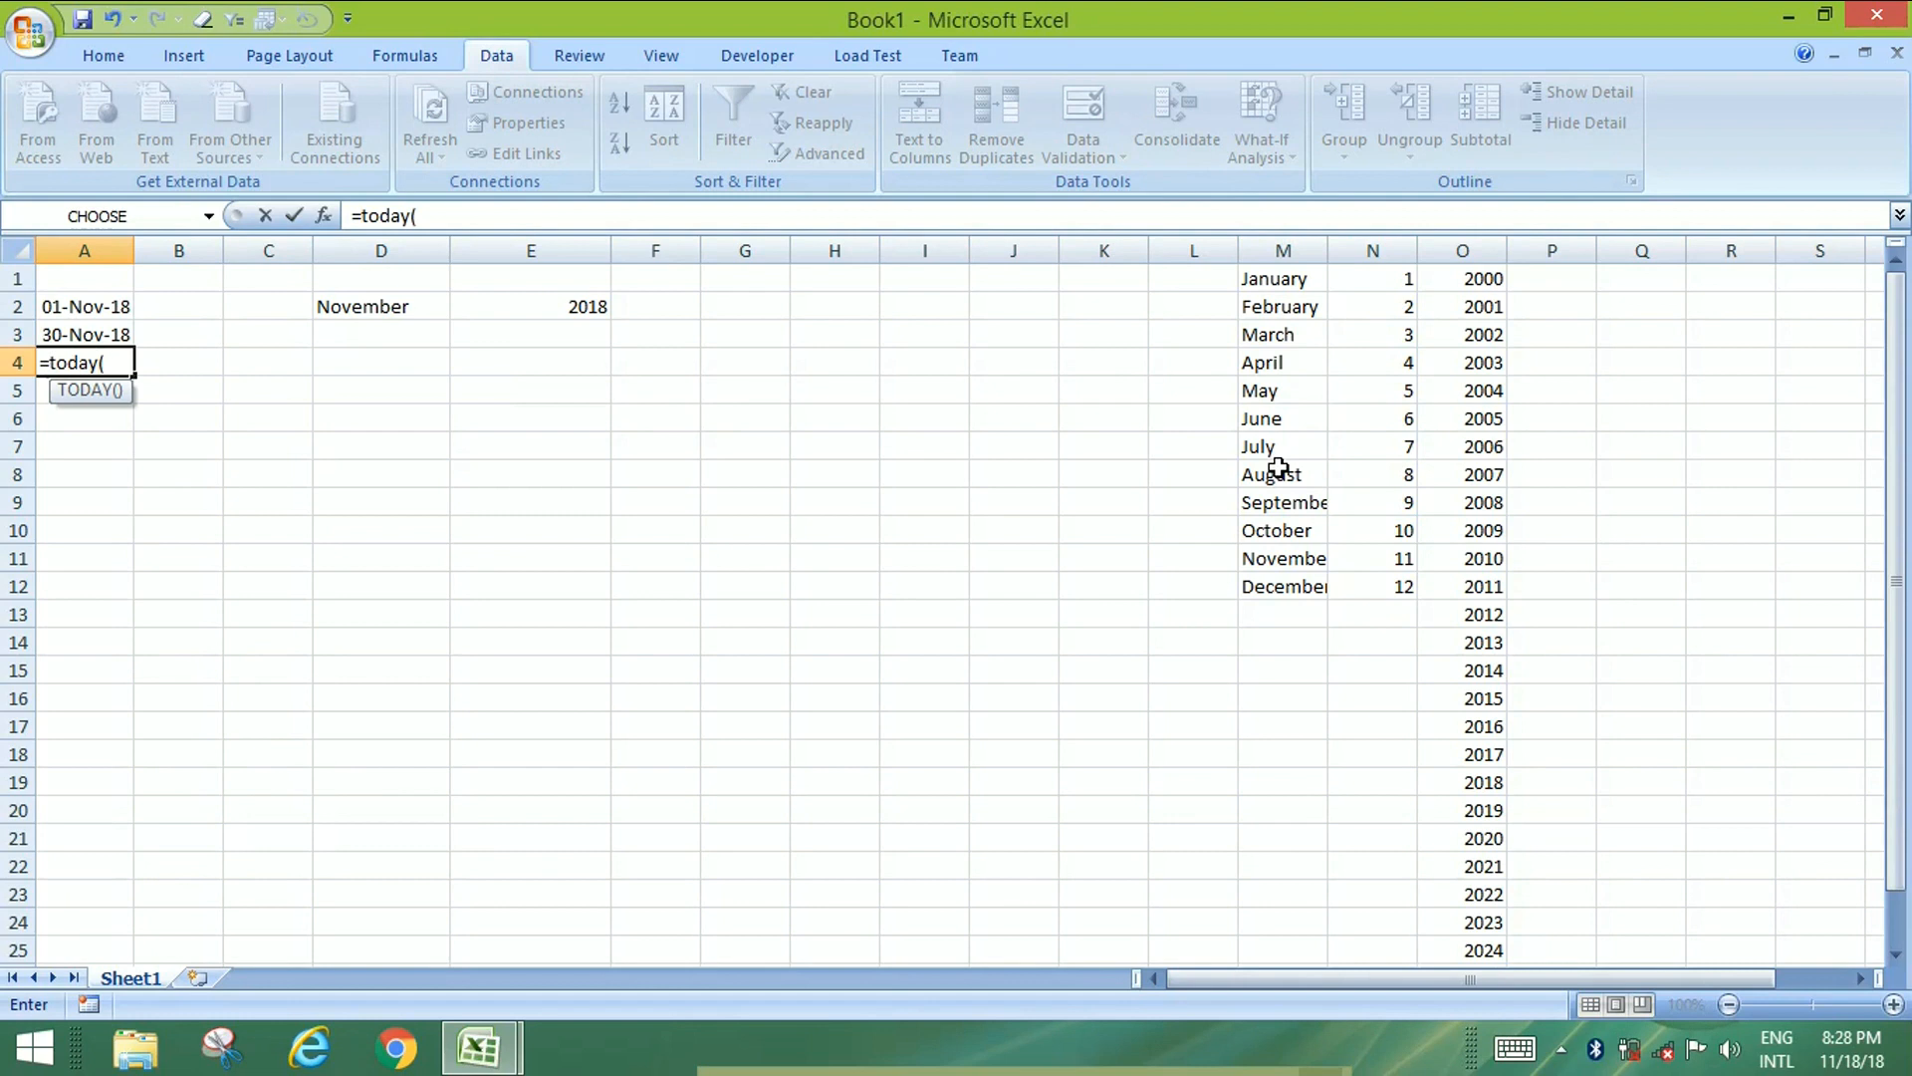
key("ctrl+Return")
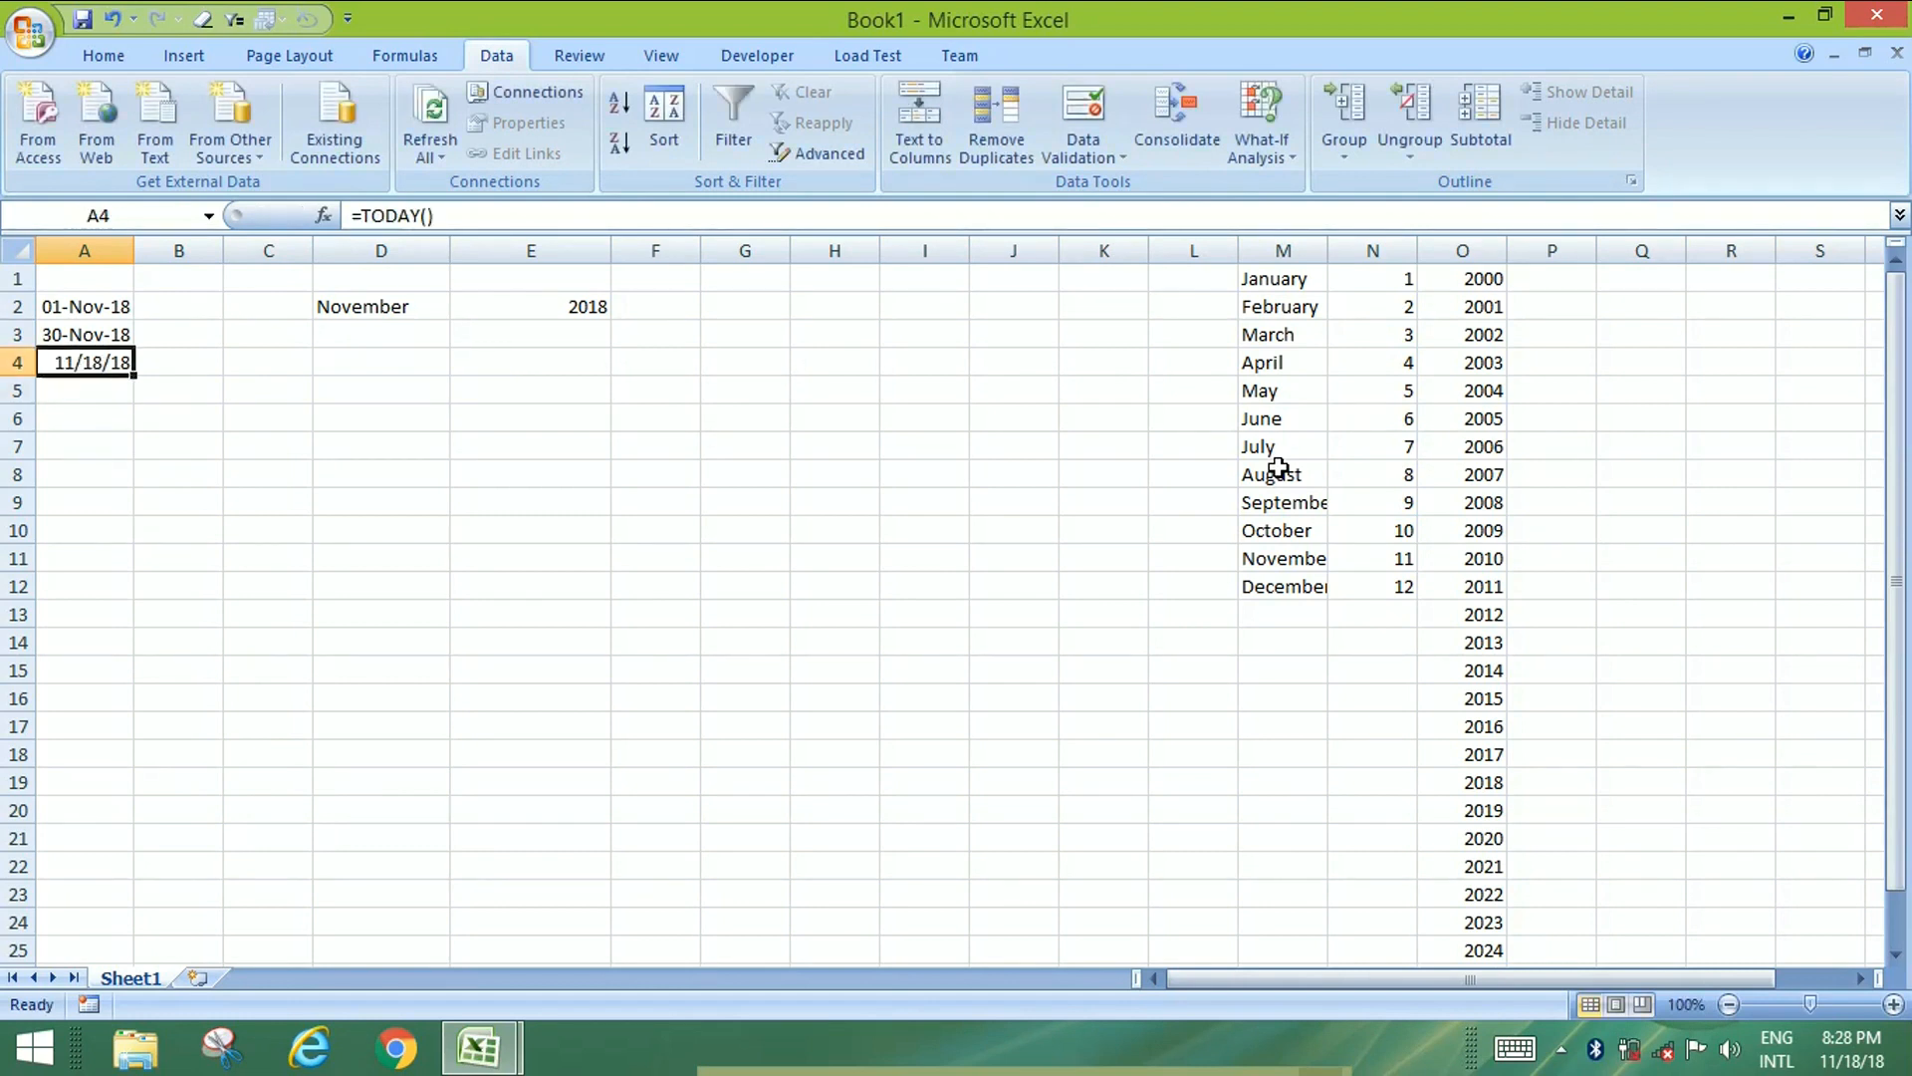
key("ctrl+shift+3")
Enter the weekday headings Sunday in cell C4 and Monday in cell D4.
key("Right")
key("Right")
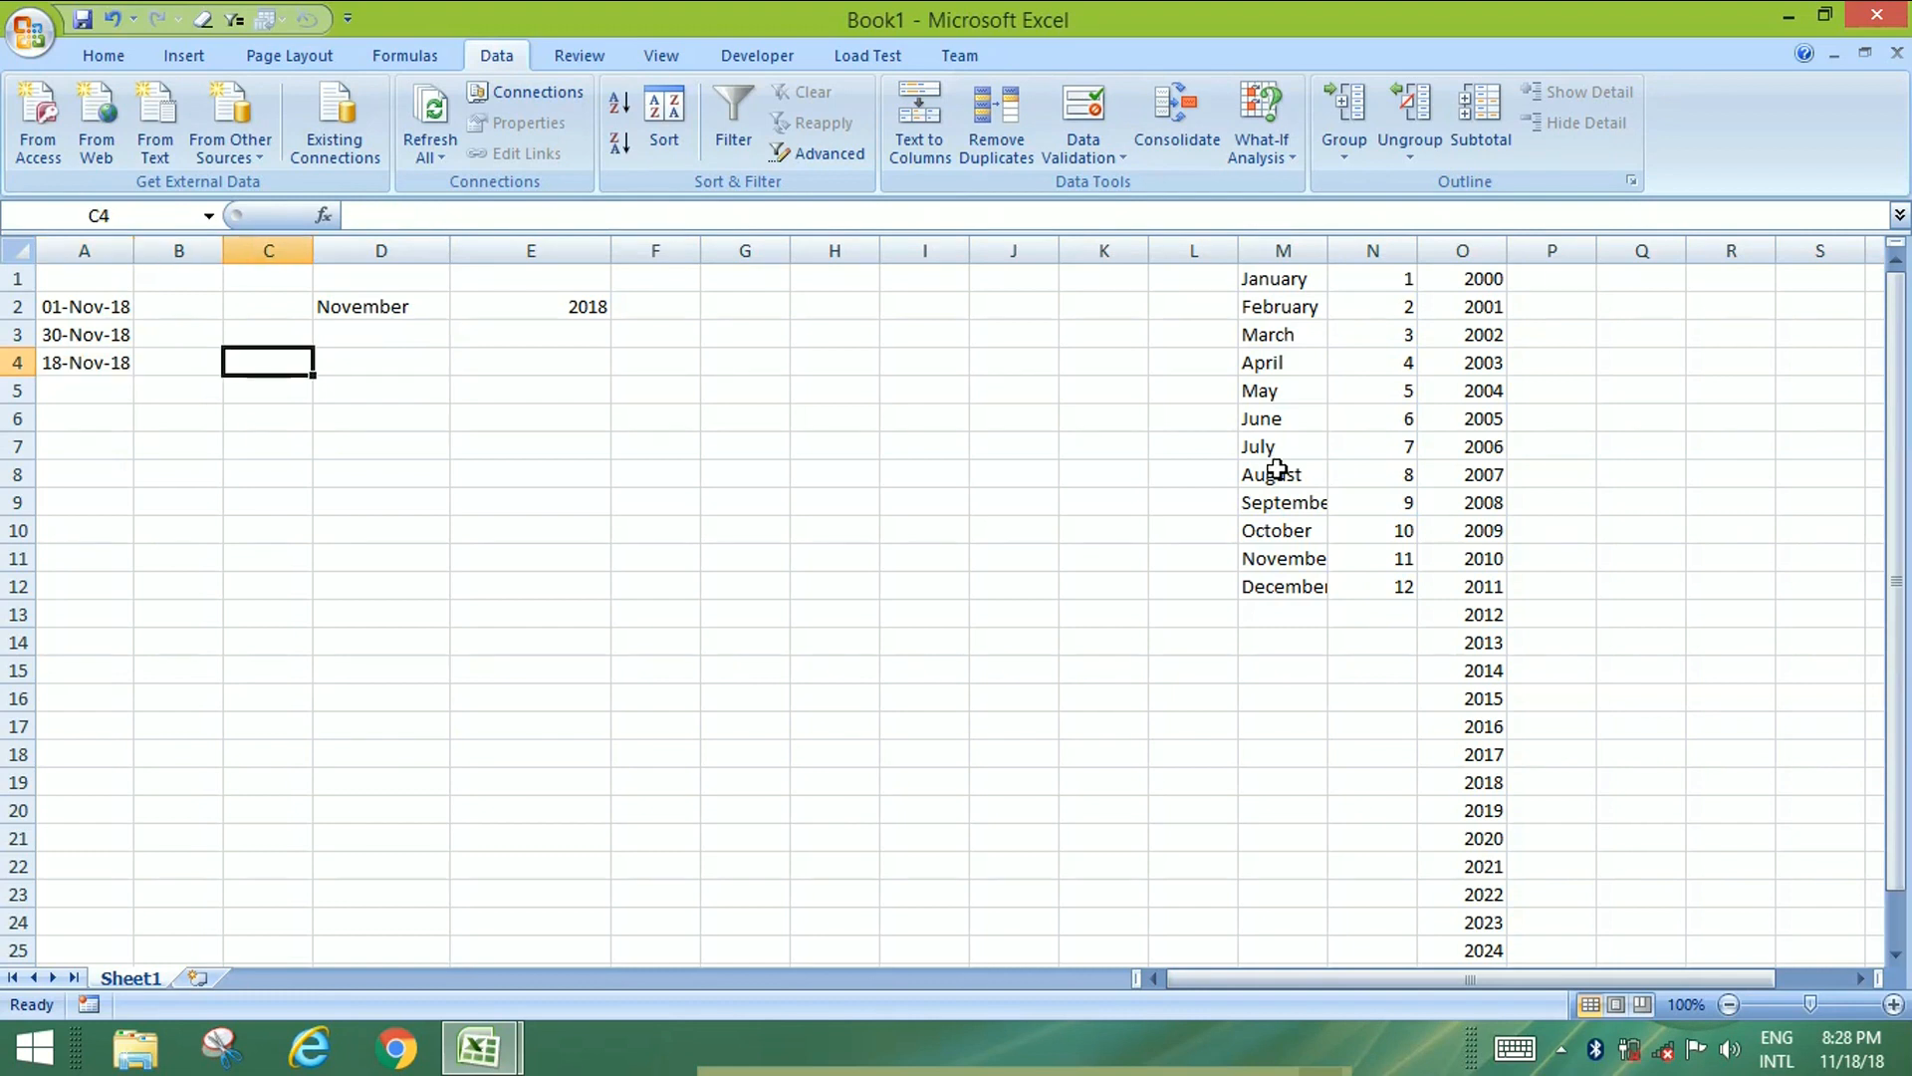
type("Sunday")
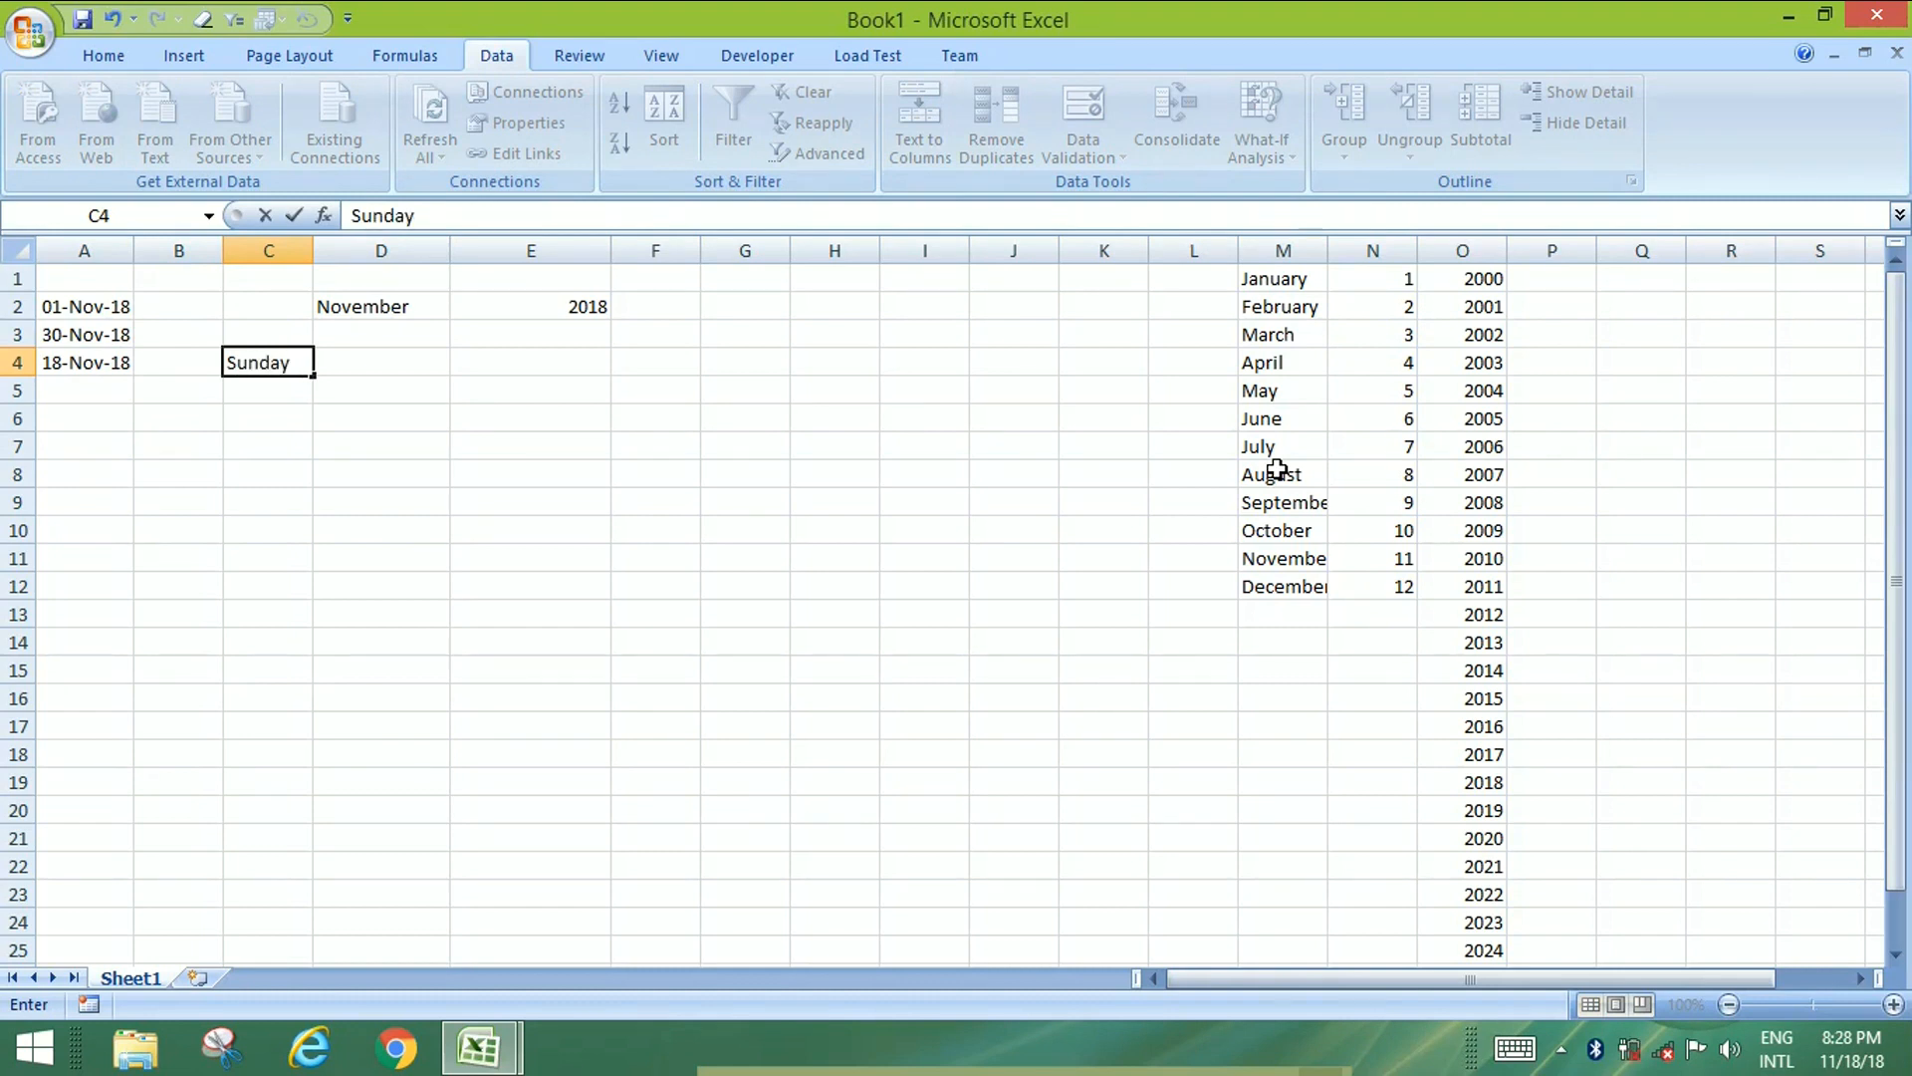
key("Return")
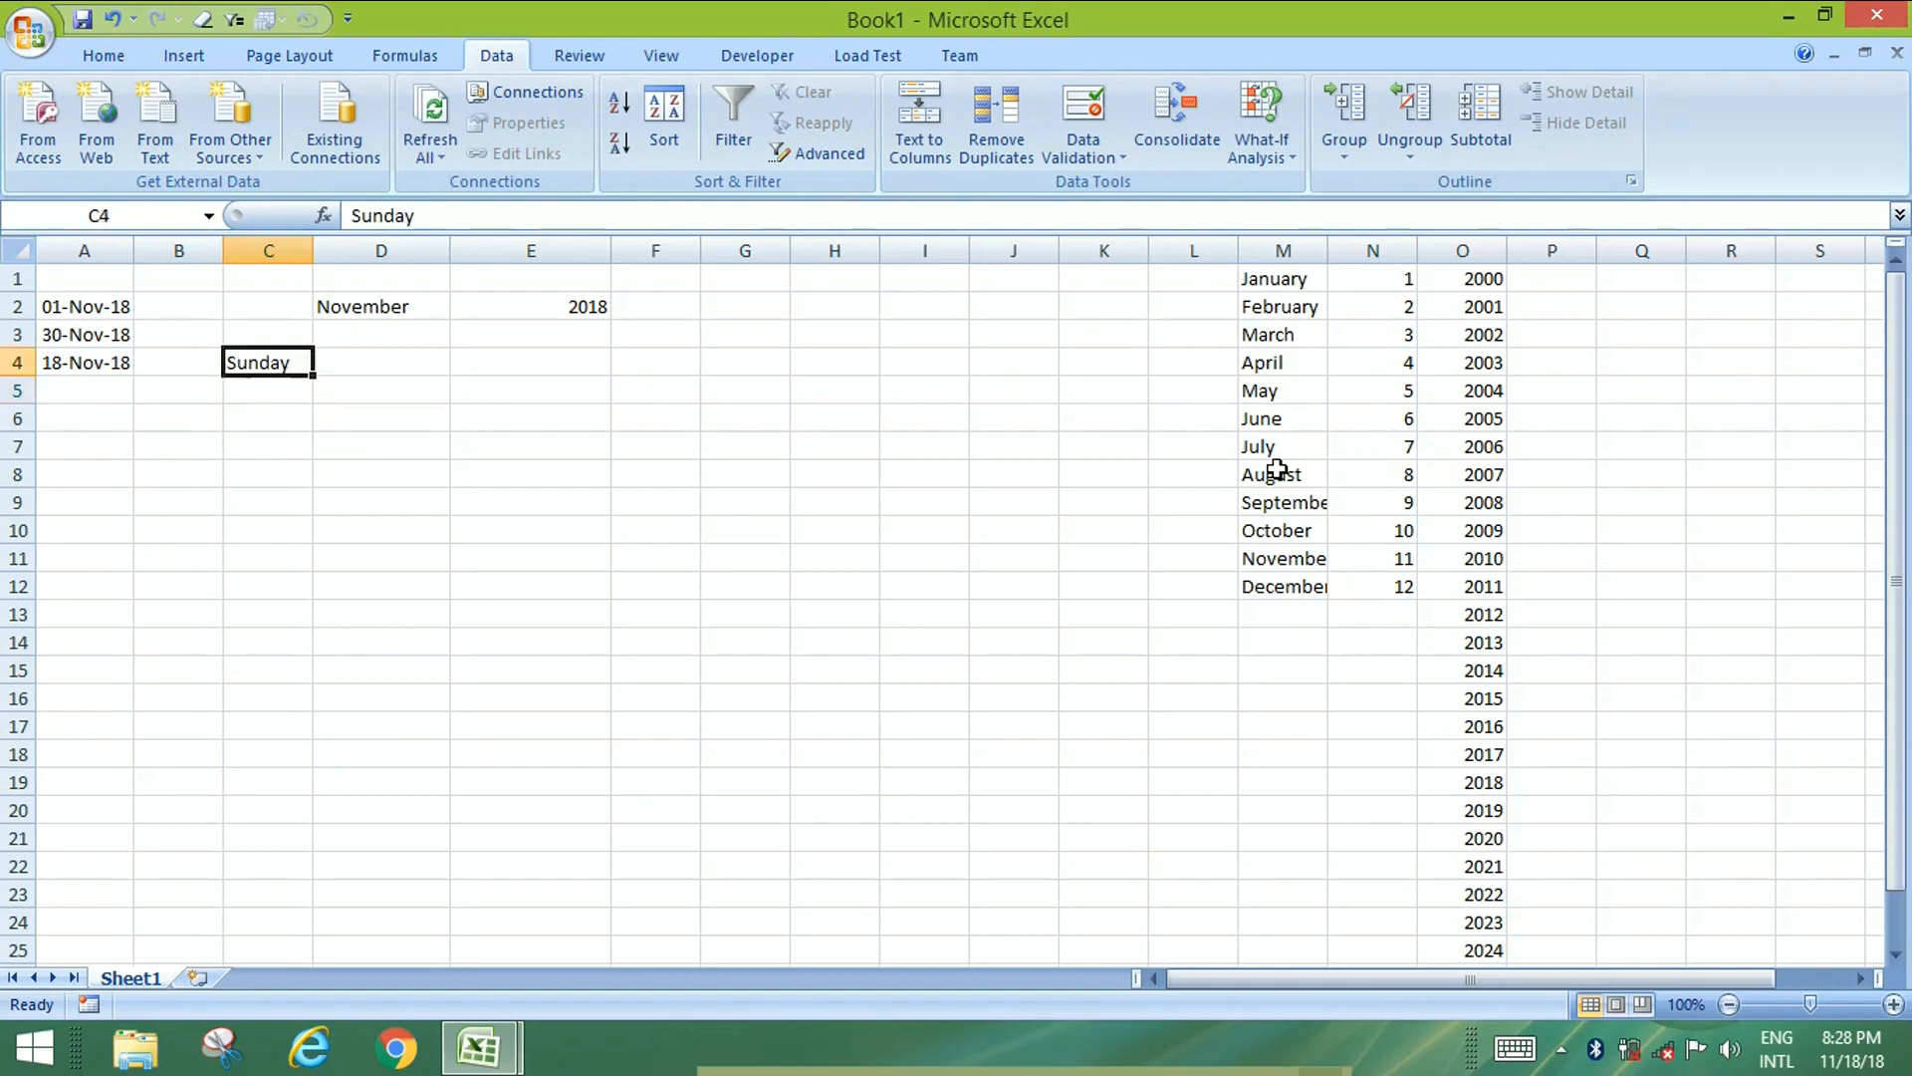
key("Up")
key("Right")
type("Monday")
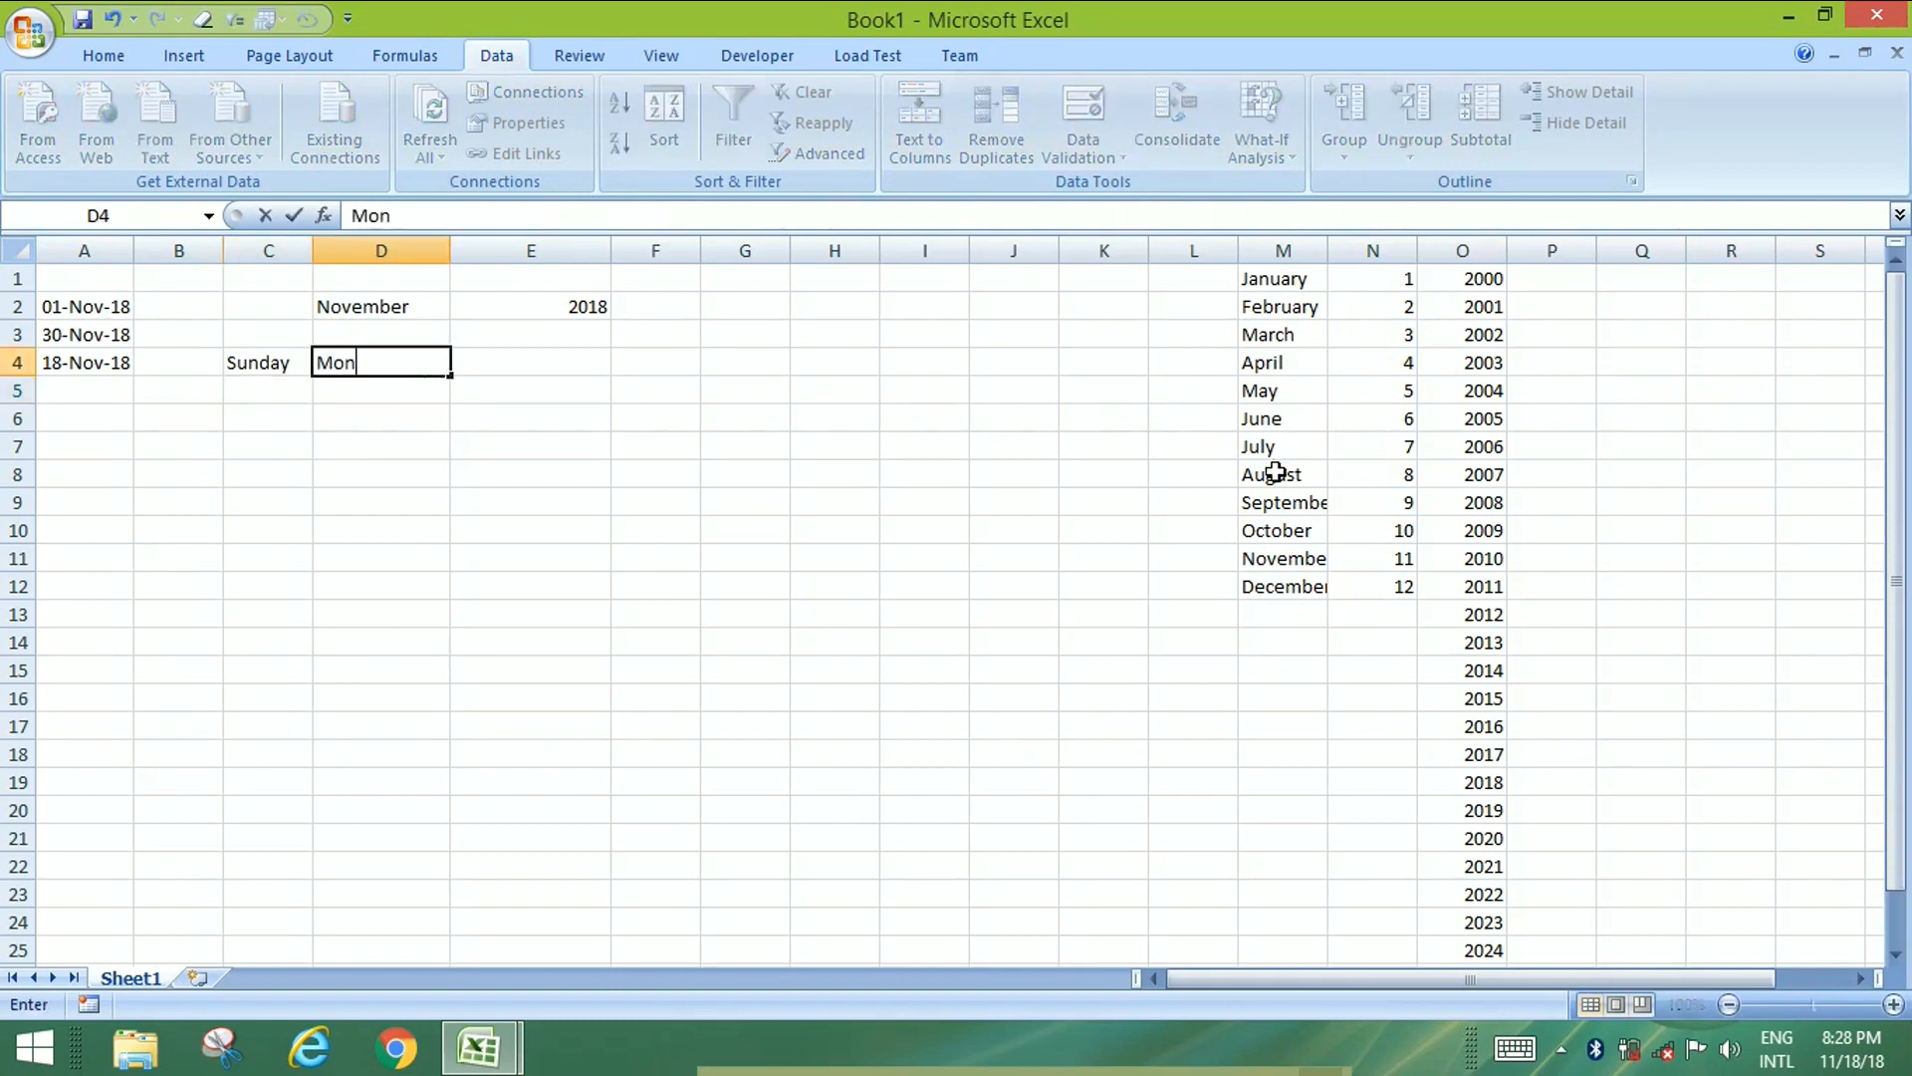
key("Return")
key("Up")
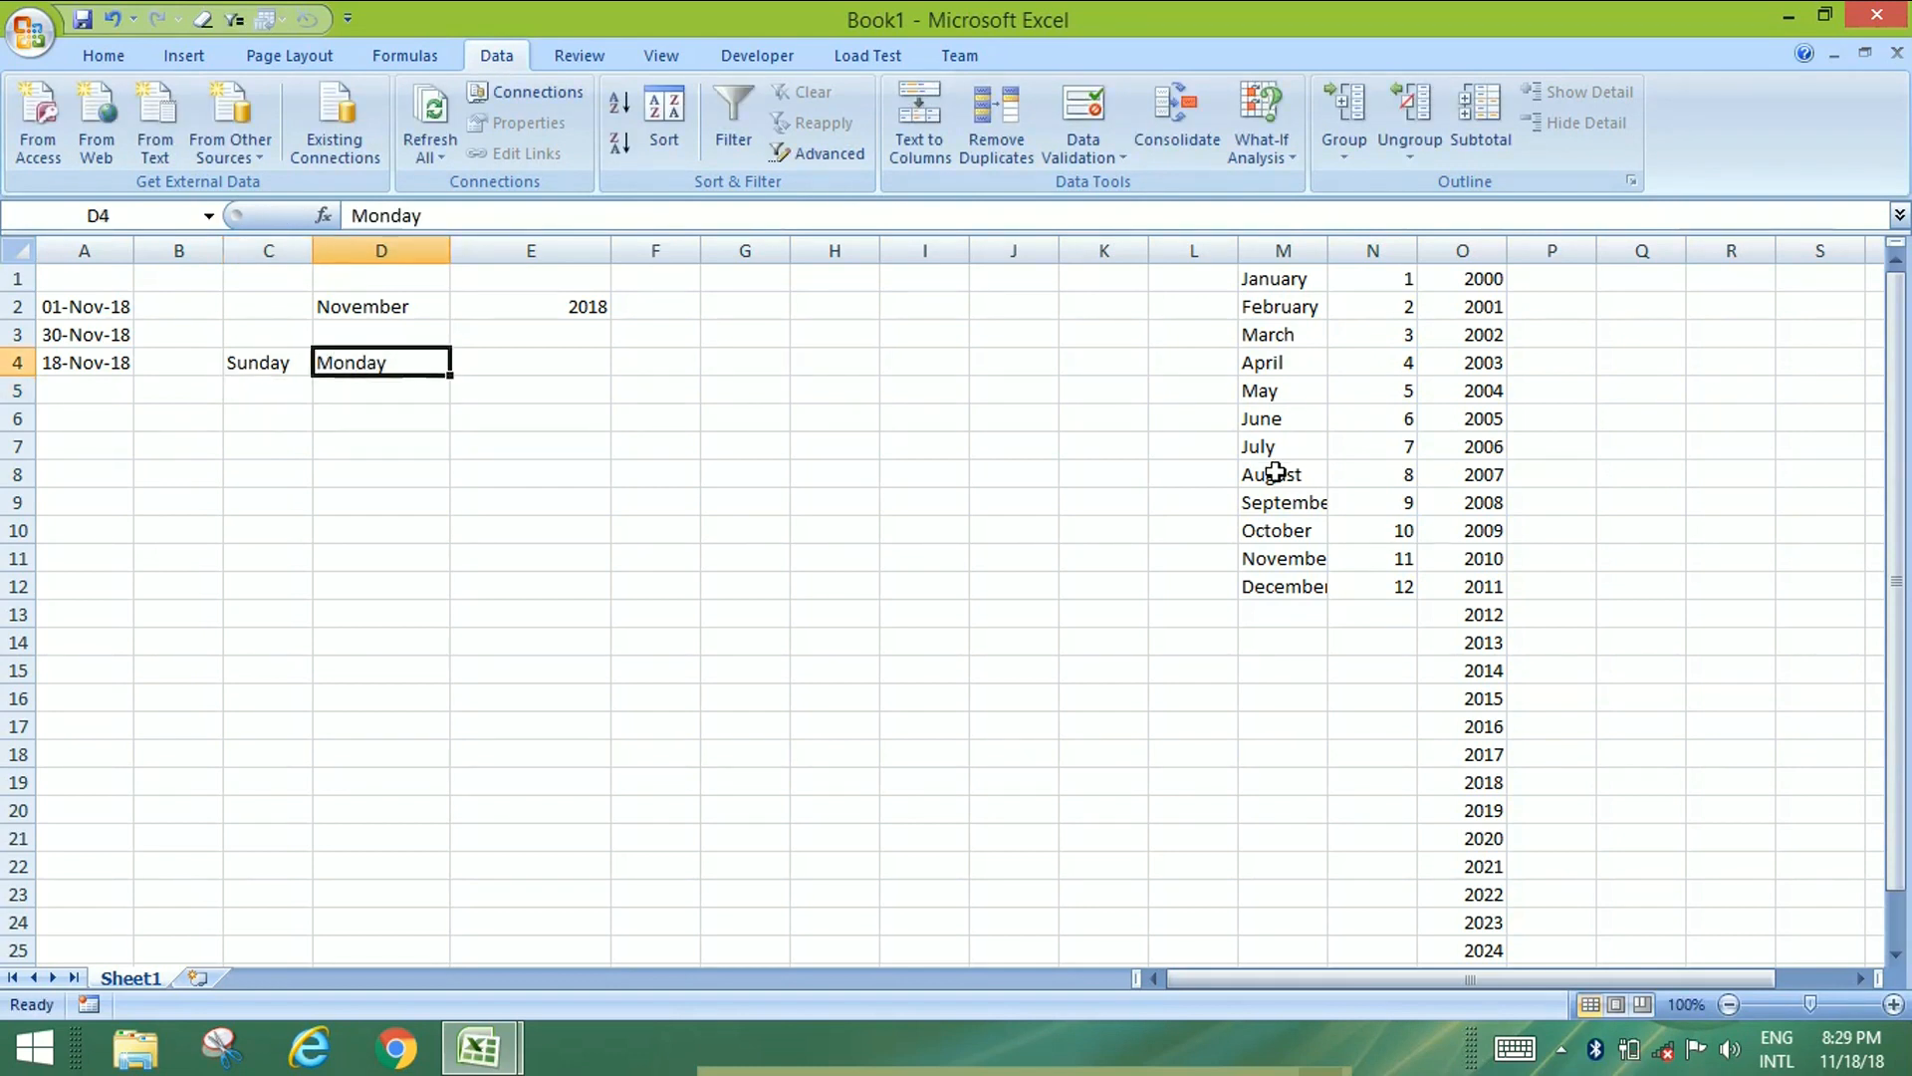
Extend the Sunday and Monday headings across row 4 to Saturday in cell I4 by auto-filling the series.
key("Left")
key("shift+Right")
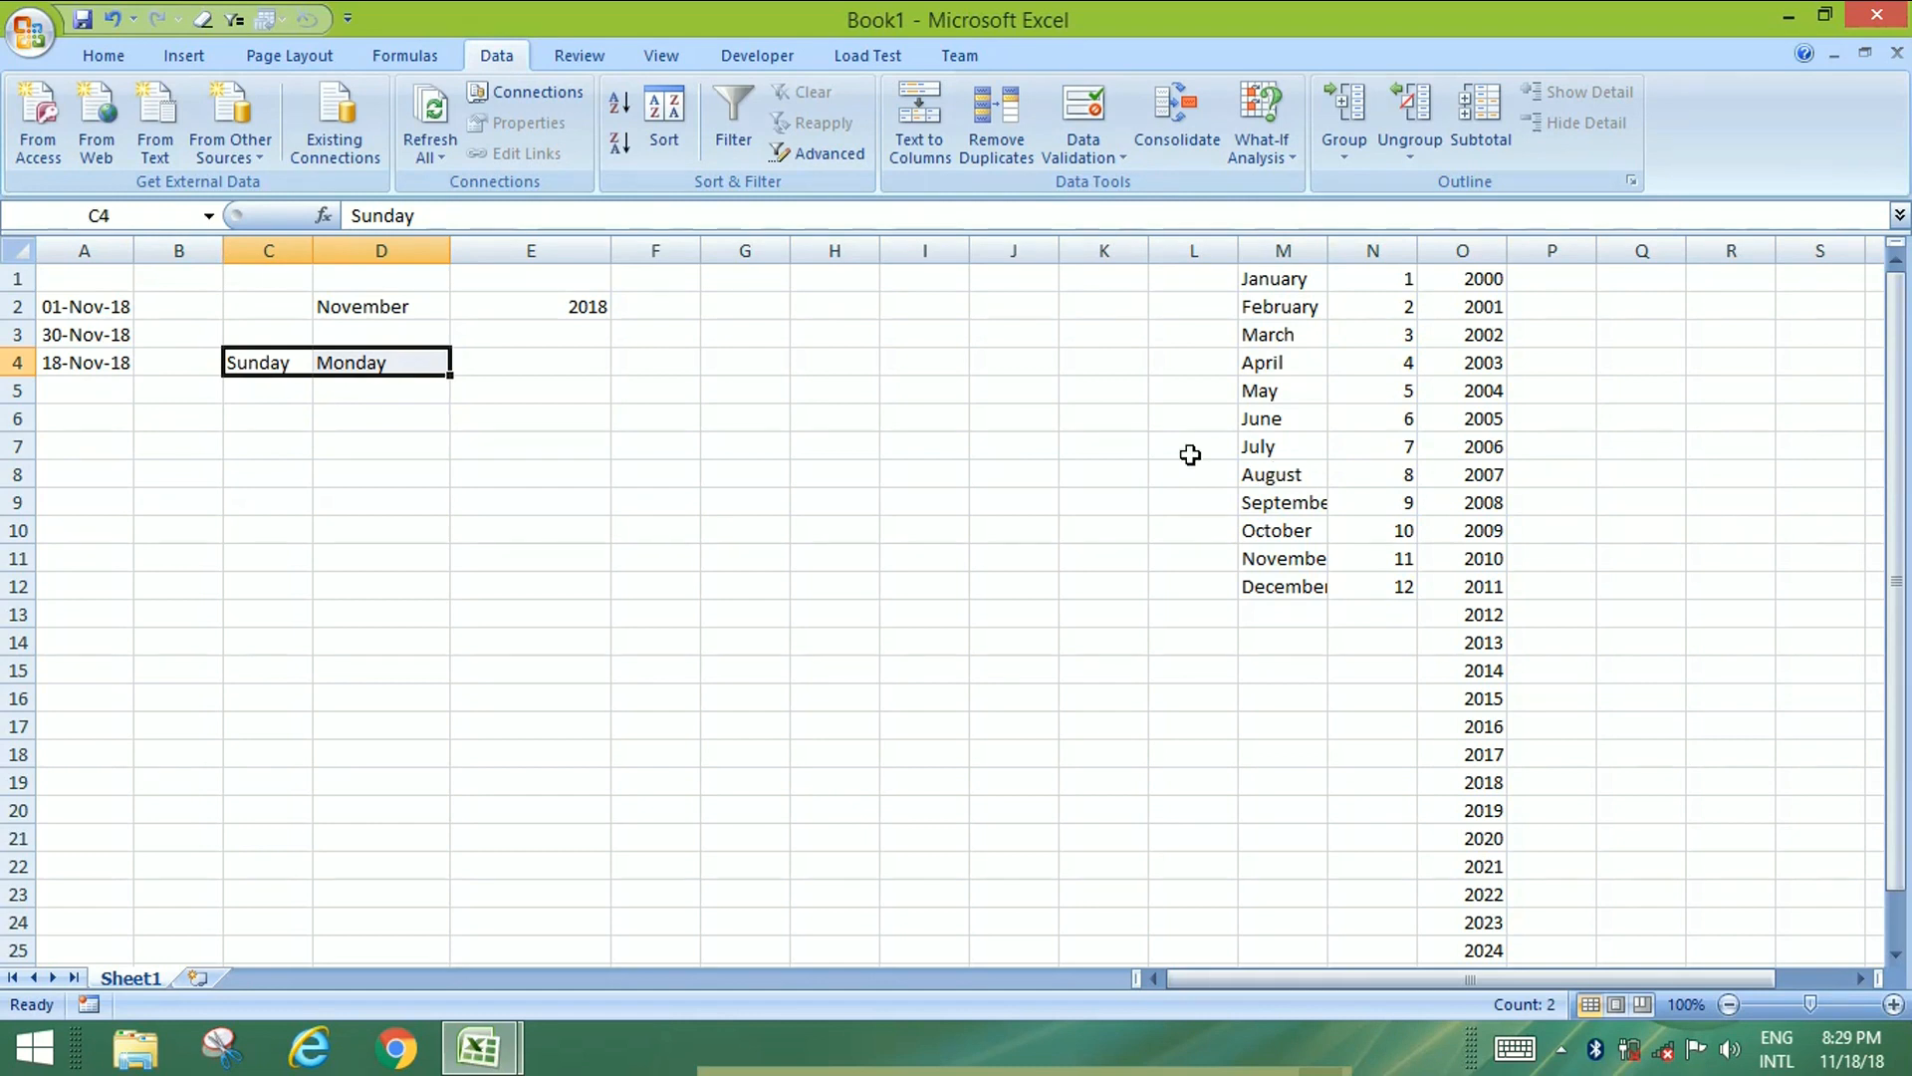
left_click_drag(450, 378, 939, 375)
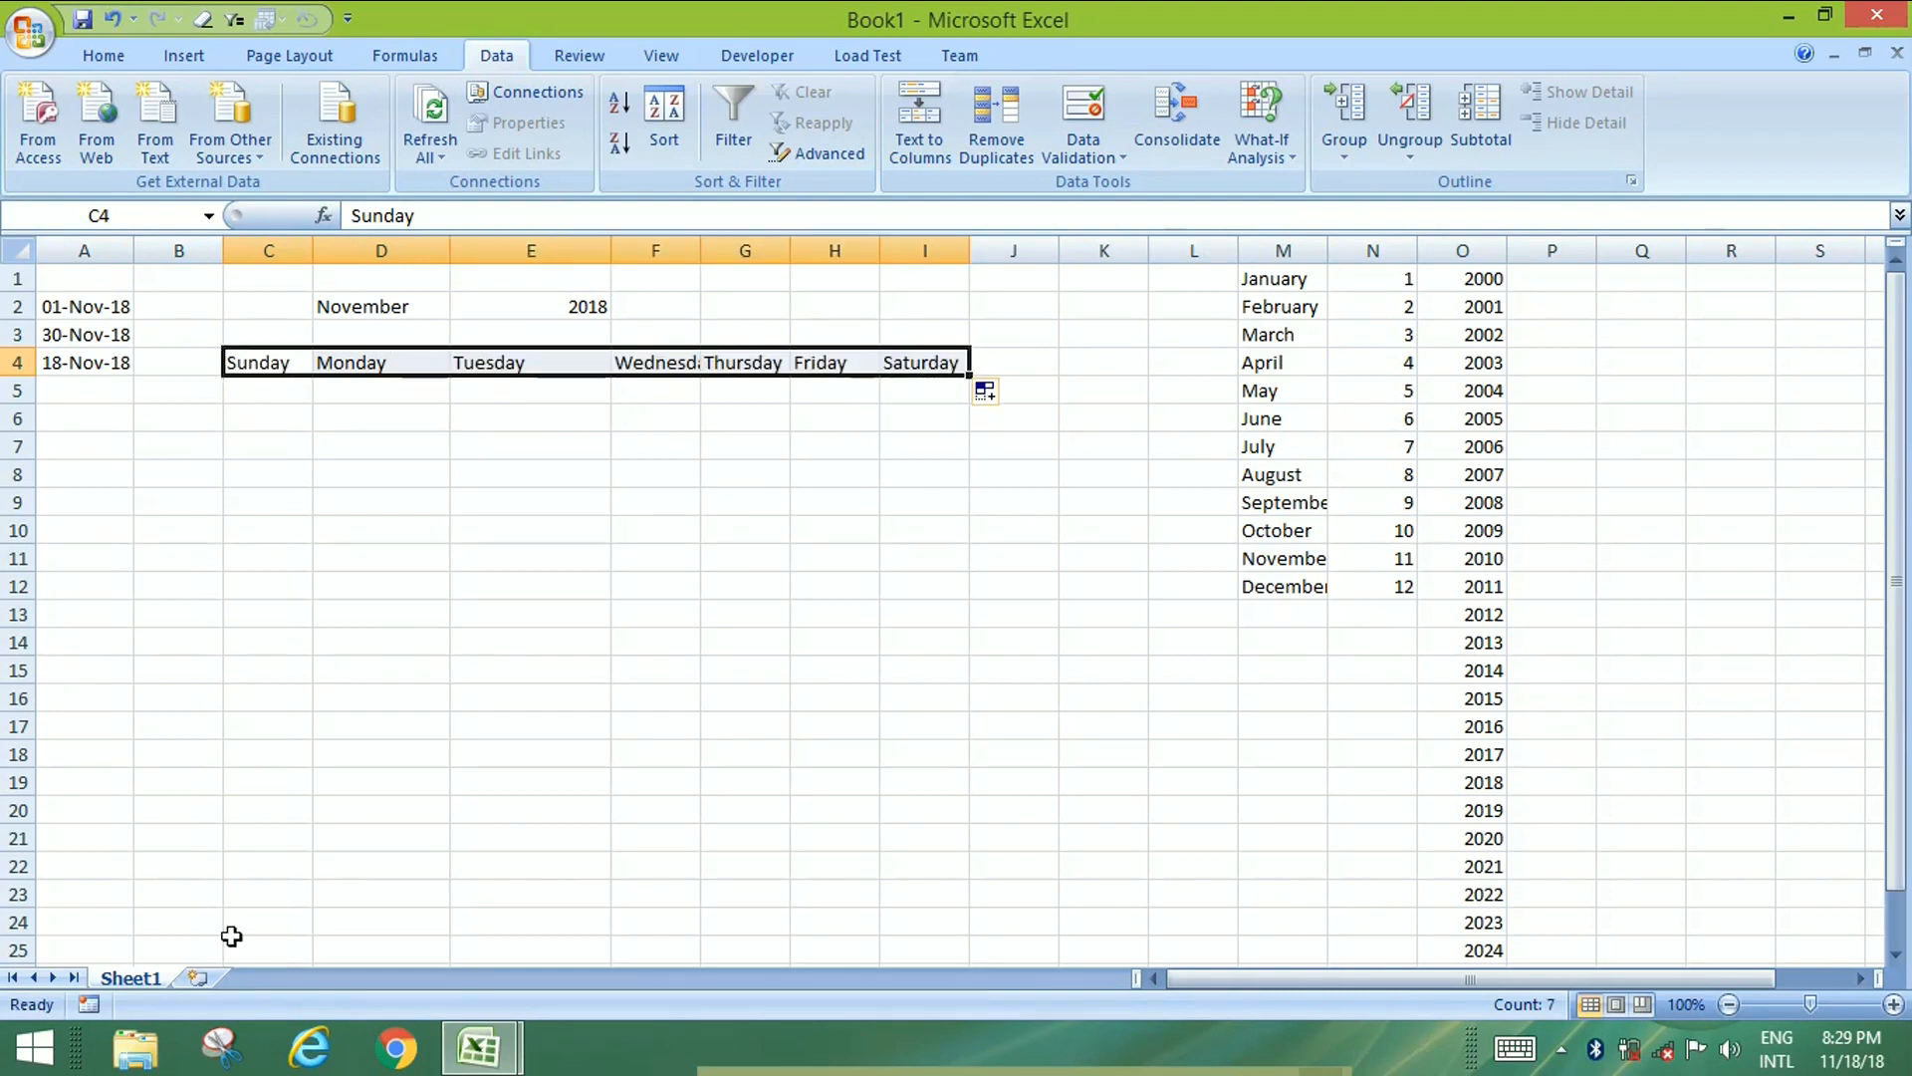
Begin an IF formula in cell C5, under the Sunday heading.
left_click(266, 388)
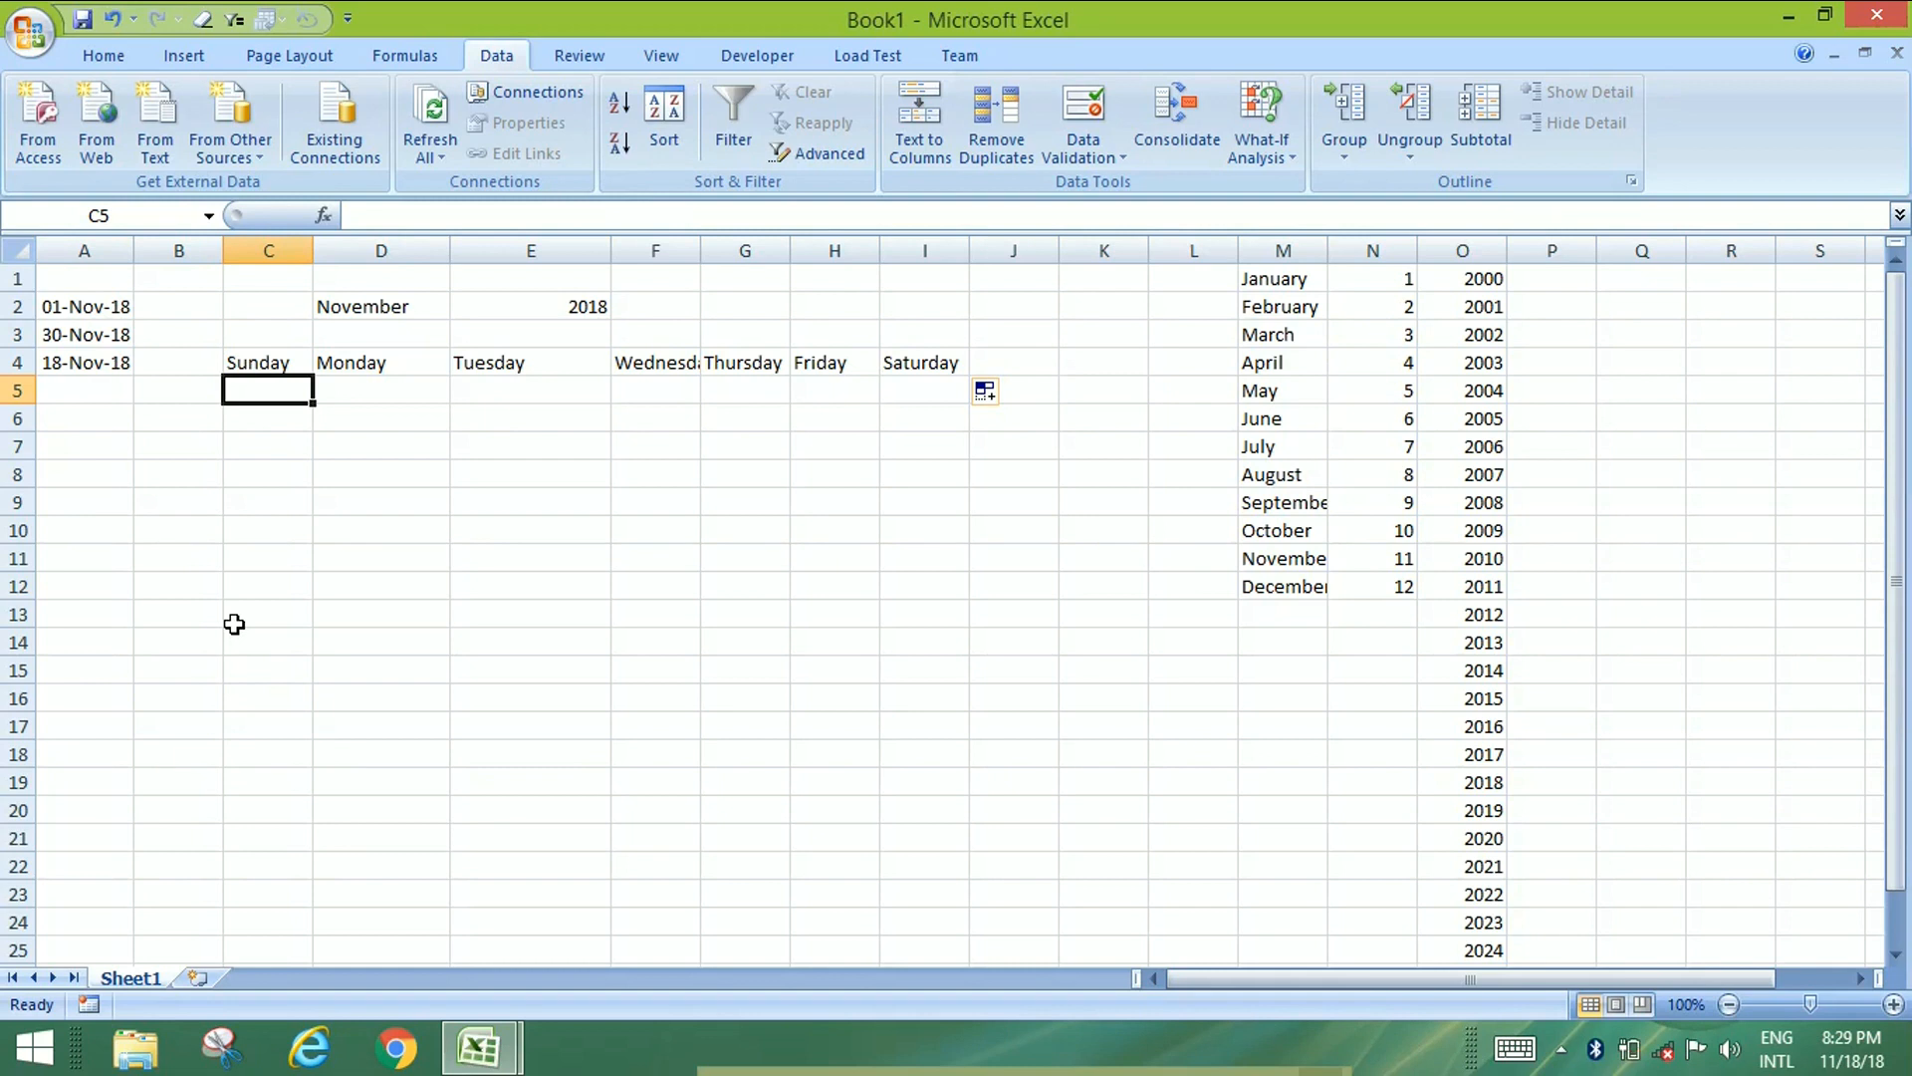
type("=")
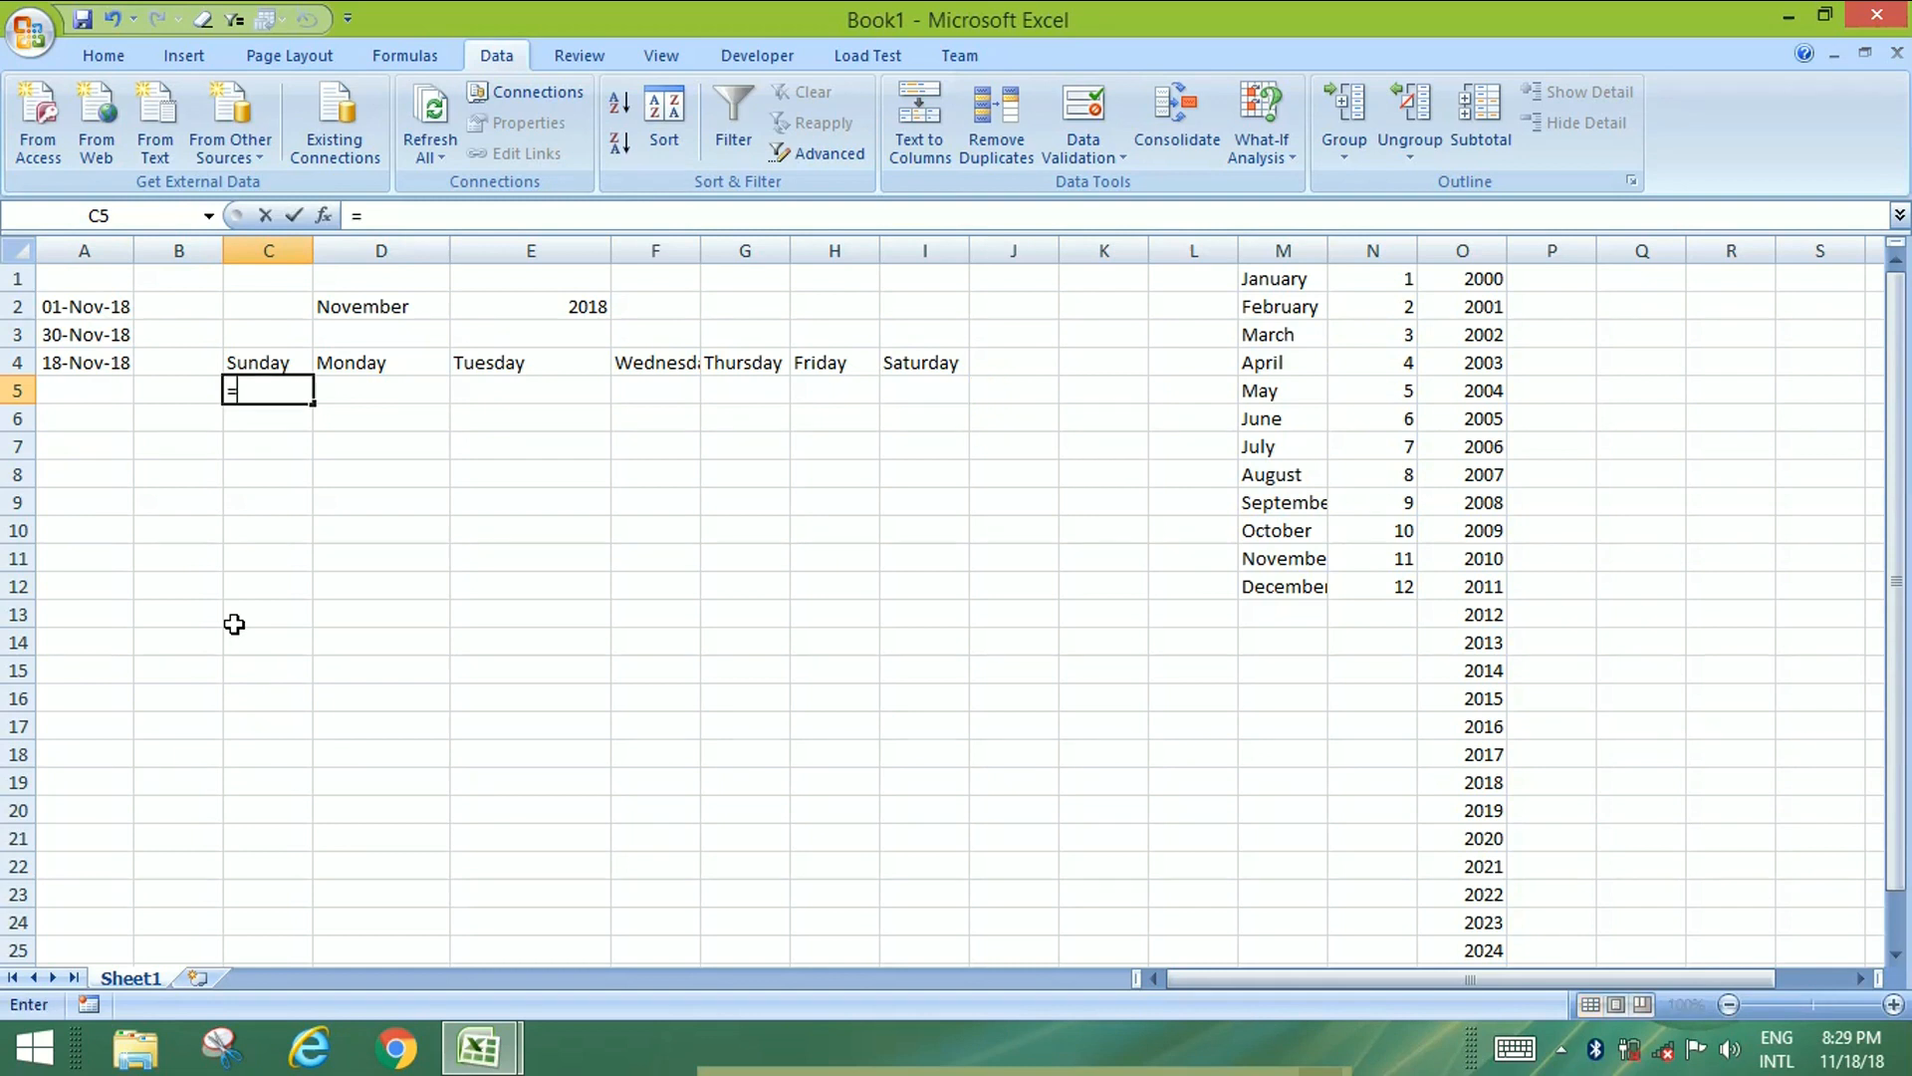
type("i")
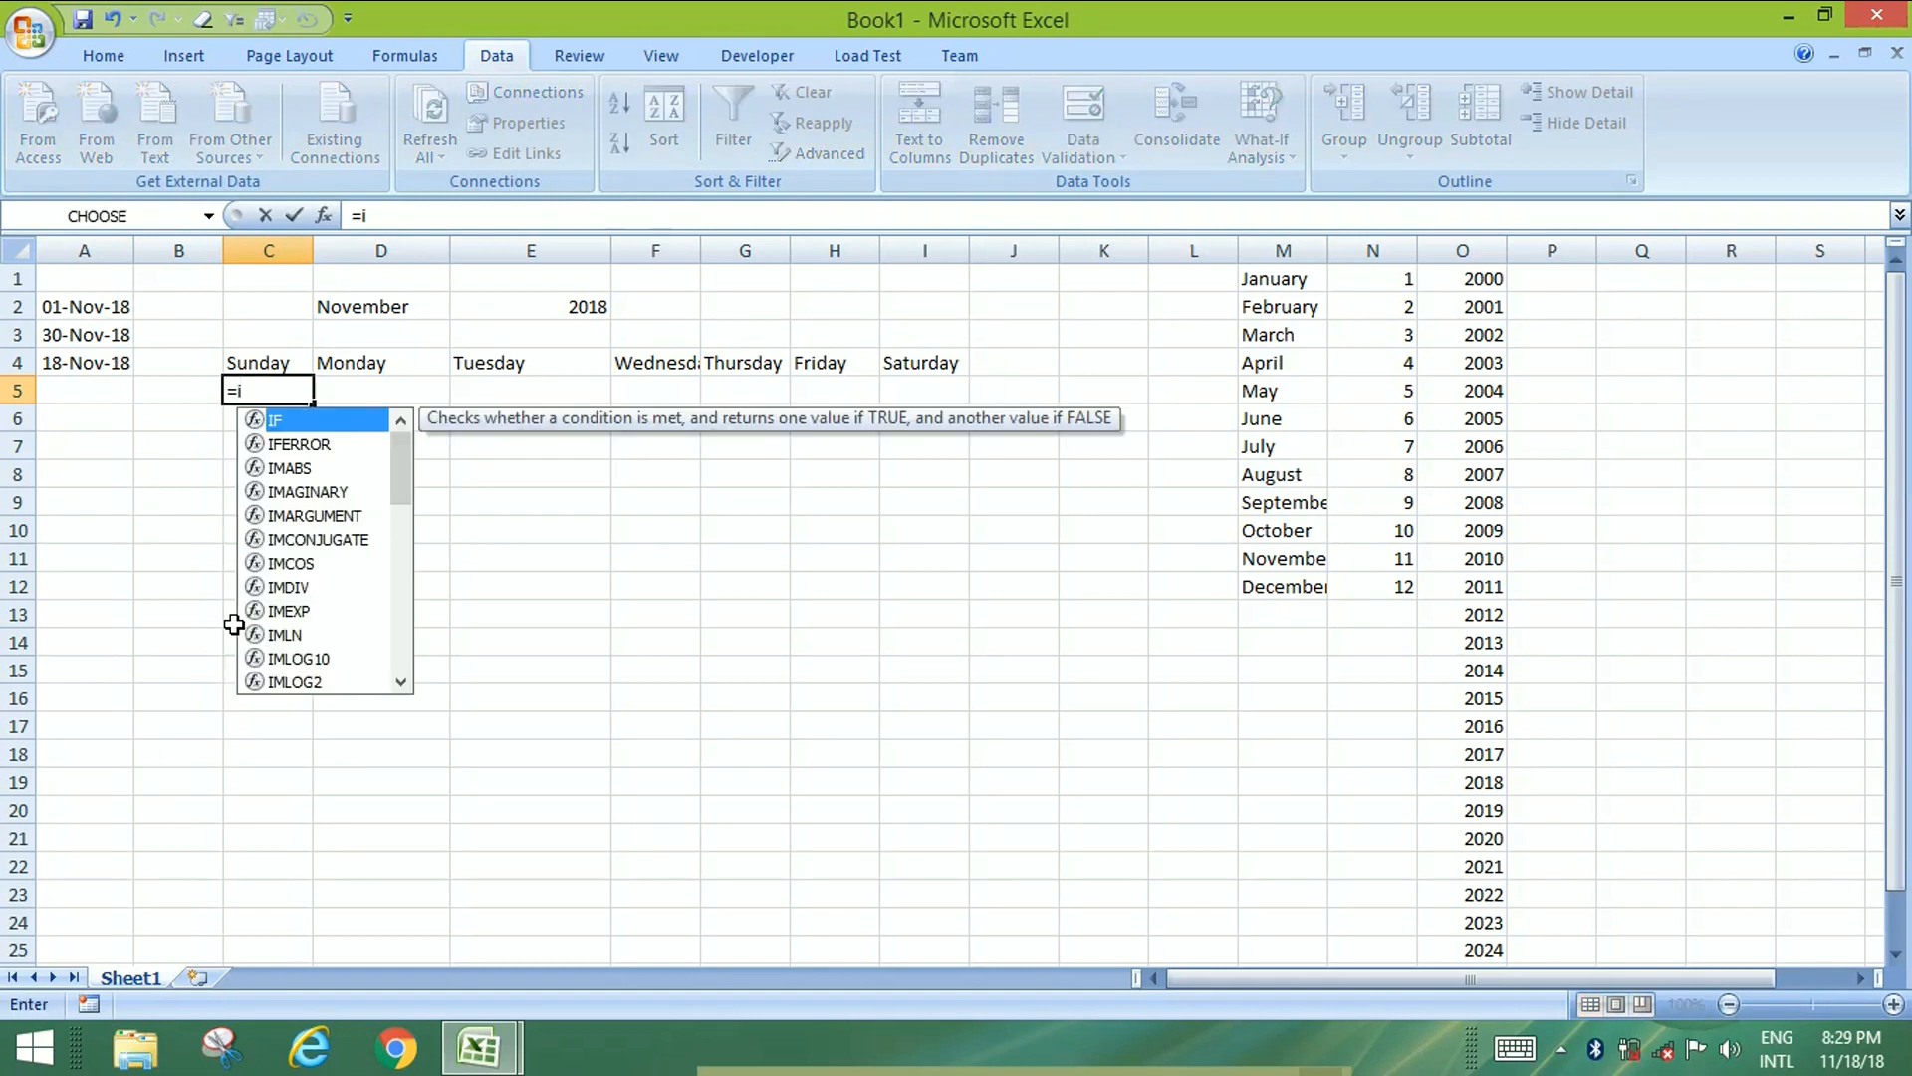
type("f(")
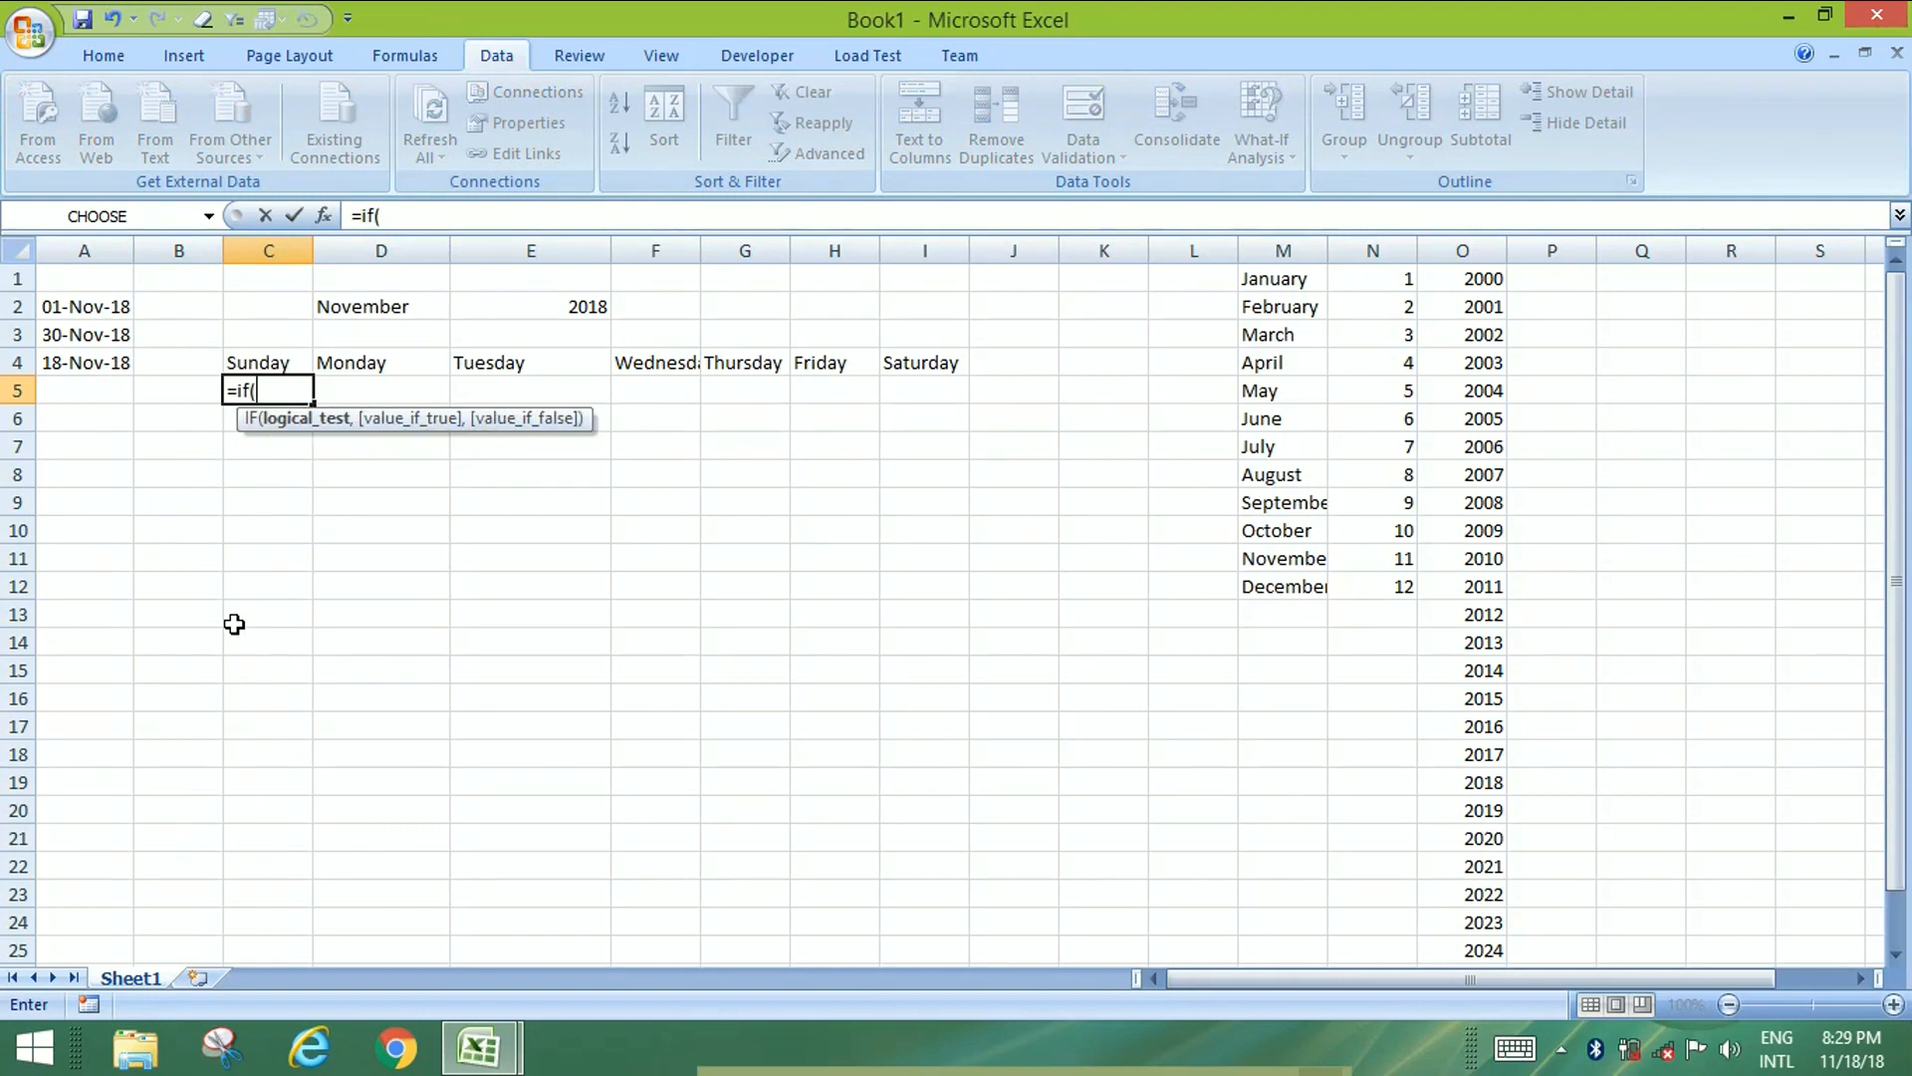
key("Up")
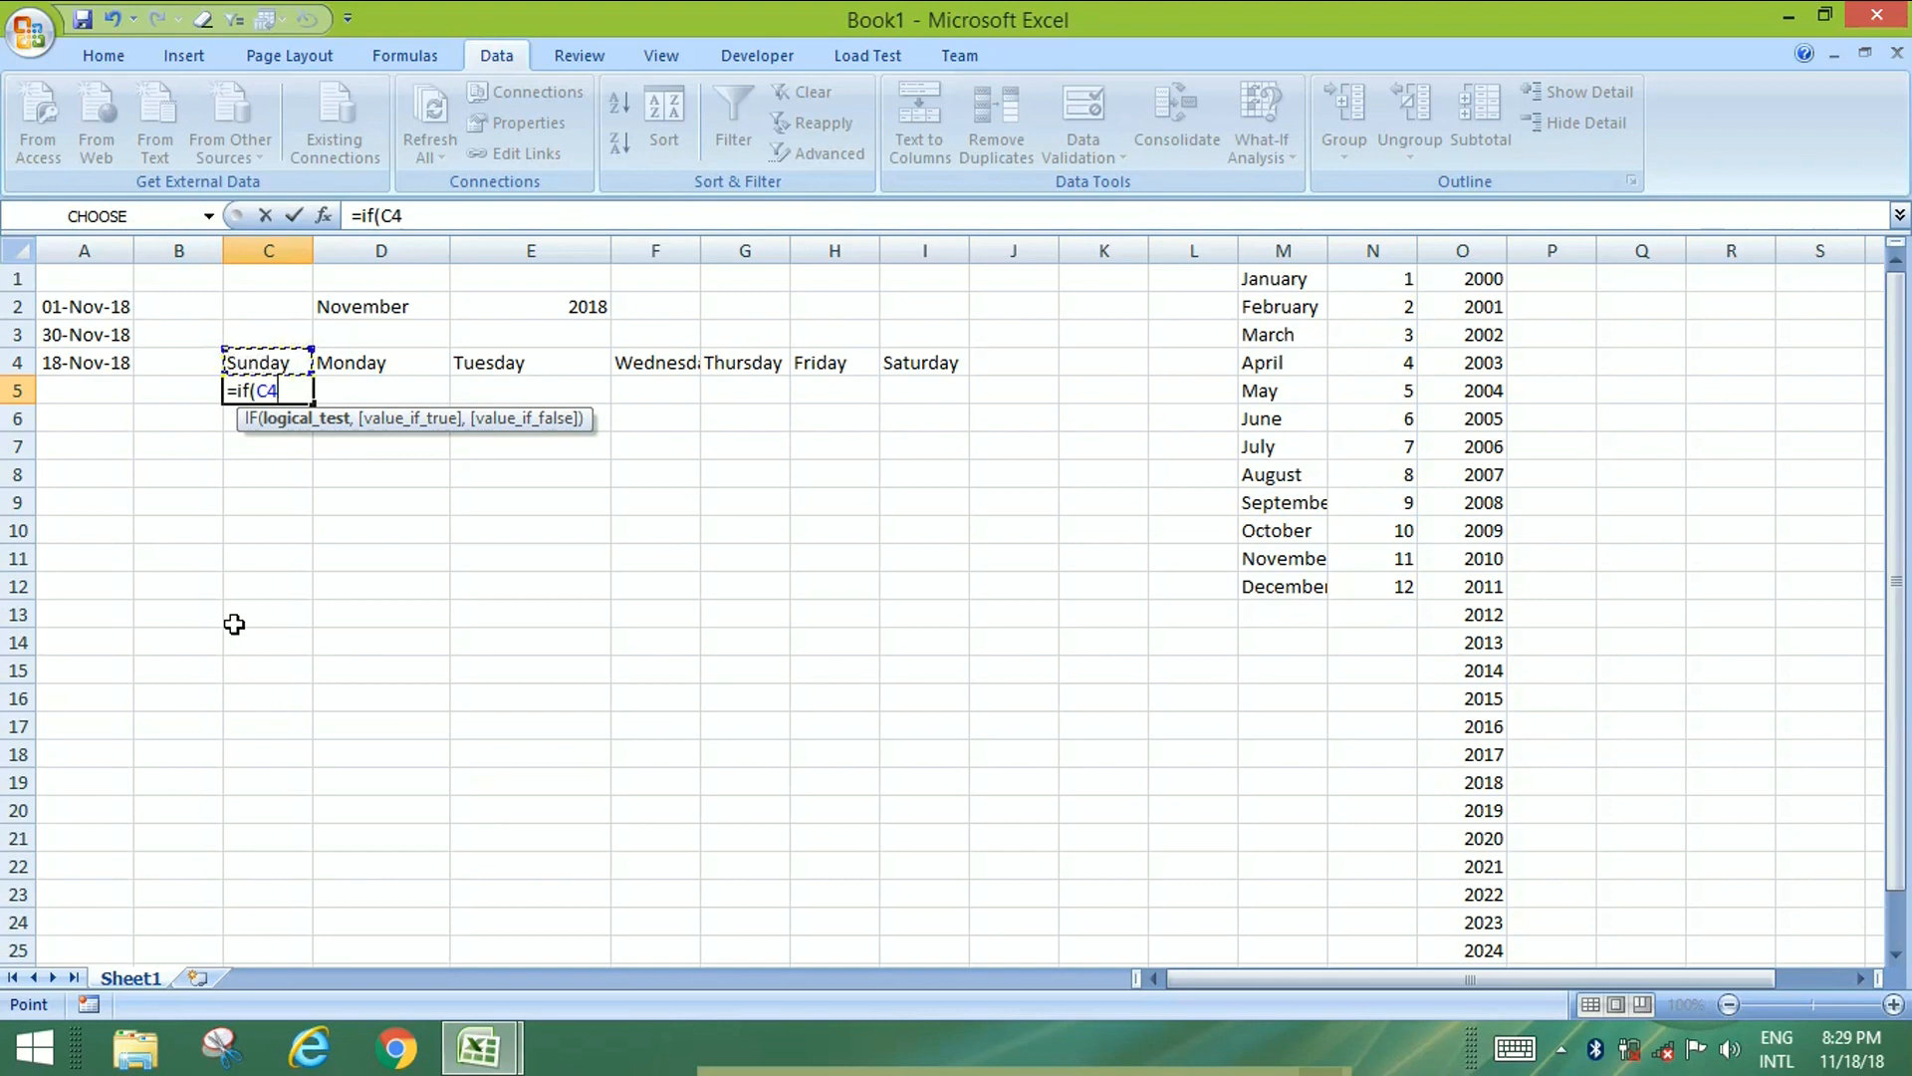
key("BackSpace")
key("BackSpace")
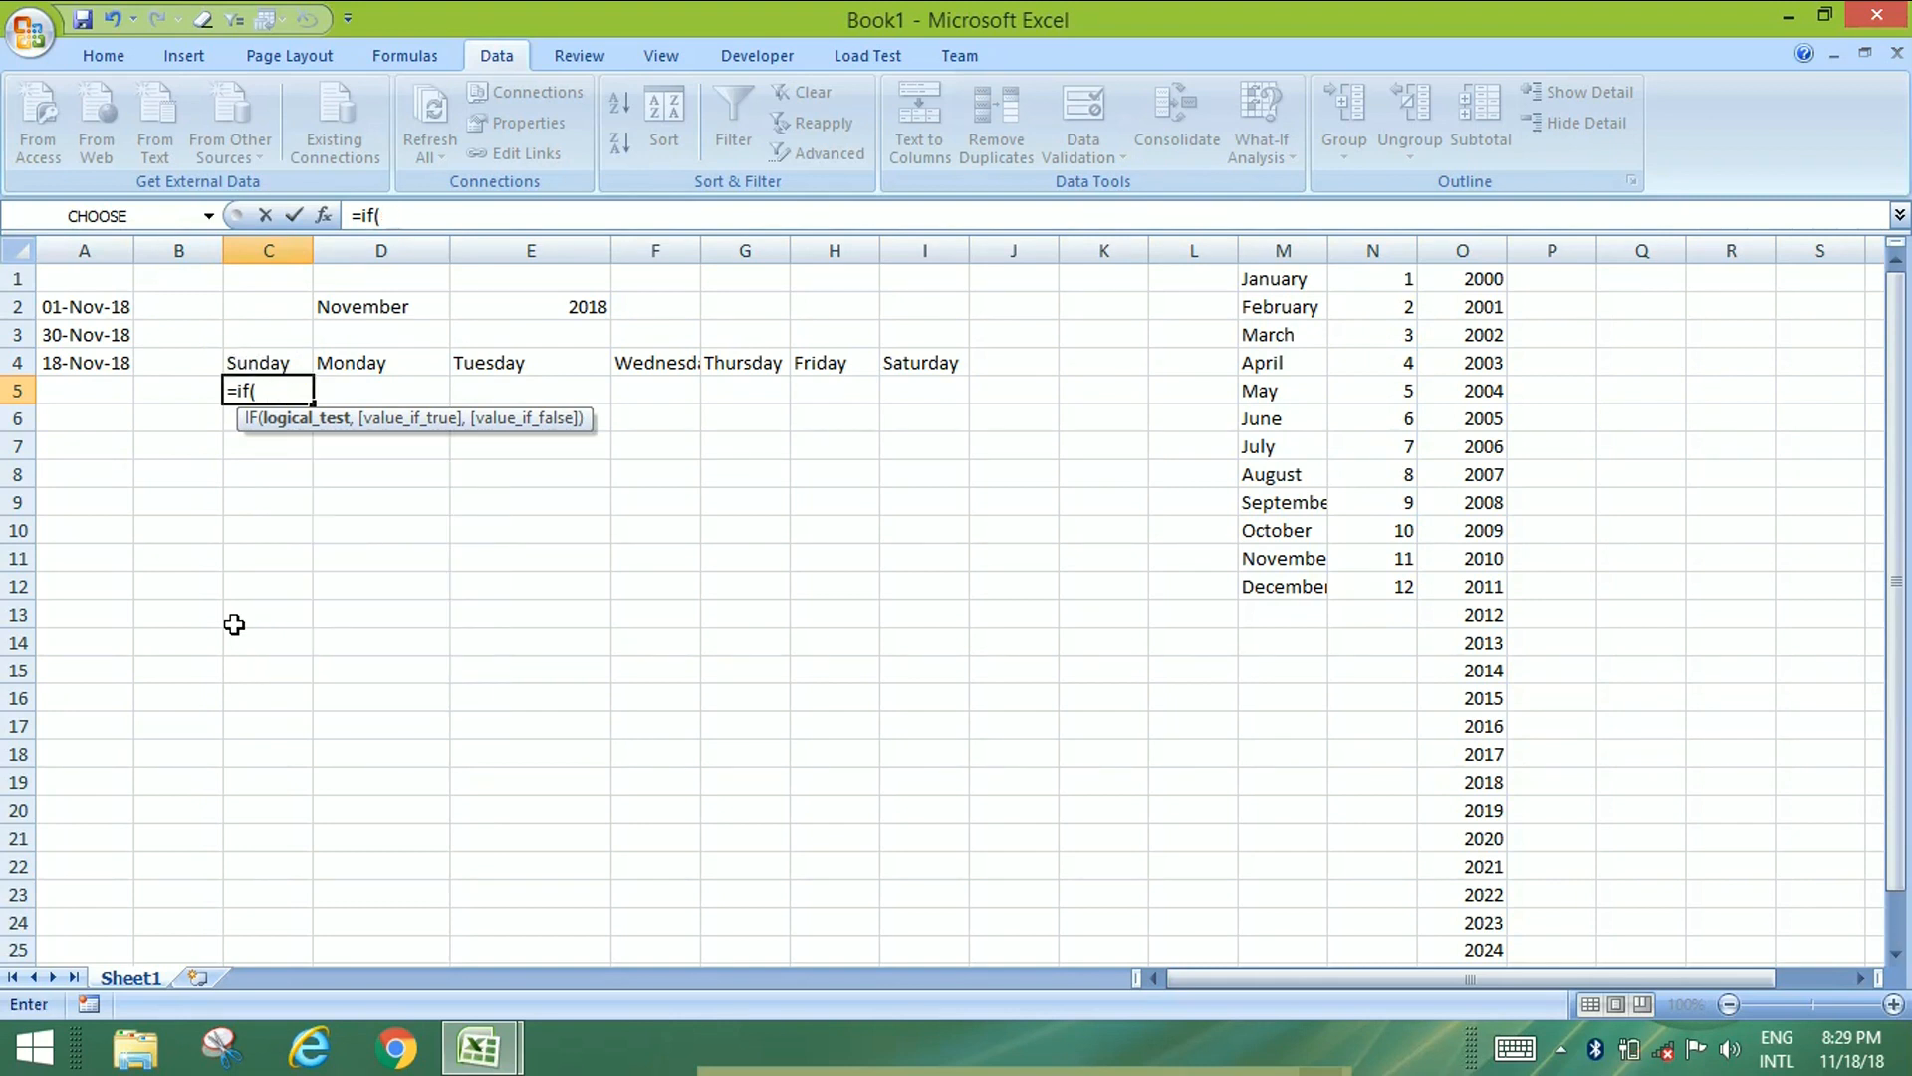
Add TEXT($A$2,"dddd") to the IF formula's logical test to get the weekday name of the month's first day.
type("text(")
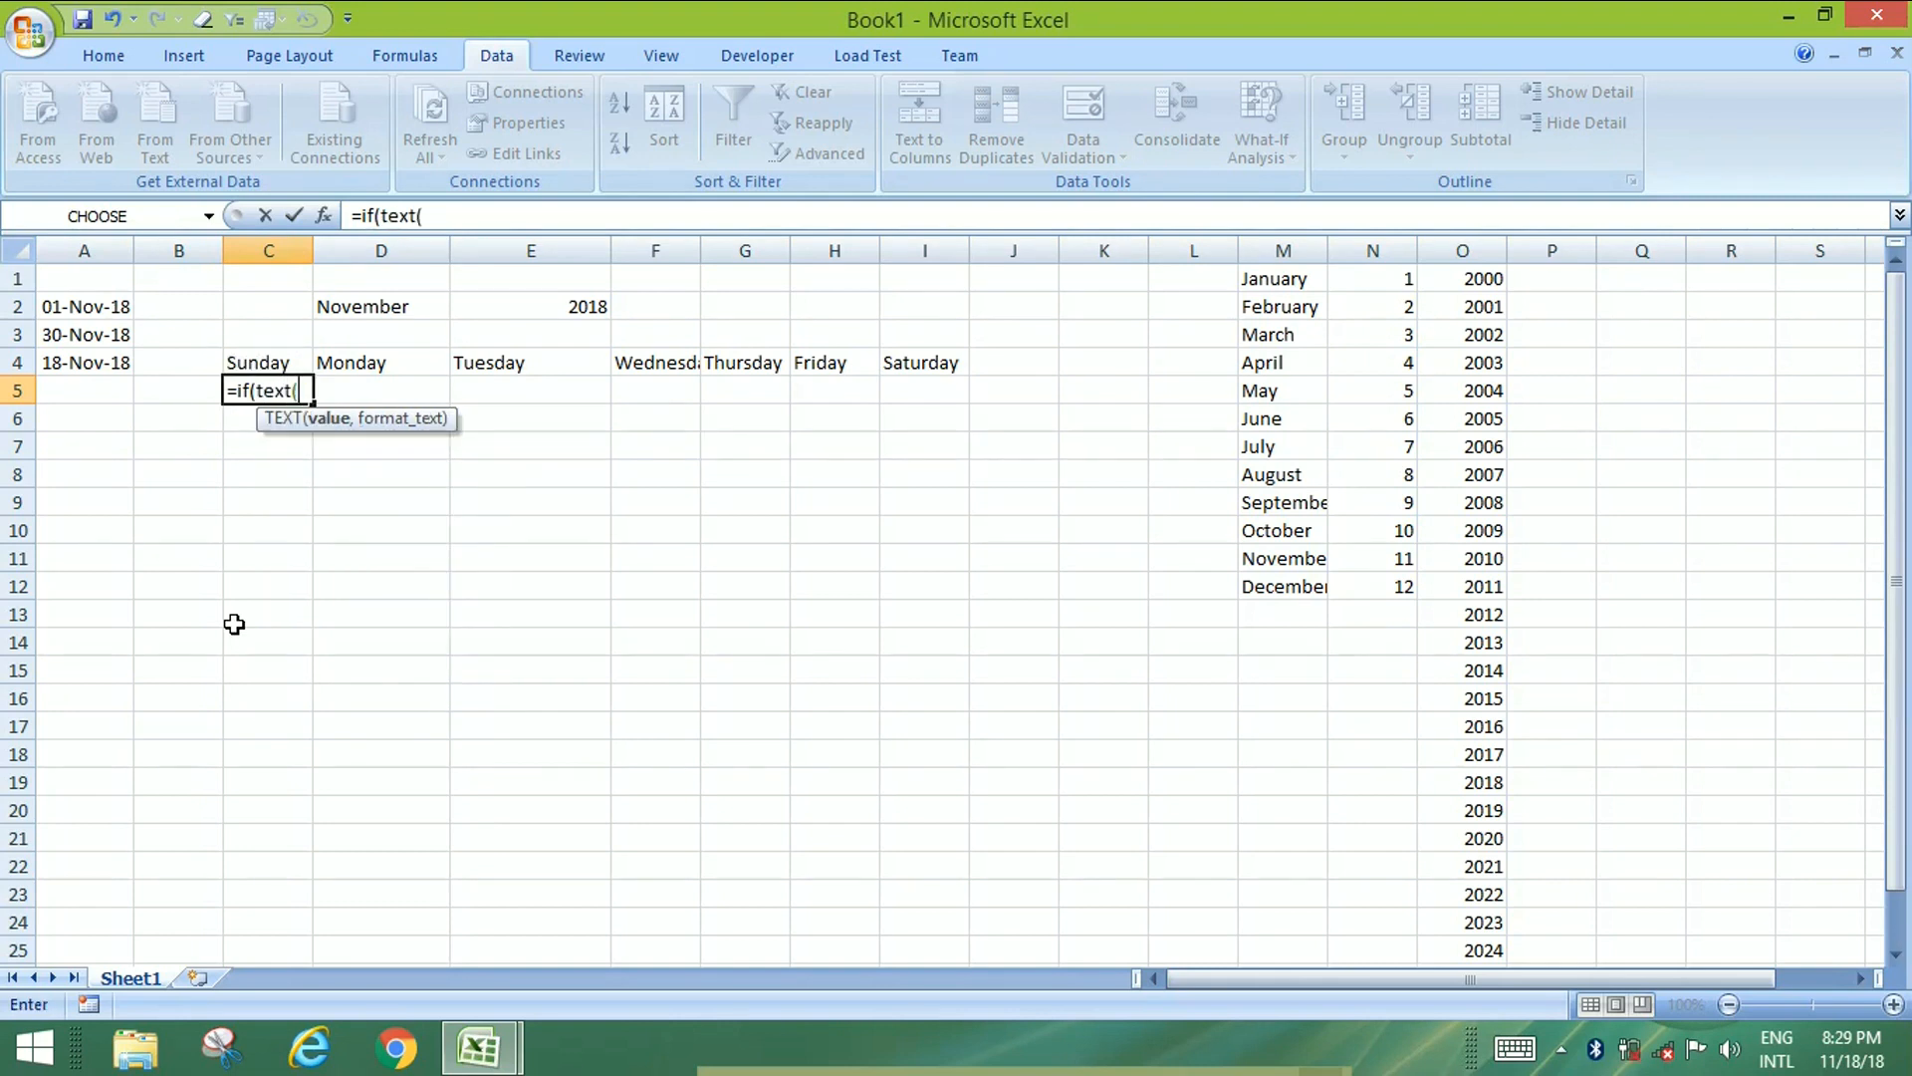
left_click(84, 305)
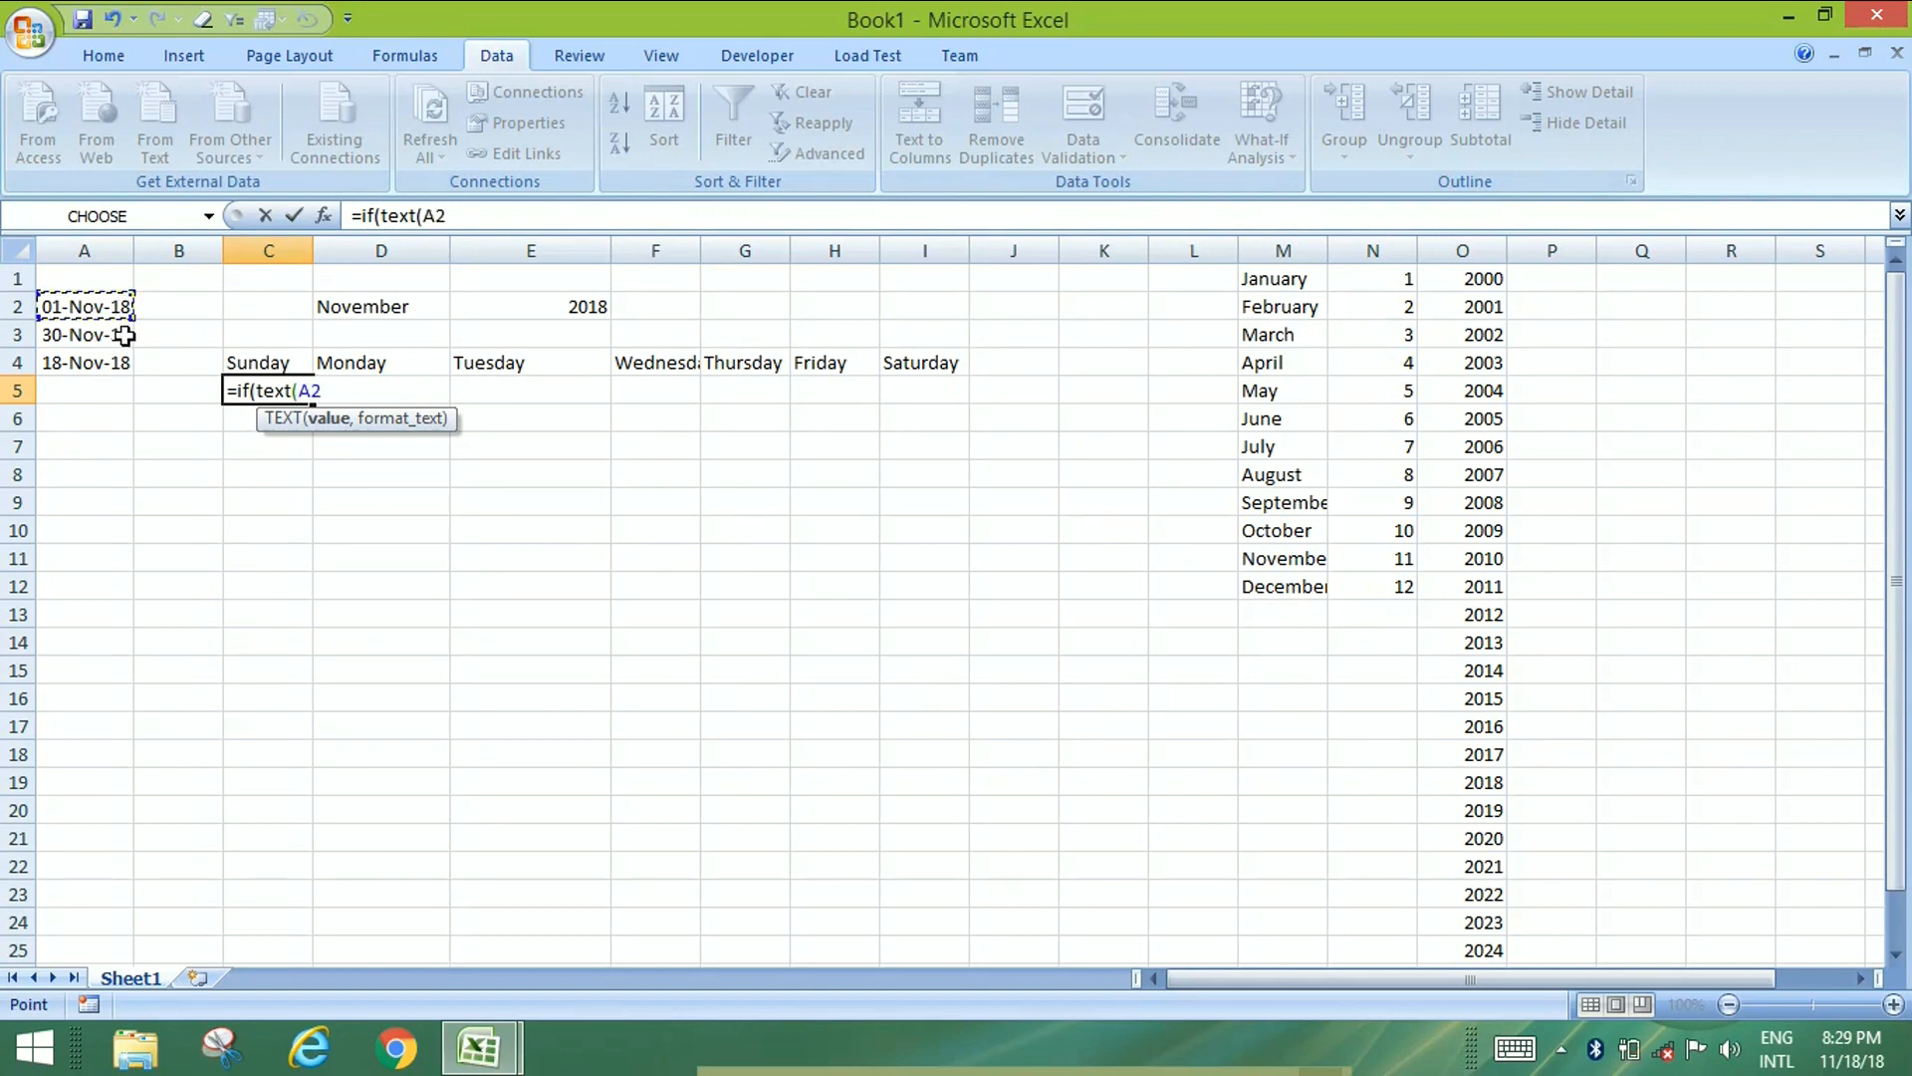
key("F4")
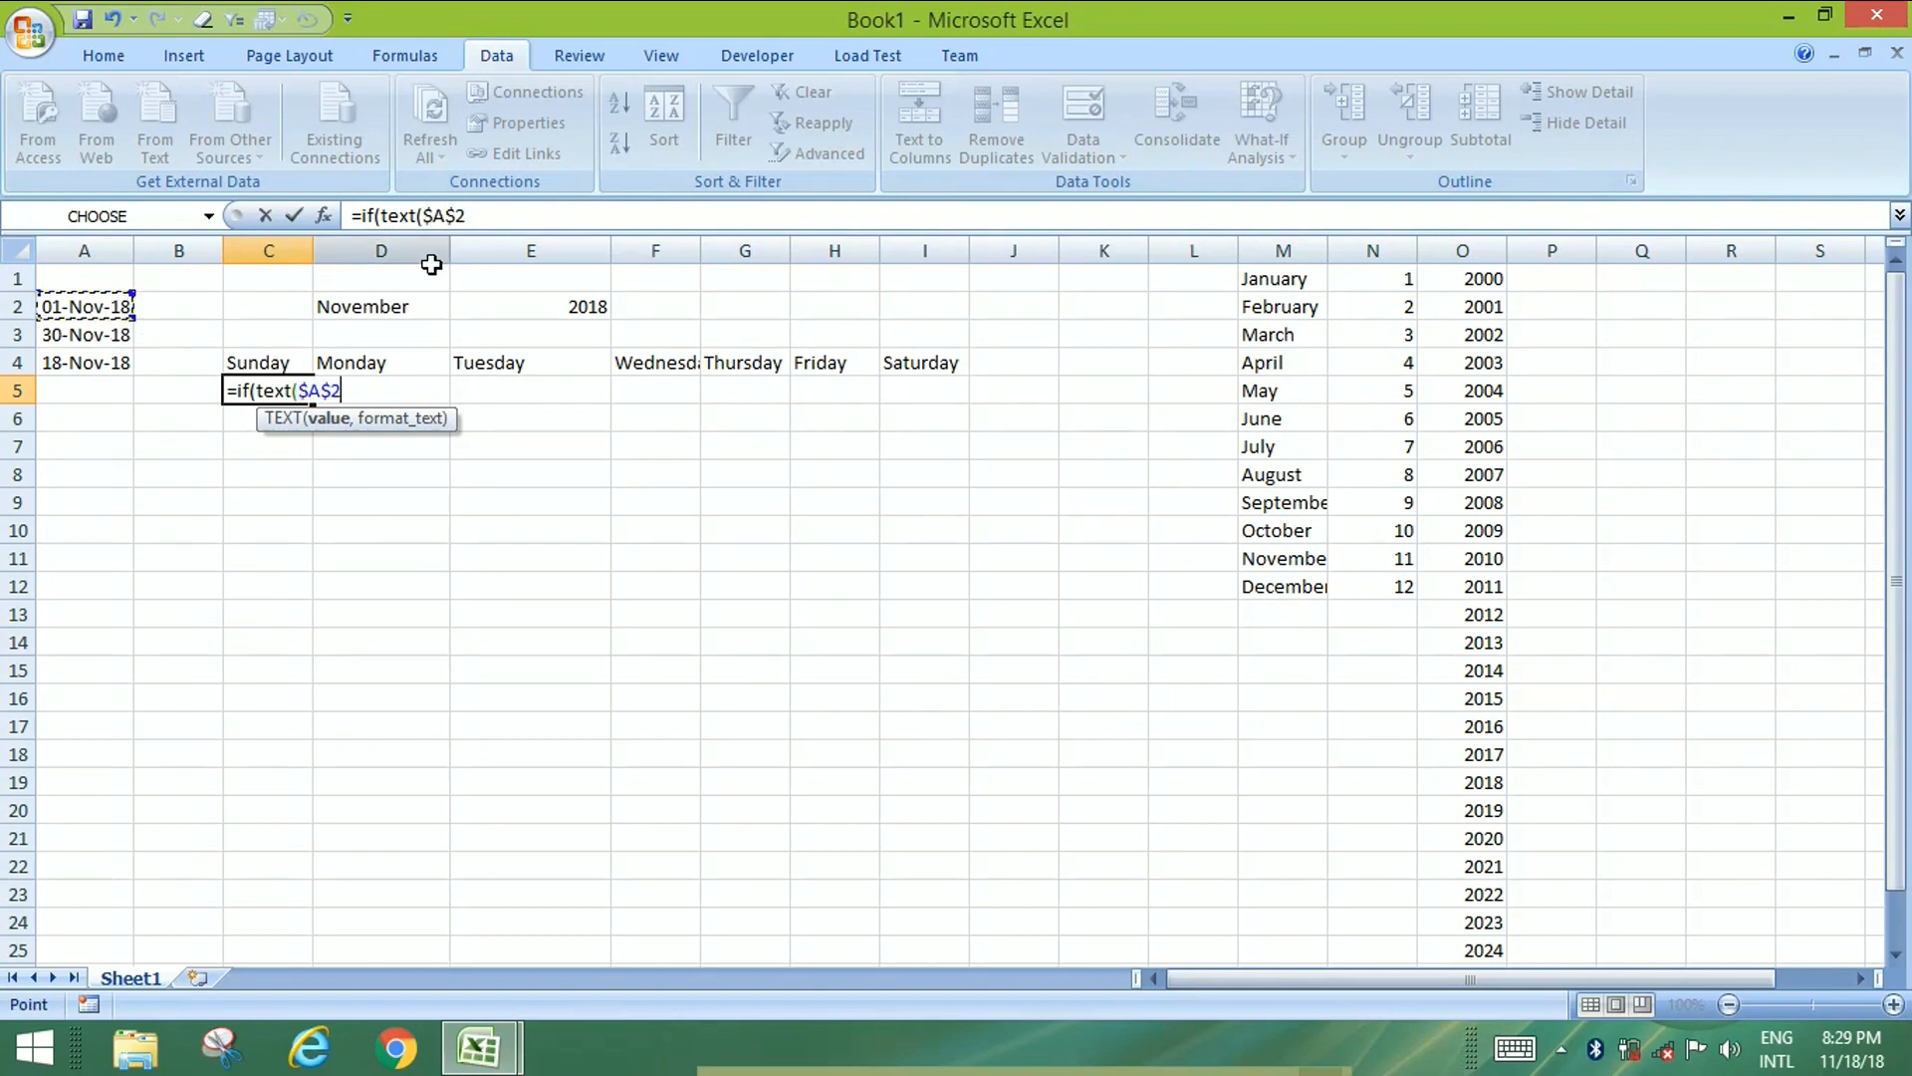
left_click(514, 216)
type(",")
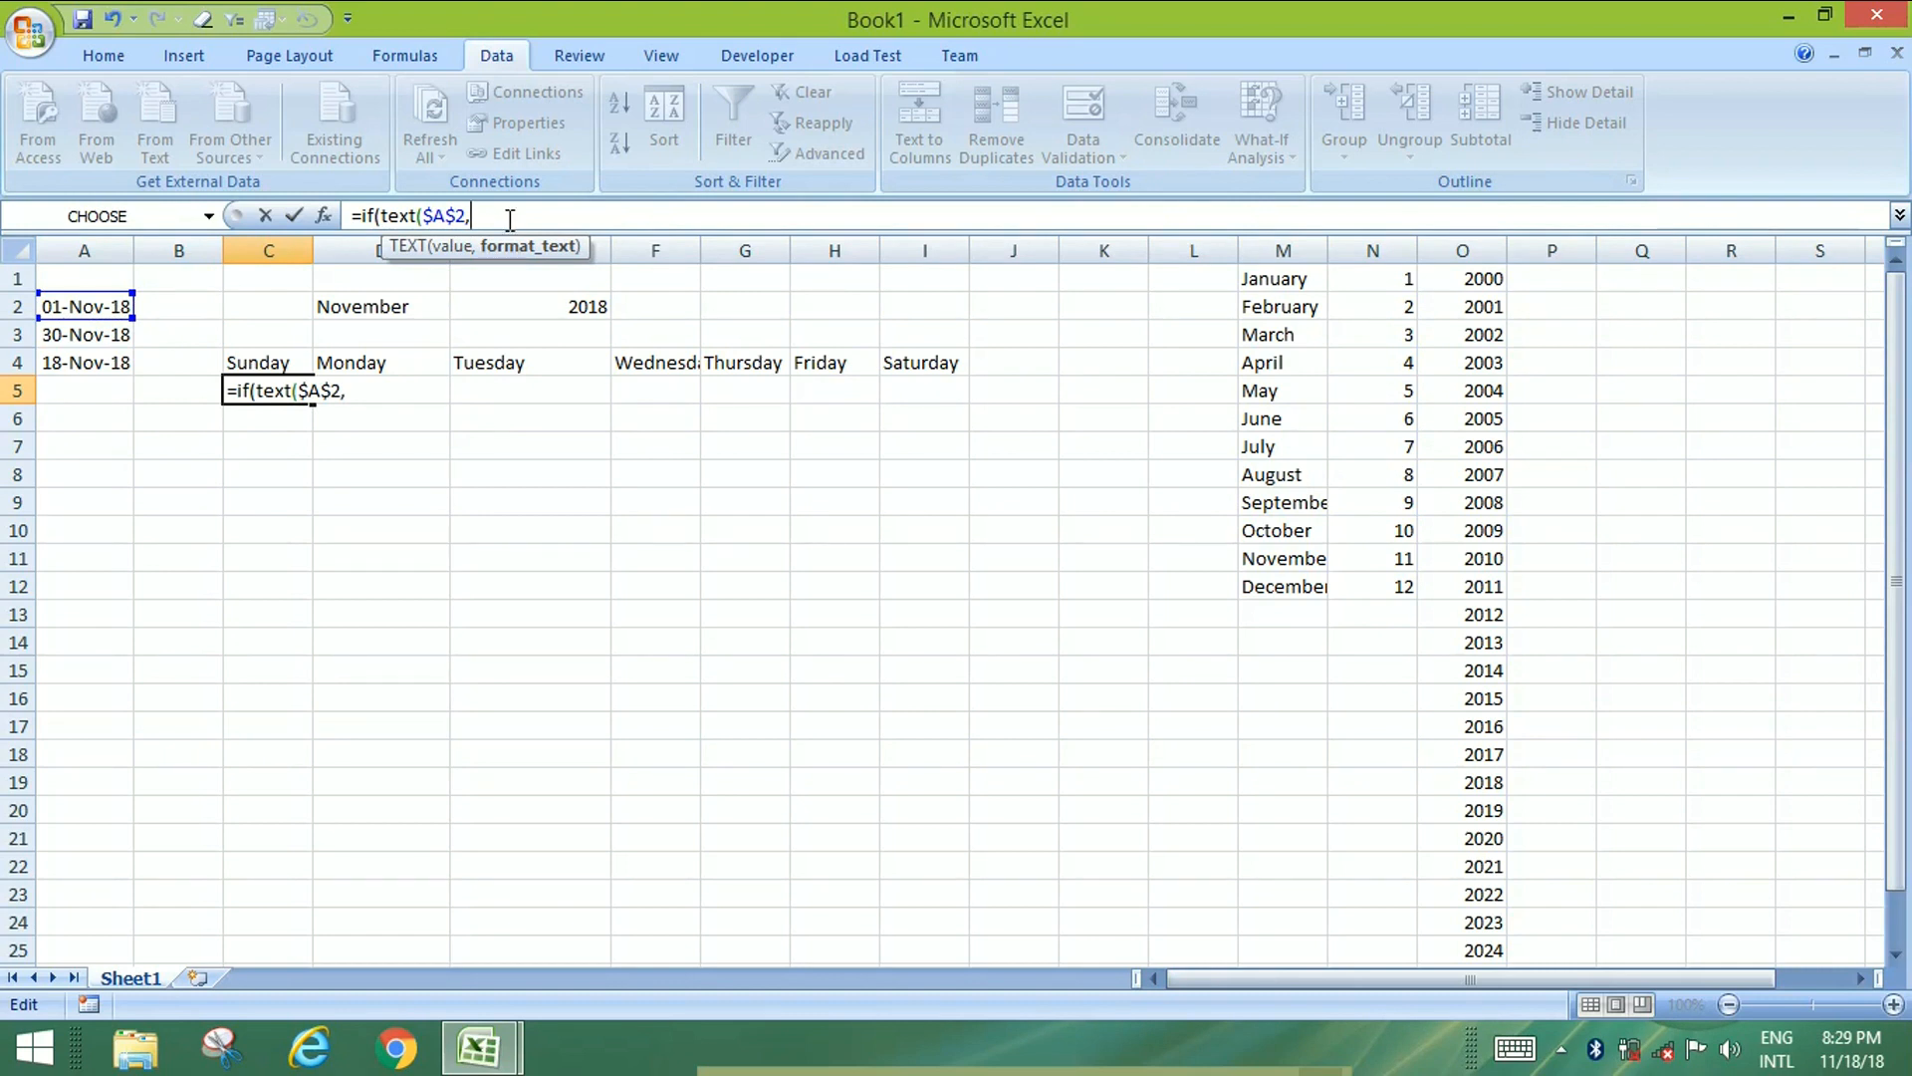
type("\"dddd\")")
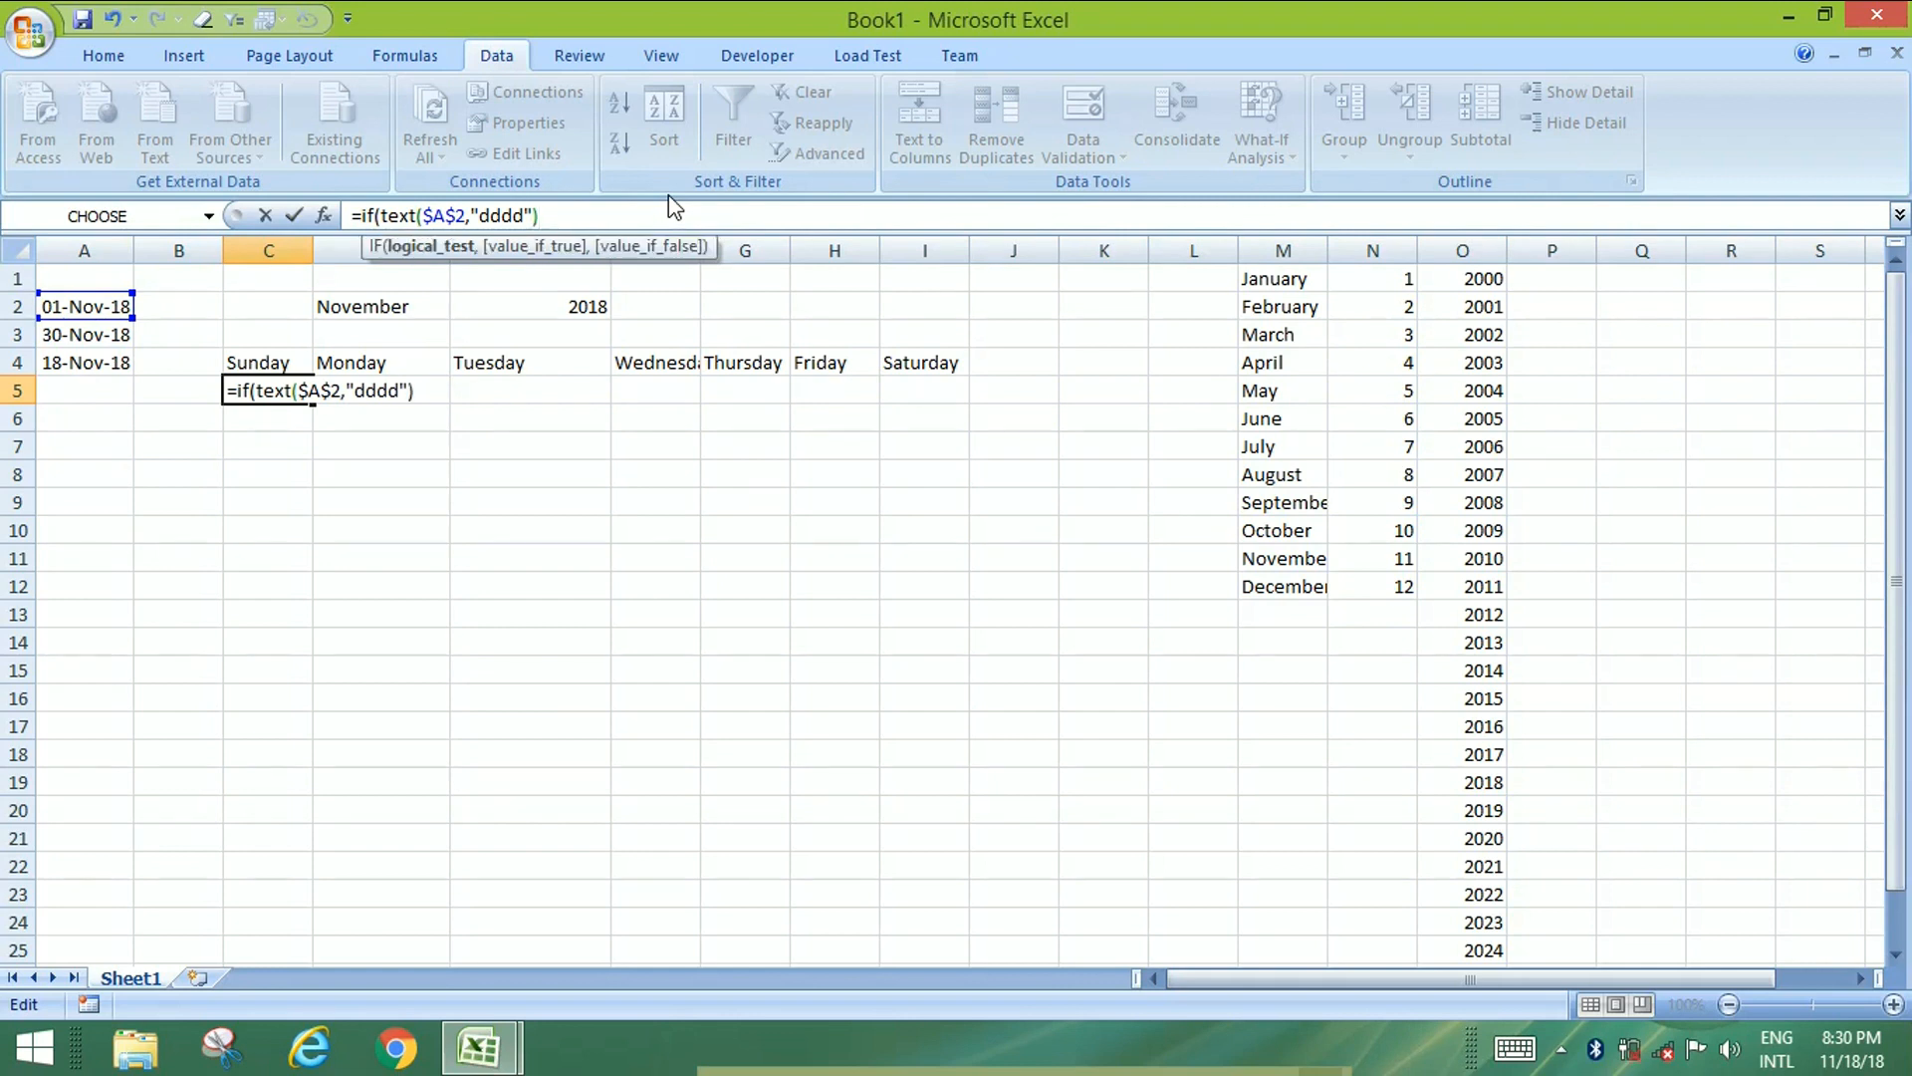
Complete the IF test by comparing the weekday name with C$4, and return $A$2 when they match.
type("=")
left_click(251, 364)
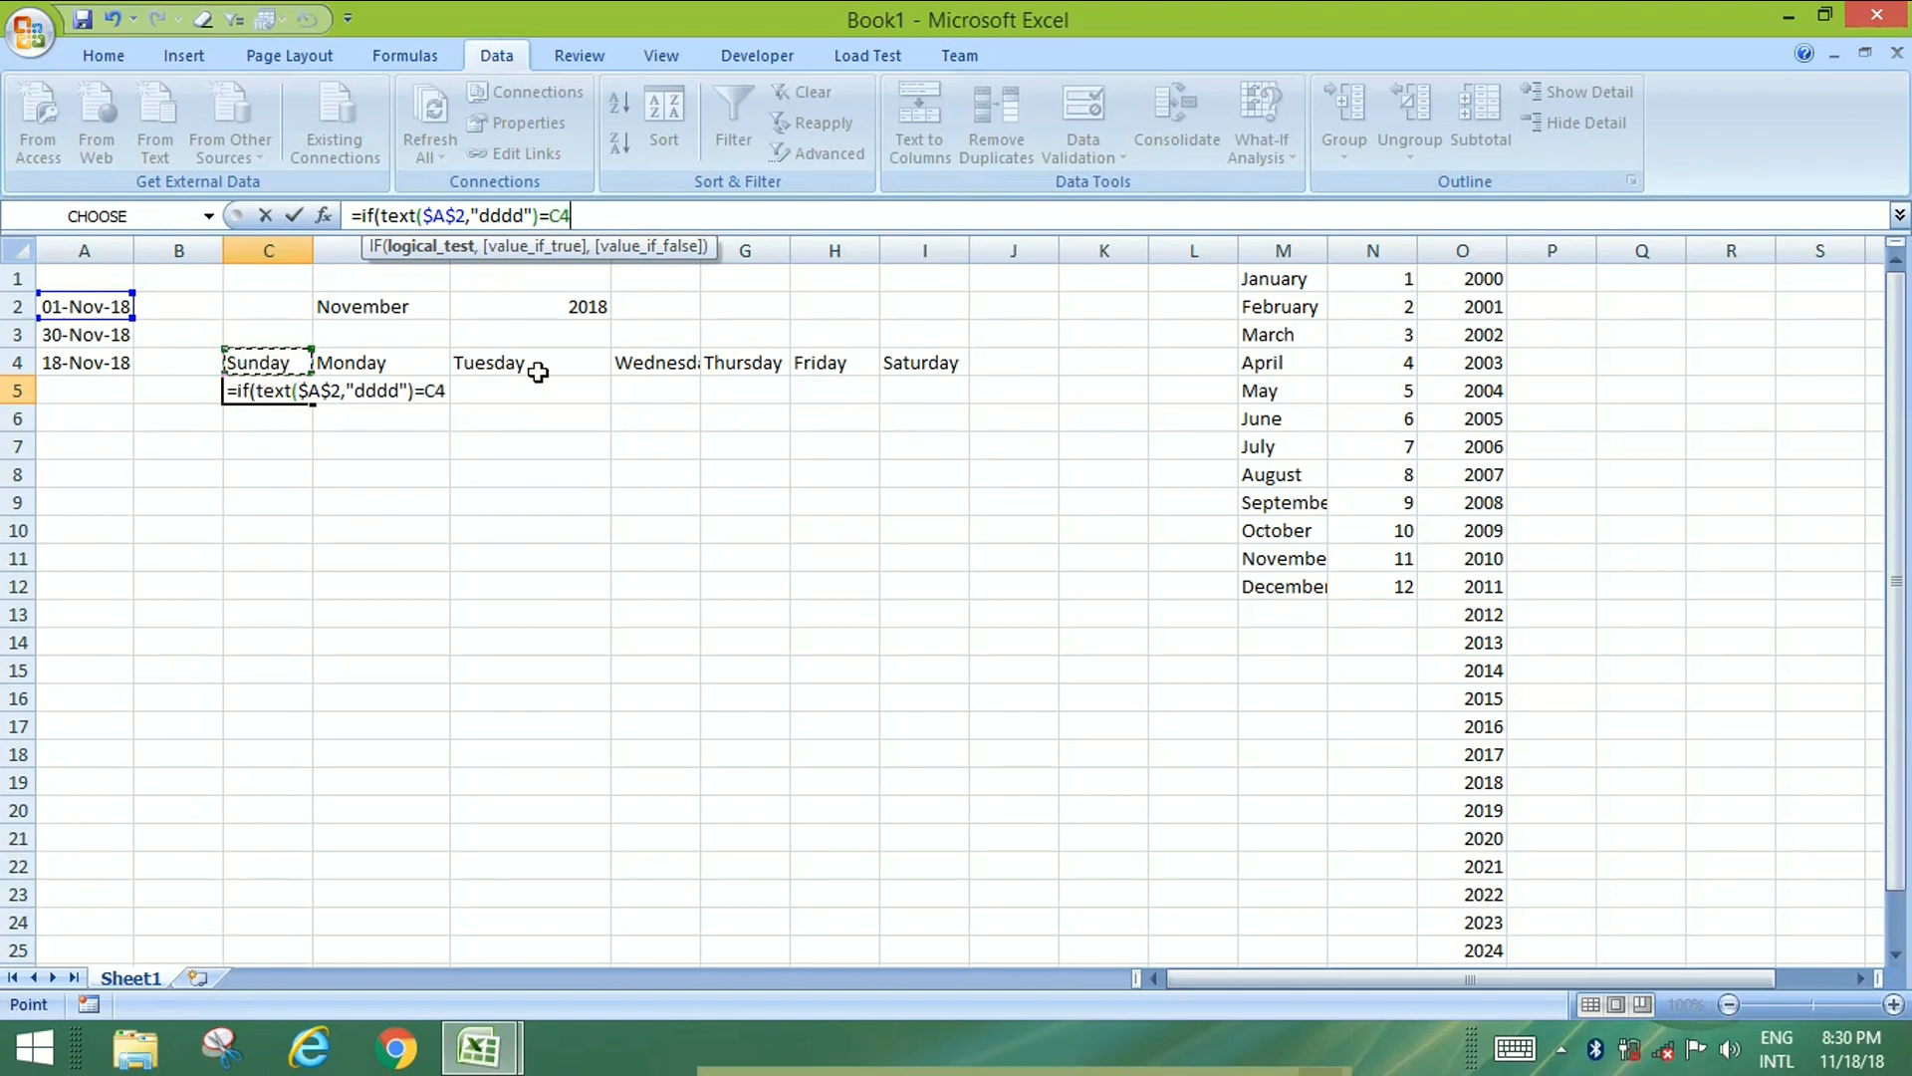
key("F4")
key("F4")
type(",")
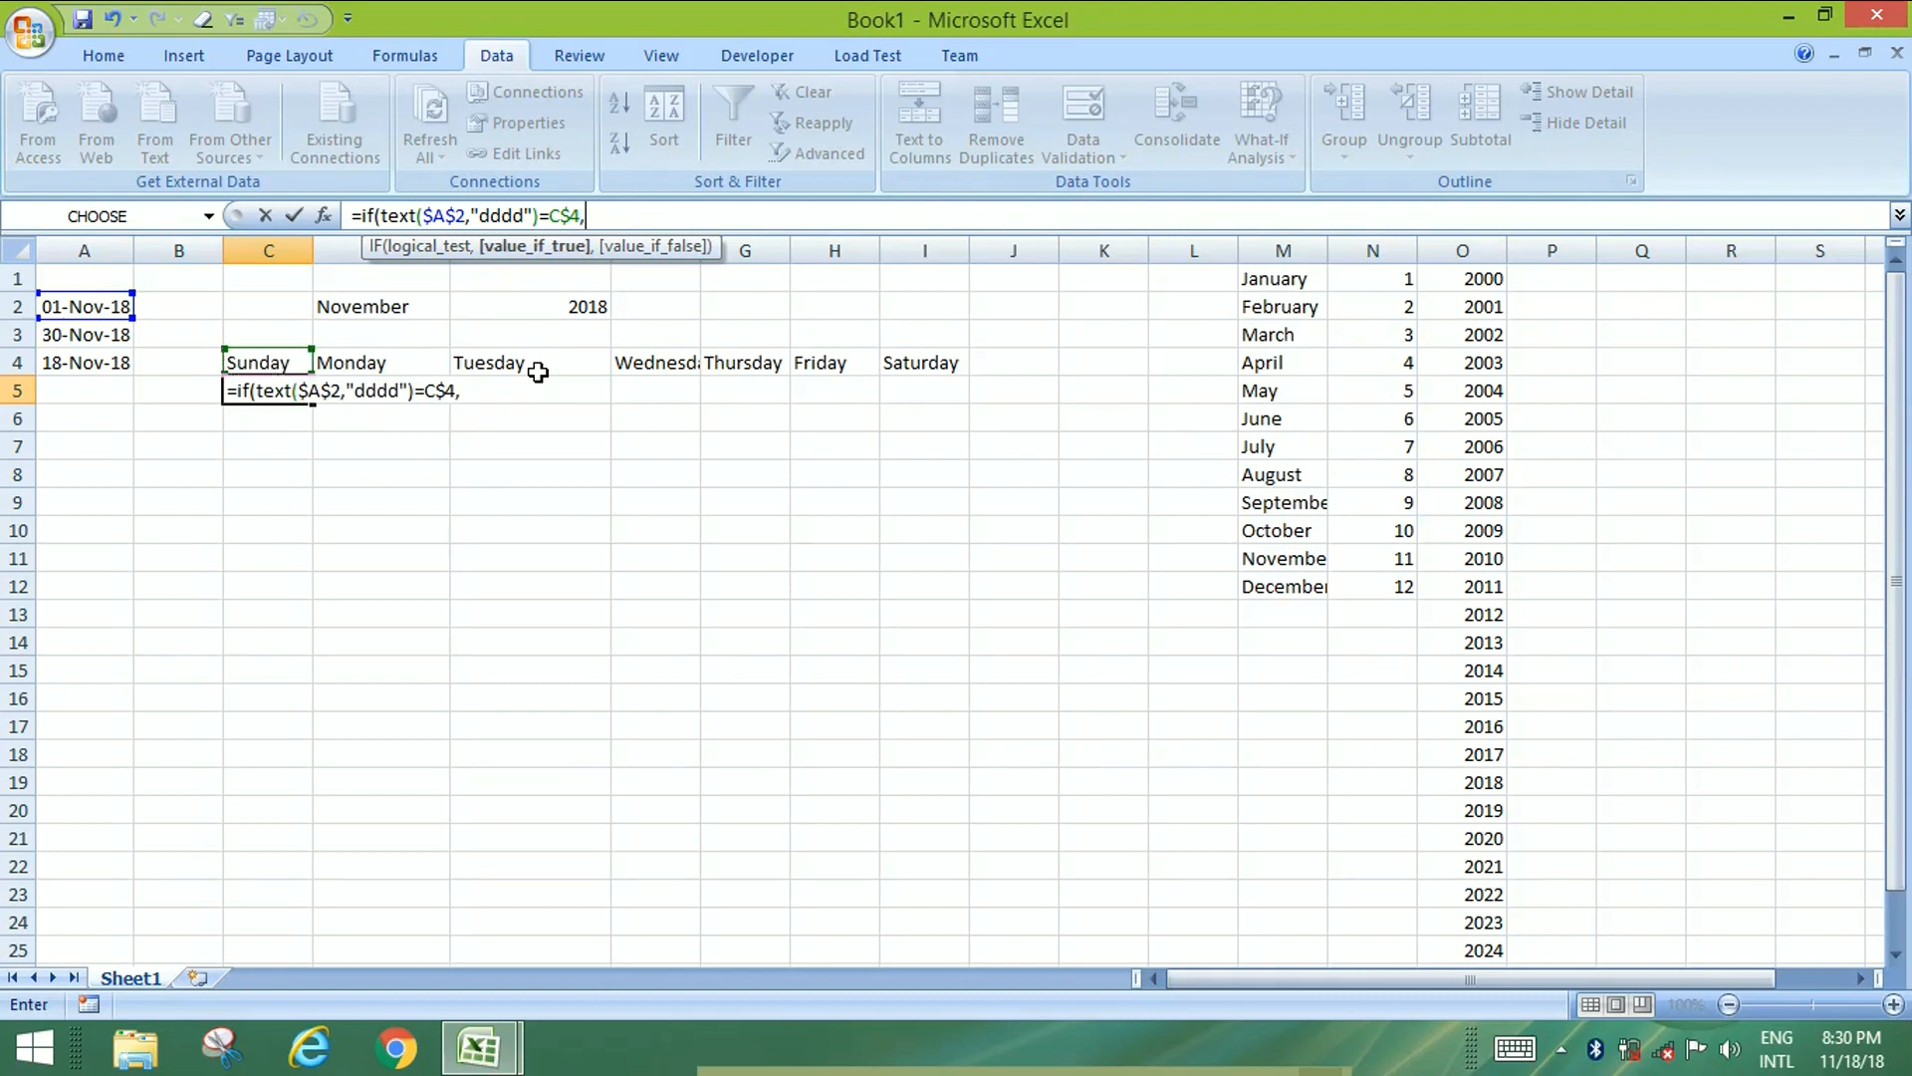
left_click(126, 308)
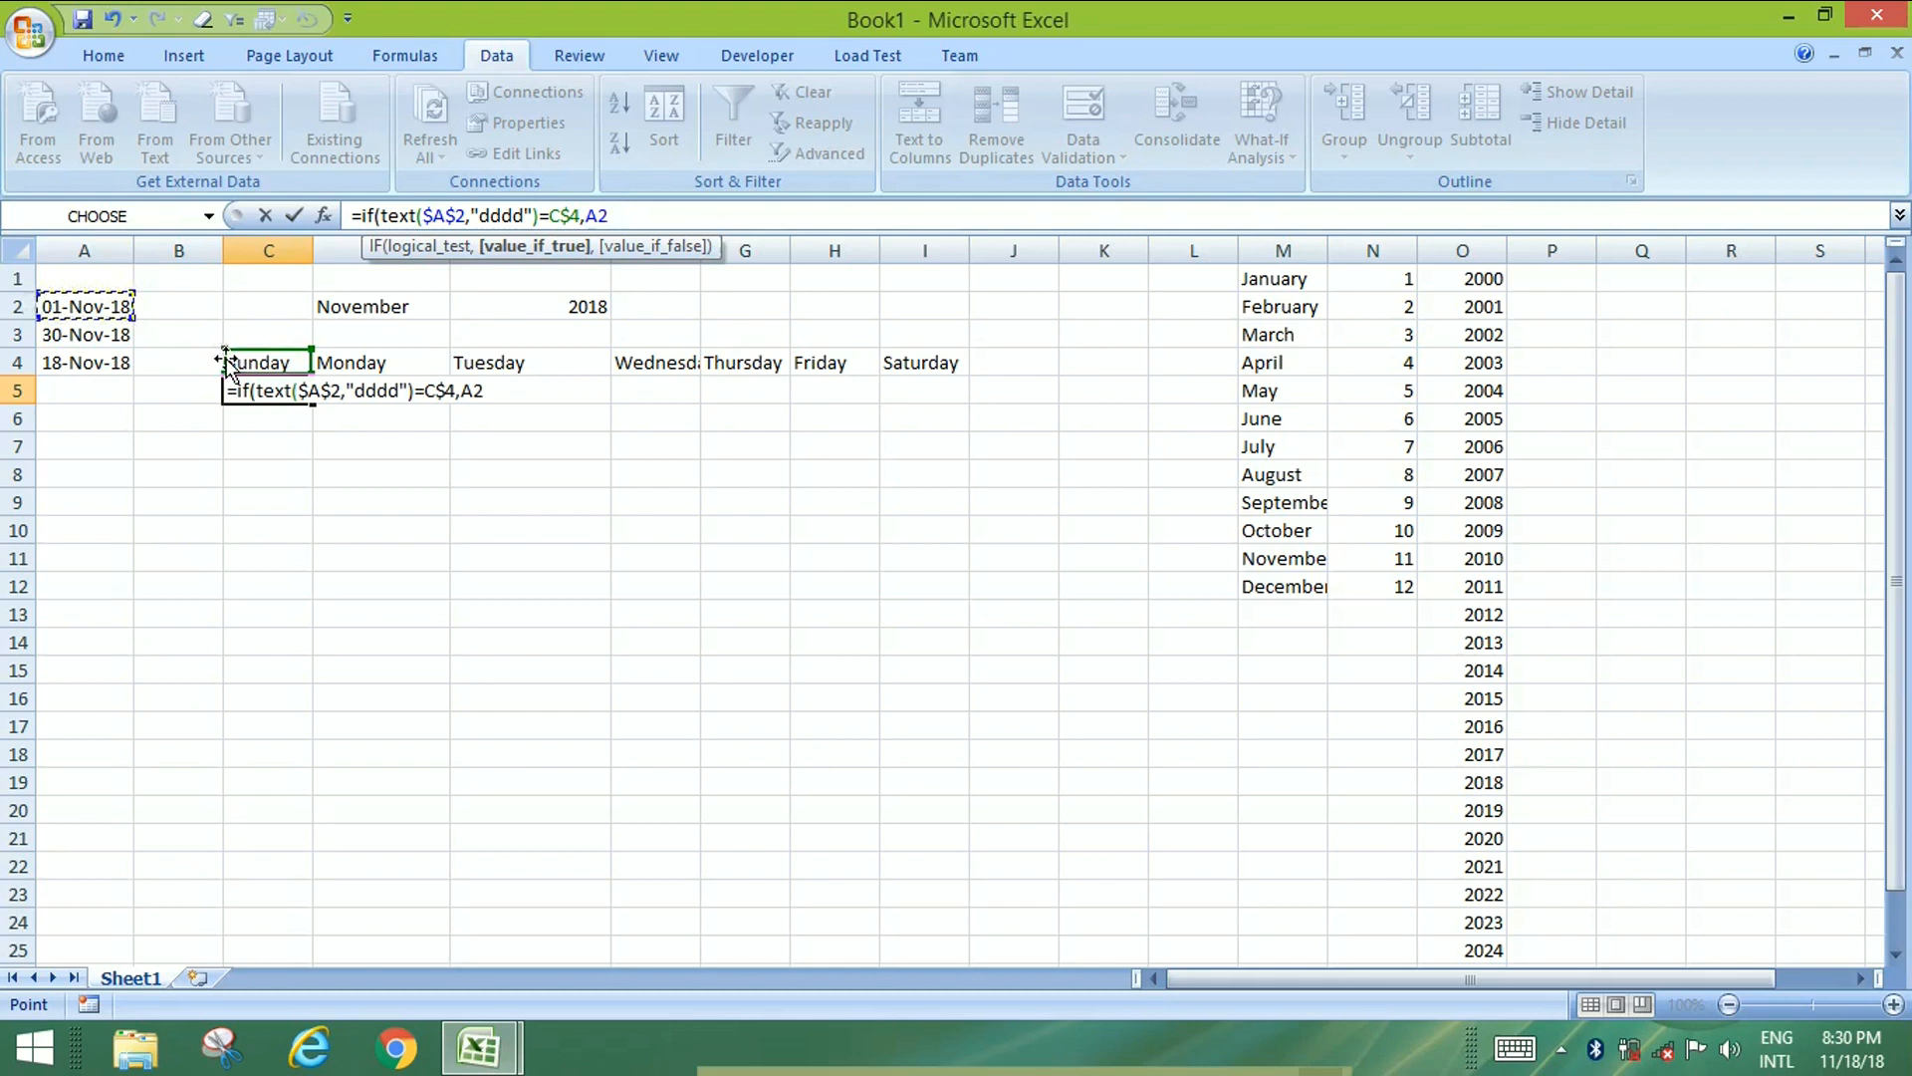
key("F4")
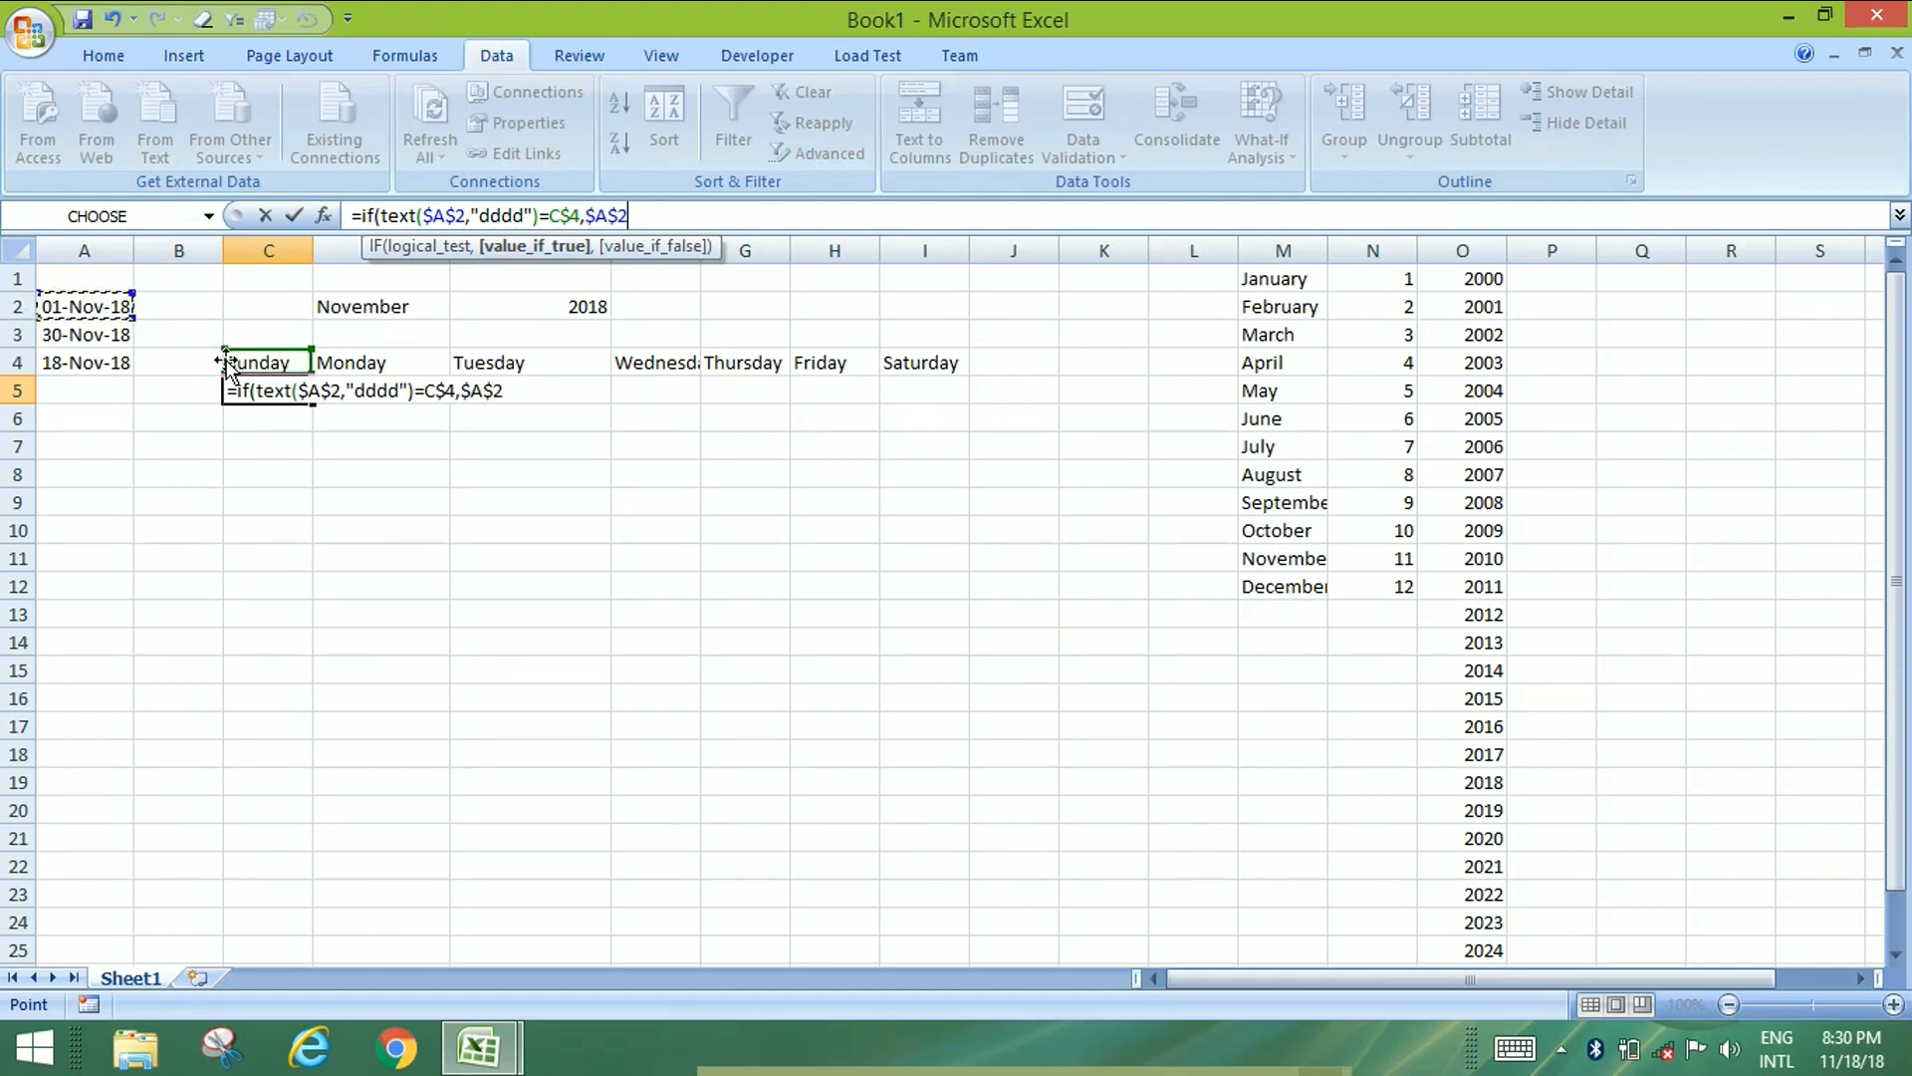
type(",")
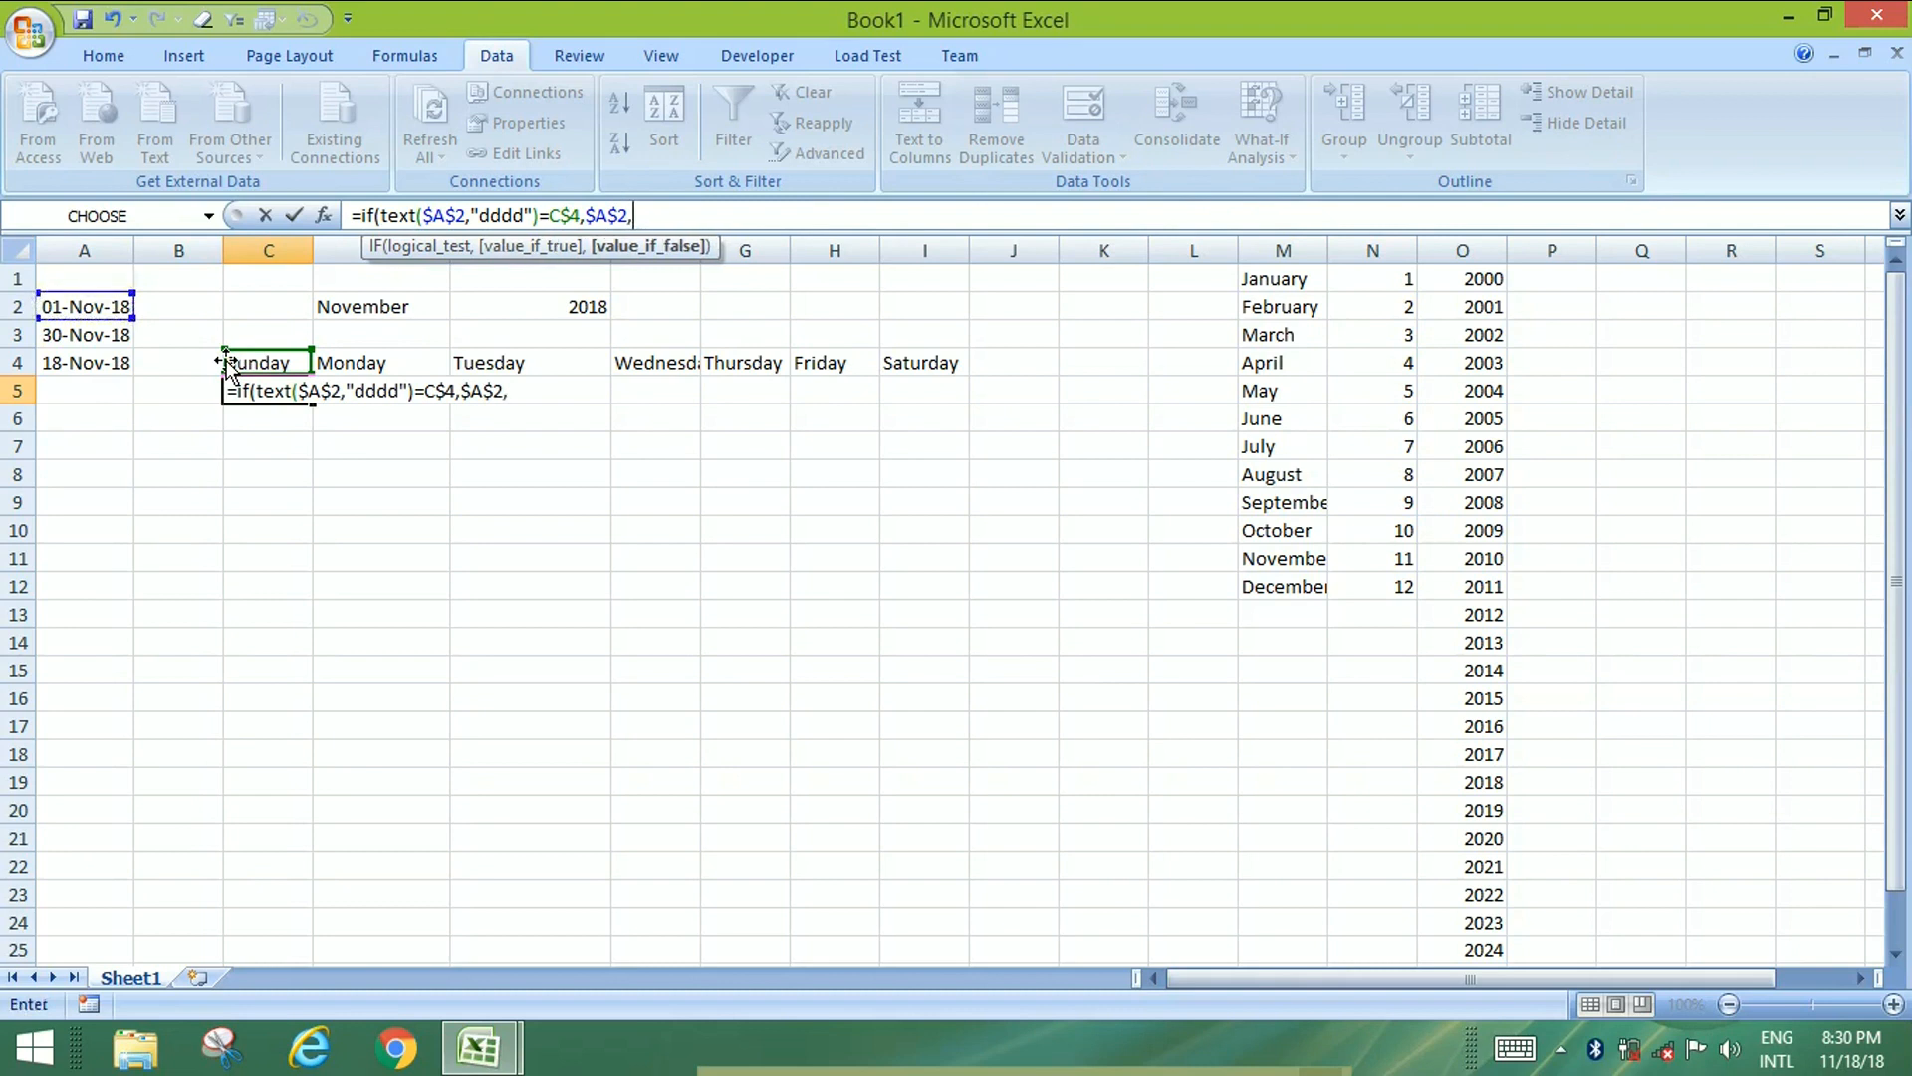
Add a nested IF as the C5 formula's false value, testing whether the preceding cell is not blank with B5<>"".
type("if(")
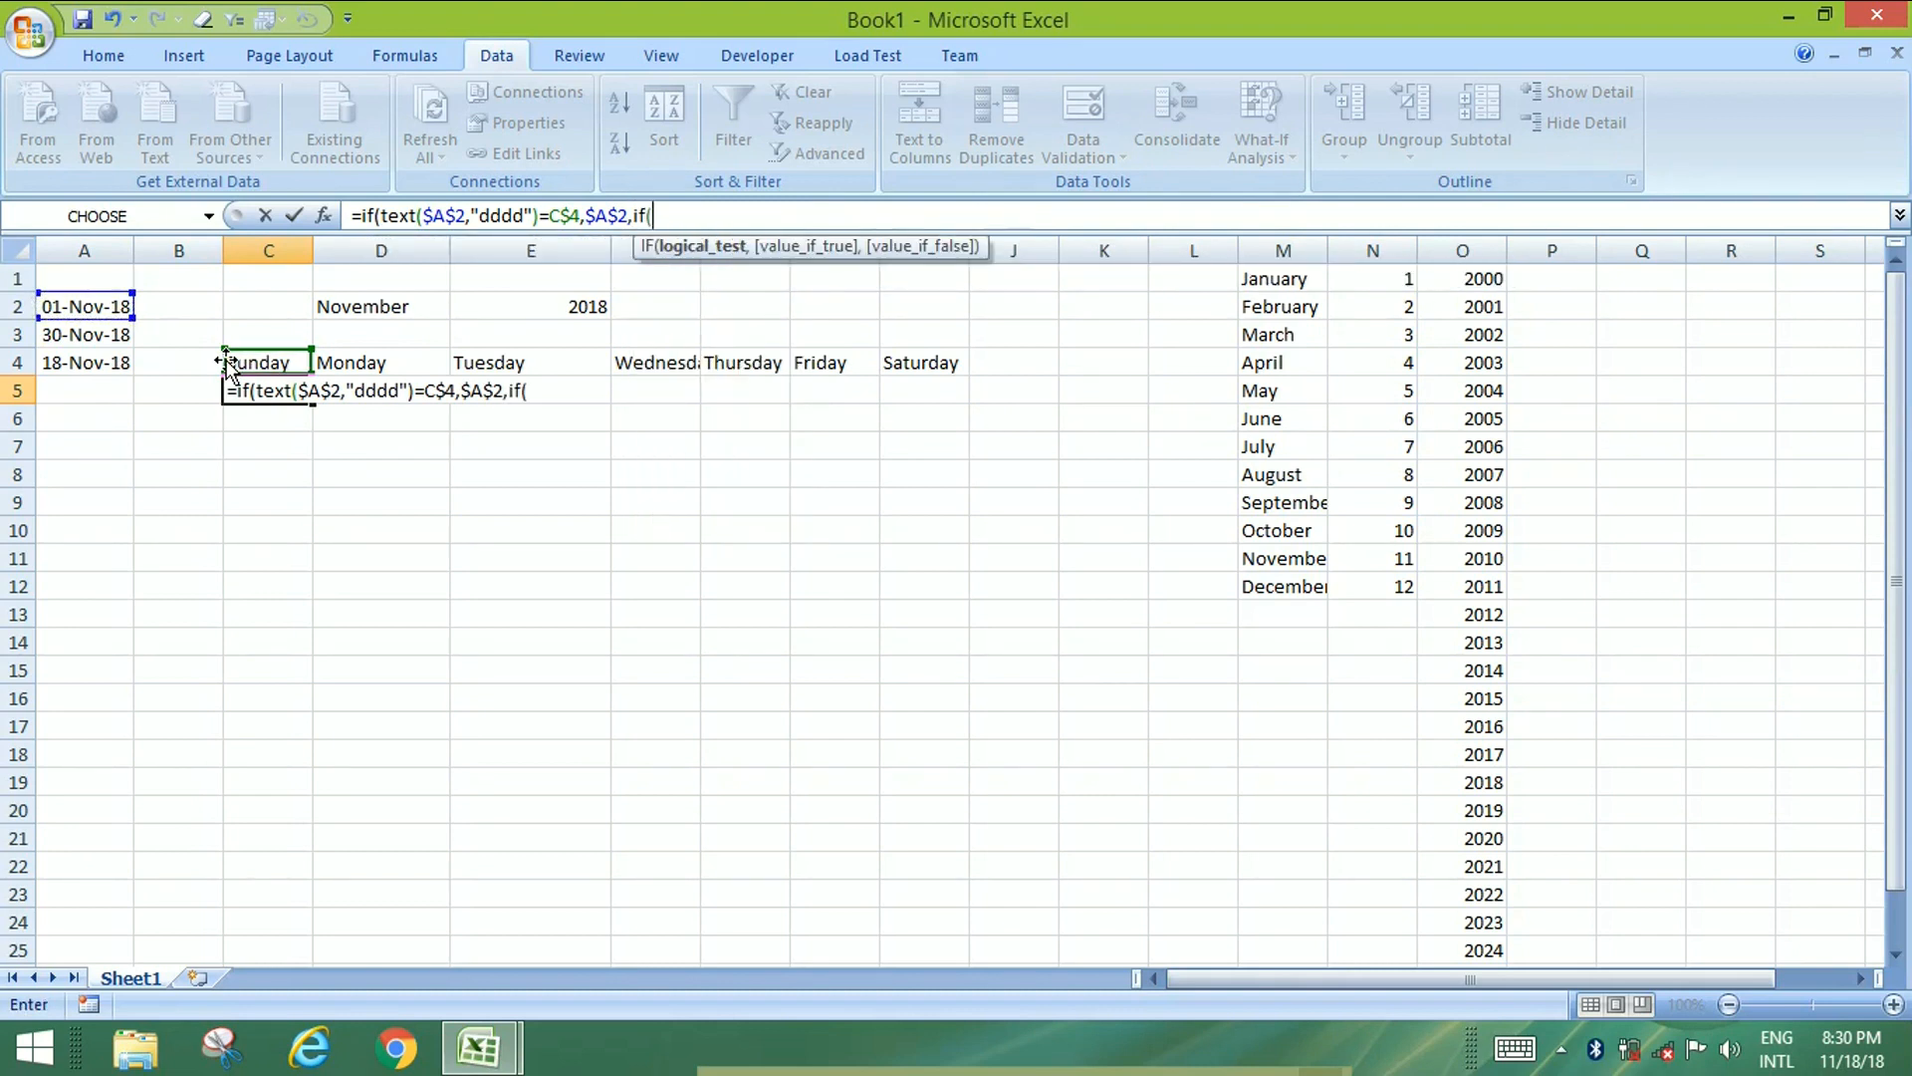
left_click(172, 392)
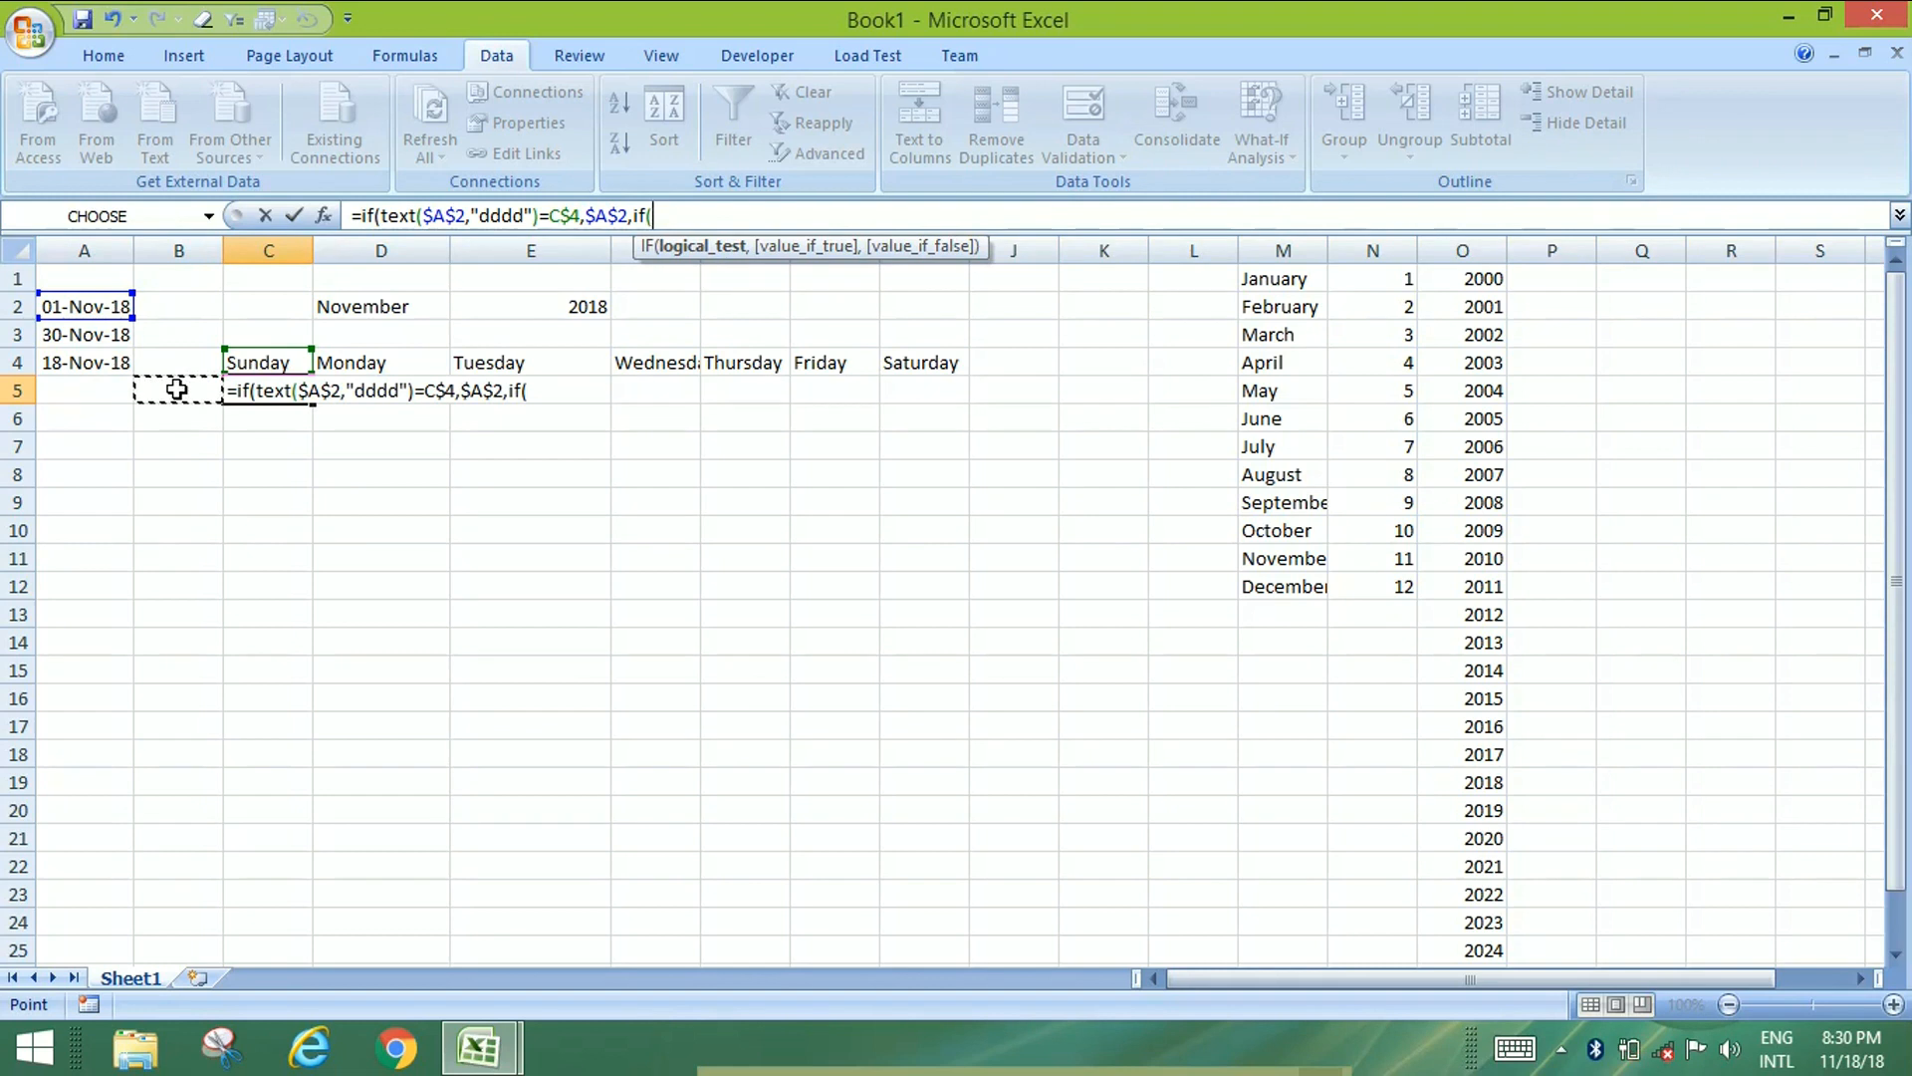
left_click(178, 389)
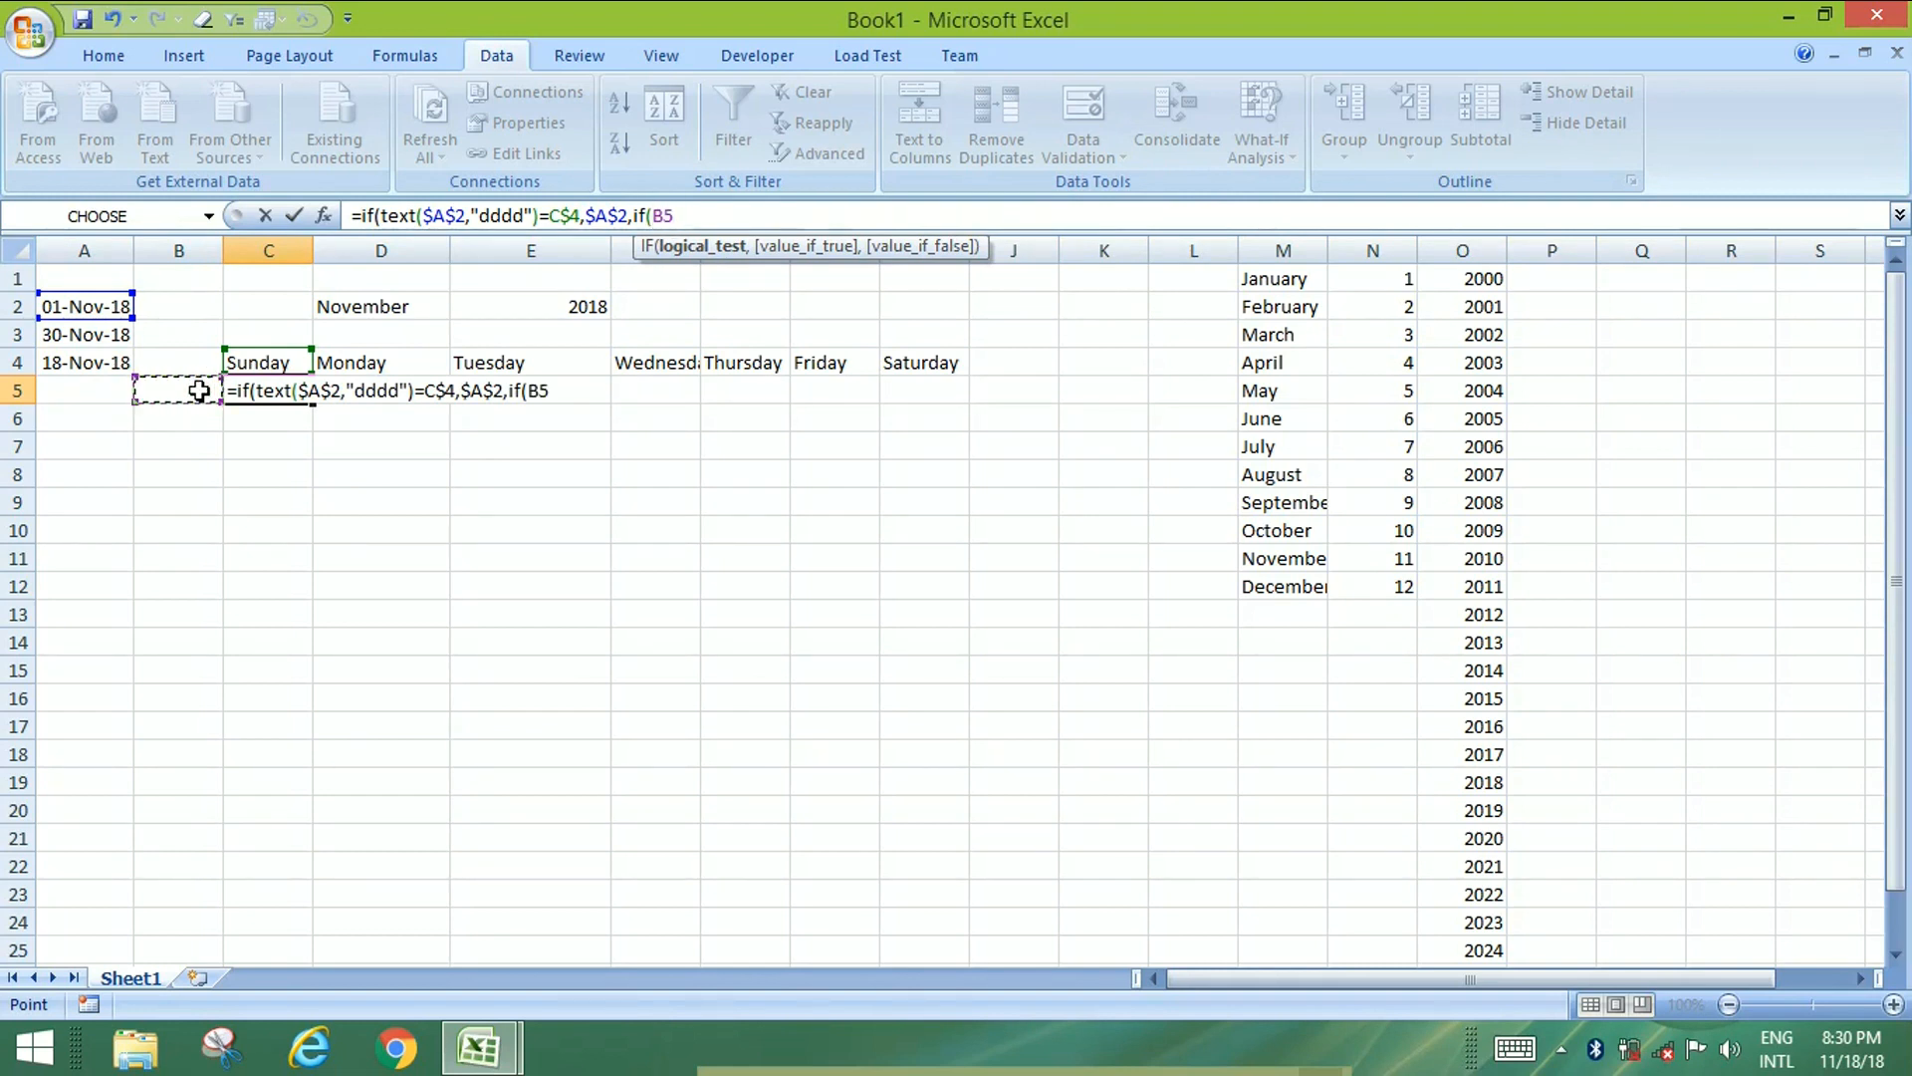
type("<>")
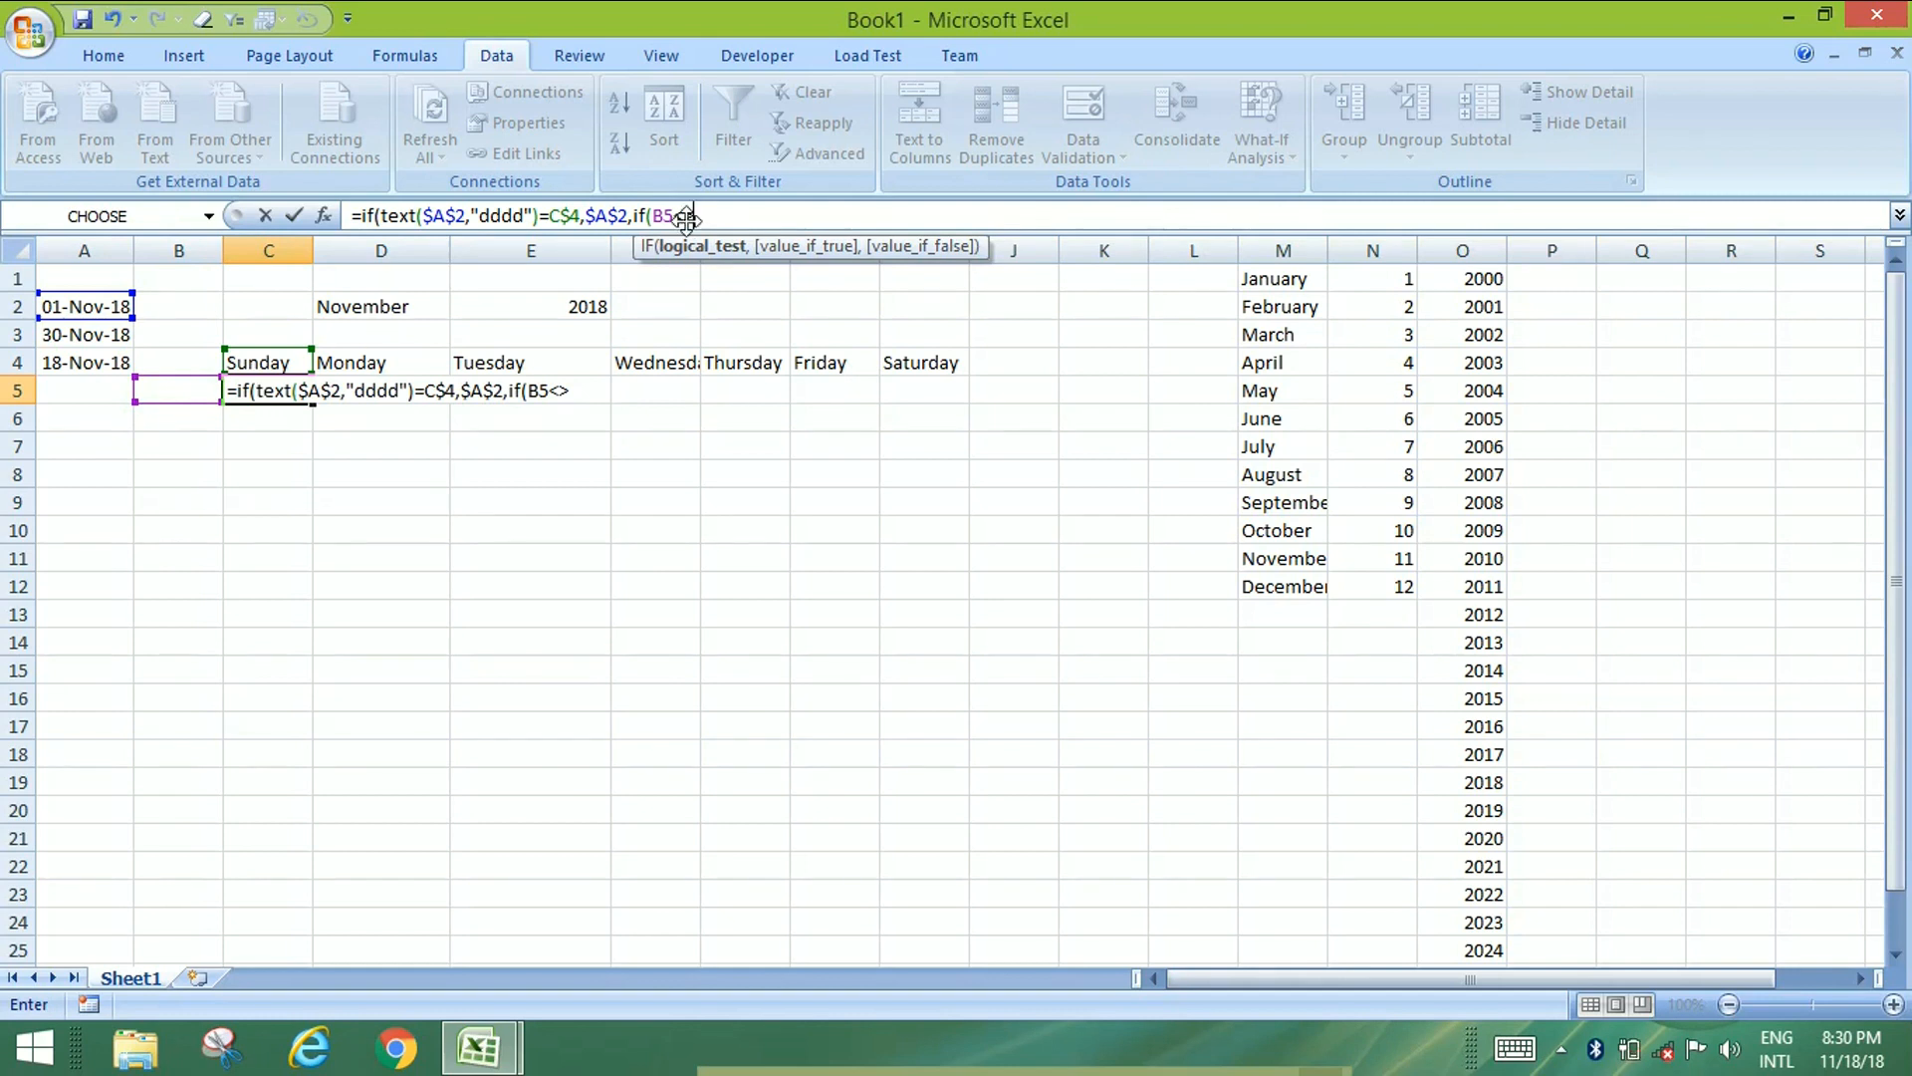
left_click(721, 219)
type("\"\",")
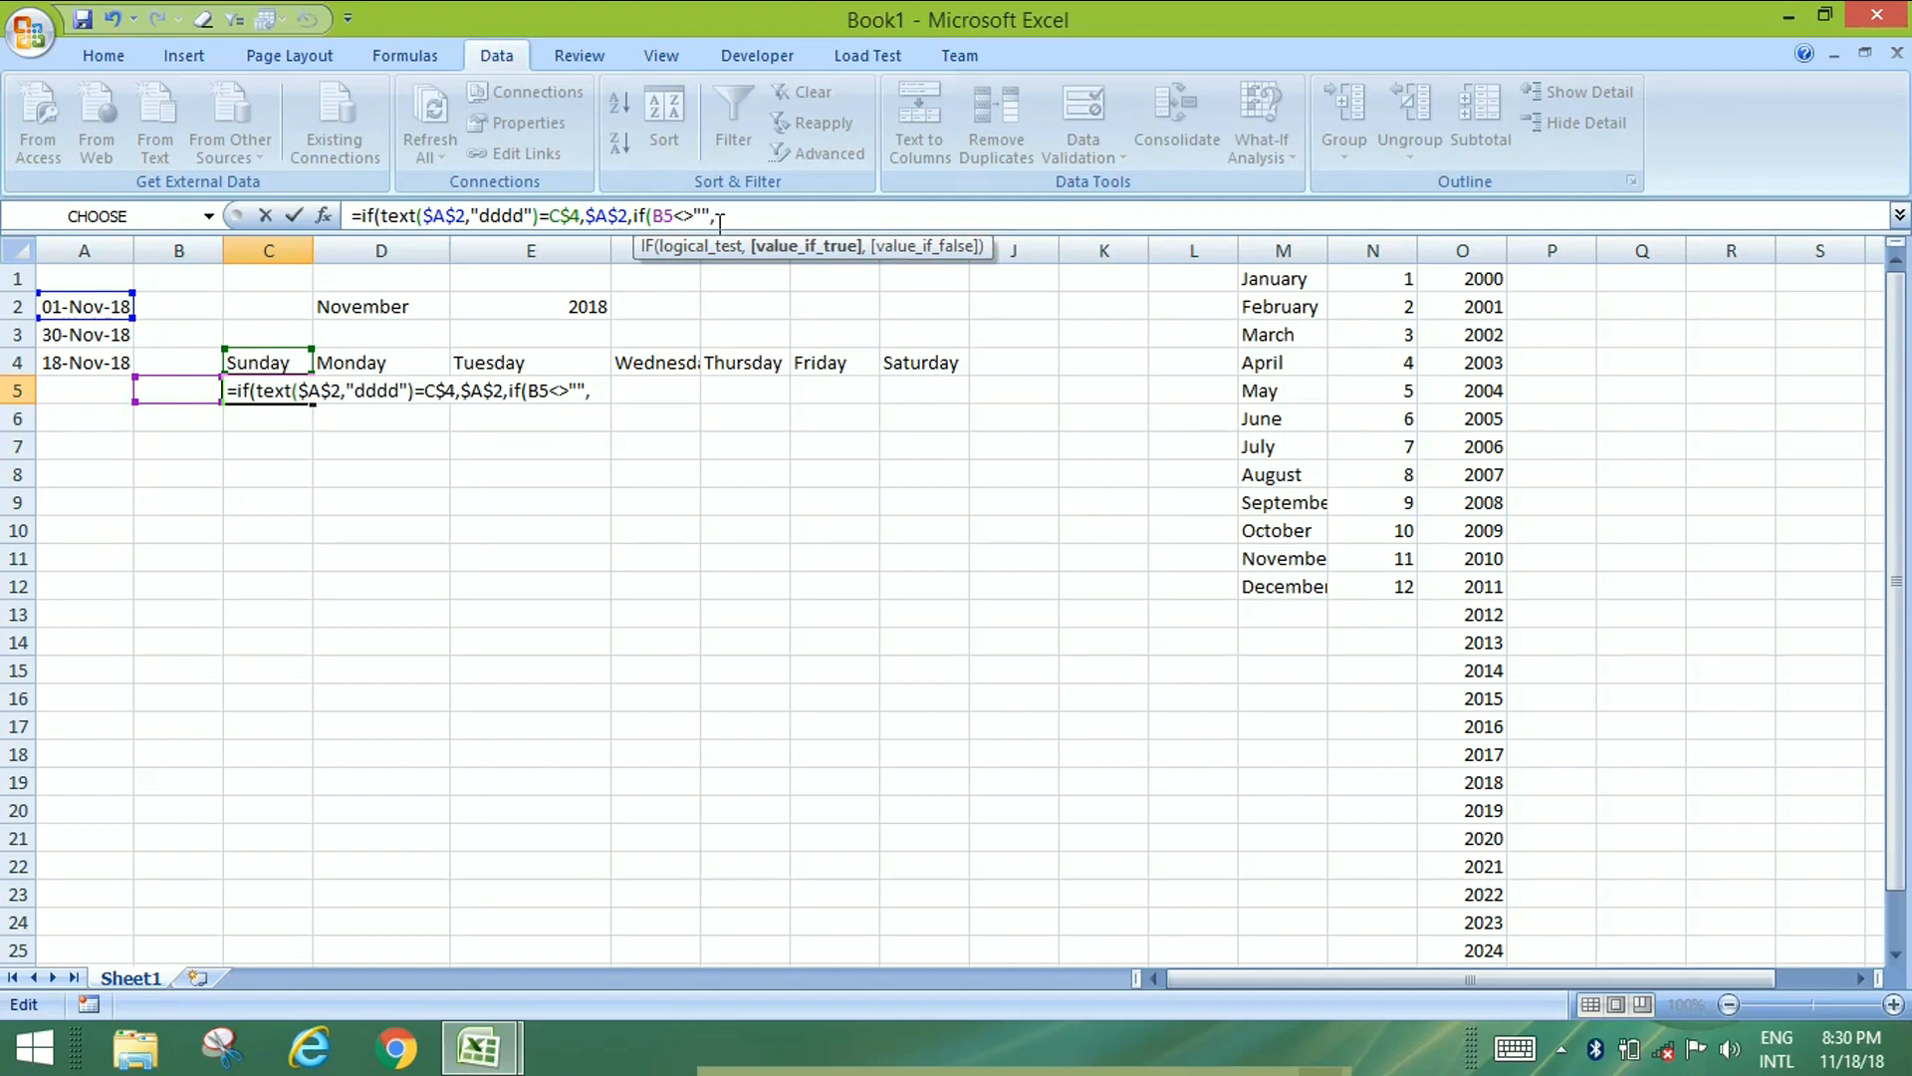
Complete the C5 formula so the nested IF returns B5+1 when true and an empty string otherwise.
left_click(172, 389)
left_click(177, 392)
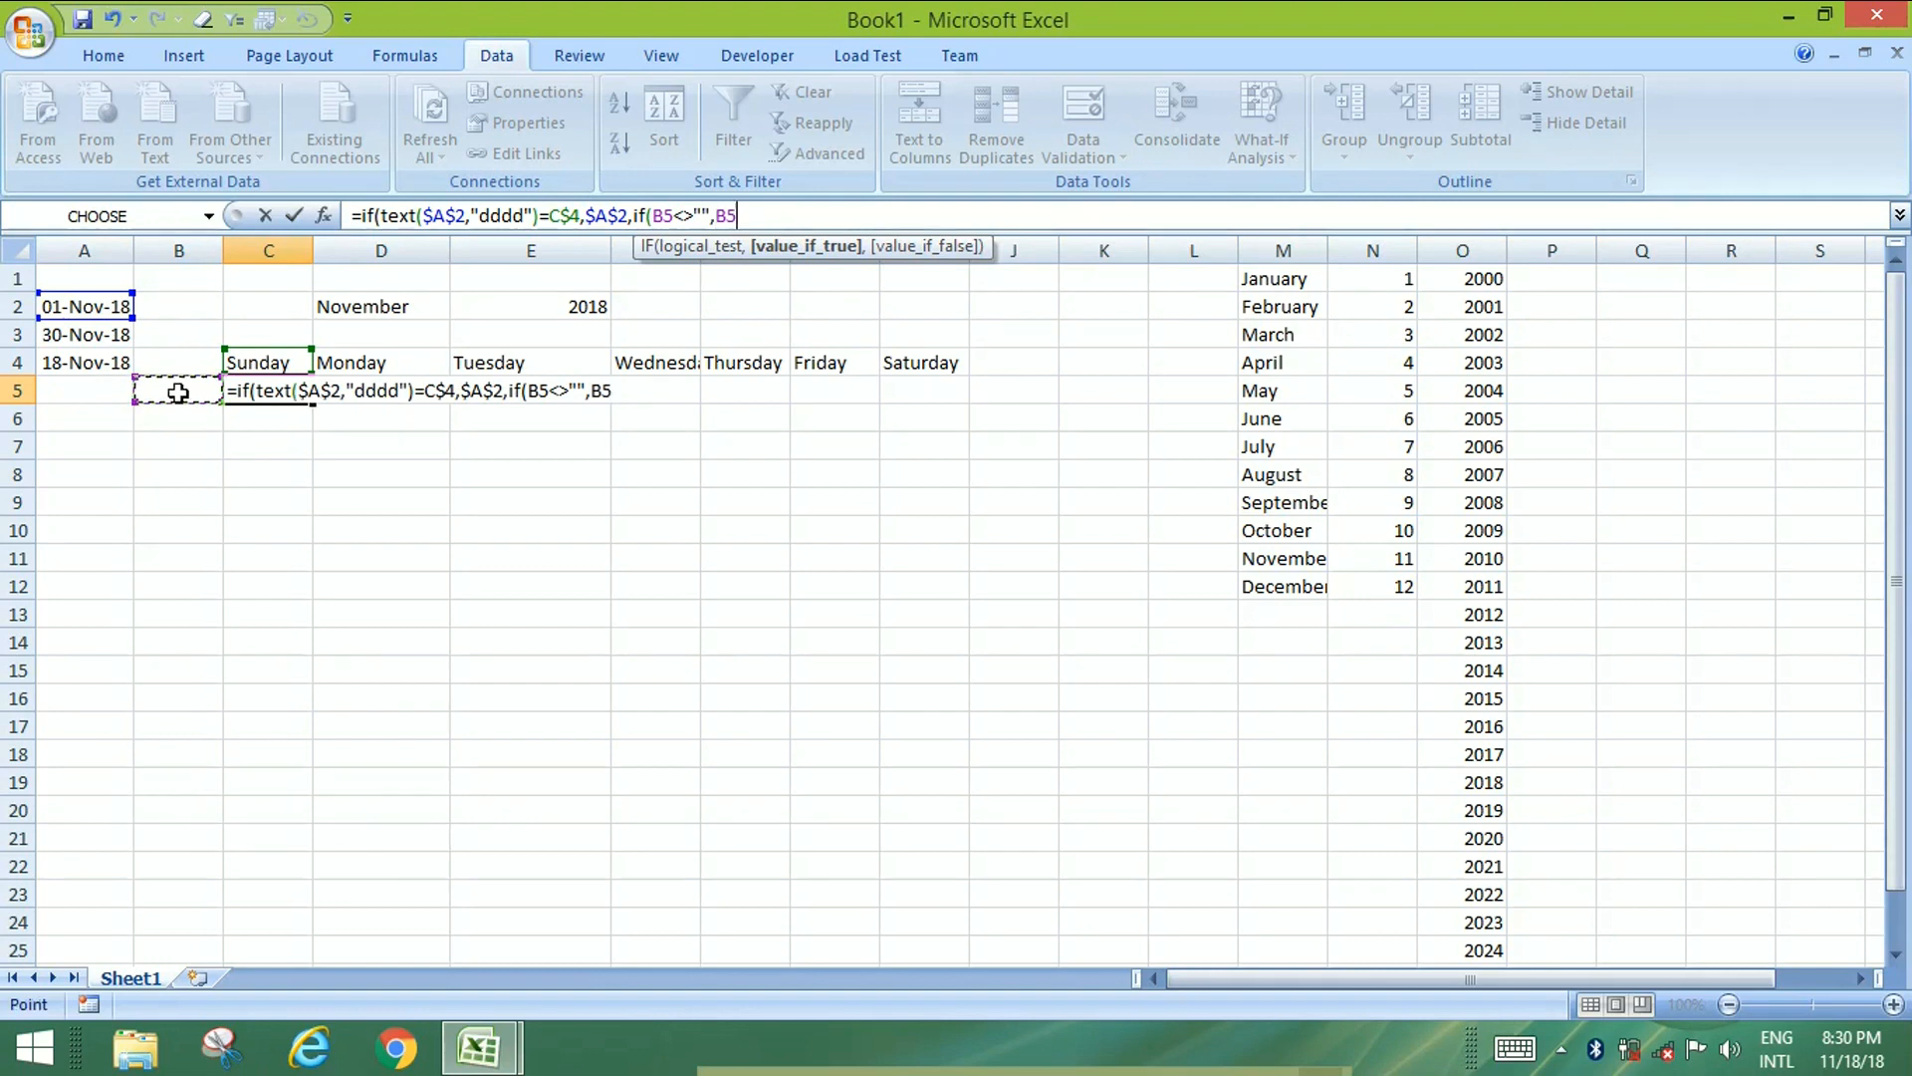
type("+11")
key("BackSpace")
type(",")
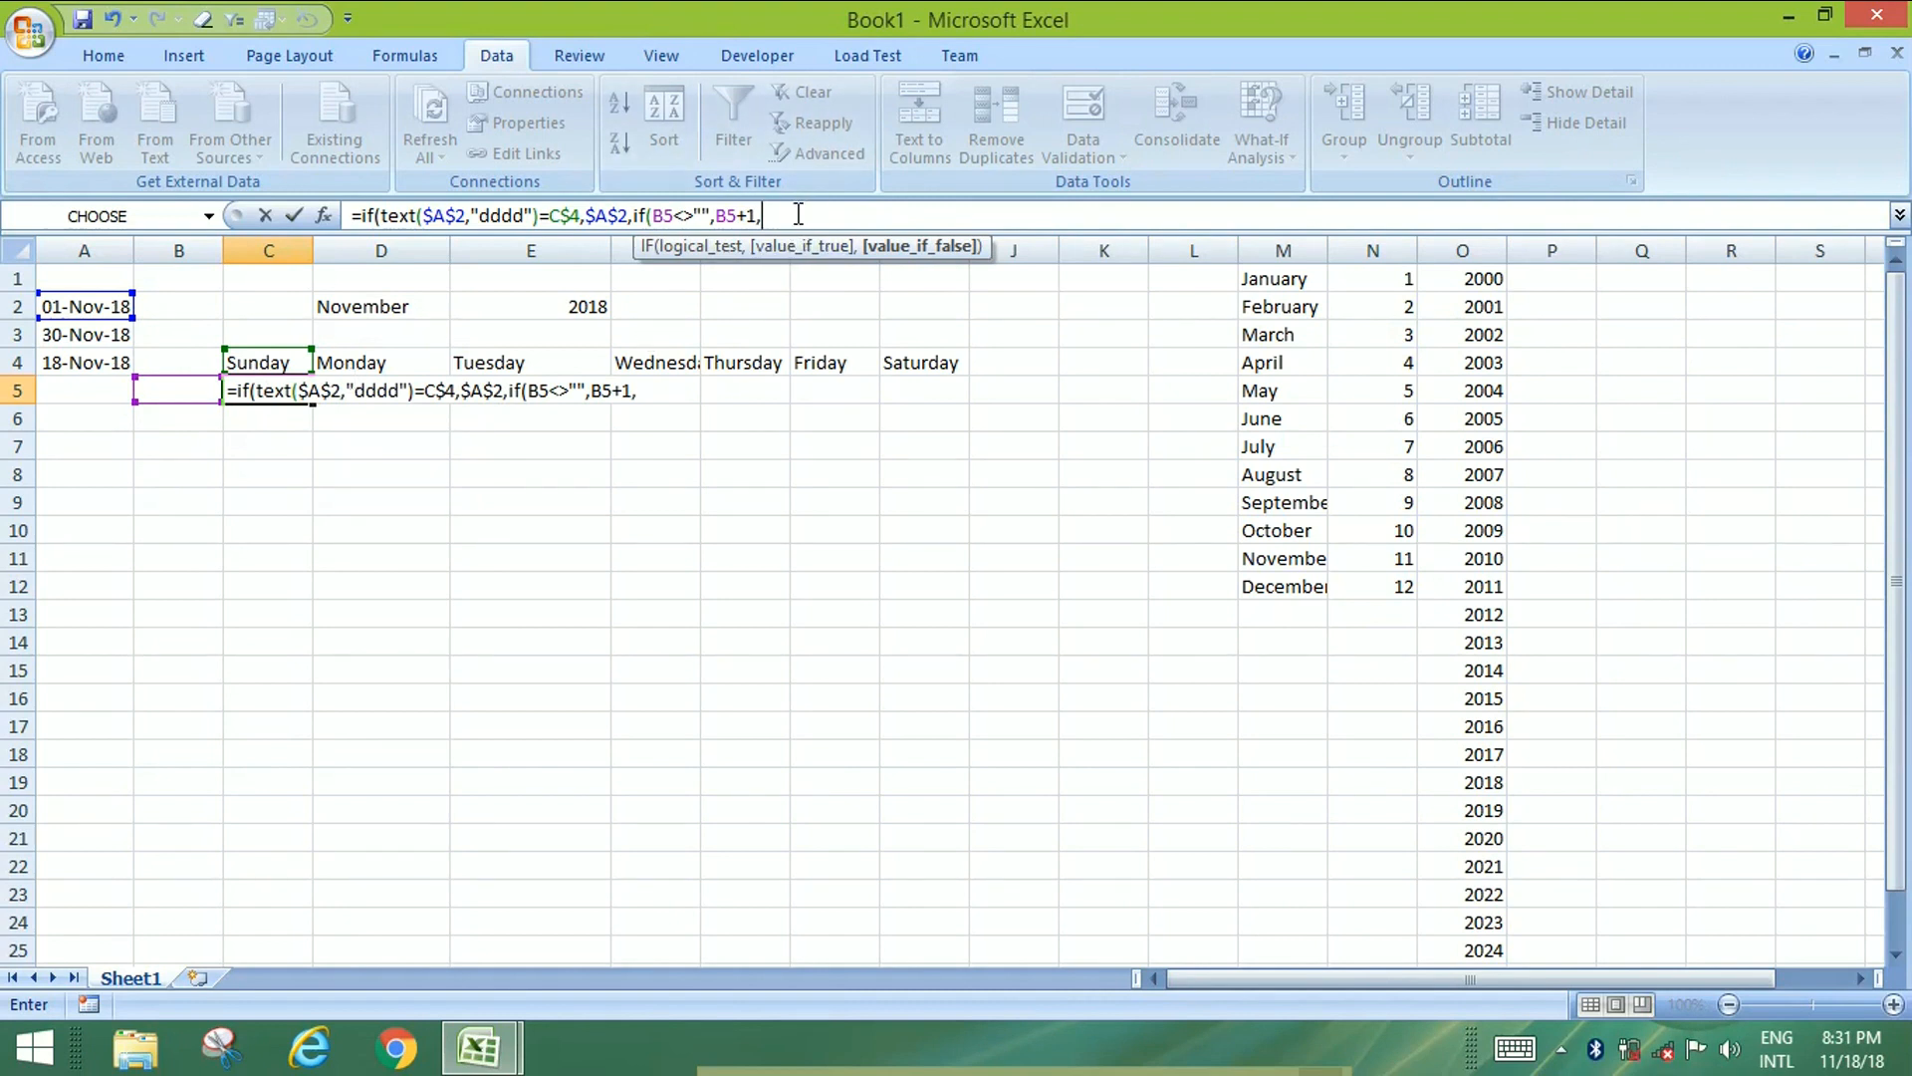
type("\"\")")
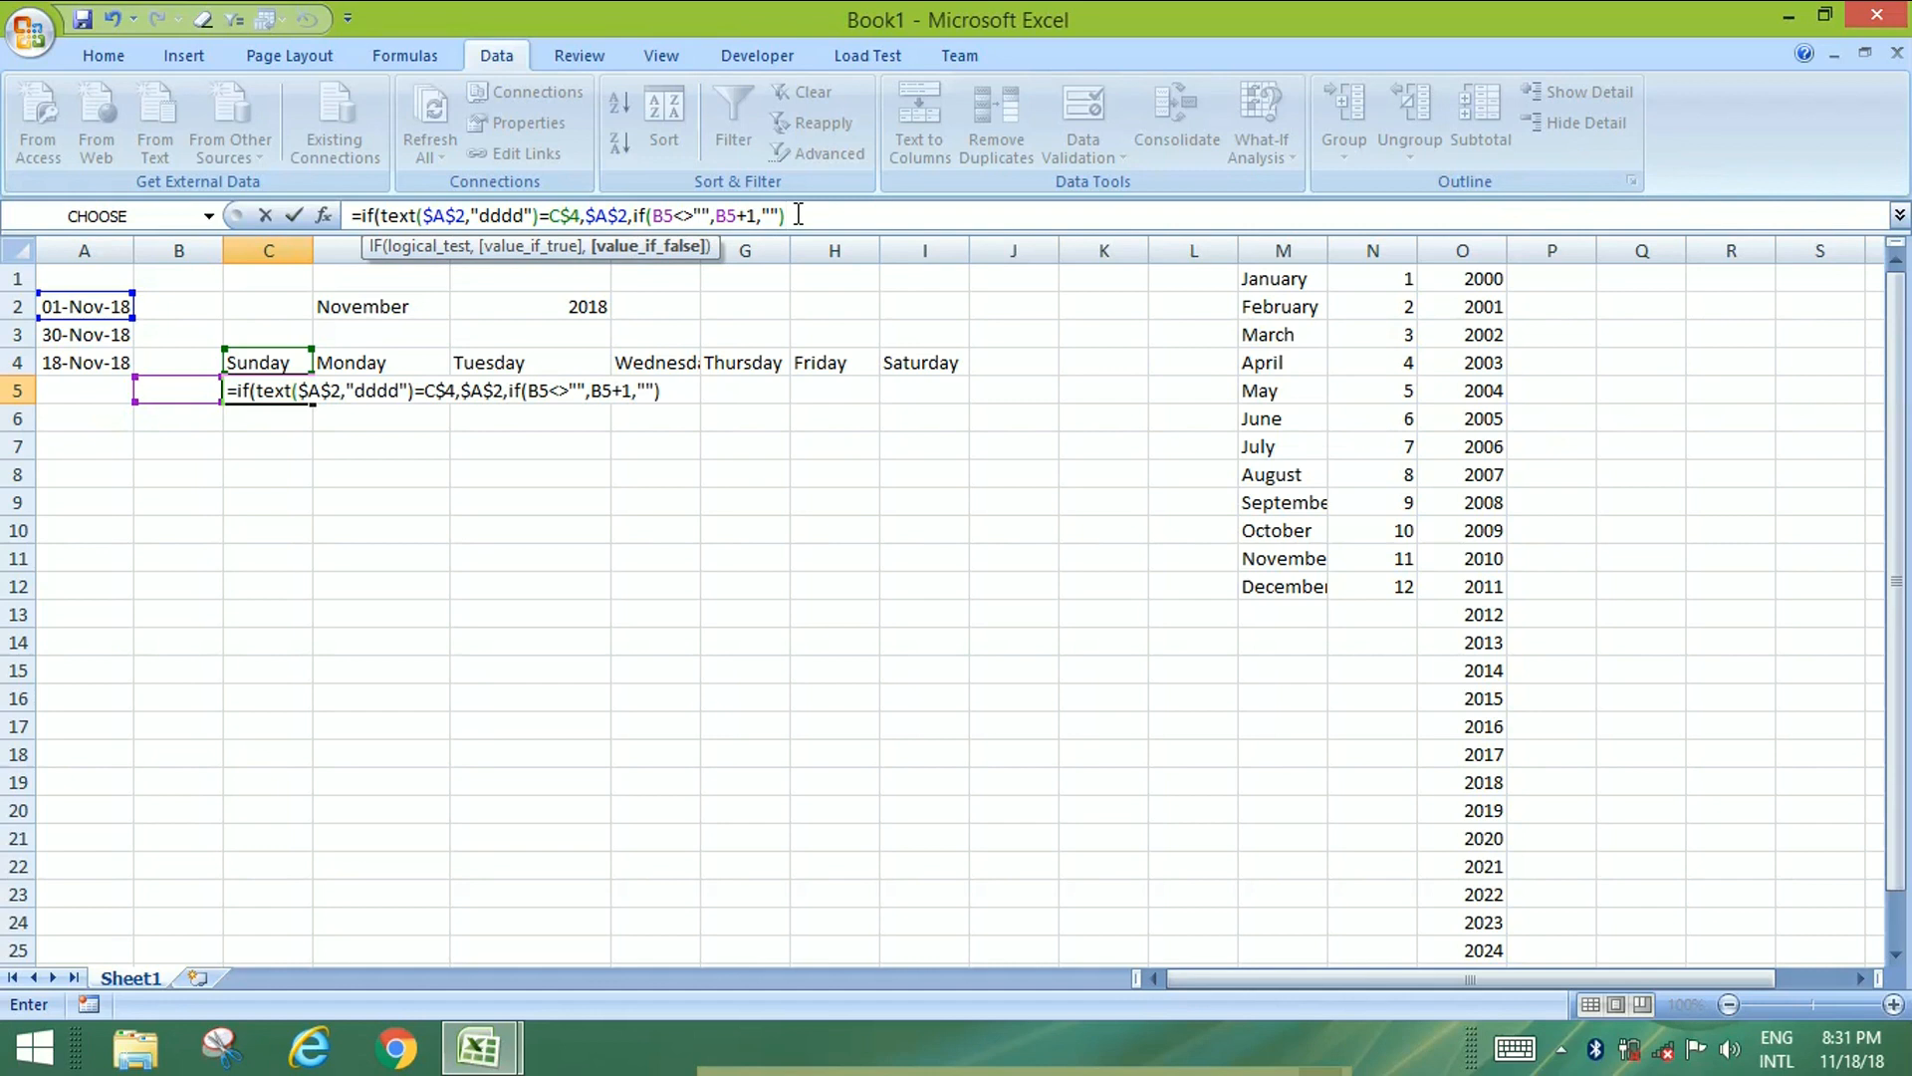
type(")")
key("Return")
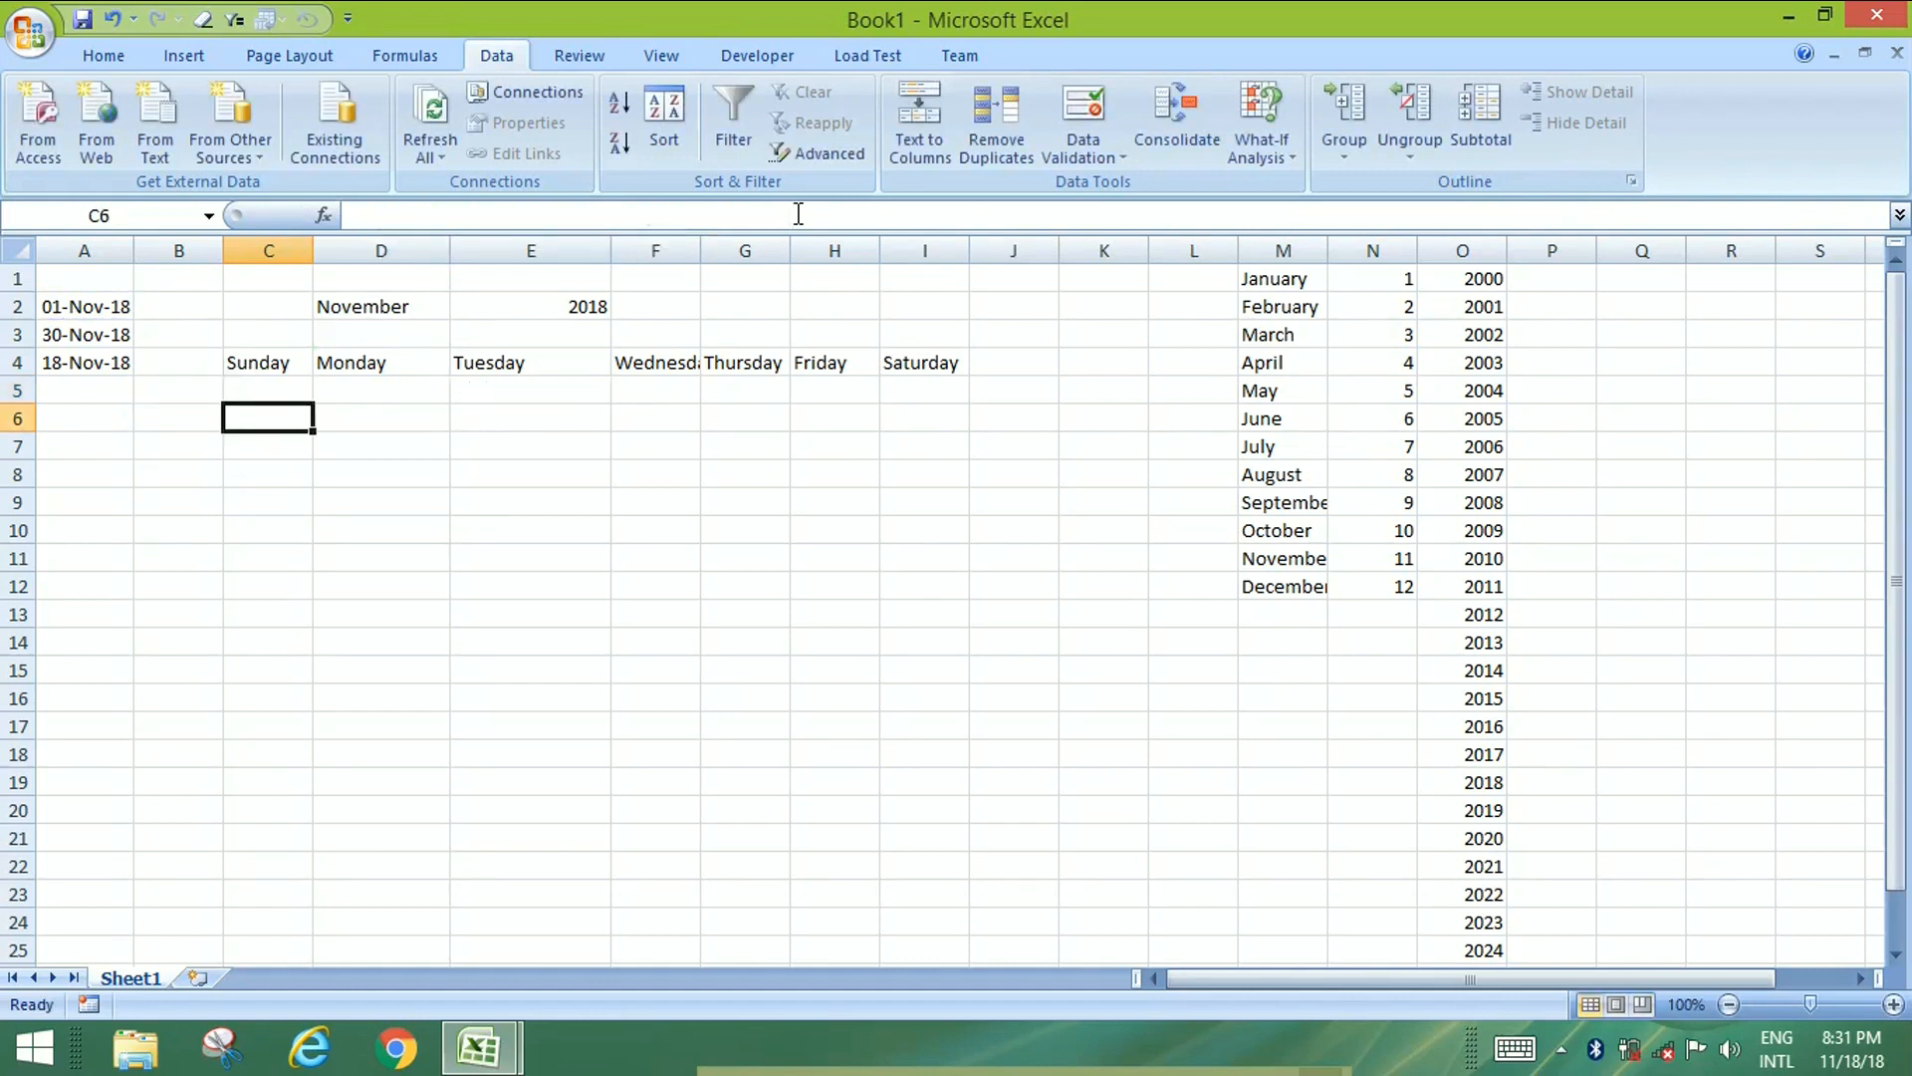
Copy the C5 formula across the first calendar row through the Saturday column, filling C5:I5.
key("Up")
key("ctrl+c")
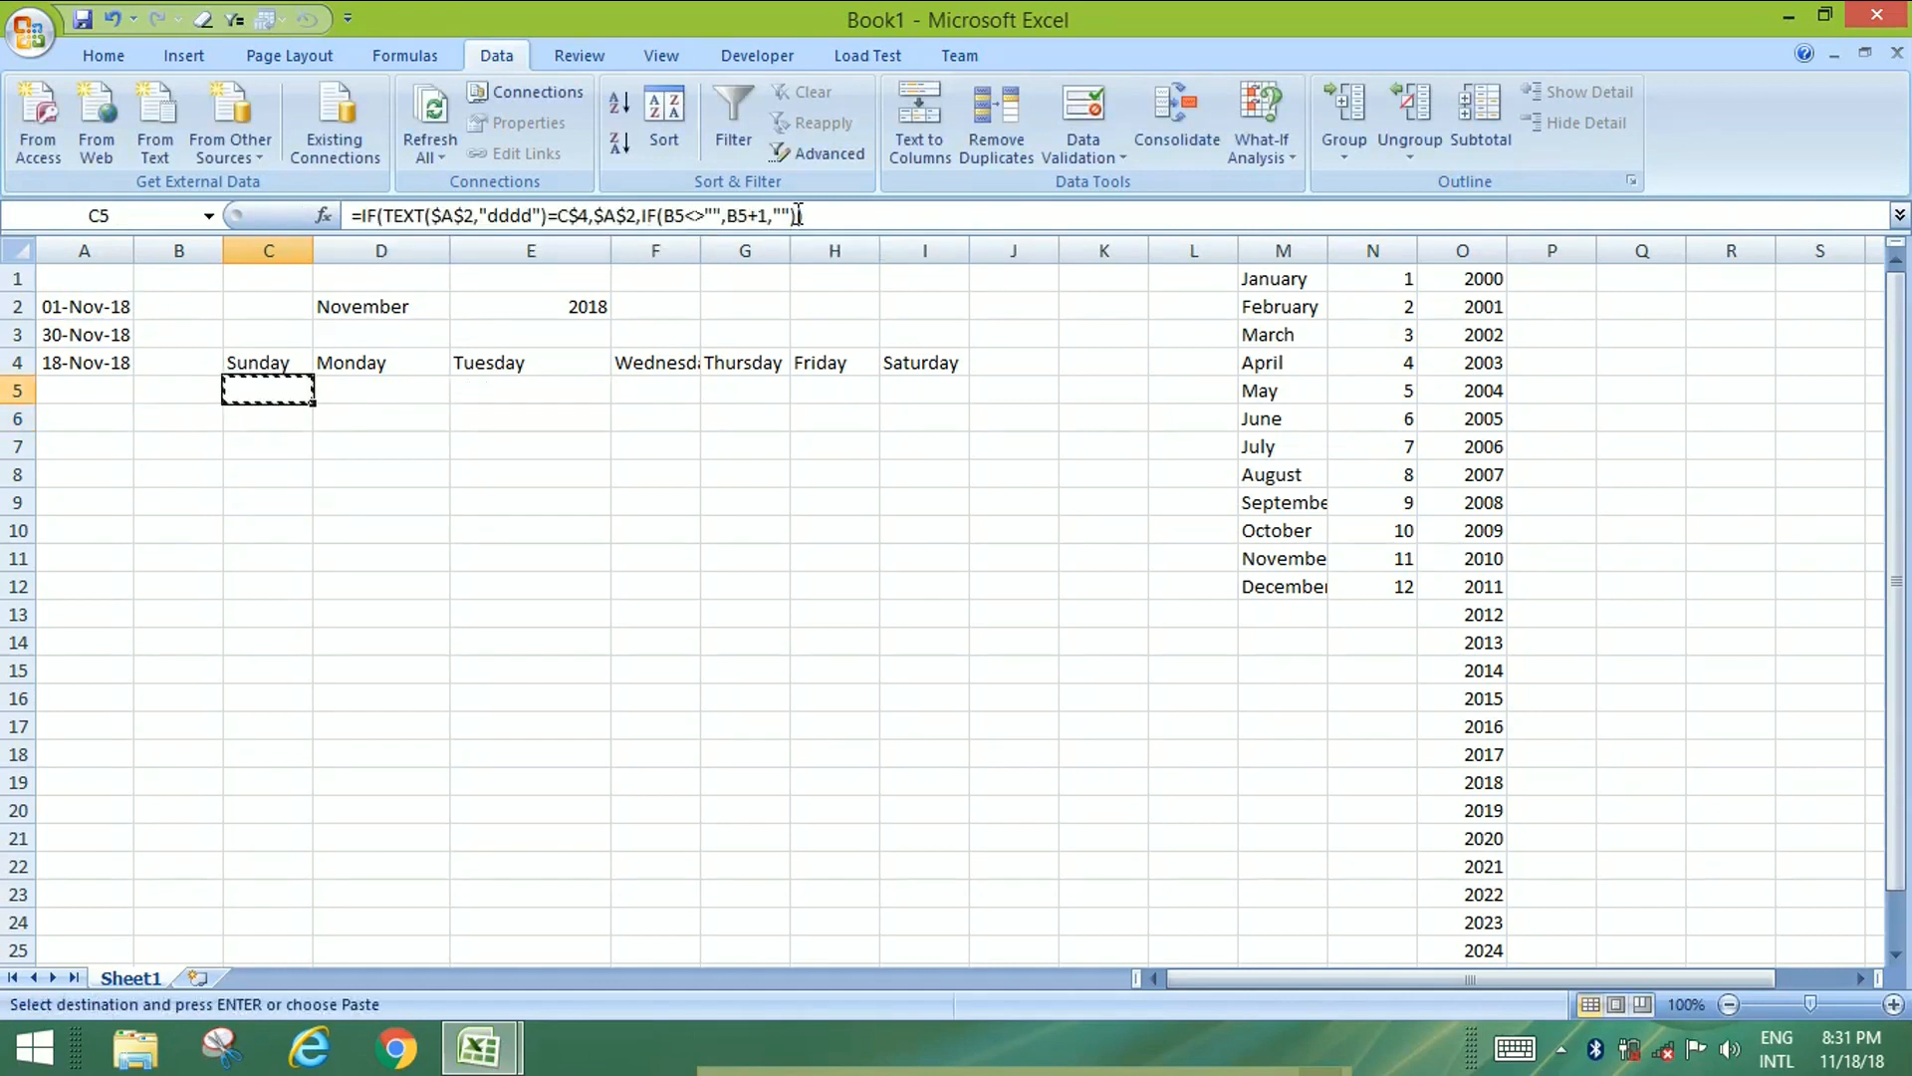
key("shift+Right")
key("shift+Right")
key("shift+Right")
key("shift+Right")
key("shift+Right")
key("shift+Right")
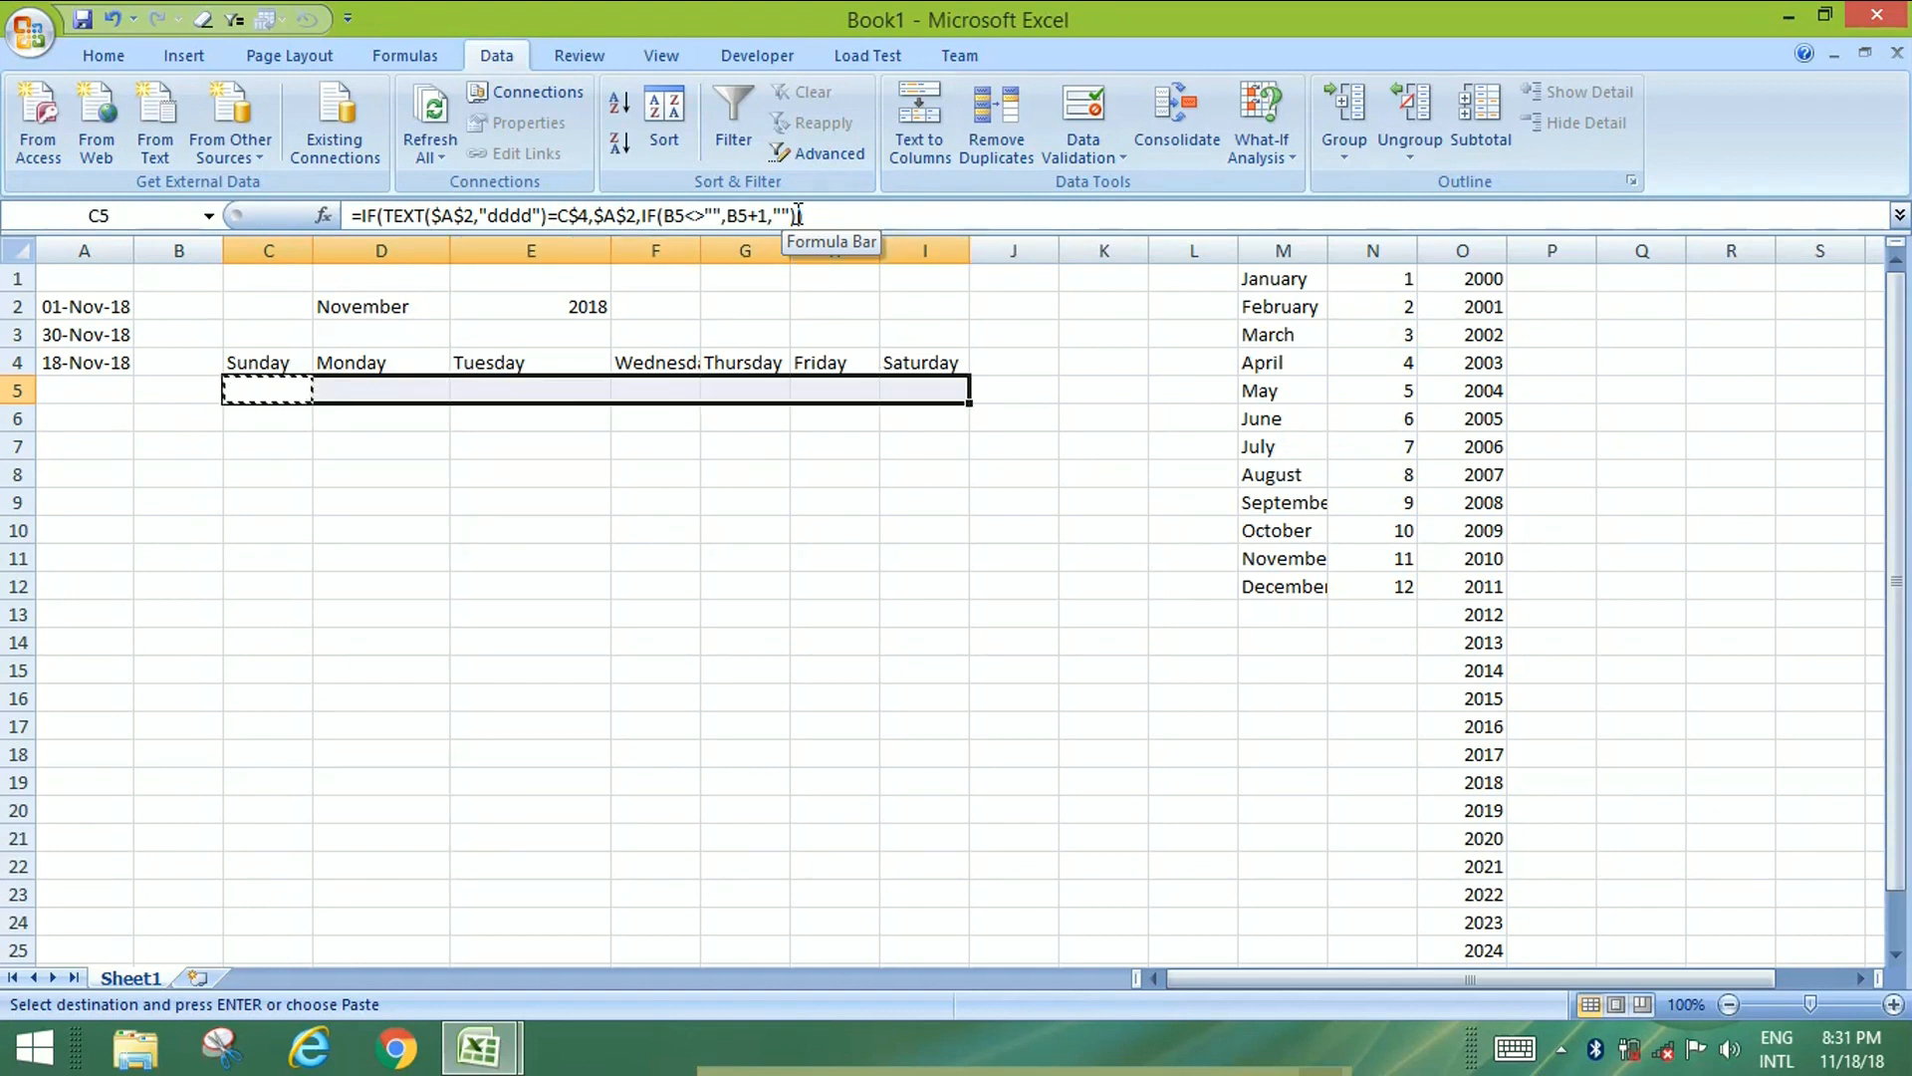
key("Return")
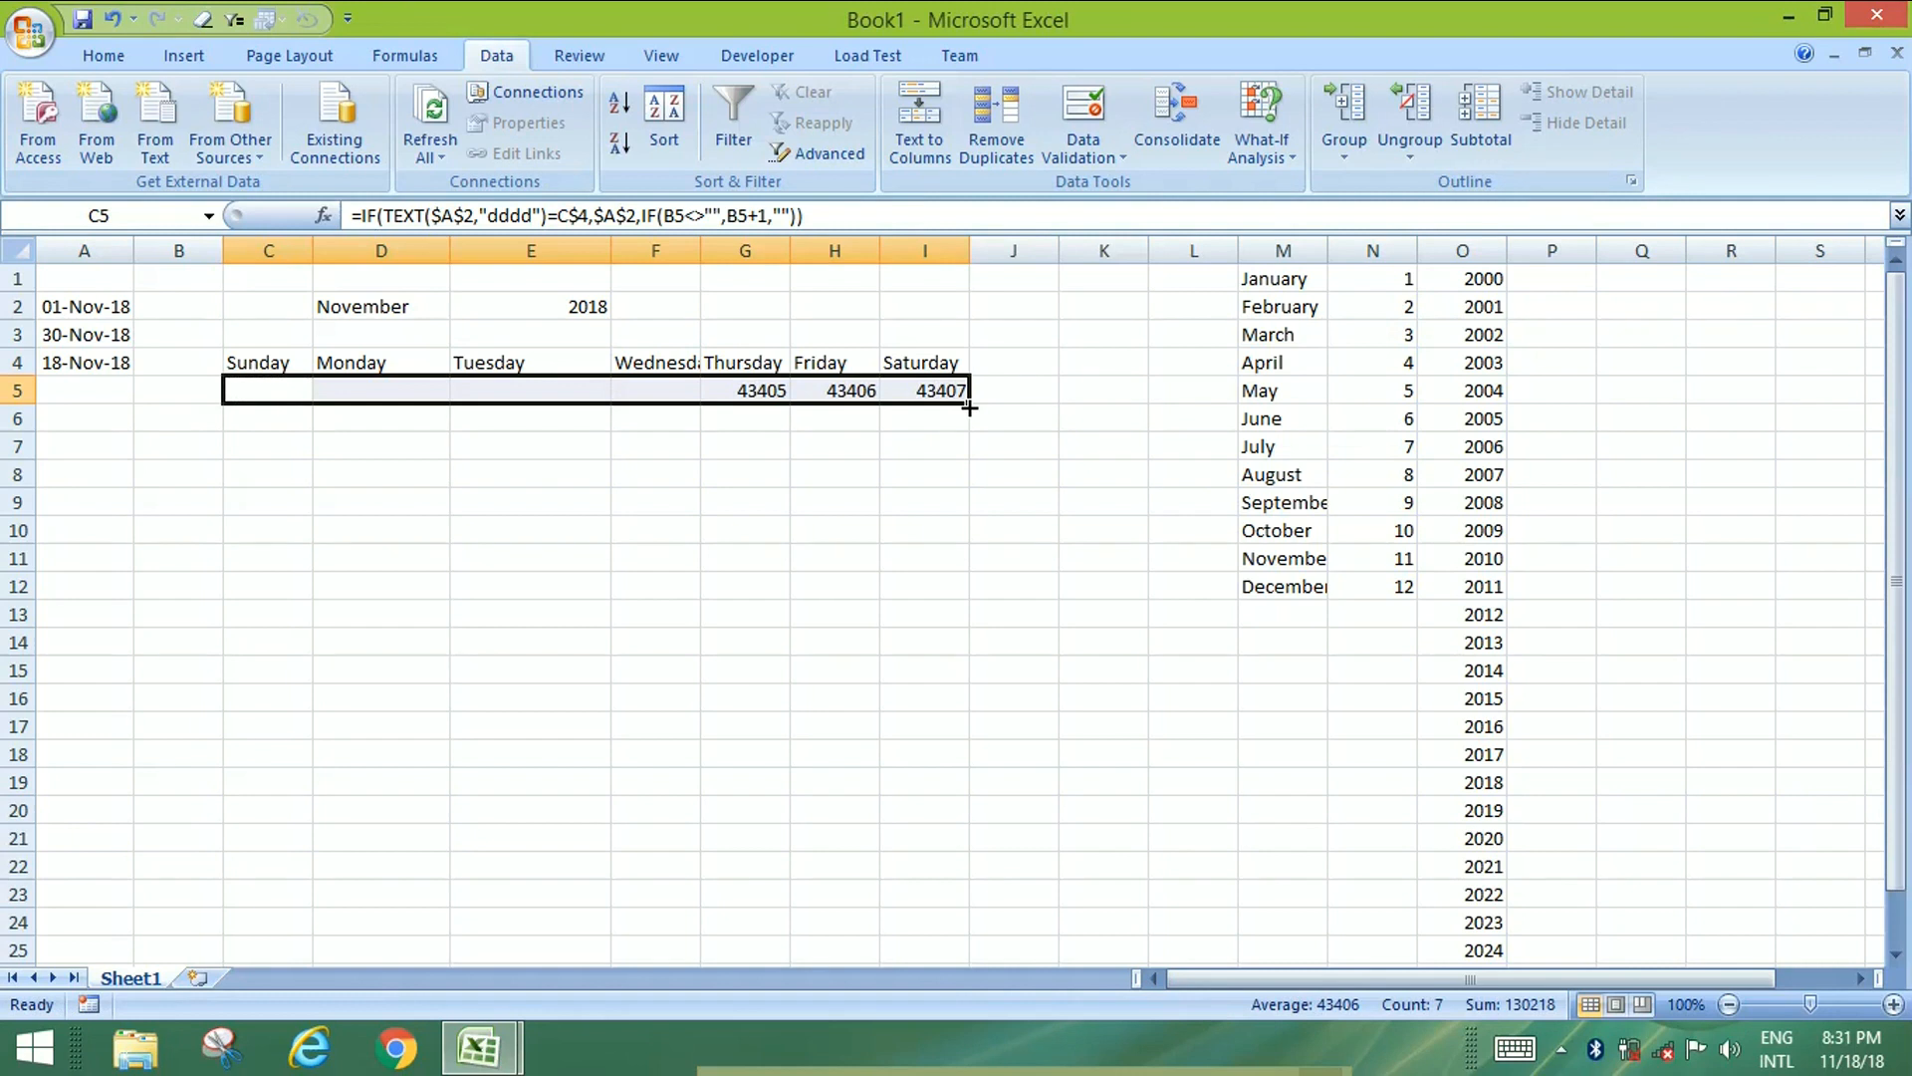
Begin an IF formula in C6 that tests whether the preceding Saturday's date is before the month's end, I5<$A$3.
left_click(265, 415)
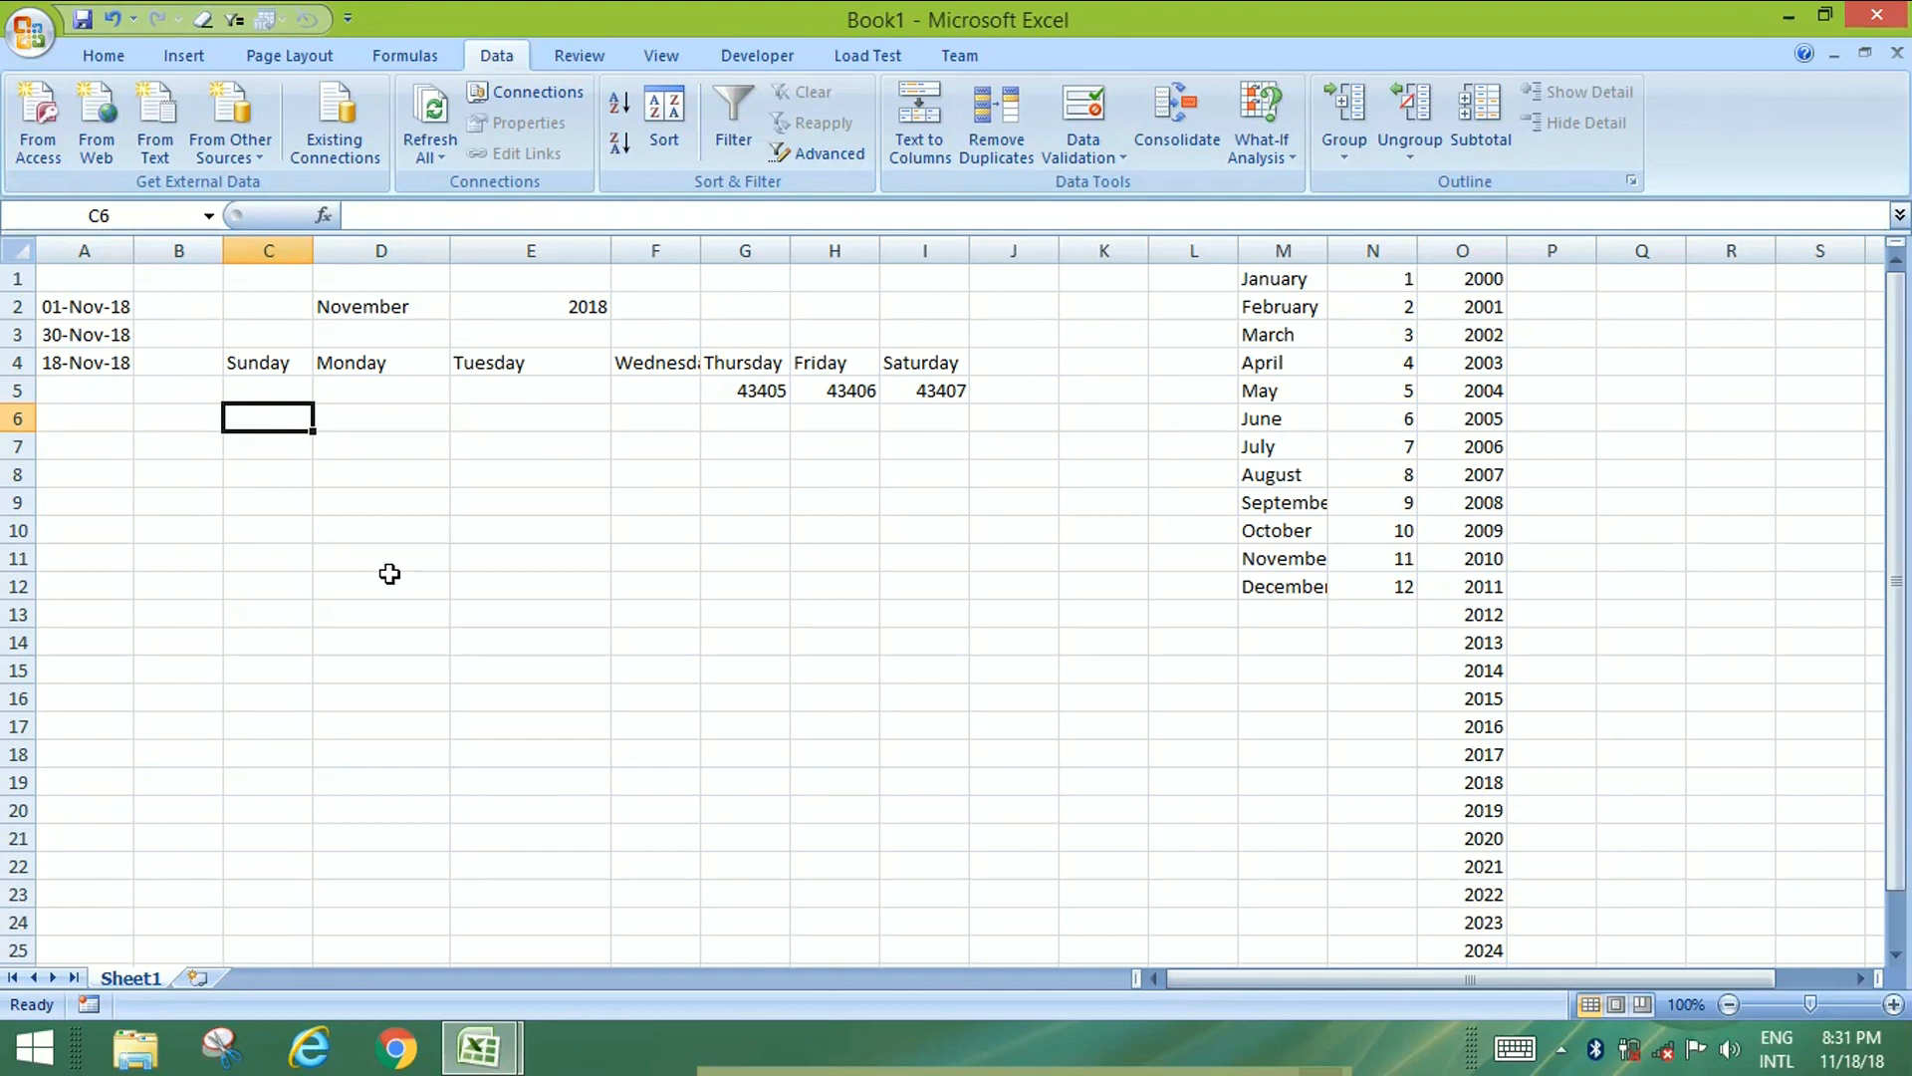
type("=")
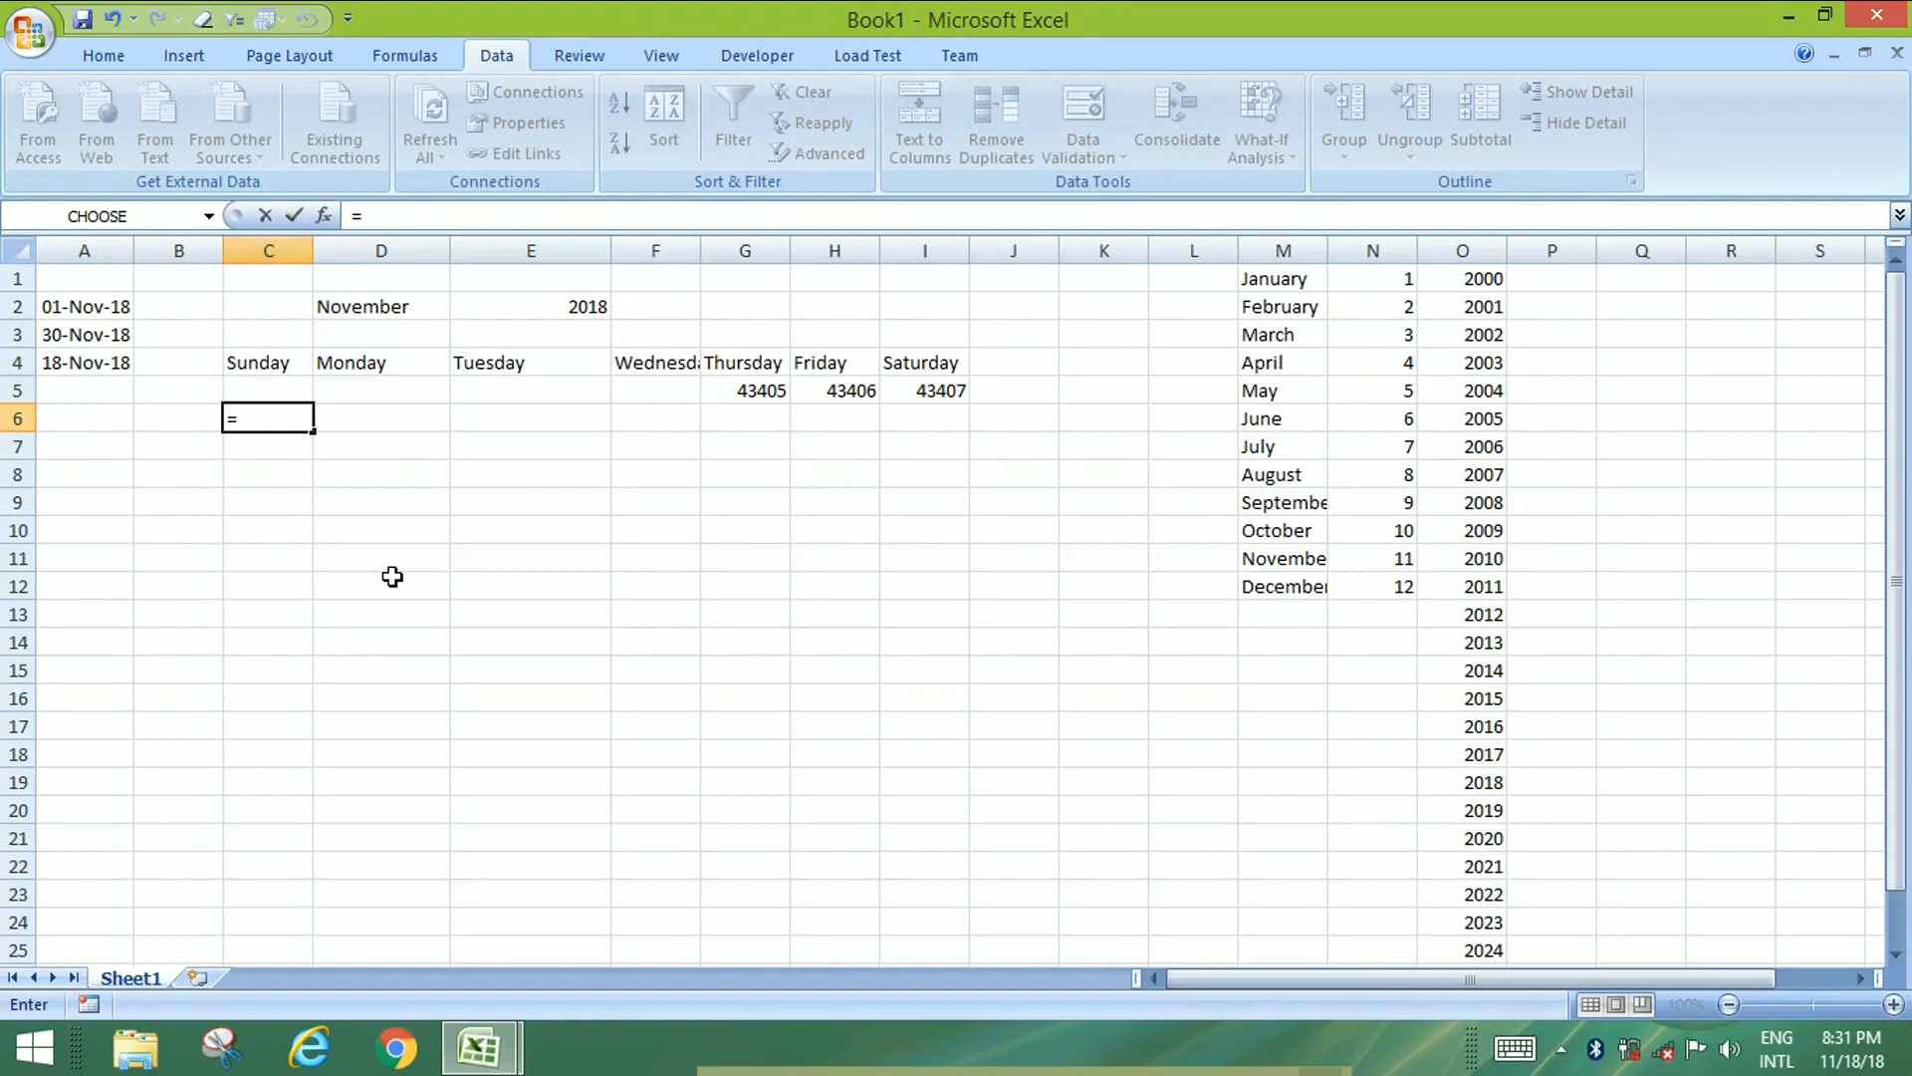
type("i")
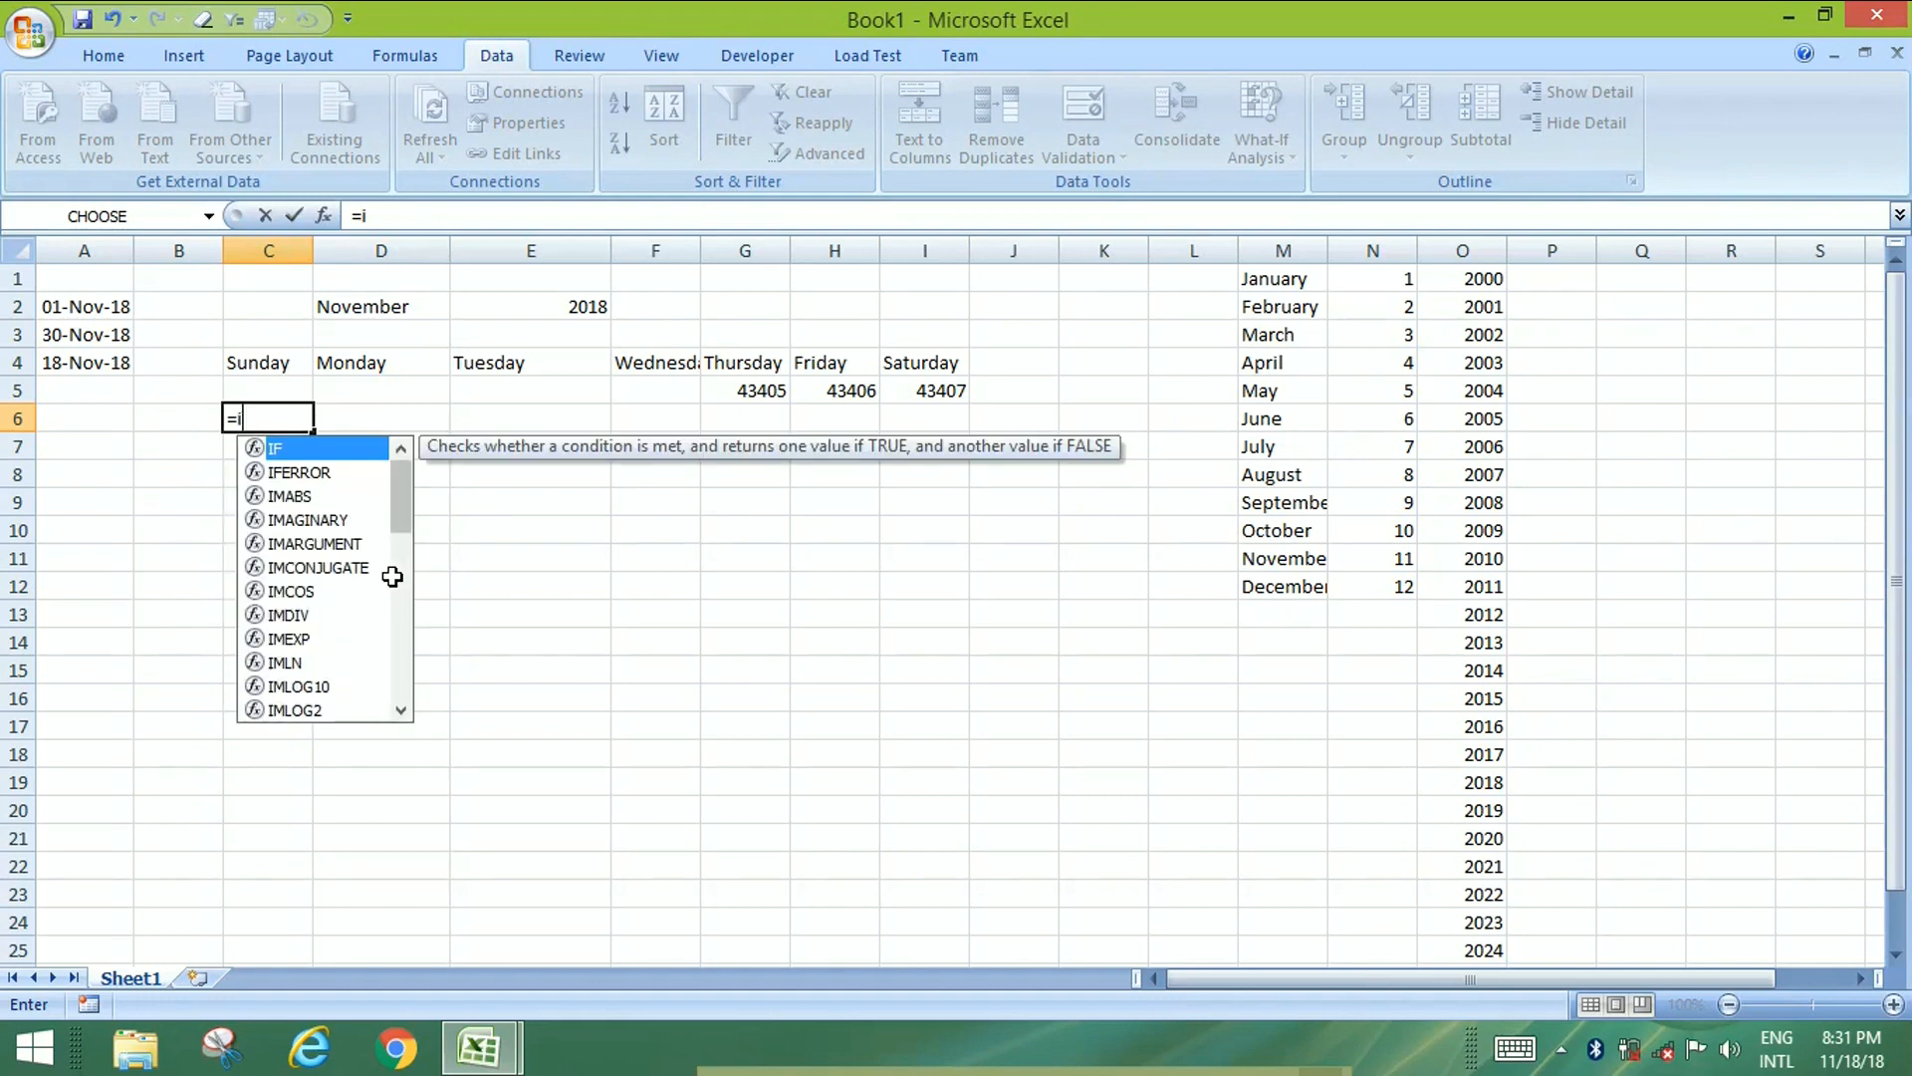
type("f(")
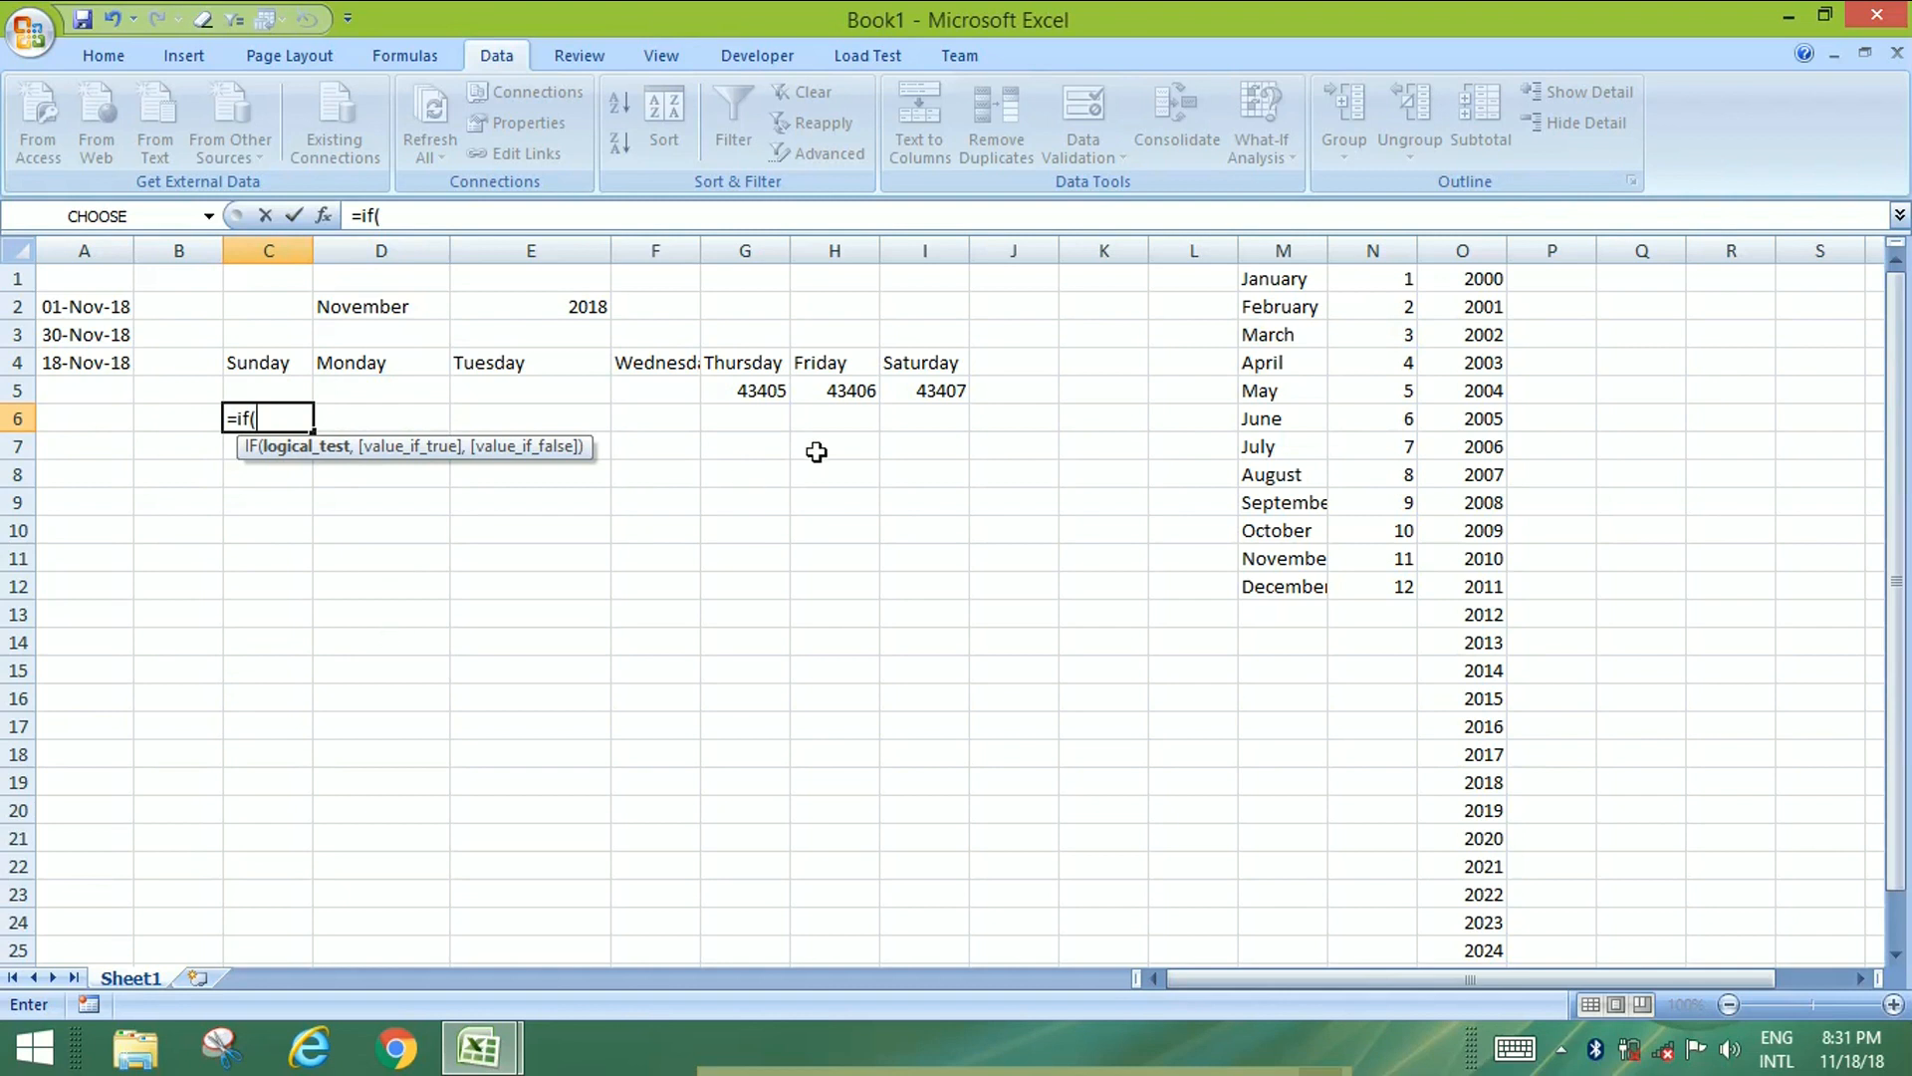
left_click(918, 386)
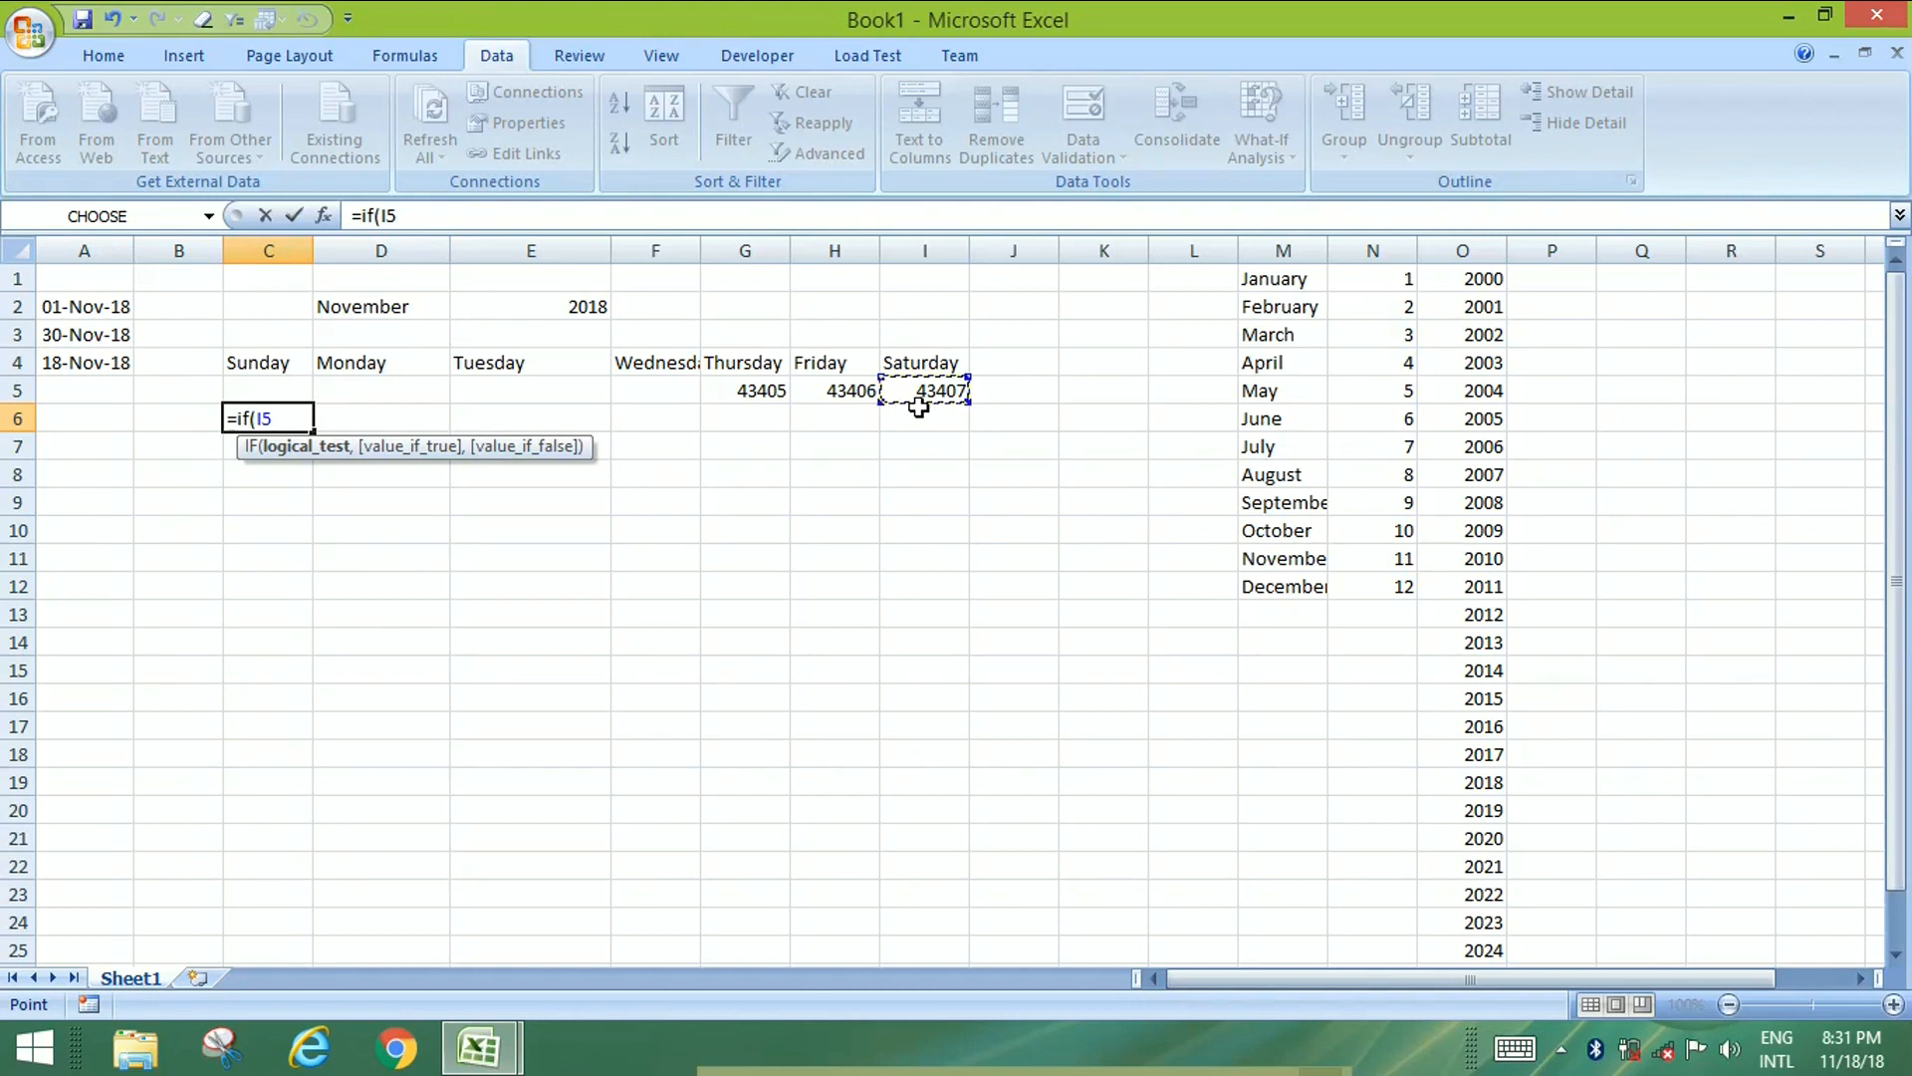
type("<")
left_click(83, 336)
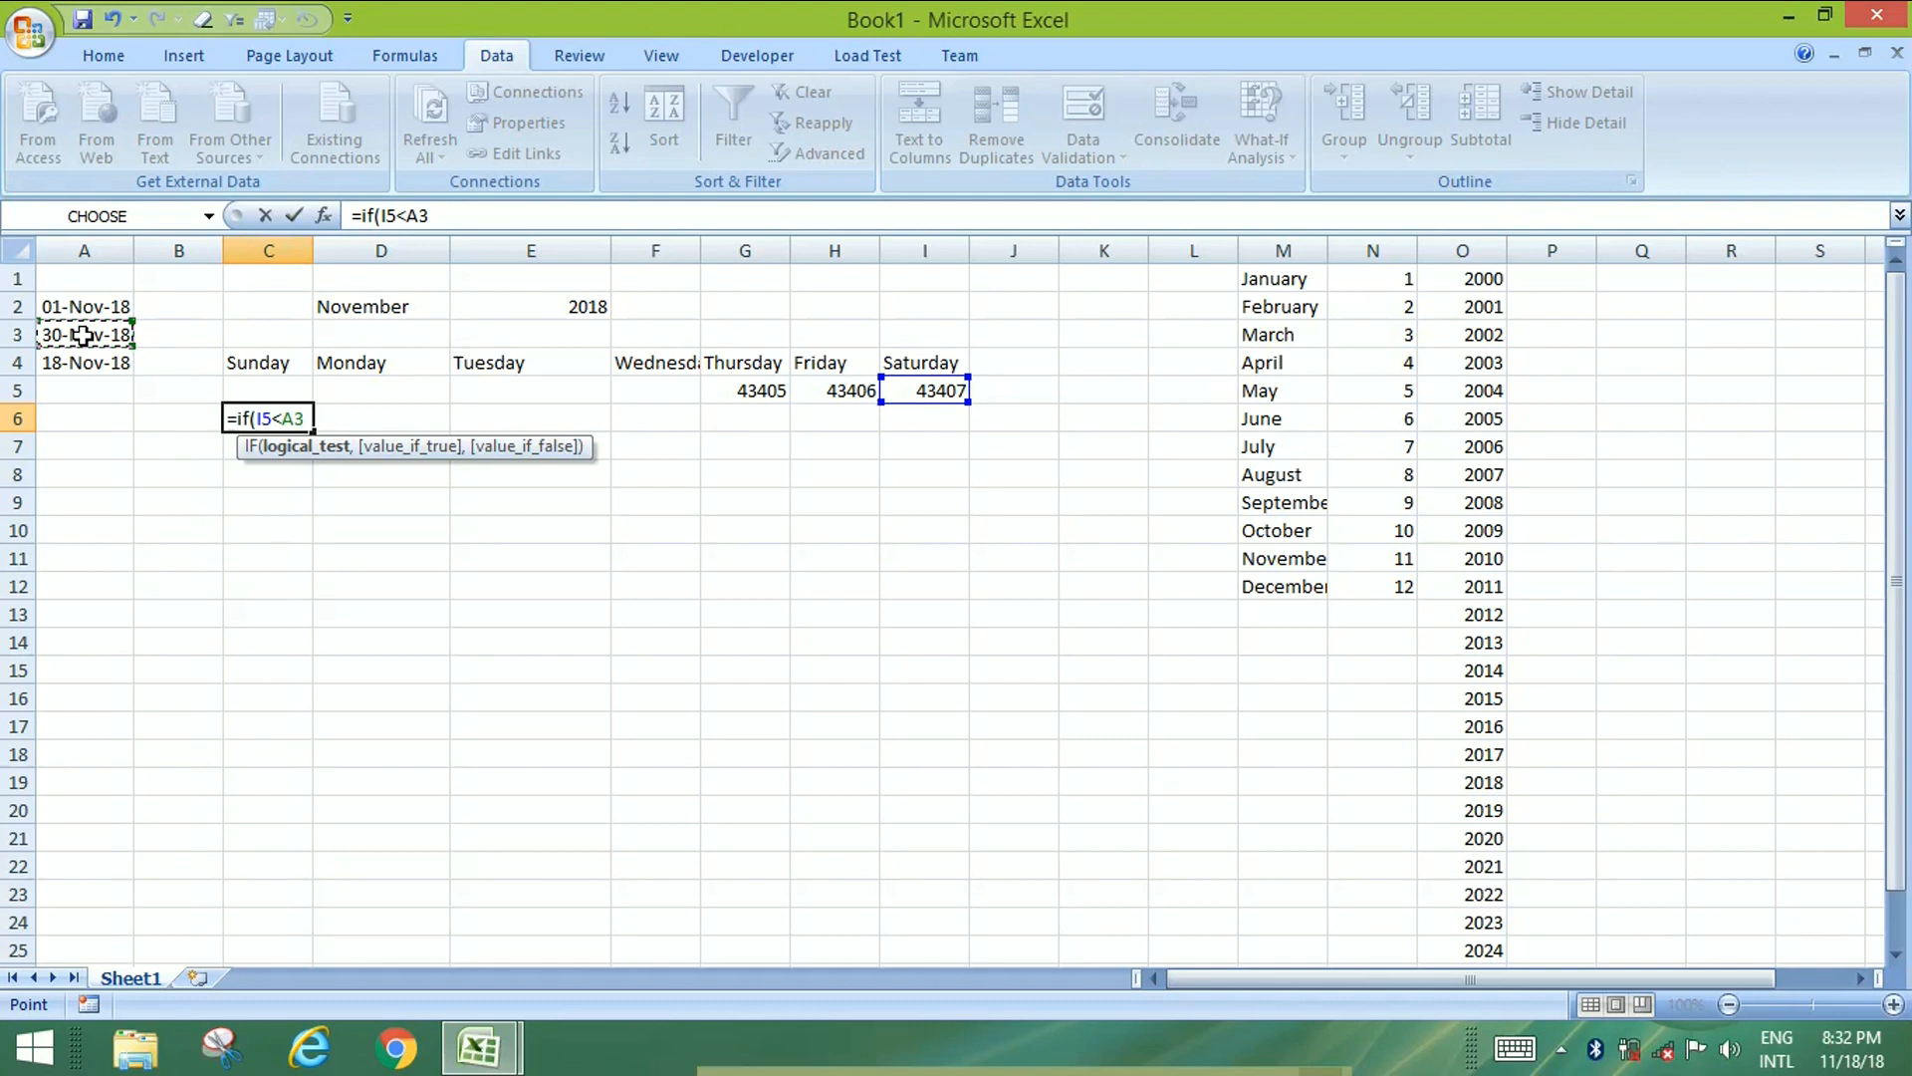
key("F4")
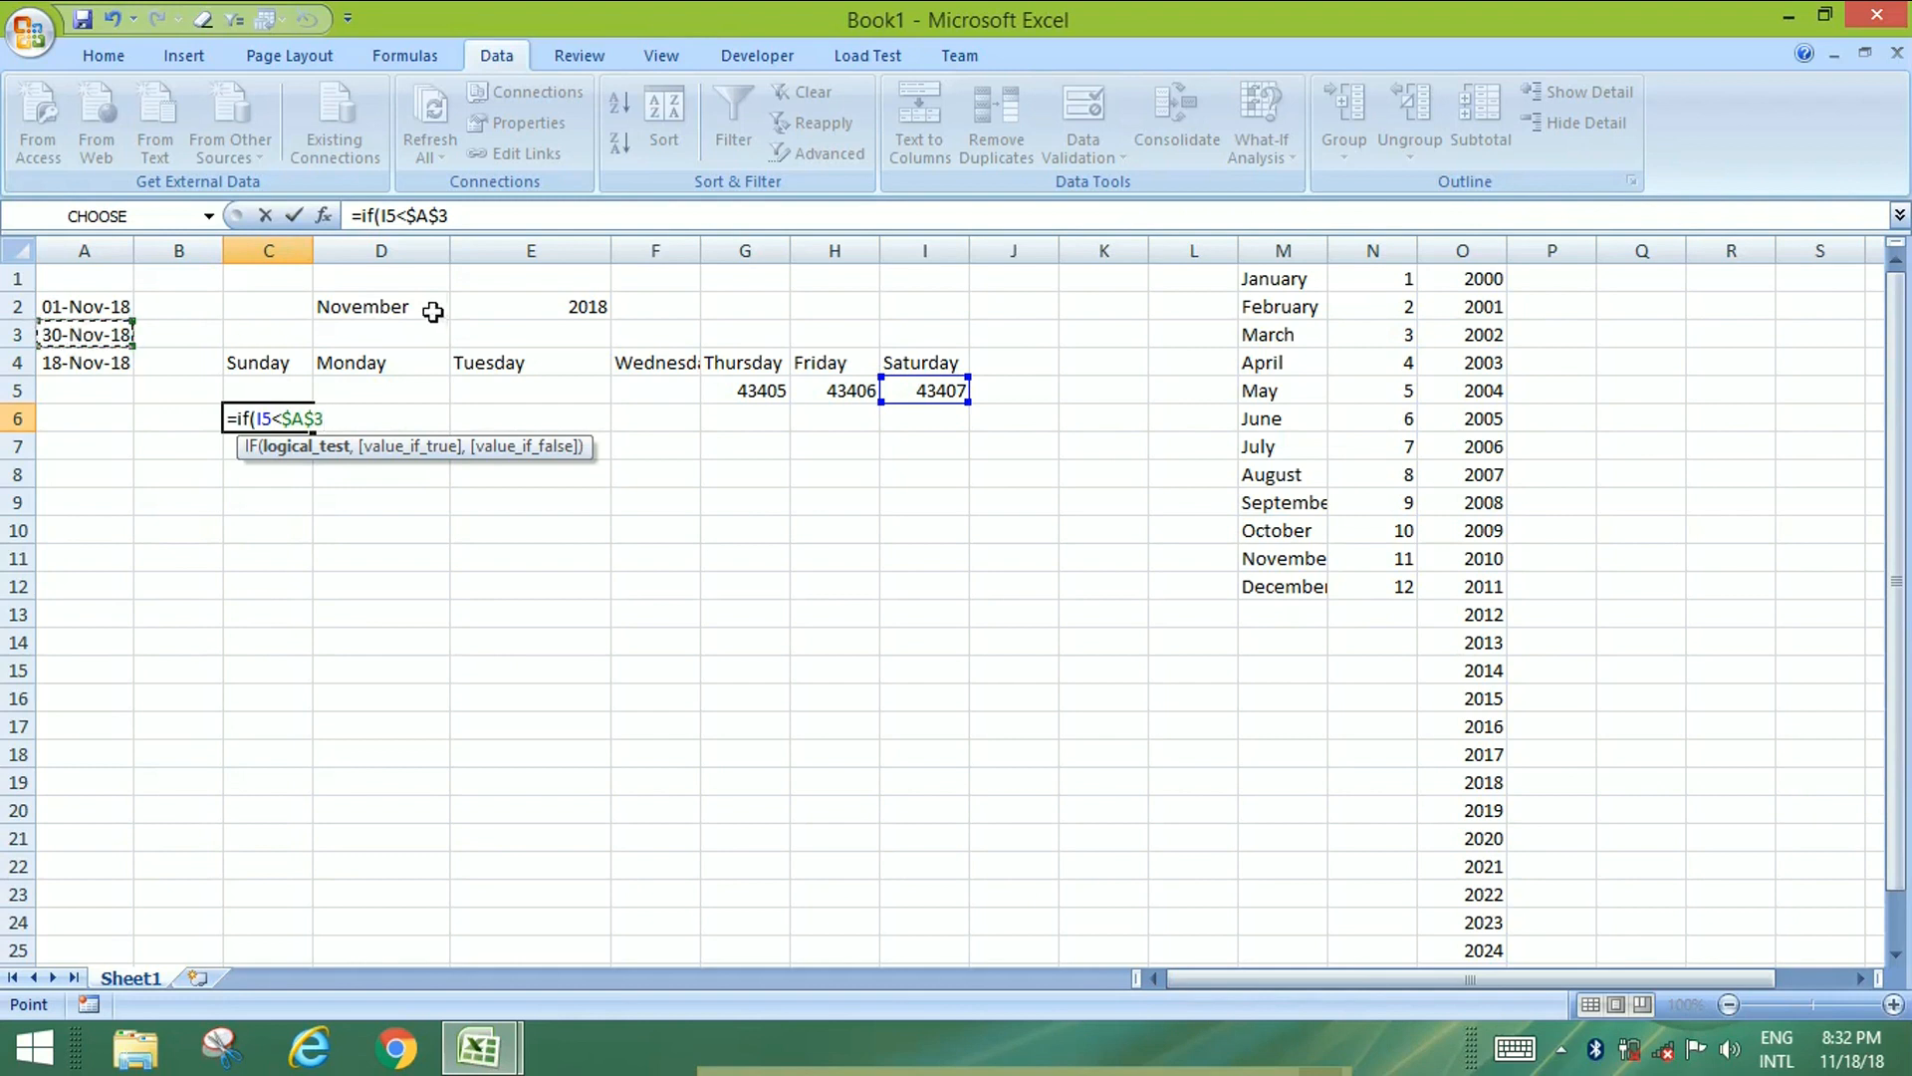
type(",")
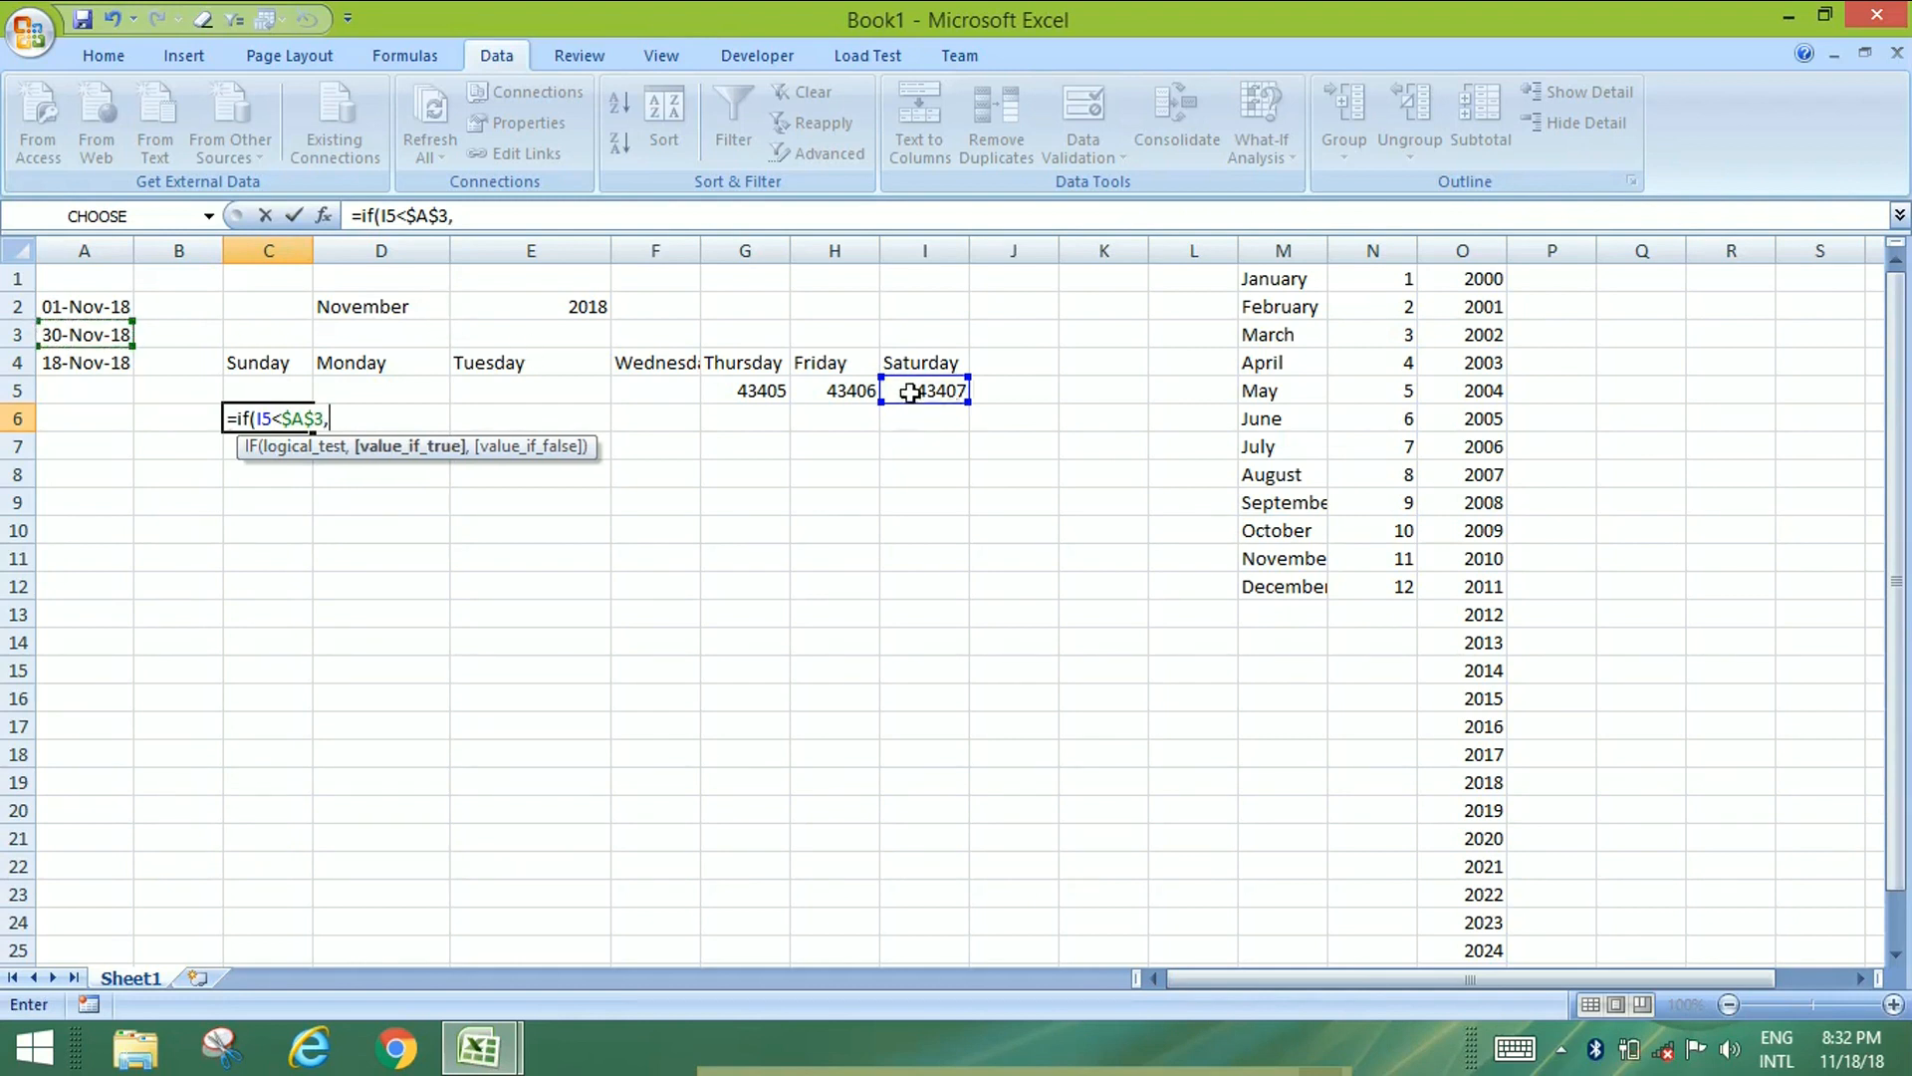
Complete the C6 formula to return I5+1 when the test is true and an empty string otherwise.
left_click(909, 392)
type("+1,\"\")")
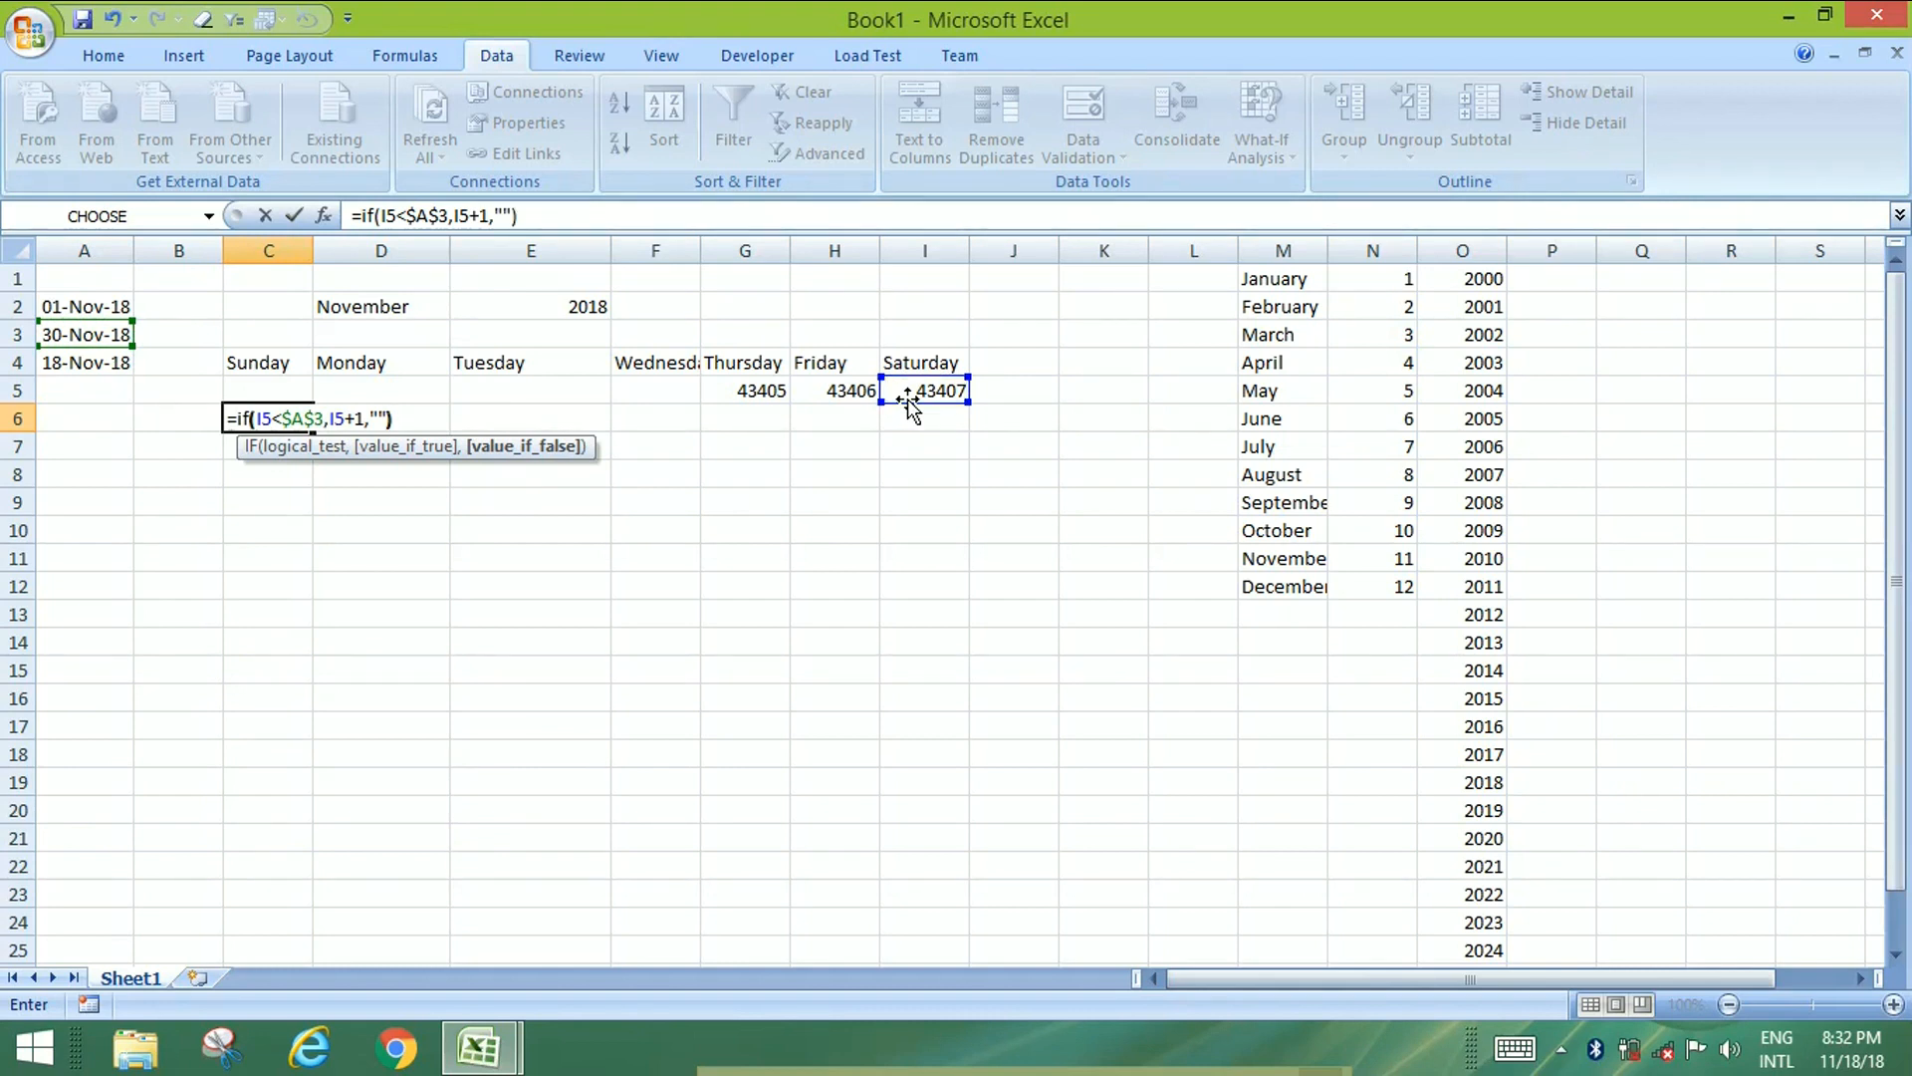
key("Return")
key("Up")
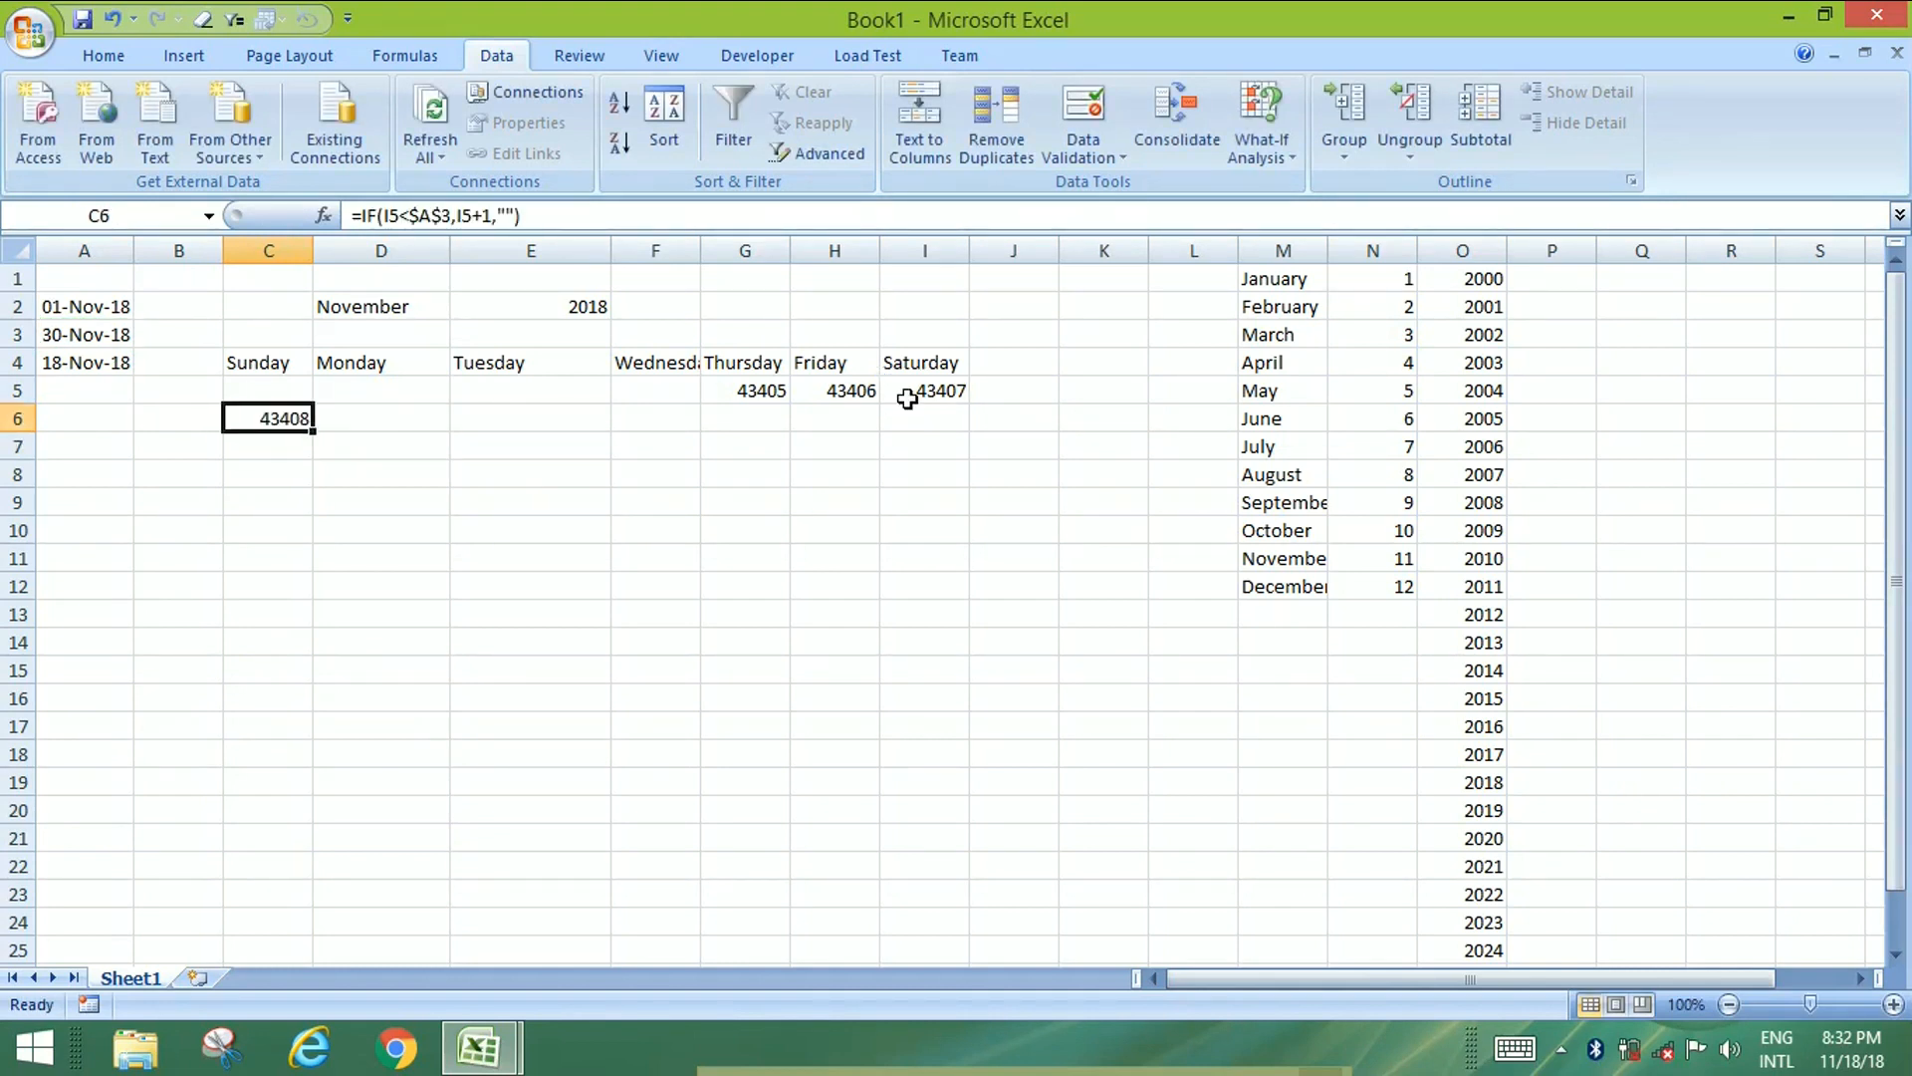
Begin an IF formula in D6, under Monday, with the logical test C6<$A$3.
key("Right")
key("Right")
key("Right")
key("Left")
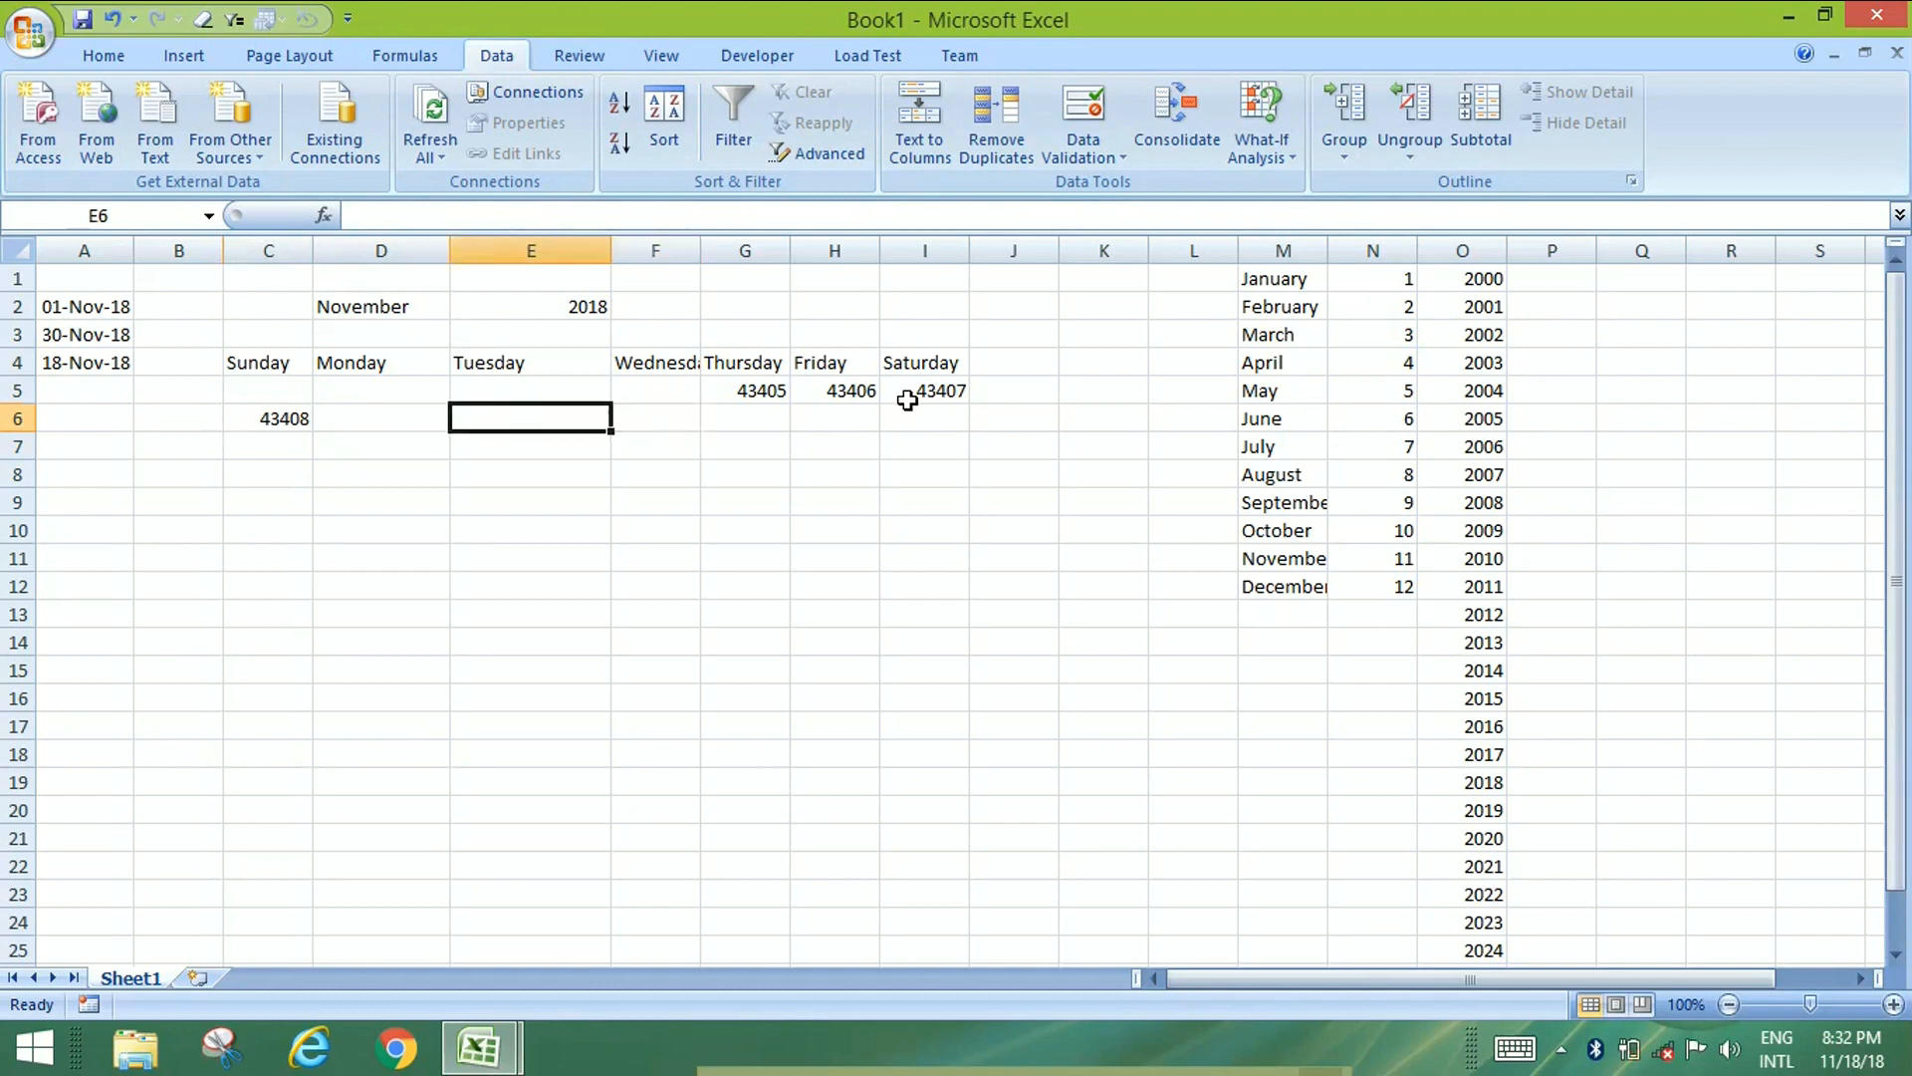
key("Left")
type("=")
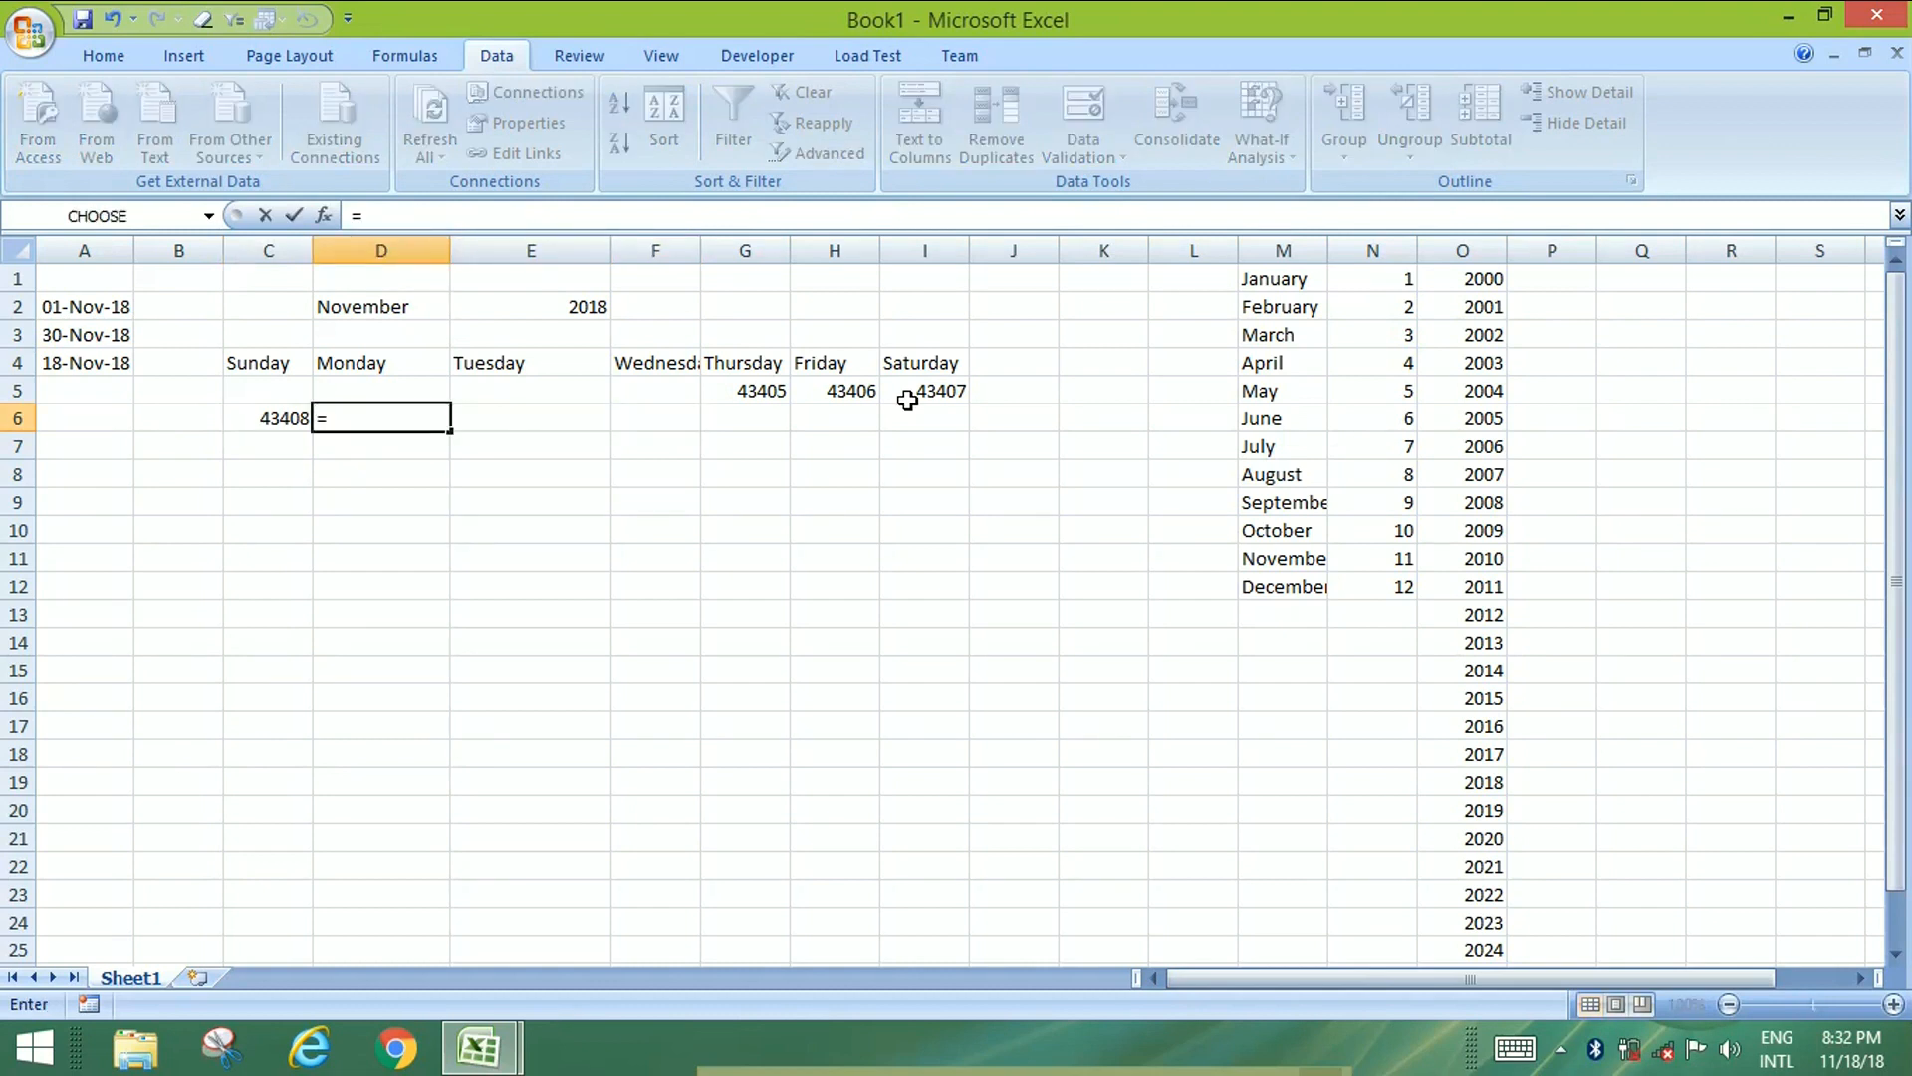
type("if(")
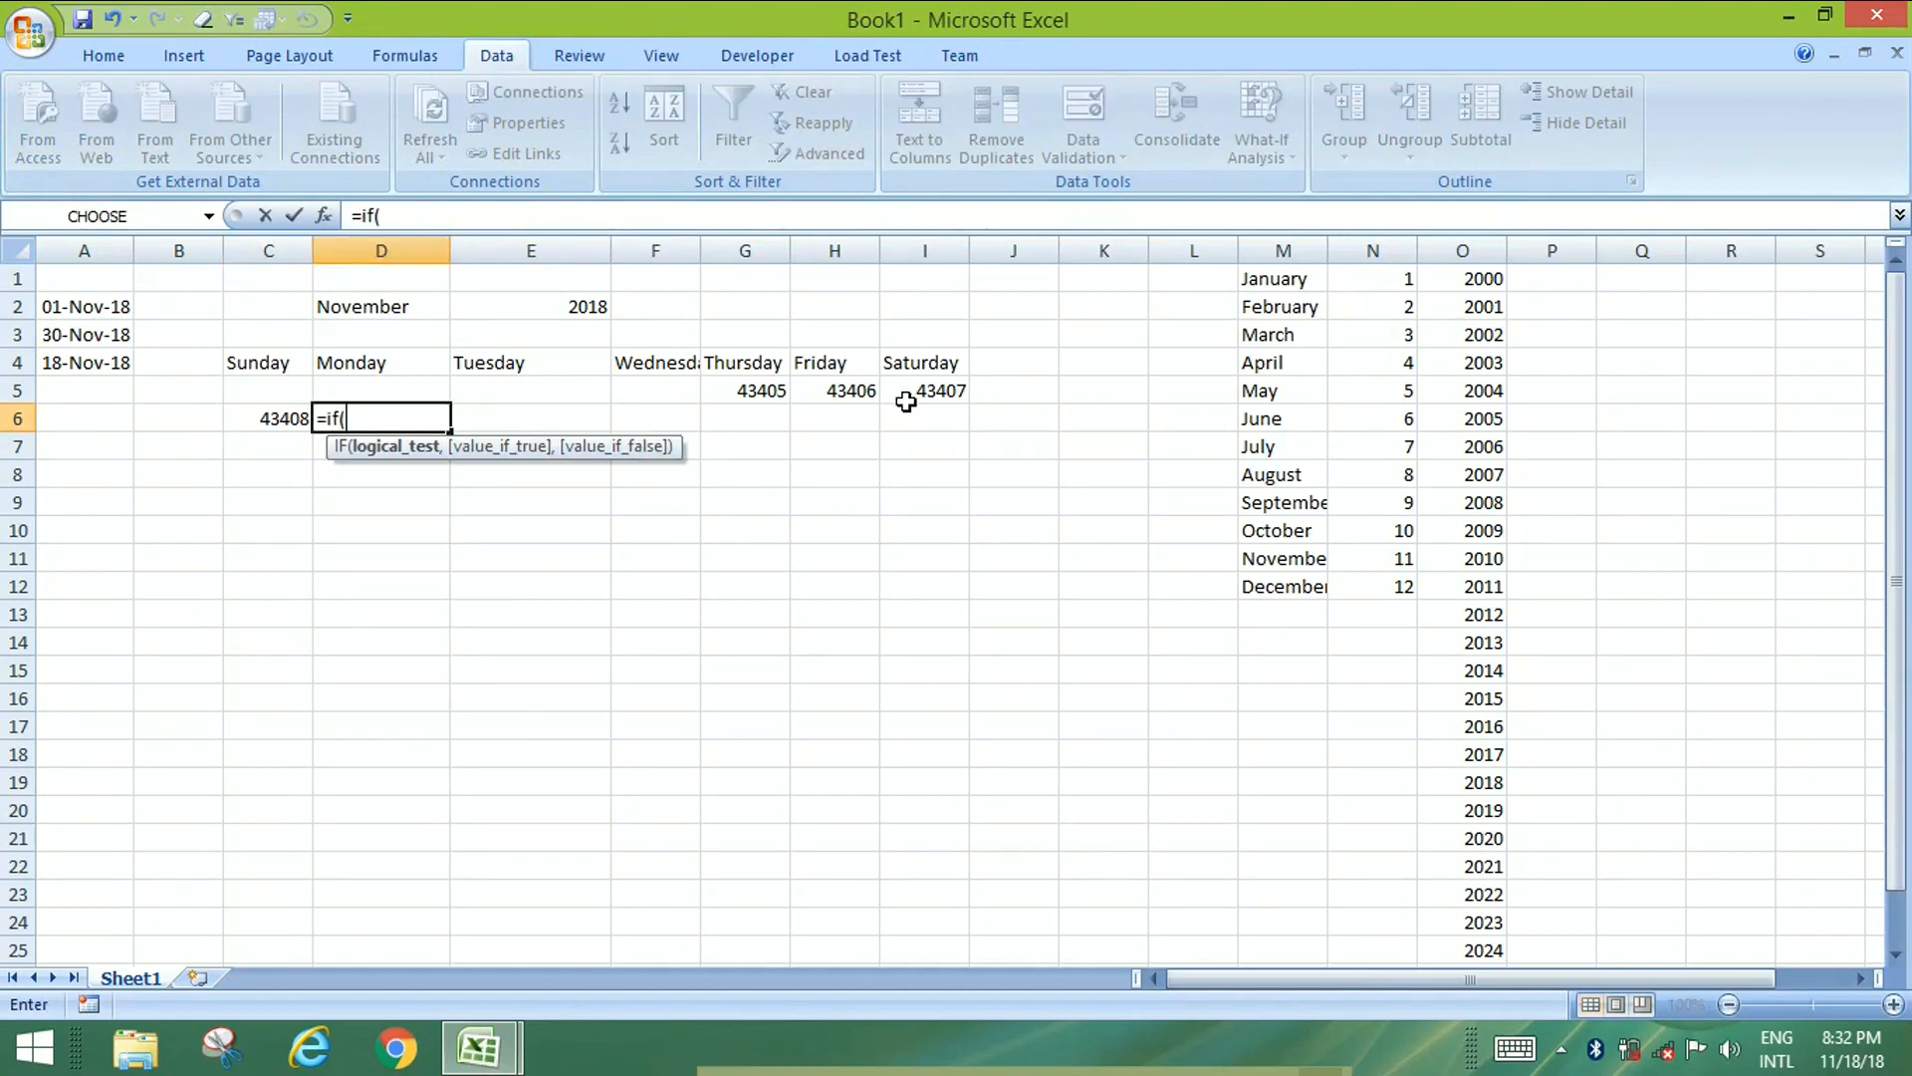
key("Left")
type("<")
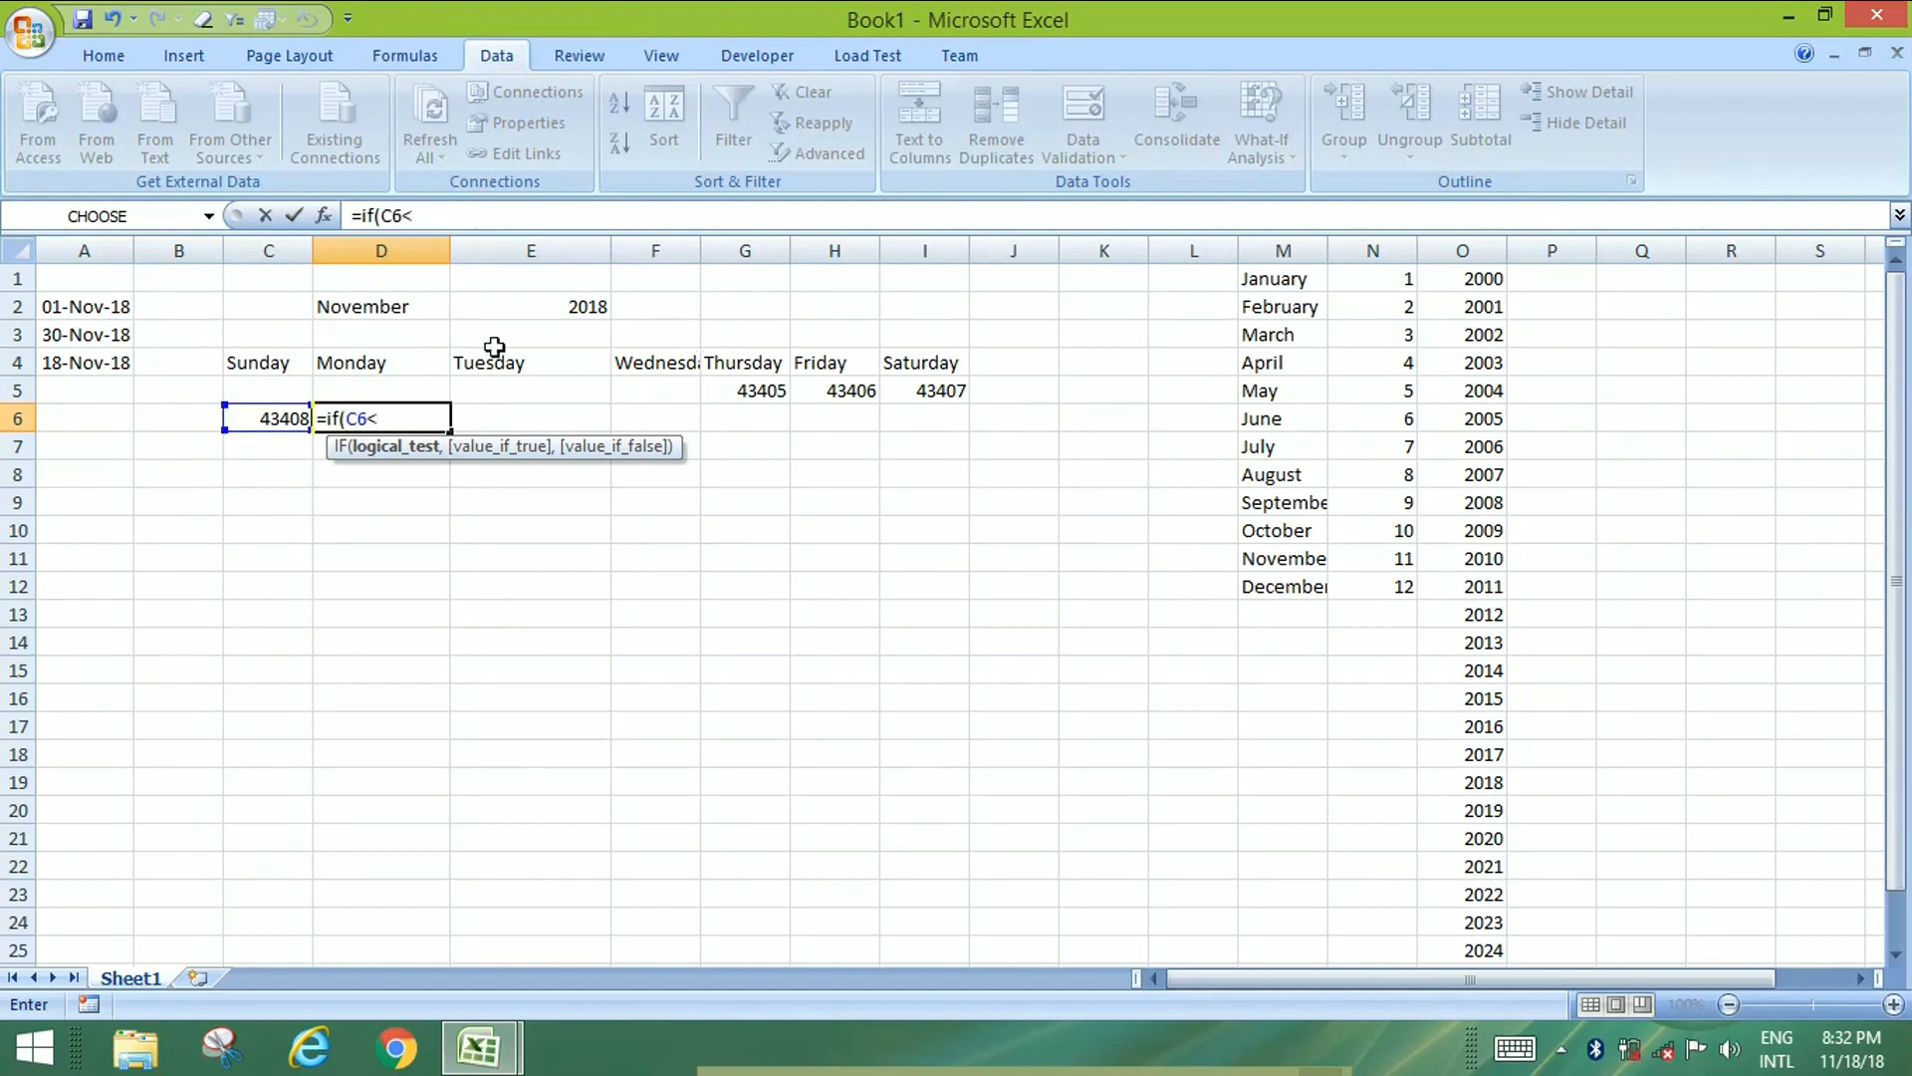
left_click(99, 333)
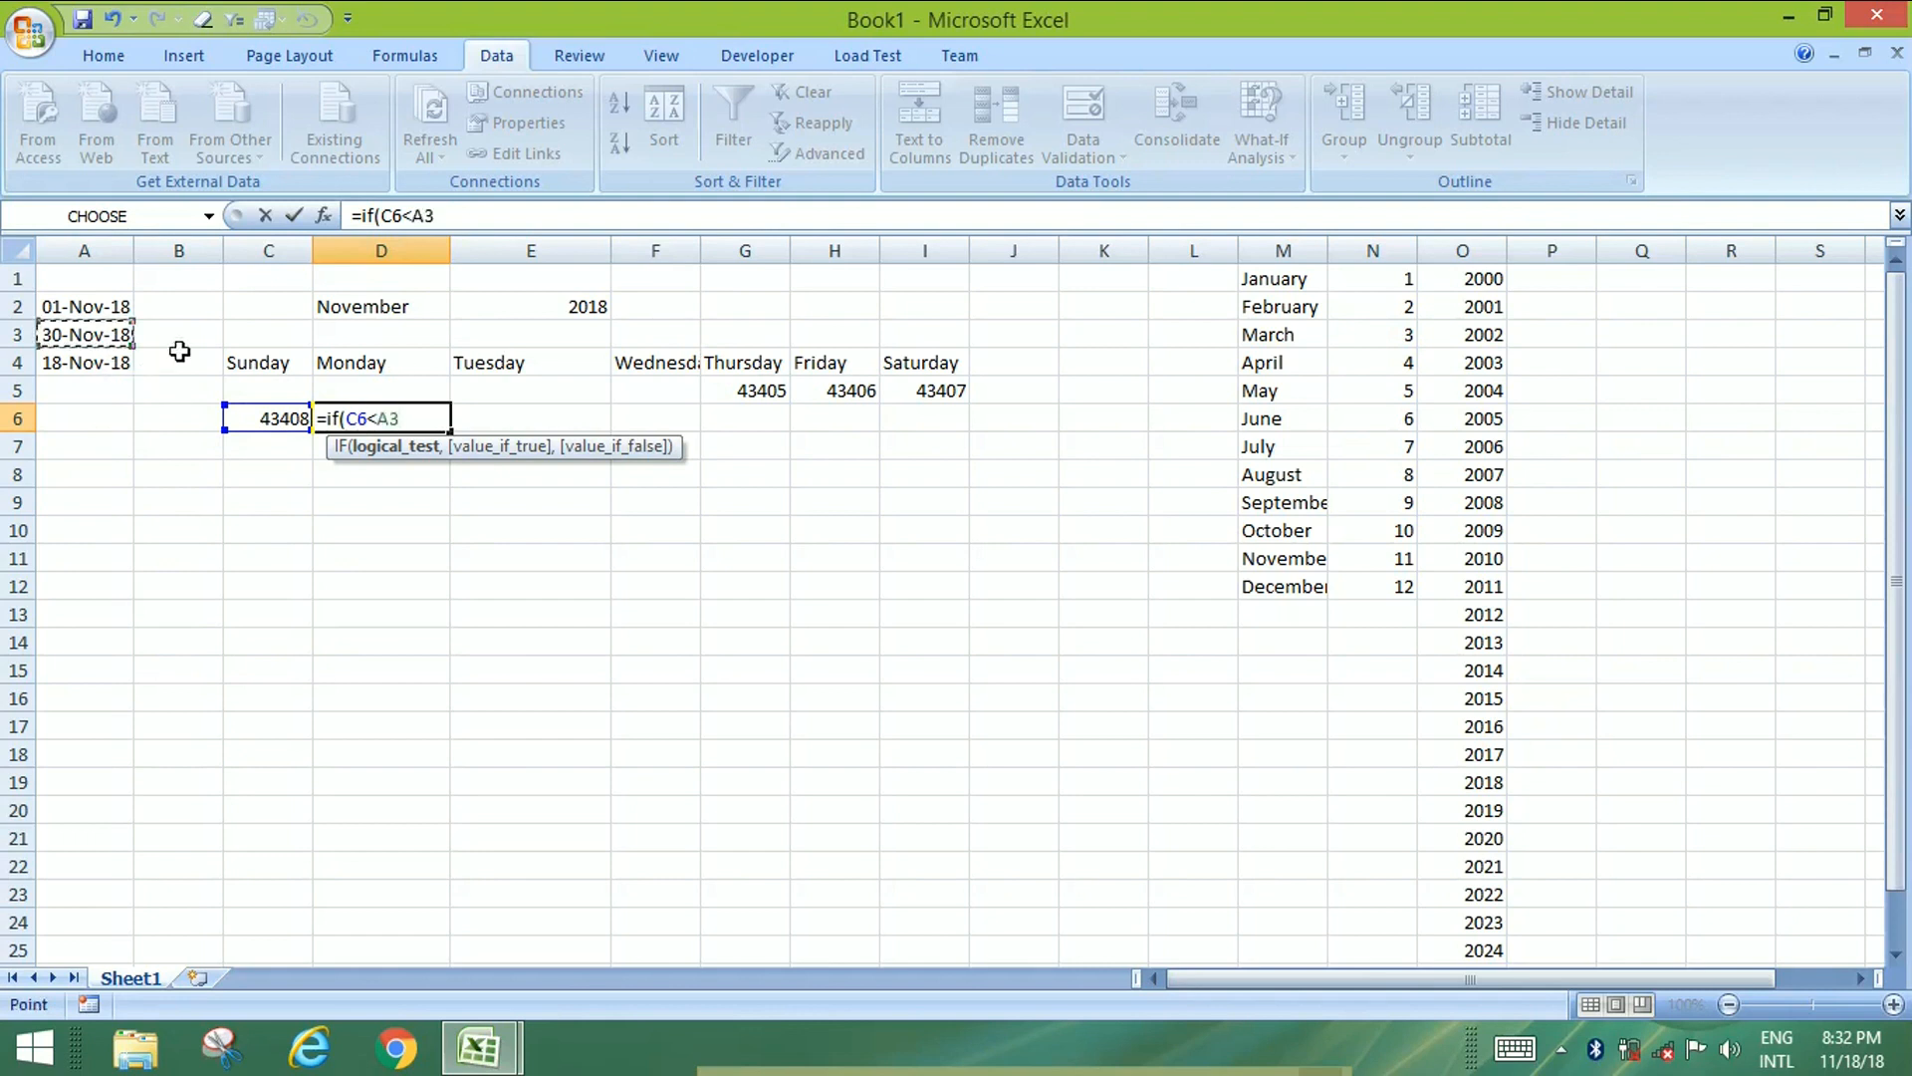
key("F4")
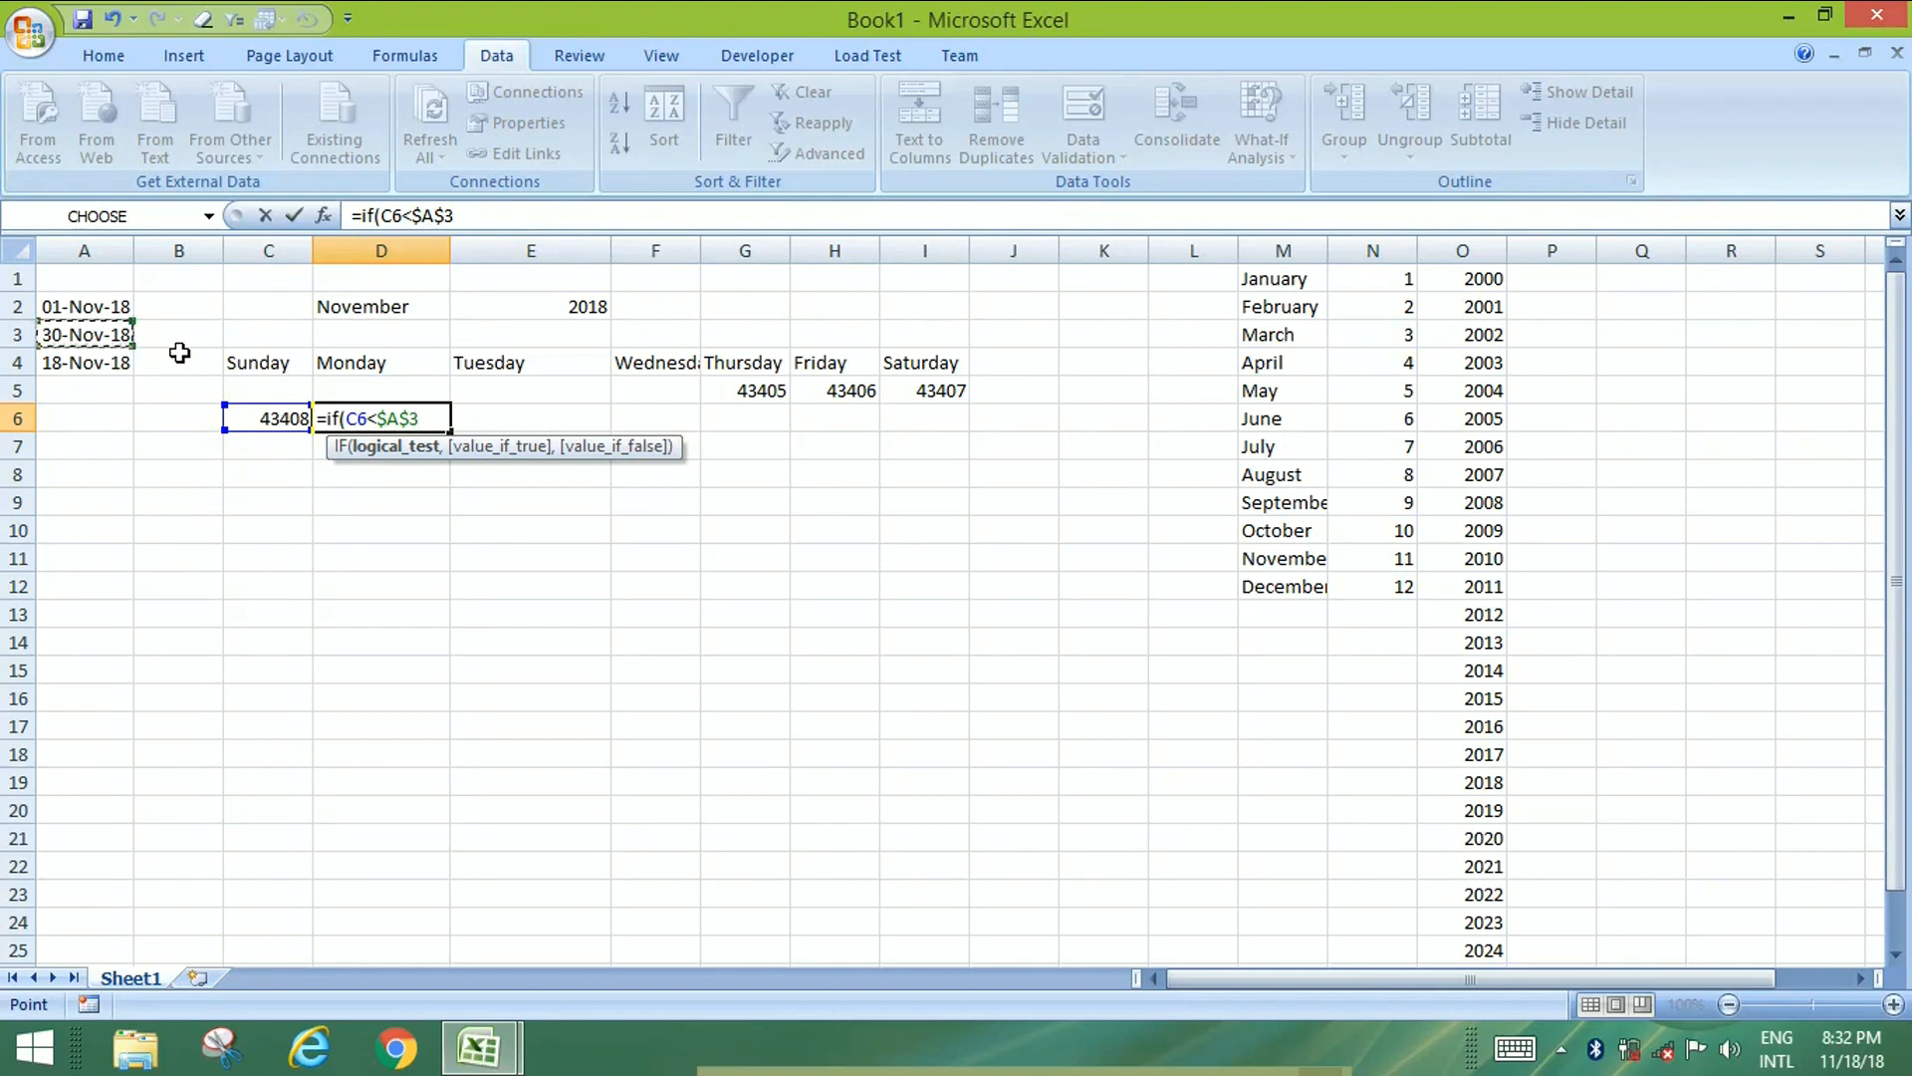
type(",")
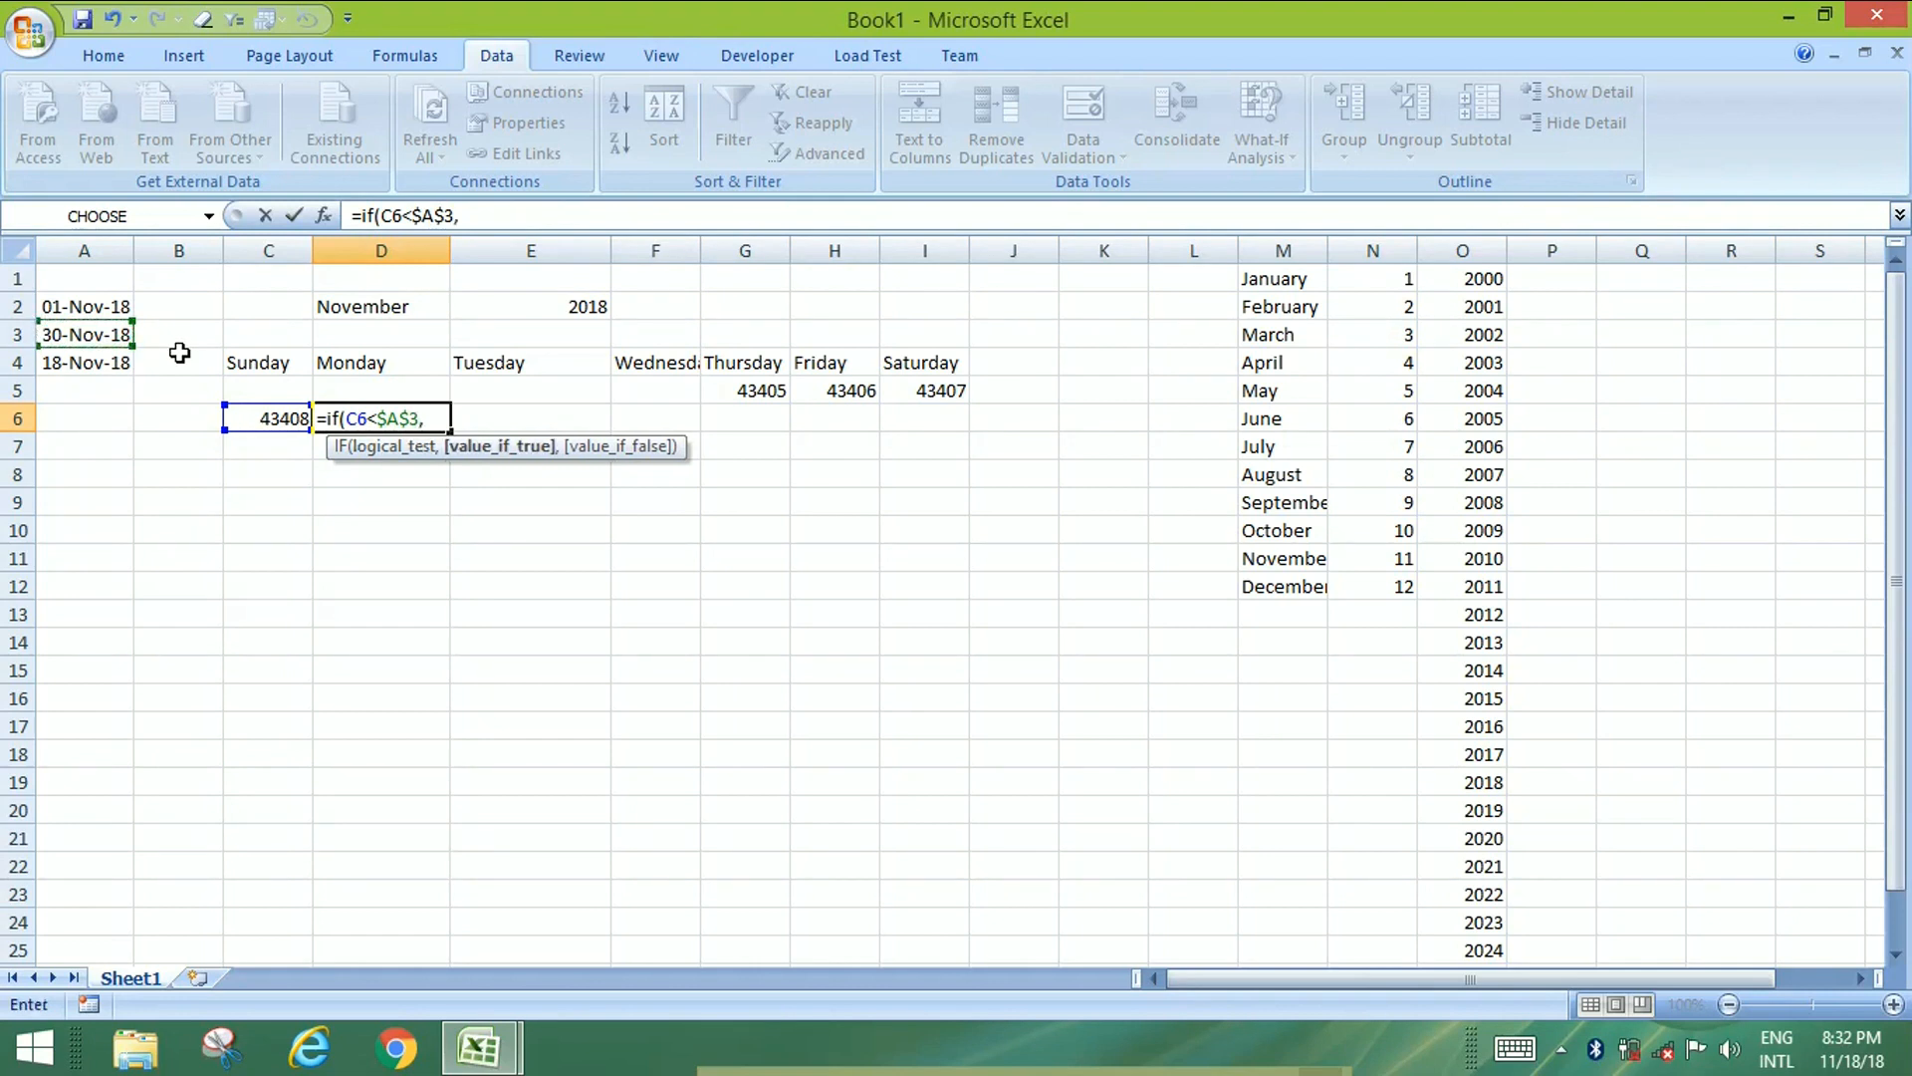
Complete the D6 formula to return C6+1 when the test is true and an empty string otherwise.
left_click(247, 416)
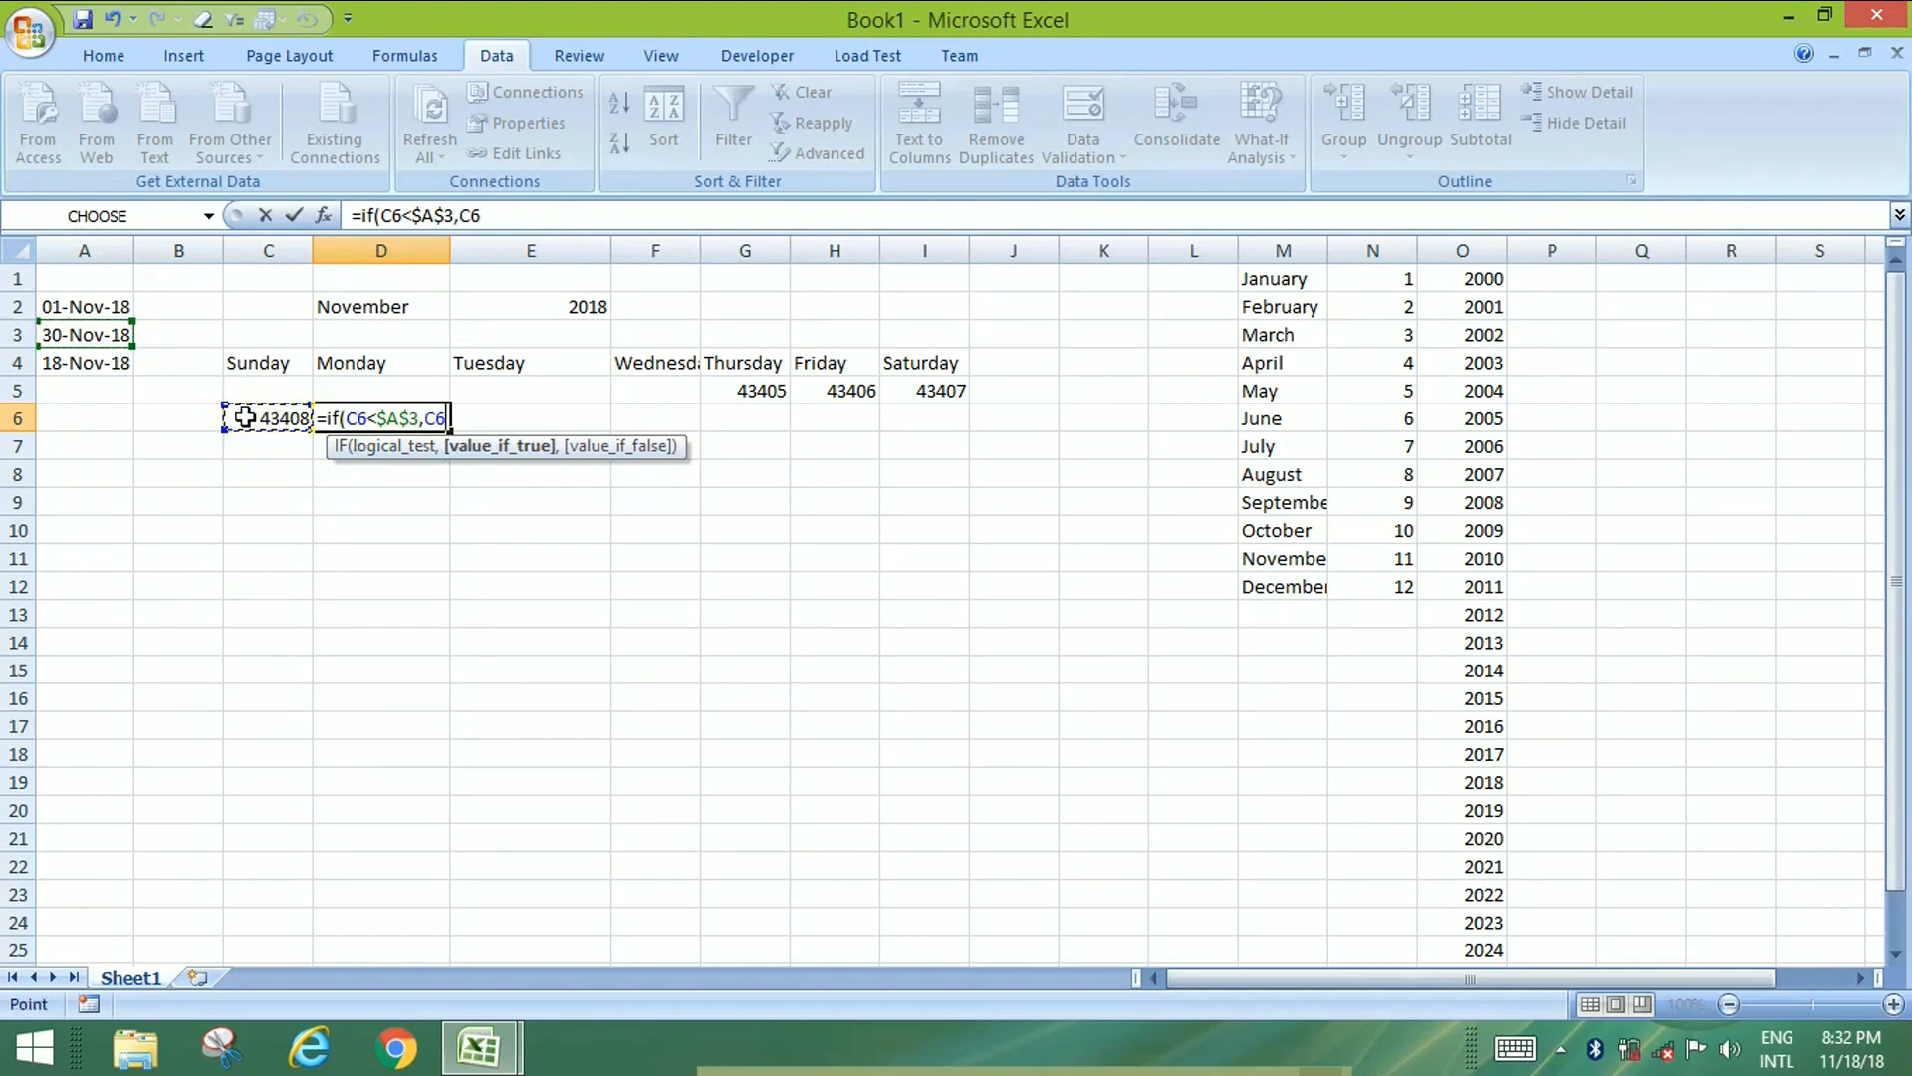
type("+1,")
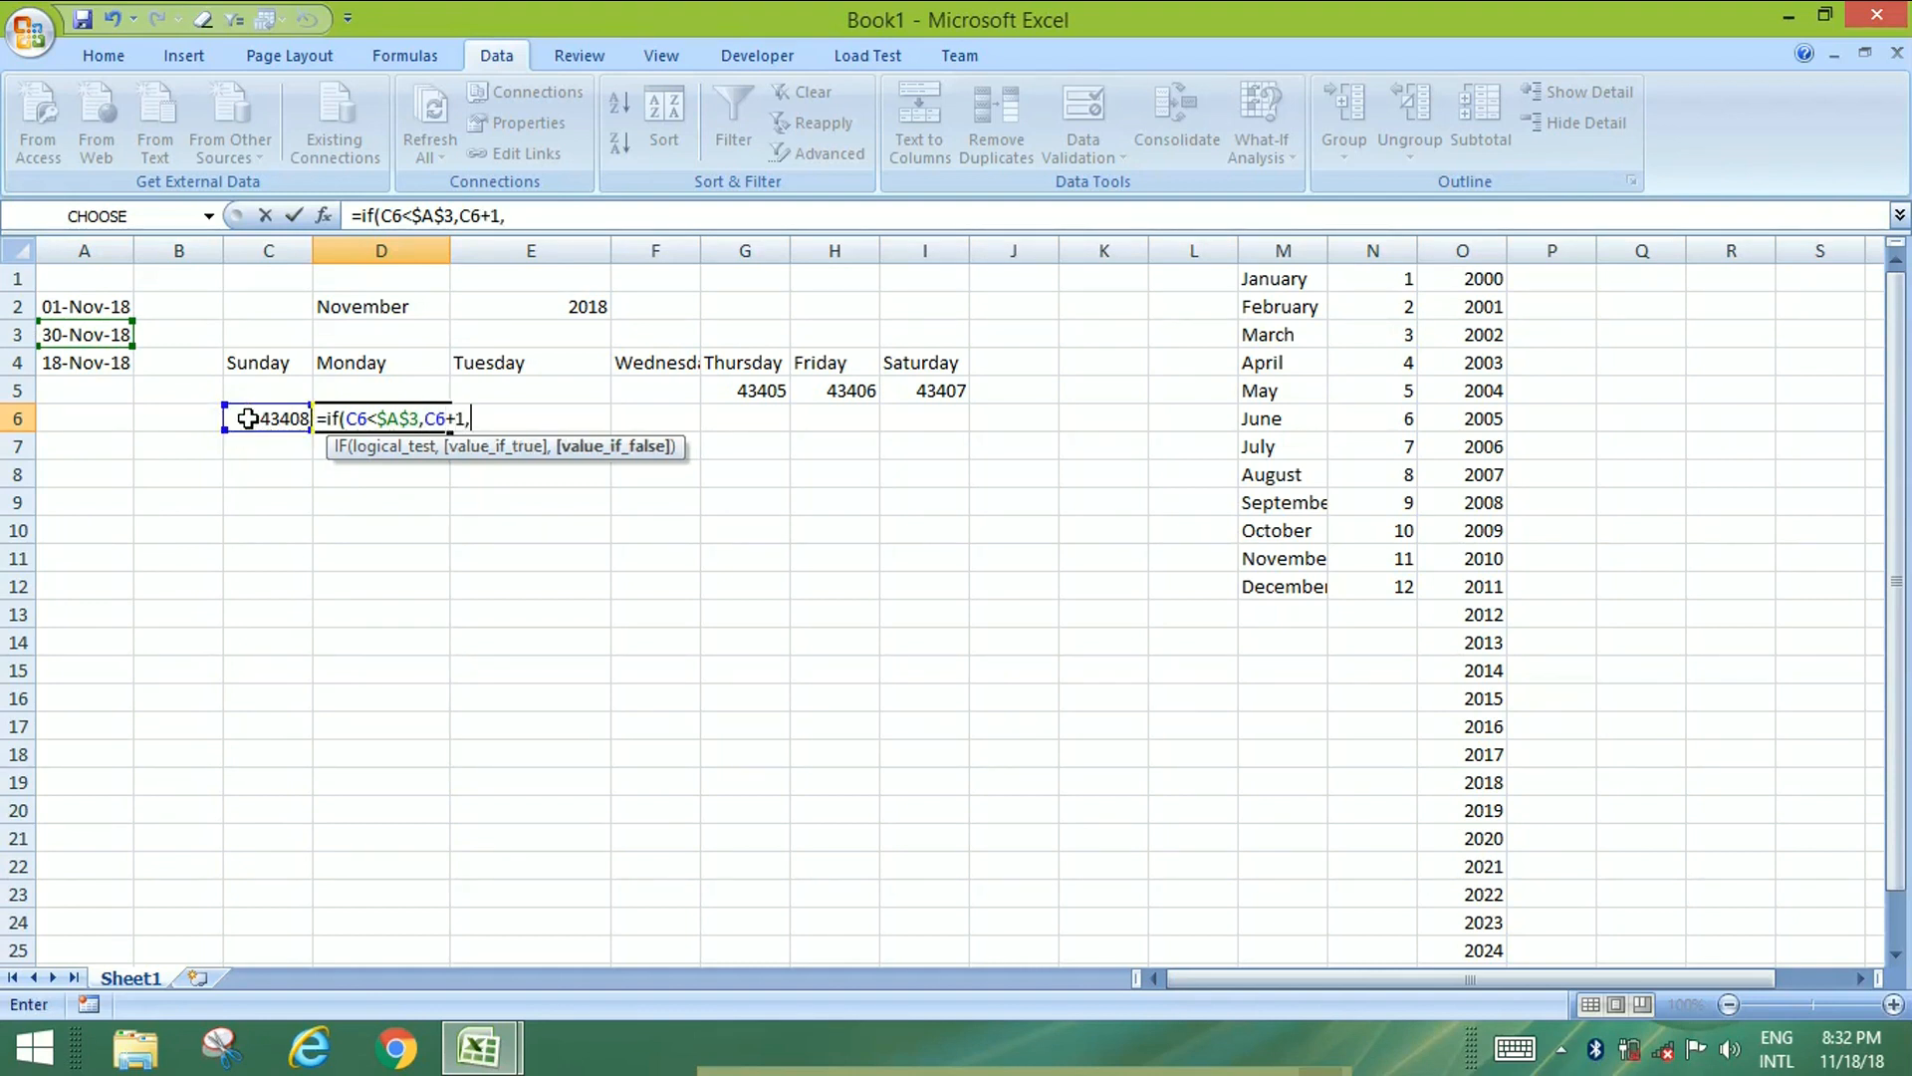
type("\"\")")
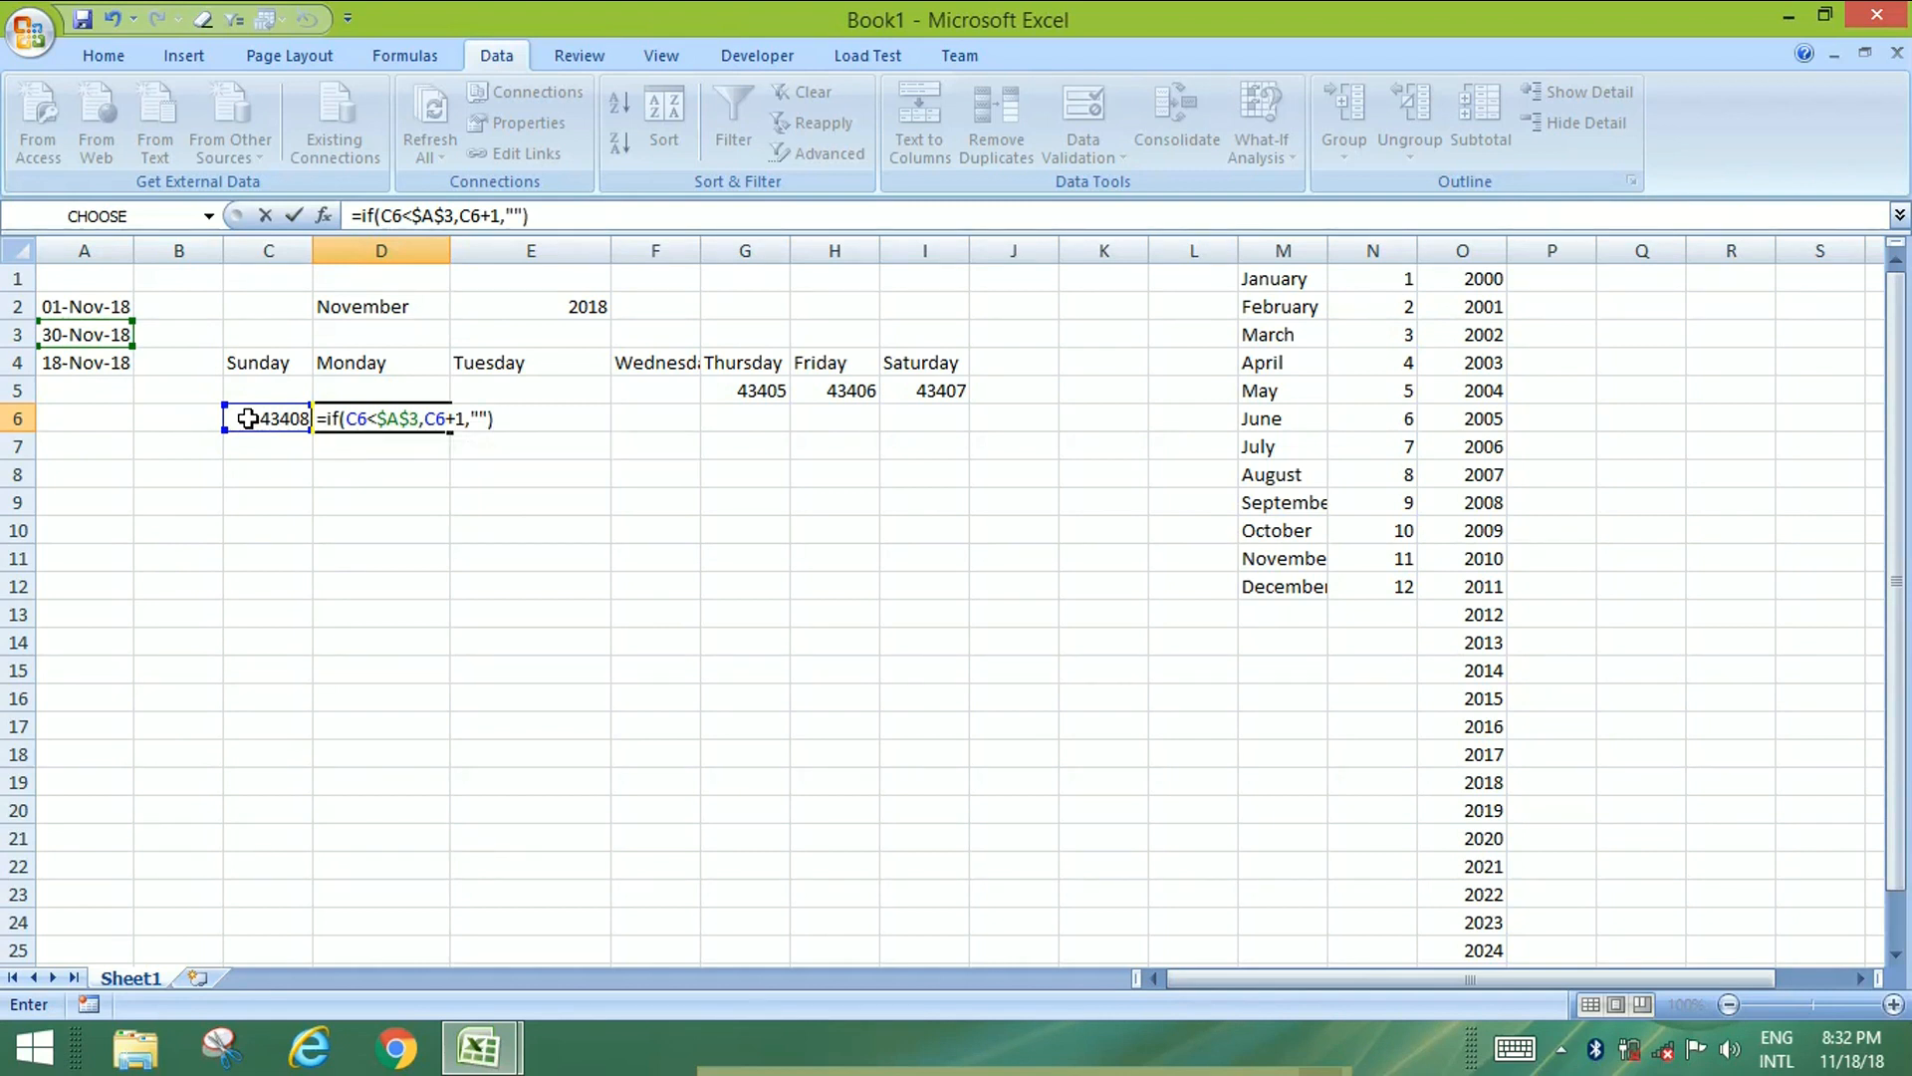
key("Return")
key("Up")
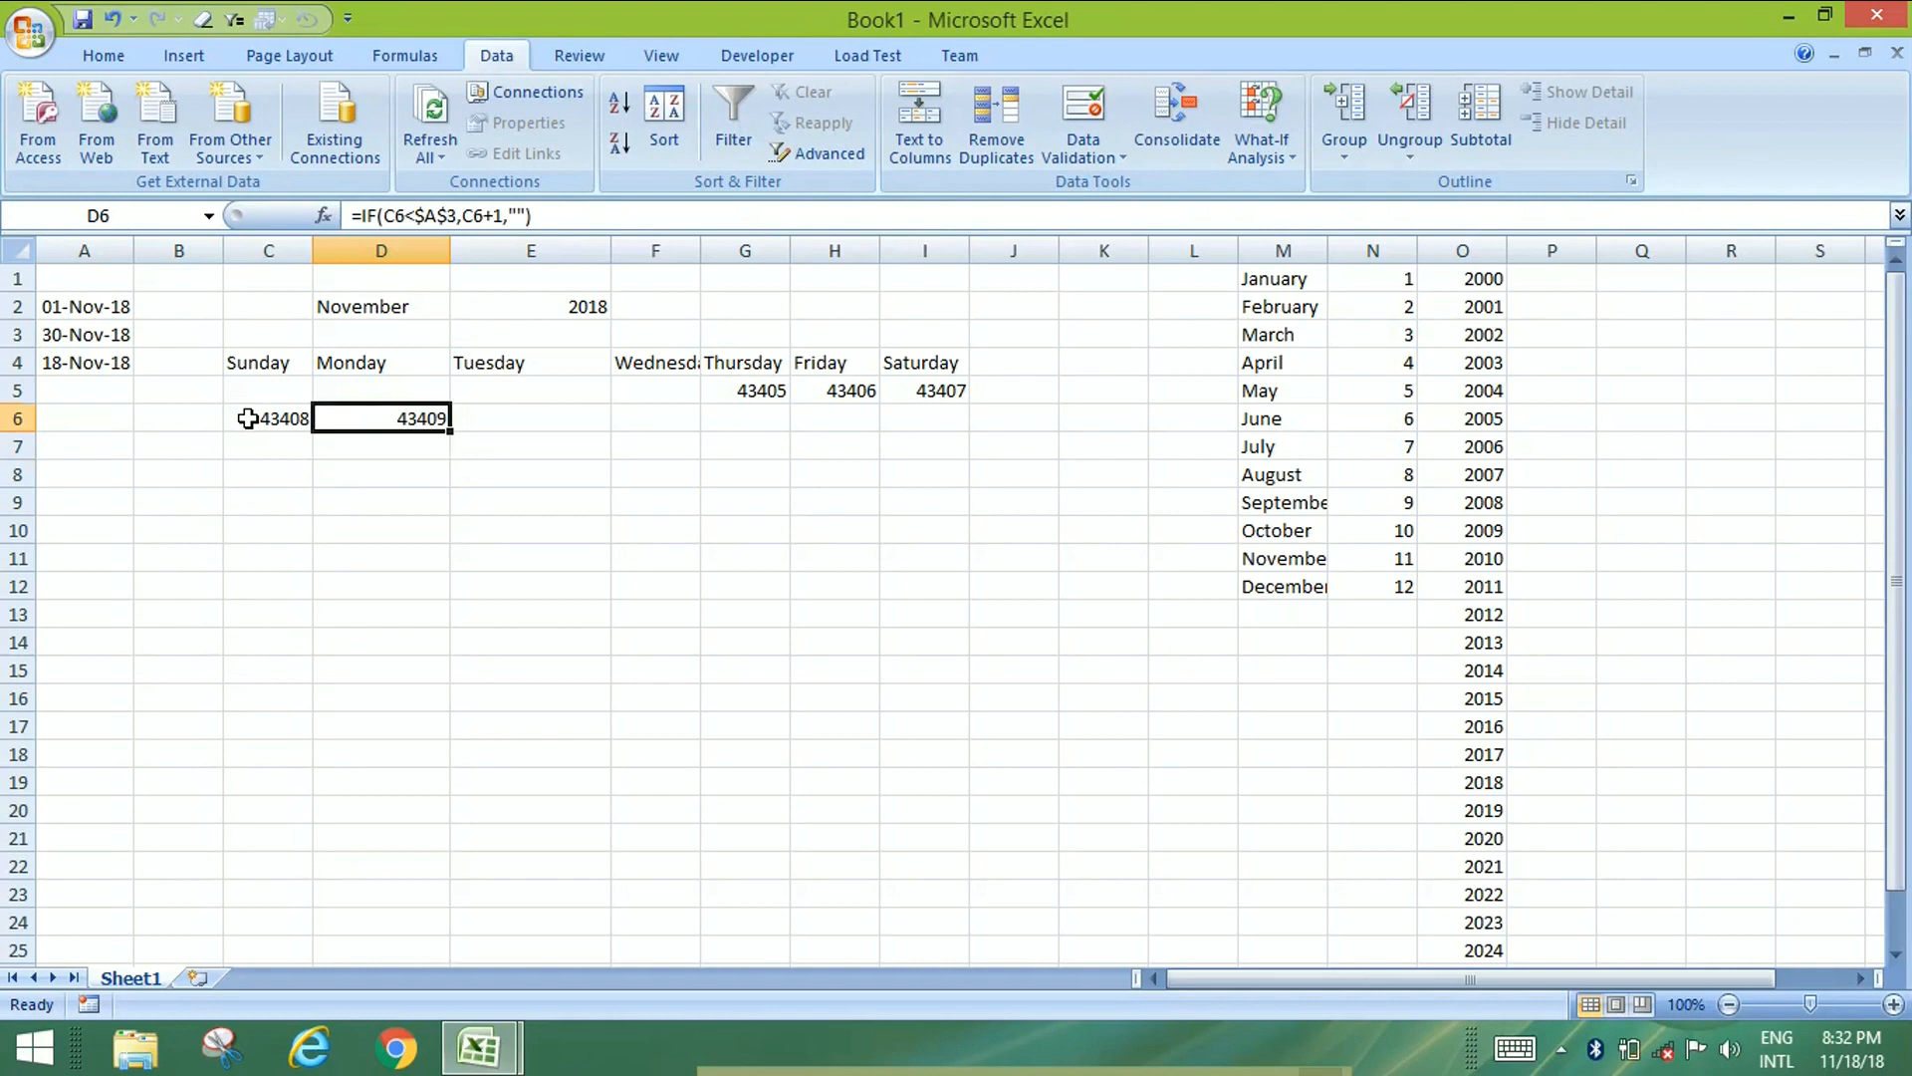
Copy the Monday formula in D6 across the rest of the week through I6.
key("ctrl+c")
key("shift+Right")
key("shift+Right")
key("shift+Right")
key("shift+Right")
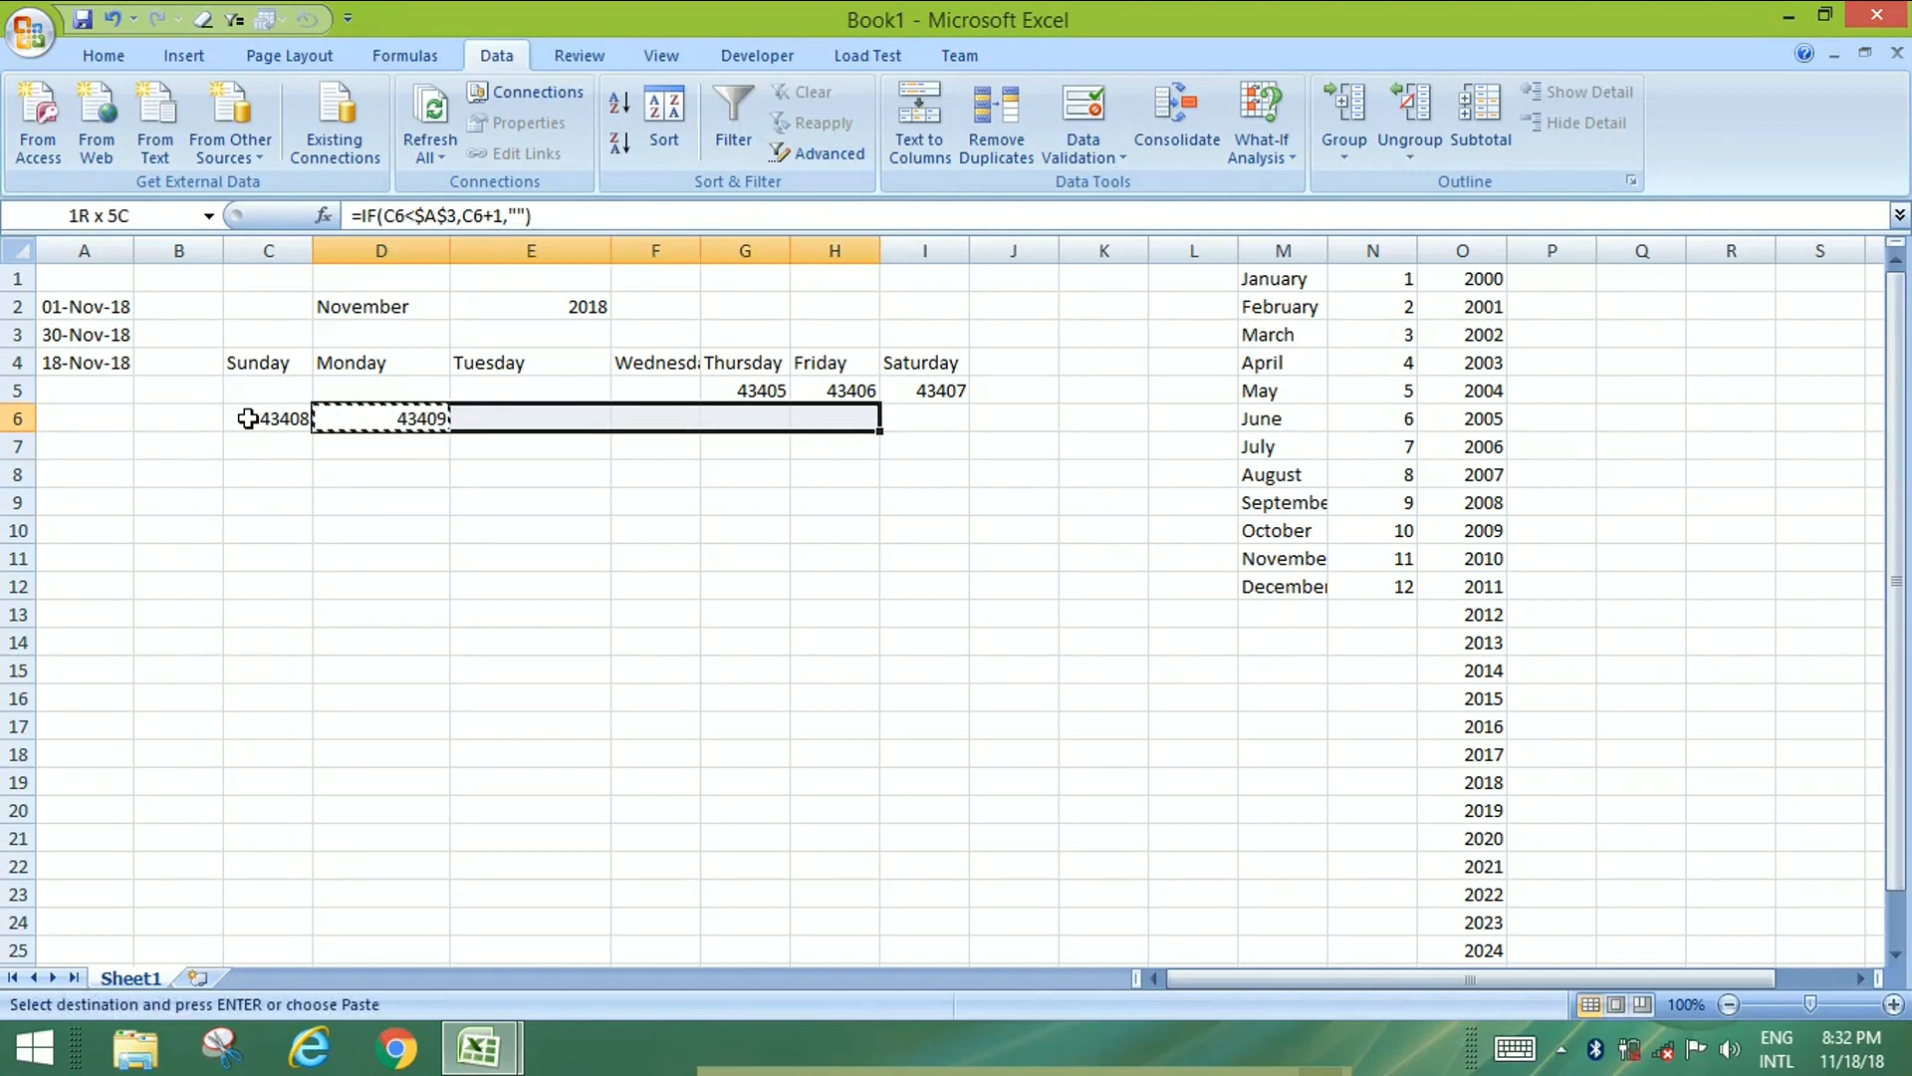
key("shift+Right")
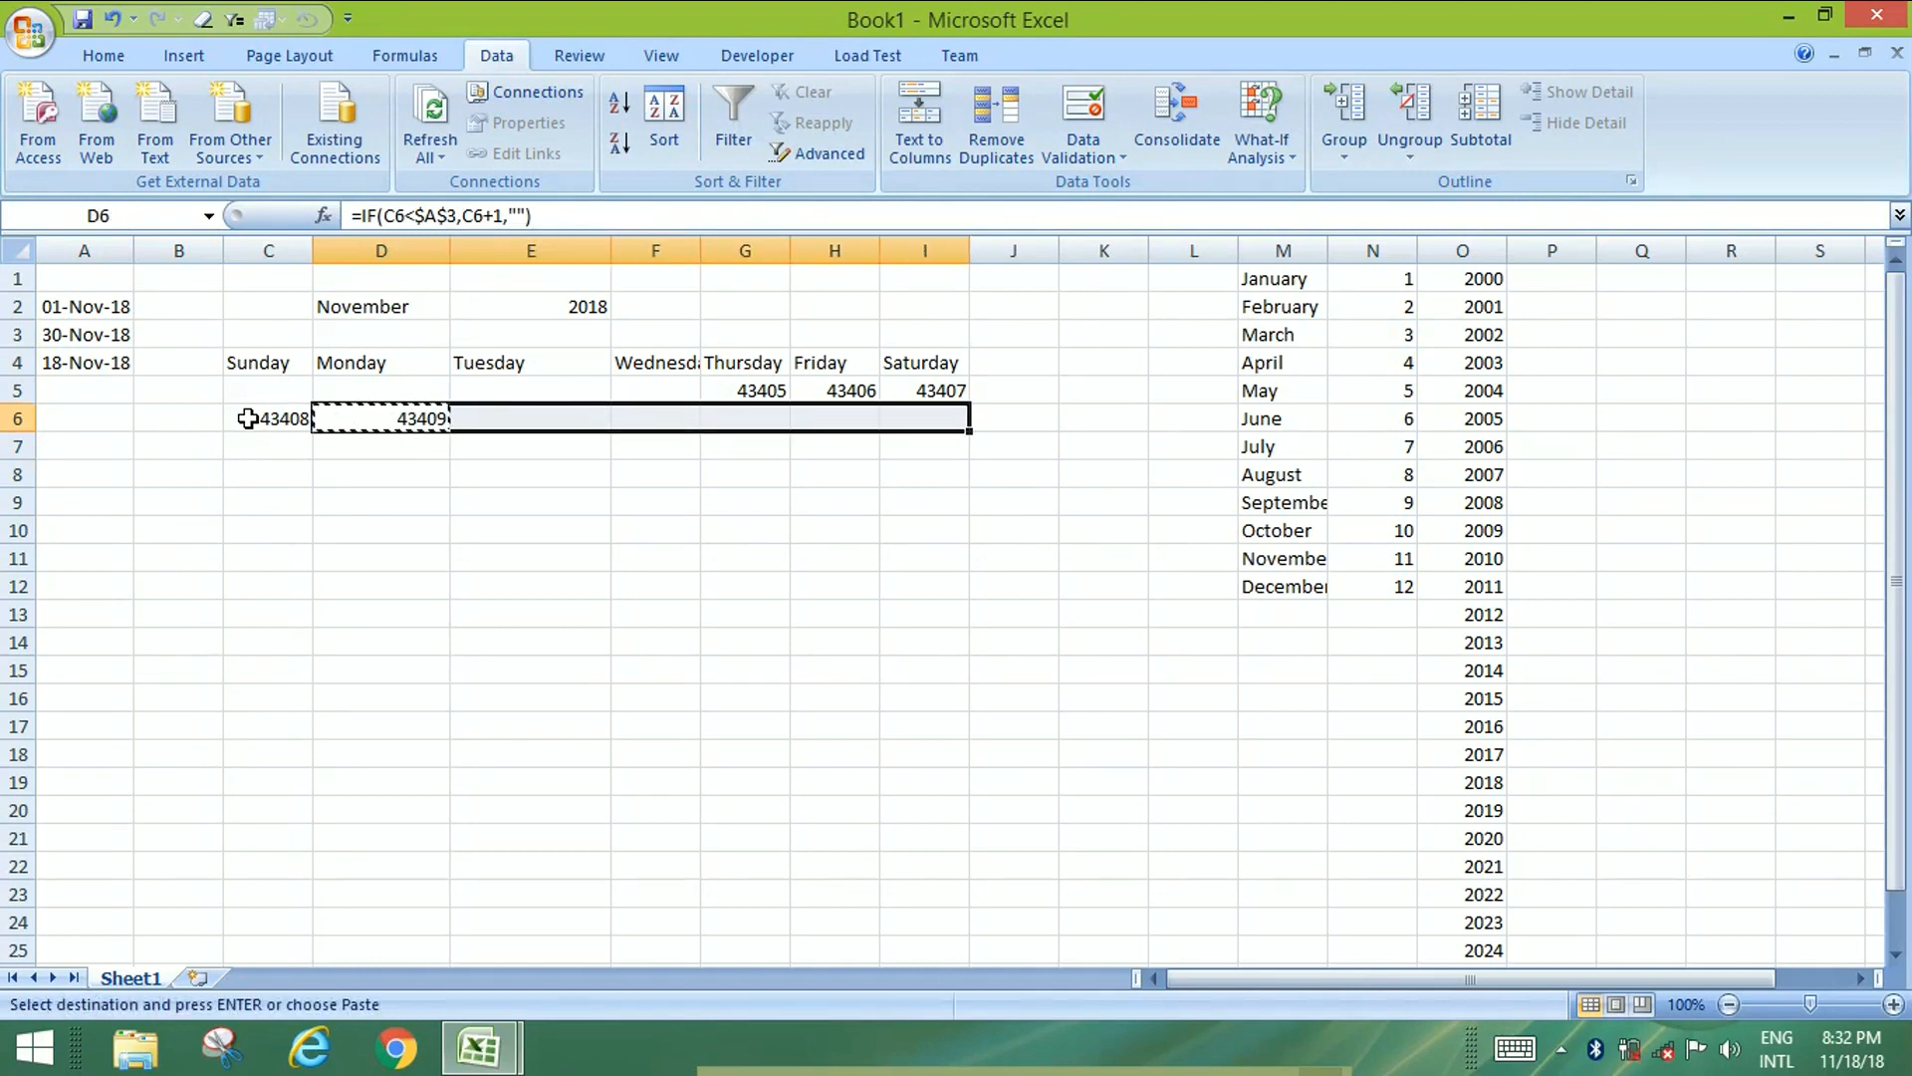
key("Return")
Copy the week's formulas in C6:I6 down through row 11 to fill the remaining weeks.
left_click(247, 418)
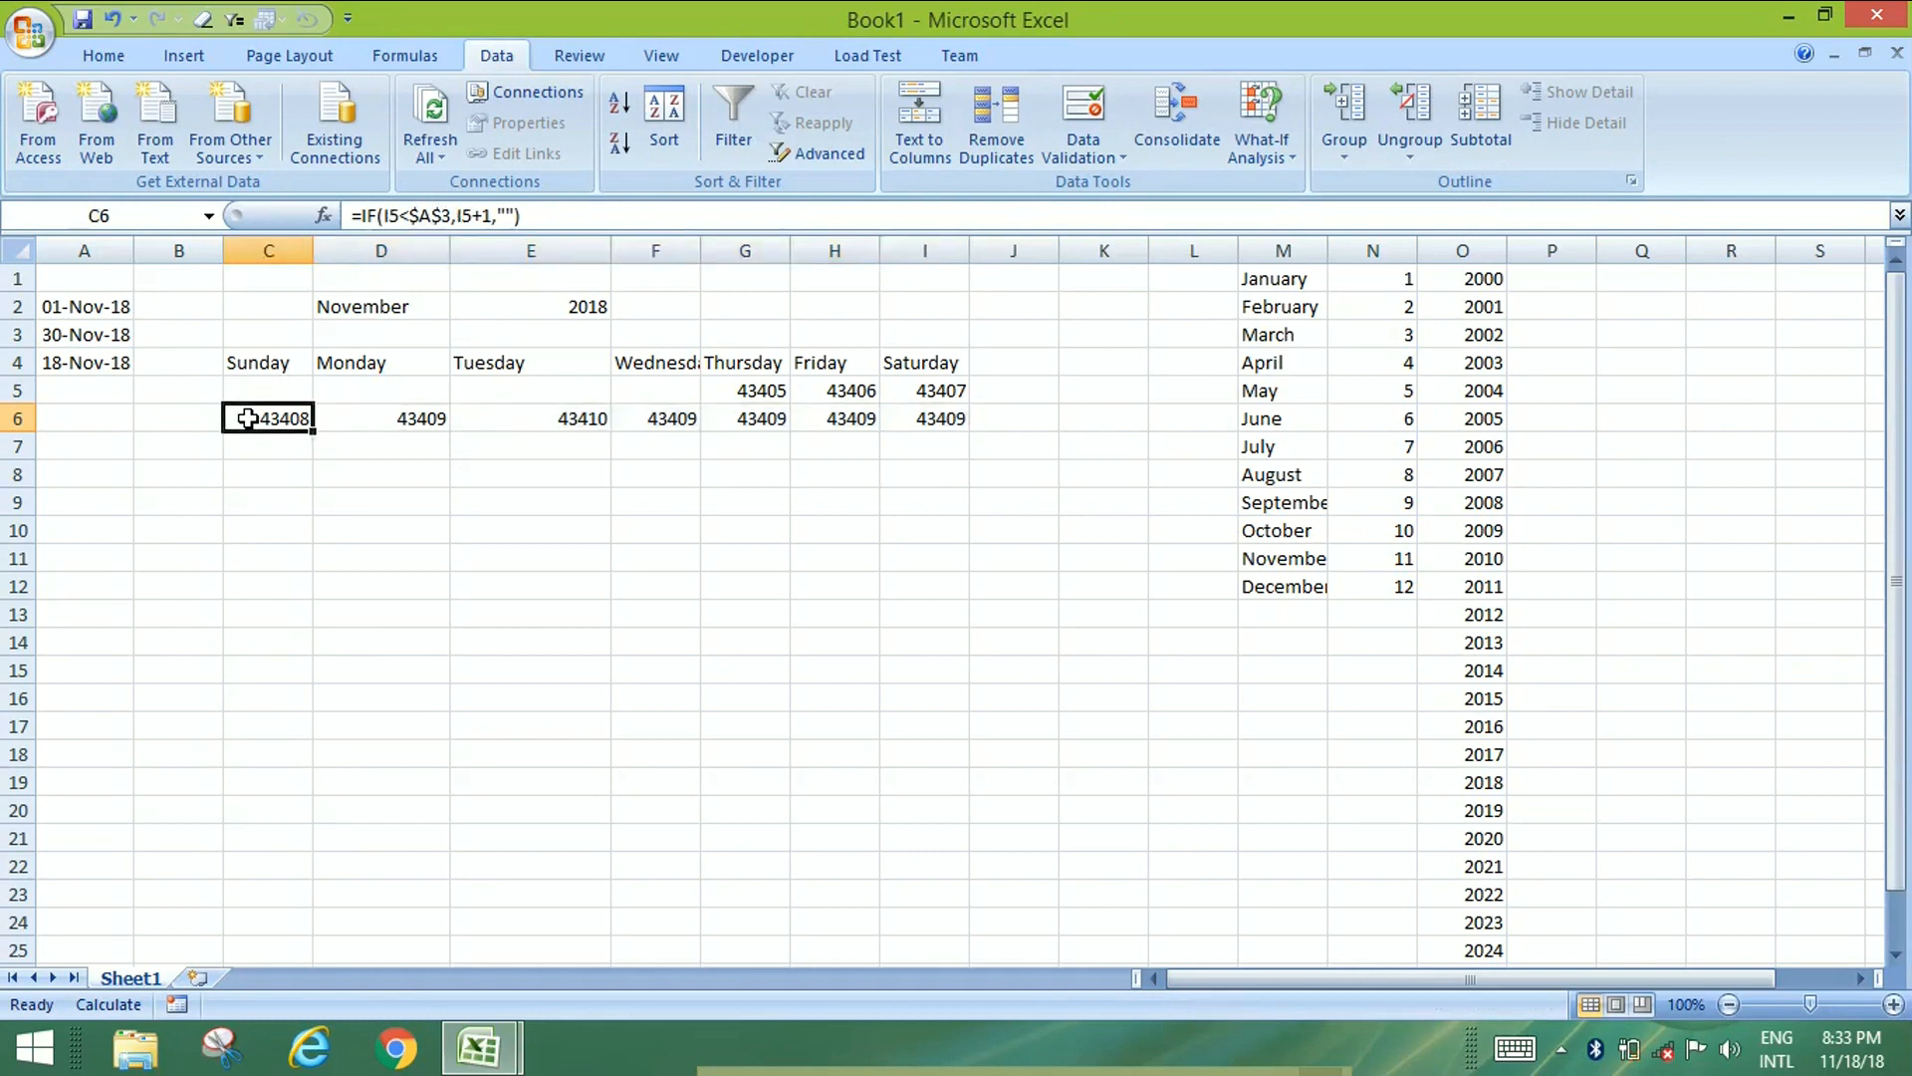
key("shift+Right")
key("shift+Right")
key("shift+Right")
key("shift+Right")
key("shift+Right")
key("shift+Right")
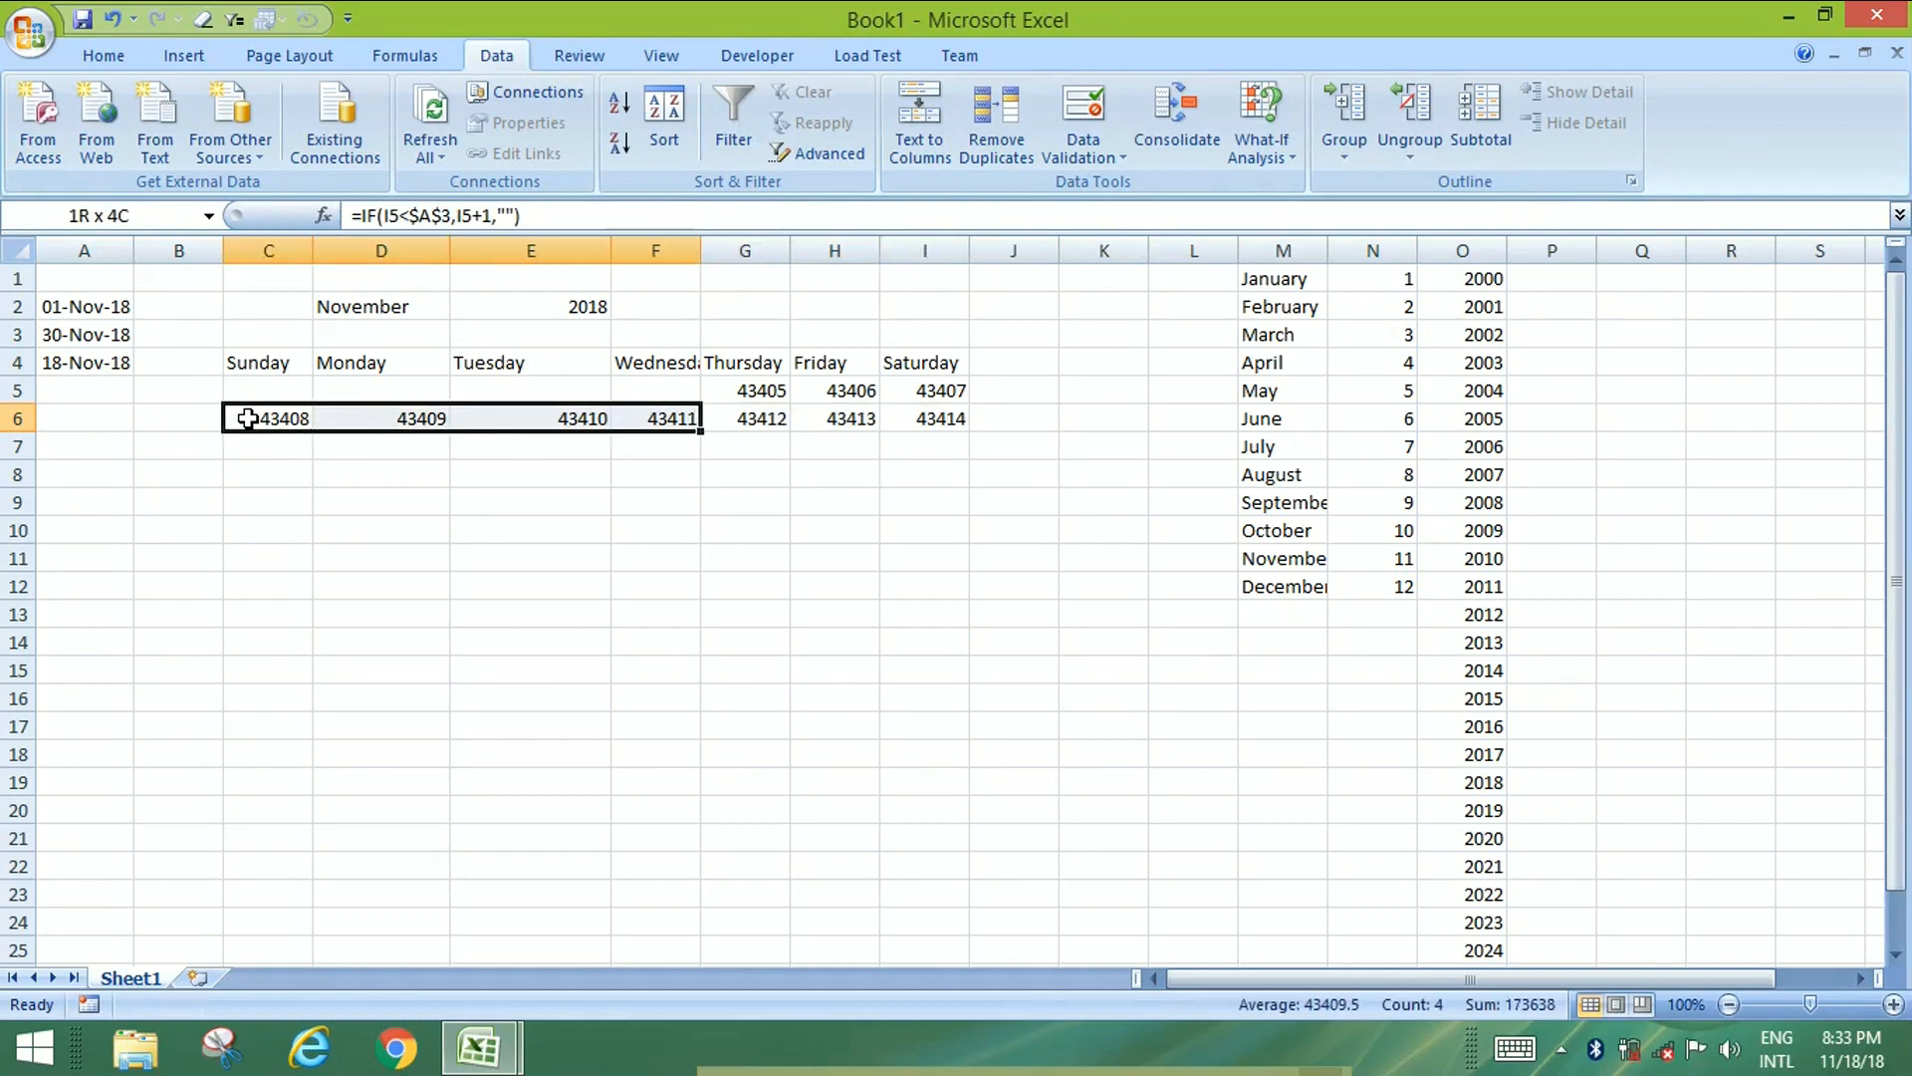
key("ctrl+c")
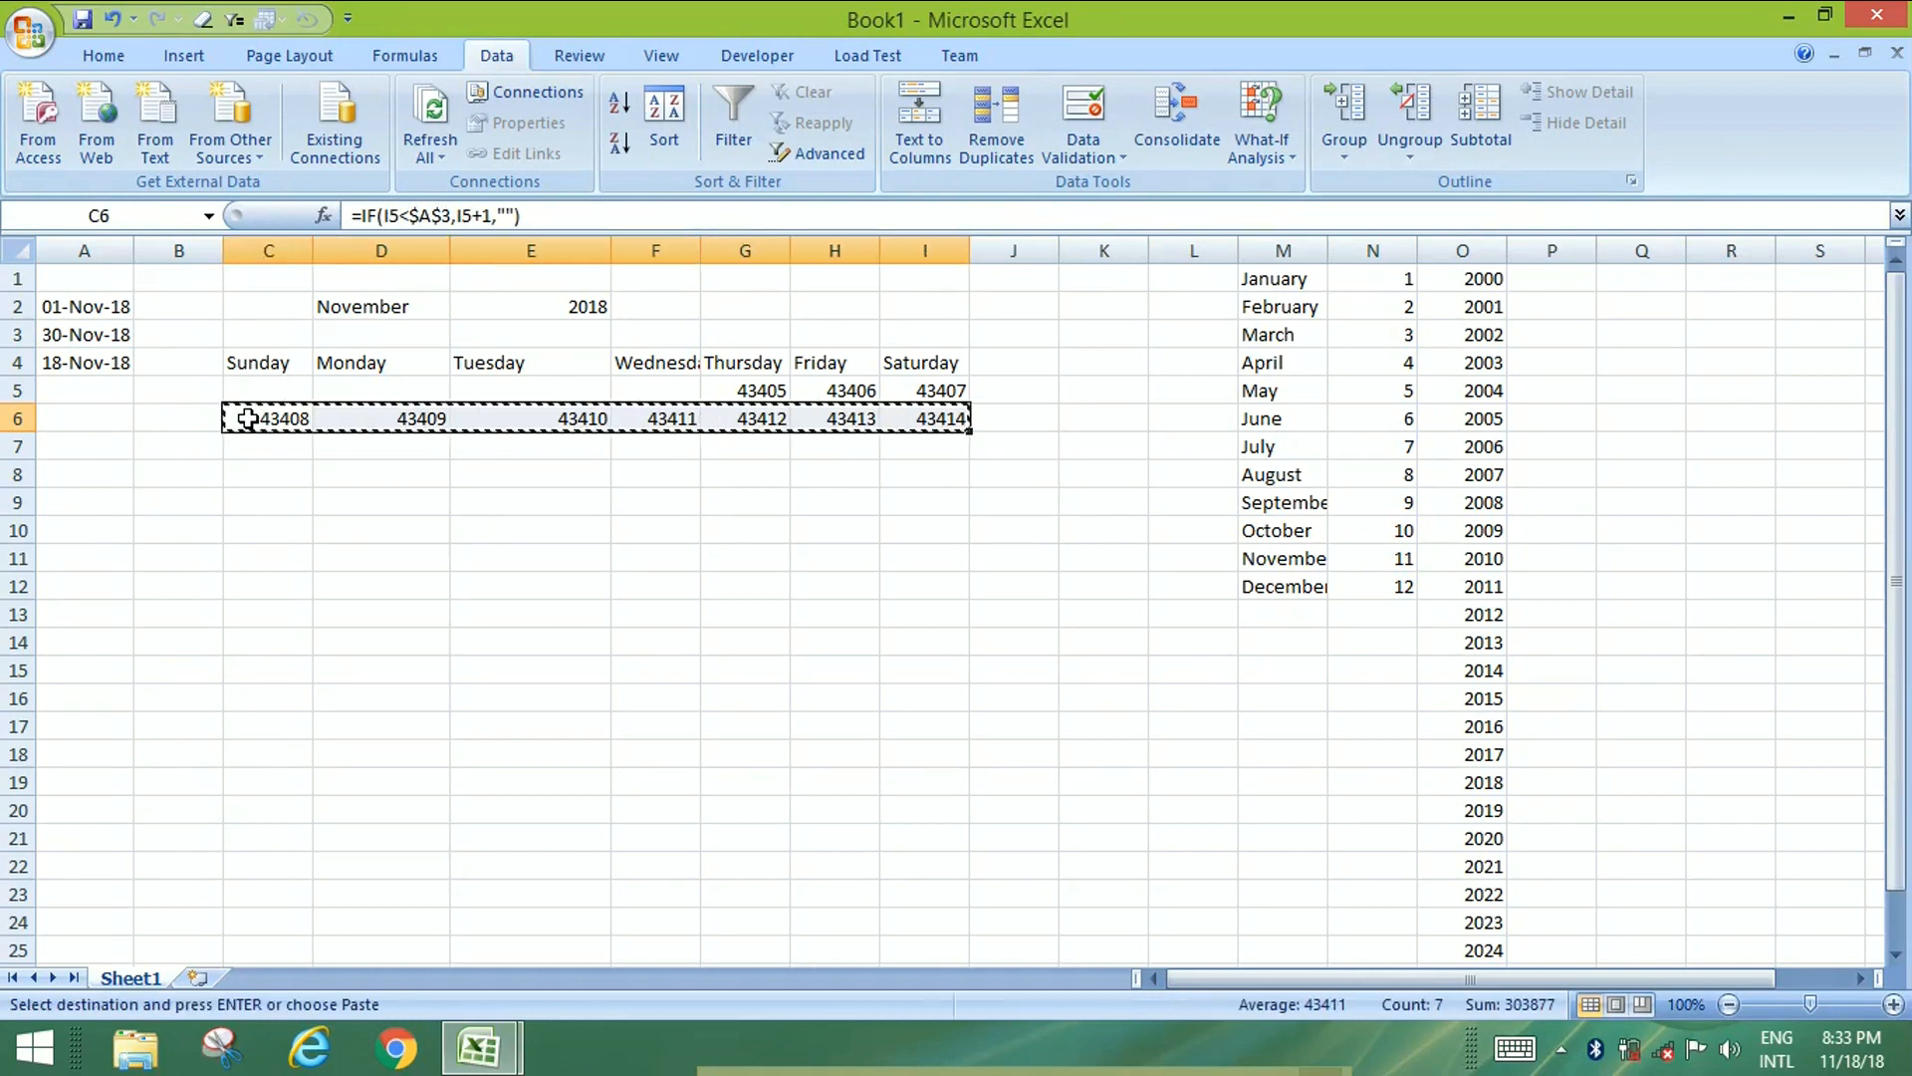
key("shift+Down")
key("shift+Down")
key("shift+Down")
key("shift+Down")
key("shift+Down")
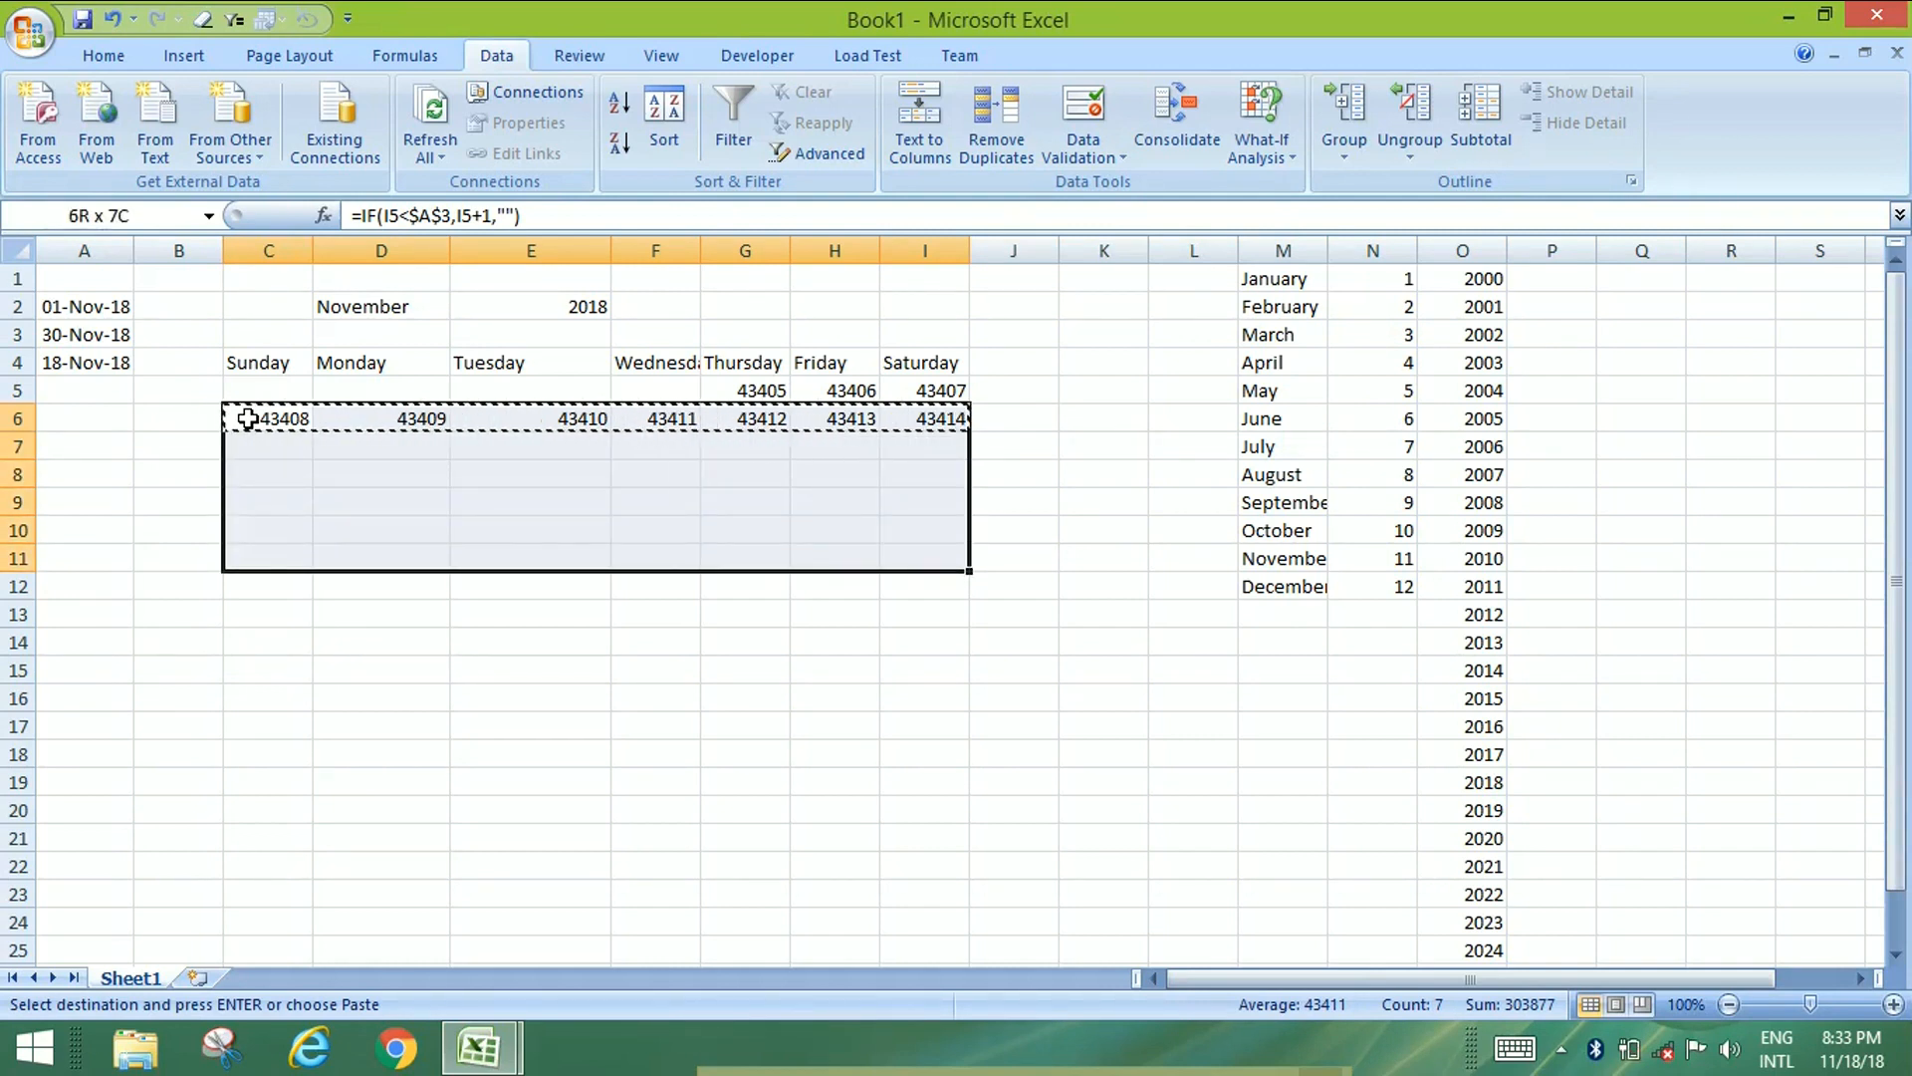
key("Return")
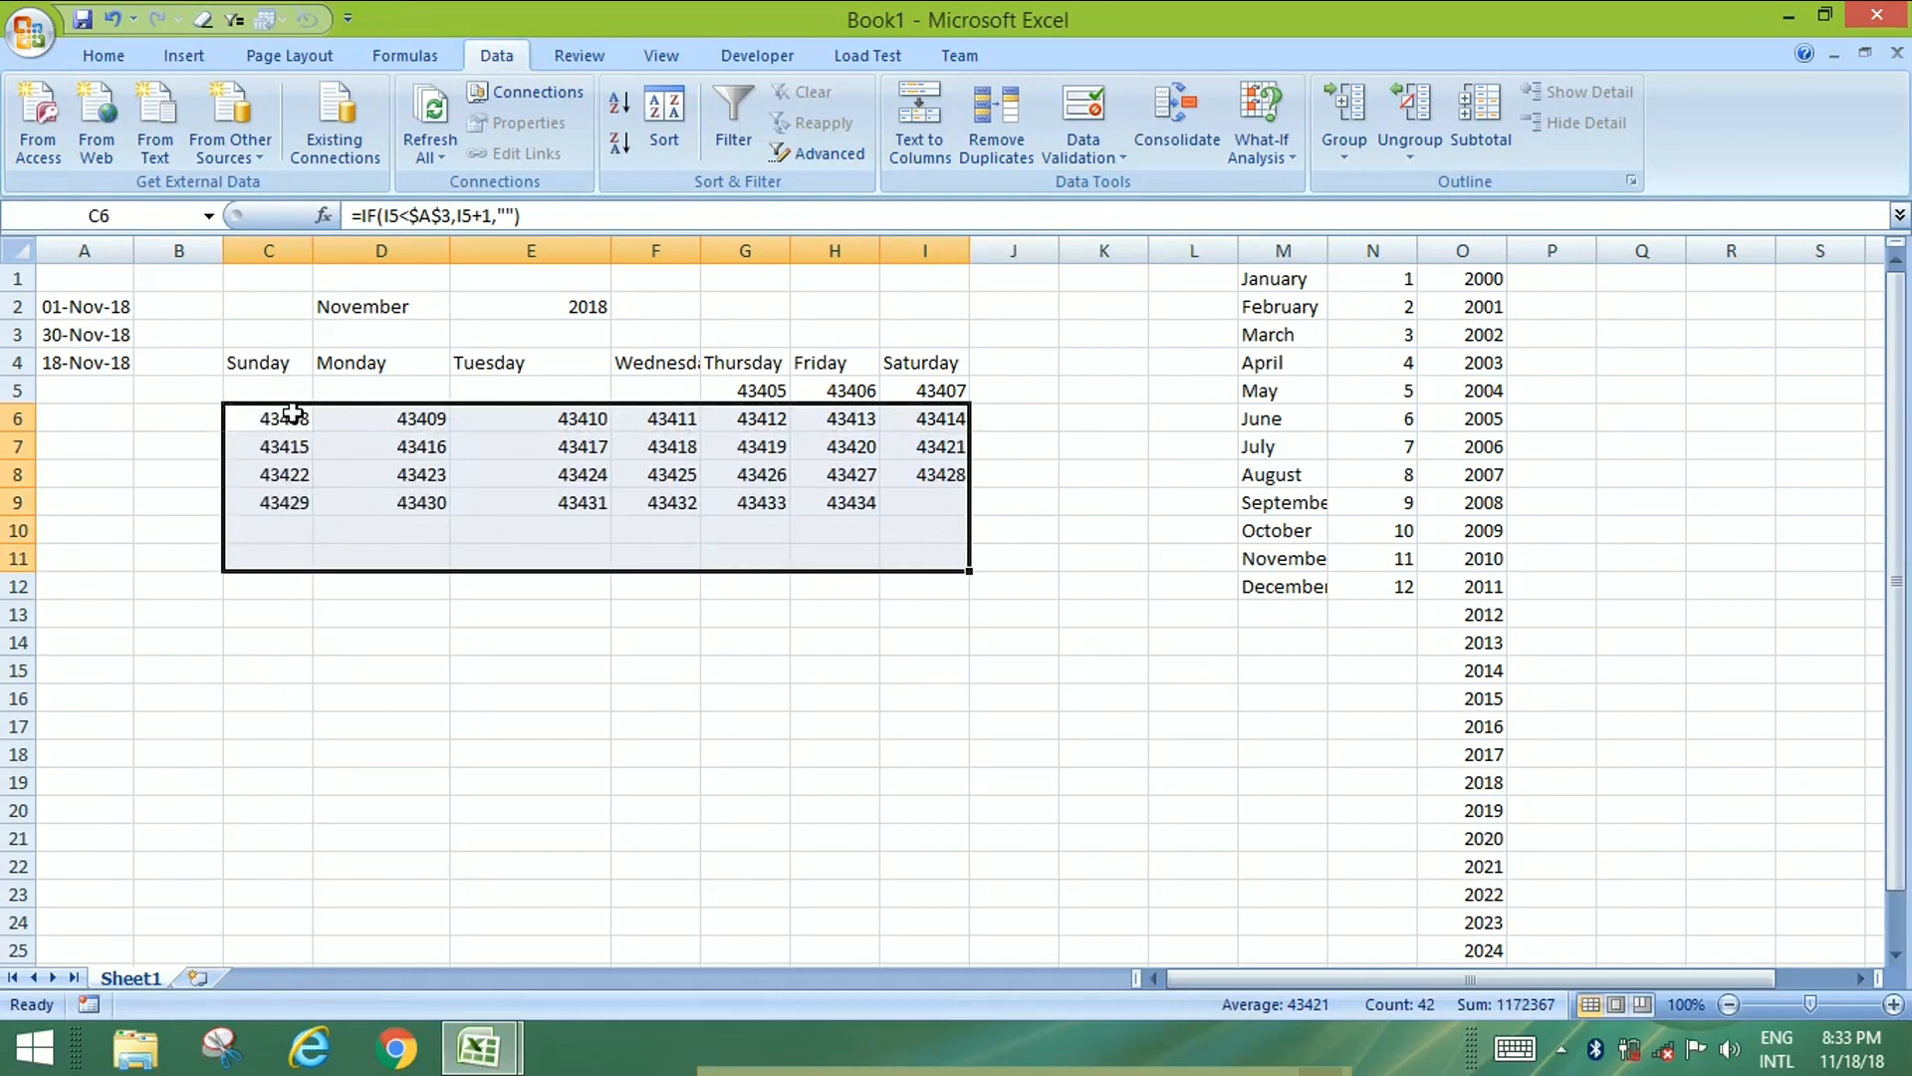
Apply the custom number format dd to the calendar dates in C5:I11 and centre them horizontally and vertically.
left_click(277, 391)
left_click_drag(276, 392, 945, 555)
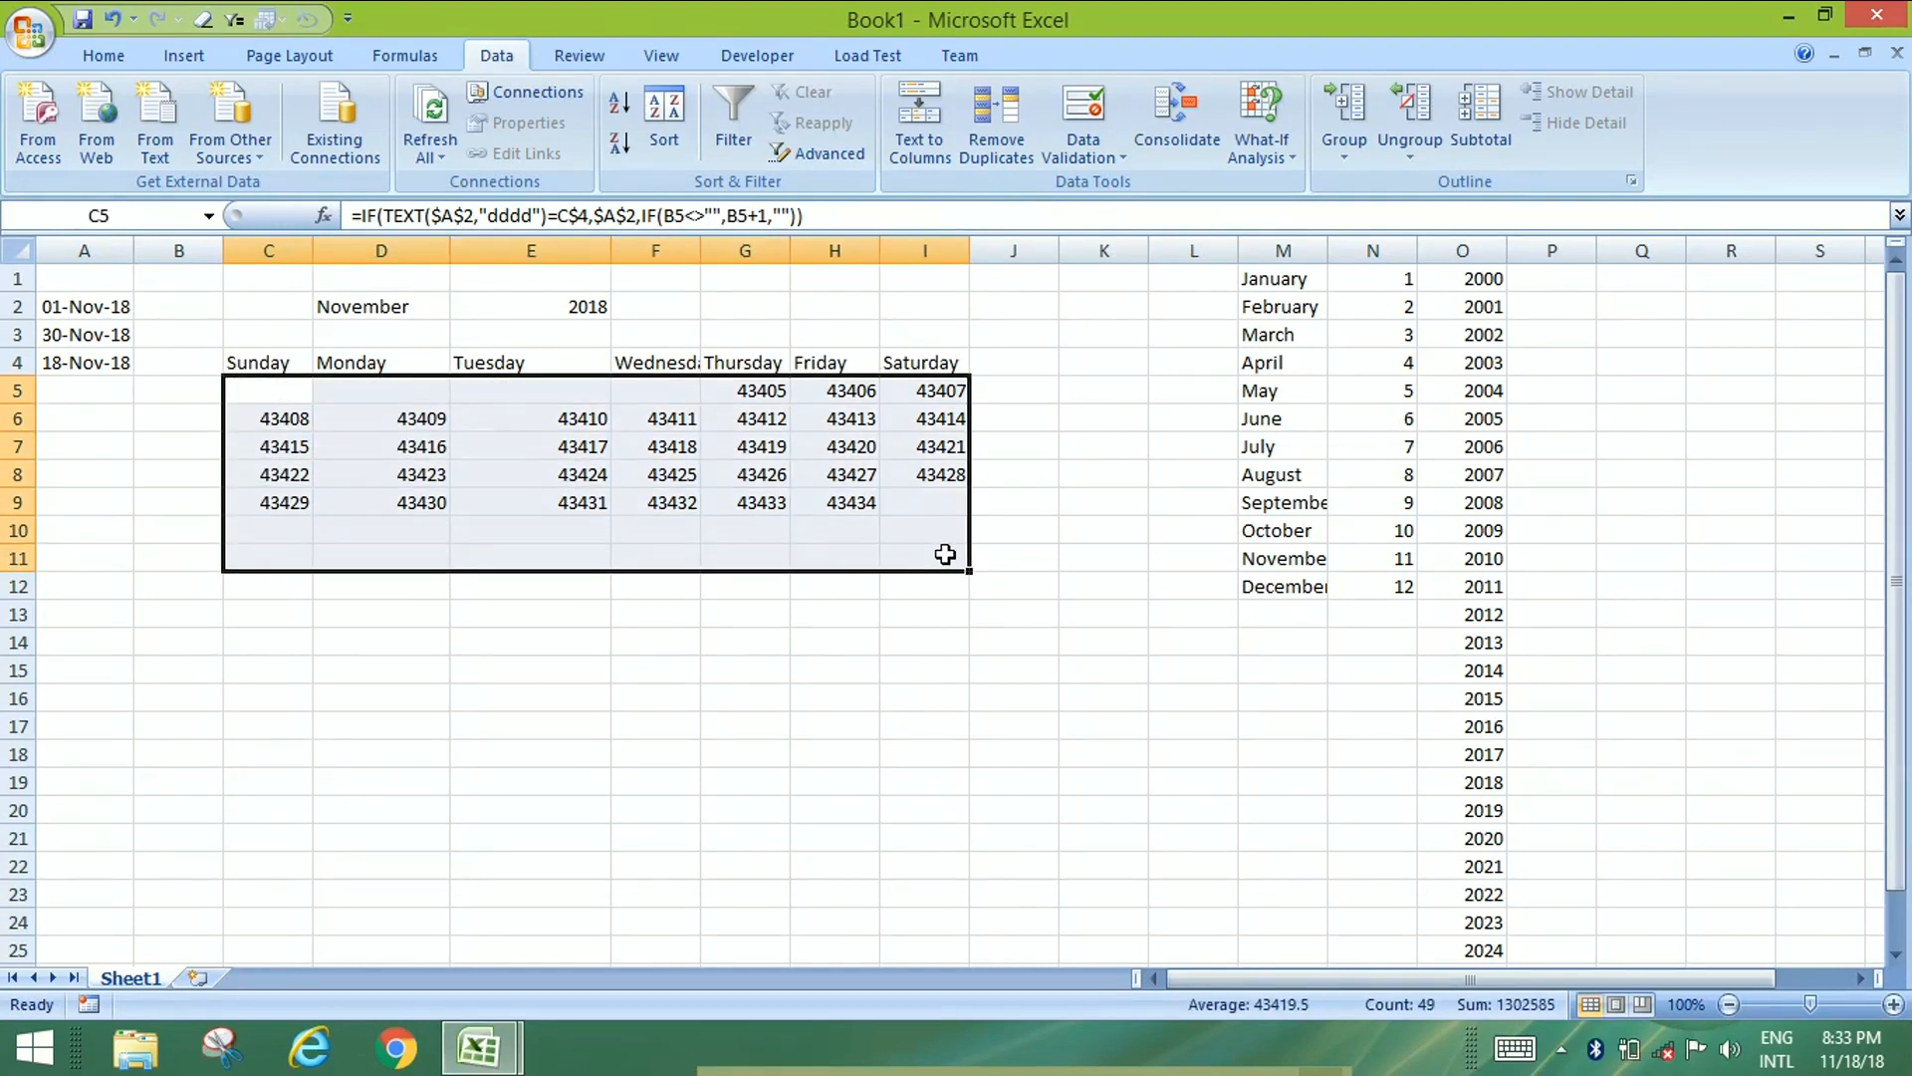
left_click(271, 396)
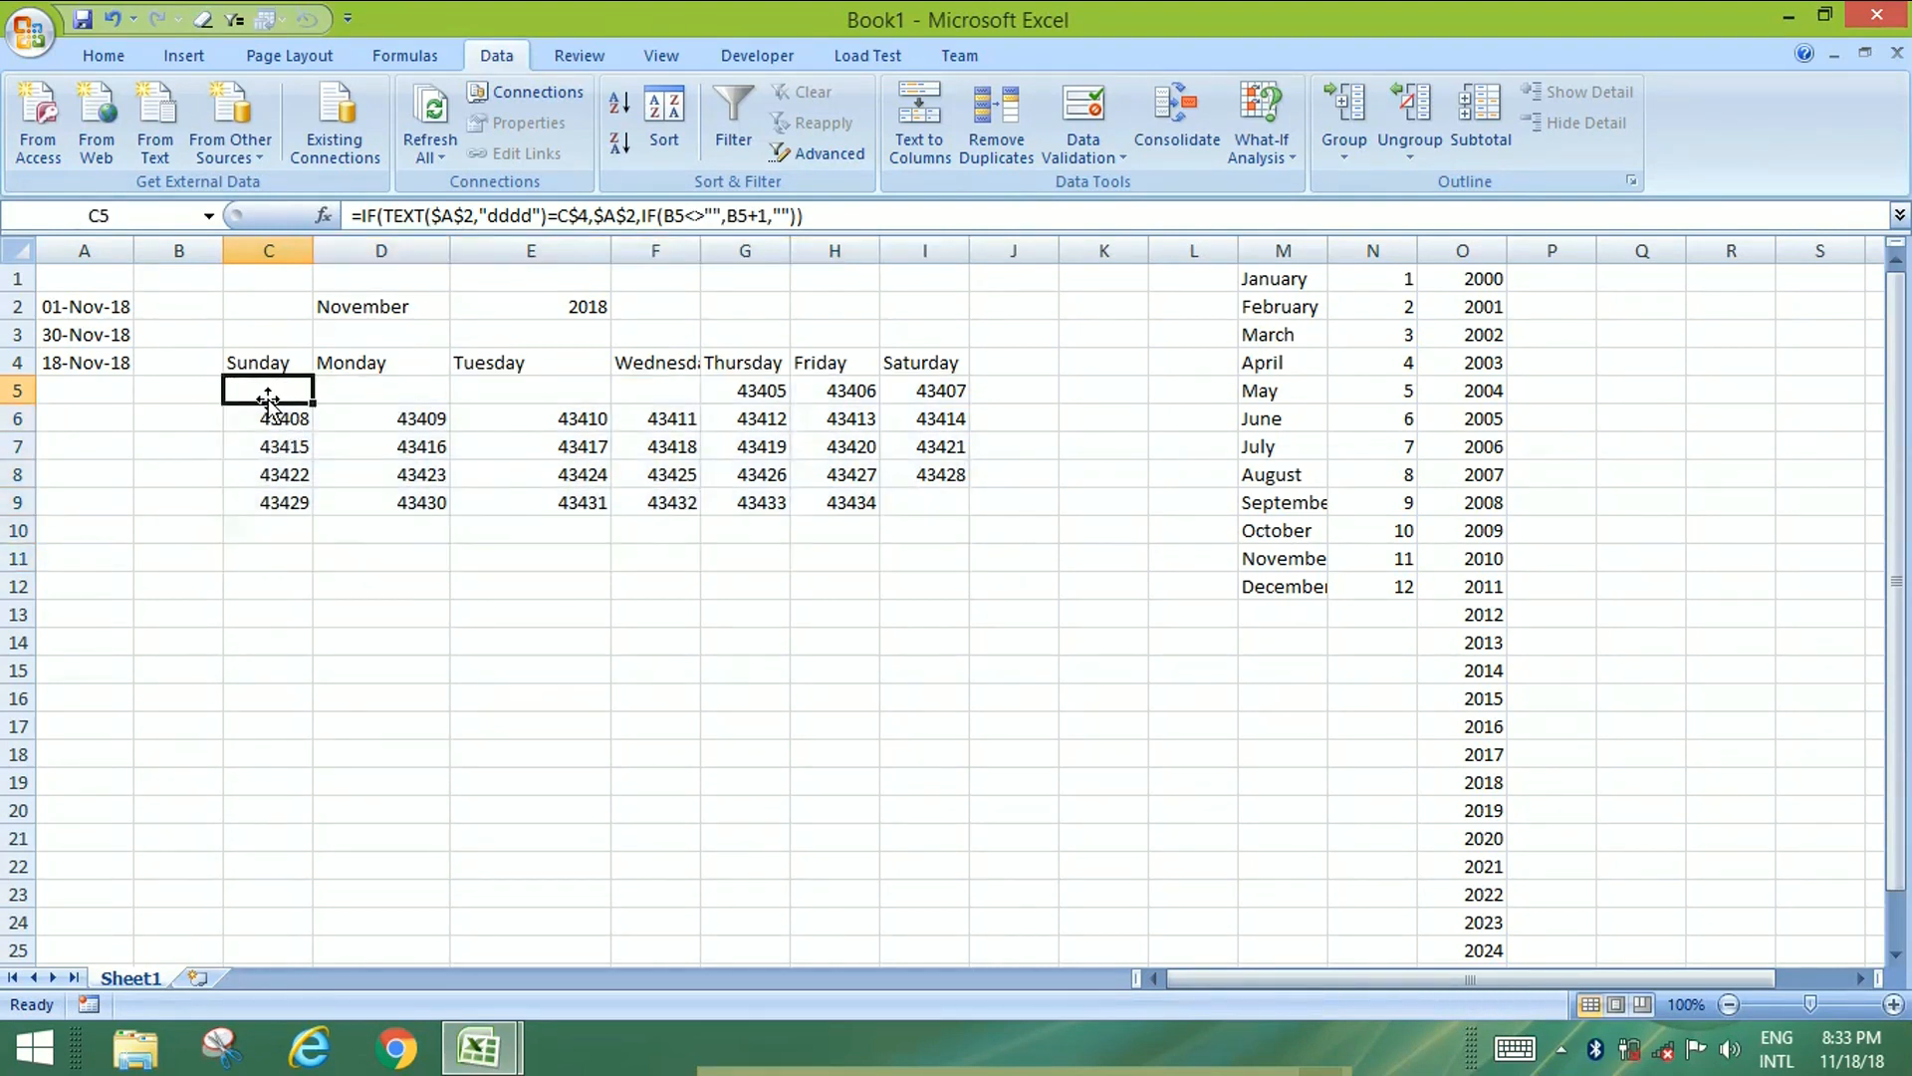
key("ctrl+shift+Right")
key("ctrl+shift+Down")
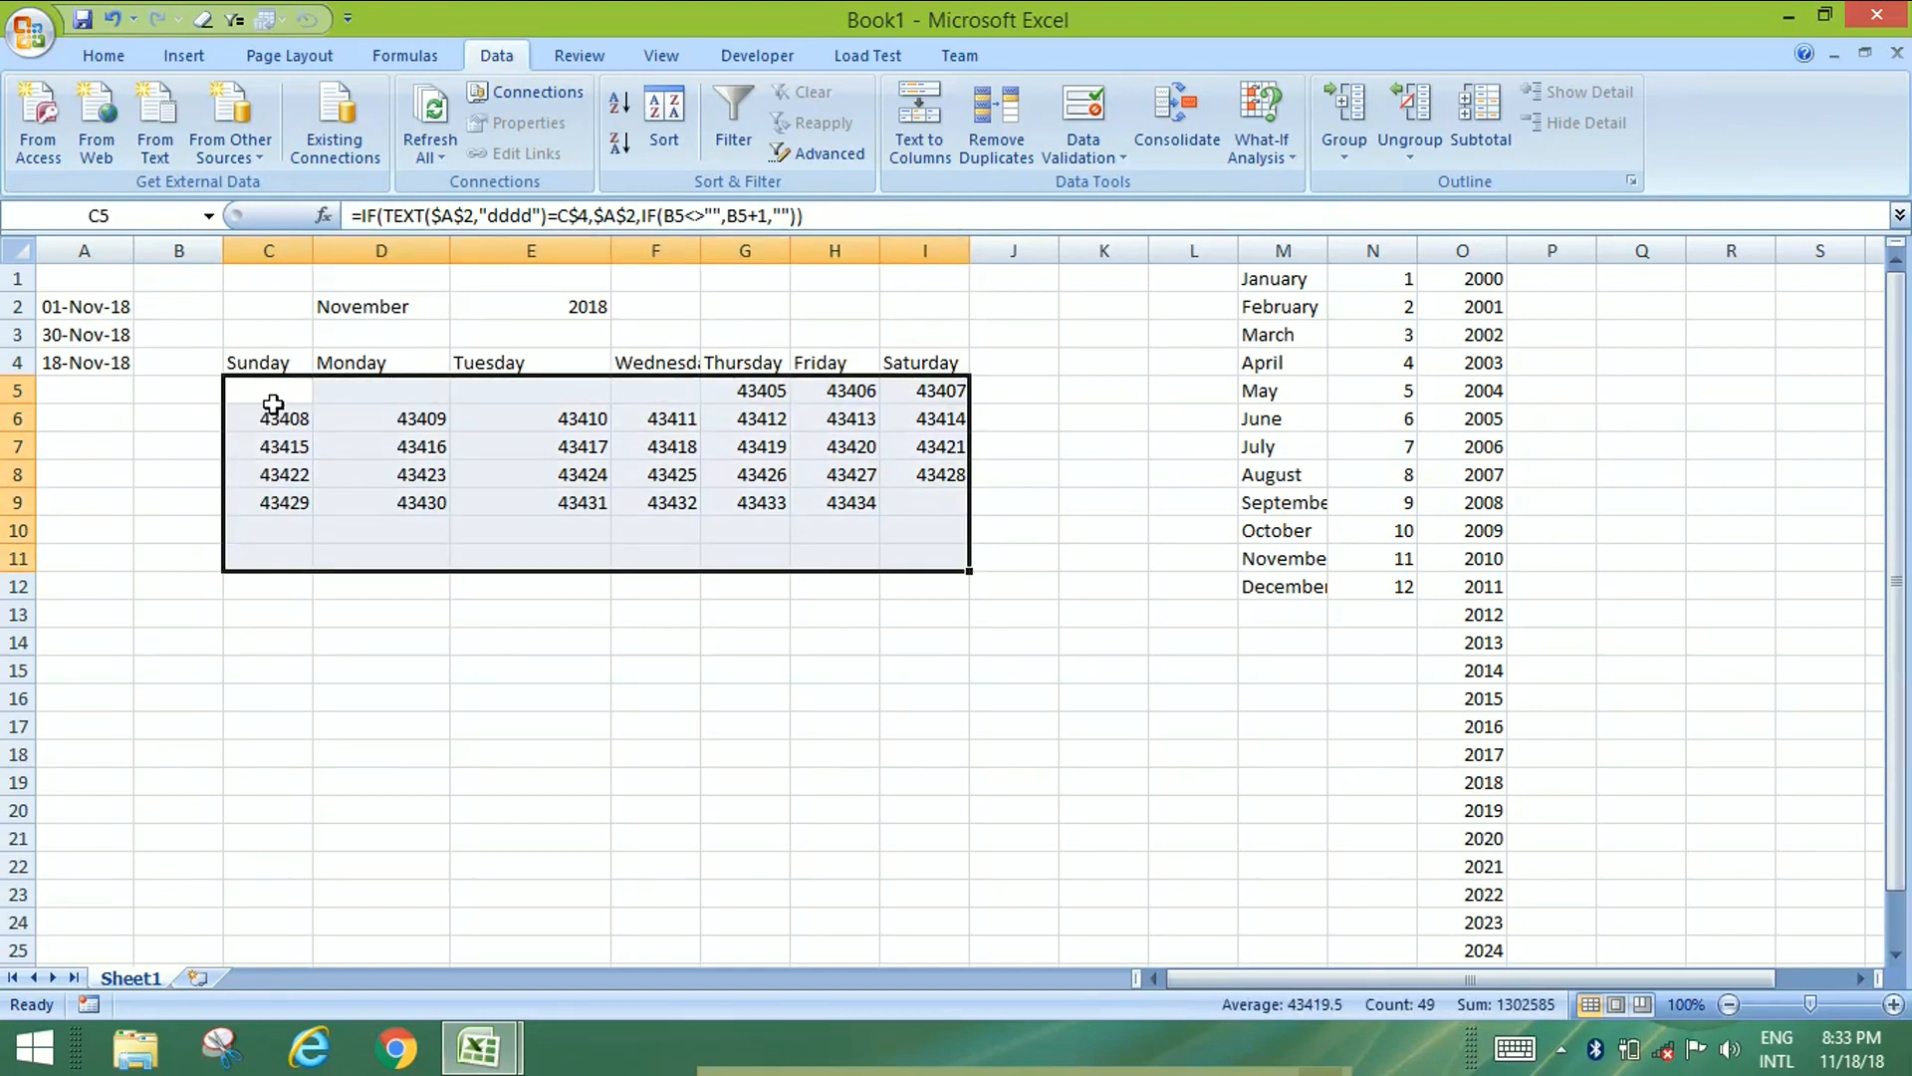
left_click(118, 61)
left_click(1029, 180)
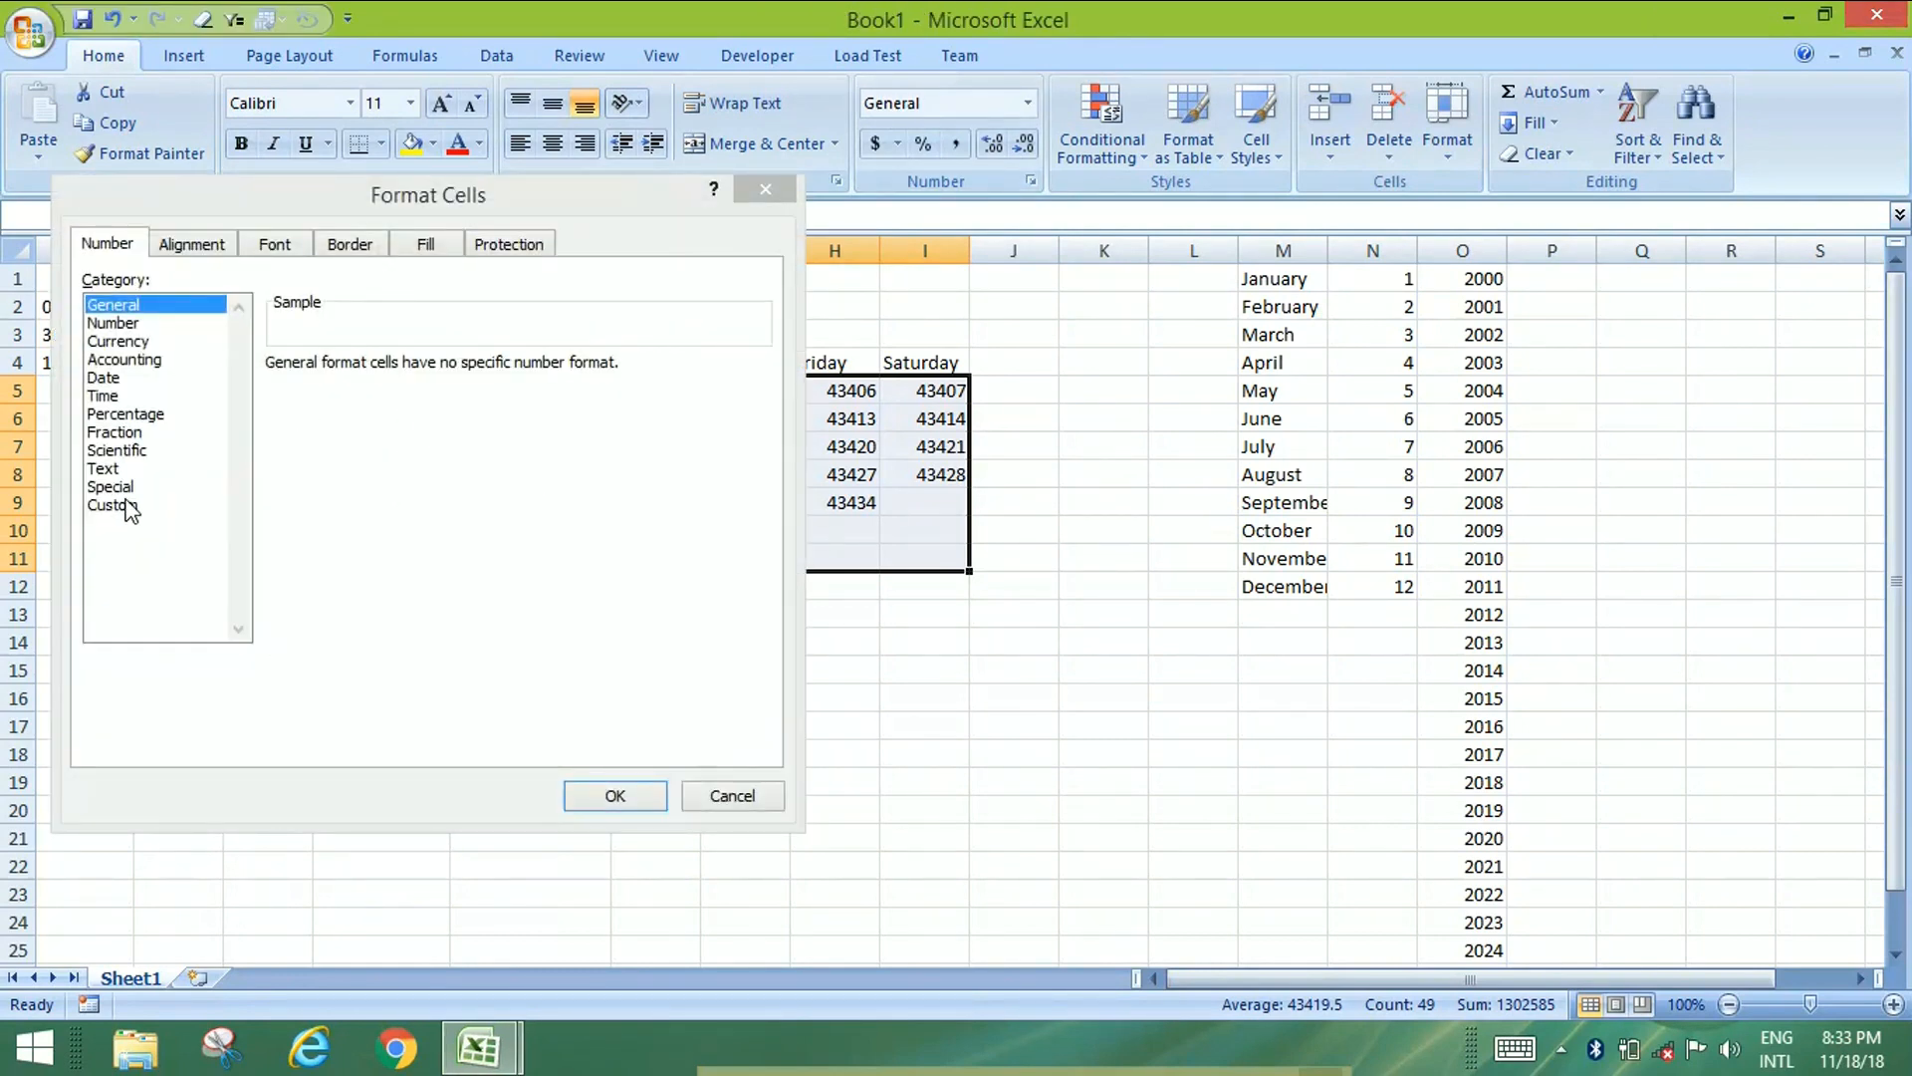
left_click(112, 505)
left_click_drag(329, 387, 284, 380)
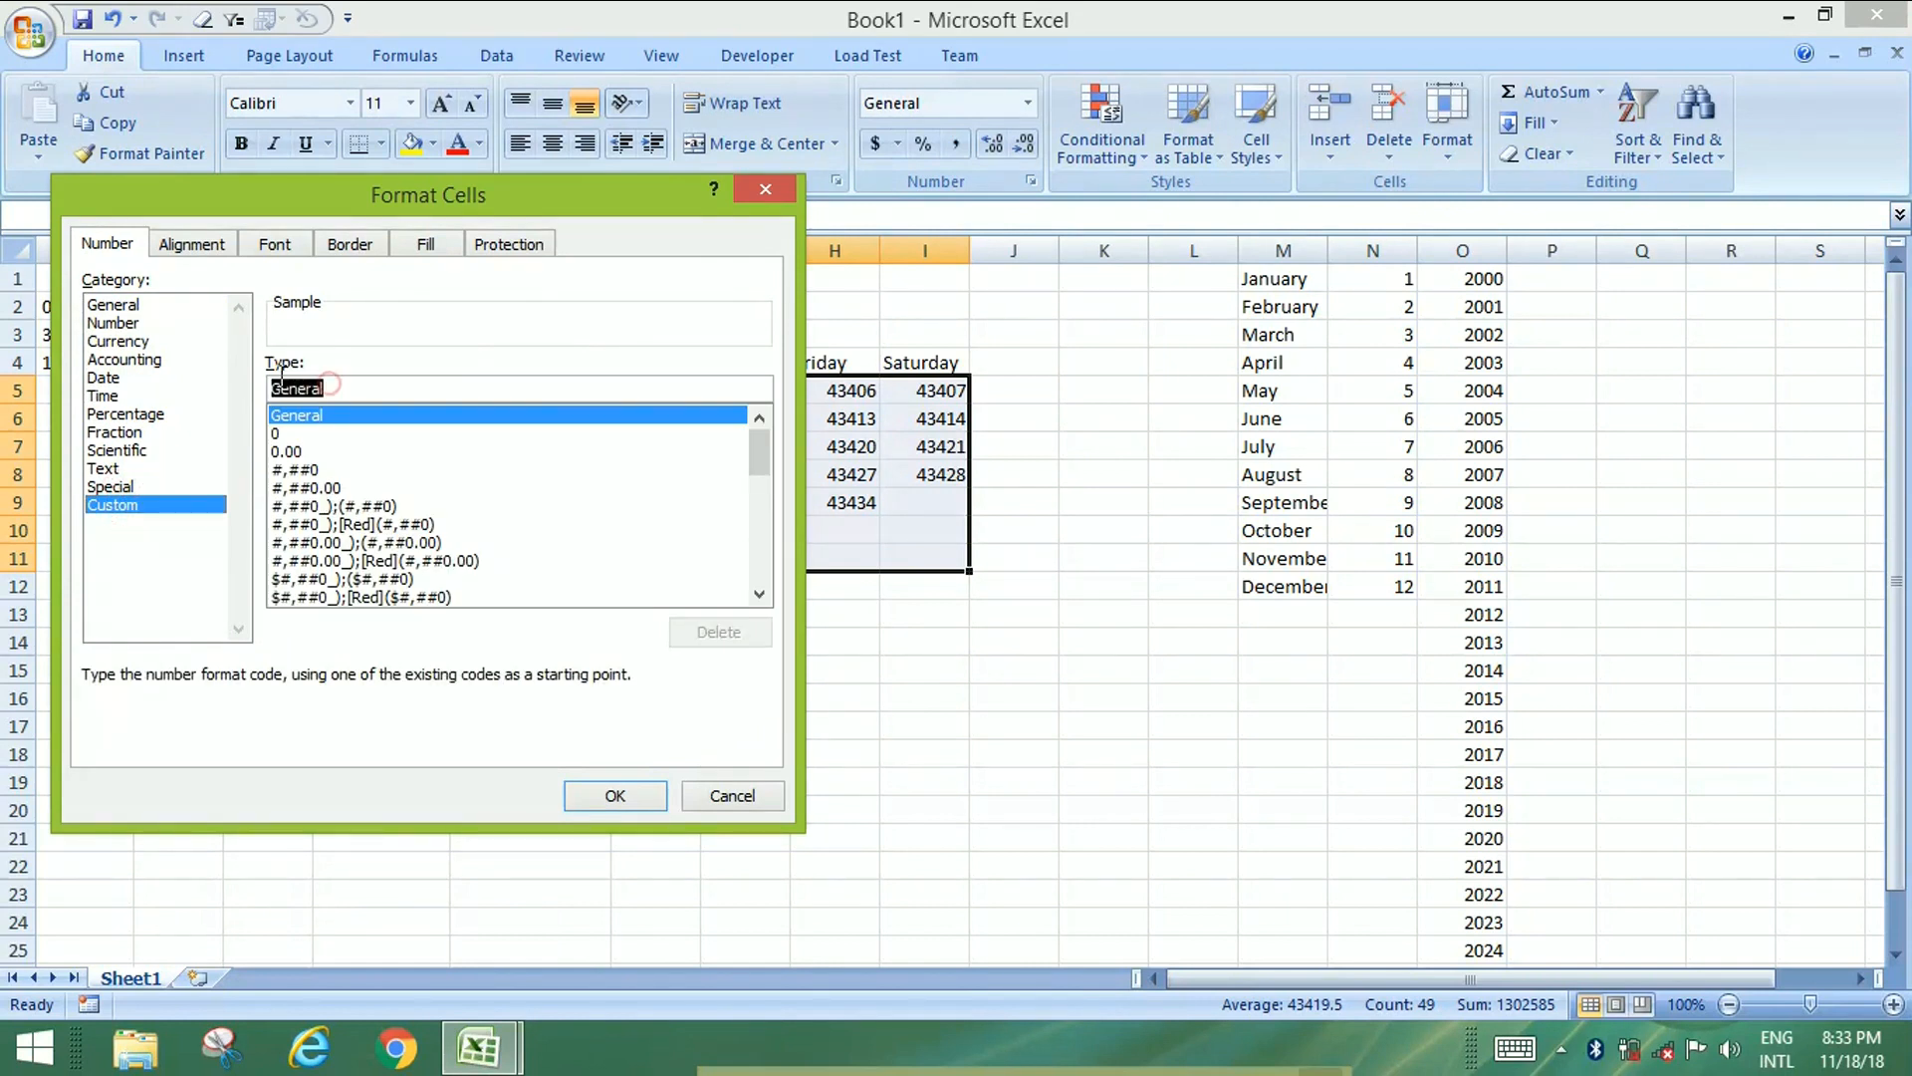
type("dd")
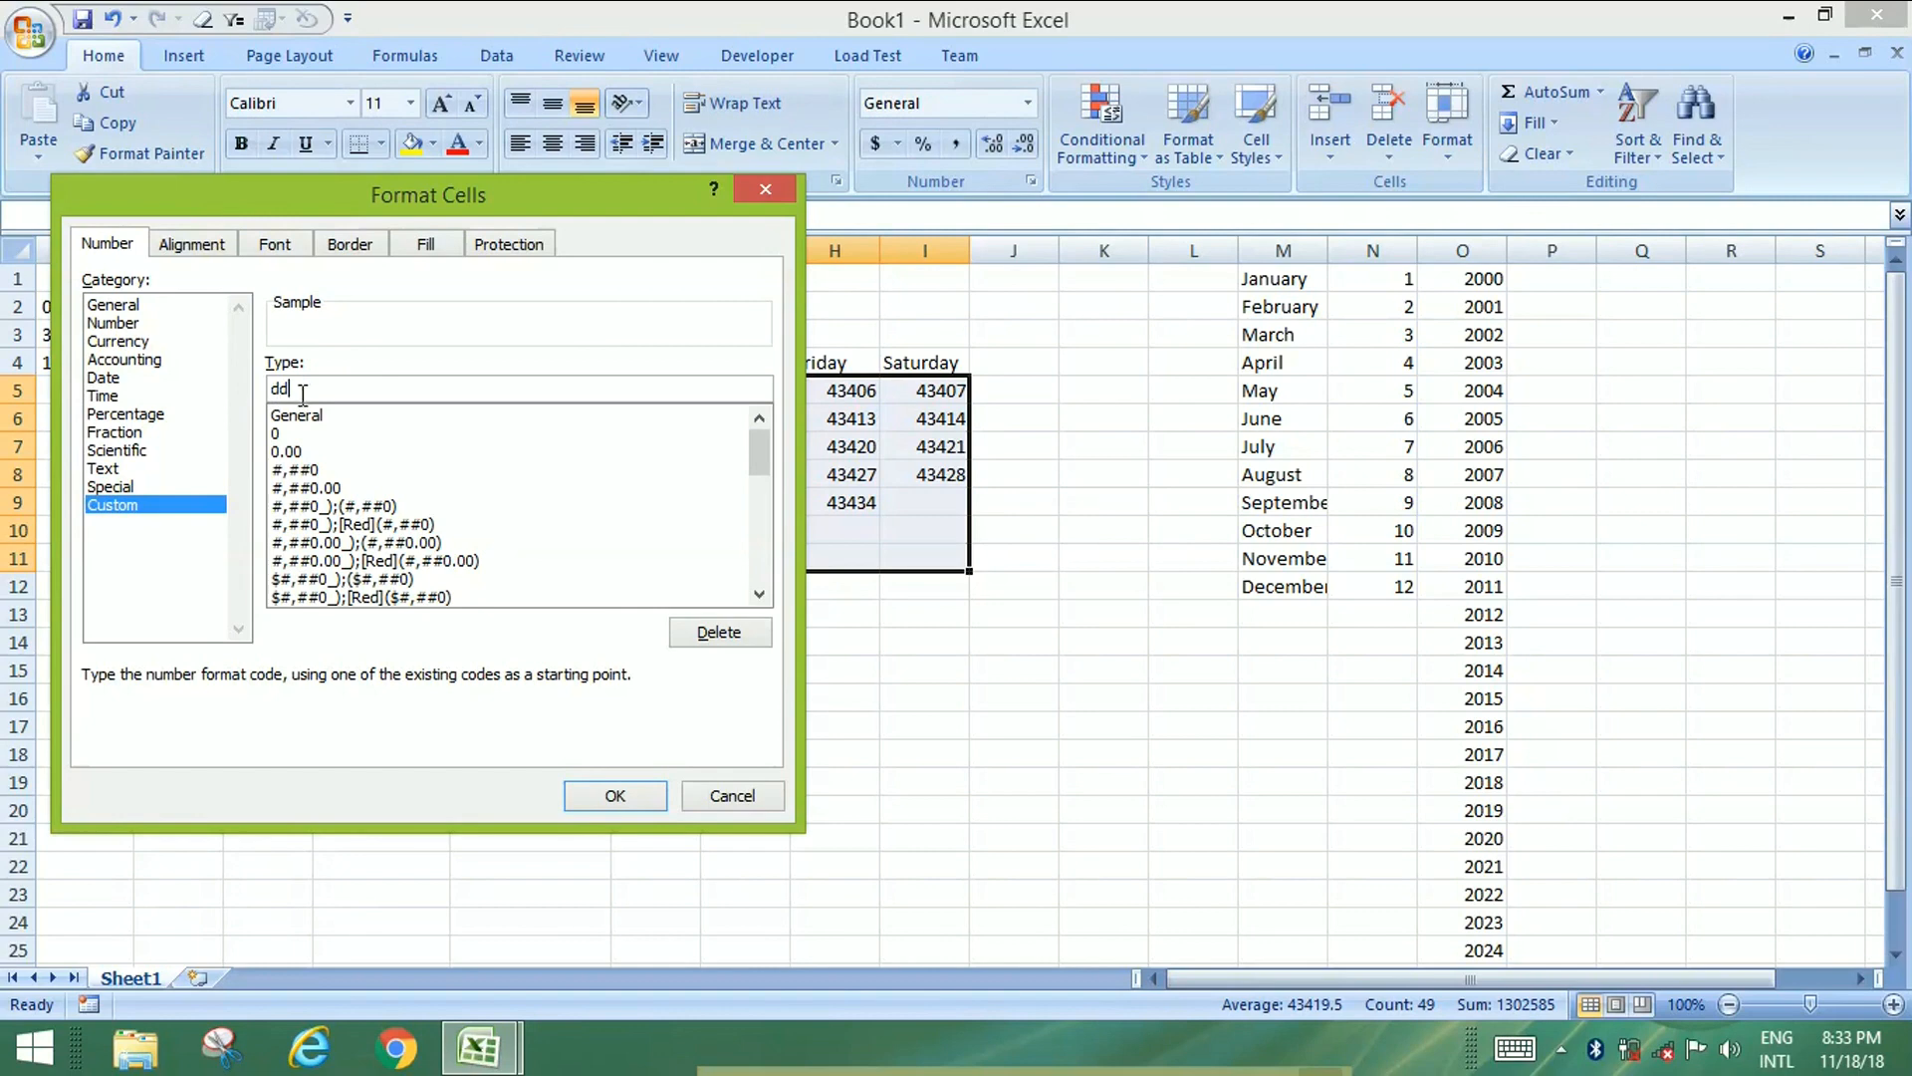
left_click(585, 797)
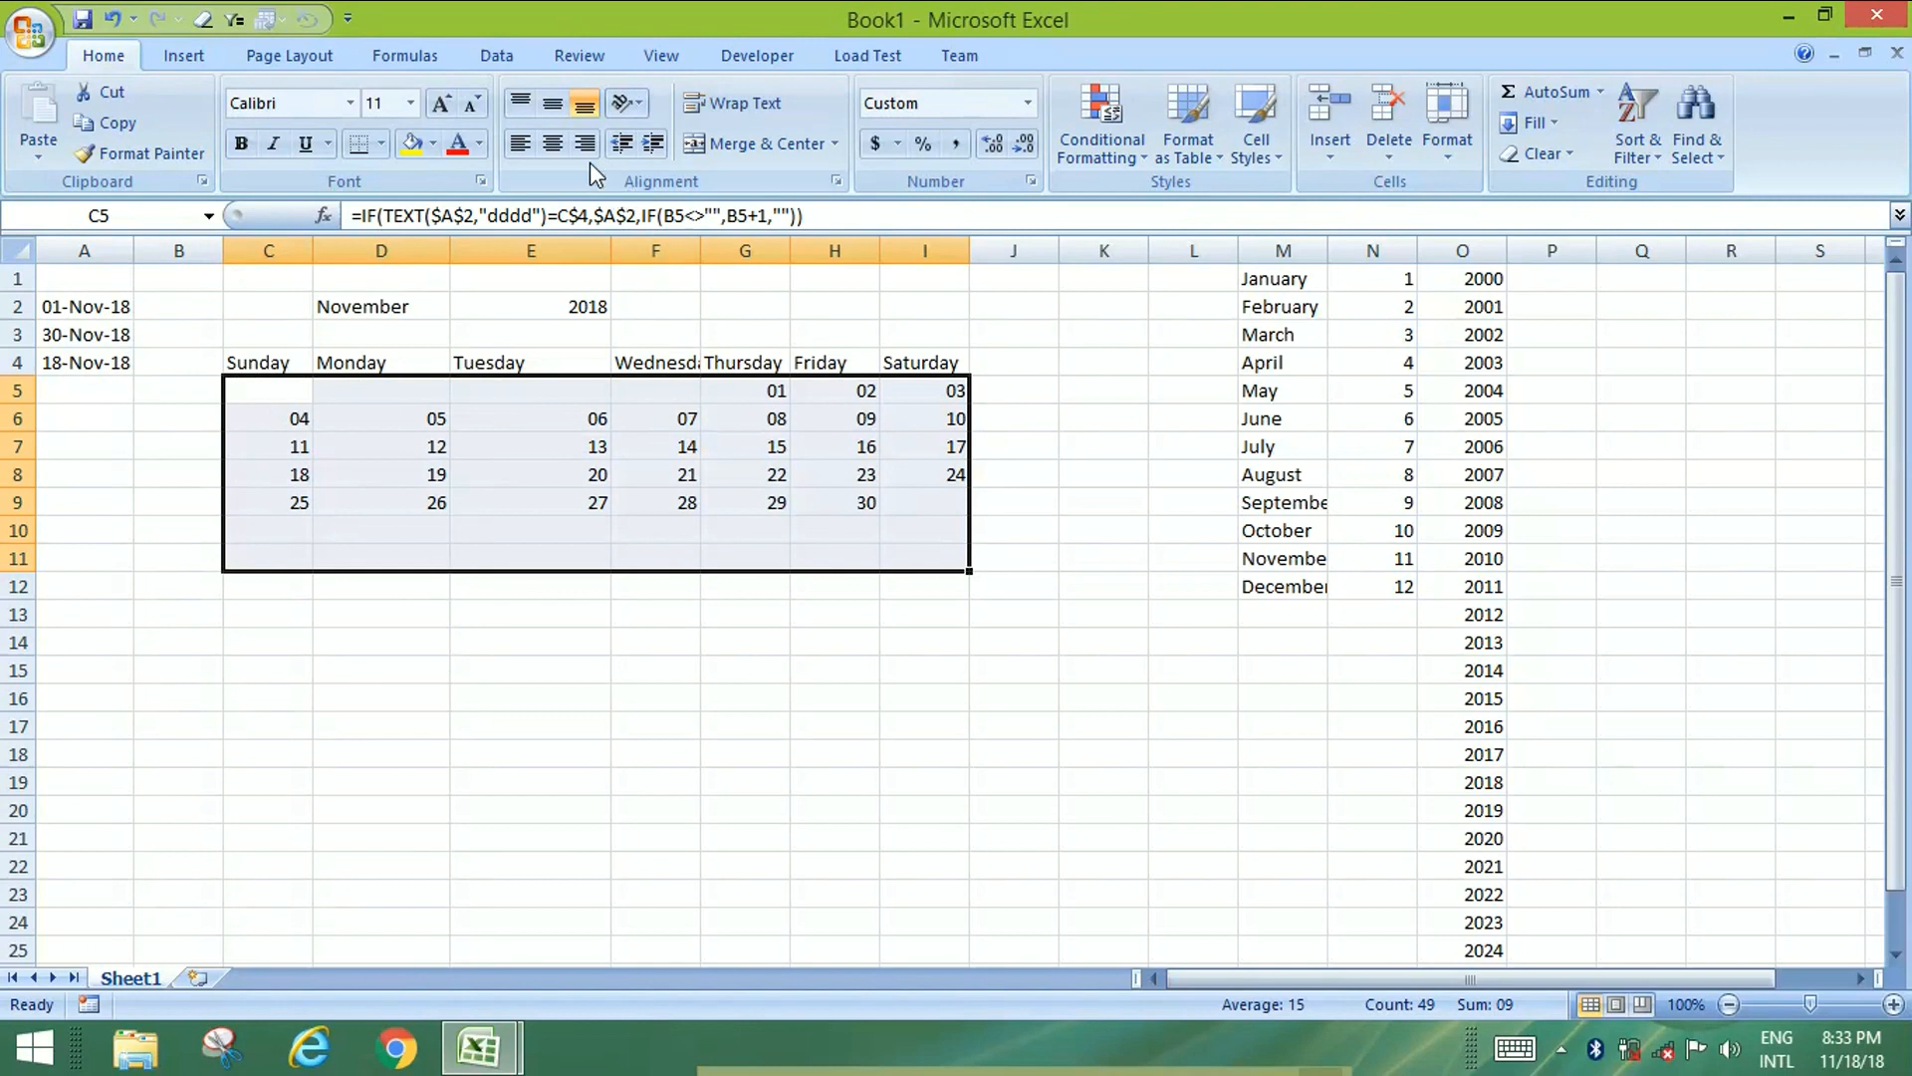
left_click(551, 103)
left_click(552, 145)
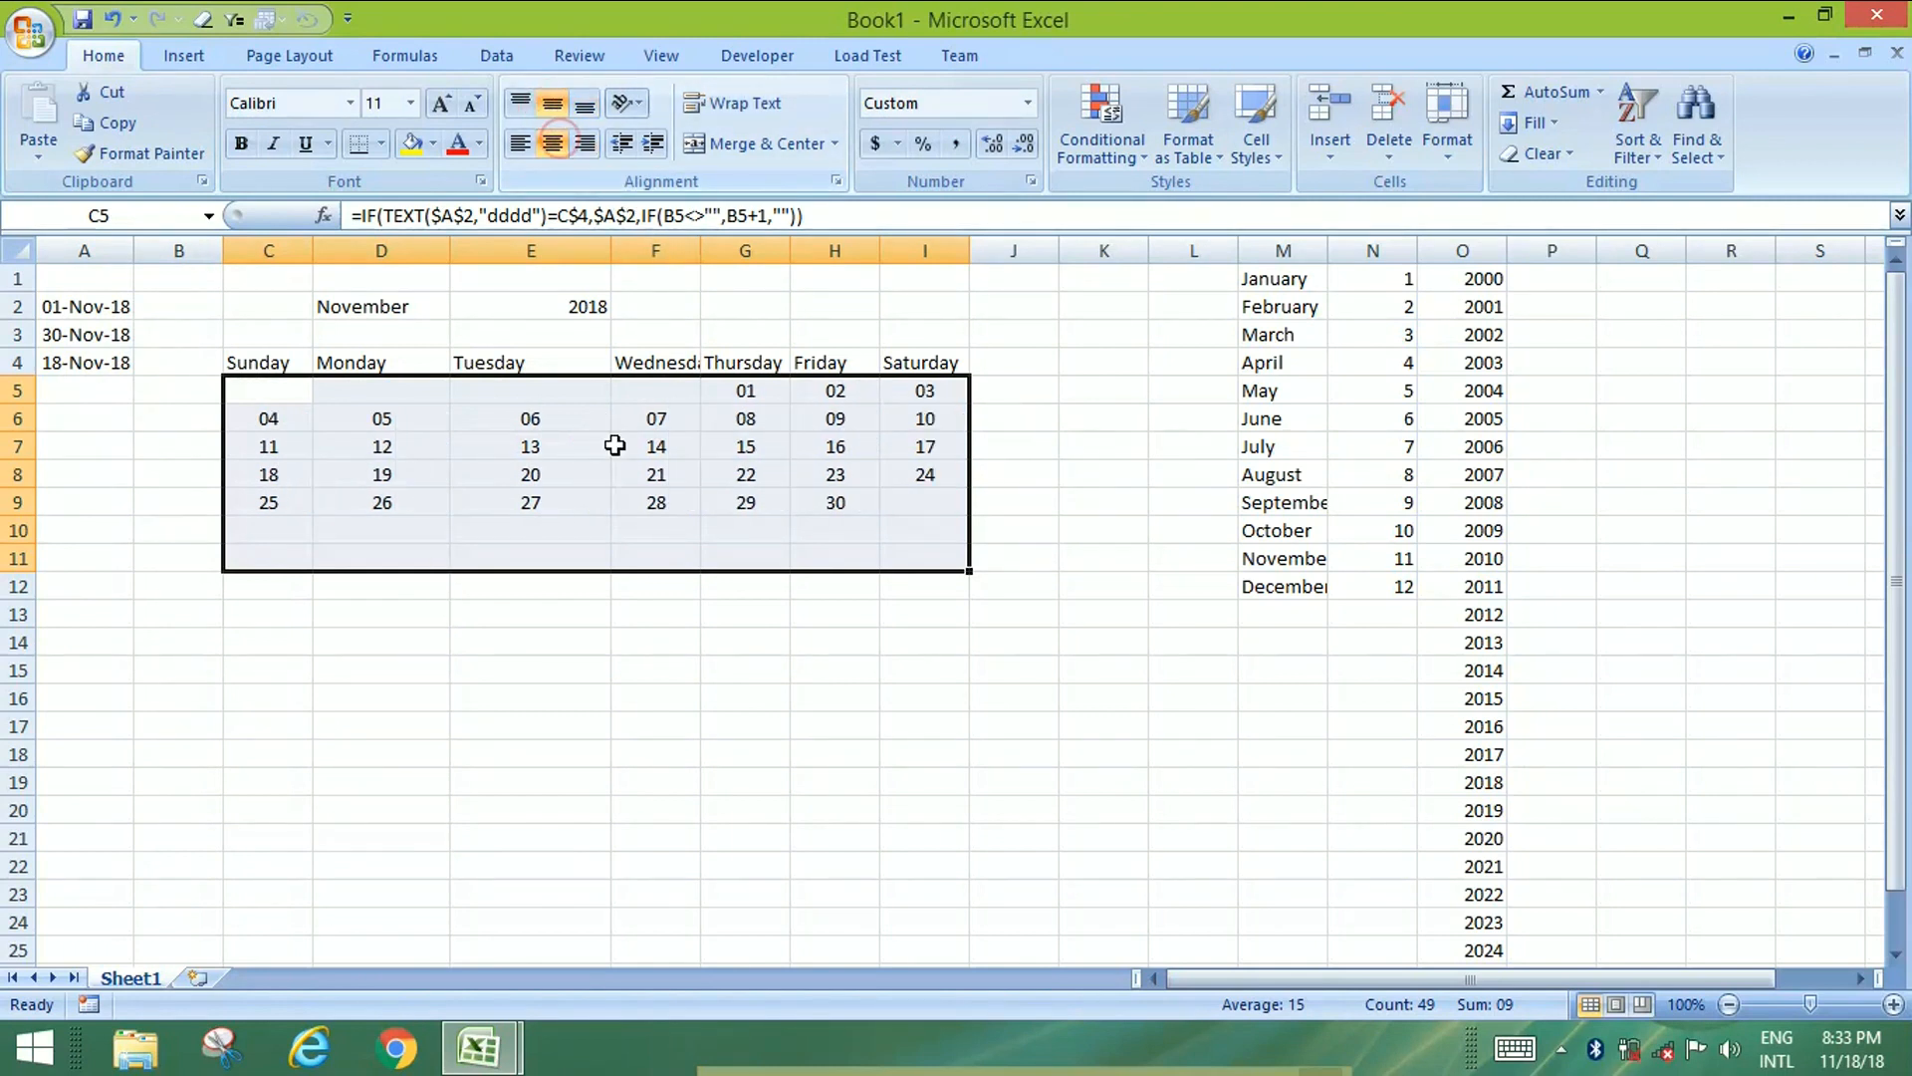
Make the weekday headings in C4:I4 bold, leaving them without a fill colour.
left_click_drag(267, 365, 916, 363)
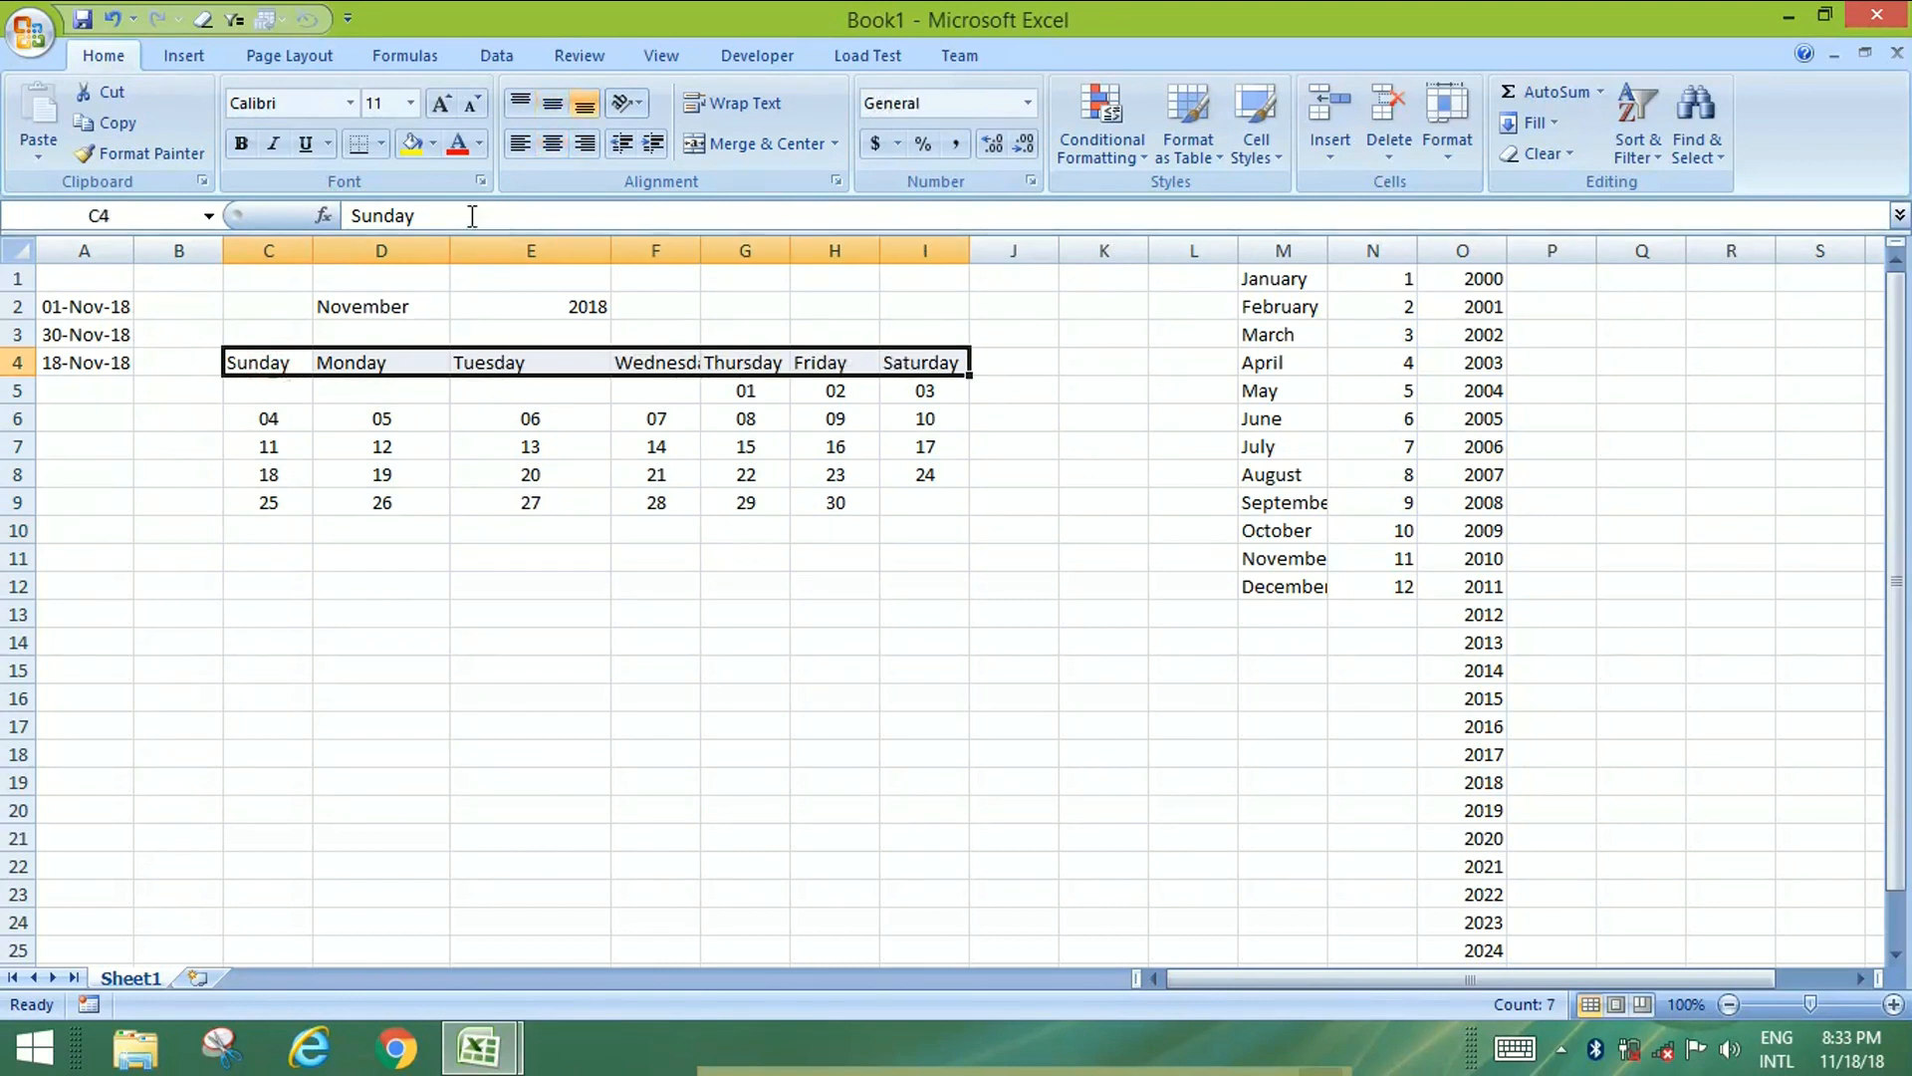
left_click(240, 145)
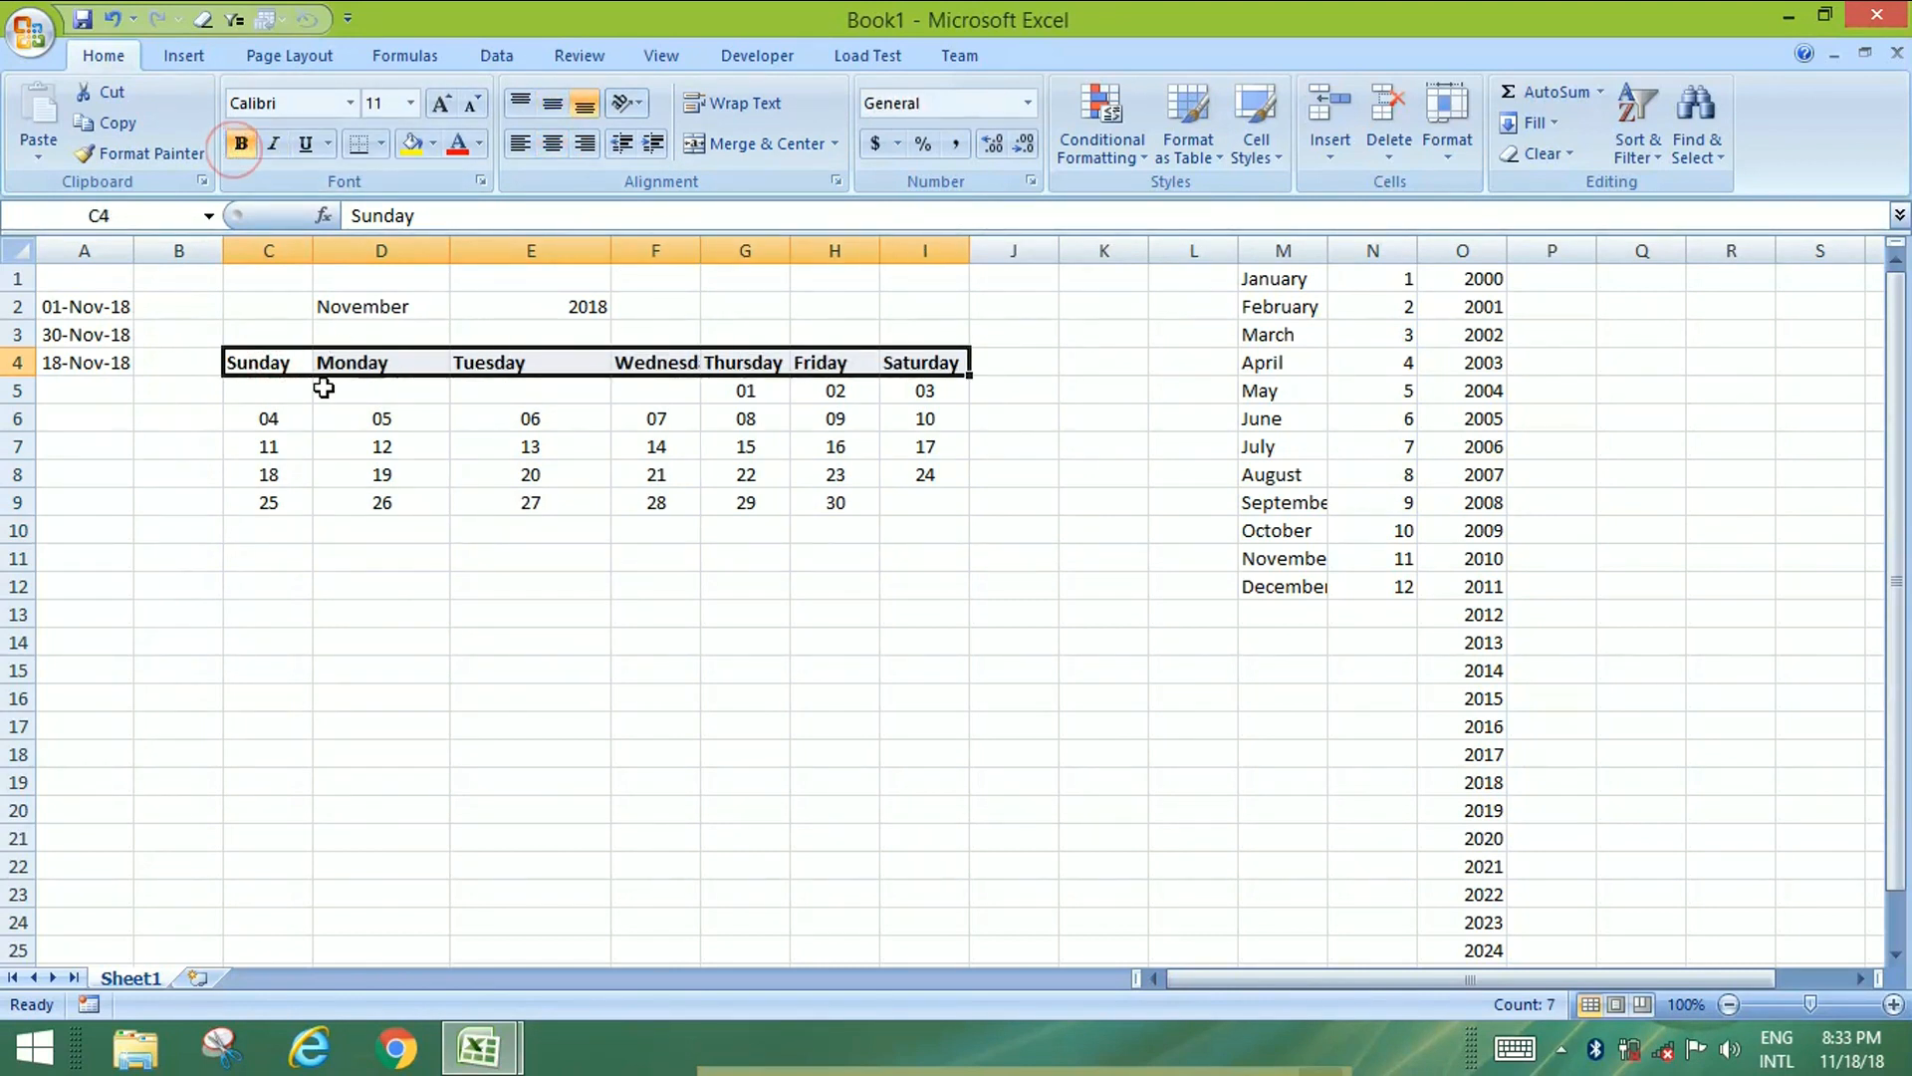
left_click(432, 146)
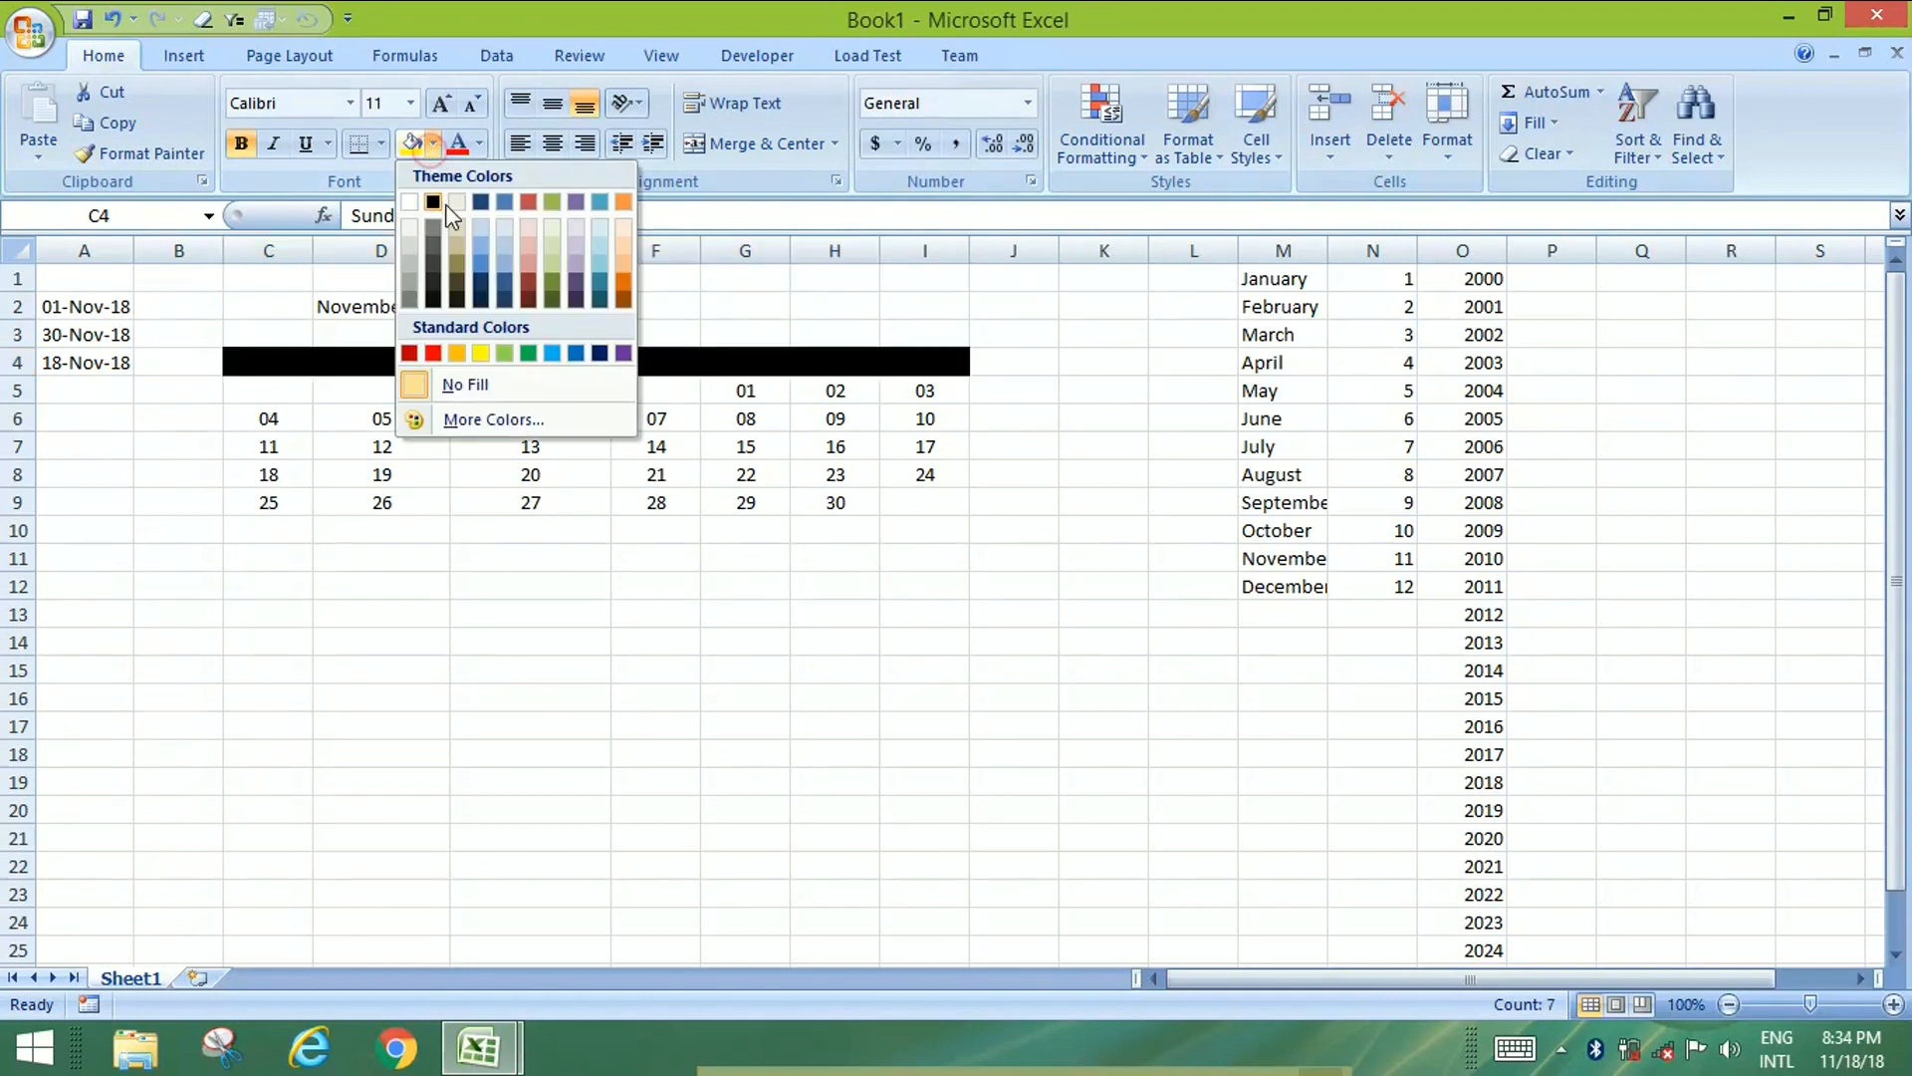
left_click(302, 412)
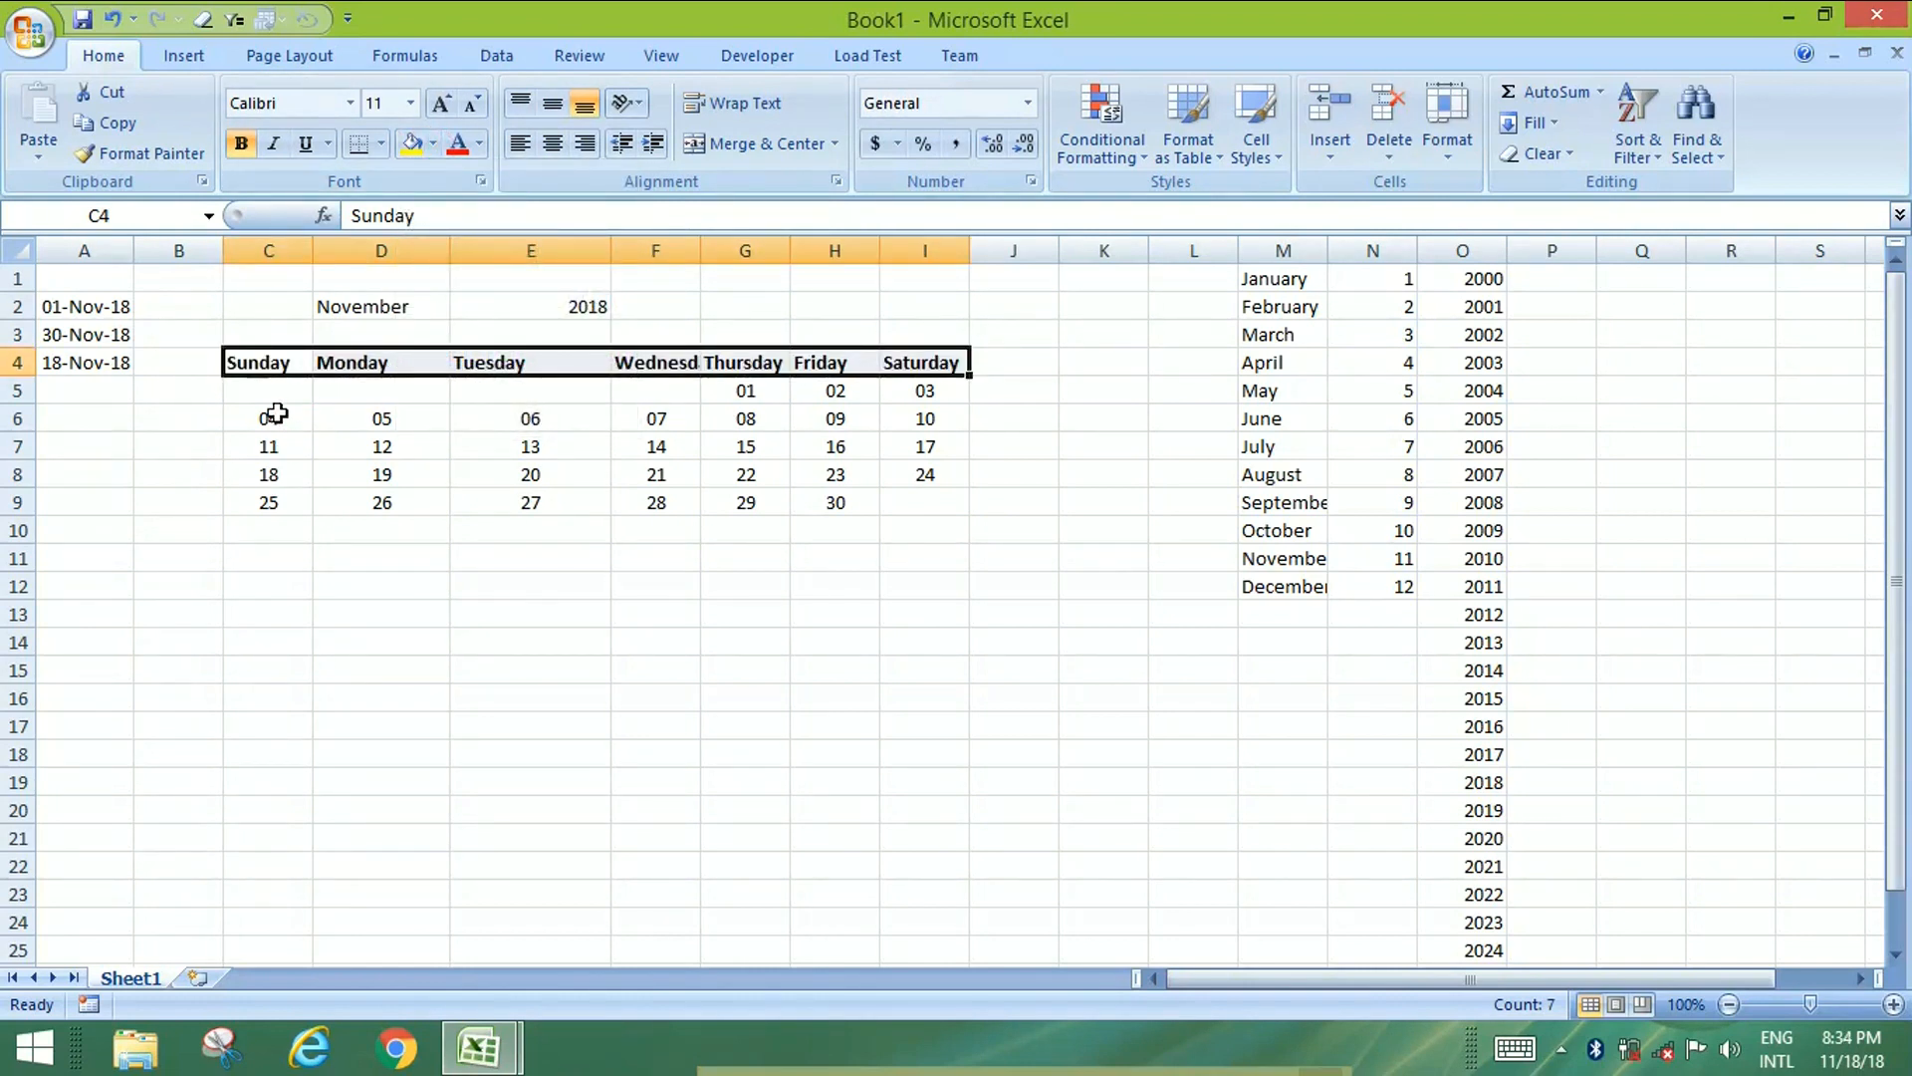
Set up a conditional formatting rule for C5:I11 that formats only cells whose value is equal to =$A$4.
left_click_drag(277, 388, 915, 519)
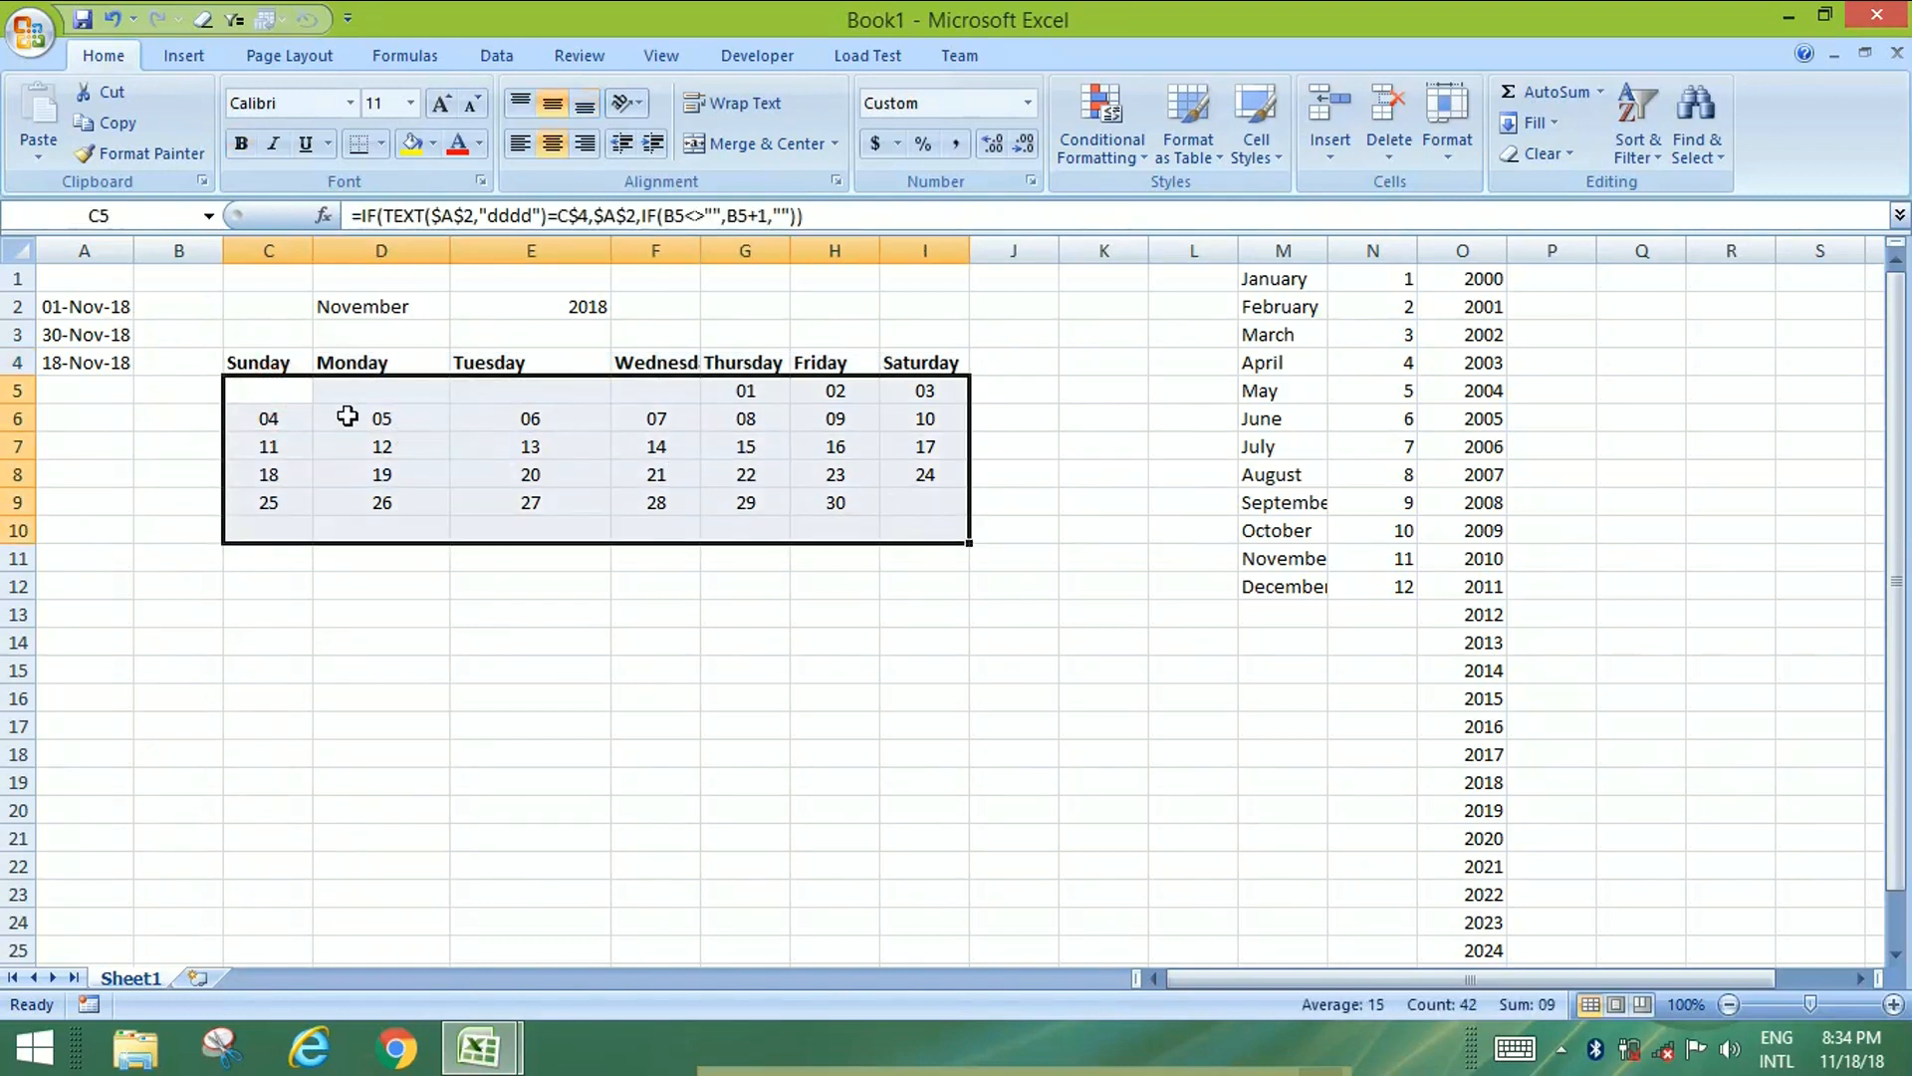
left_click(265, 387)
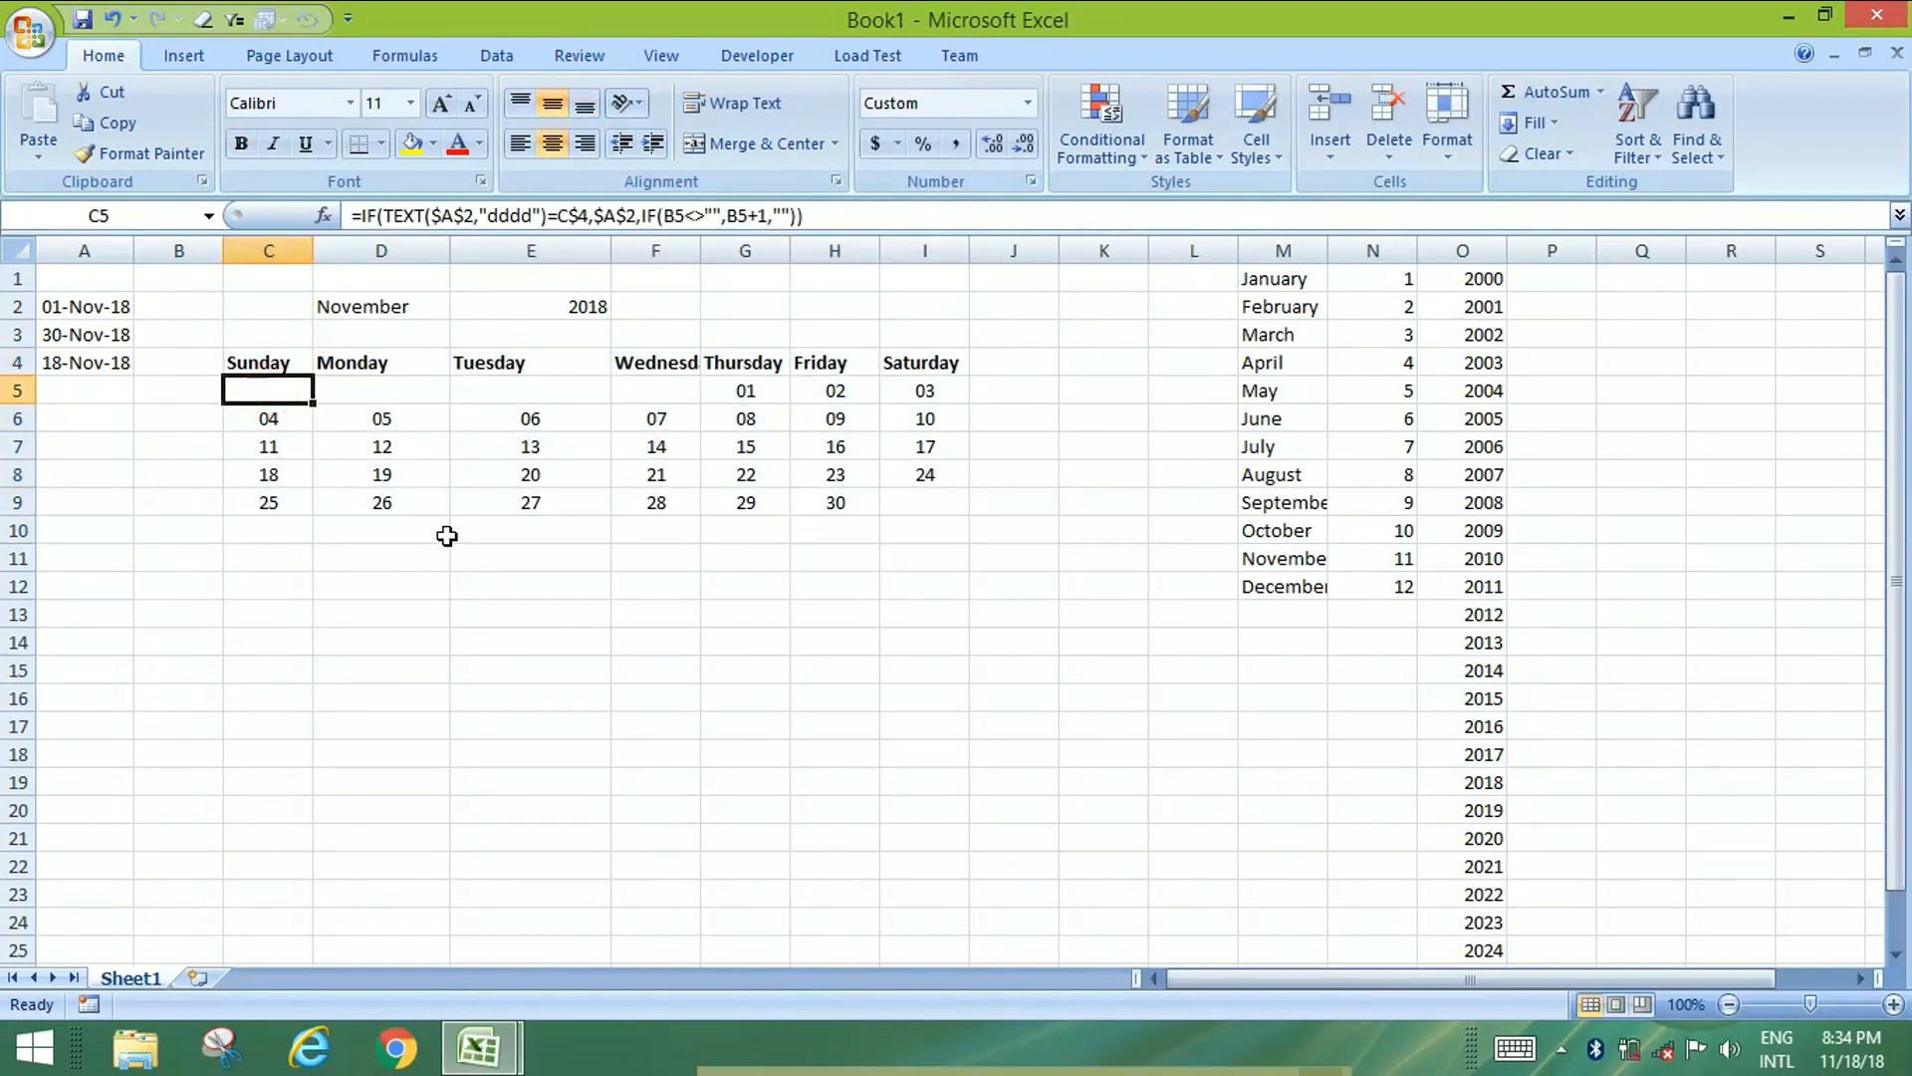
key("ctrl+shift+Right")
key("ctrl+shift+Down")
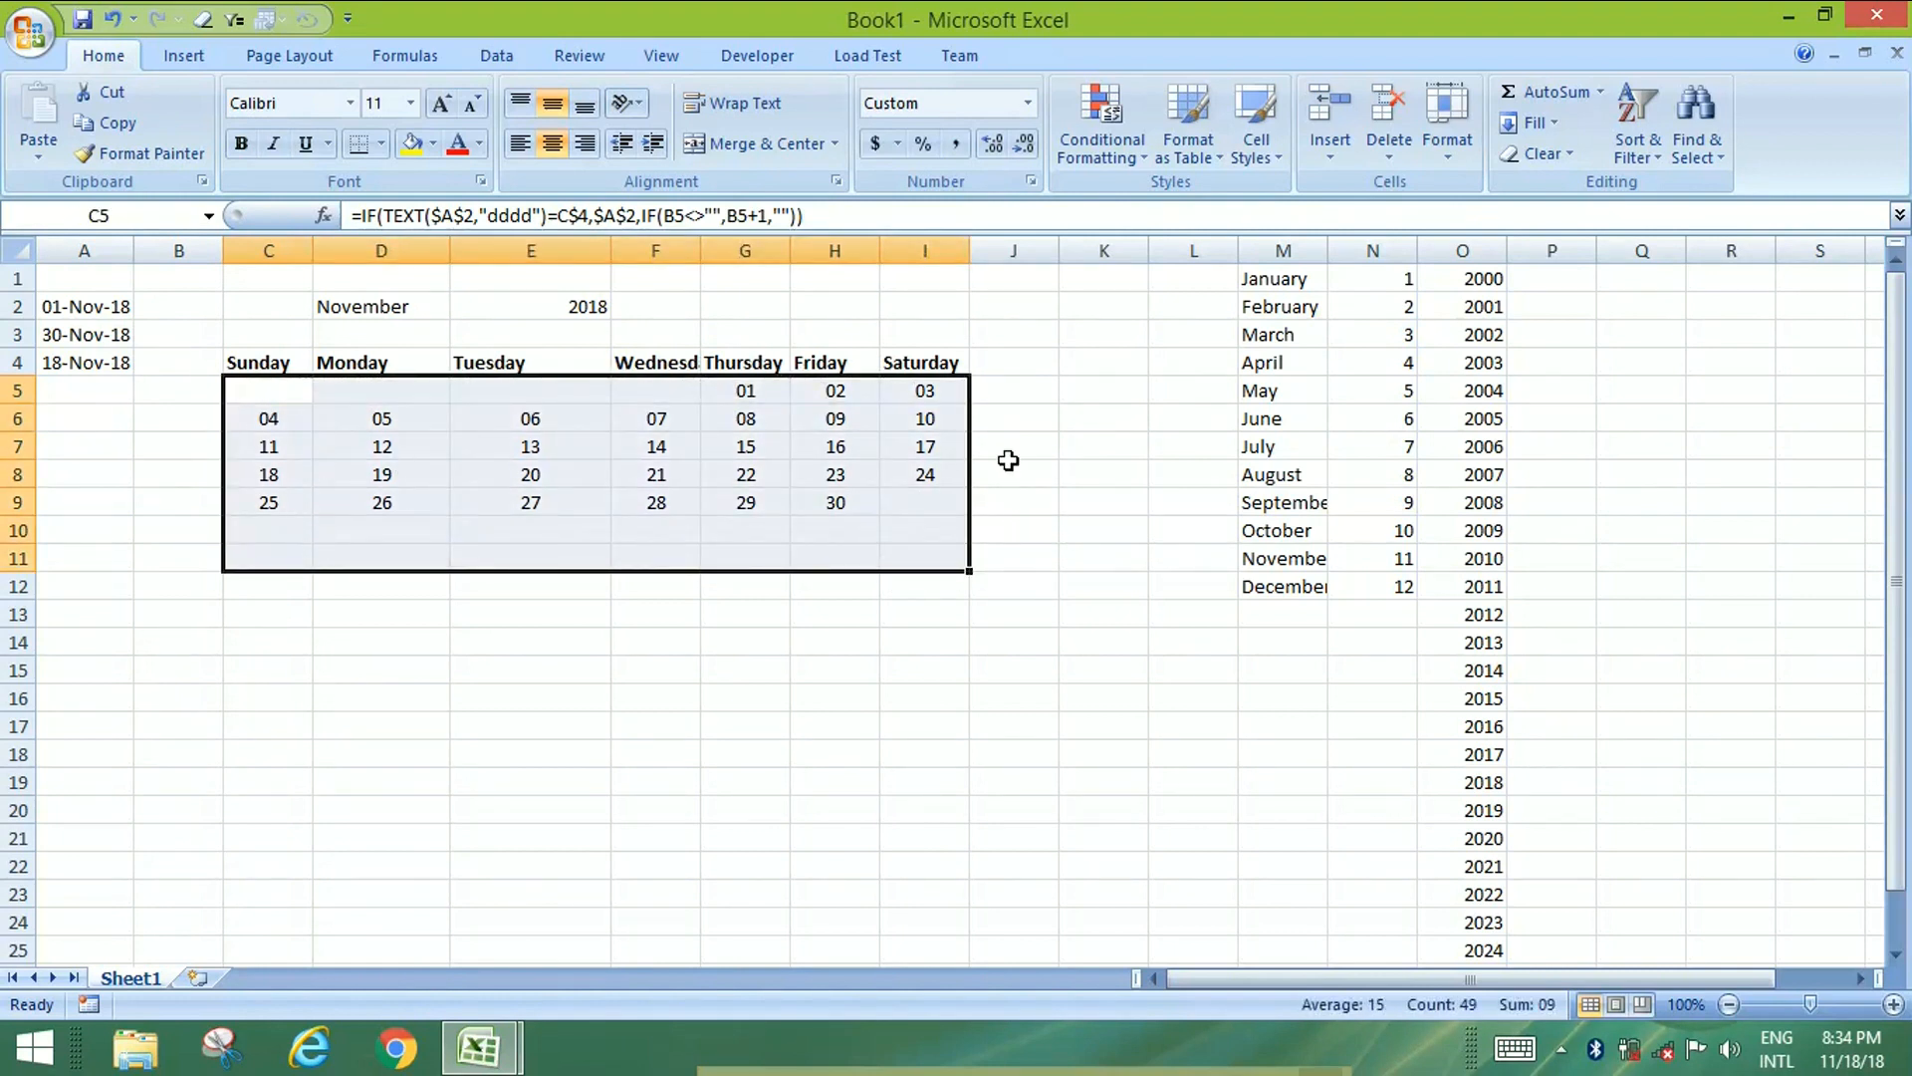
left_click(1129, 157)
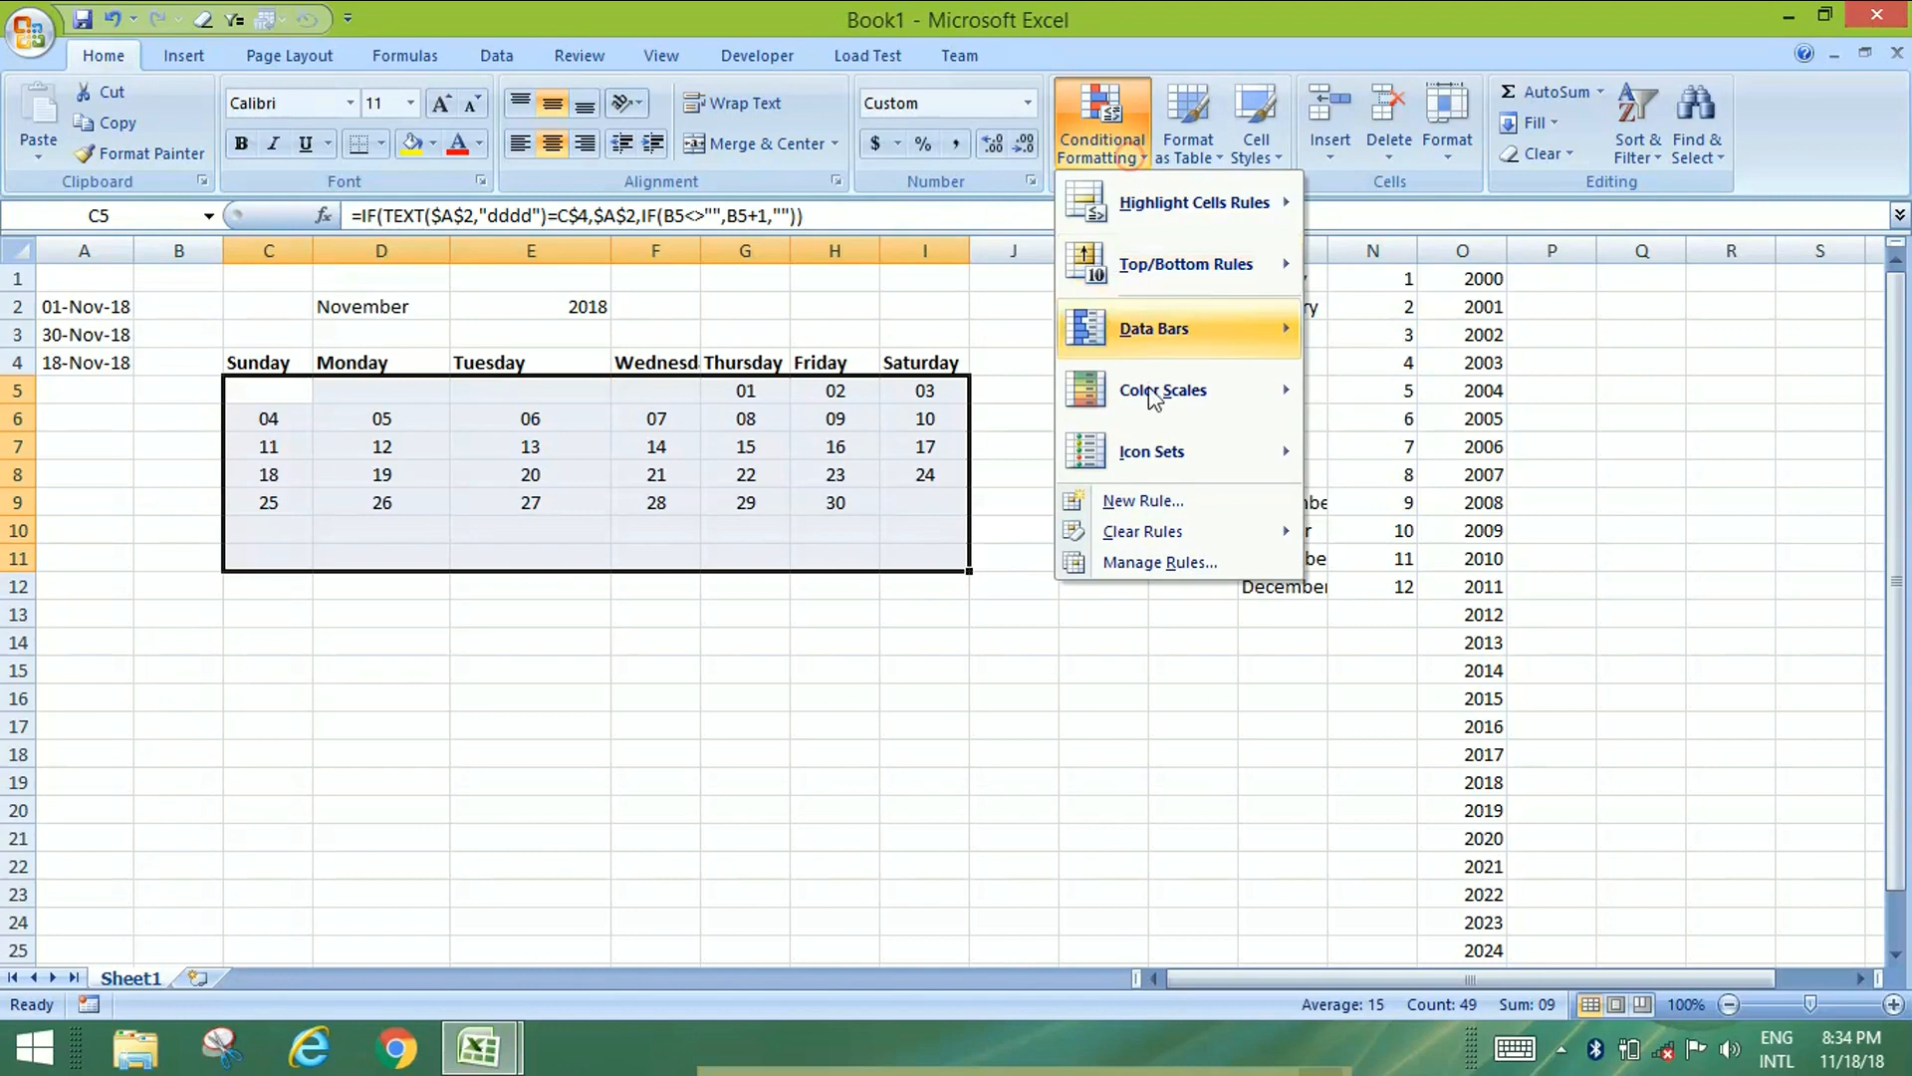
left_click(1149, 502)
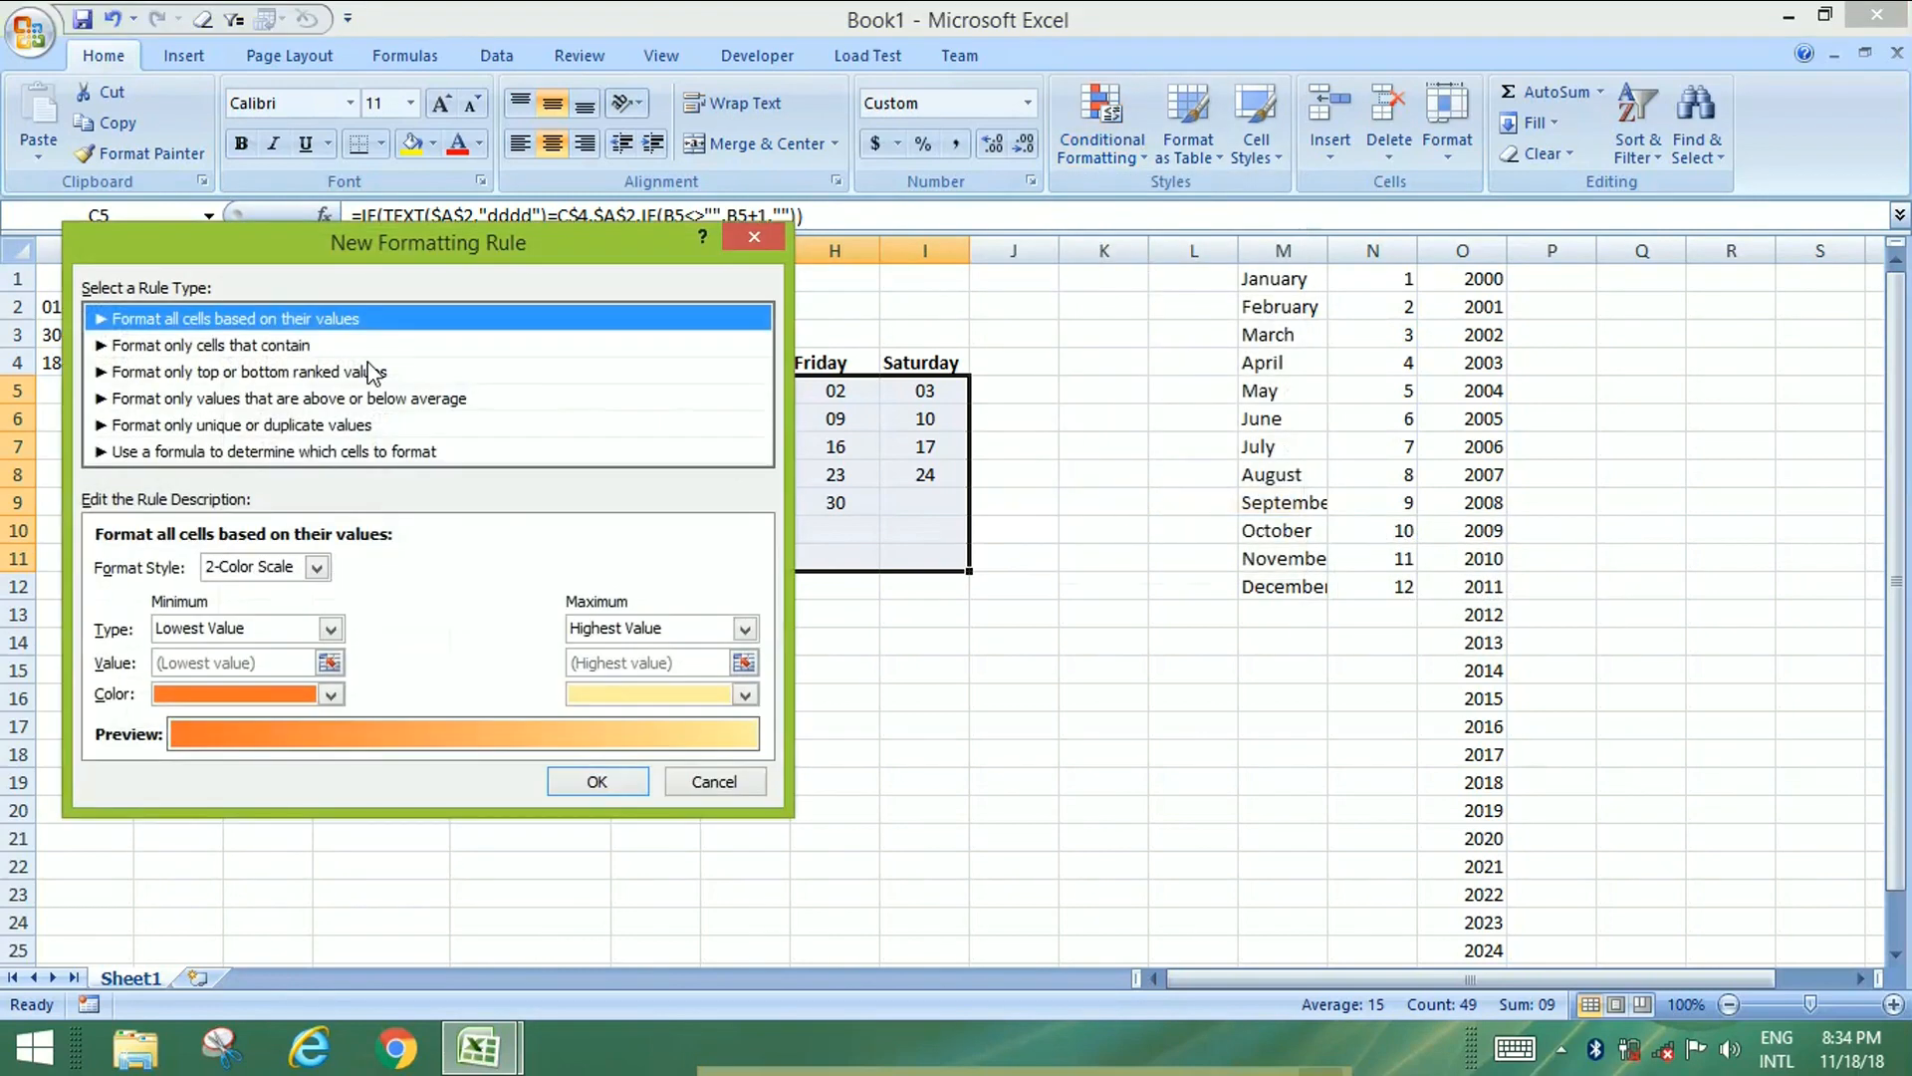
left_click(264, 348)
left_click_drag(478, 249, 1173, 211)
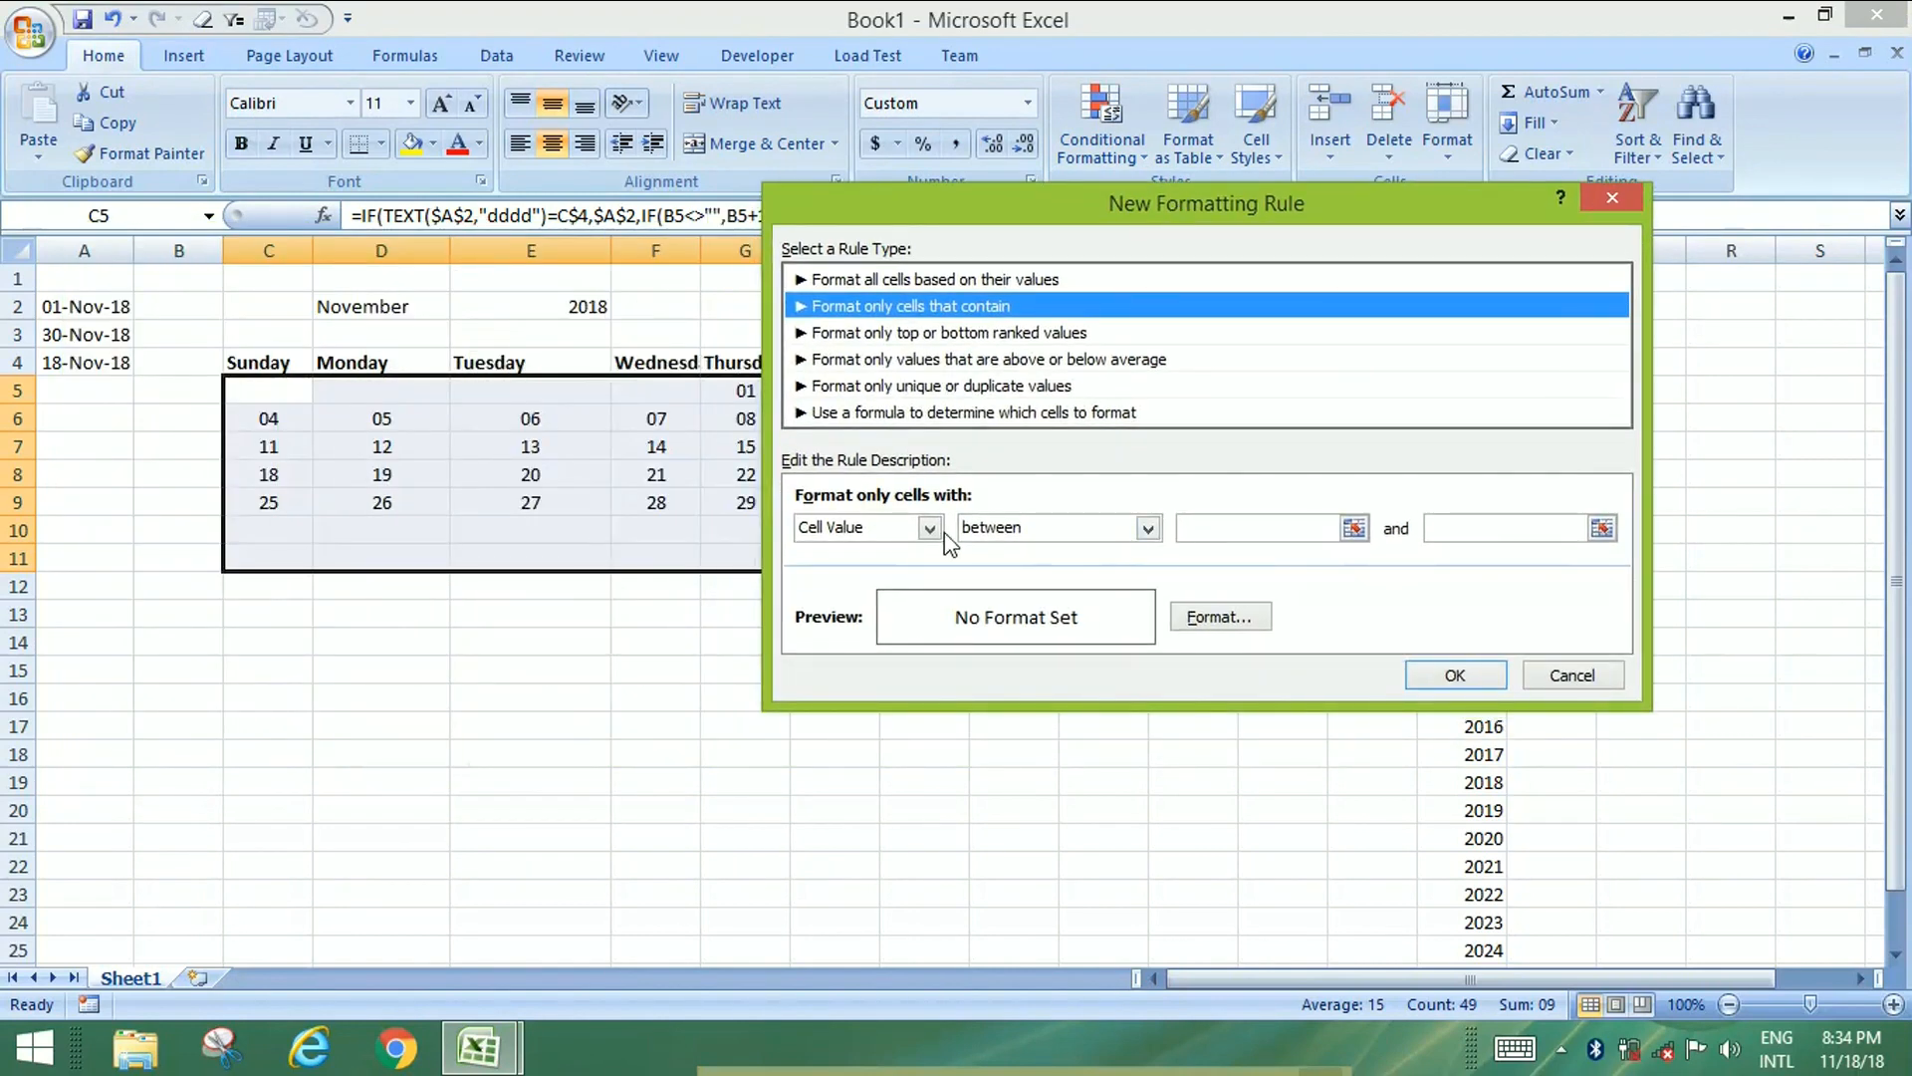
left_click(981, 538)
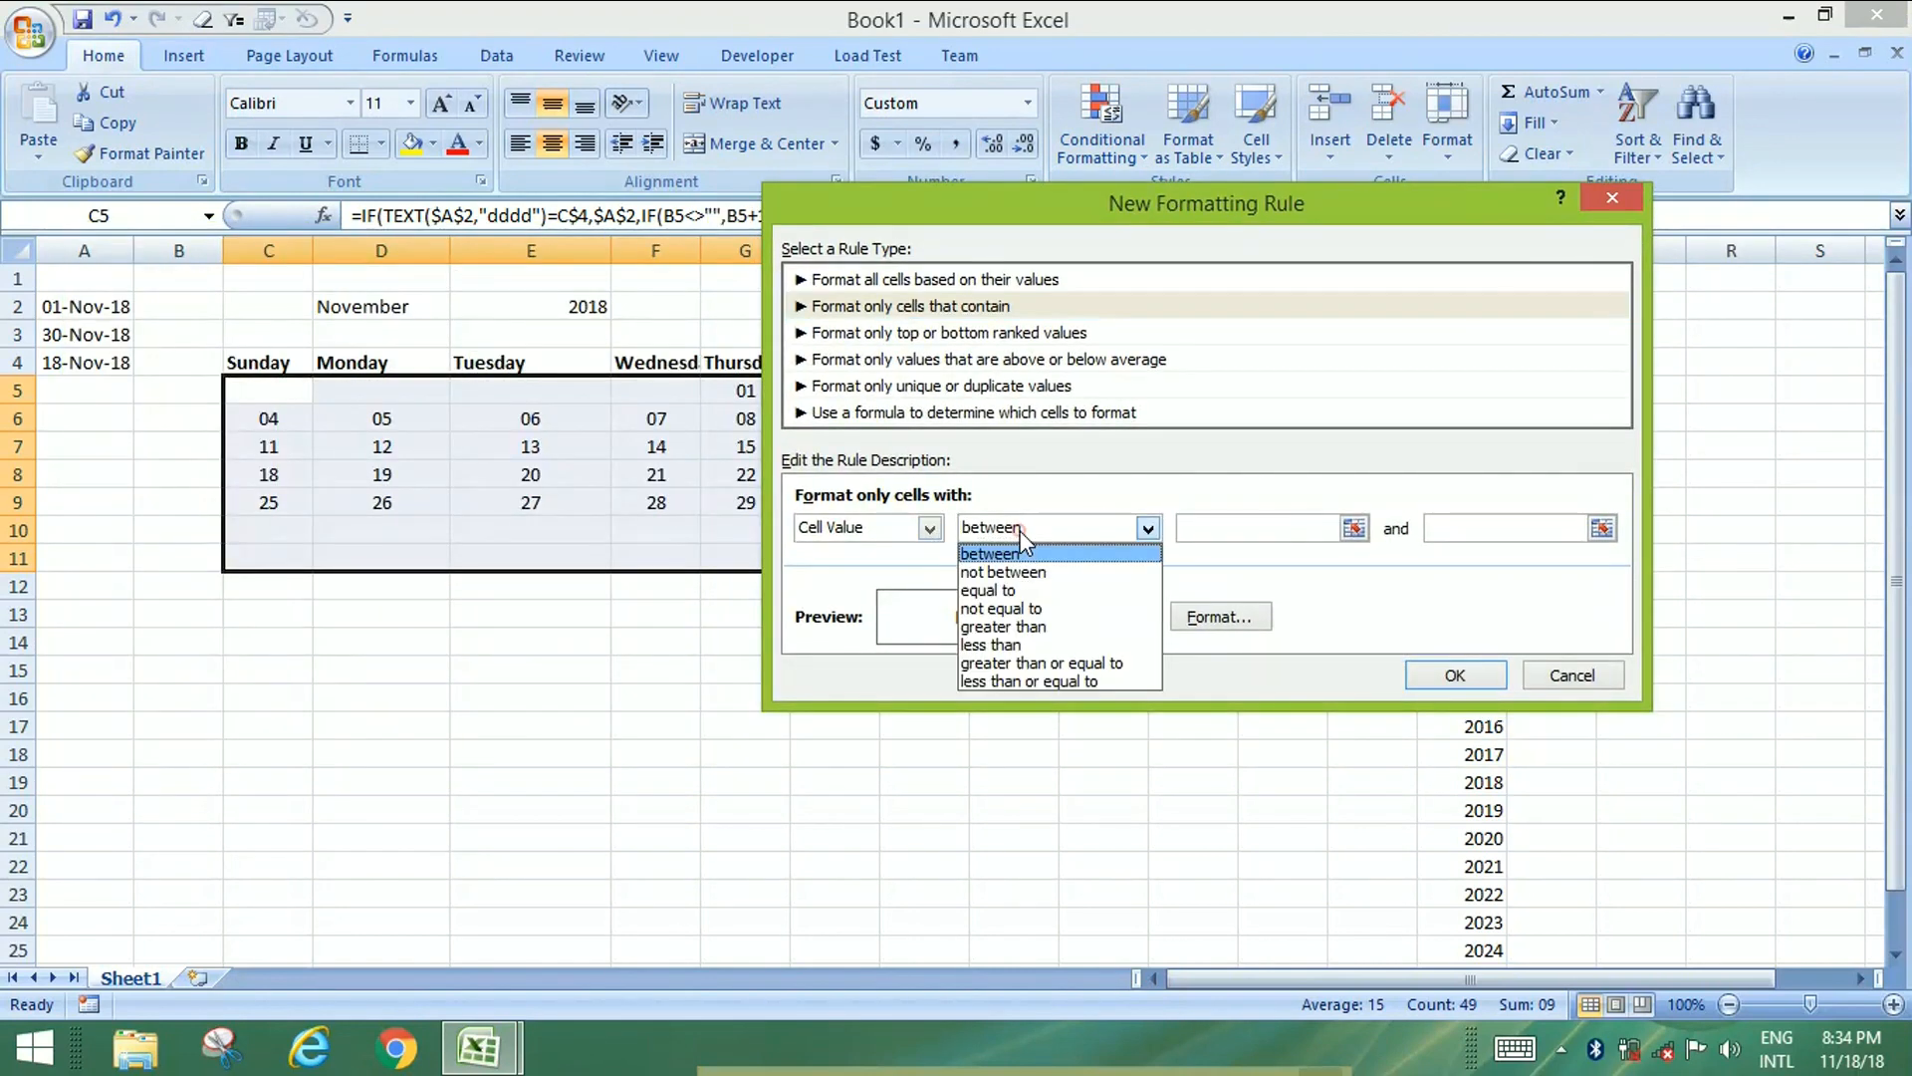
left_click(1002, 588)
left_click(1199, 527)
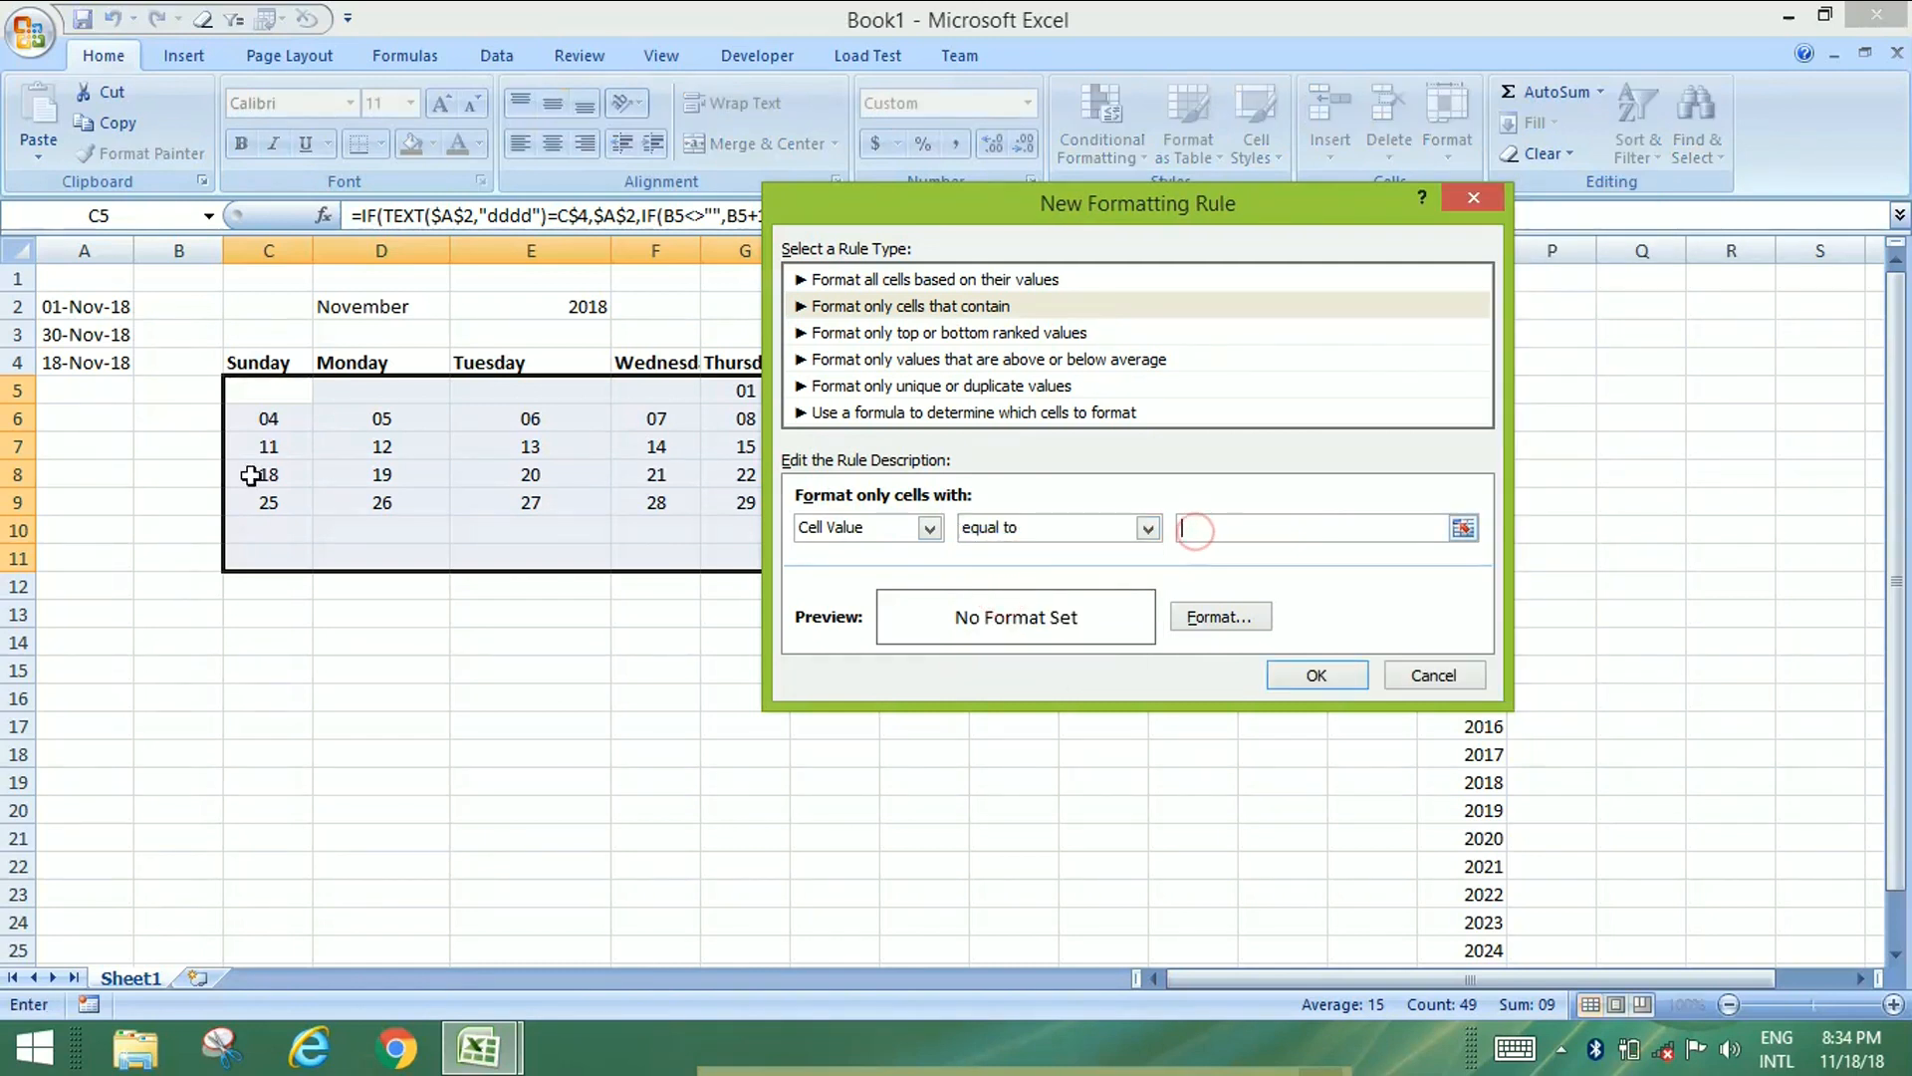
left_click(106, 358)
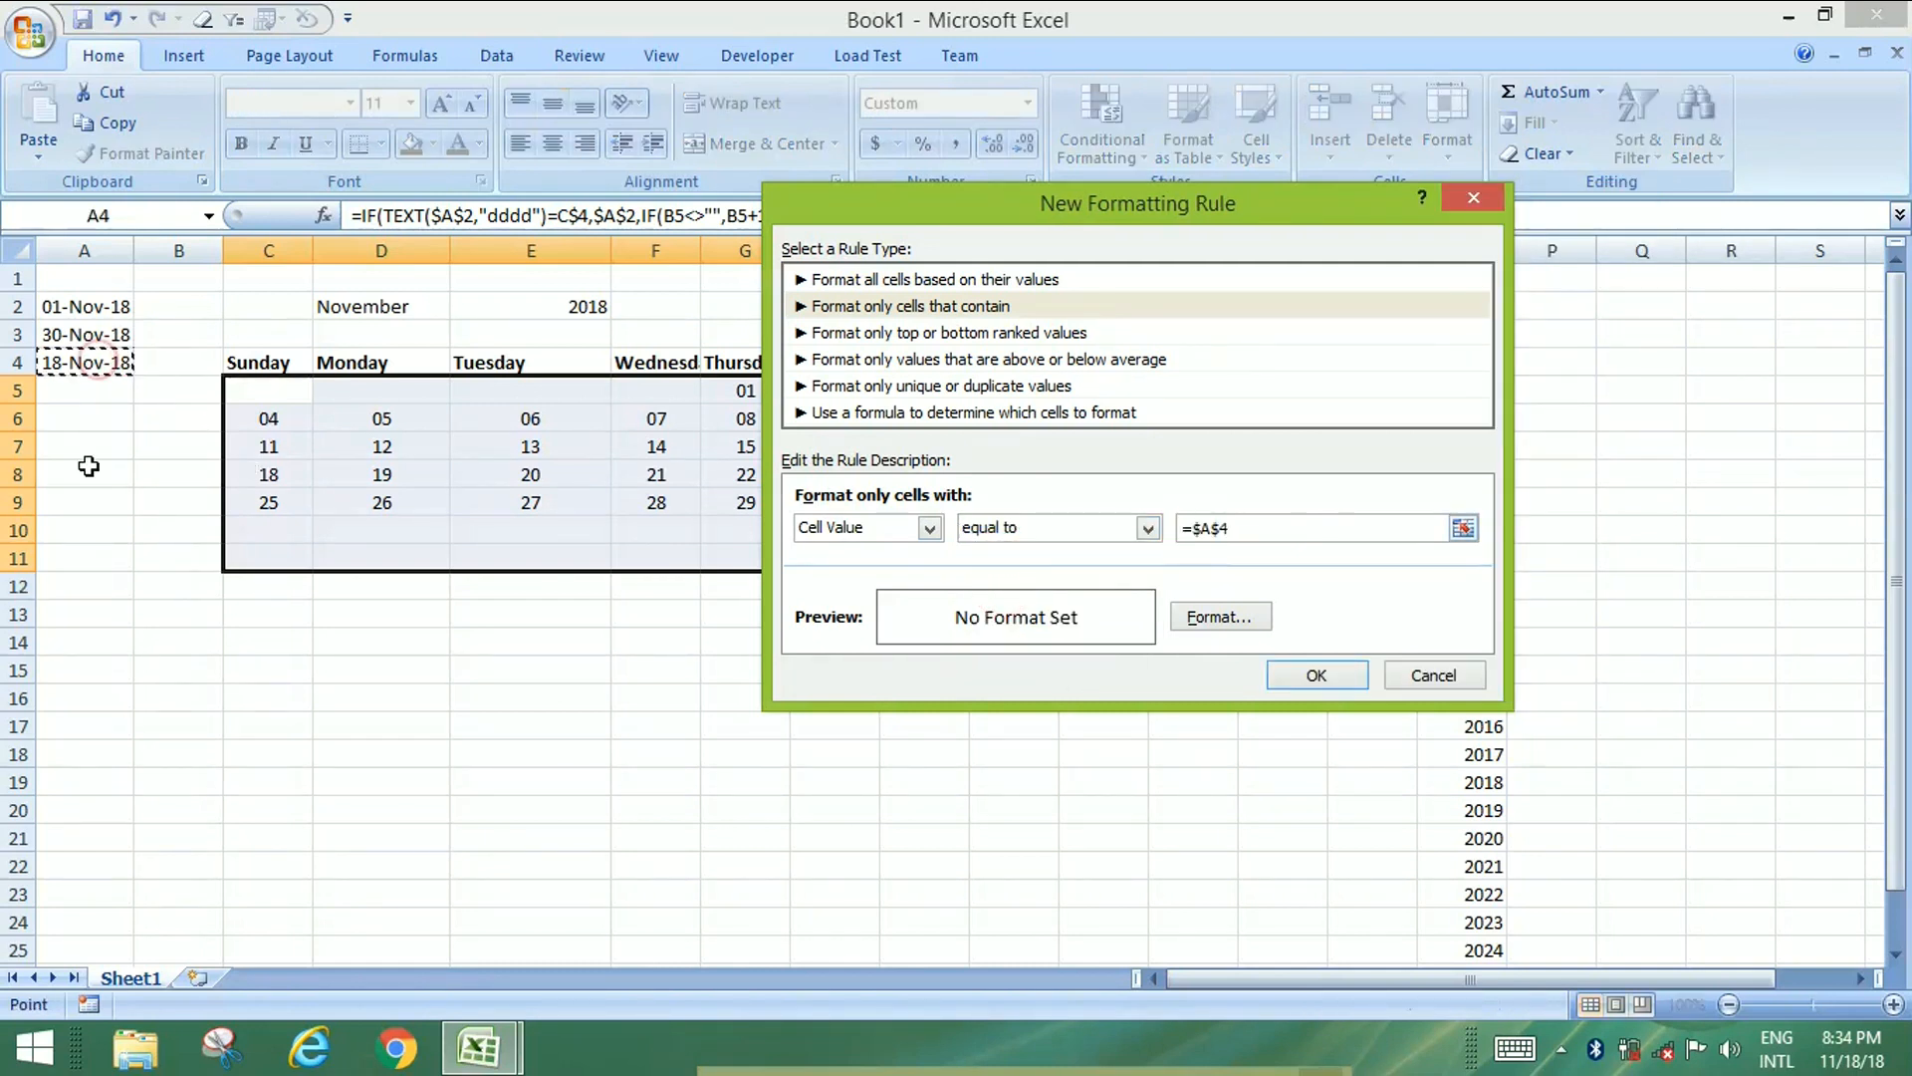
Give the rule's format an outline border and an orange fill, and apply the rule to the calendar.
left_click(1179, 621)
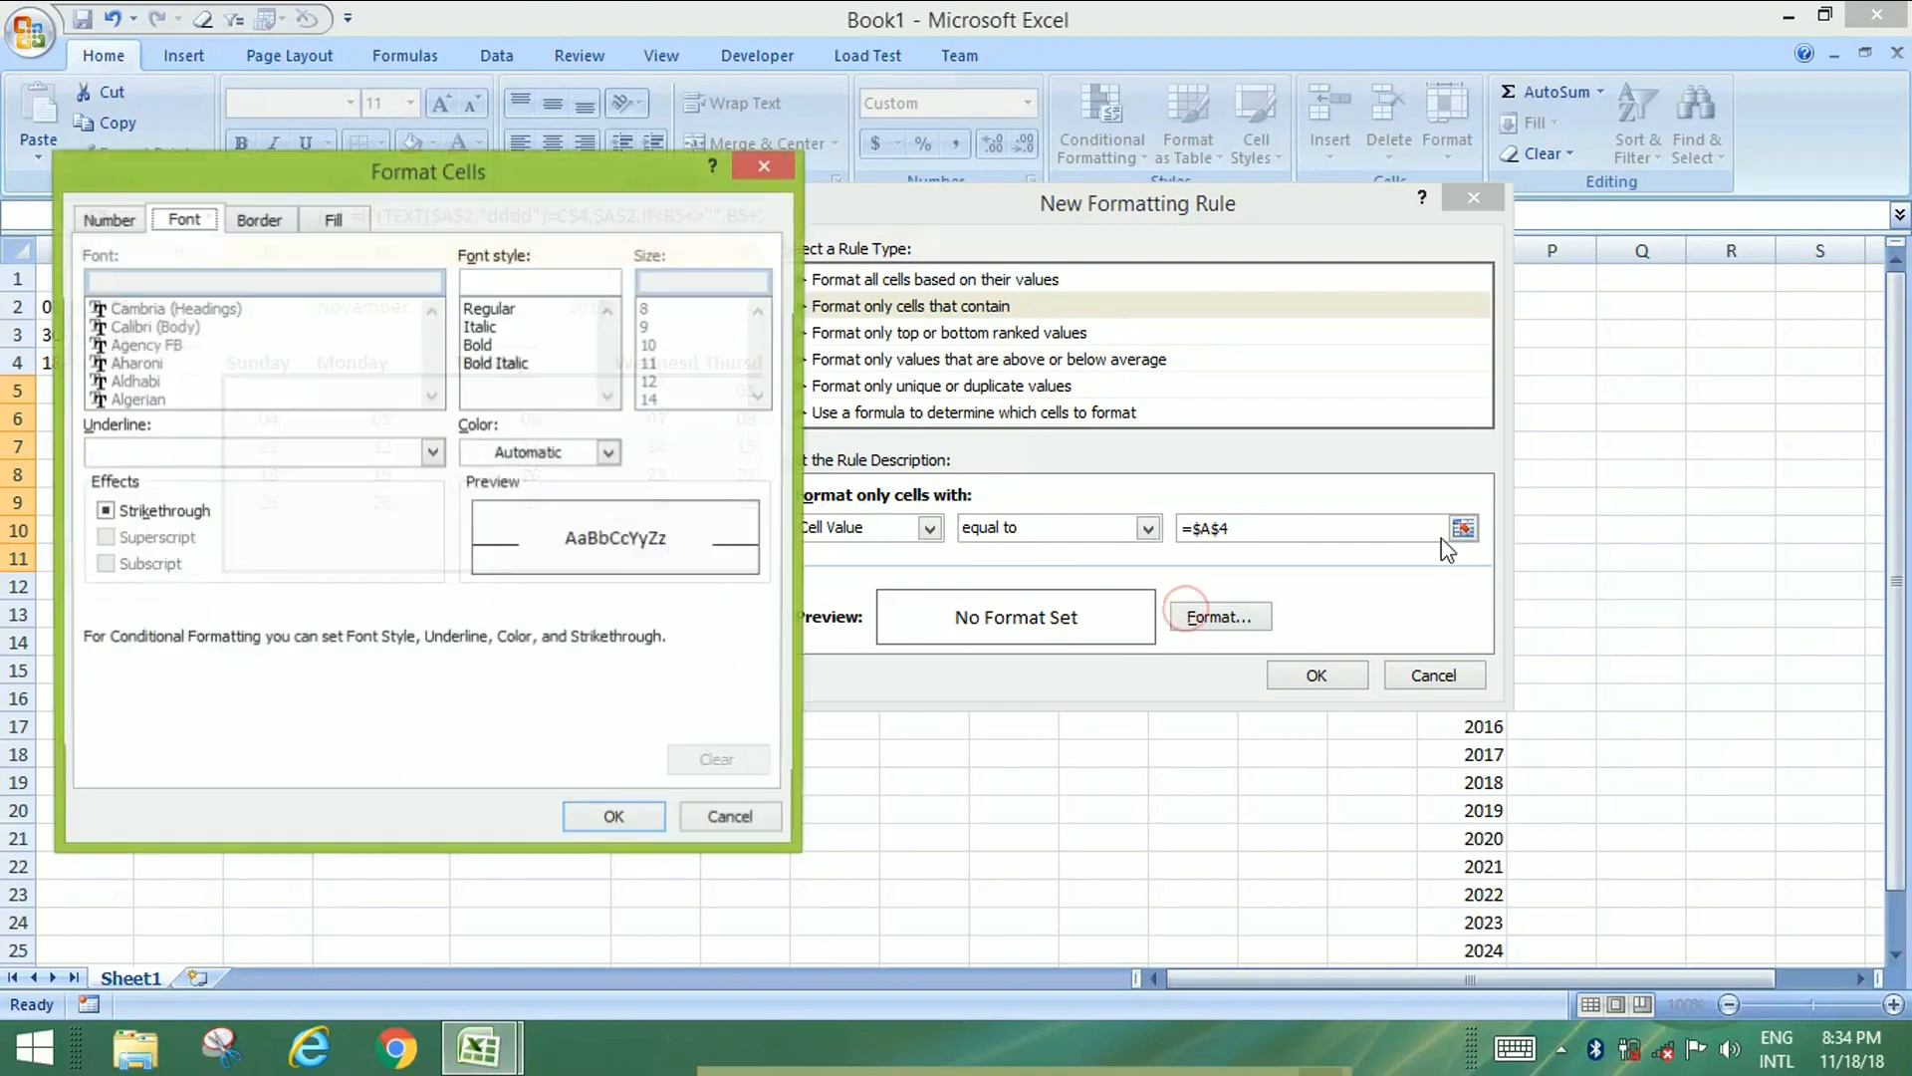
left_click(274, 220)
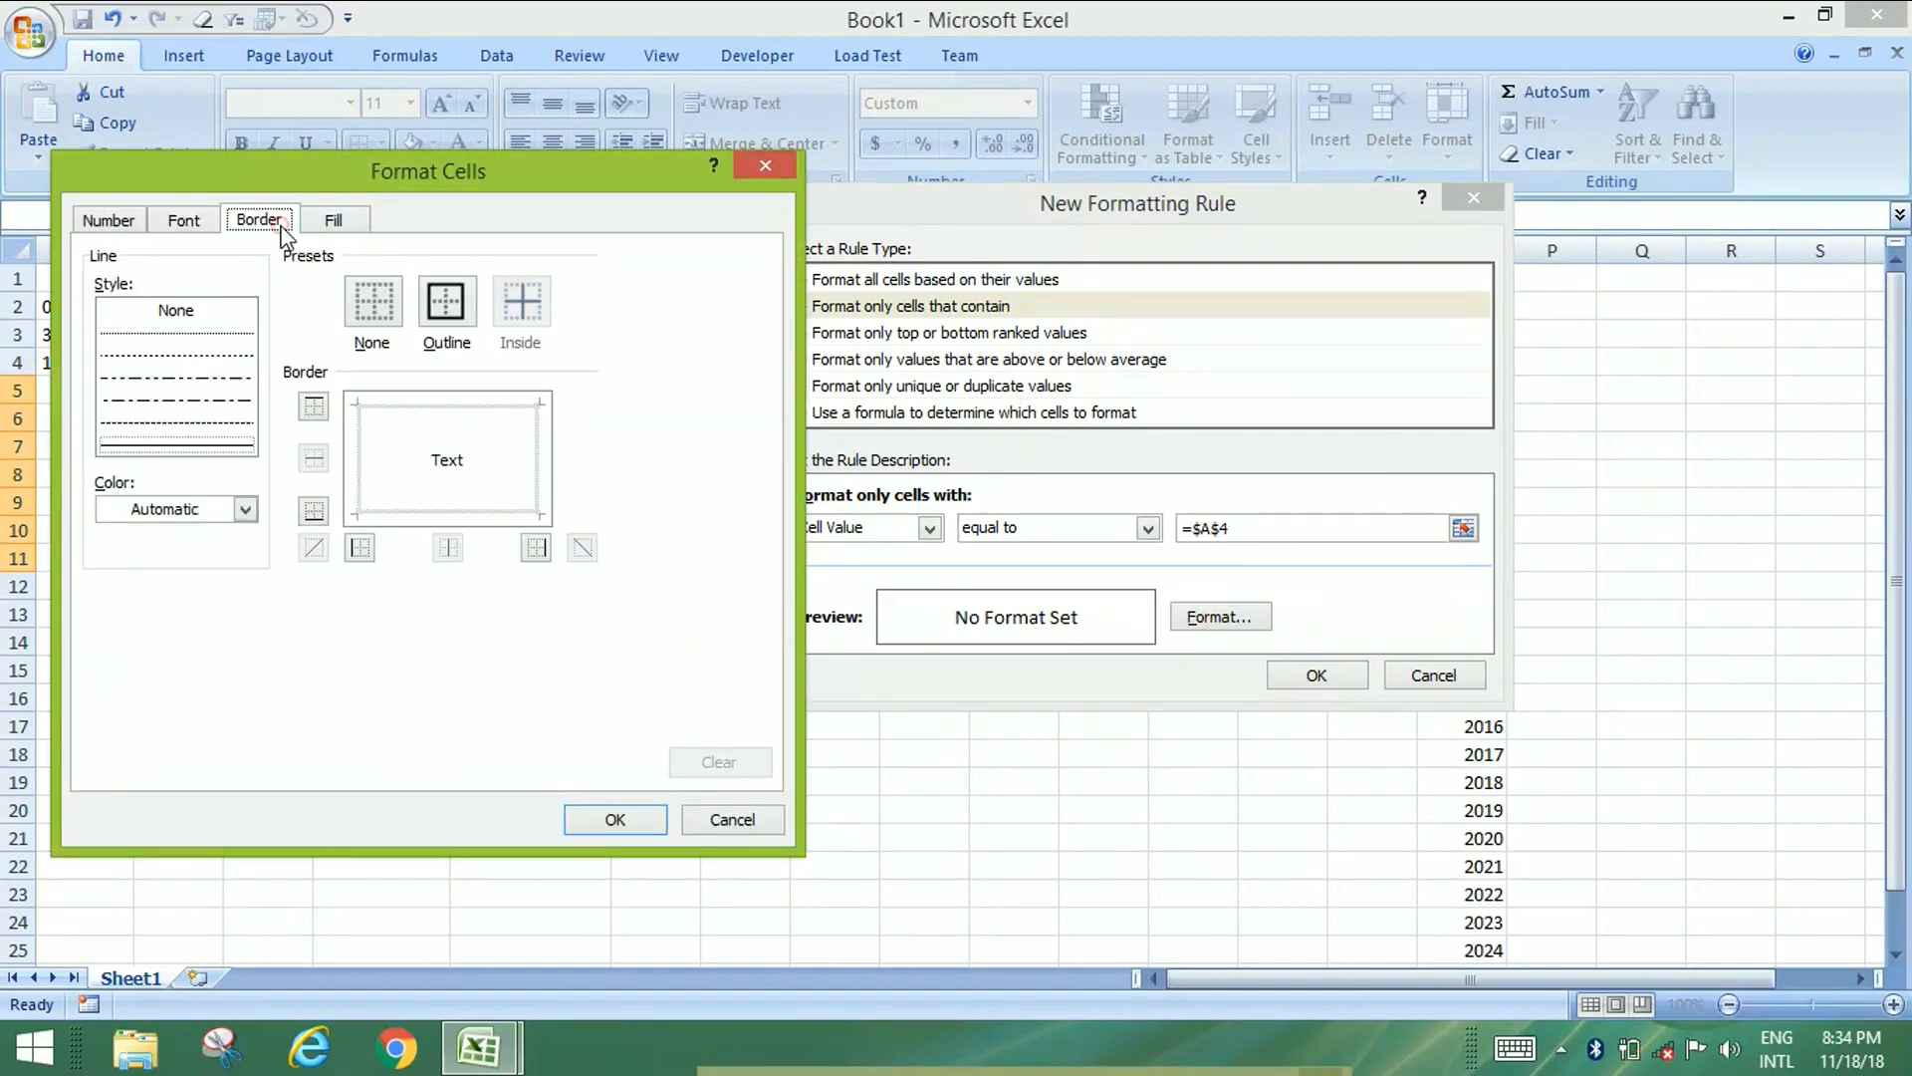
left_click(427, 314)
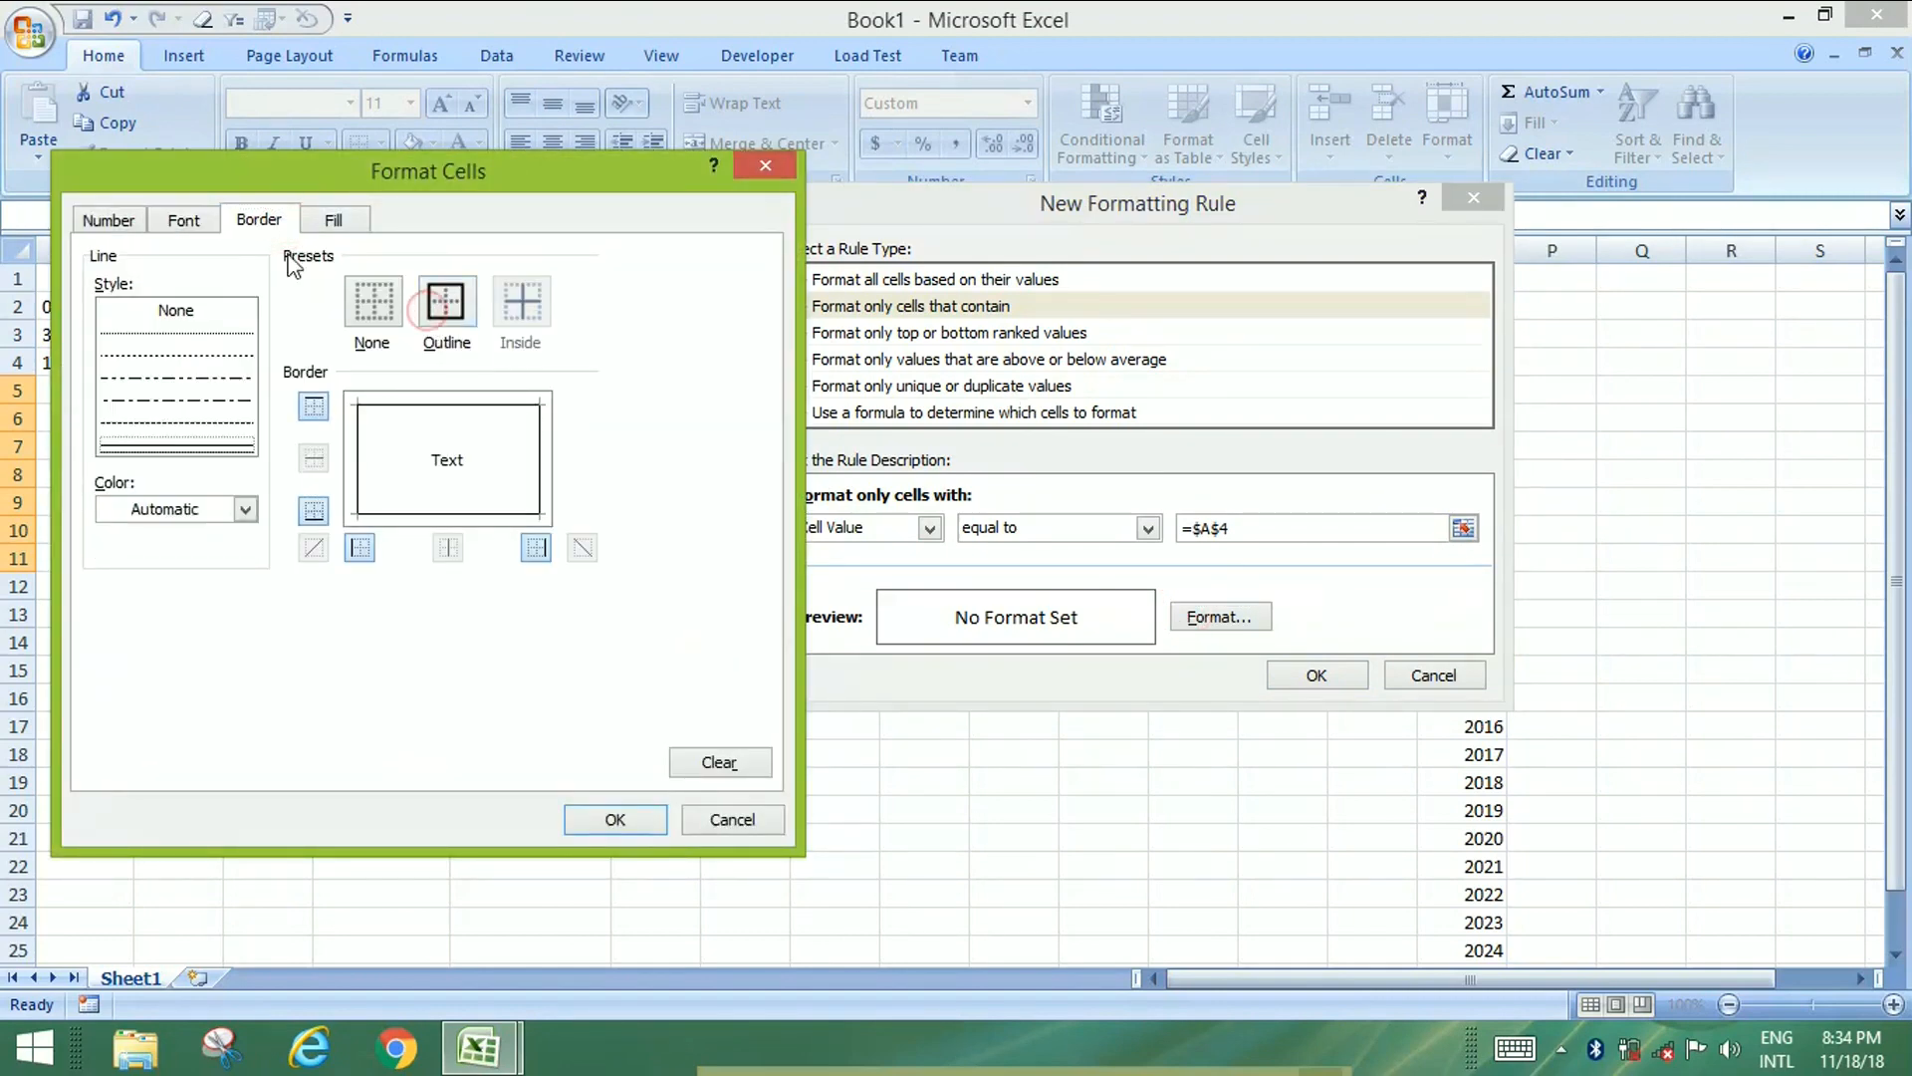
left_click(342, 227)
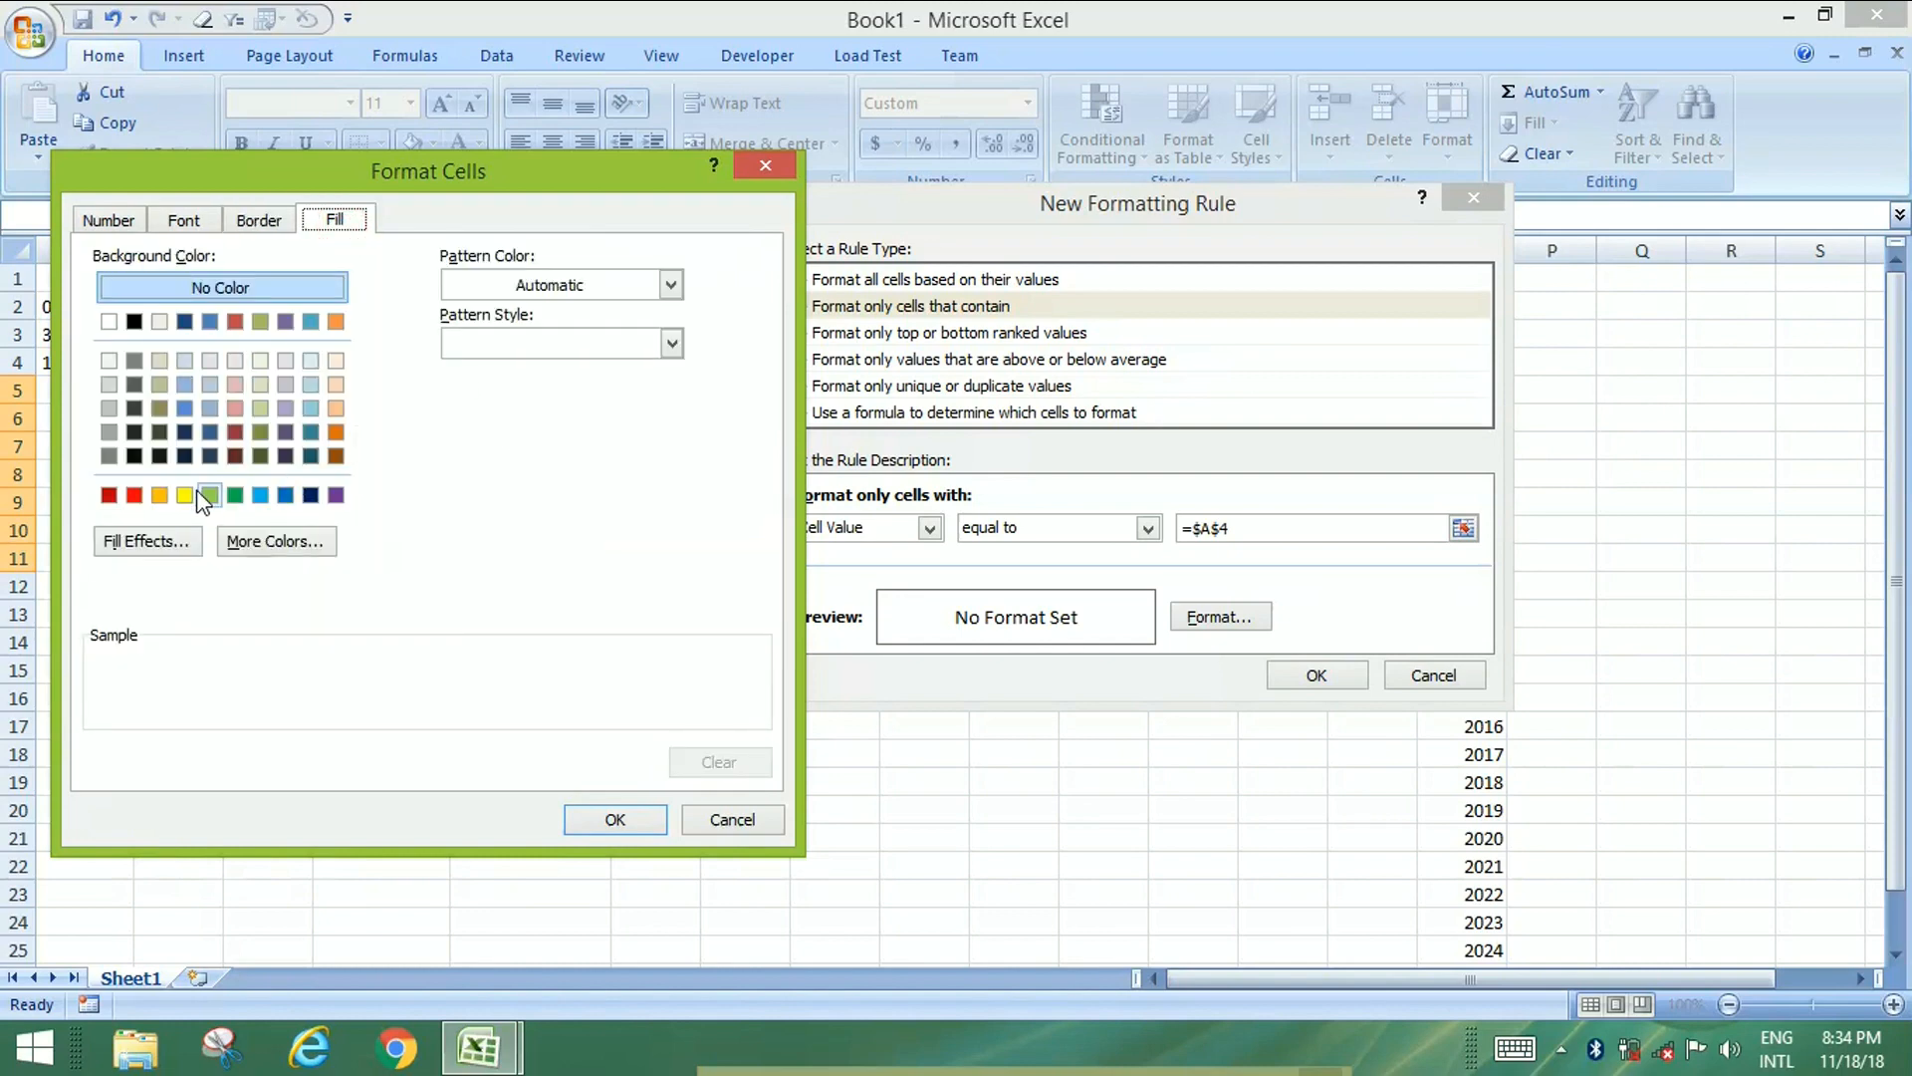
left_click(161, 497)
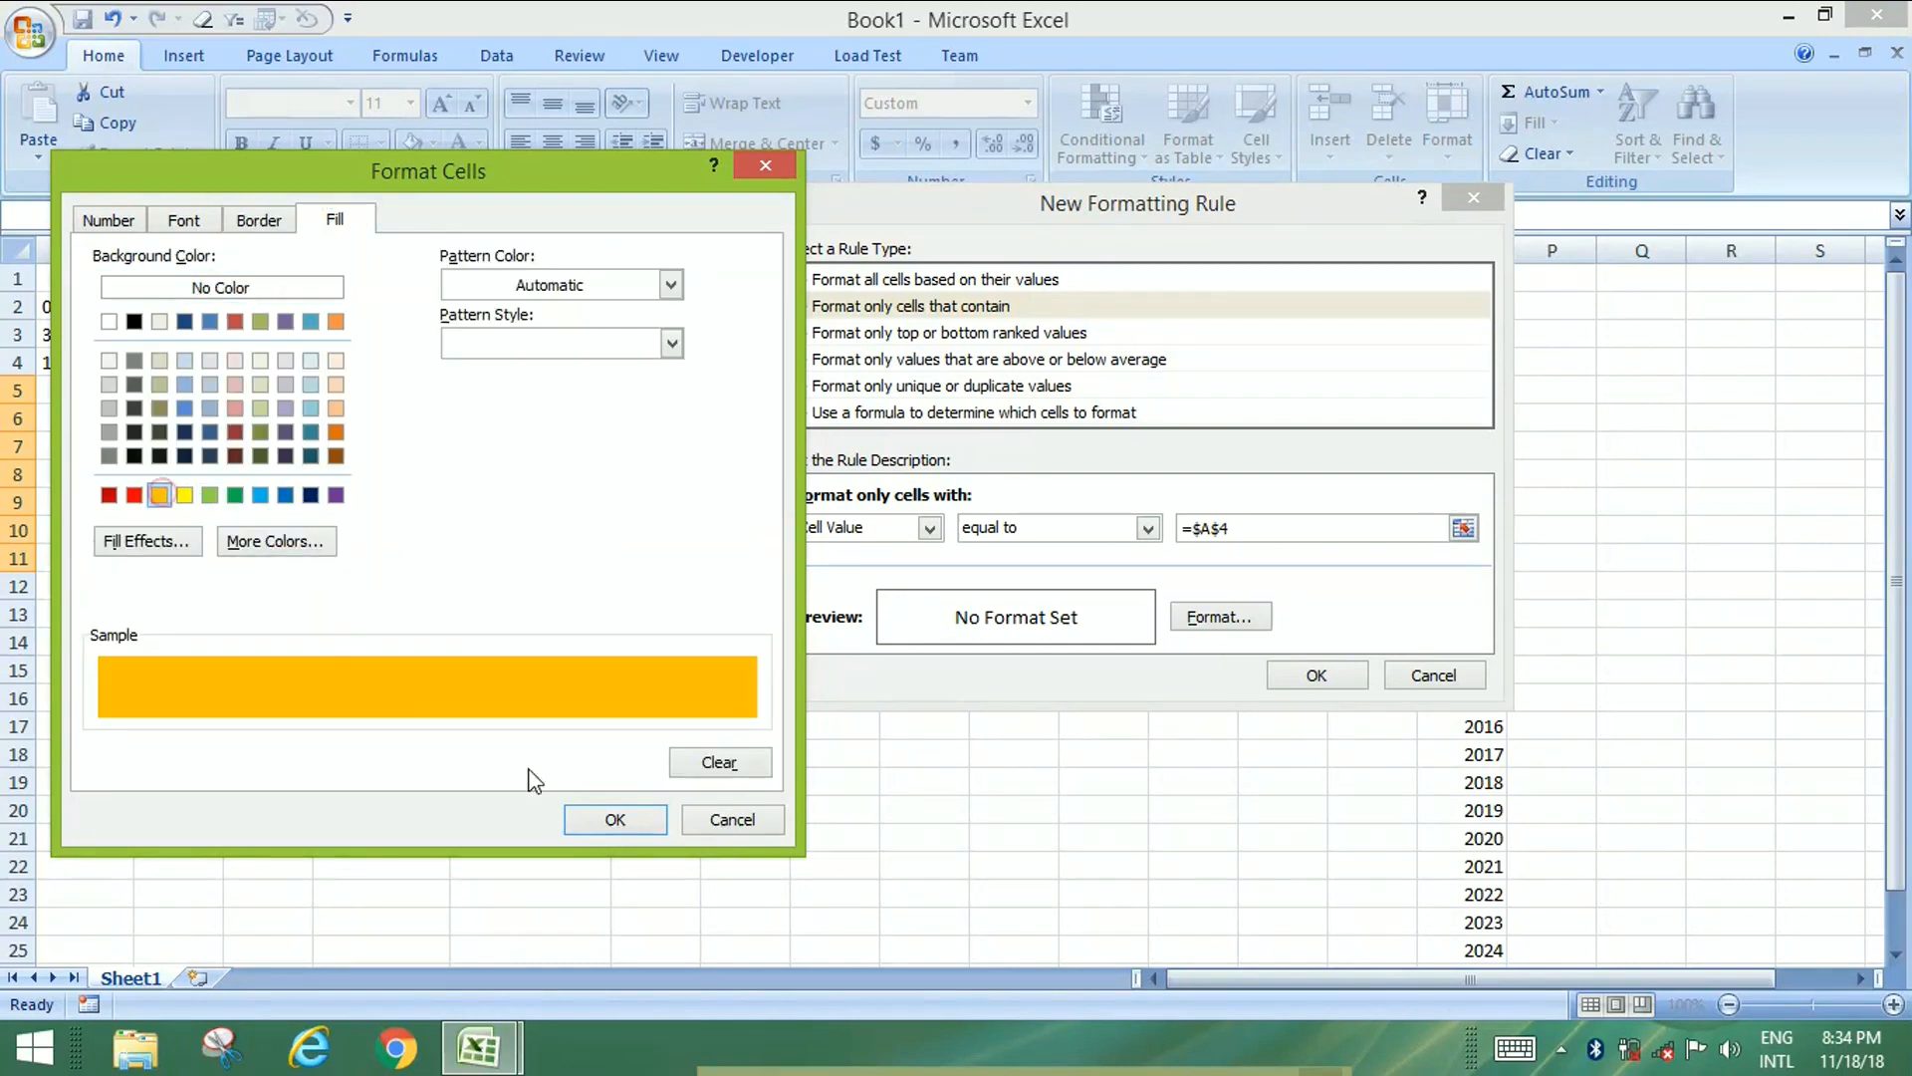
left_click(607, 814)
left_click(1342, 674)
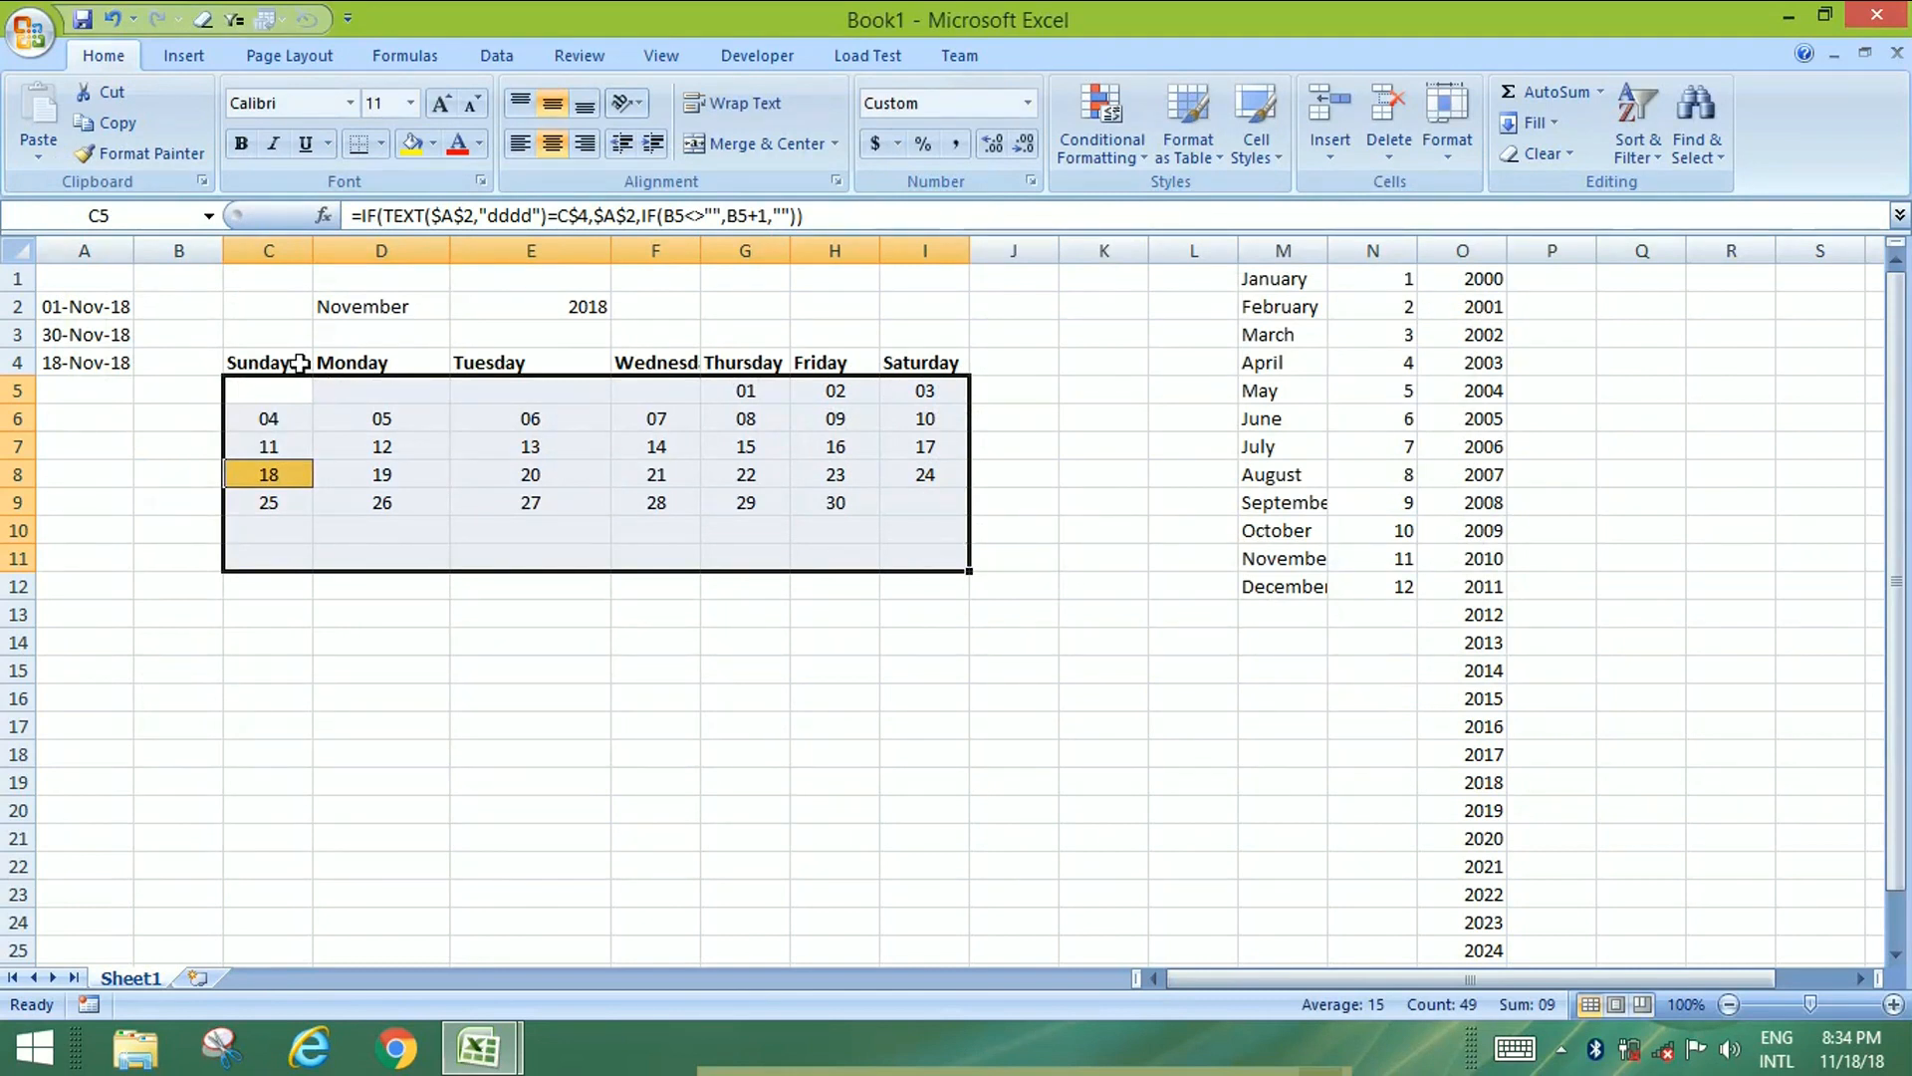
Fill the Sunday column C4:C11 and the Saturday column I4:I11 with the same light red colour.
left_click_drag(274, 369, 284, 559)
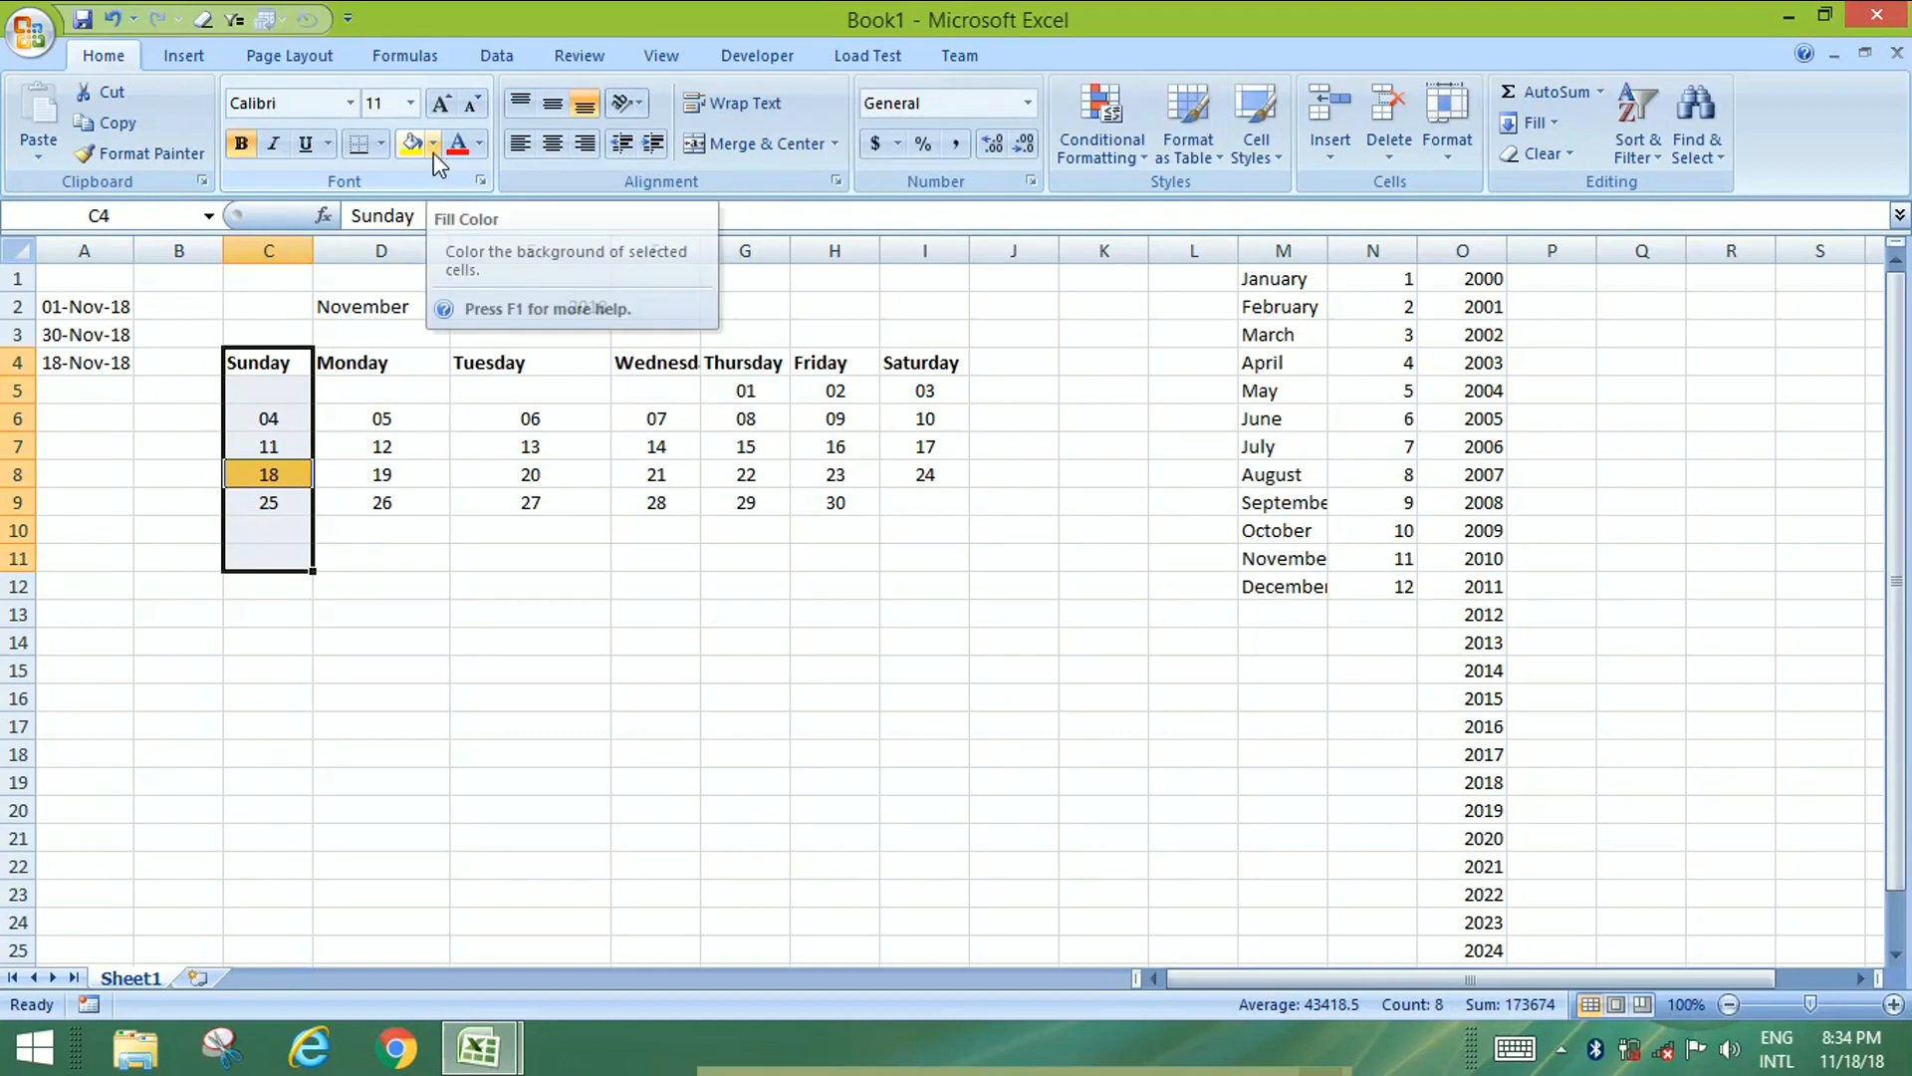
left_click(434, 148)
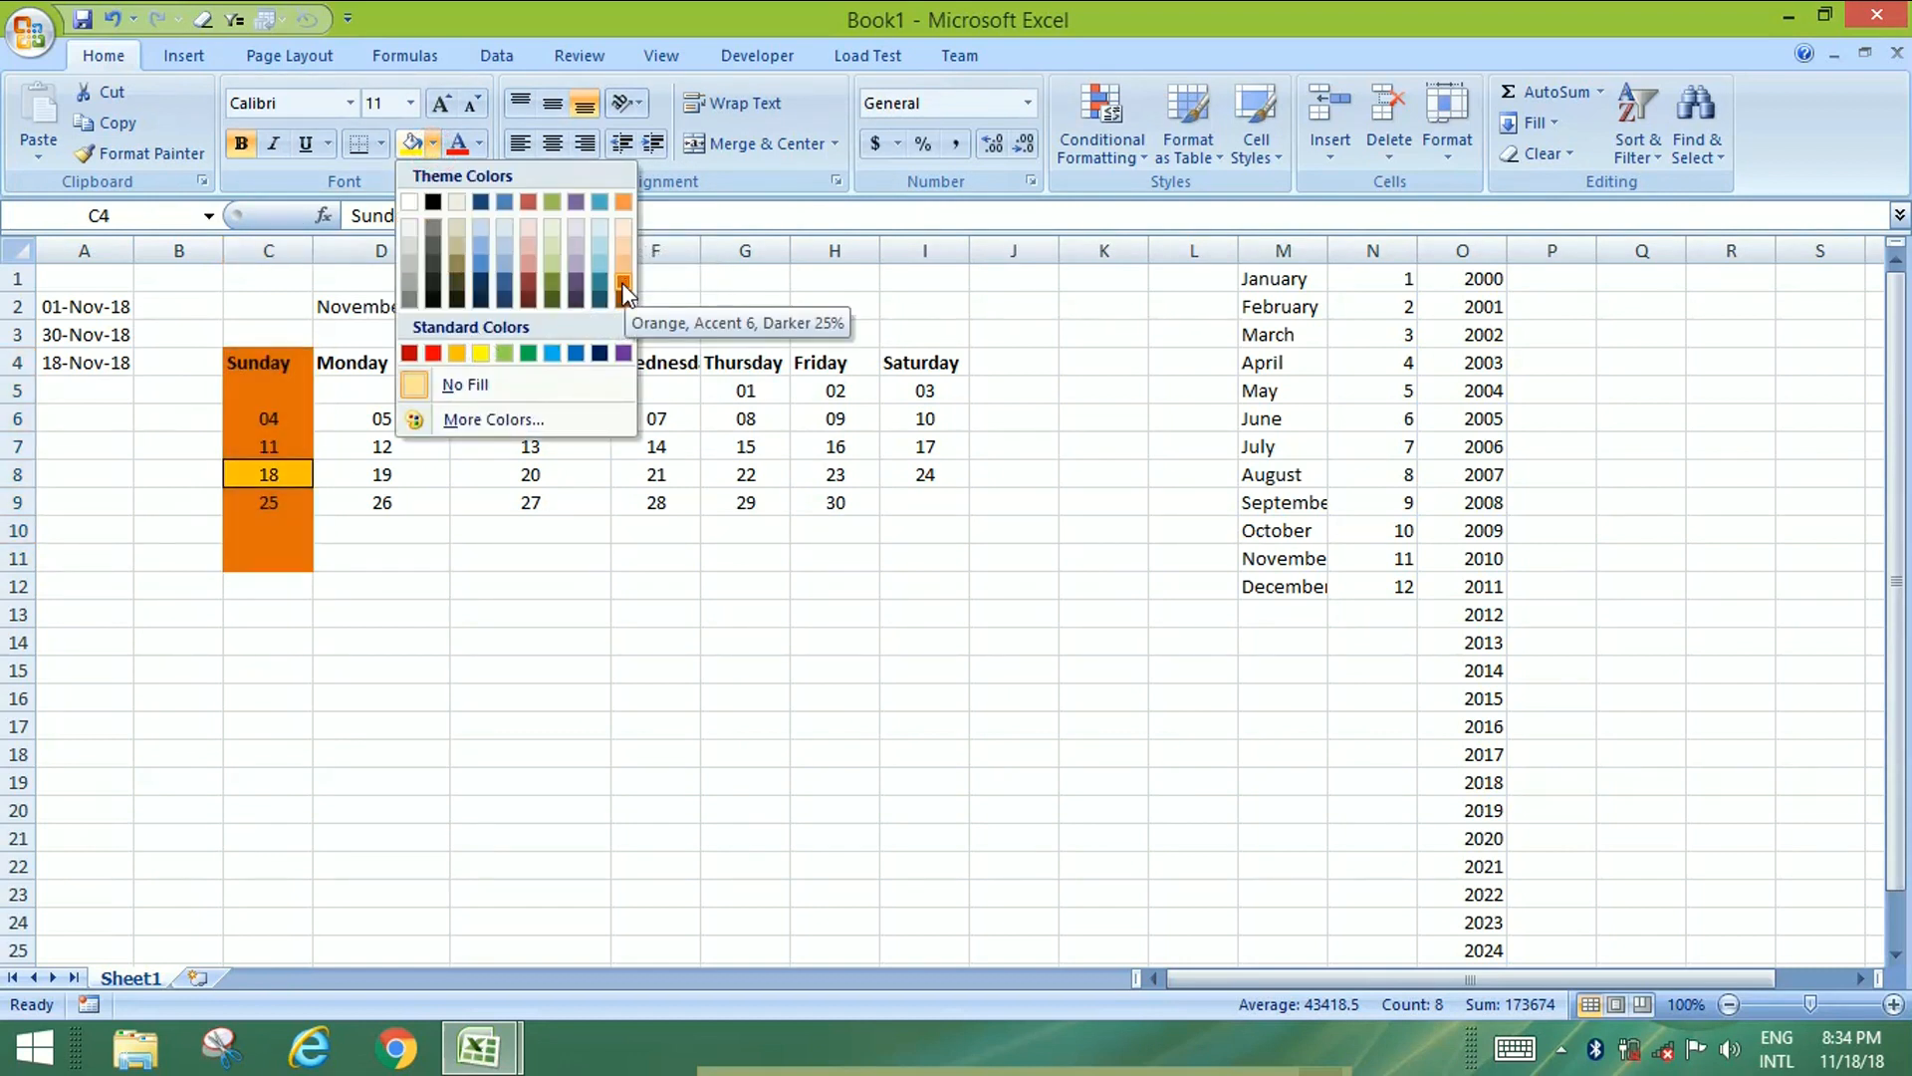
left_click(527, 267)
left_click_drag(926, 378, 966, 556)
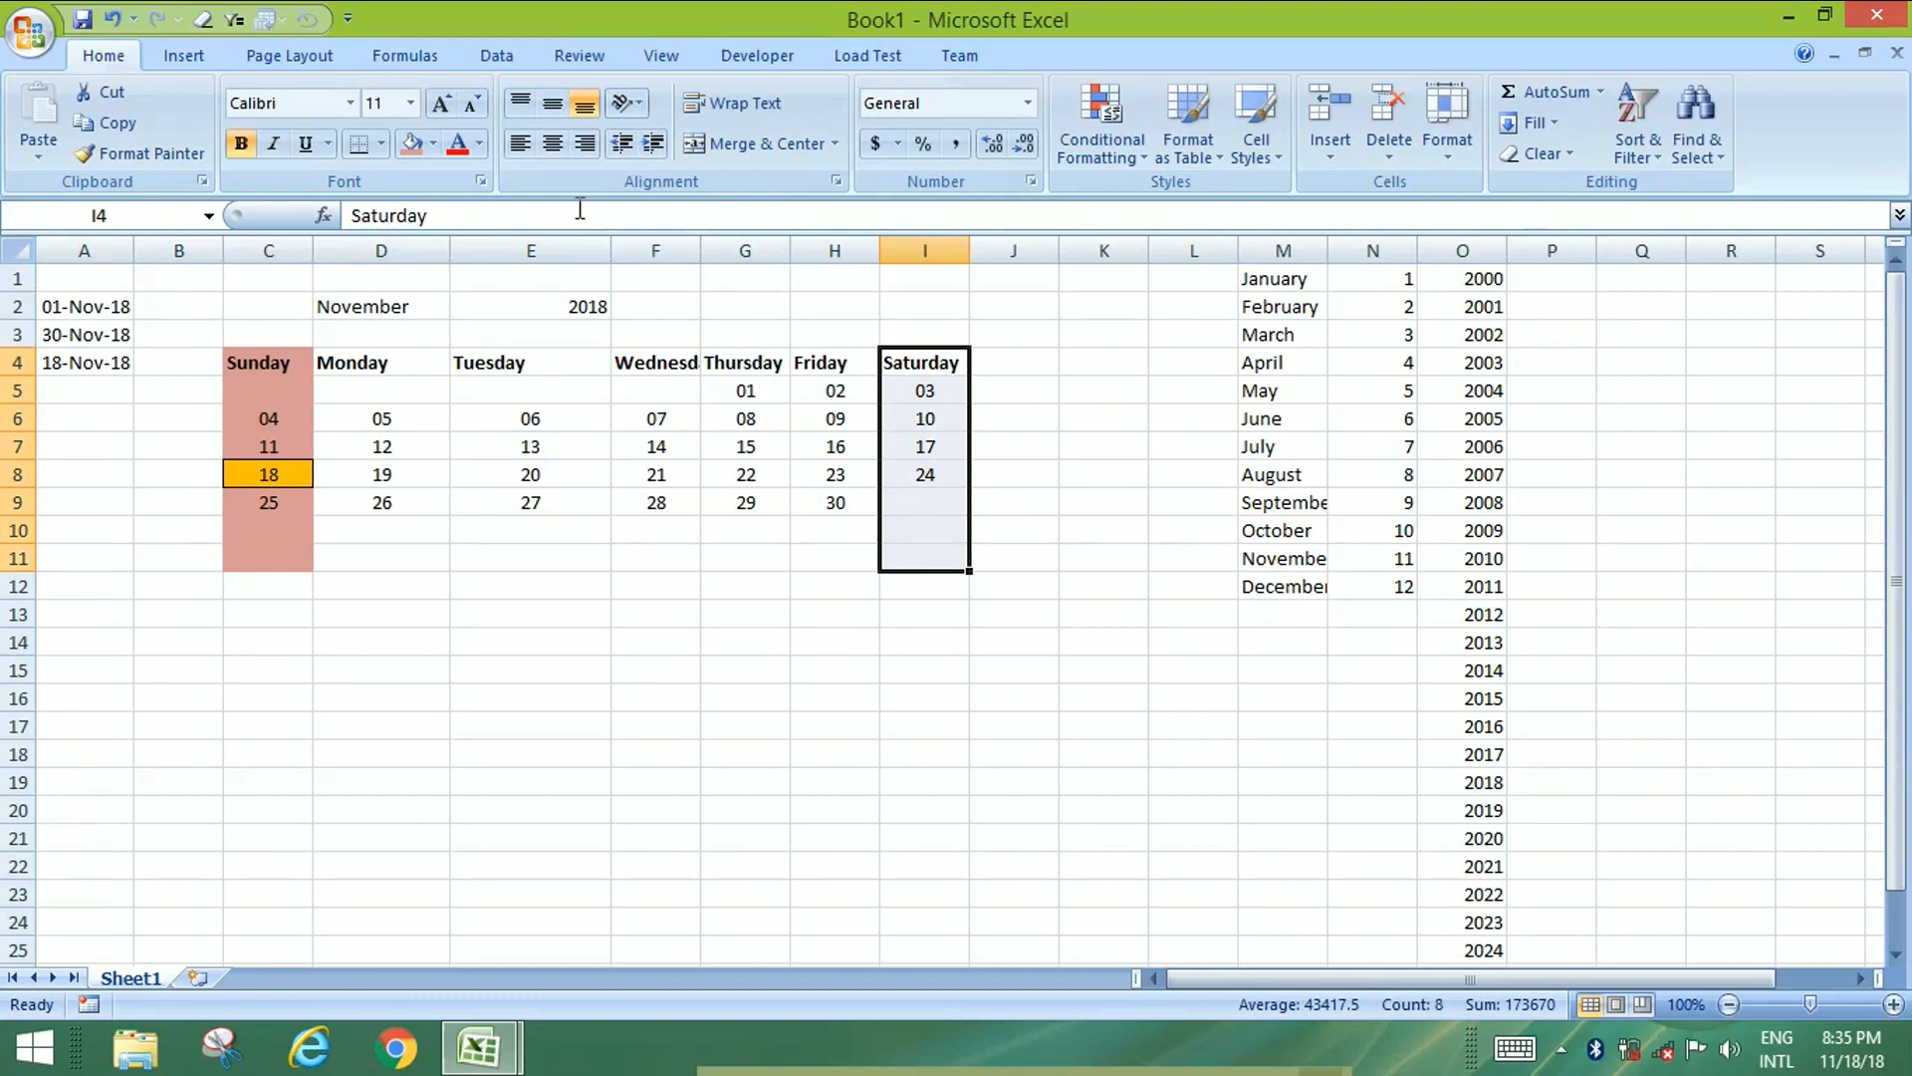
left_click(412, 142)
Fill the Monday to Friday columns D4:H11 with the olive green theme colour.
left_click_drag(398, 361, 836, 559)
left_click(435, 145)
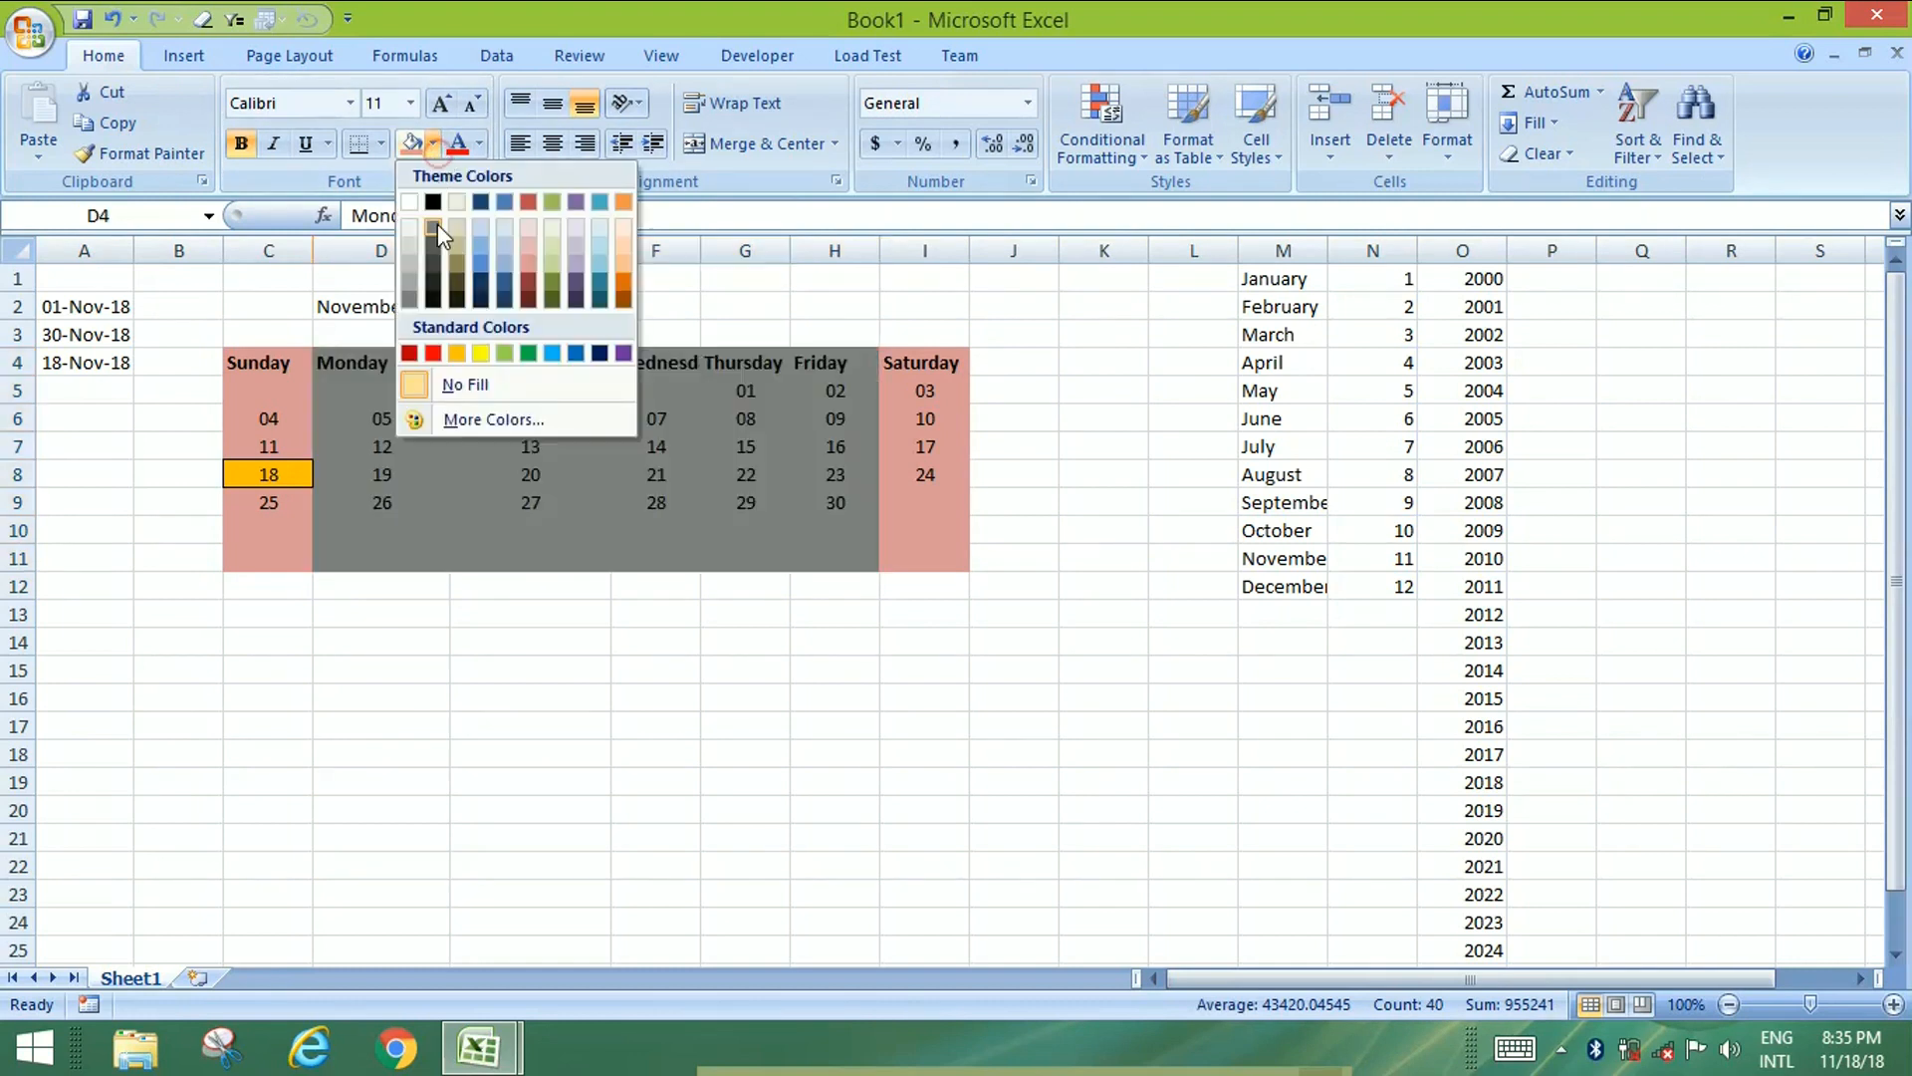
left_click(548, 202)
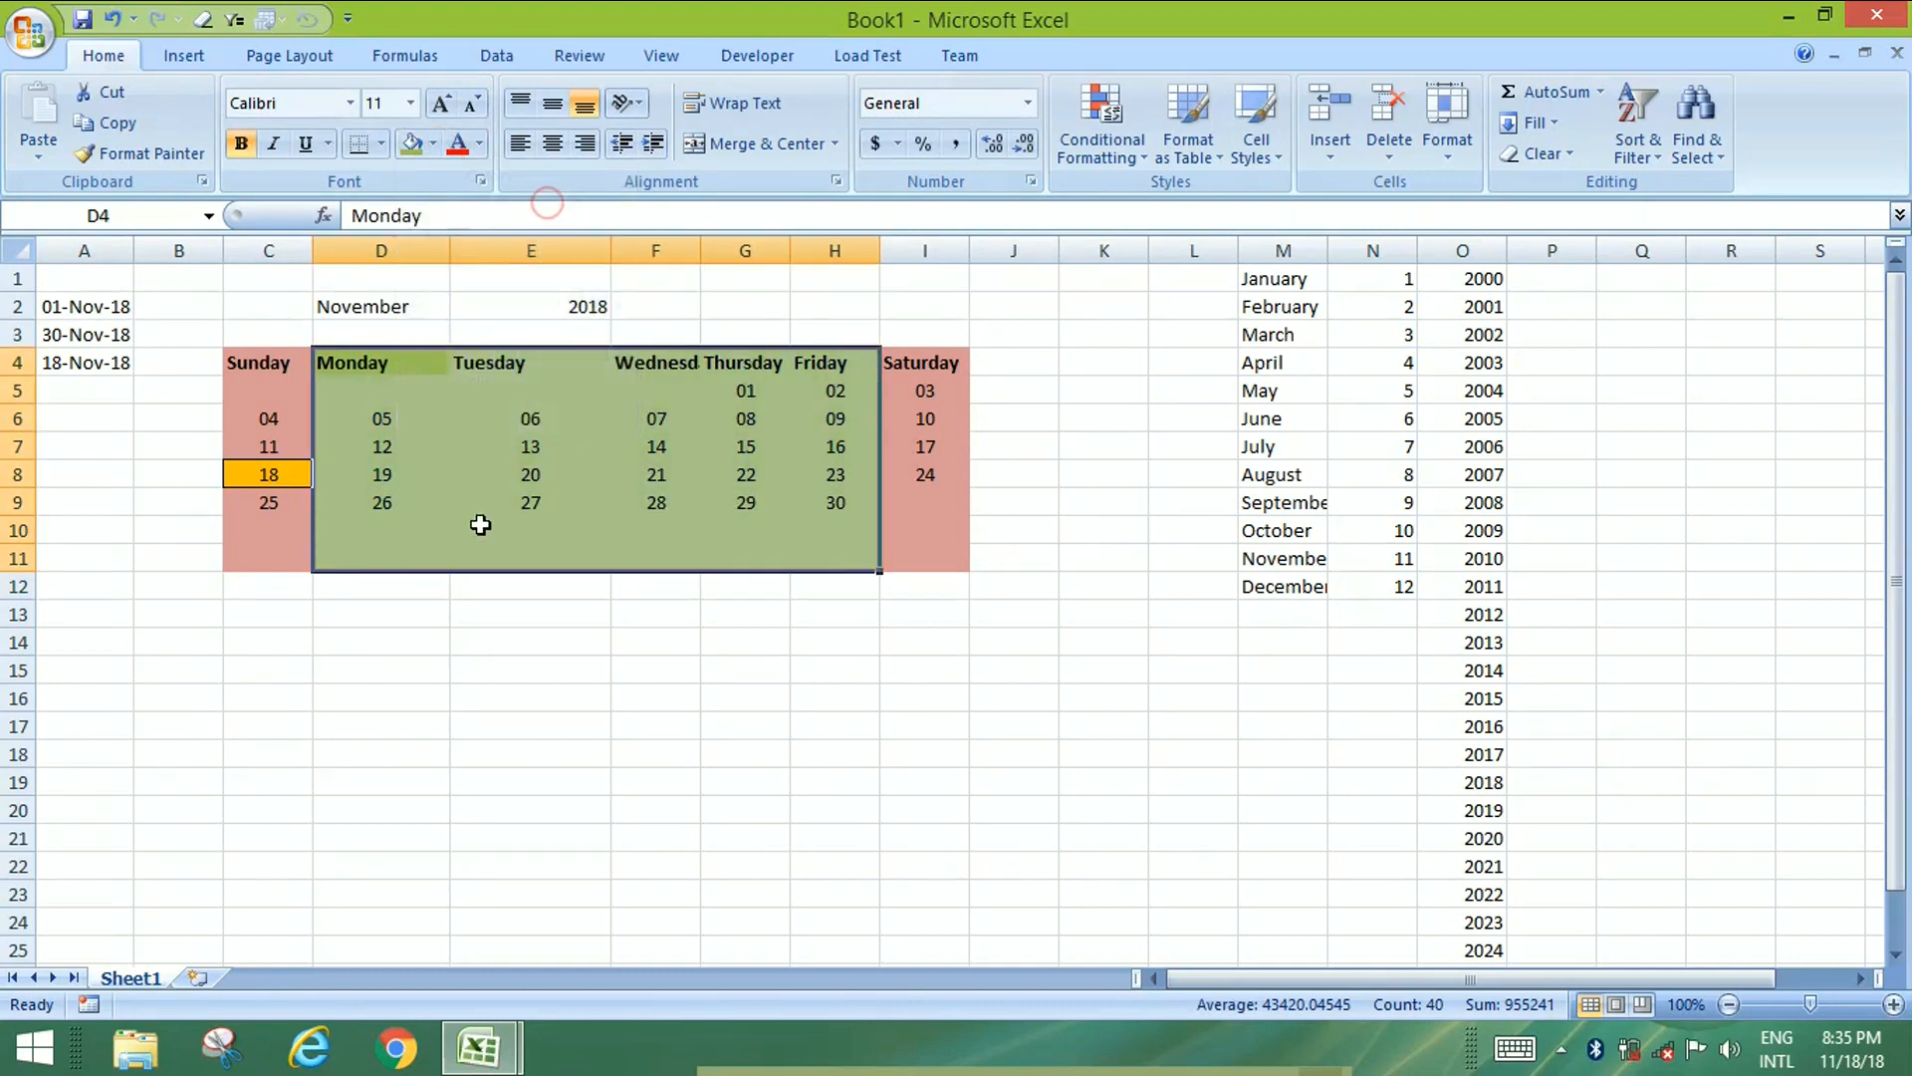
Apply all borders to the whole calendar C4:I11 and centre its contents horizontally.
left_click_drag(269, 363, 915, 558)
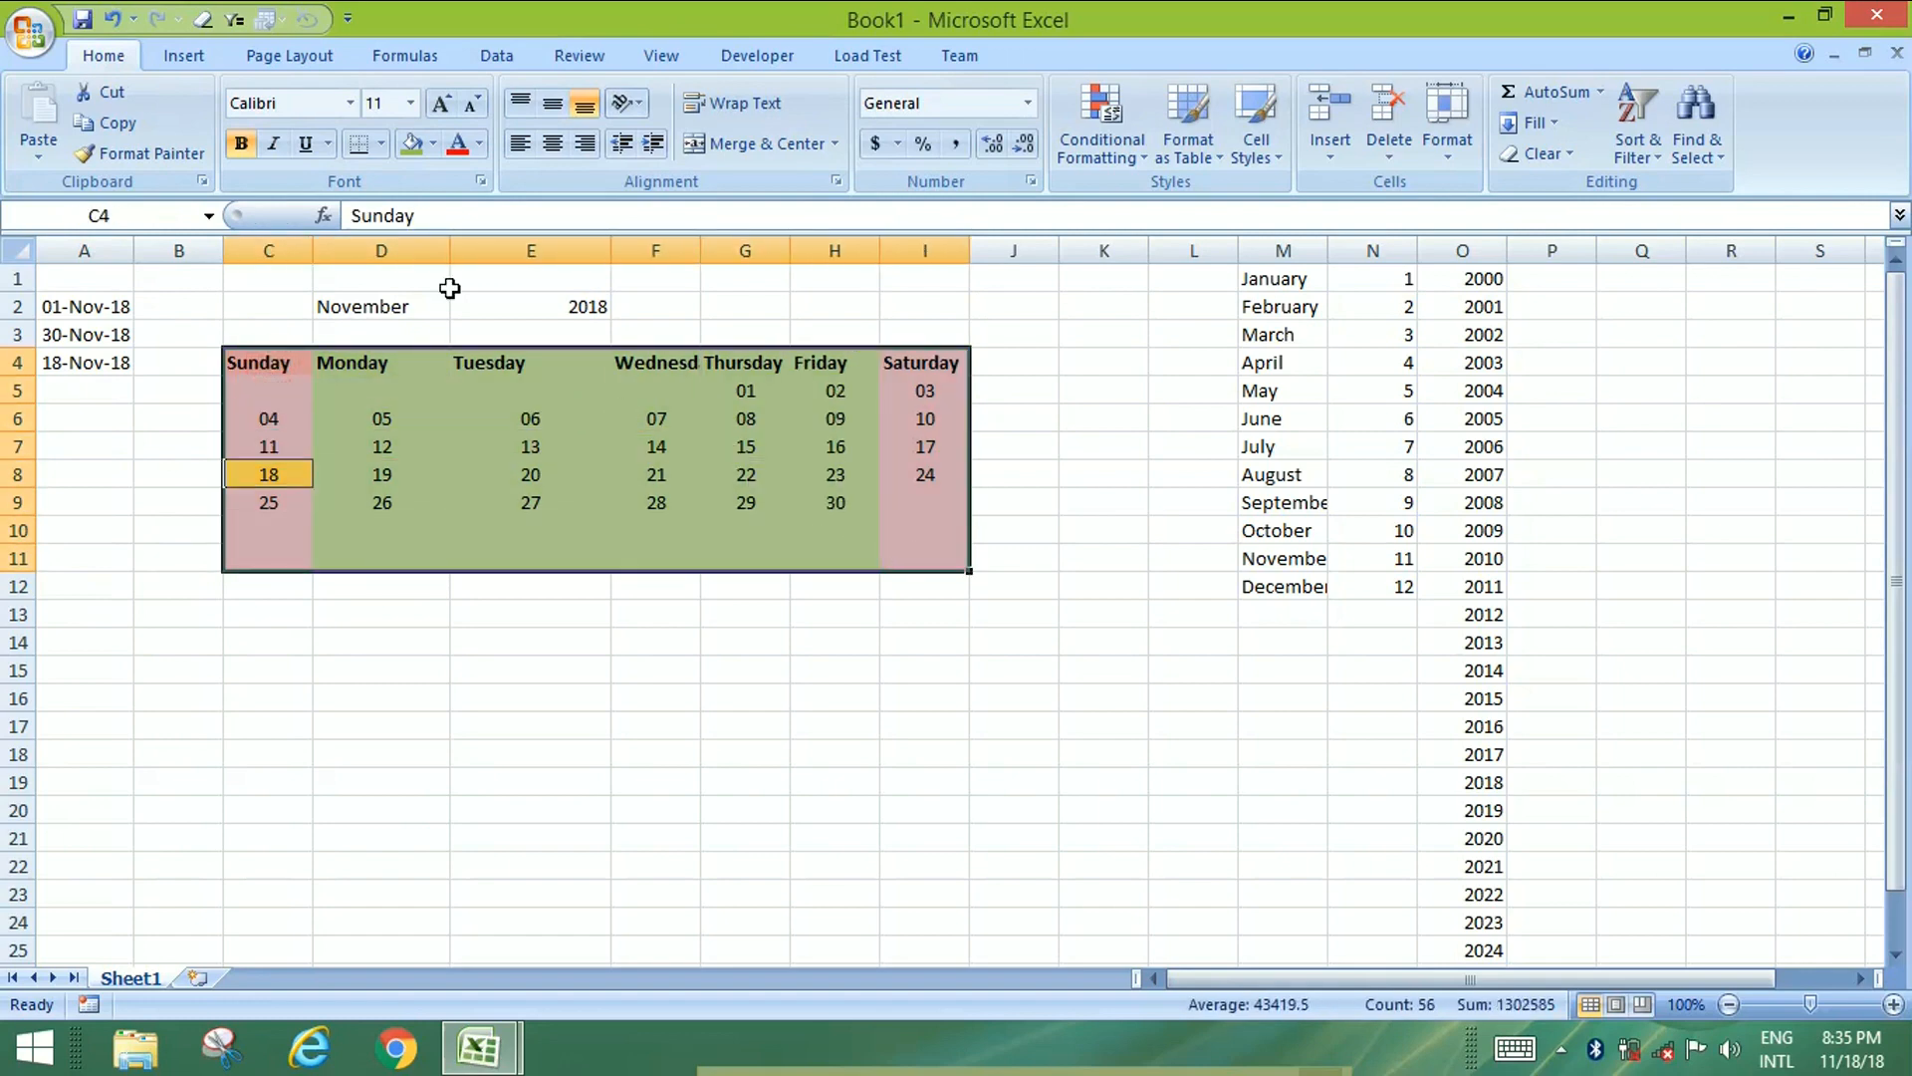
left_click(382, 146)
left_click(398, 373)
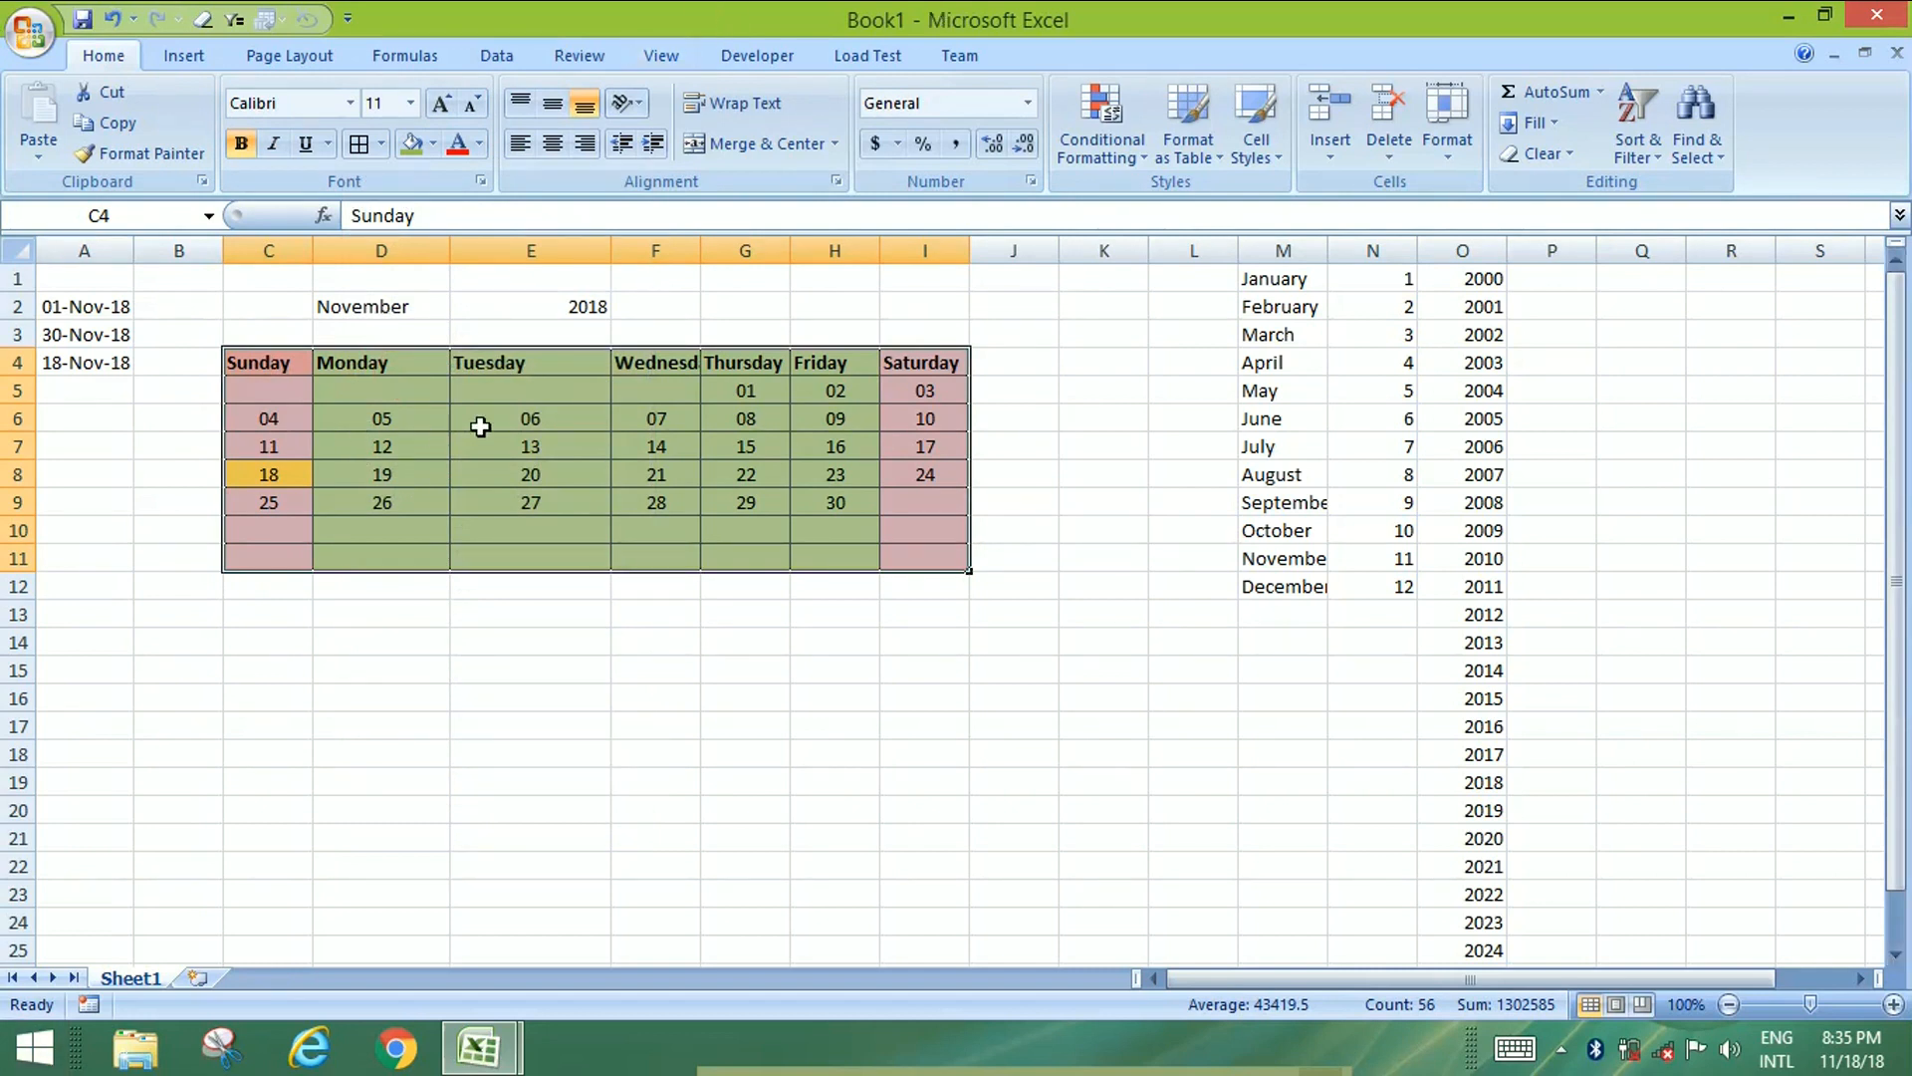
left_click(553, 144)
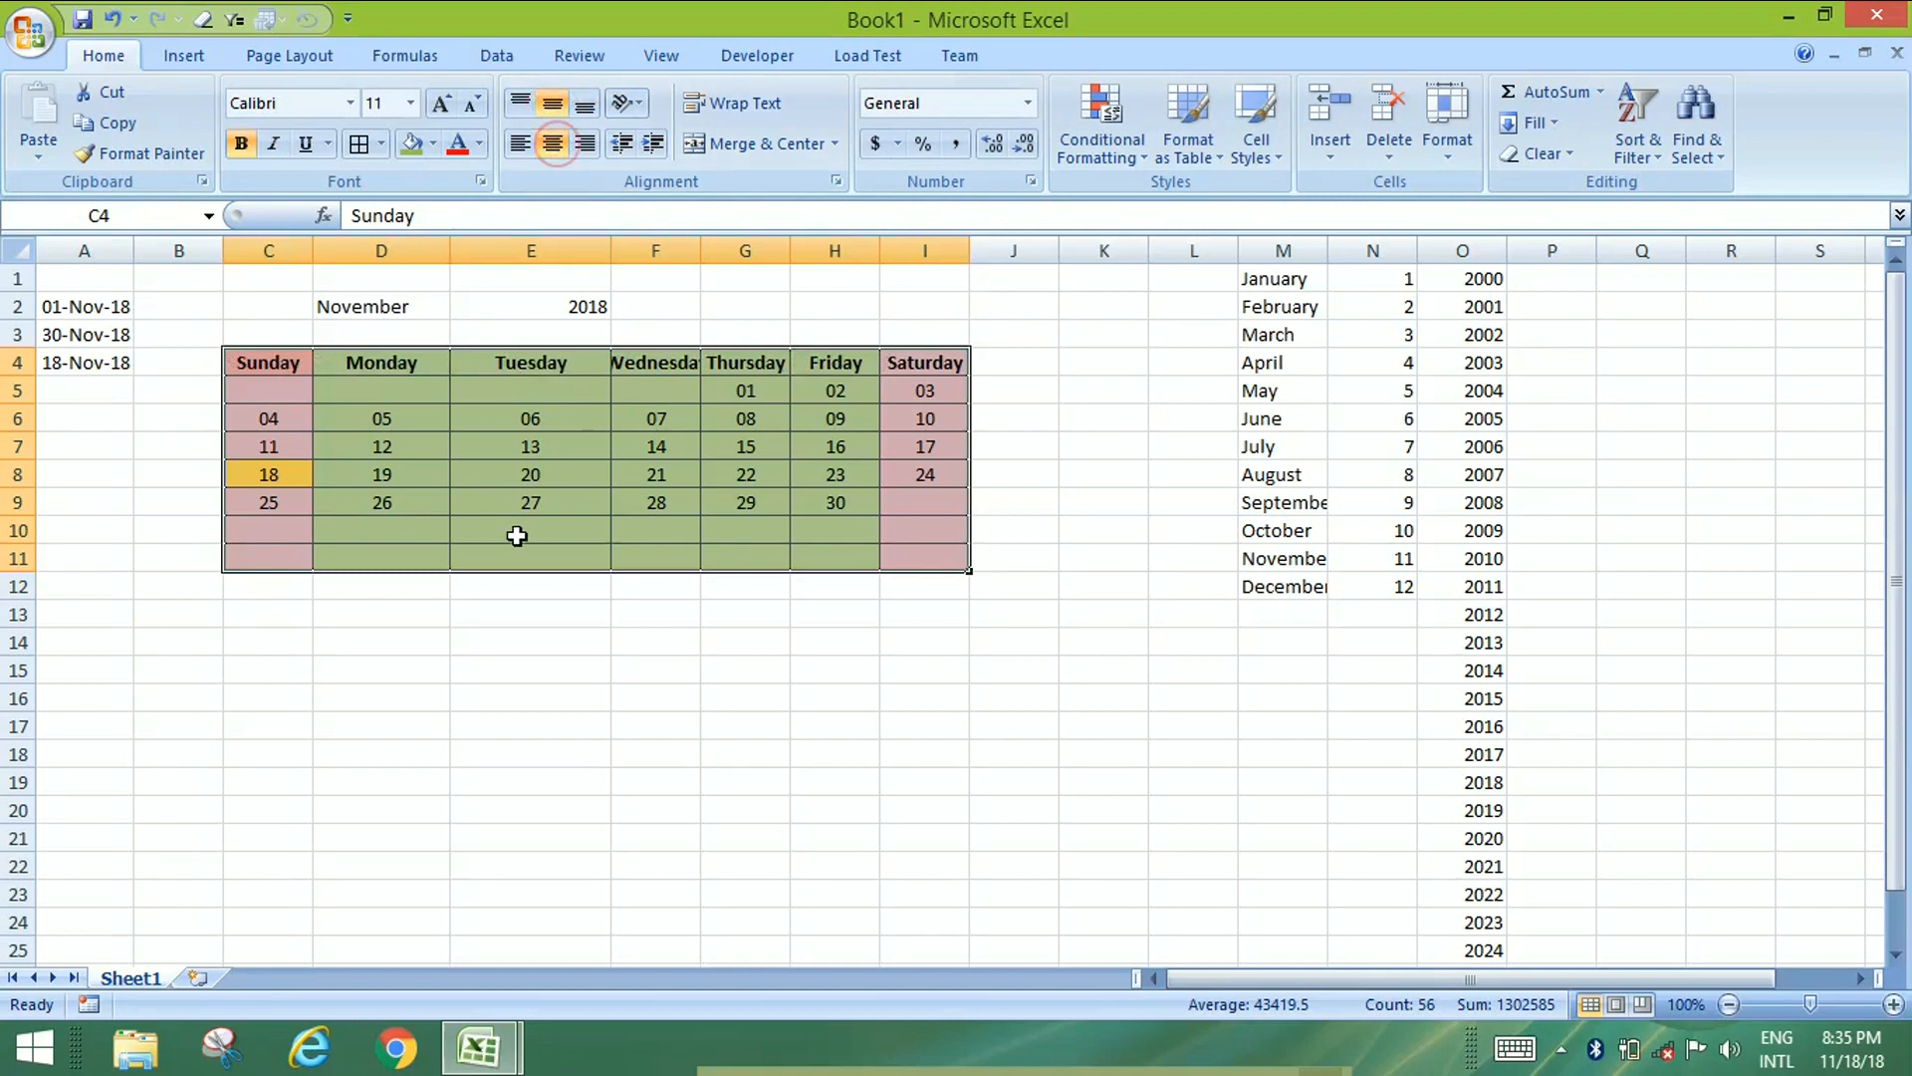
left_click(100, 249)
Fill the month cell D2 with light grey and the year cell E2 with a darker grey.
left_click(404, 311)
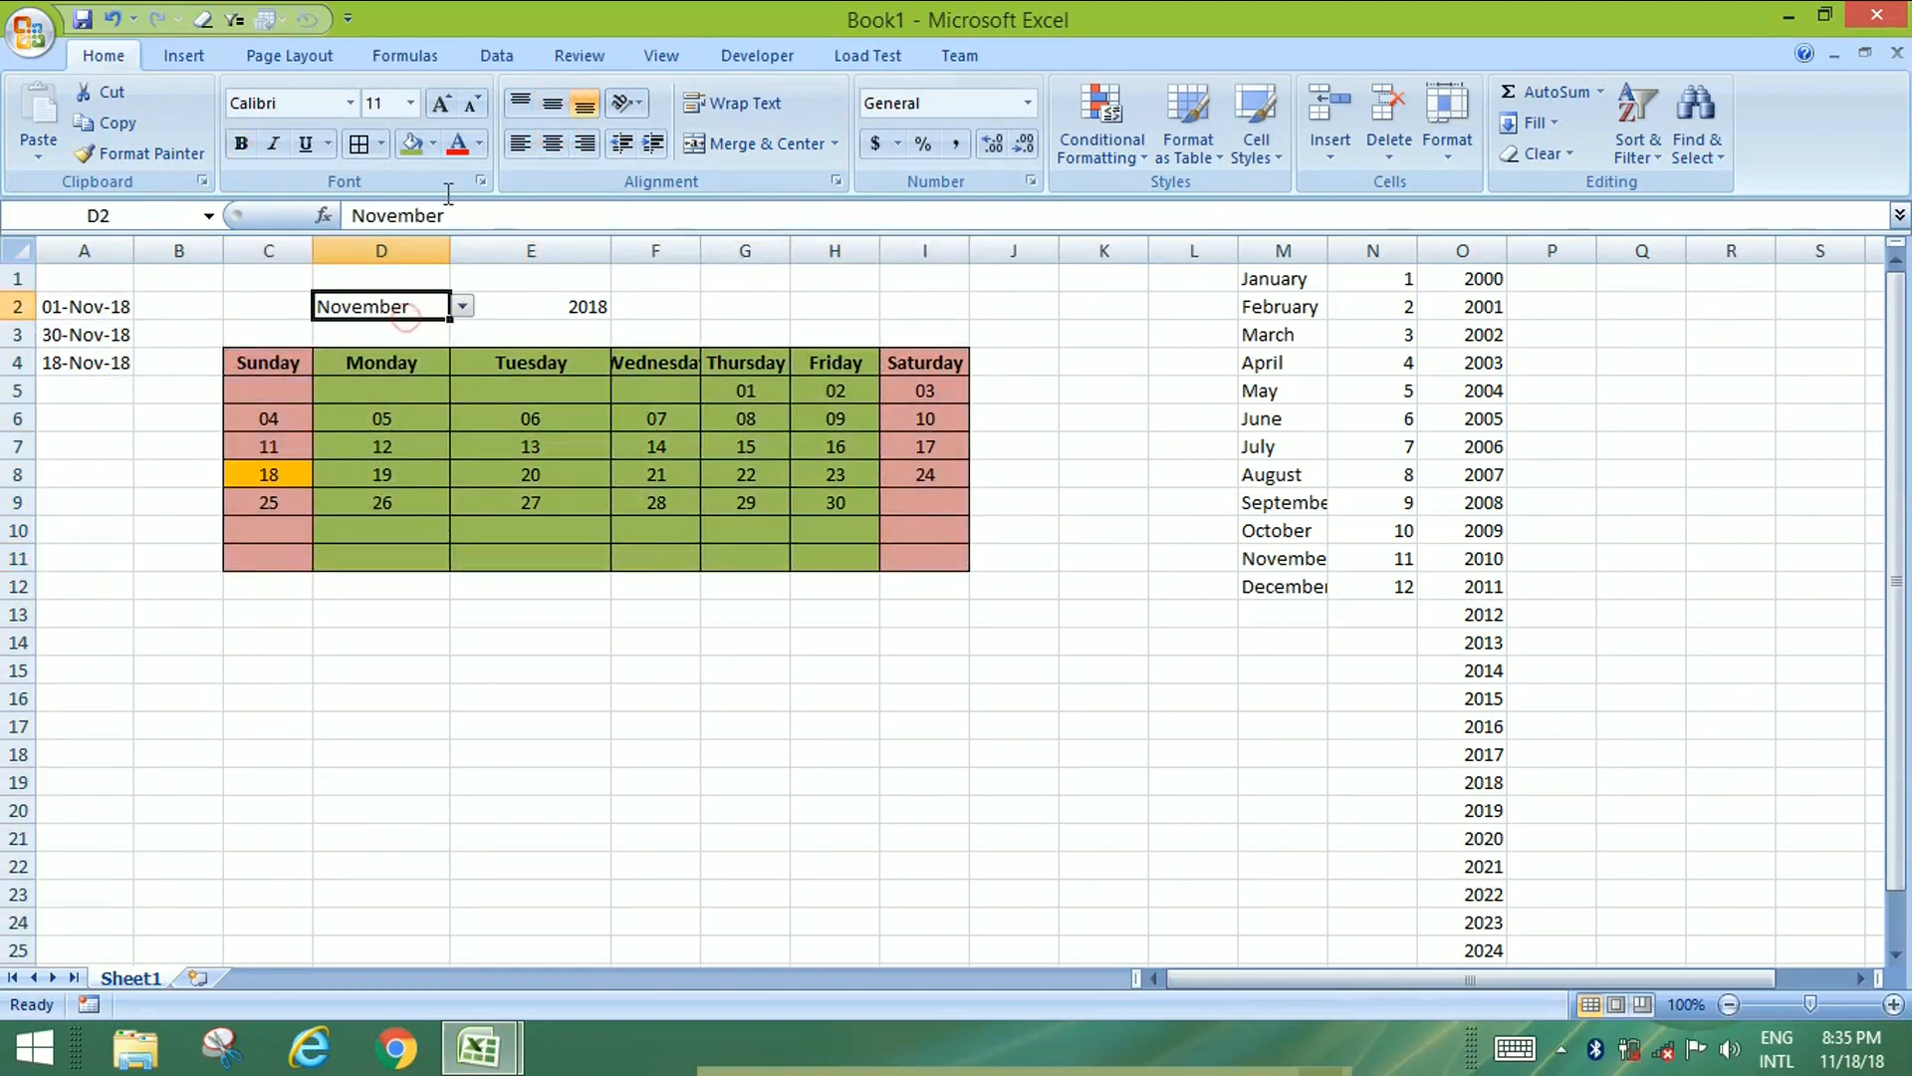
left_click(435, 146)
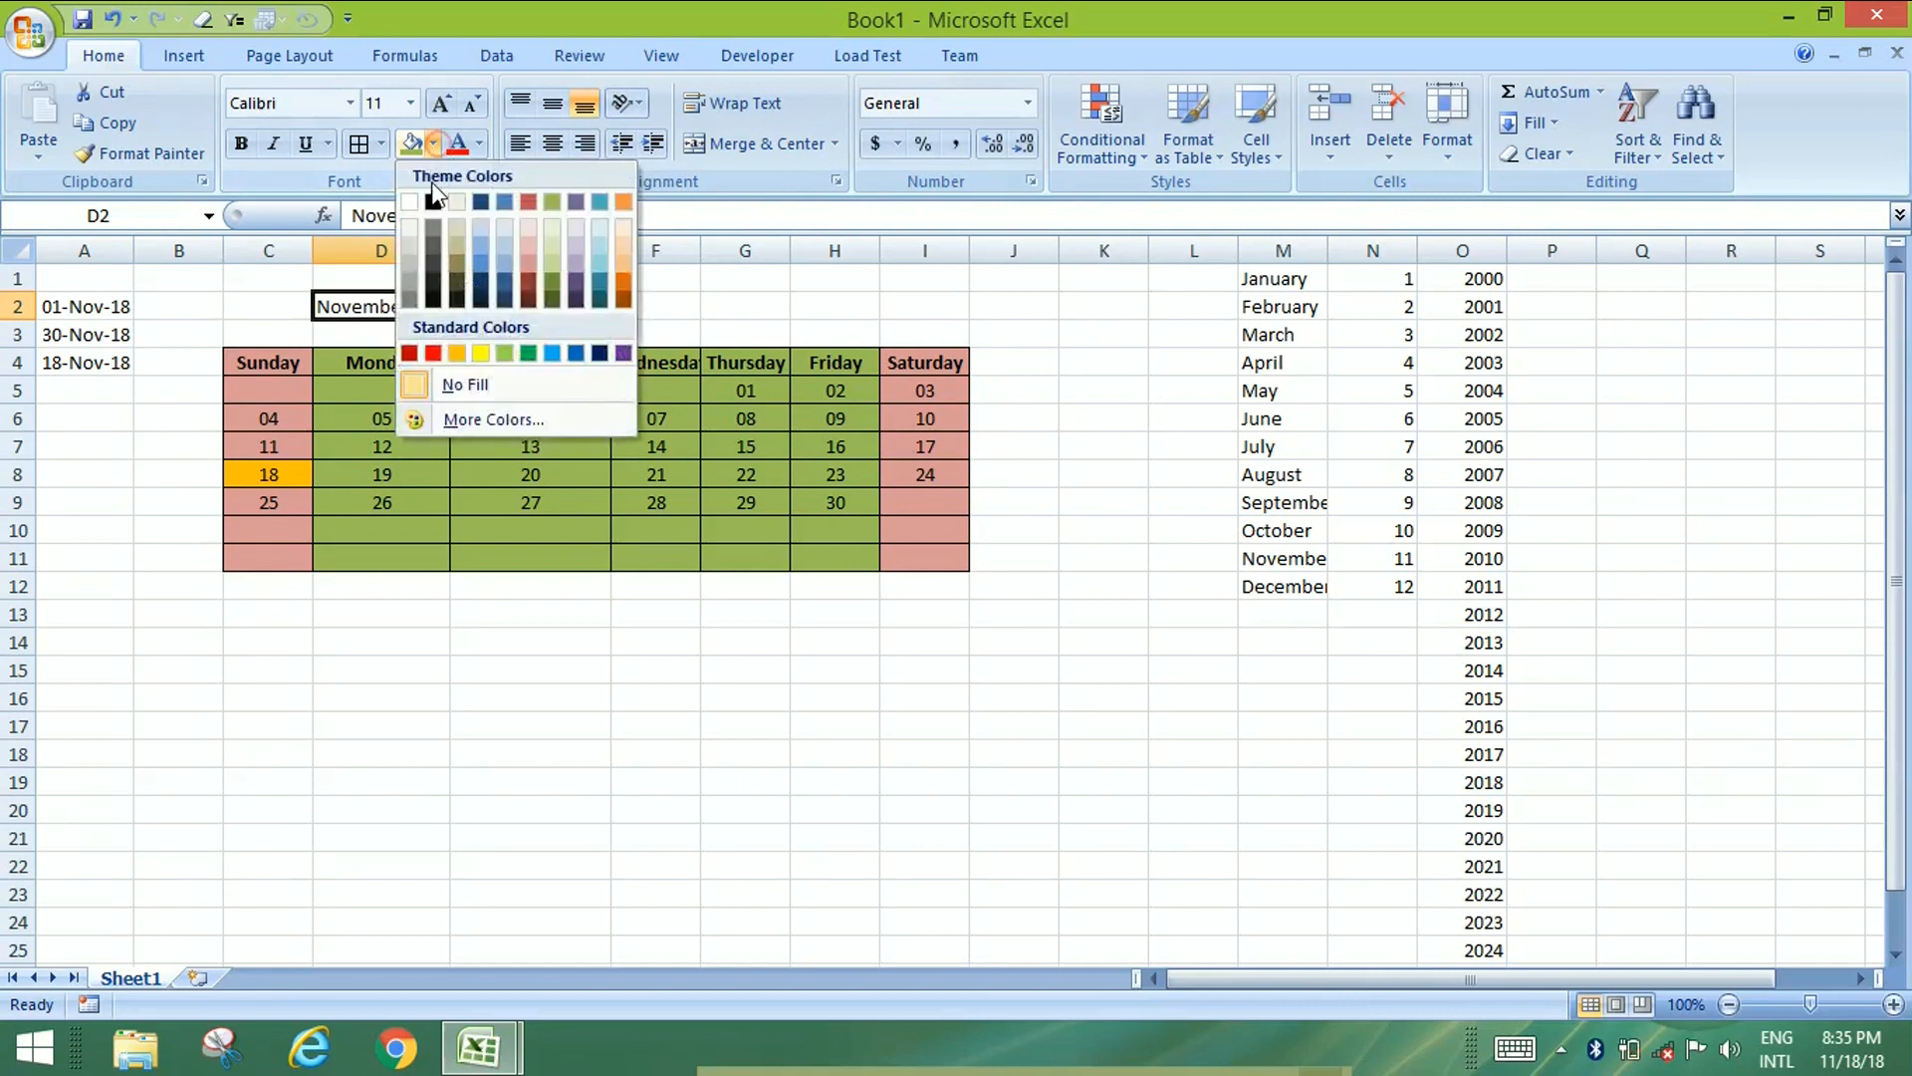
left_click(408, 247)
left_click(482, 304)
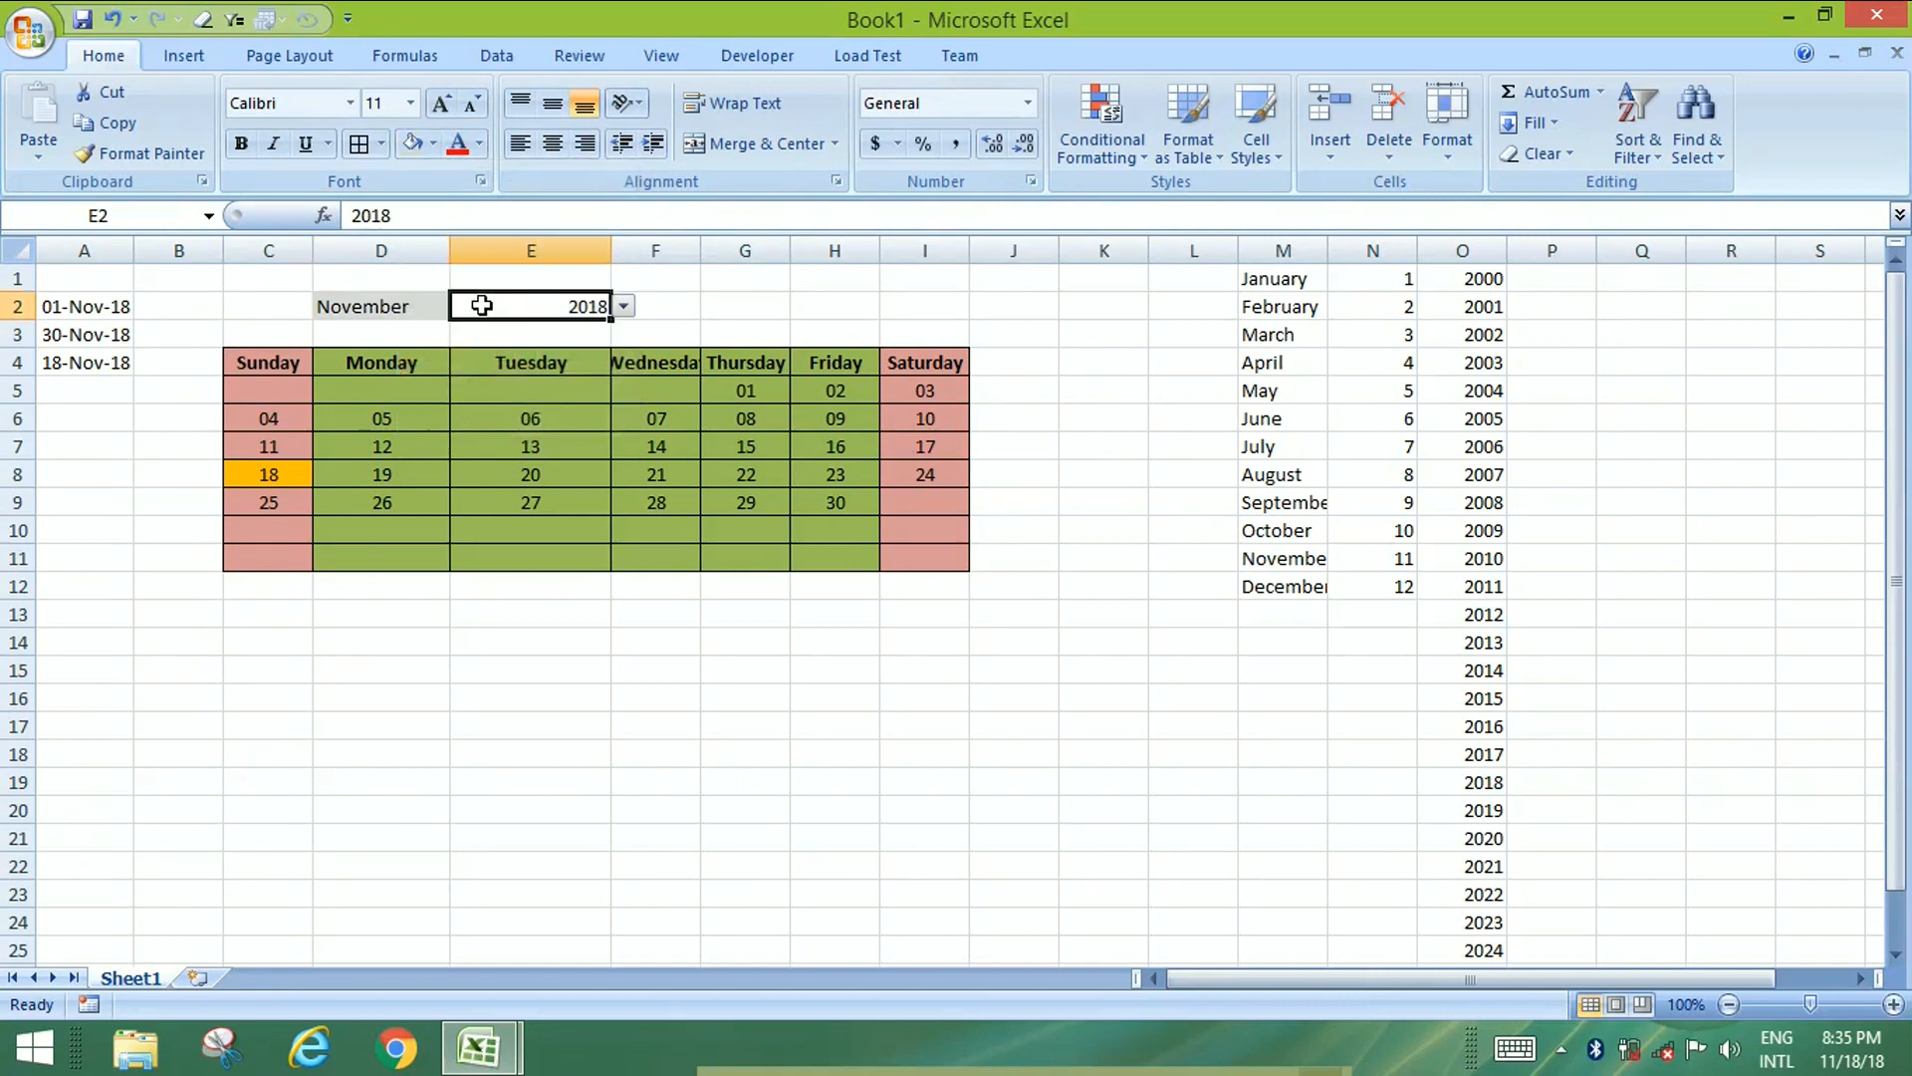
left_click(434, 146)
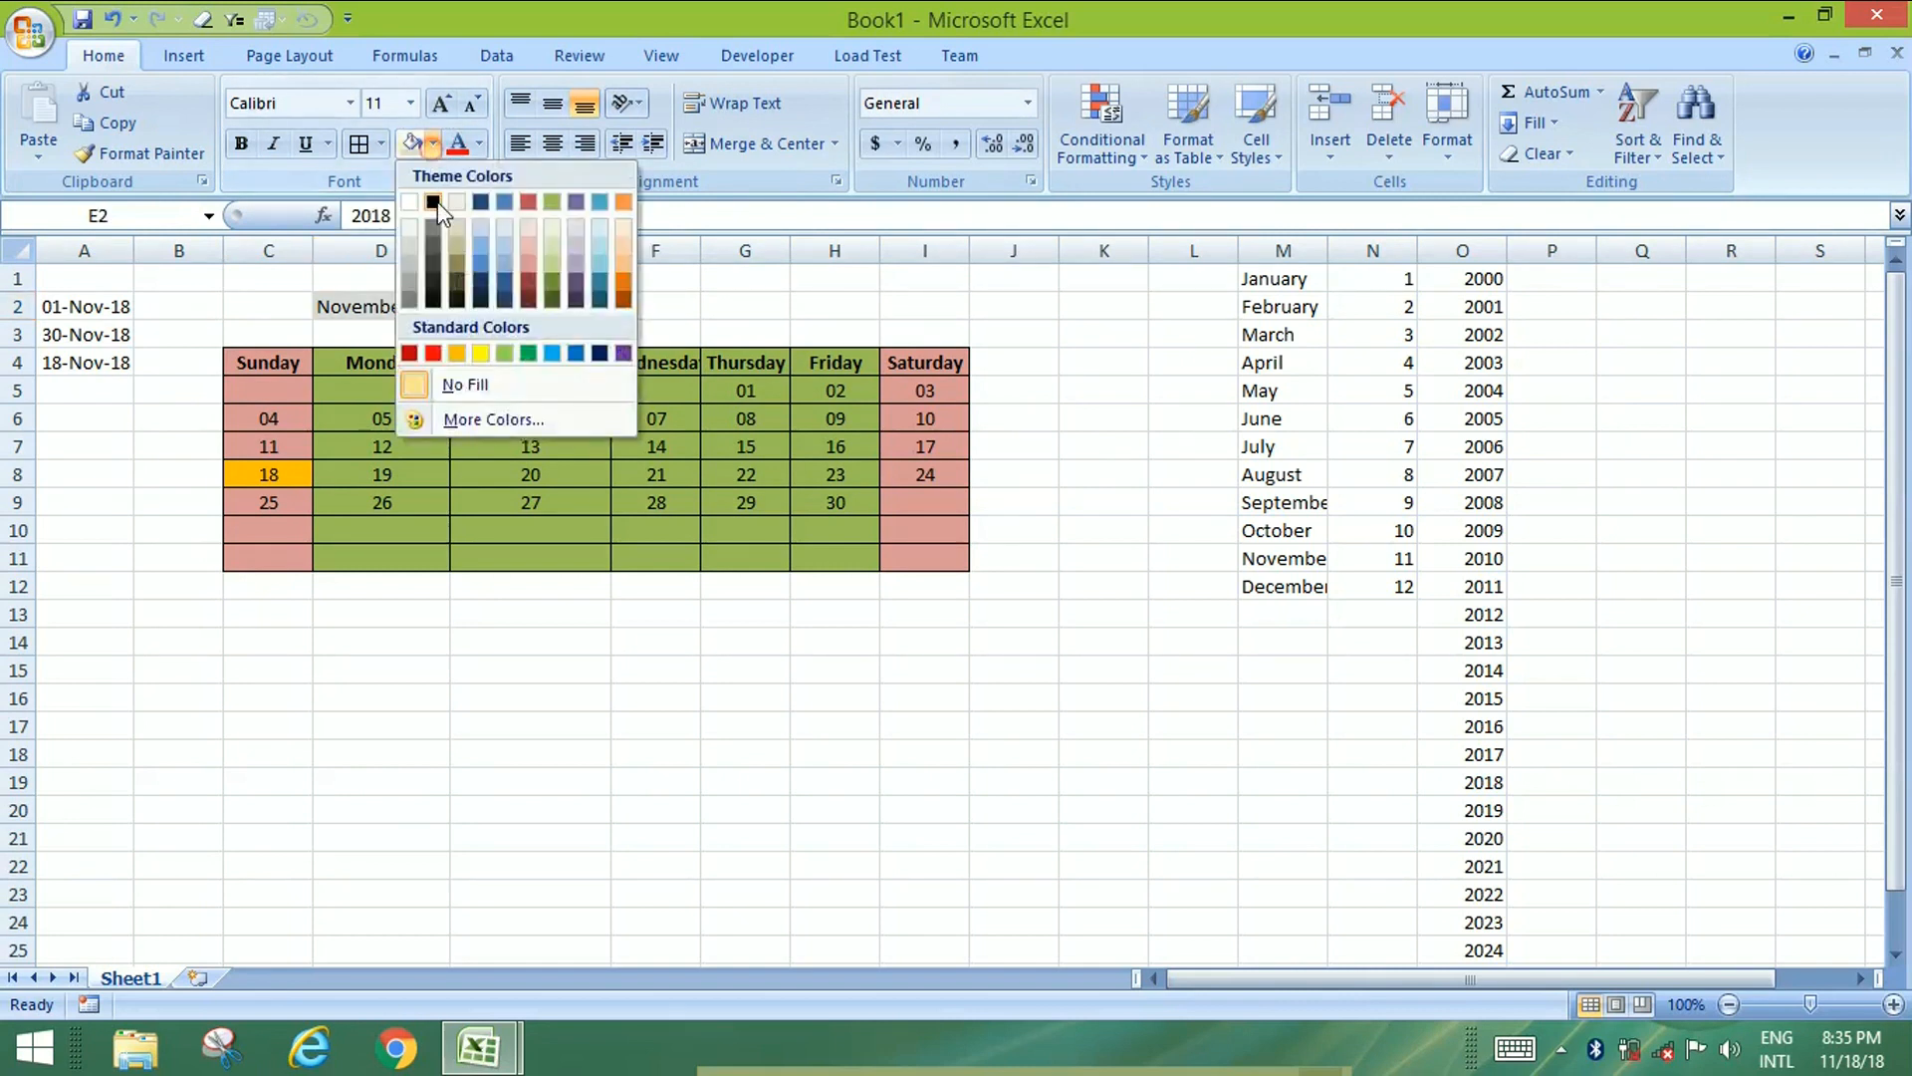
left_click(408, 284)
Centre the month and year cells D2:E2 both vertically and horizontally.
left_click(413, 303)
left_click_drag(458, 306, 469, 299)
left_click(552, 102)
left_click(553, 144)
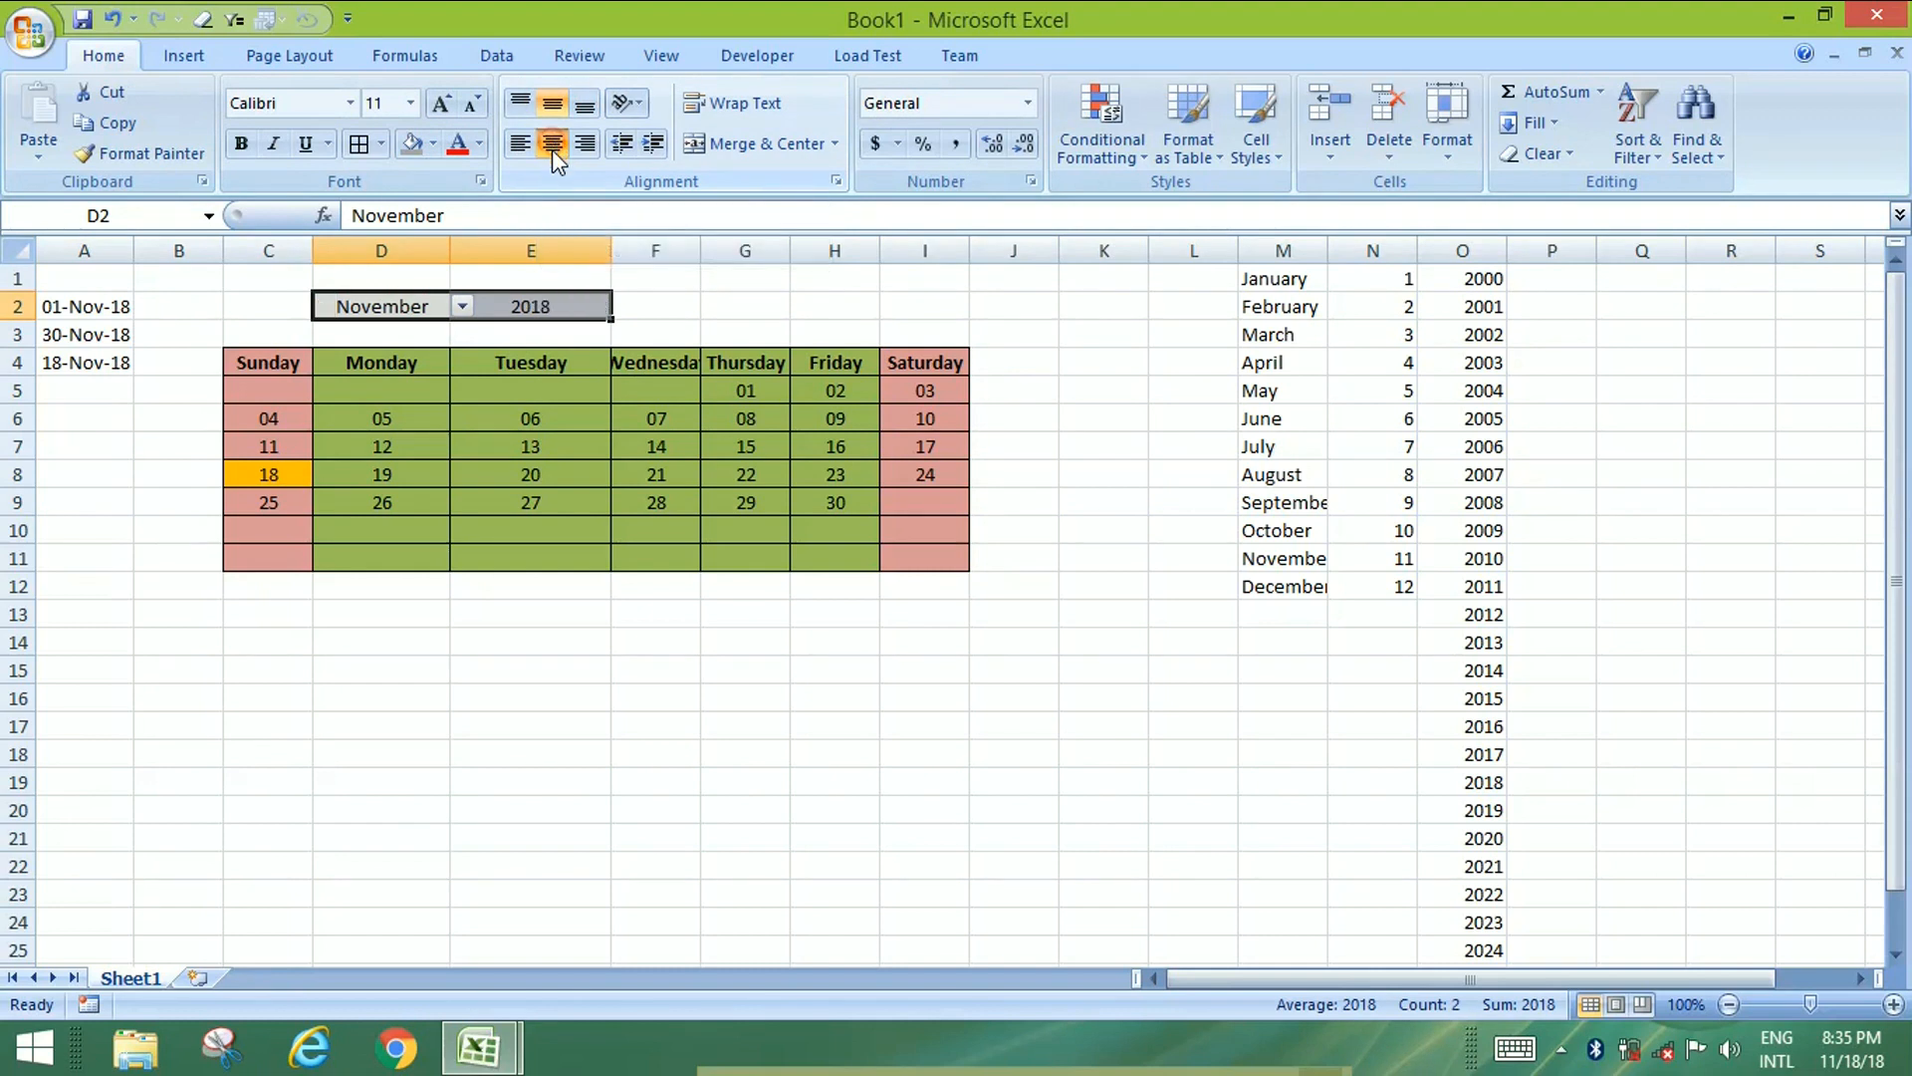
left_click(587, 297)
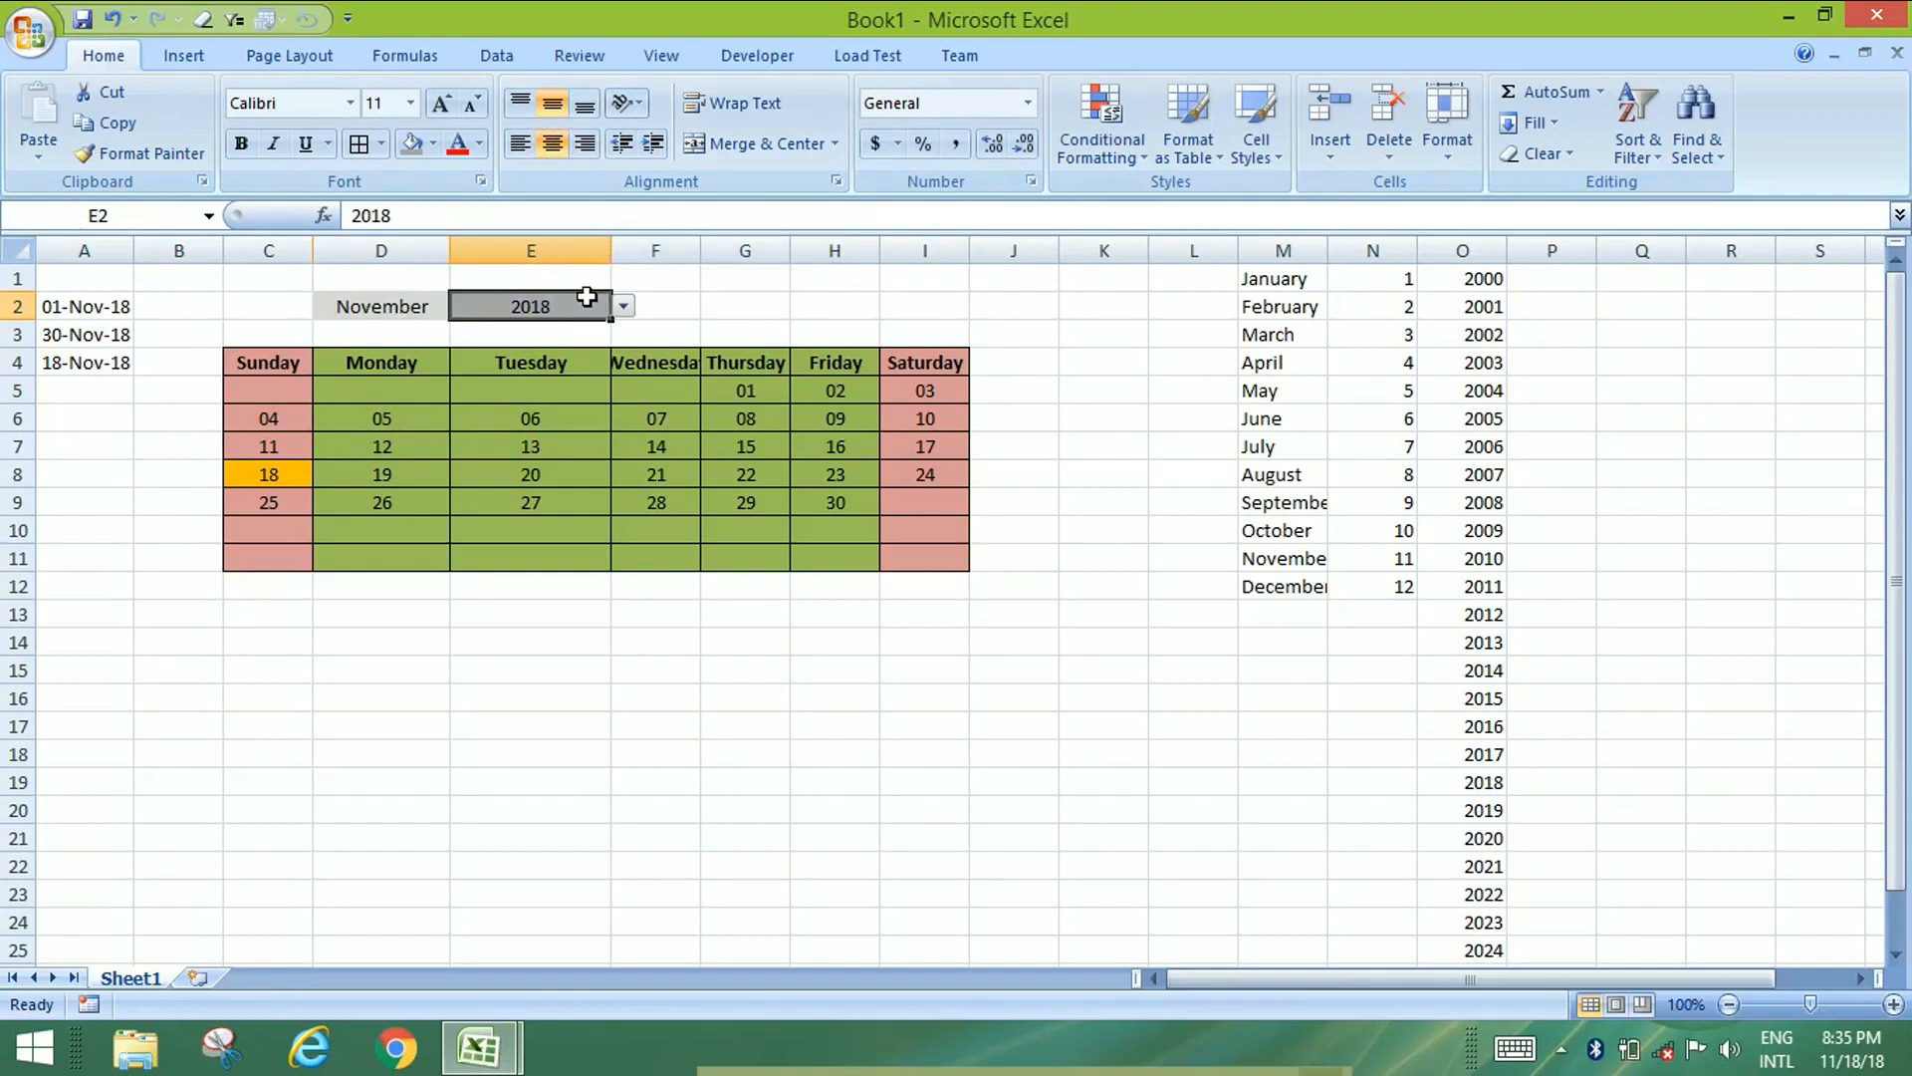
Hide helper column A and the month and year list columns M to O.
left_click(88, 251)
right_click(92, 255)
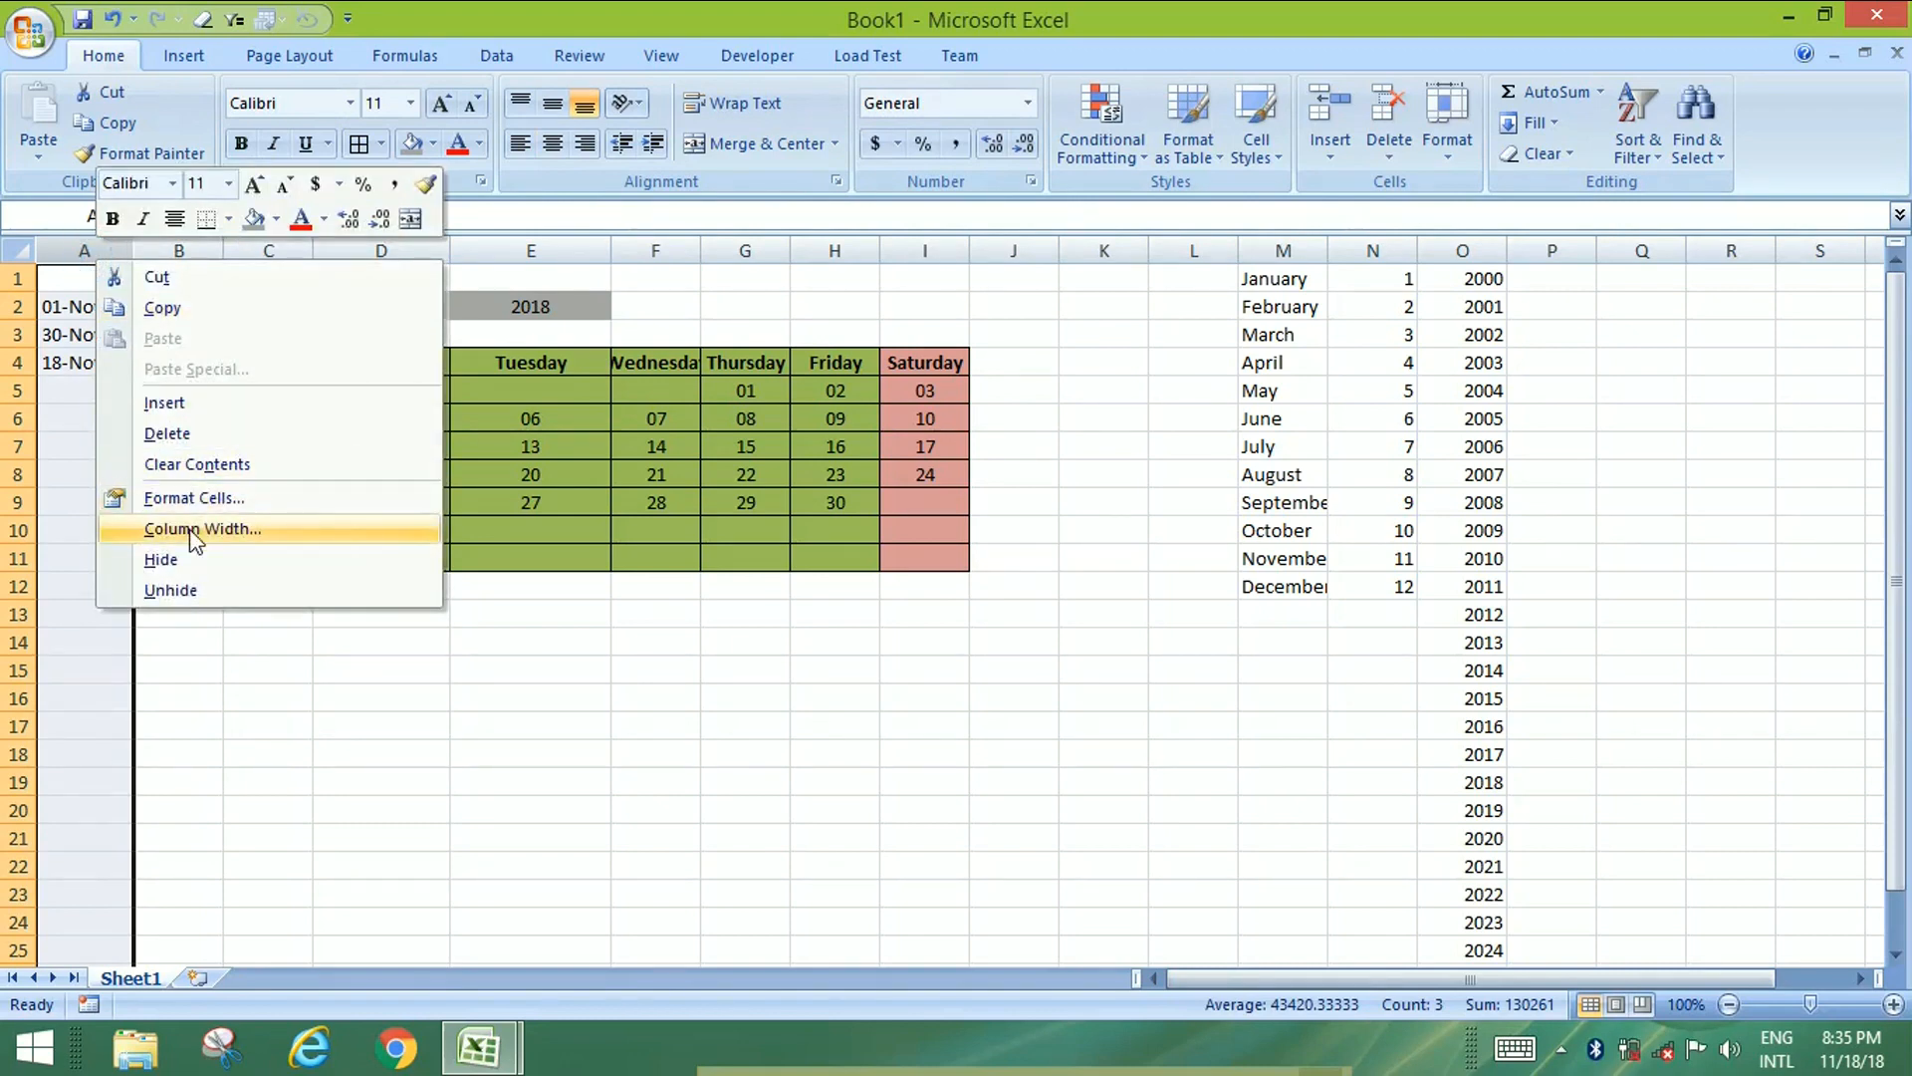
left_click(185, 558)
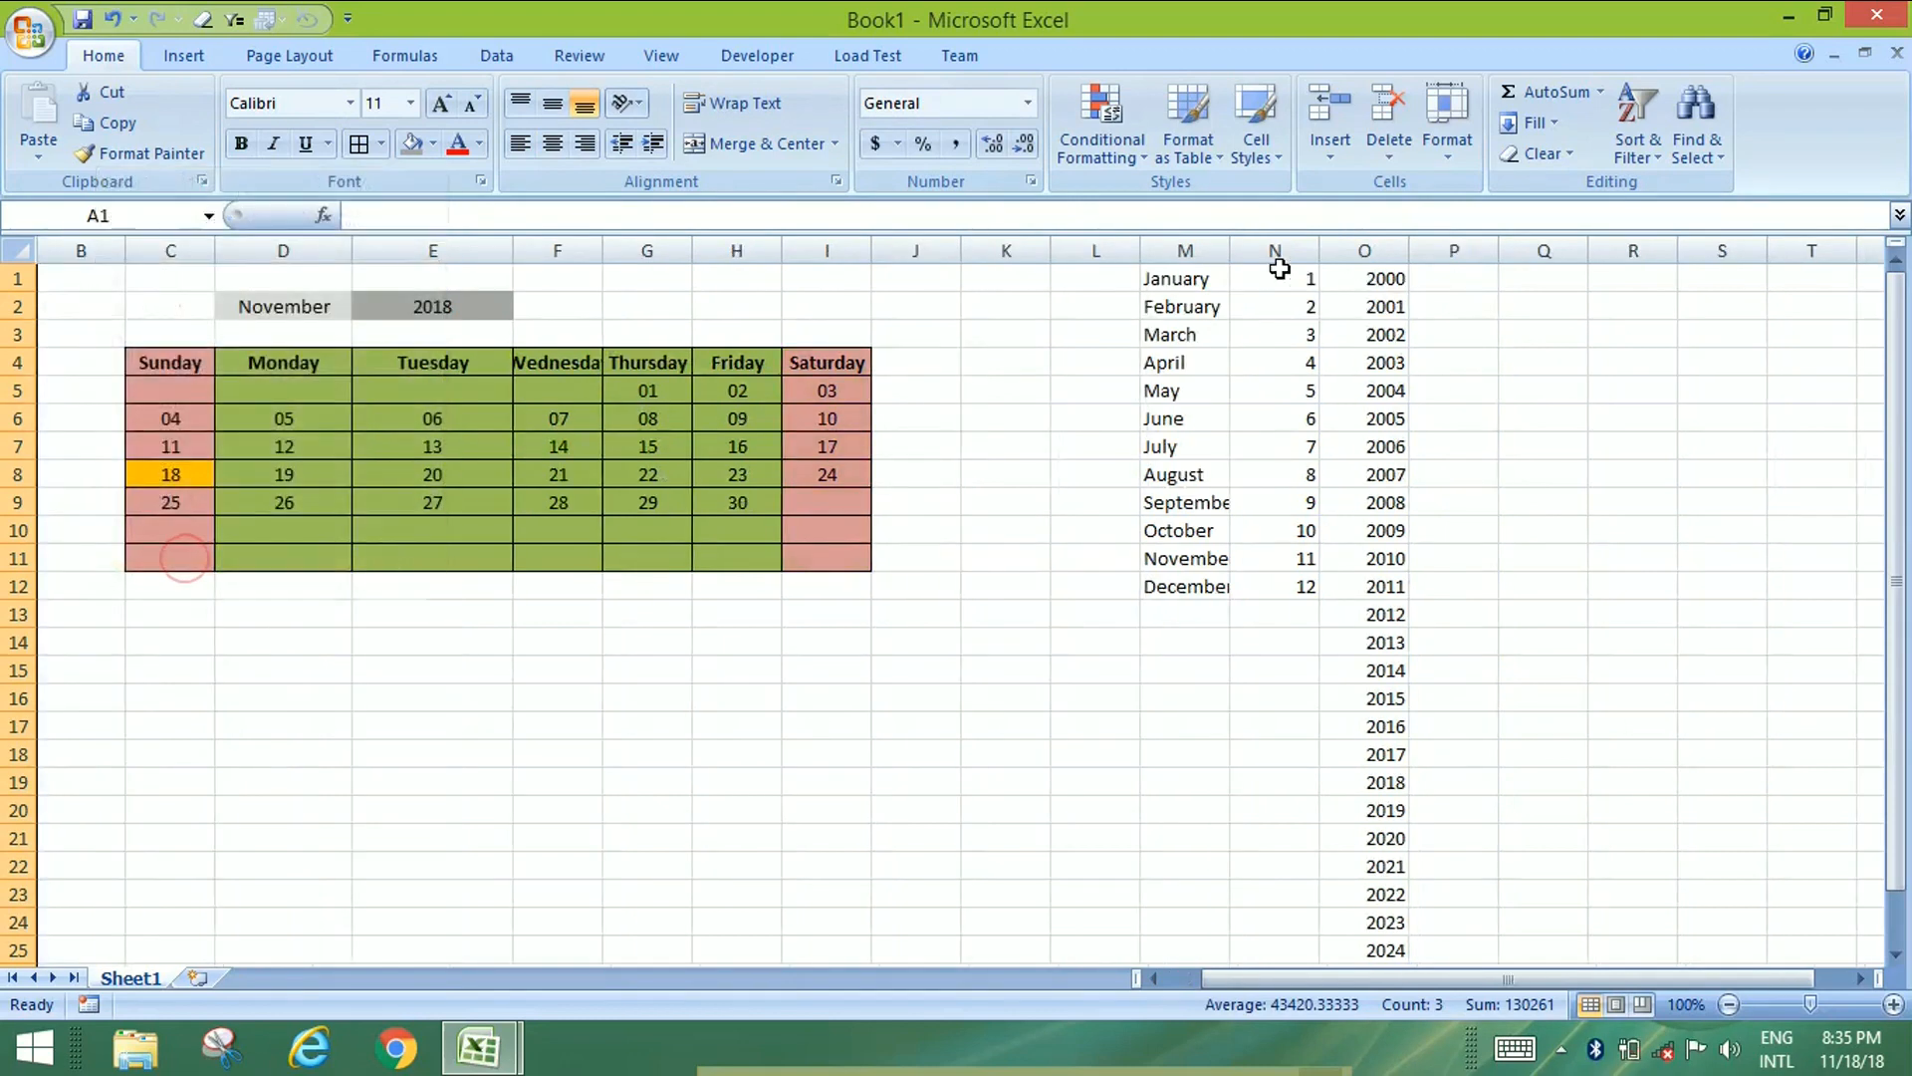
left_click_drag(1191, 250, 1360, 244)
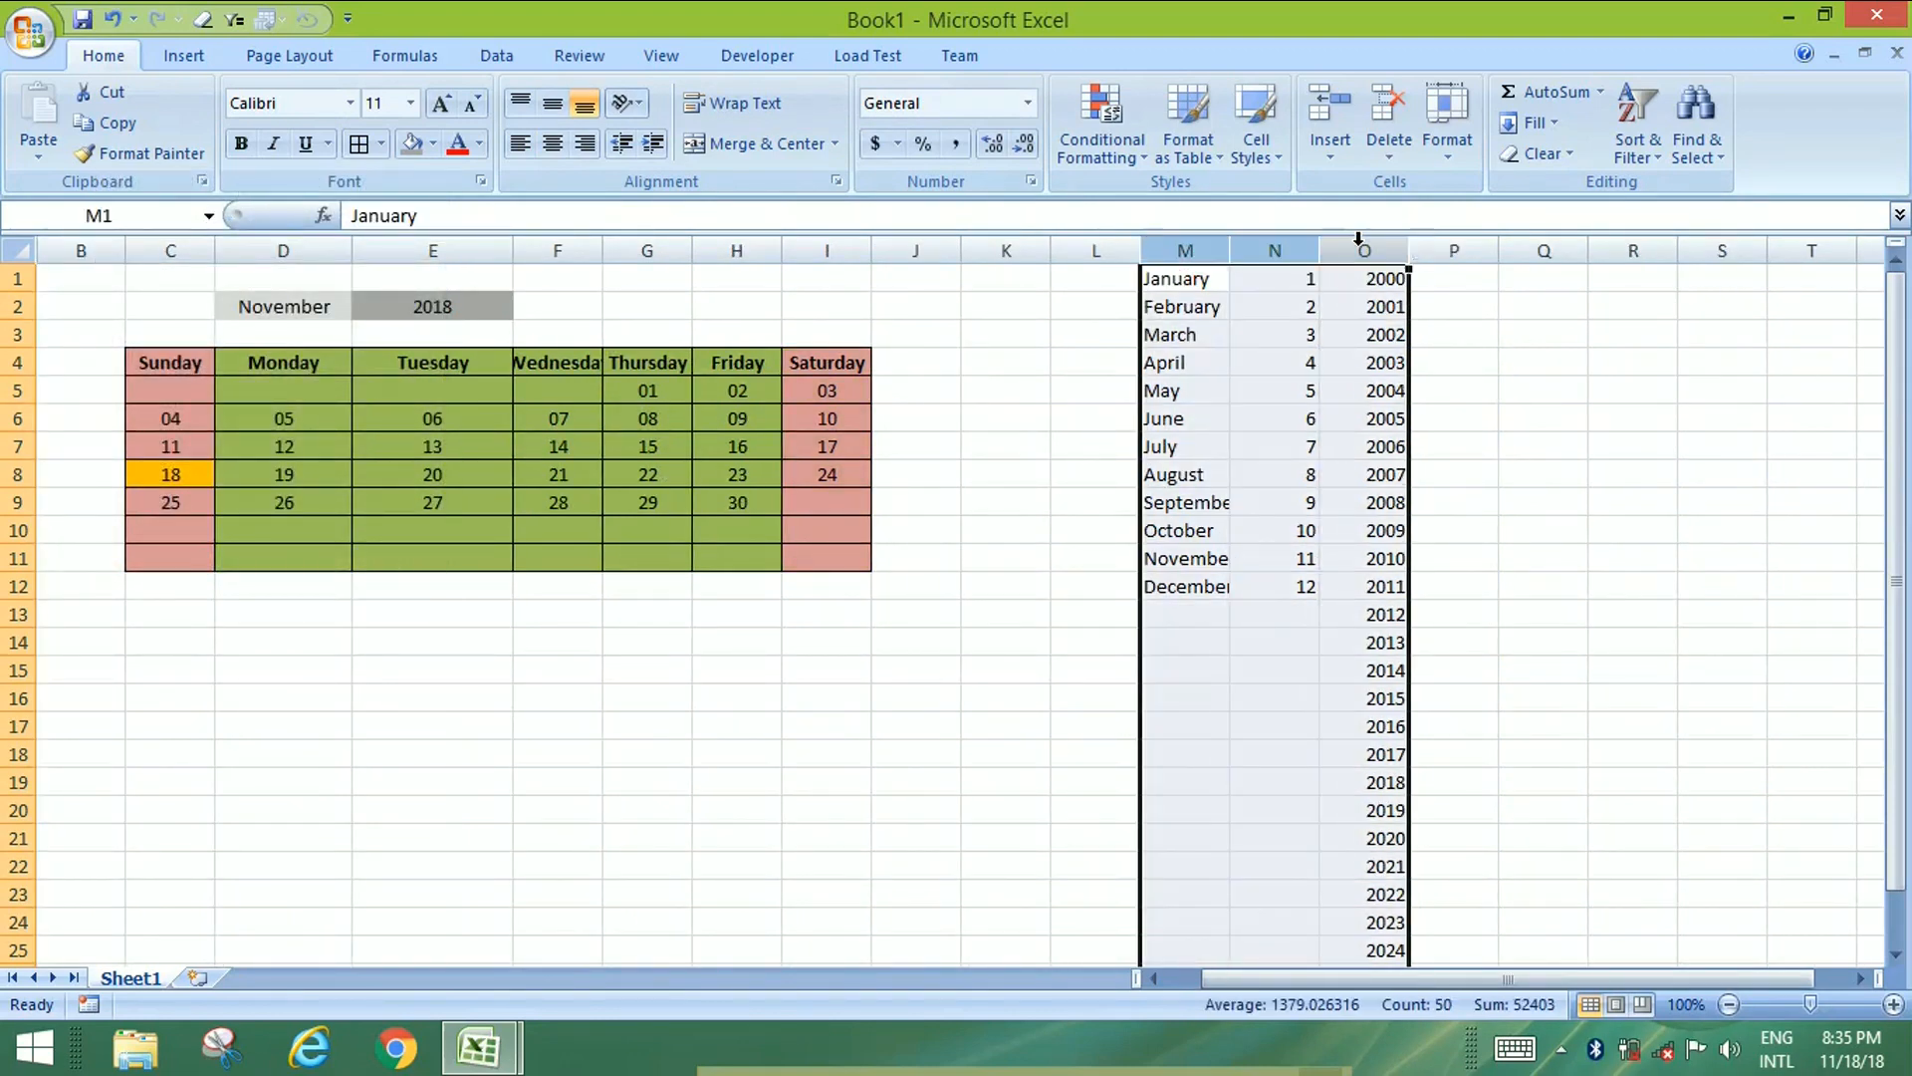
right_click(1357, 247)
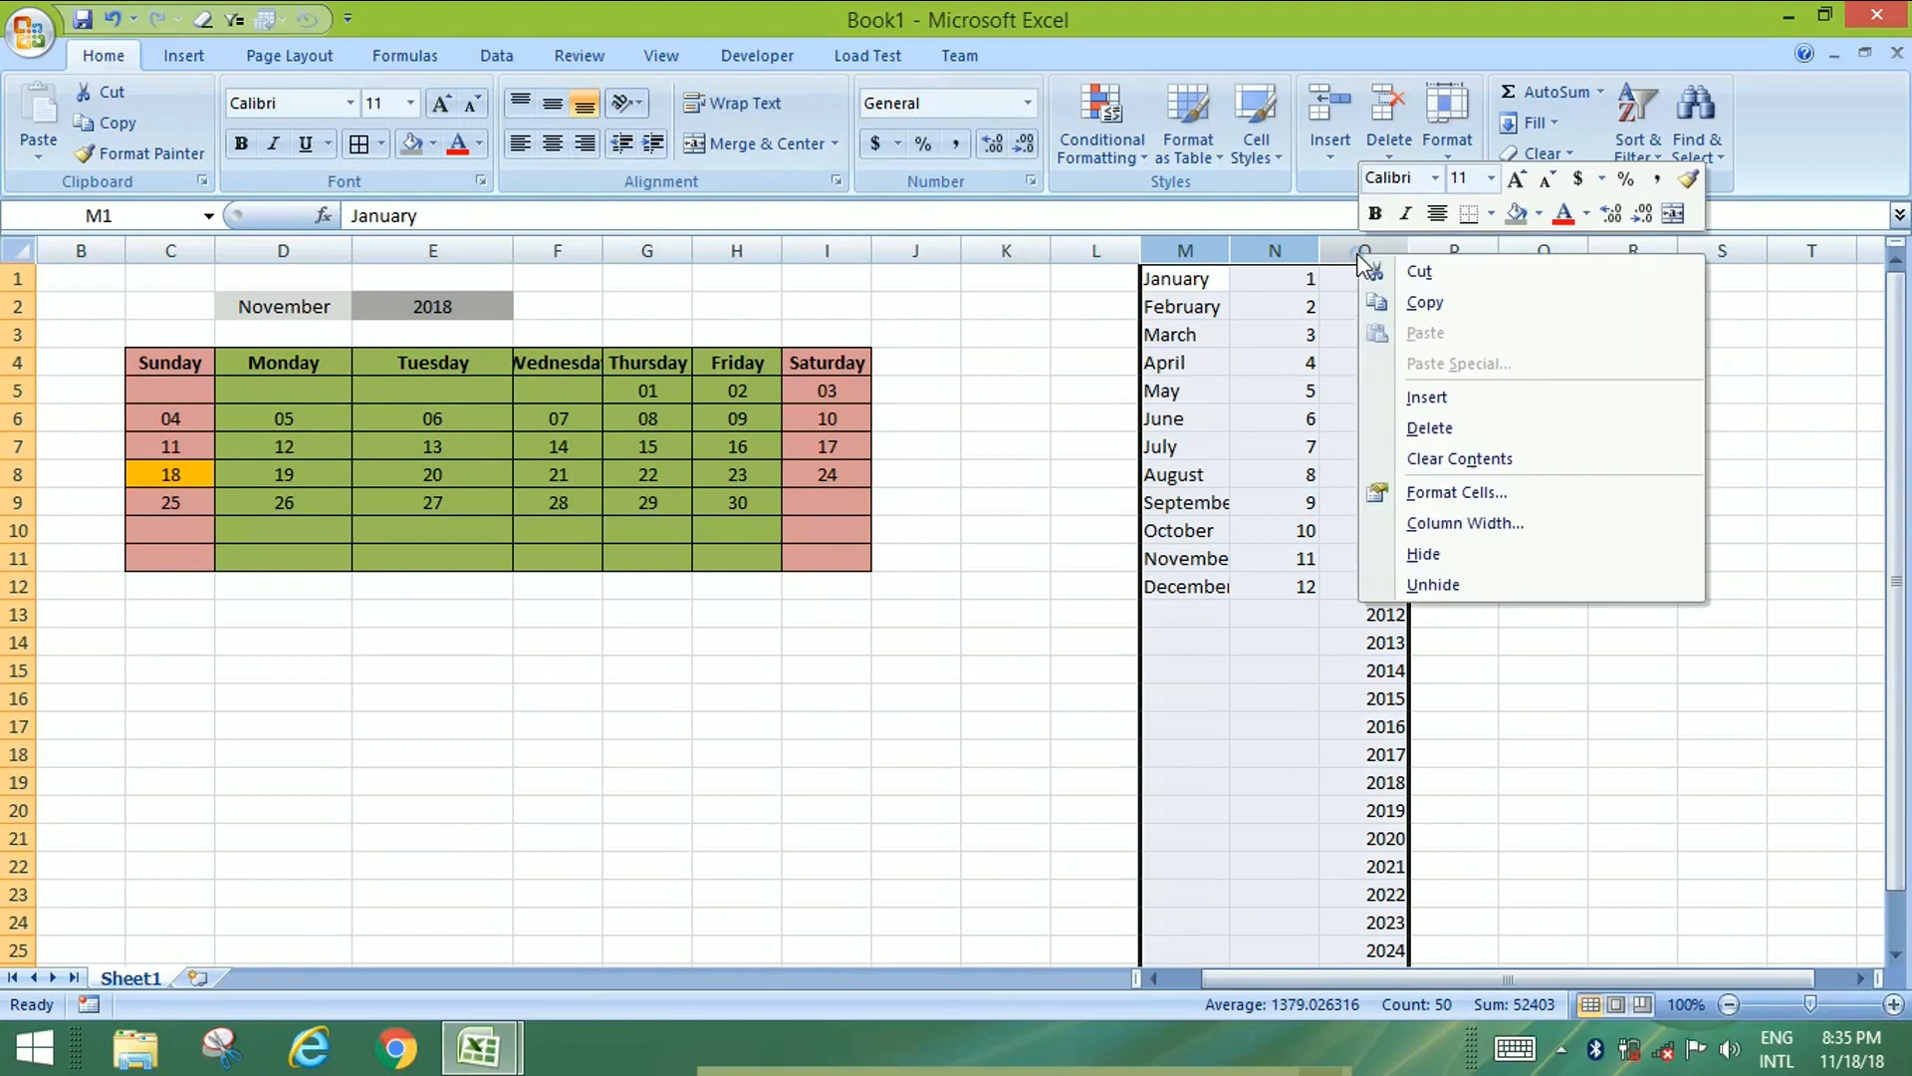
left_click(1442, 555)
Set the width of calendar columns C to I to 18.
left_click_drag(353, 255, 384, 255)
left_click(197, 244)
left_click_drag(197, 244, 832, 264)
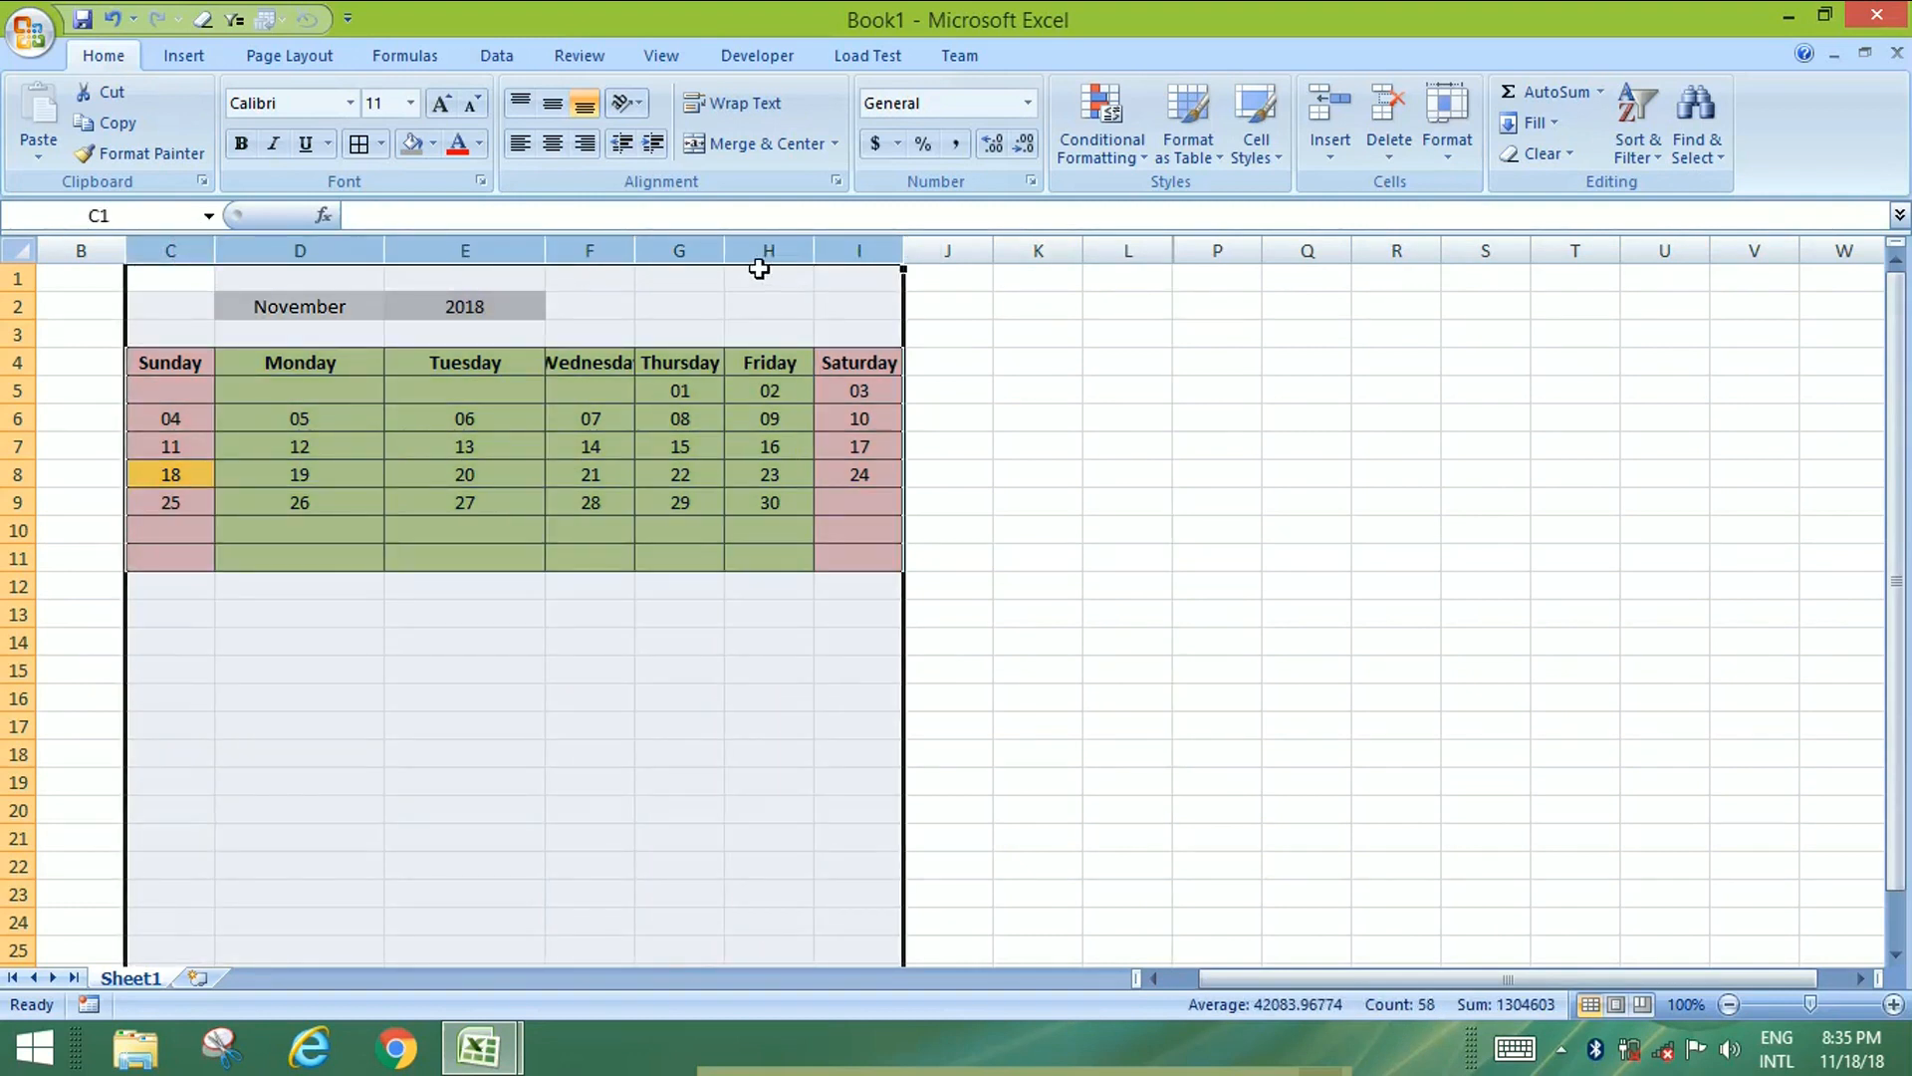
right_click(750, 259)
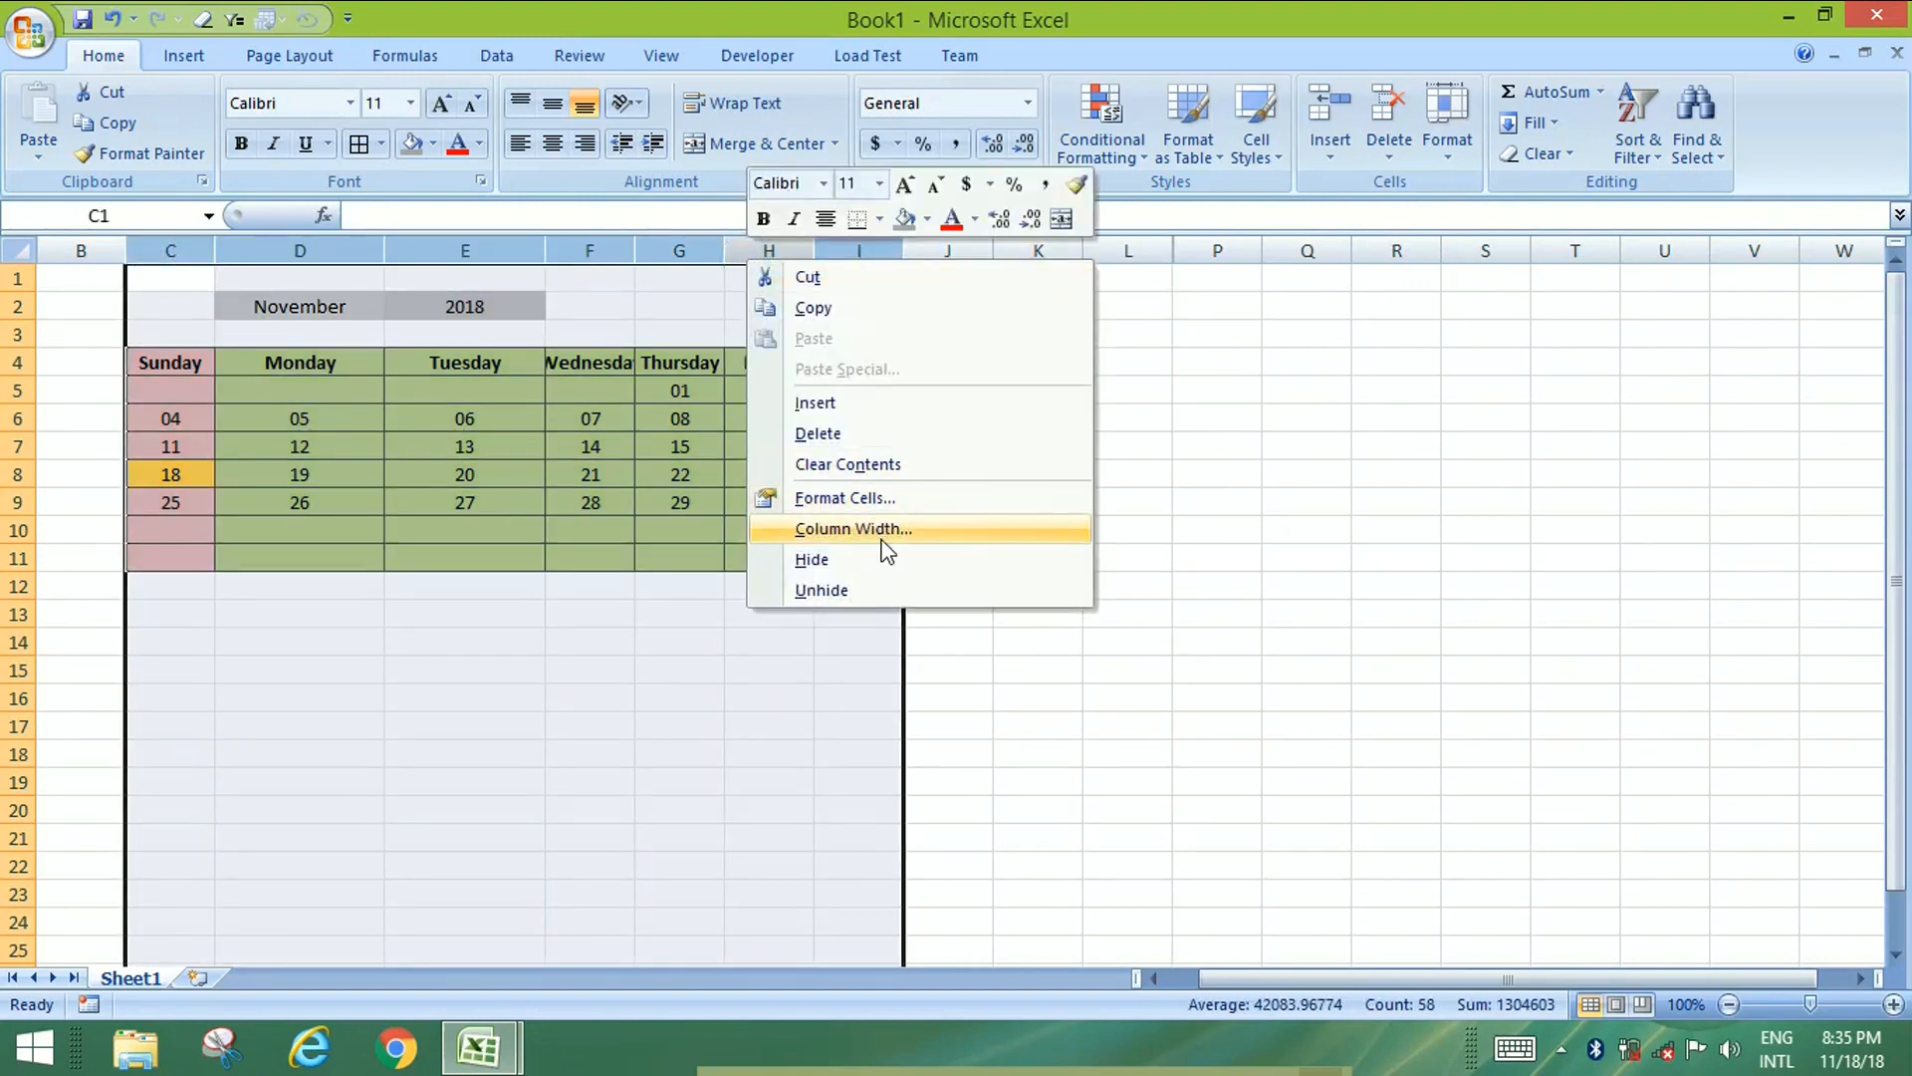
left_click(883, 543)
type("18")
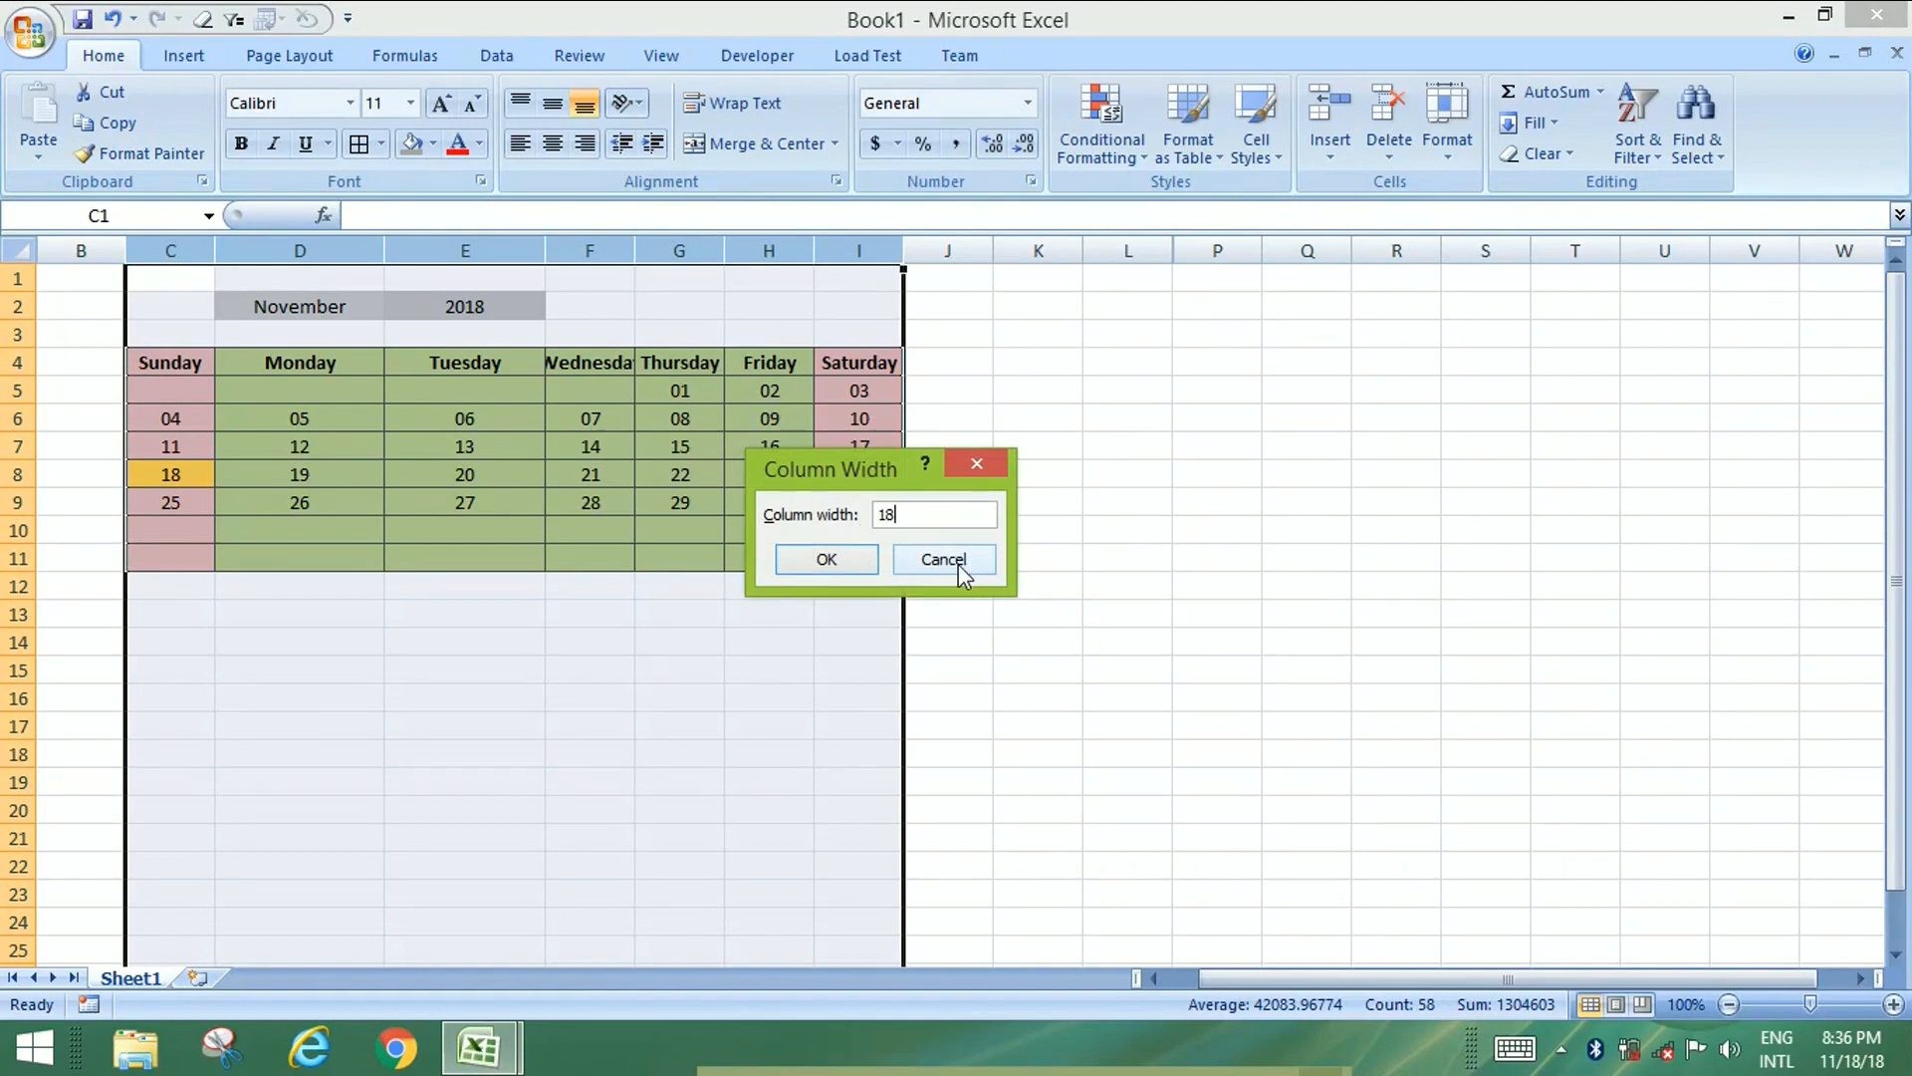
left_click(863, 569)
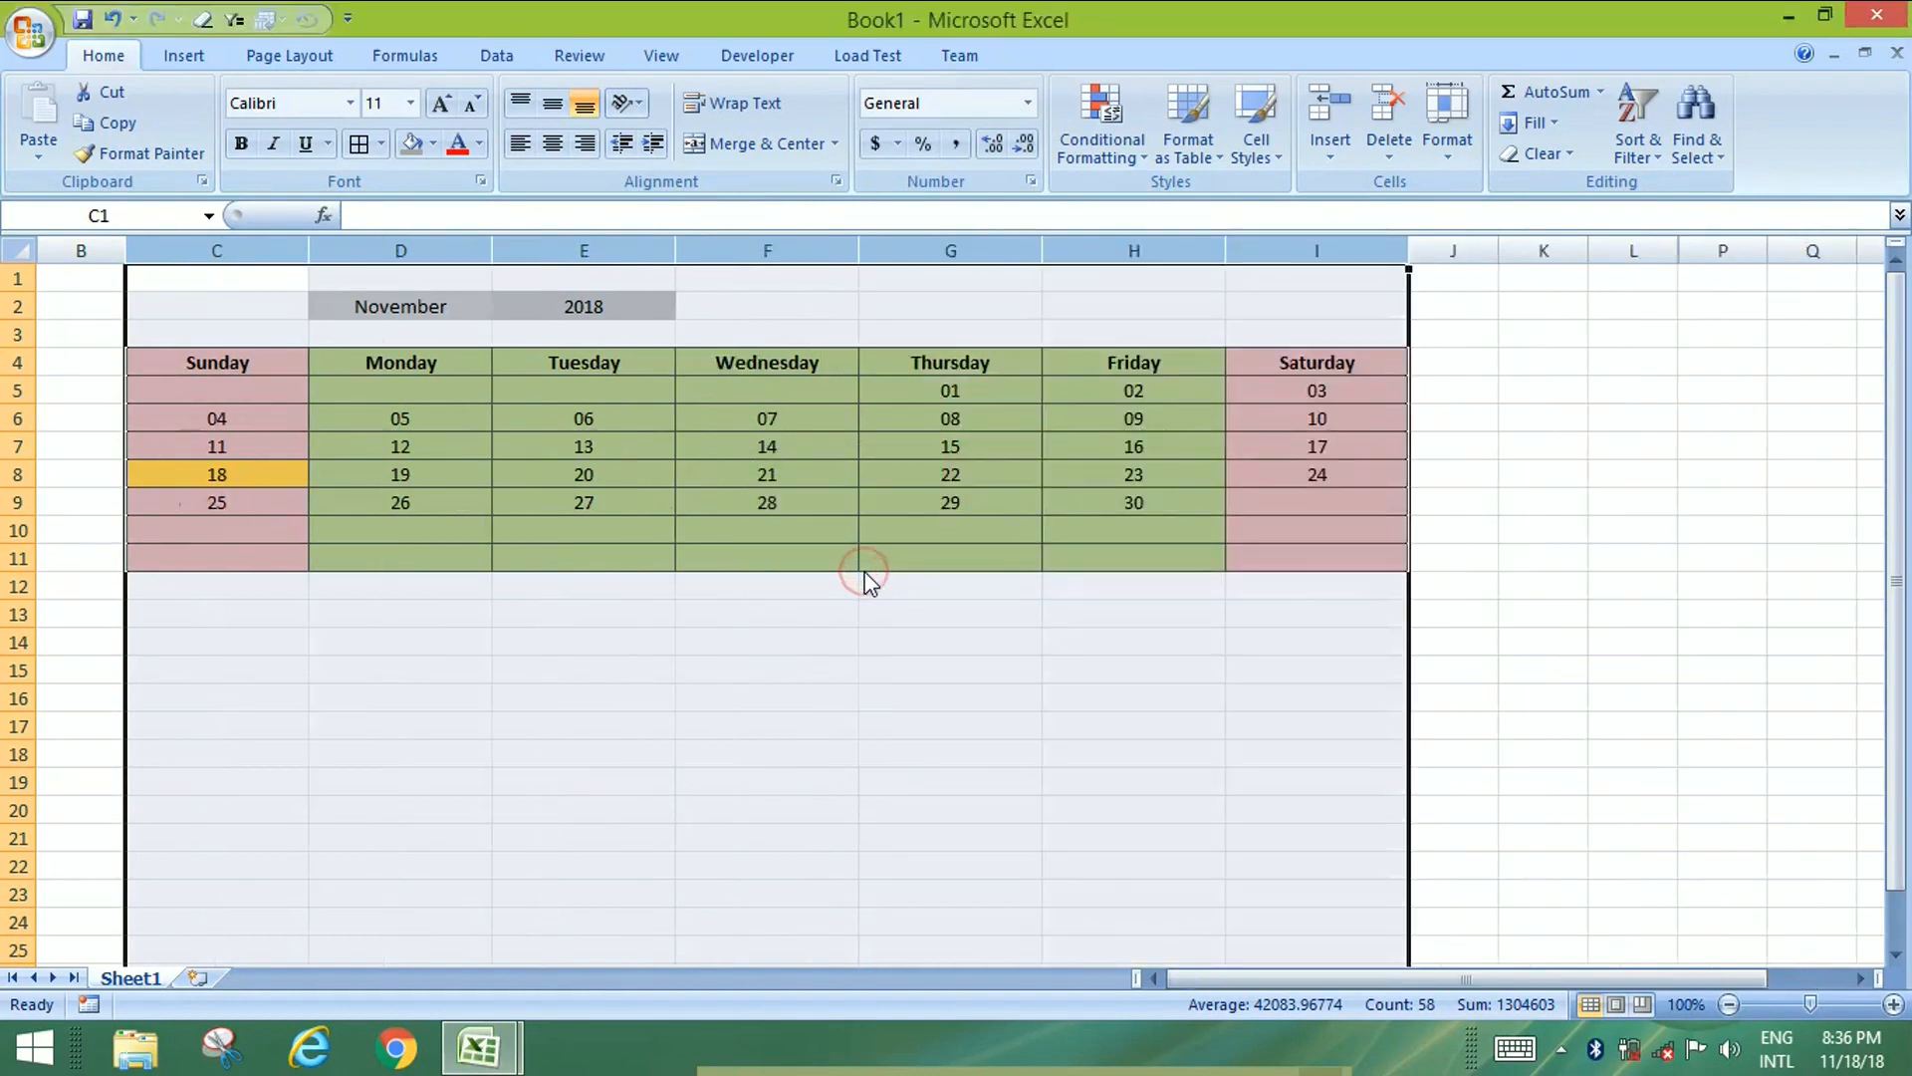
Increase the font size of the whole calendar C4:I11 to 14.
left_click_drag(221, 367, 1310, 560)
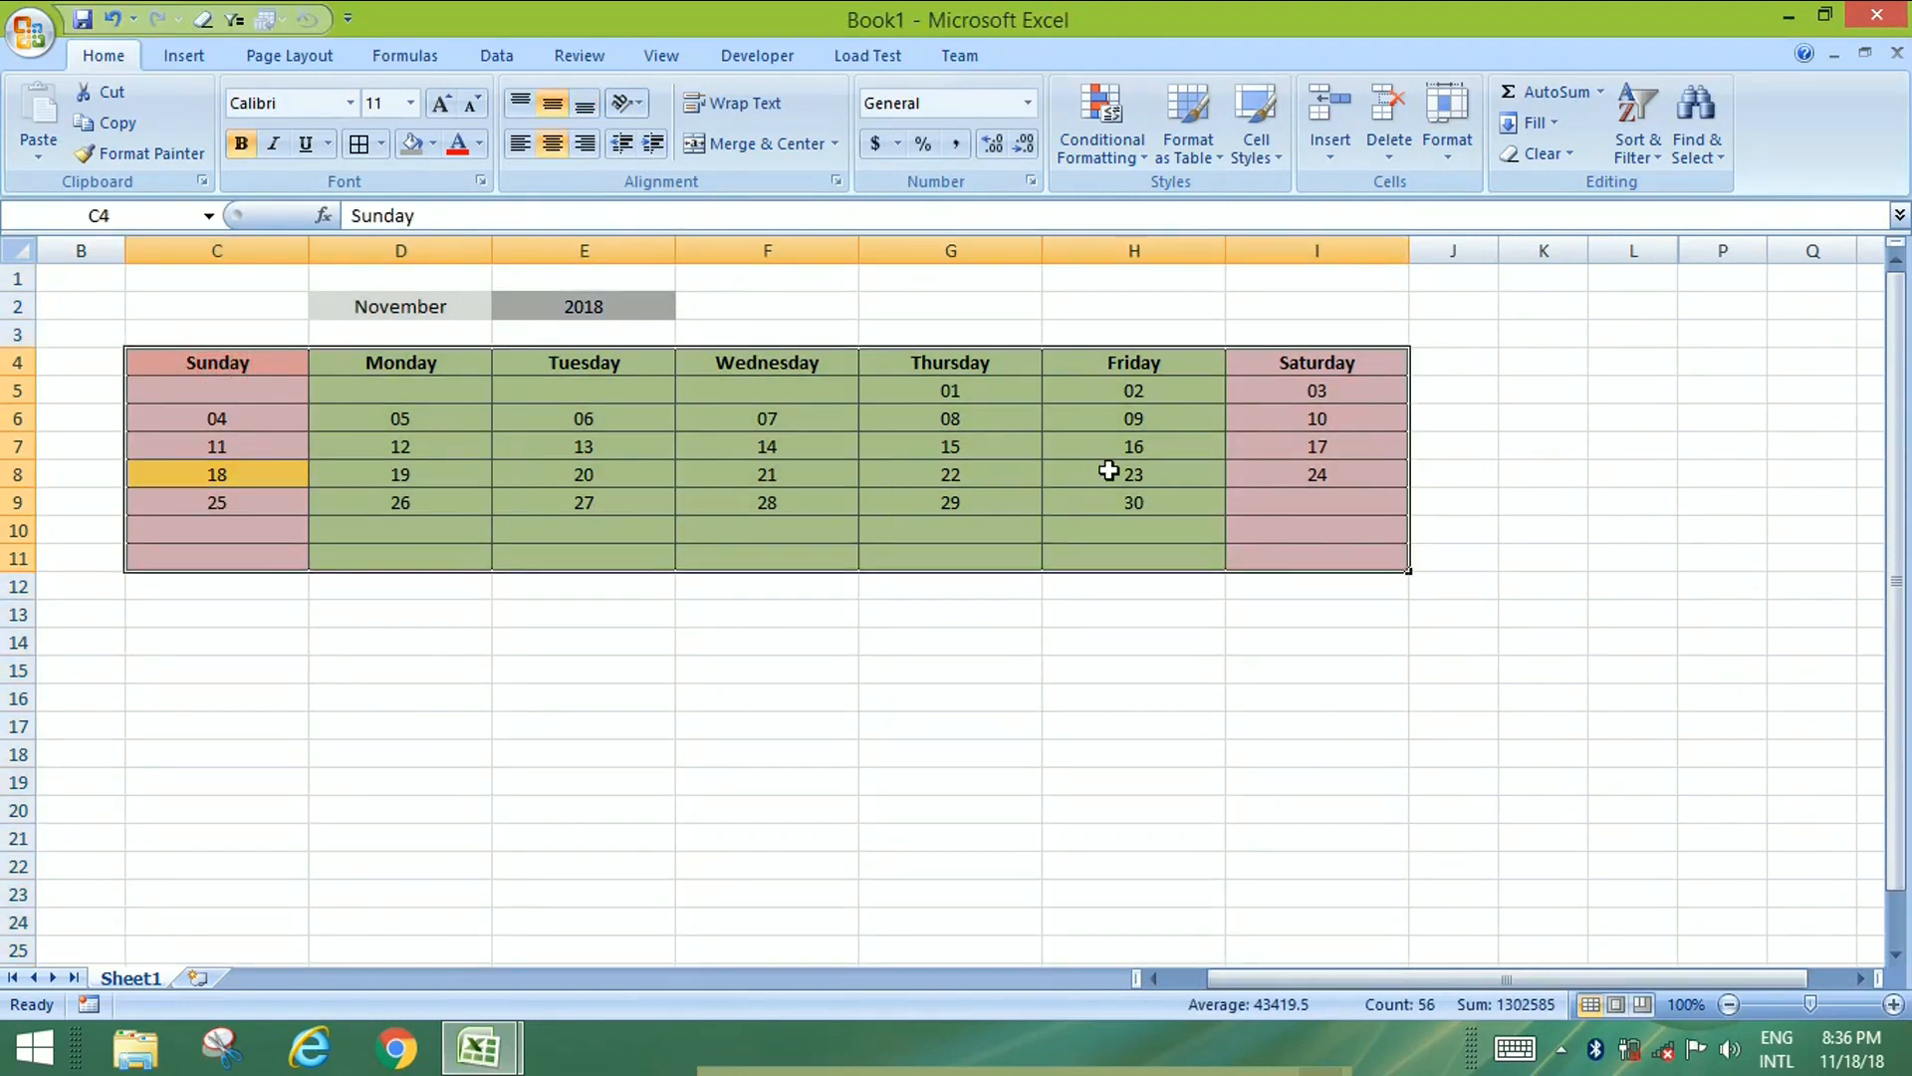
left_click(435, 112)
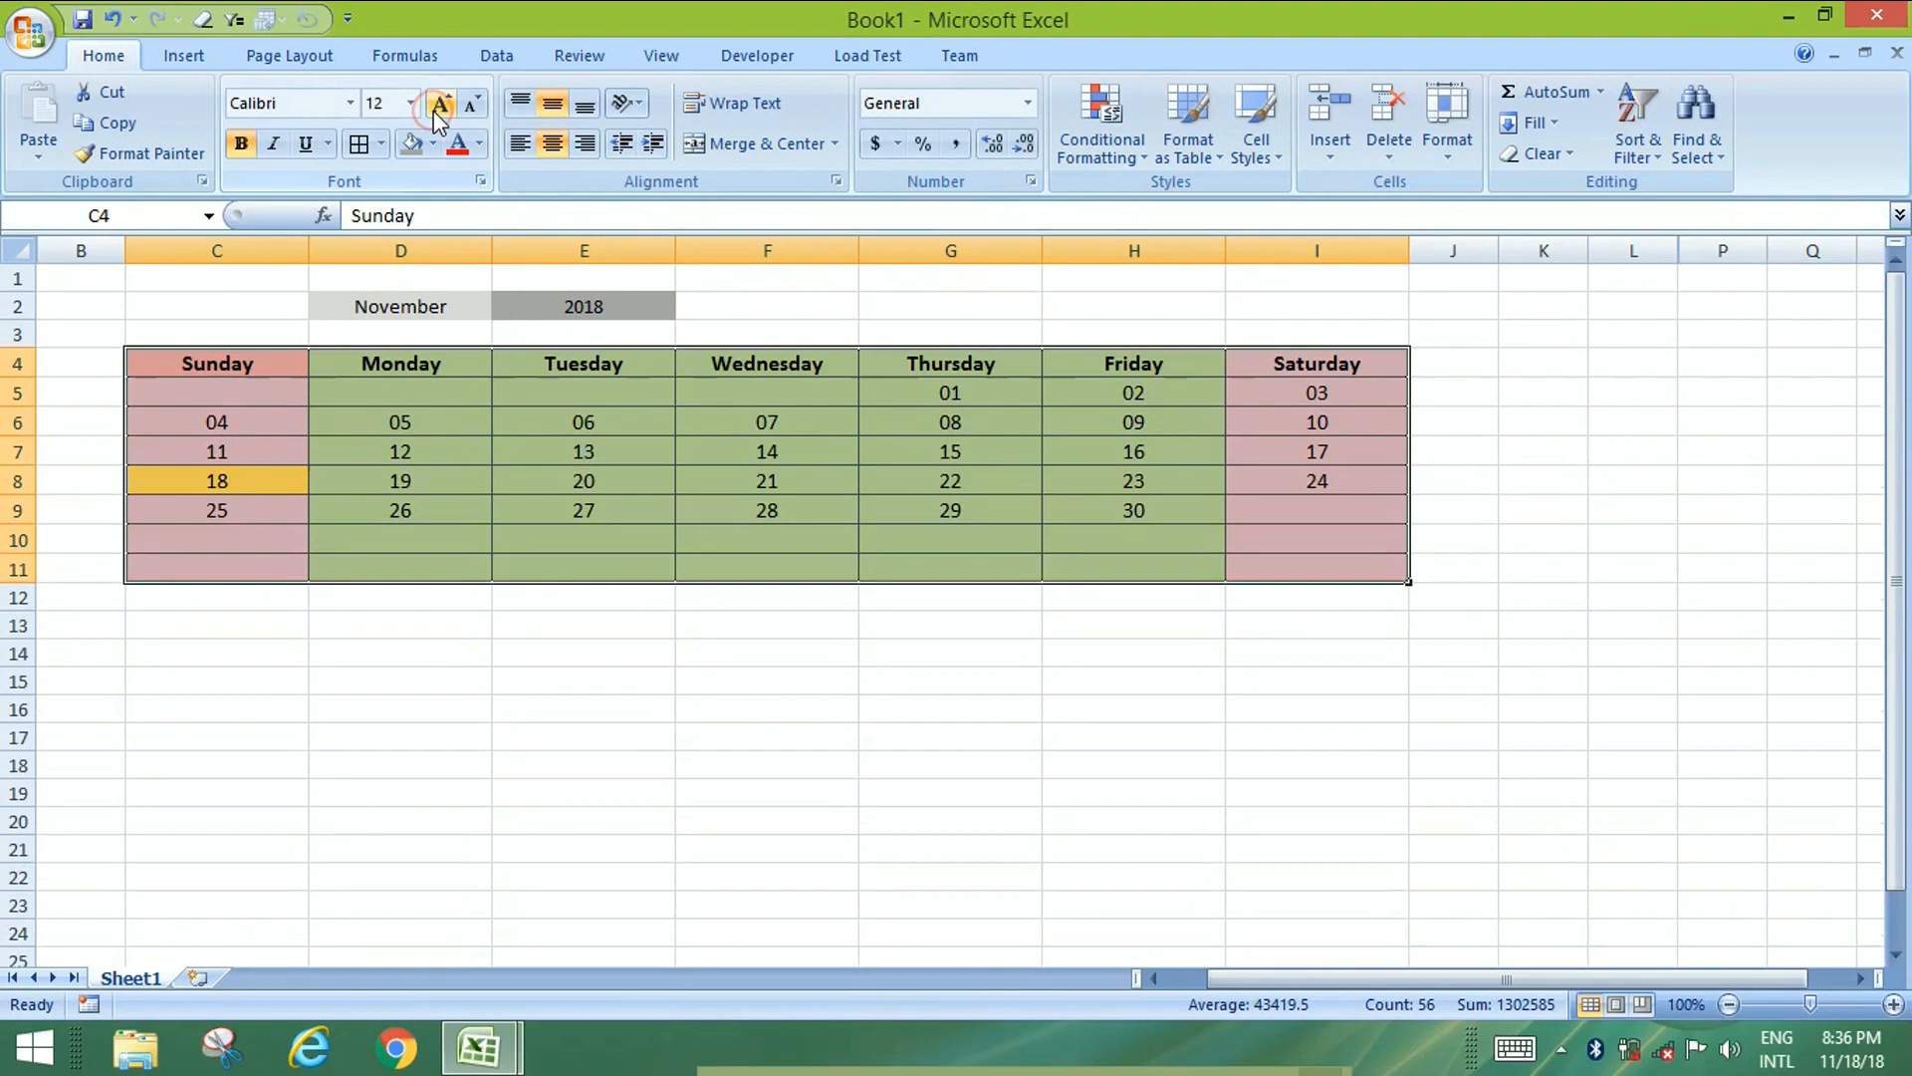
left_click(435, 113)
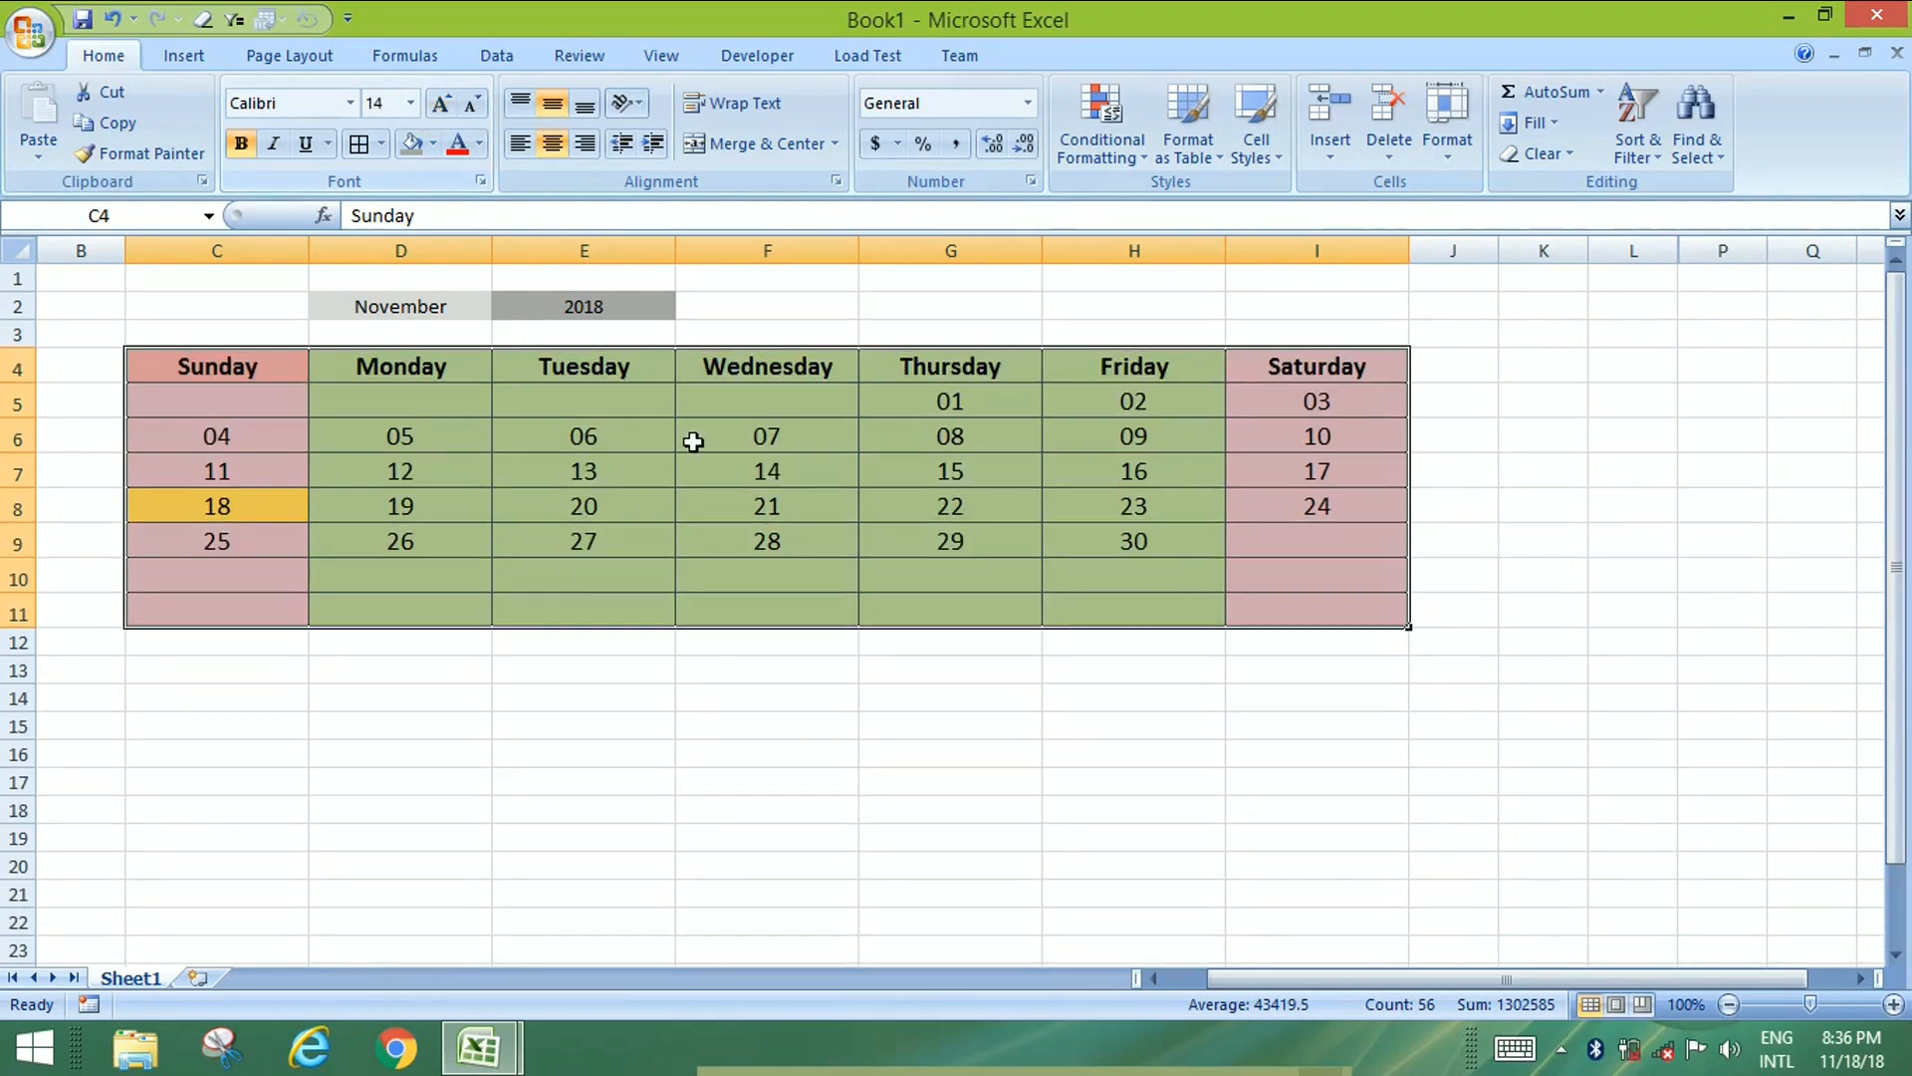
Test the calendar by choosing June as the month in D2 and 2020 as the year in E2.
left_click(458, 311)
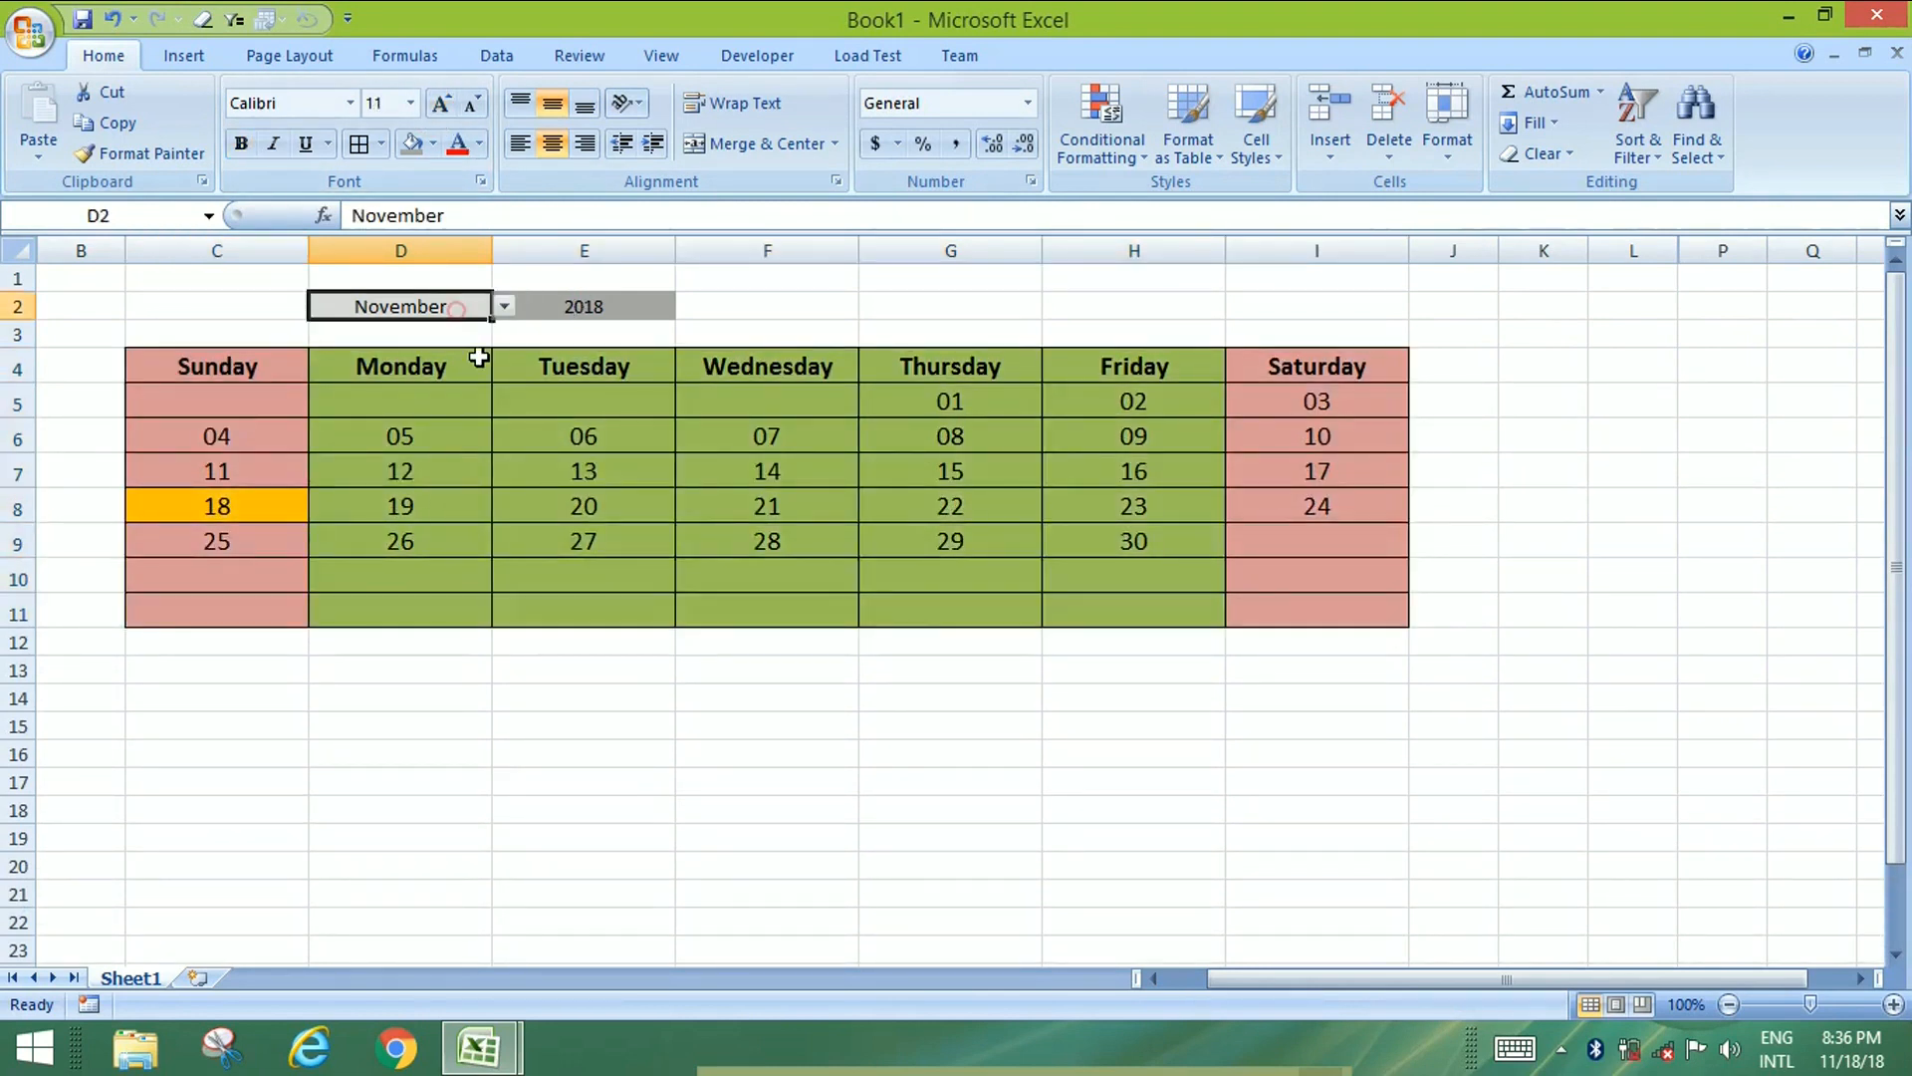
left_click(505, 308)
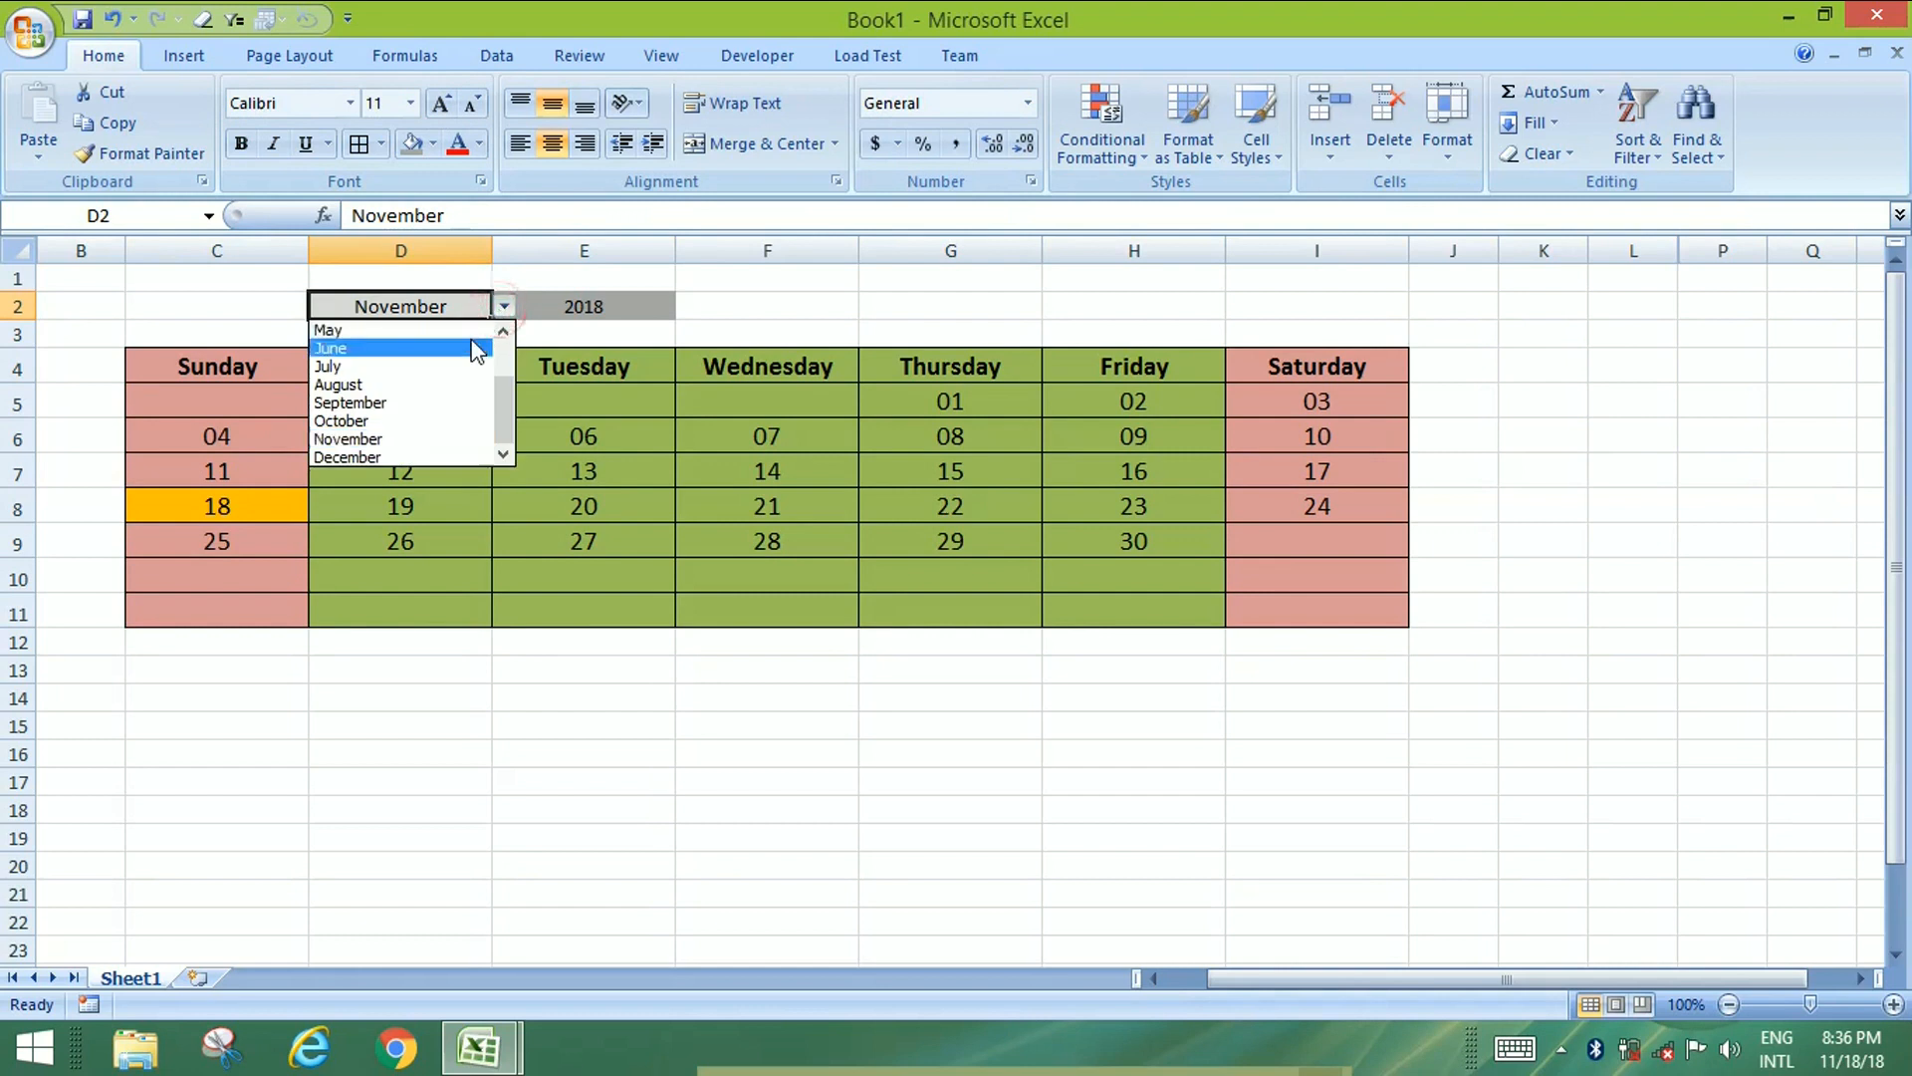
left_click(476, 348)
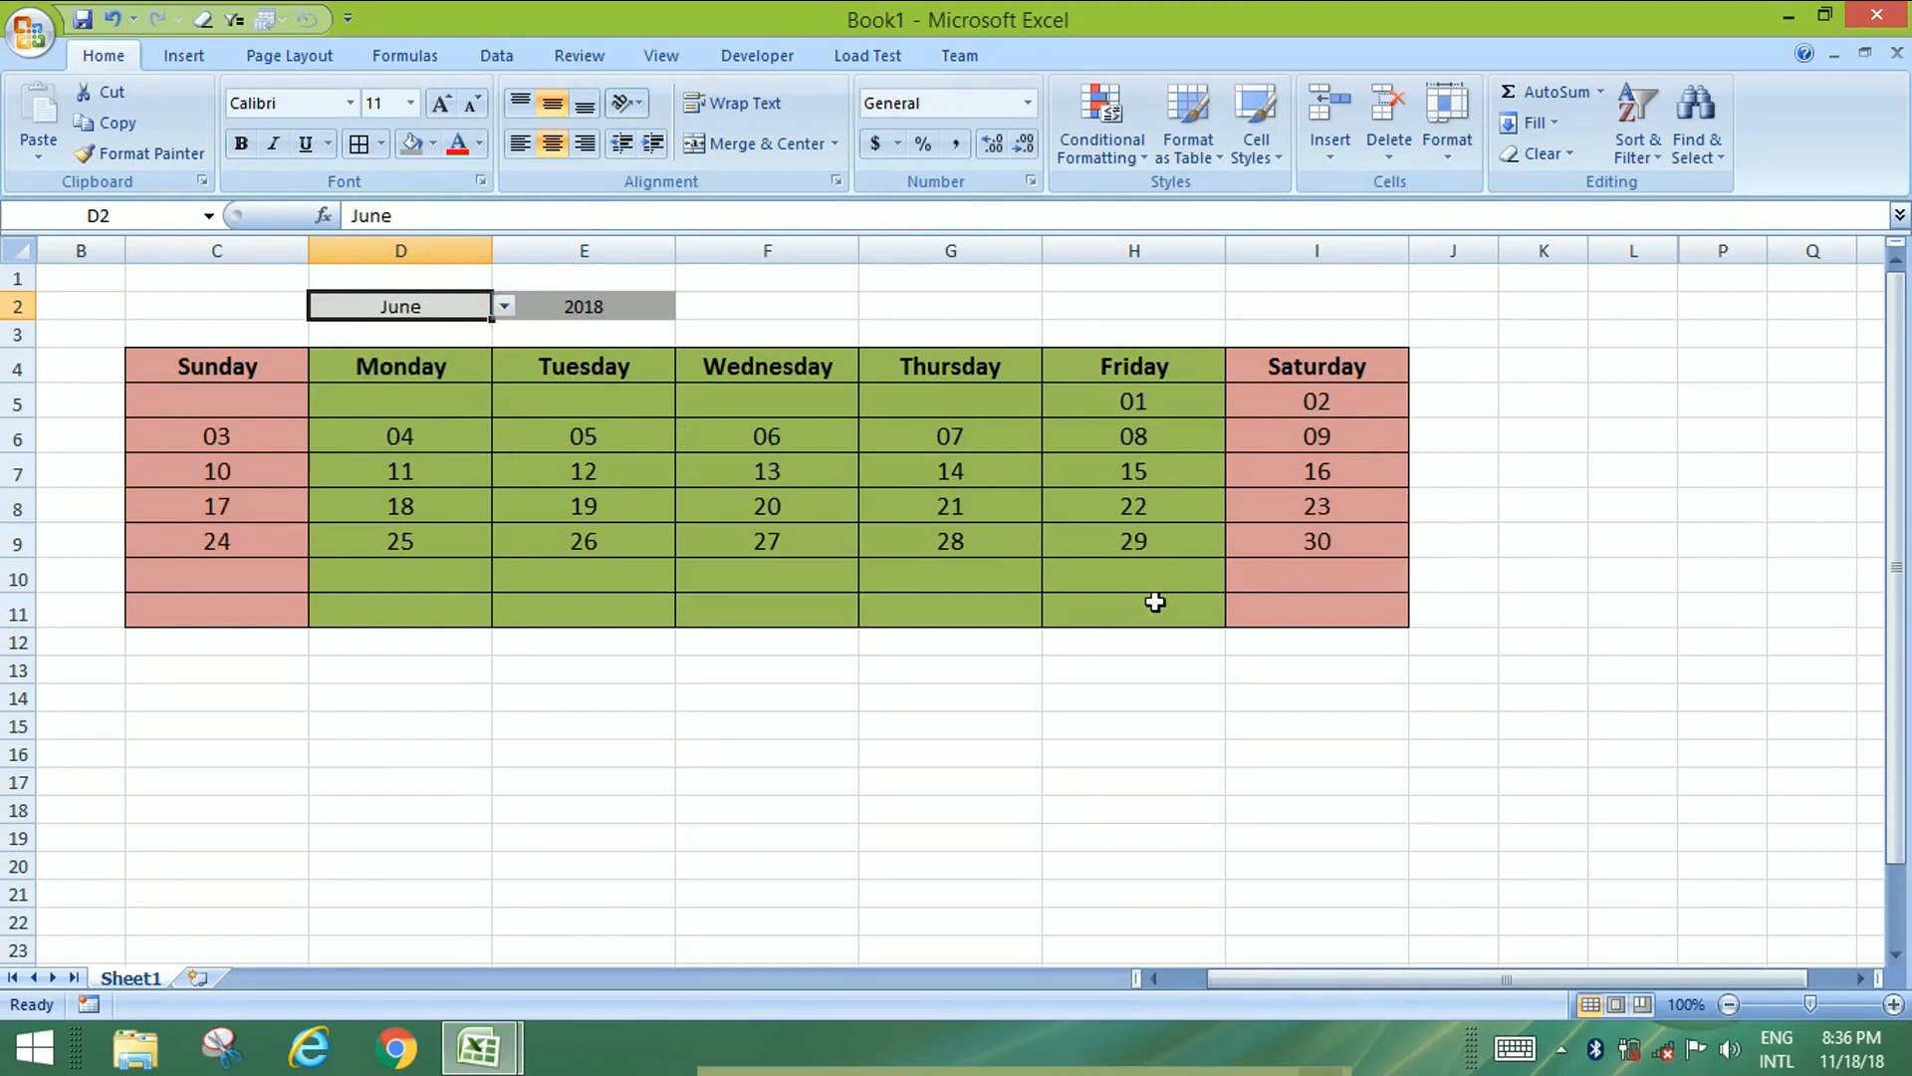
left_click(625, 312)
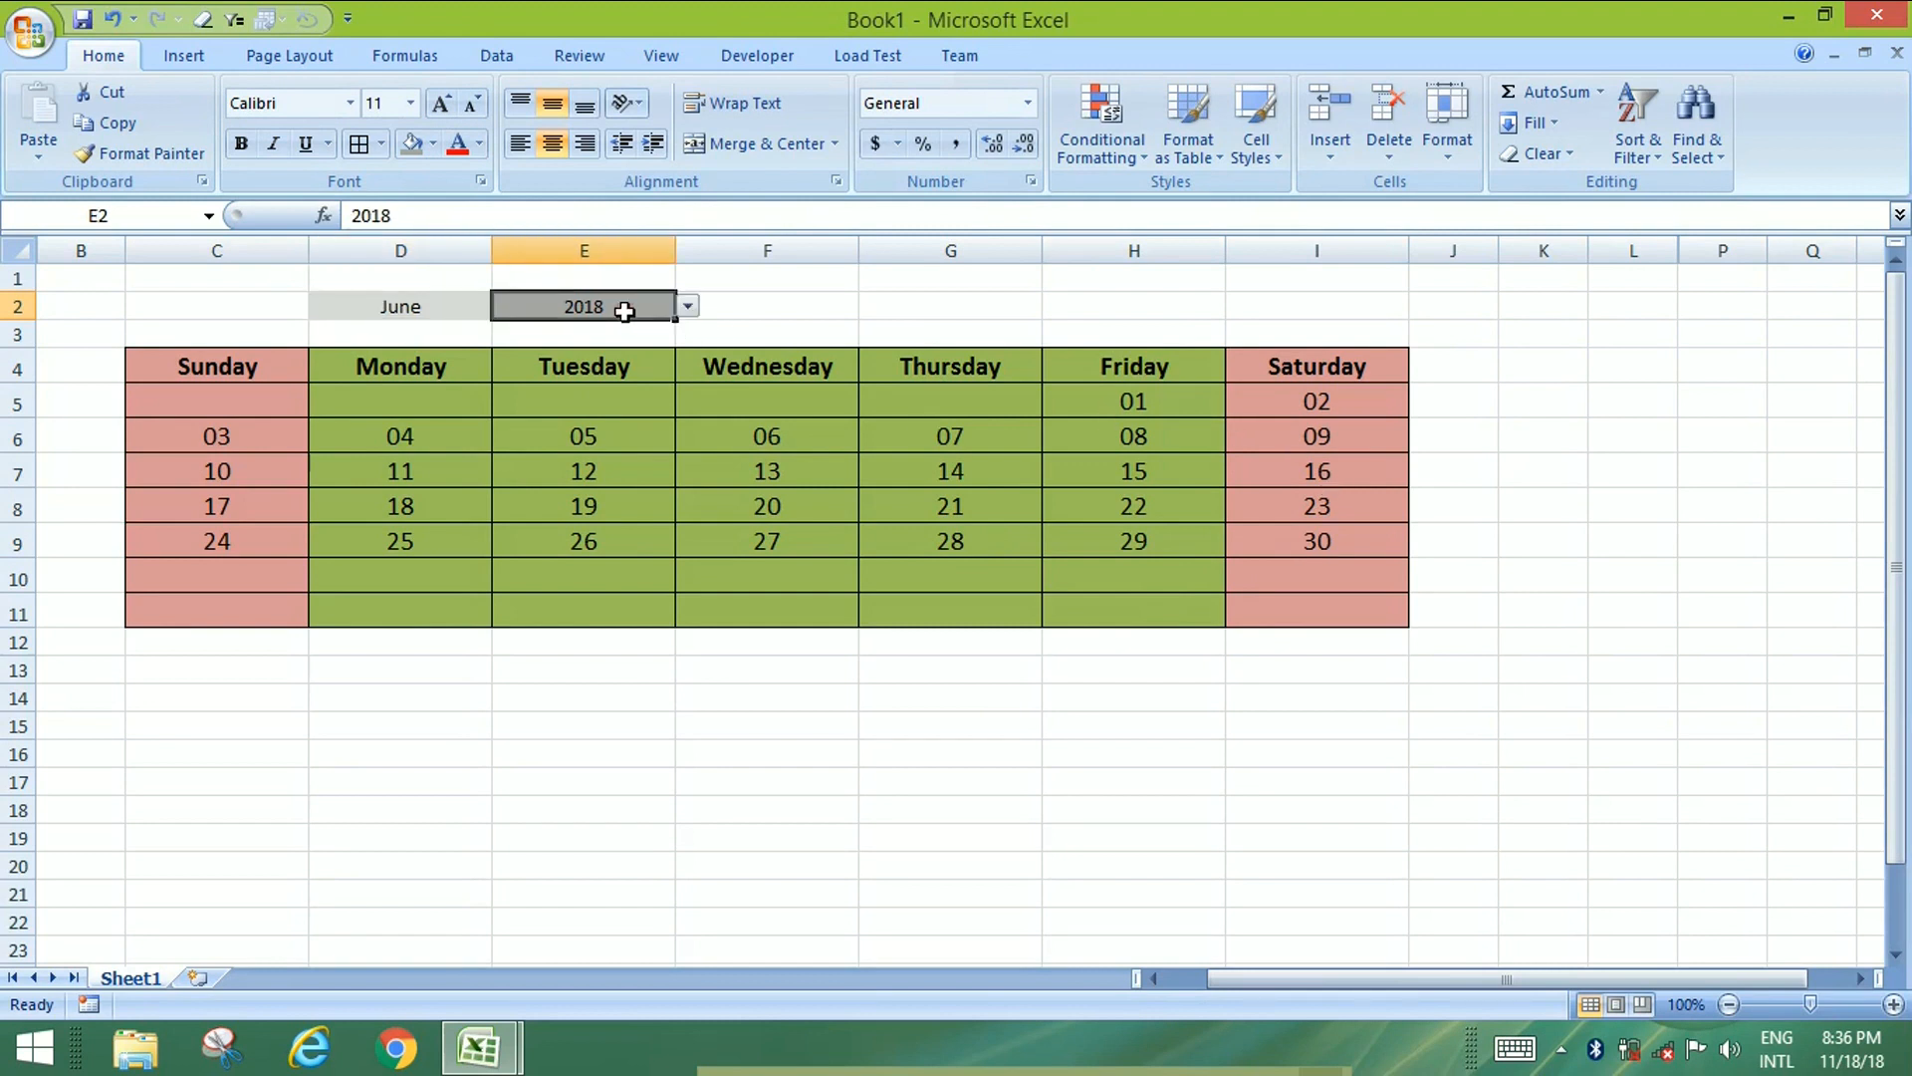
left_click(689, 313)
left_click(649, 380)
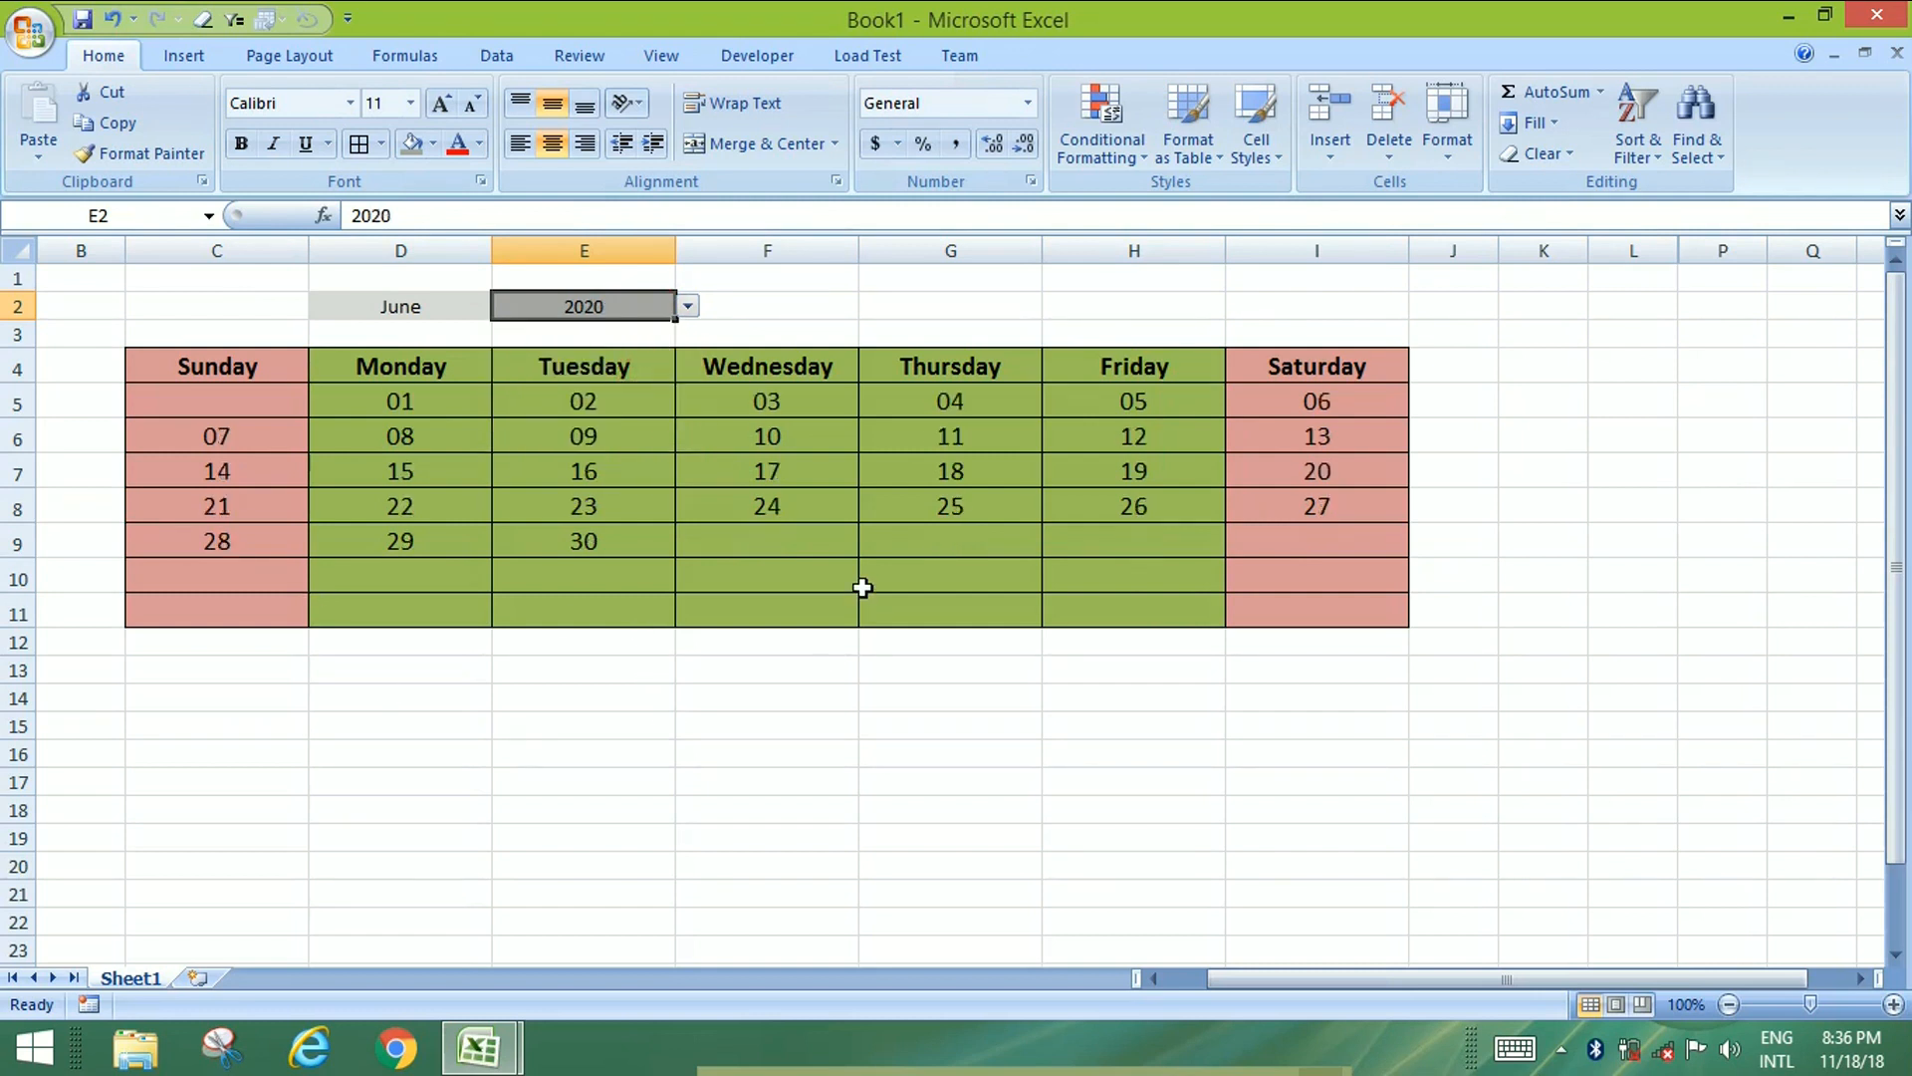
Select the month cell D2.
left_click(399, 311)
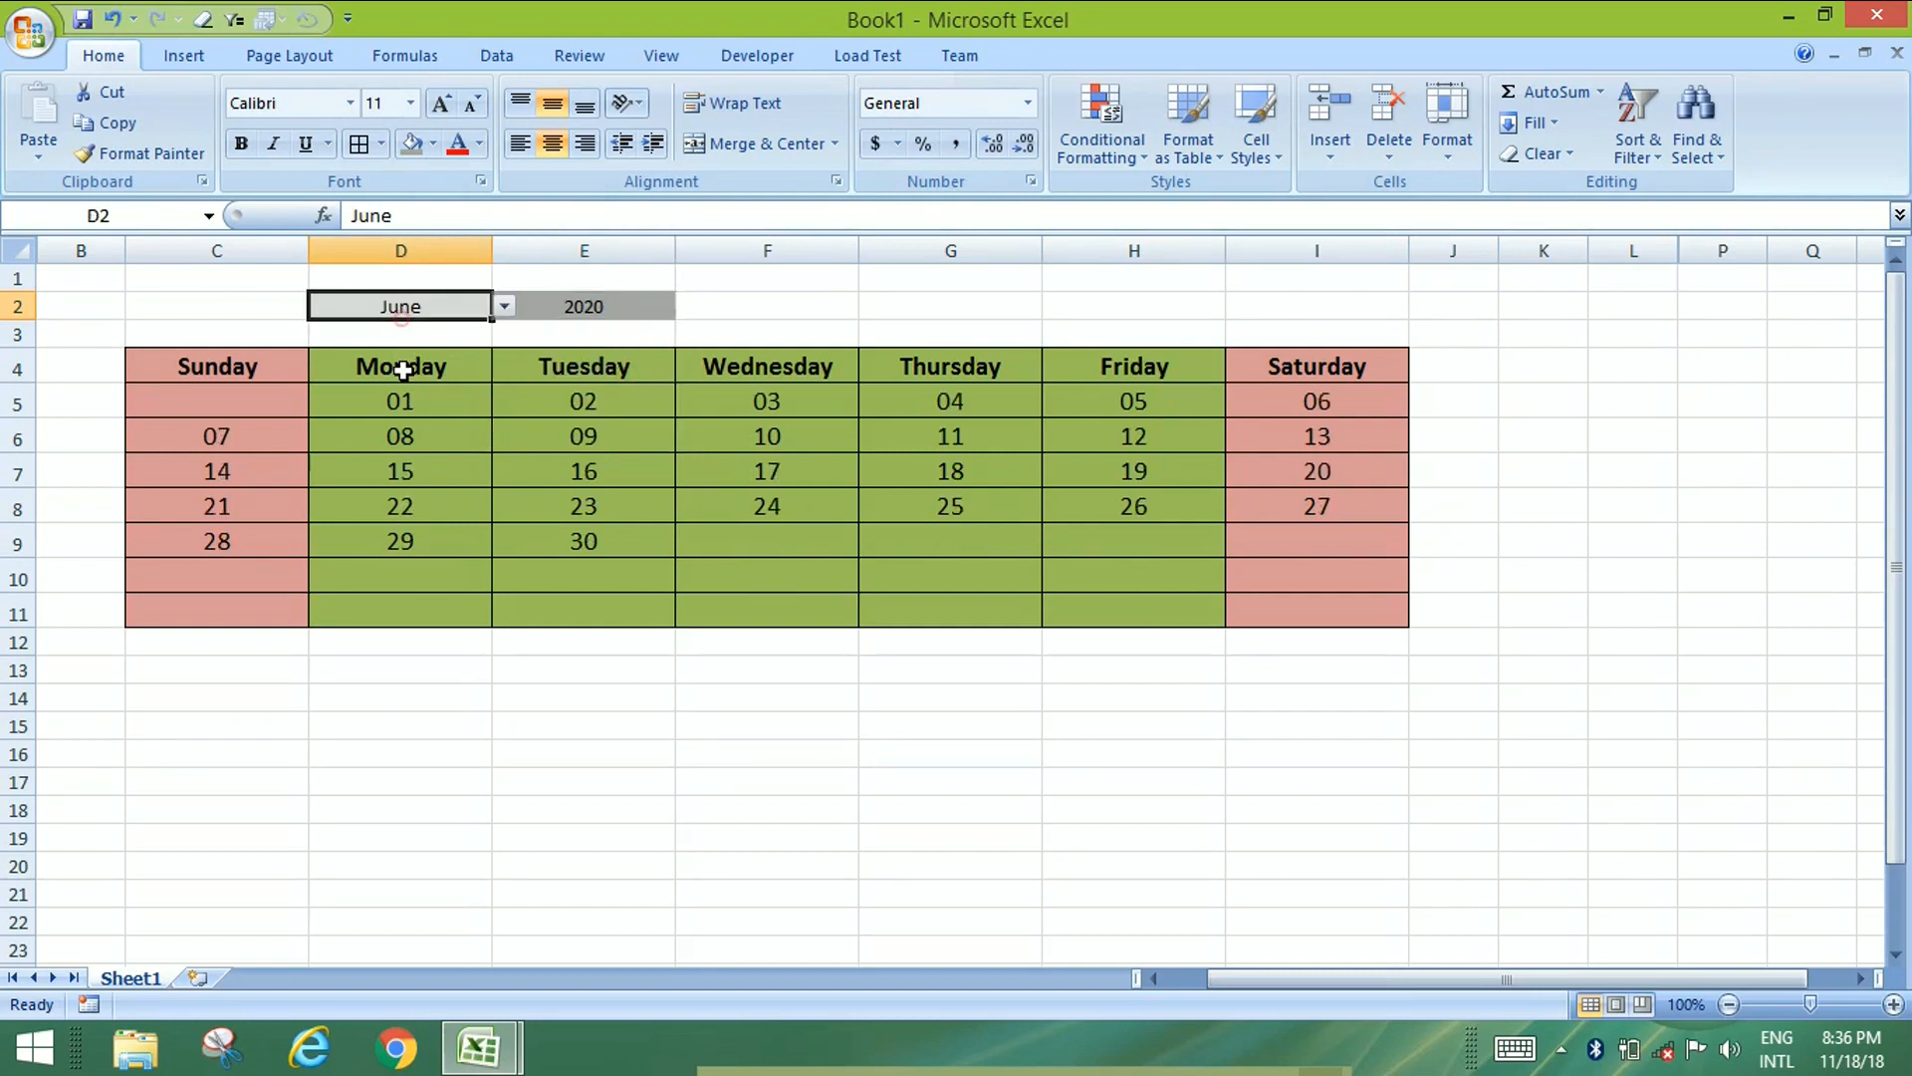